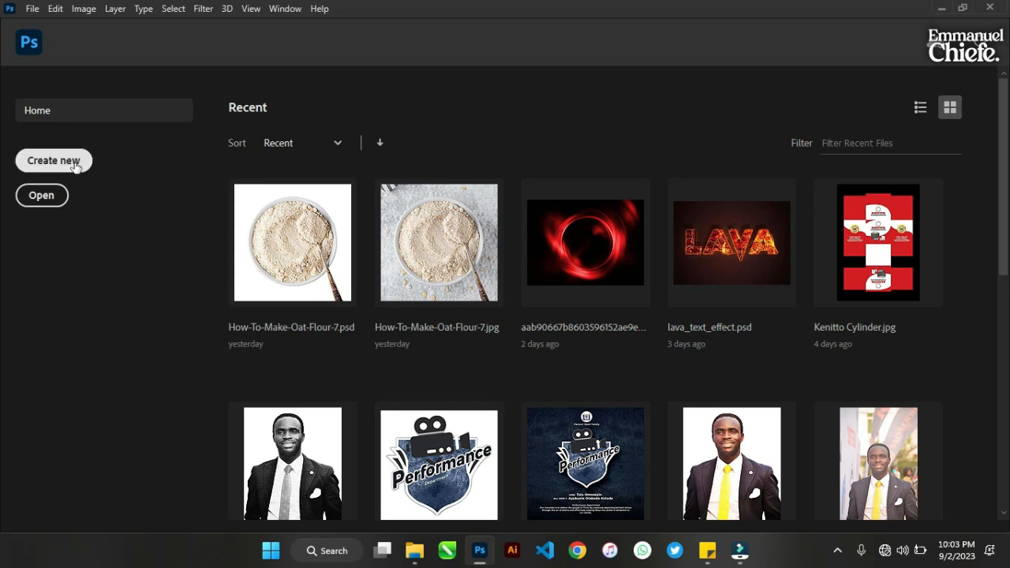
- Create a 7 x 7 inch, 300 pixels/inch RGB document named "Kingdom Utensils", taking the name from the theme in the flyer note
{"action": "left_click", "coordinate": [63, 162]}
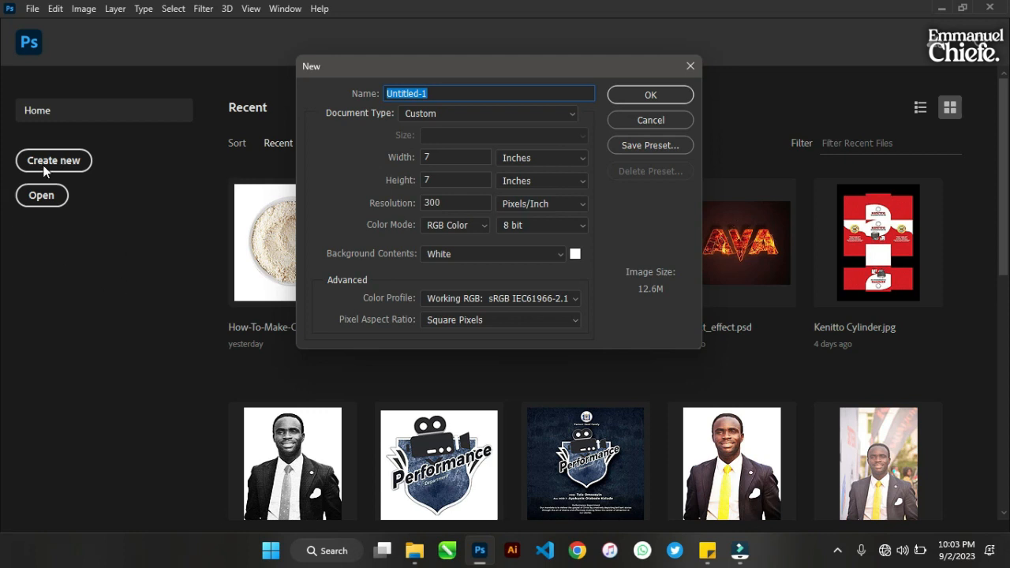
{"action": "key", "text": "XF86AudioRaiseVolume"}
{"action": "left_click_drag", "start_coordinate": [473, 94], "coordinate": [314, 107]}
{"action": "left_click", "coordinate": [707, 562]}
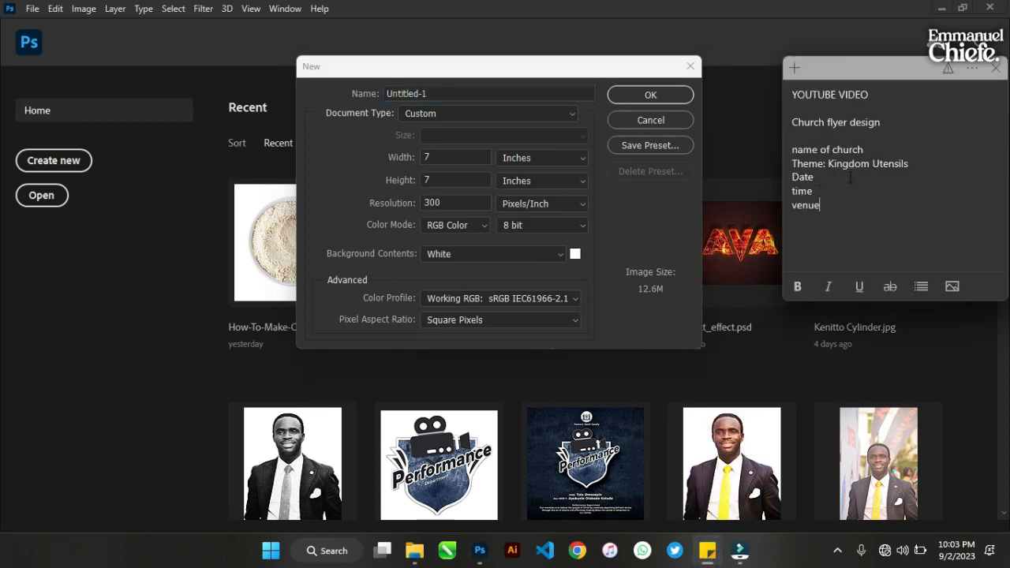
{"action": "left_click_drag", "start_coordinate": [828, 163], "coordinate": [911, 165]}
{"action": "key", "text": "ctrl+c"}
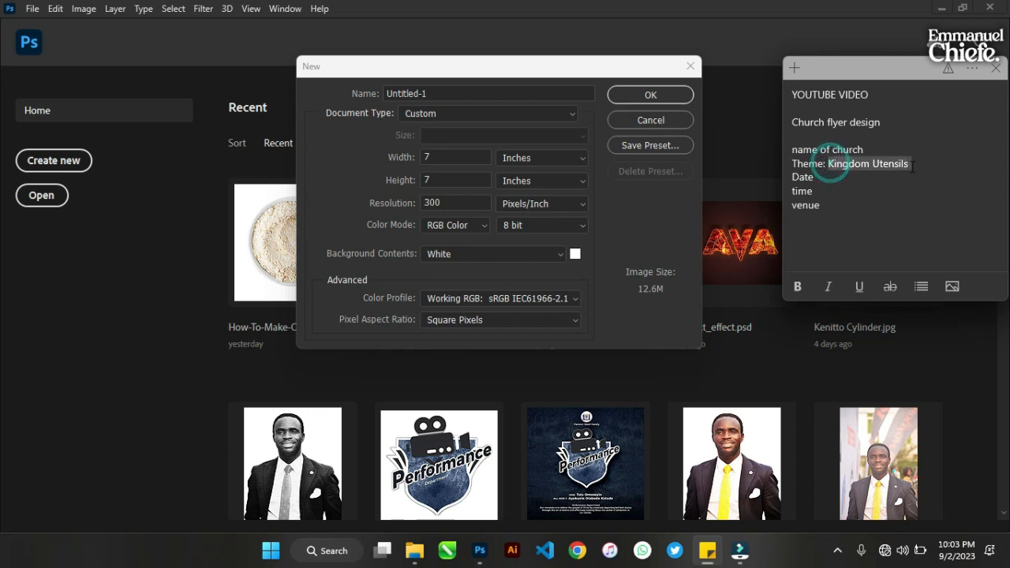
{"action": "left_click", "coordinate": [453, 93]}
{"action": "key", "text": "ctrl+v"}
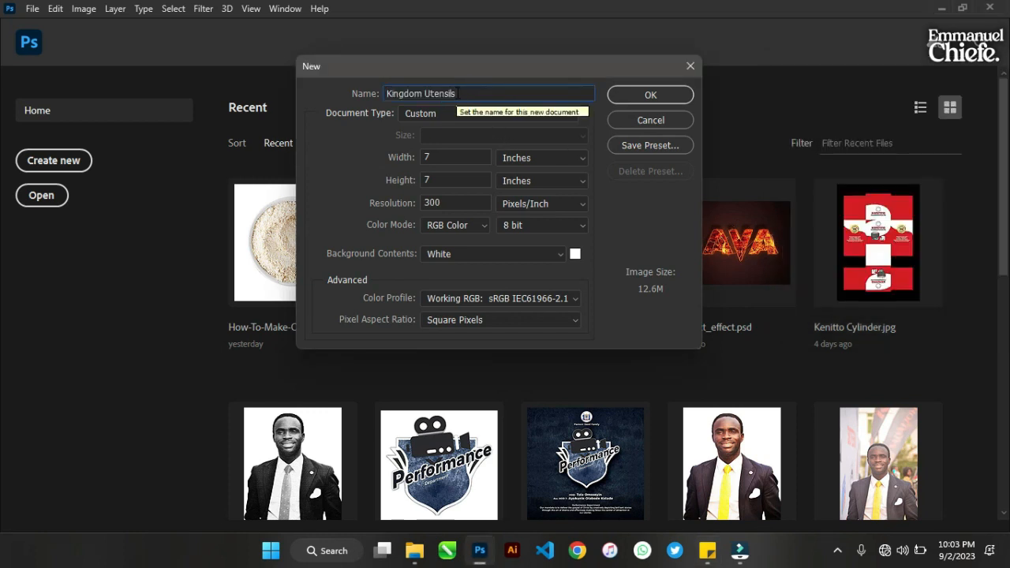
{"action": "left_click", "coordinate": [628, 99]}
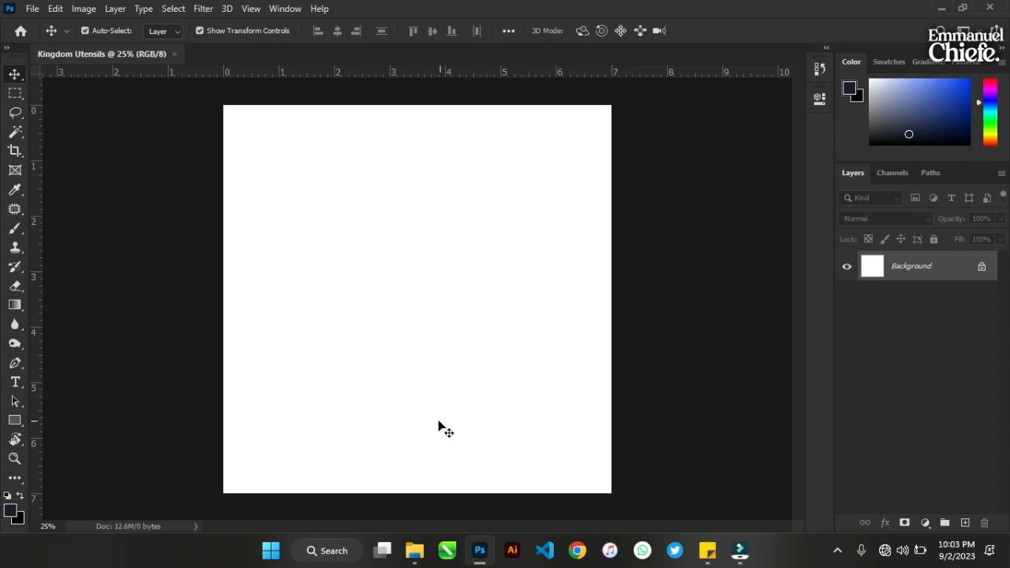
- Open medium-shot-male-flight-attendant-posing.jpg from the Downloads folder as a separate document
{"action": "mouse_move", "coordinate": [411, 558]}
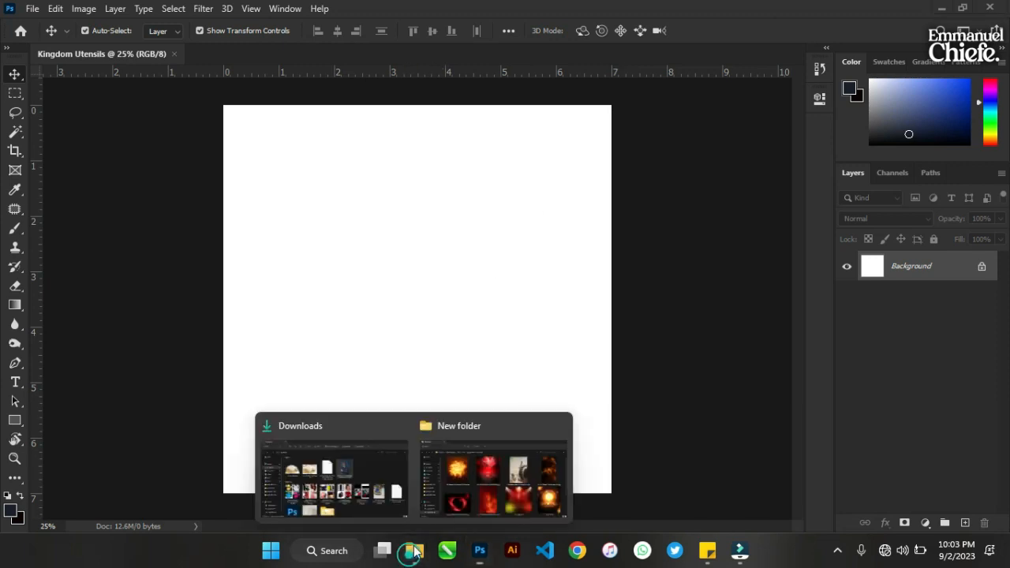
{"action": "left_click", "coordinate": [370, 489]}
{"action": "left_click_drag", "start_coordinate": [575, 185], "coordinate": [375, 52]}
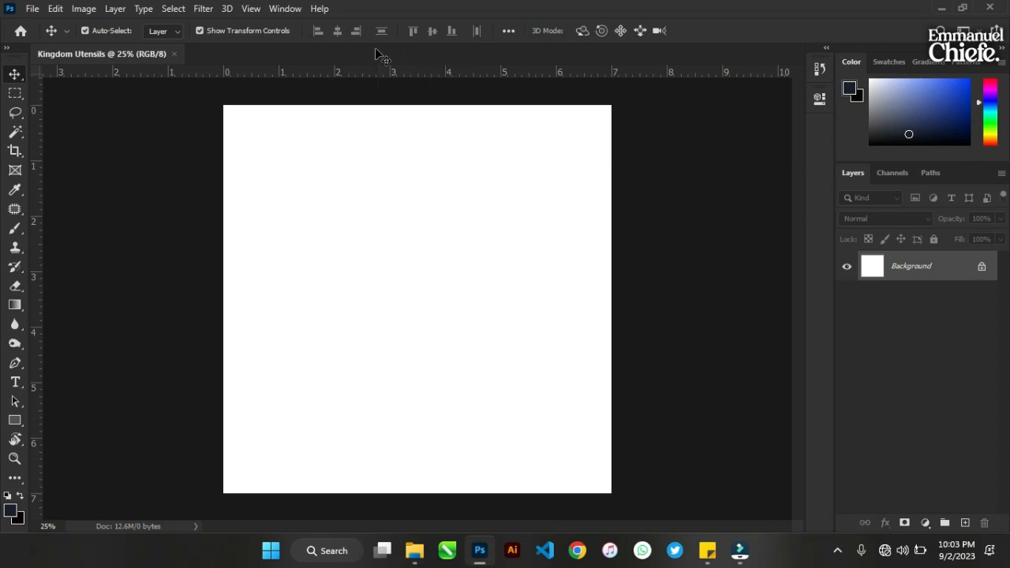
{"action": "left_click_drag", "start_coordinate": [376, 49], "coordinate": [882, 375]}
{"action": "left_click", "coordinate": [838, 150]}
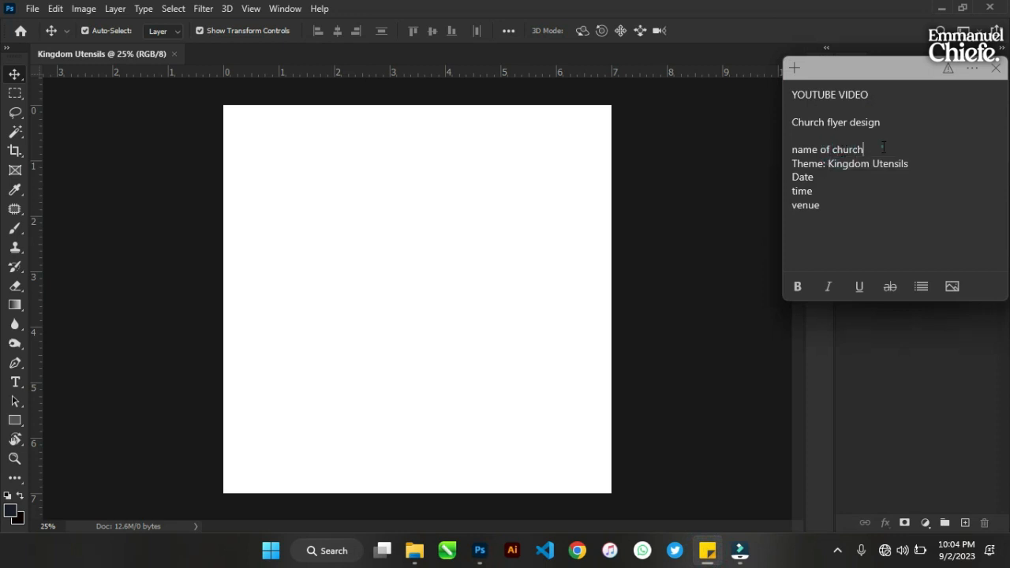
{"action": "left_click", "coordinate": [212, 187]}
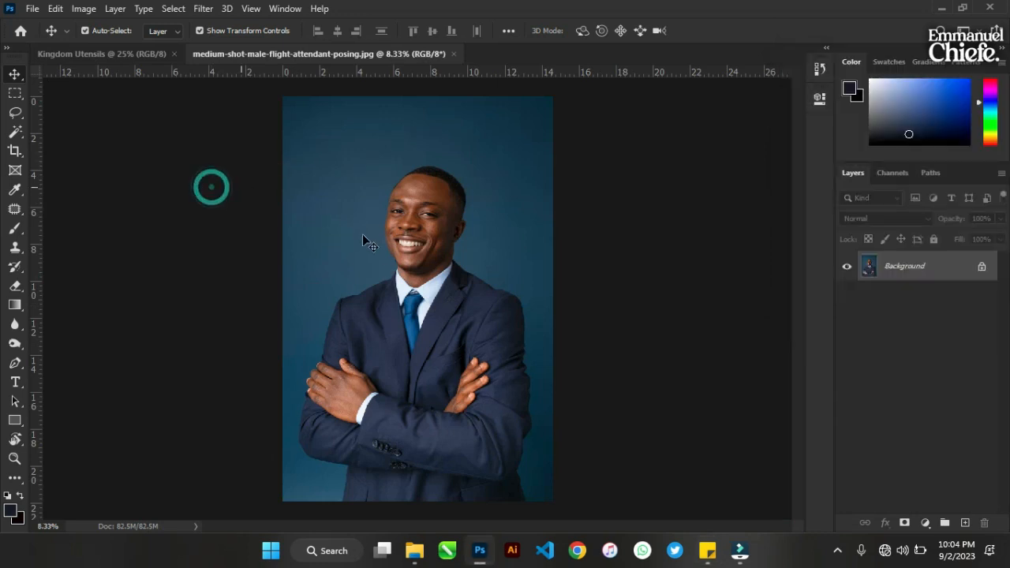
- Select the man in the photo automatically with Select Subject
{"action": "scroll", "coordinate": [399, 220], "scroll_direction": "up", "scroll_amount": 5}
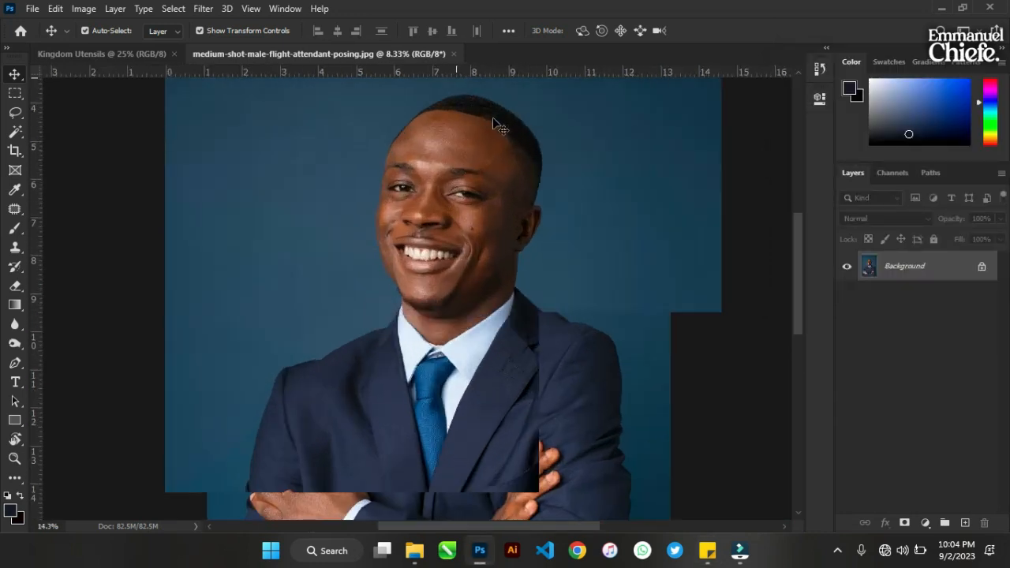
{"action": "scroll", "coordinate": [492, 118], "scroll_direction": "up", "scroll_amount": 5}
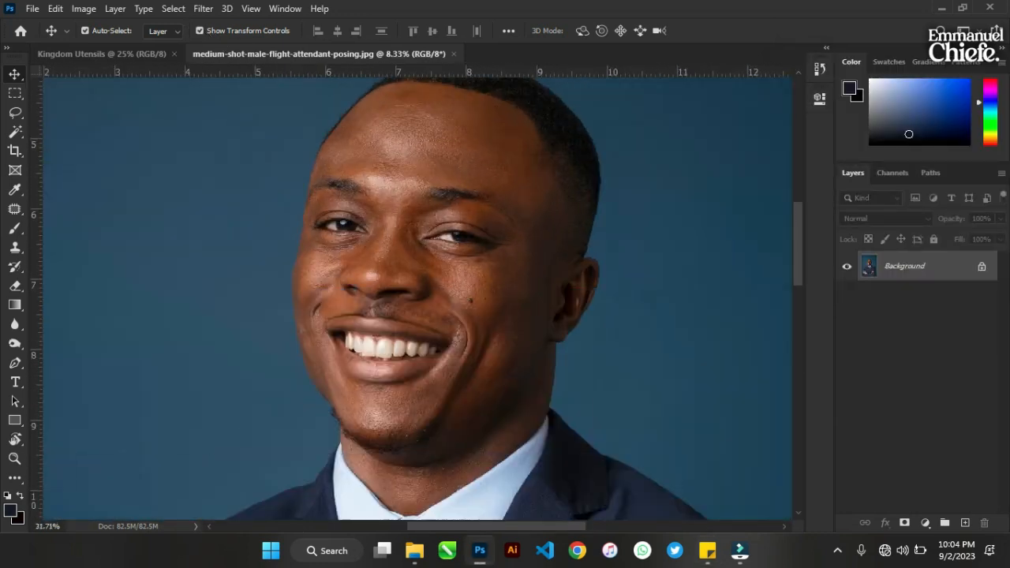
{"action": "scroll", "coordinate": [492, 118], "scroll_direction": "up", "scroll_amount": 2}
{"action": "left_click", "coordinate": [173, 8]}
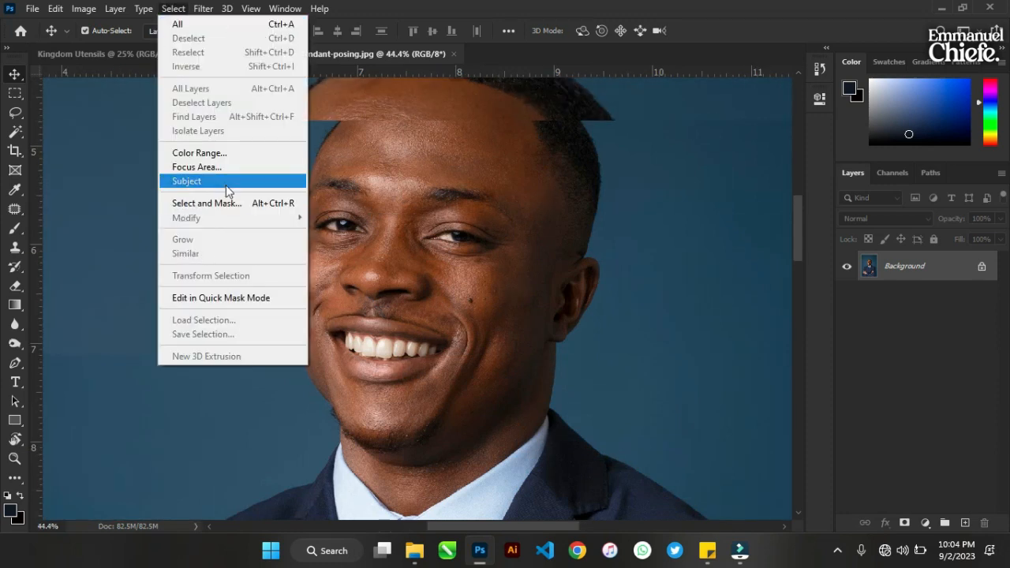
{"action": "left_click", "coordinate": [226, 189]}
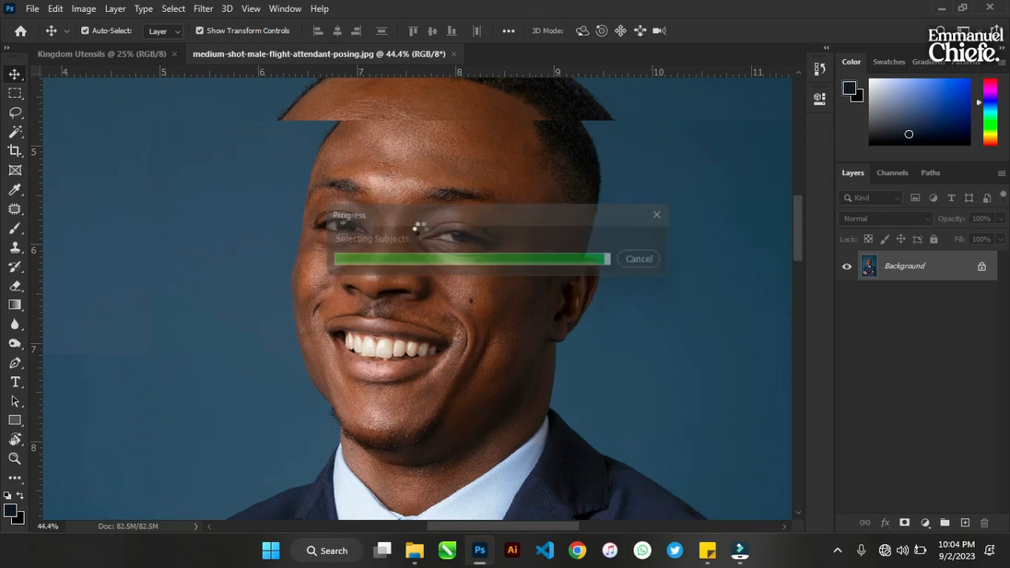
- Unlock the photo's background layer, invert the selection, delete the blue backdrop around the man and deselect
{"action": "scroll", "coordinate": [419, 229], "scroll_direction": "down", "scroll_amount": 4}
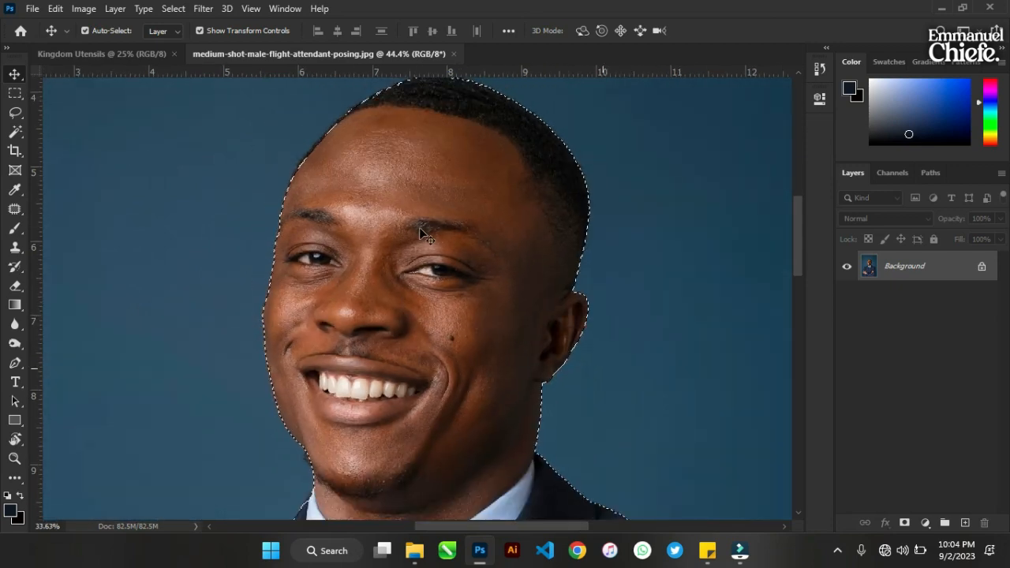
{"action": "scroll", "coordinate": [419, 227], "scroll_direction": "down", "scroll_amount": 5}
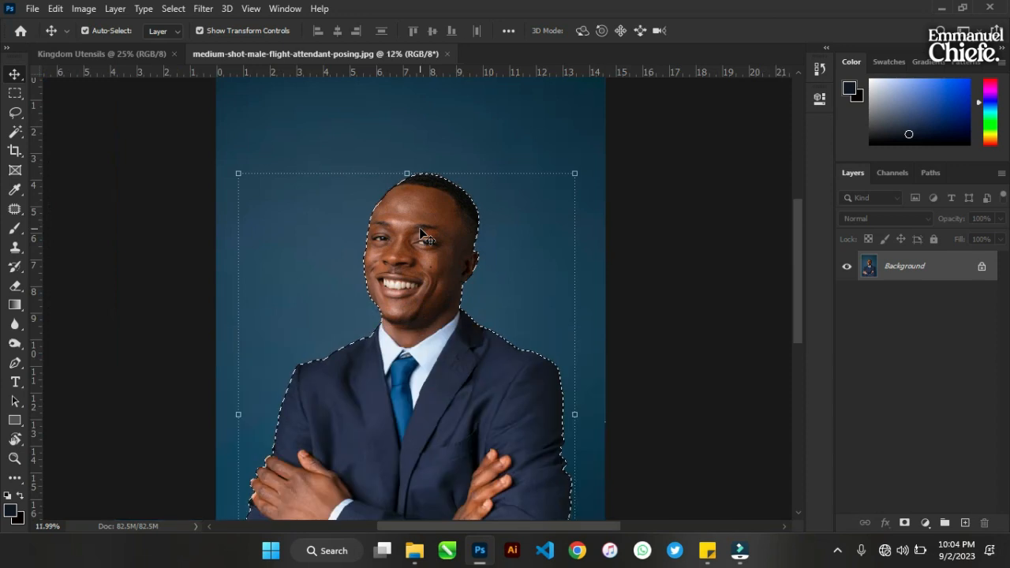
{"action": "scroll", "coordinate": [419, 227], "scroll_direction": "down", "scroll_amount": 3}
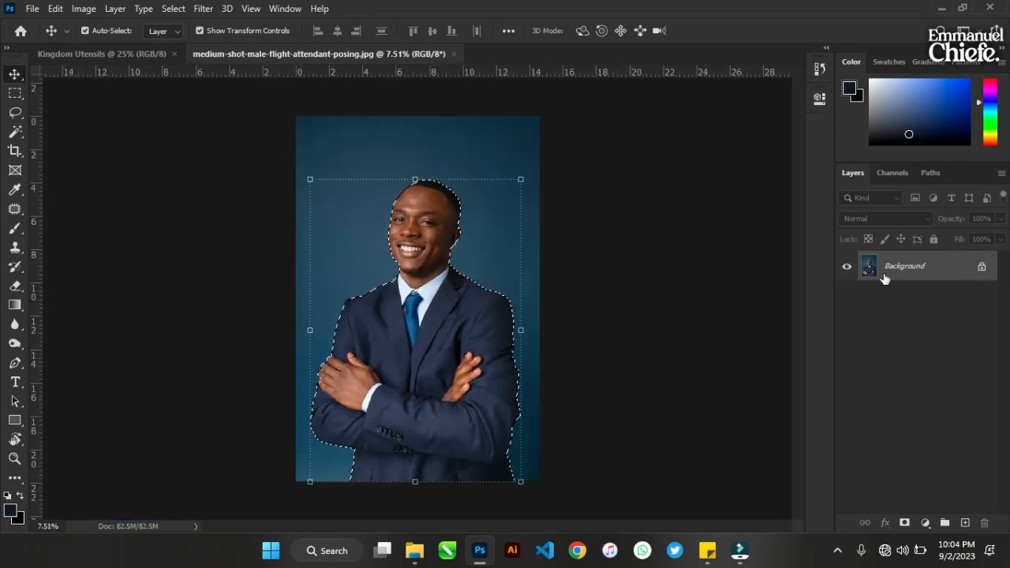
{"action": "left_click", "coordinate": [982, 266]}
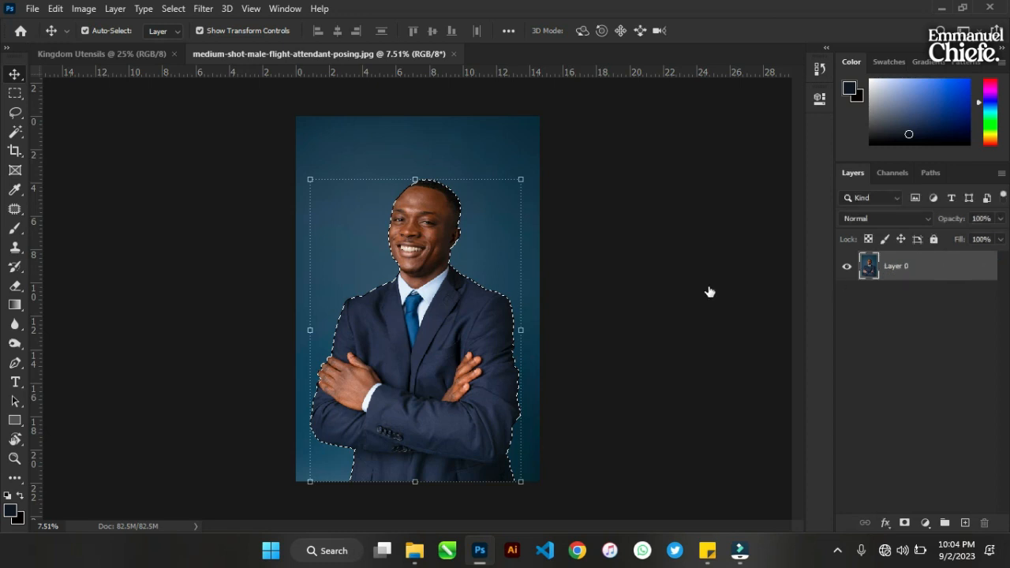
{"action": "left_click", "coordinate": [498, 290]}
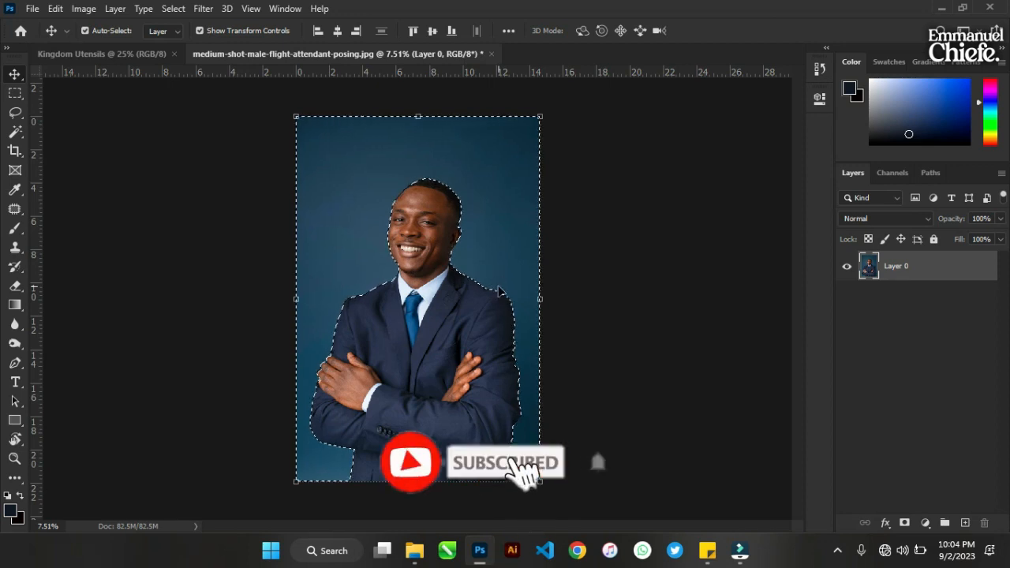
{"action": "key", "text": "Delete"}
{"action": "key", "text": "ctrl+d"}
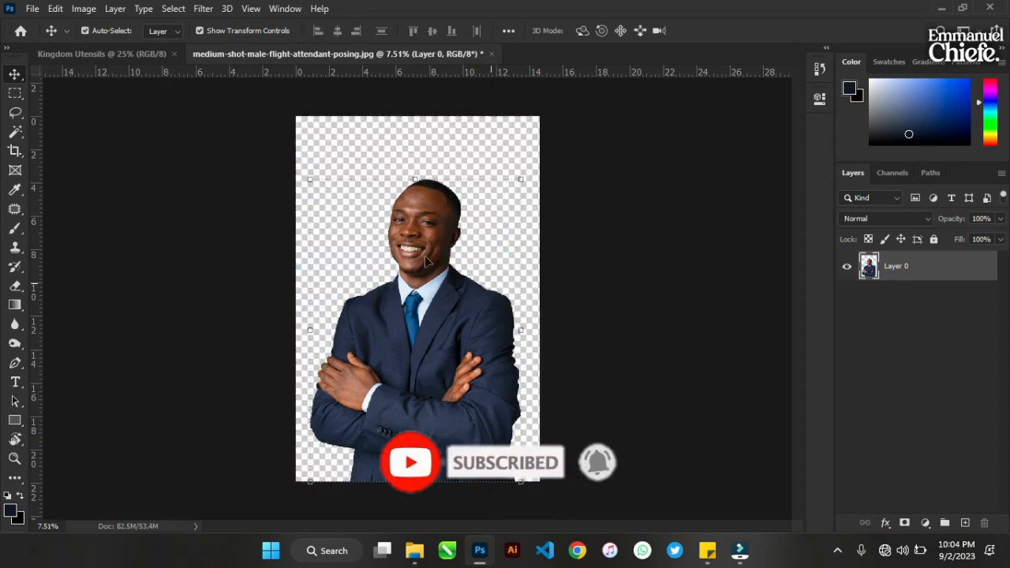
- Save the cut-out as medium-shot-male-flight-attendant-posing.psd in the Downloads folder
{"action": "left_click", "coordinate": [84, 30]}
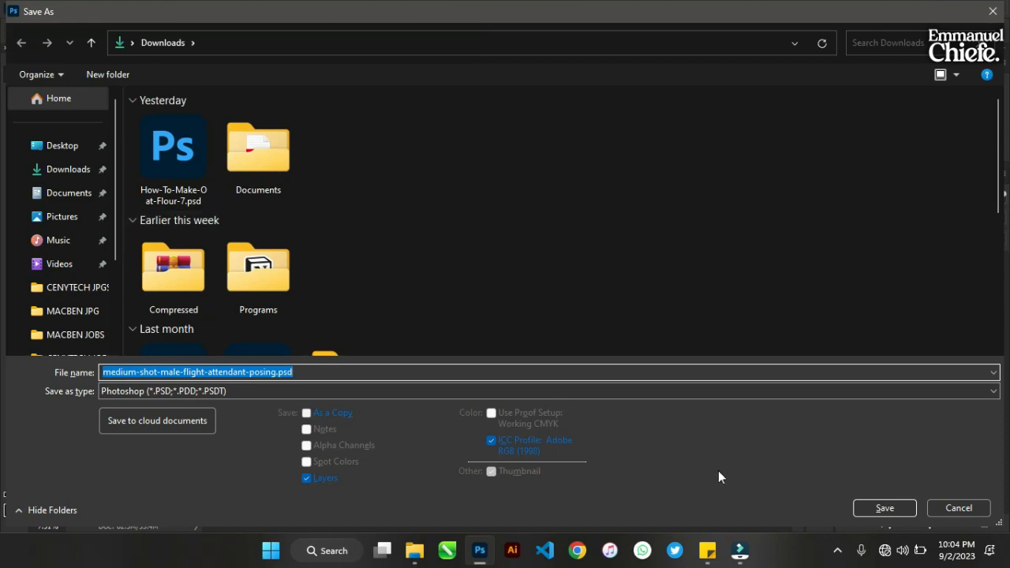
{"action": "left_click", "coordinate": [878, 511]}
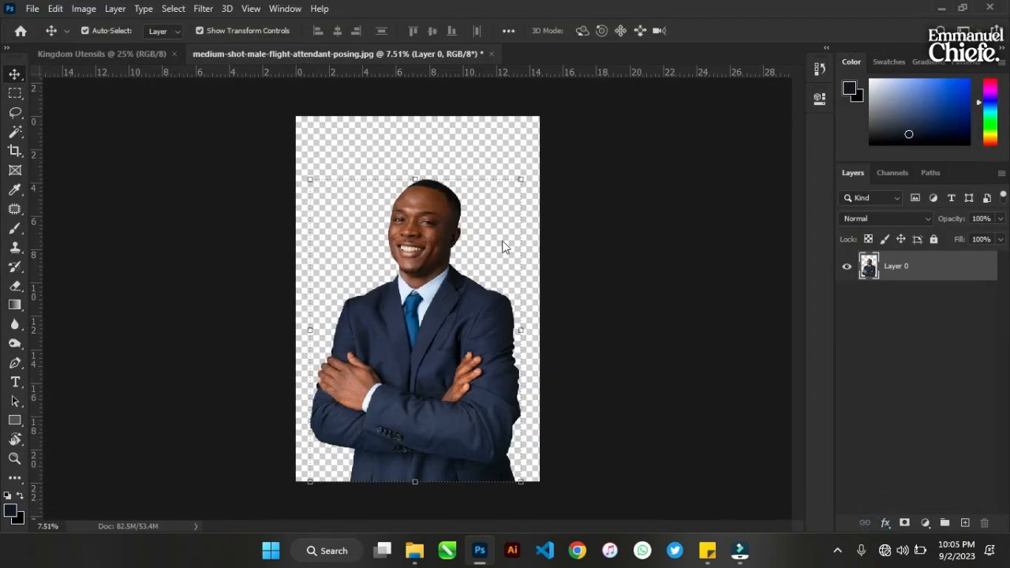
{"action": "left_click", "coordinate": [662, 143]}
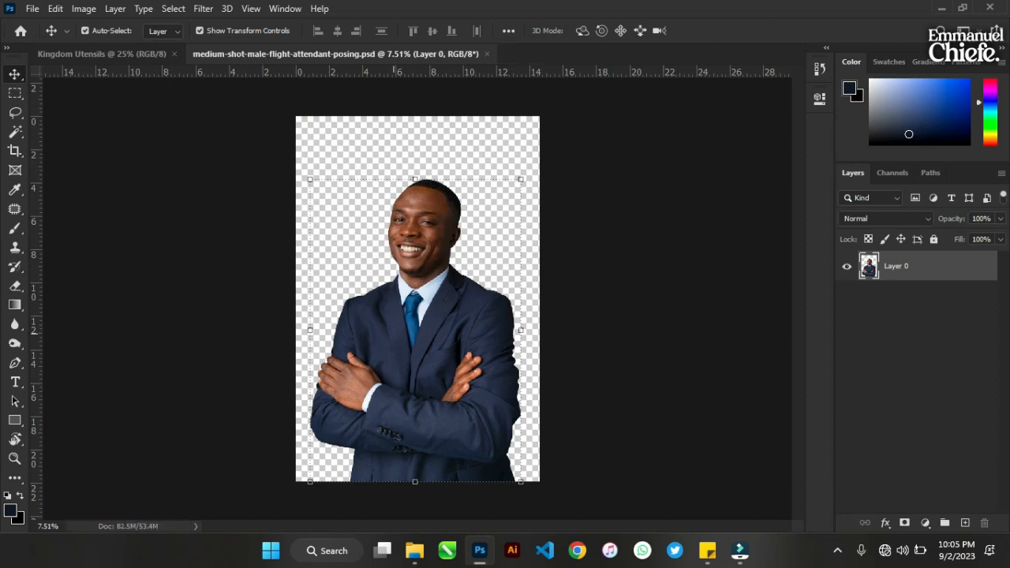
- Reset the foreground and background colours to default and place medium-shot-male-flight-attendant-posing.psd from Downloads into the Kingdom Utensils document
{"action": "left_click", "coordinate": [10, 497]}
{"action": "left_click", "coordinate": [115, 55]}
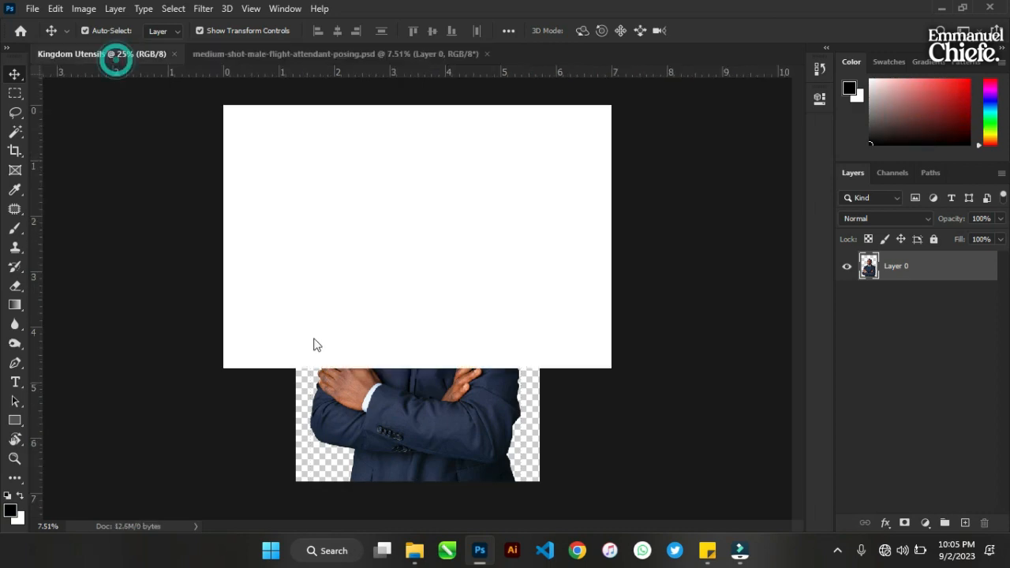
{"action": "mouse_move", "coordinate": [426, 549]}
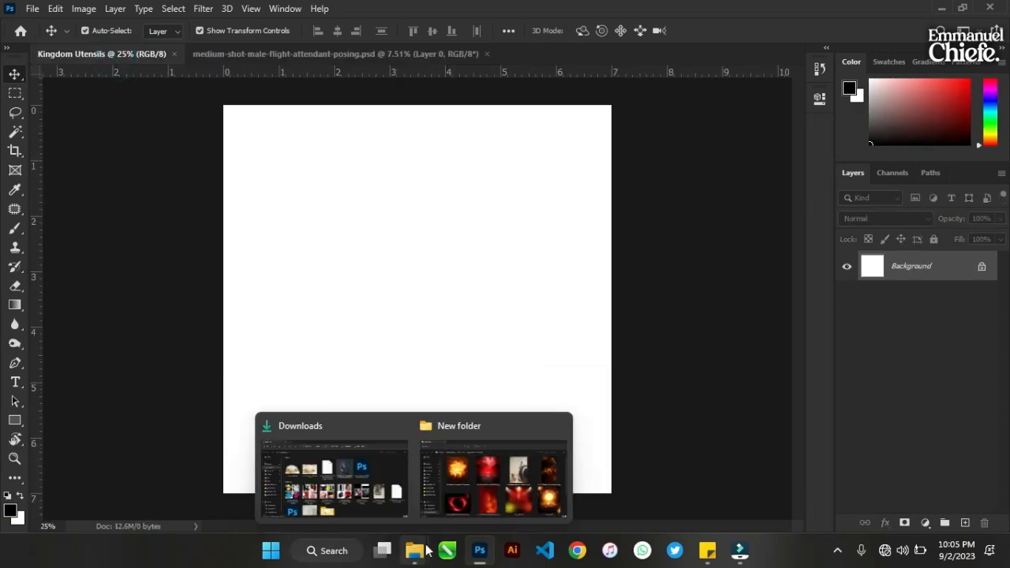
{"action": "left_click", "coordinate": [379, 491]}
{"action": "left_click_drag", "start_coordinate": [701, 186], "coordinate": [464, 301]}
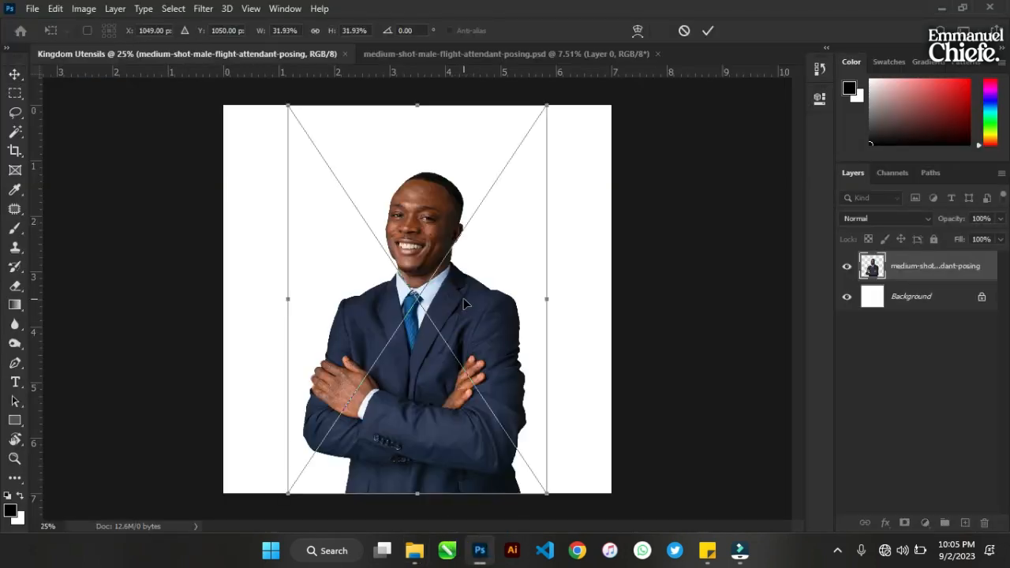
- Scale the placed man to about 28% and position him in the lower-right corner of the canvas
{"action": "left_click_drag", "start_coordinate": [464, 302], "coordinate": [581, 336]}
{"action": "mouse_move", "coordinate": [663, 140]}
{"action": "left_mouse_down"}
{"action": "mouse_move", "coordinate": [651, 165]}
{"action": "mouse_move", "coordinate": [655, 153]}
{"action": "left_mouse_up"}
{"action": "left_click_drag", "start_coordinate": [580, 404], "coordinate": [559, 392]}
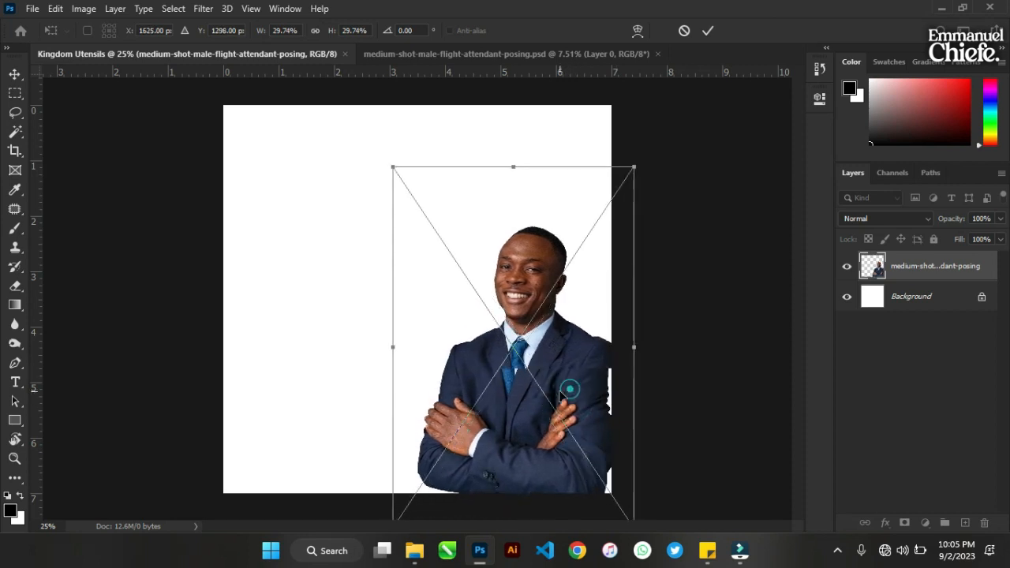
{"action": "mouse_move", "coordinate": [632, 167]}
{"action": "left_mouse_down"}
{"action": "mouse_move", "coordinate": [623, 178]}
{"action": "mouse_move", "coordinate": [629, 172]}
{"action": "left_mouse_up"}
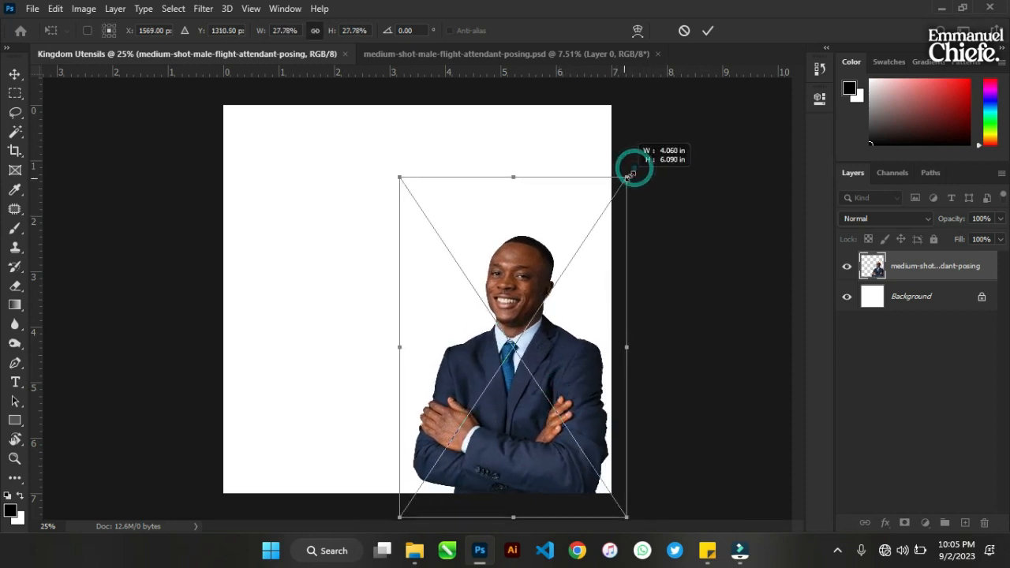
{"action": "left_click", "coordinate": [712, 37]}
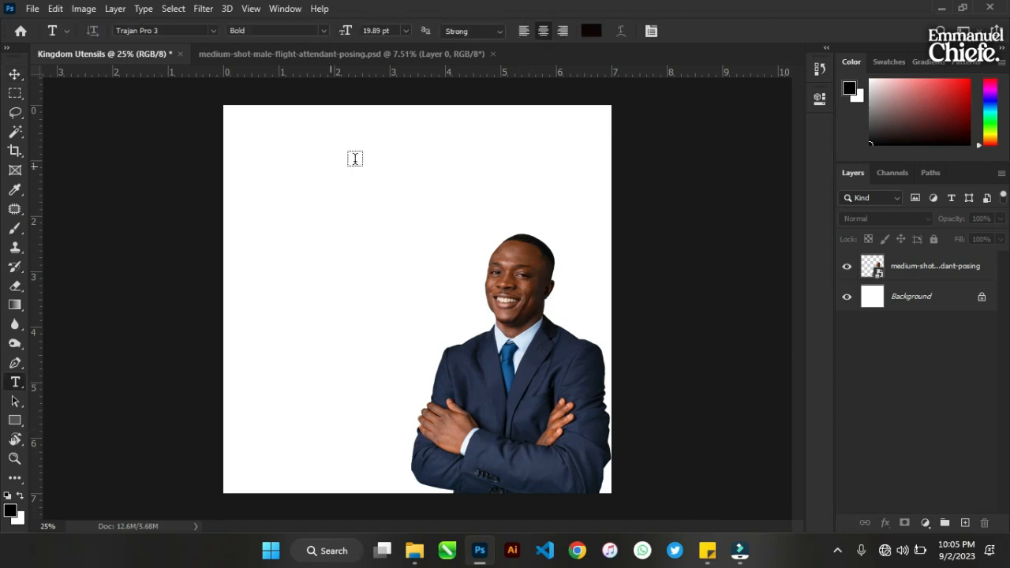
- Add the text "REVIVAL WORD CHURCH" in Trajan Pro 3 Bold, 19.89 pt, near the upper left of the canvas
{"action": "left_click", "coordinate": [355, 159]}
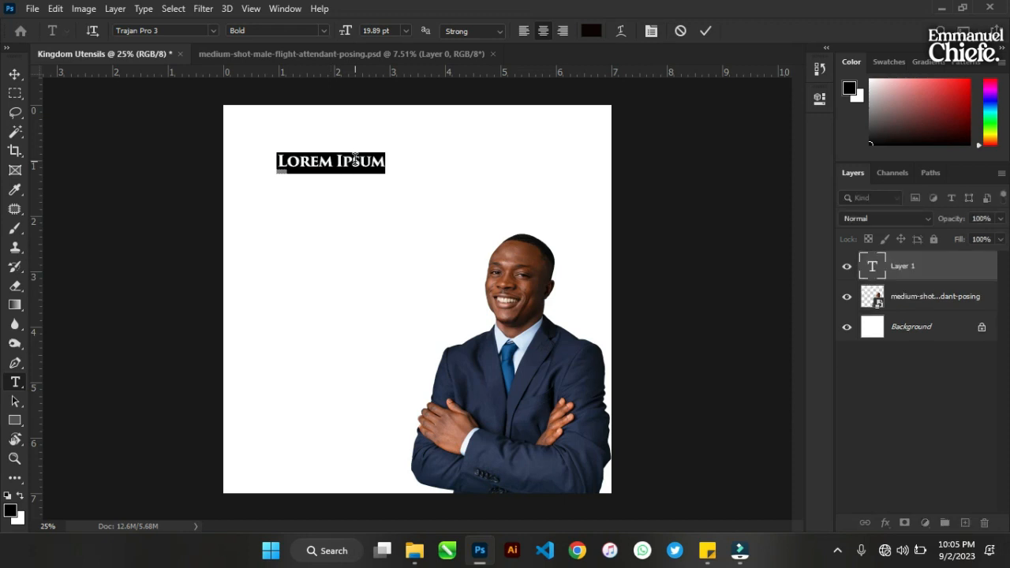
{"action": "type", "text": "RE"}
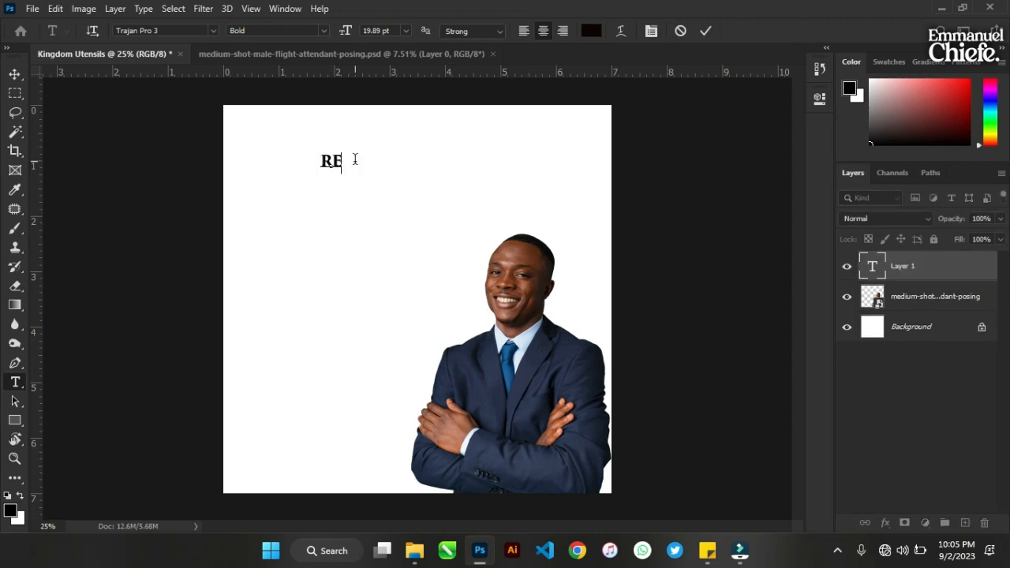
{"action": "type", "text": "VIVAL "}
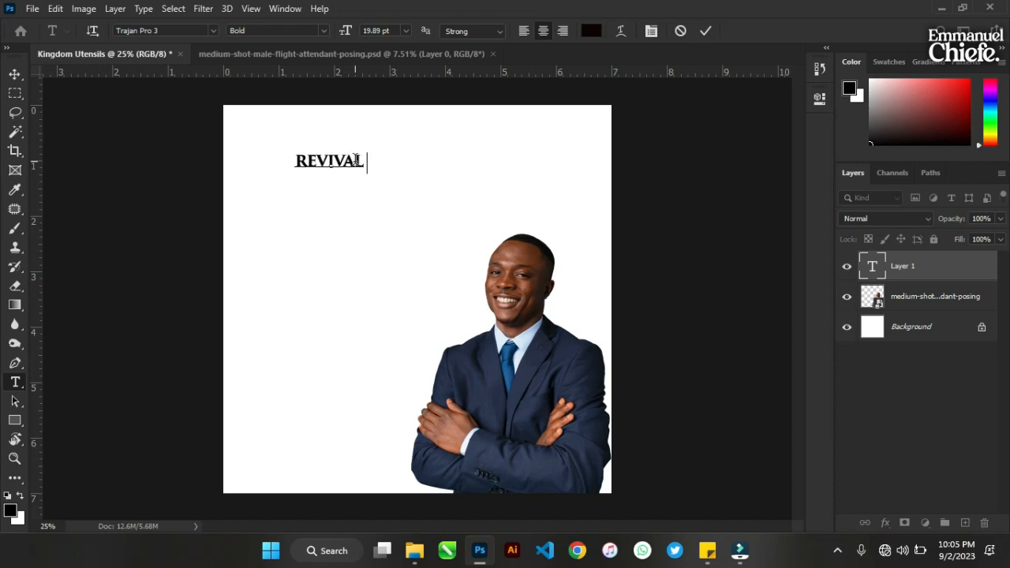
{"action": "type", "text": "WOR"}
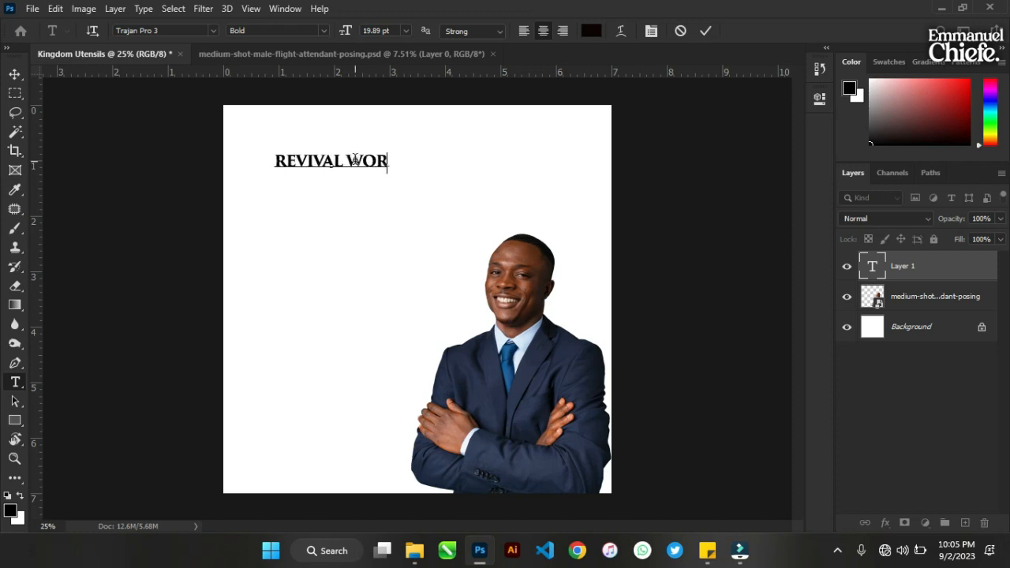
{"action": "type", "text": "D CHURCH"}
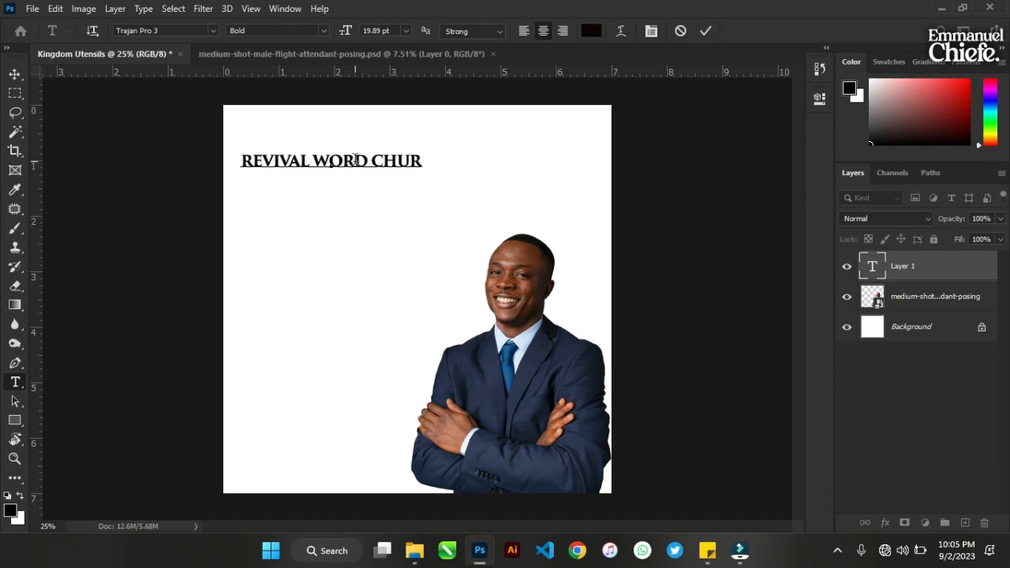
{"action": "left_click", "coordinate": [14, 75]}
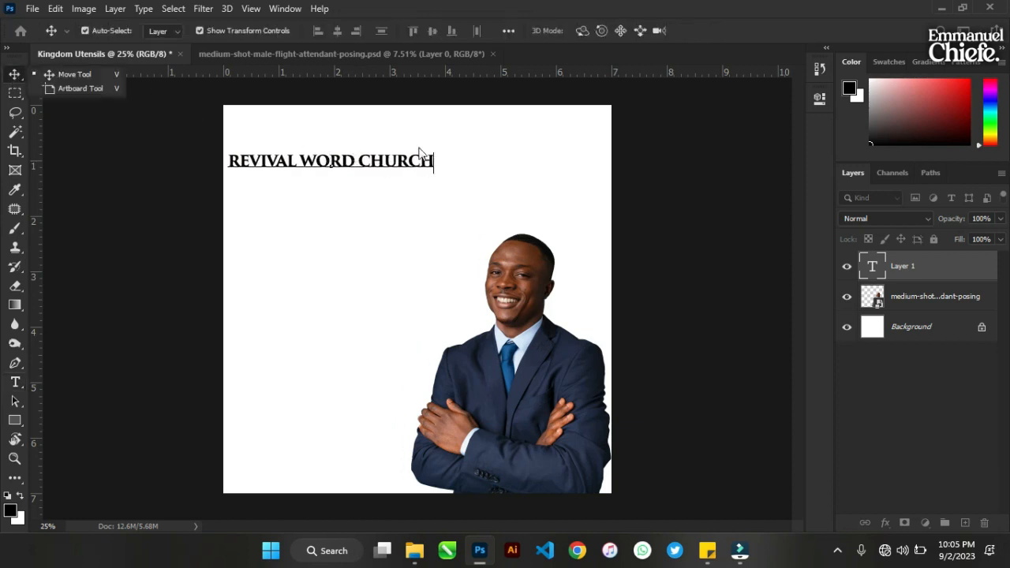
{"action": "left_click", "coordinate": [71, 75]}
- Set the font of the REVIVAL WORD CHURCH text to Montserrat ExtraBold
{"action": "left_click", "coordinate": [819, 98]}
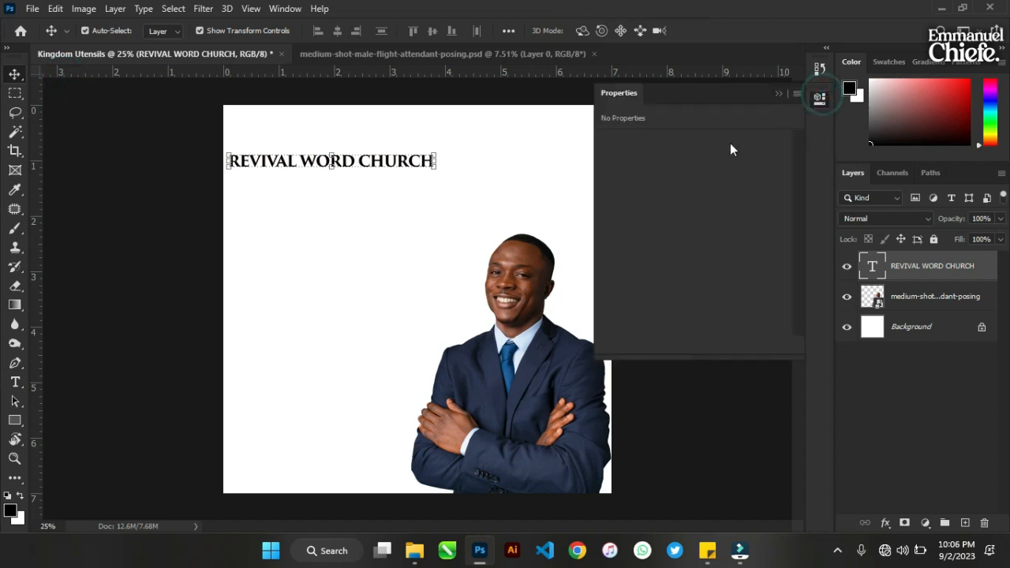
{"action": "left_click", "coordinate": [819, 69]}
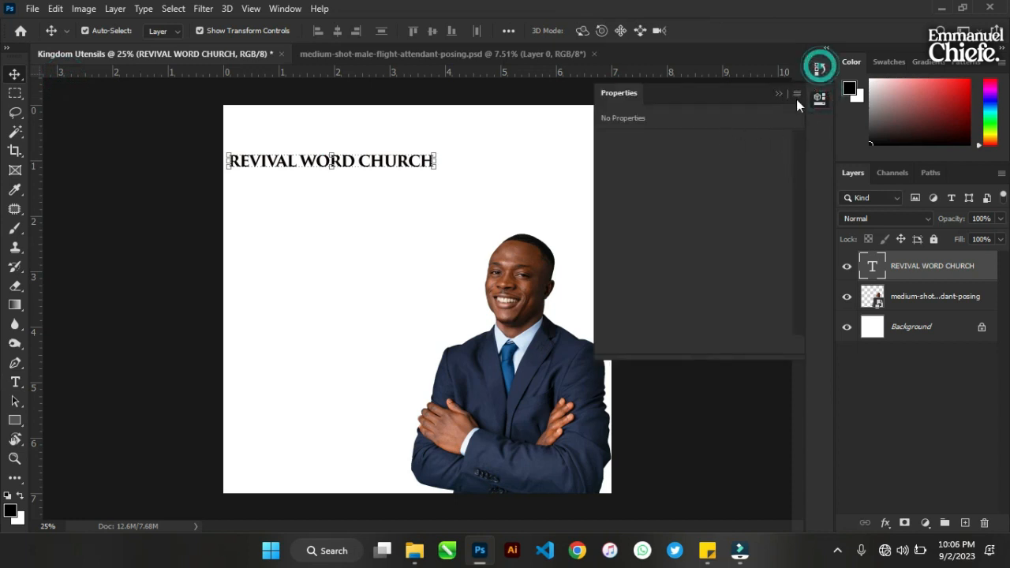
{"action": "left_click", "coordinate": [818, 98]}
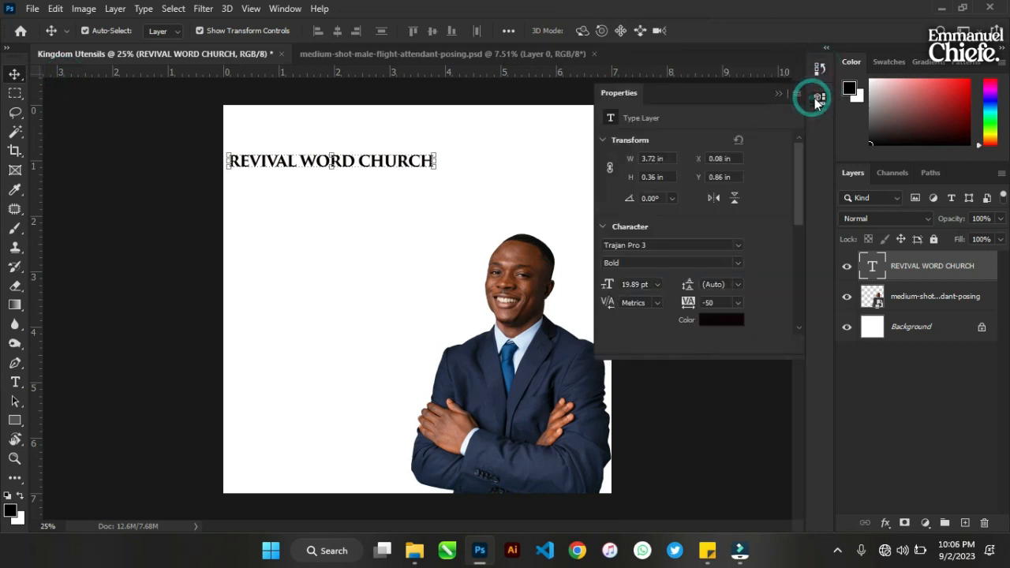
{"action": "left_click", "coordinate": [660, 244]}
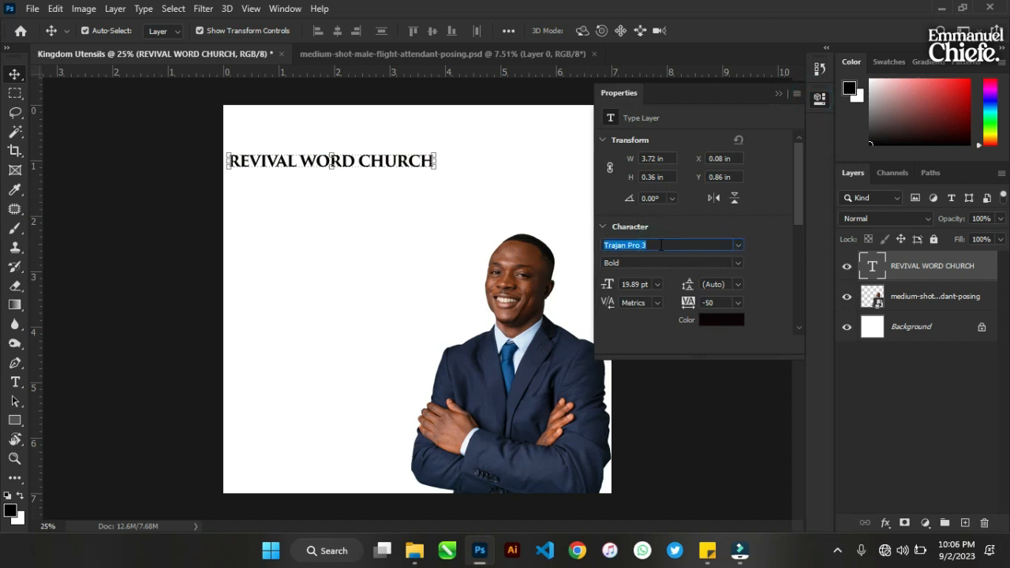
{"action": "type", "text": "M"}
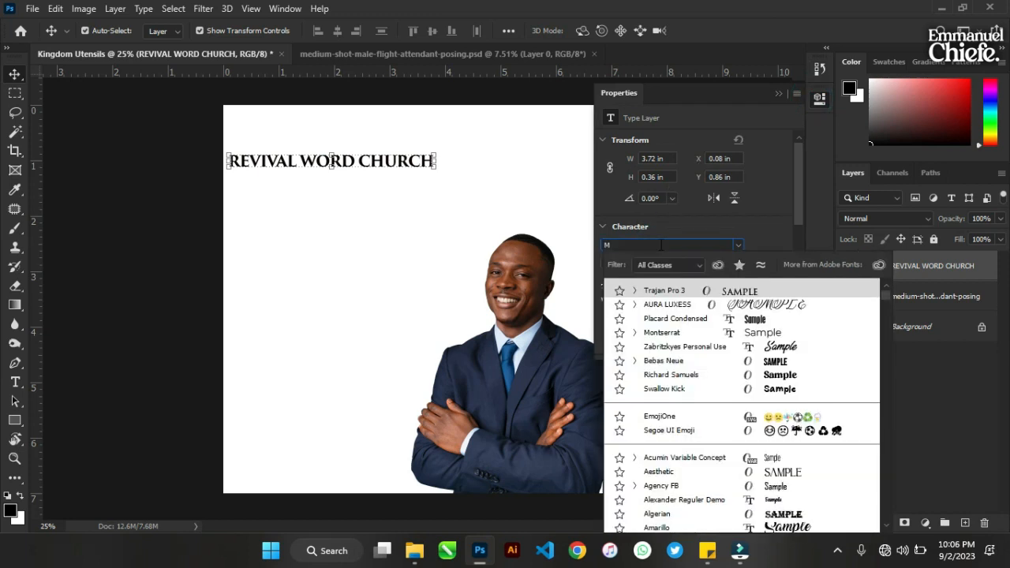
{"action": "type", "text": "ONTS"}
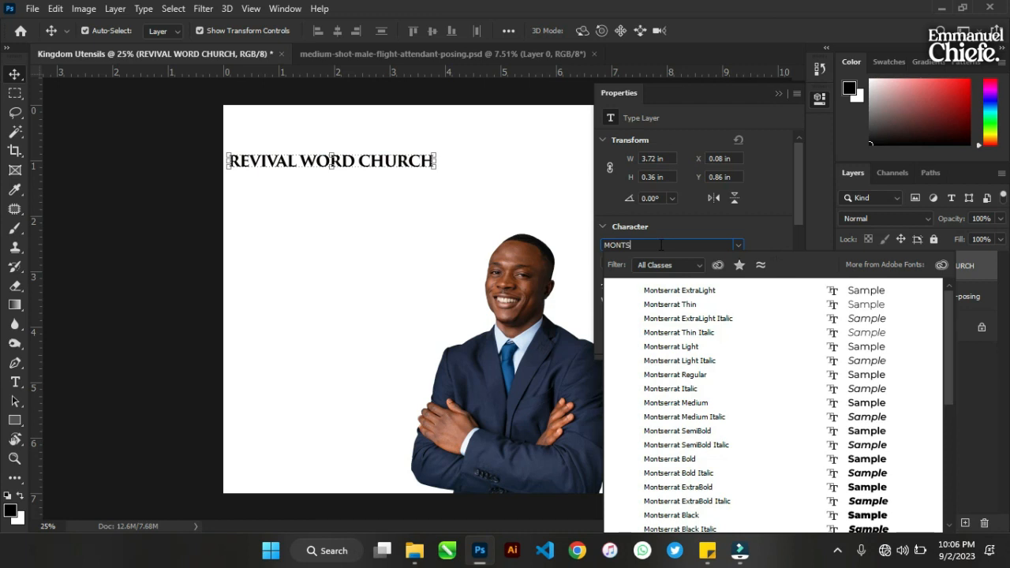
{"action": "left_click", "coordinate": [707, 488]}
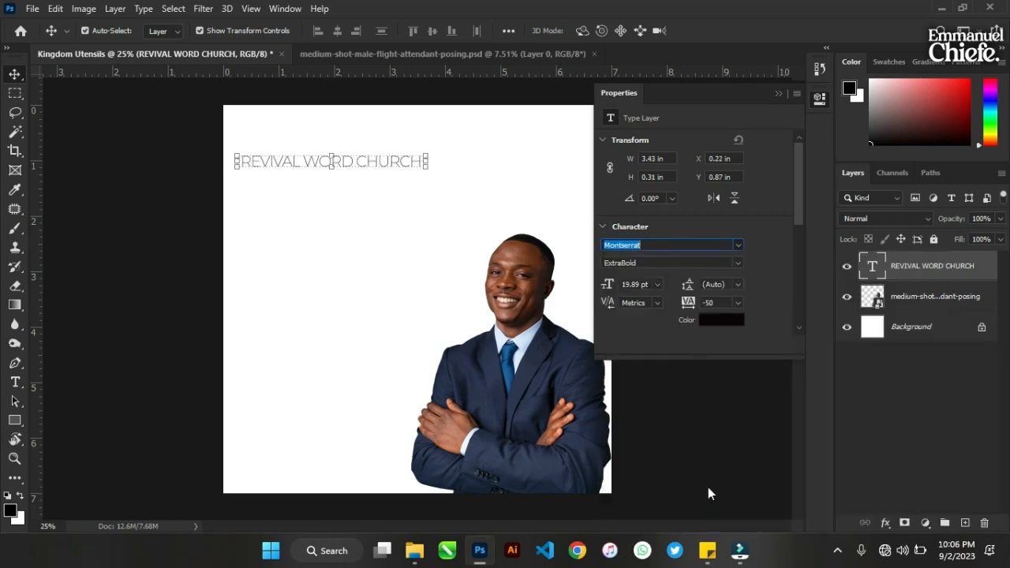
{"action": "left_click", "coordinate": [778, 94]}
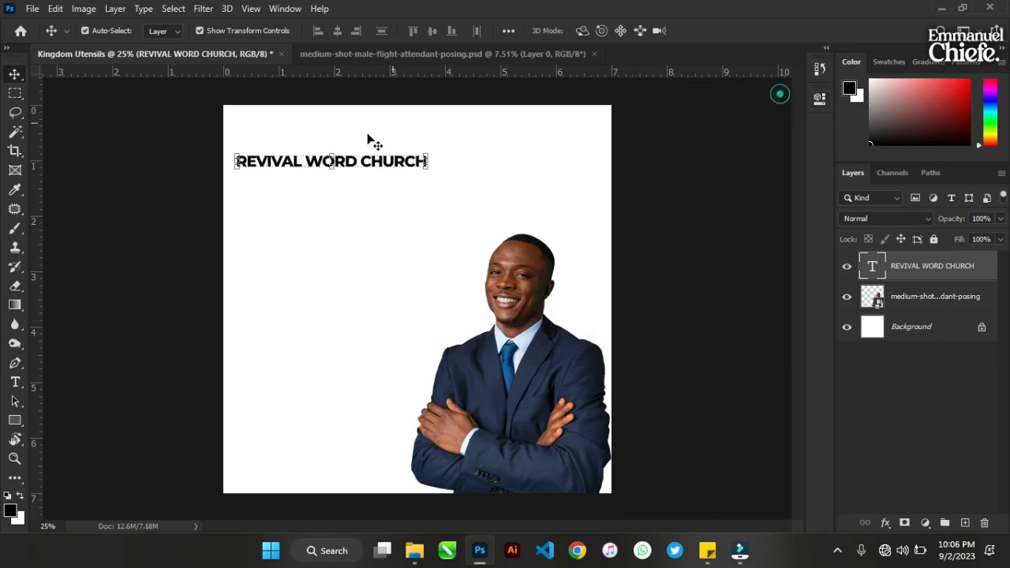
- Move the REVIVAL WORD CHURCH text to the top centre of the canvas and scale it to about 76.5%
{"action": "left_click_drag", "start_coordinate": [390, 161], "coordinate": [467, 145]}
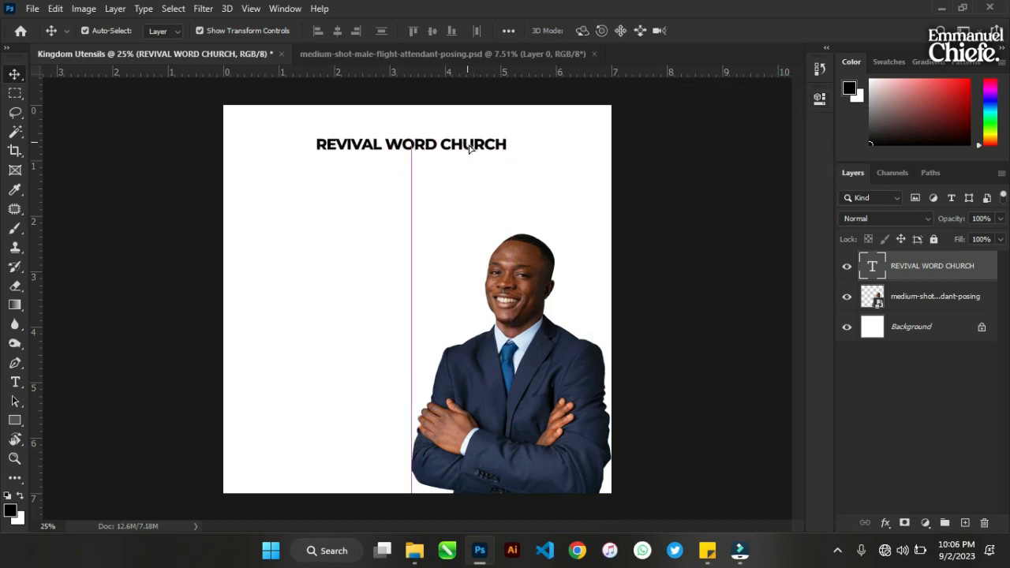
{"action": "left_click", "coordinate": [488, 150]}
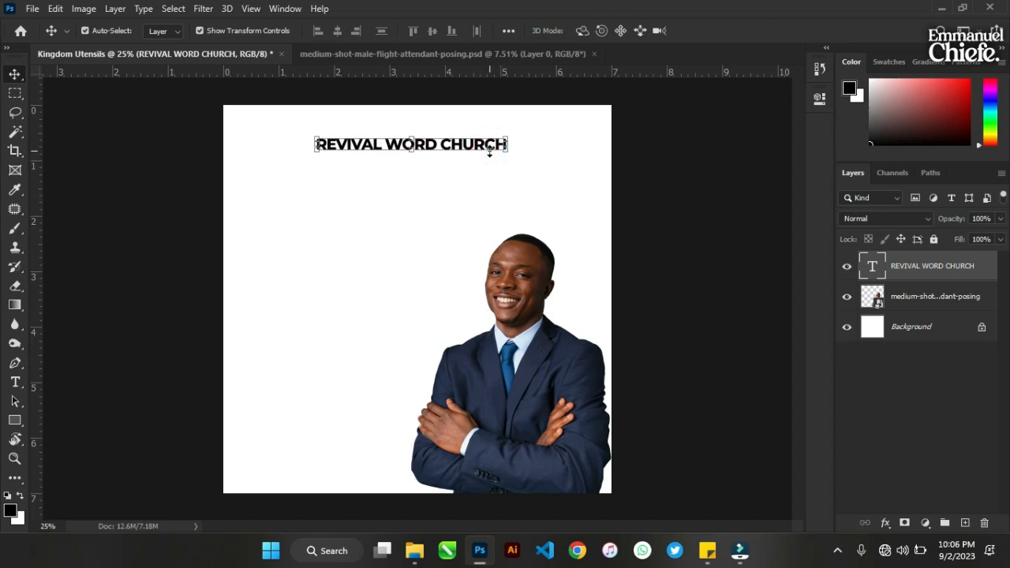
{"action": "left_click", "coordinate": [505, 154]}
{"action": "left_click_drag", "start_coordinate": [506, 154], "coordinate": [488, 155]}
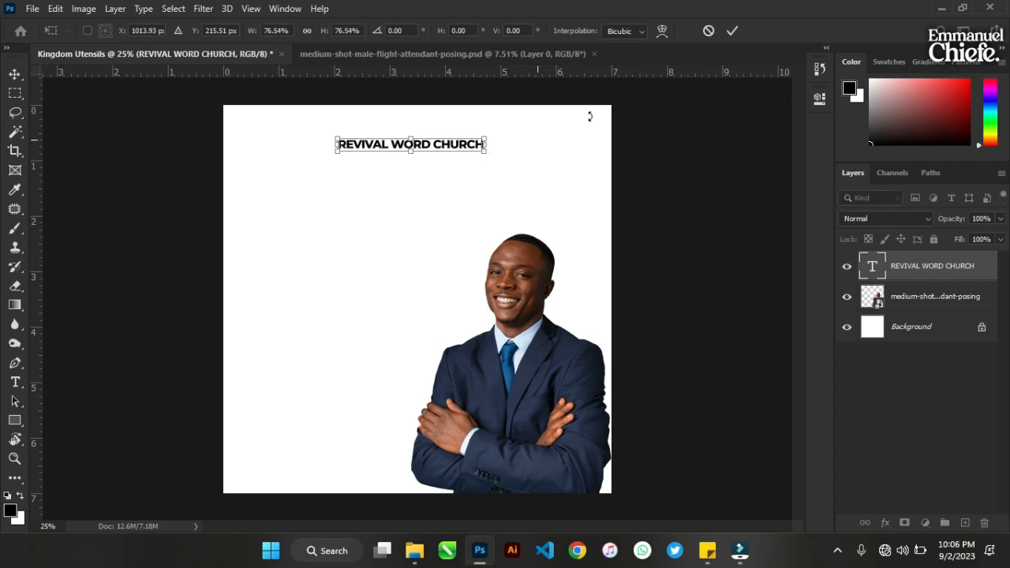
{"action": "left_click", "coordinate": [732, 31]}
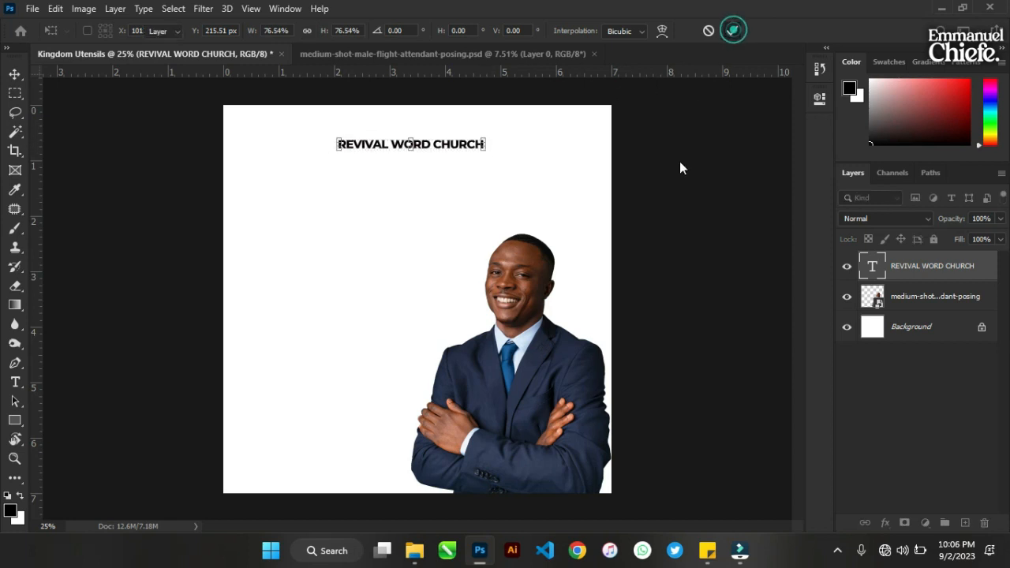
- Duplicate the church name lower on the canvas, check the theme in Sticky Notes, and replace the copy's text with "Kingdom"
{"action": "left_click", "coordinate": [426, 150]}
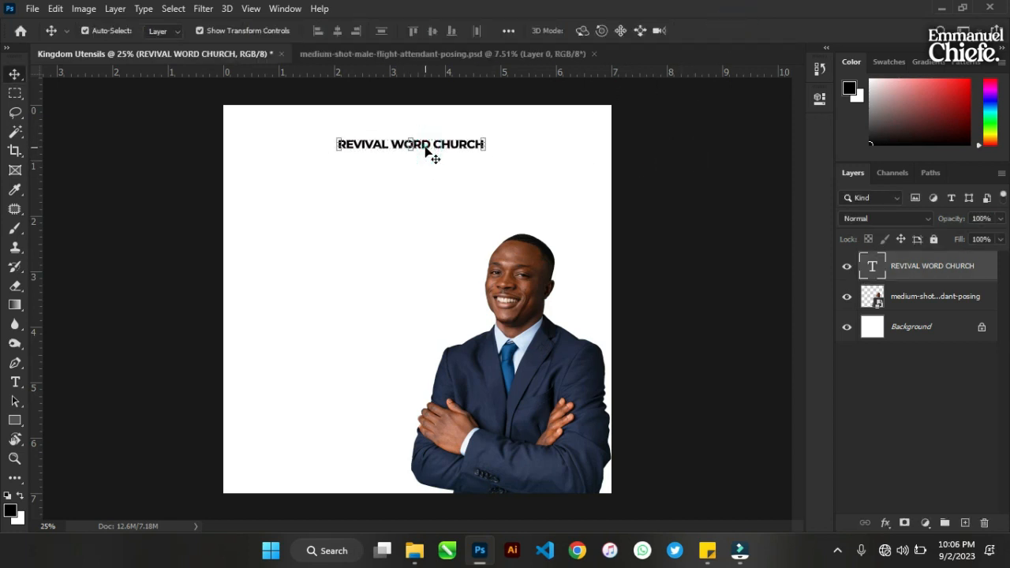
{"action": "left_click_drag", "start_coordinate": [426, 152], "coordinate": [363, 249]}
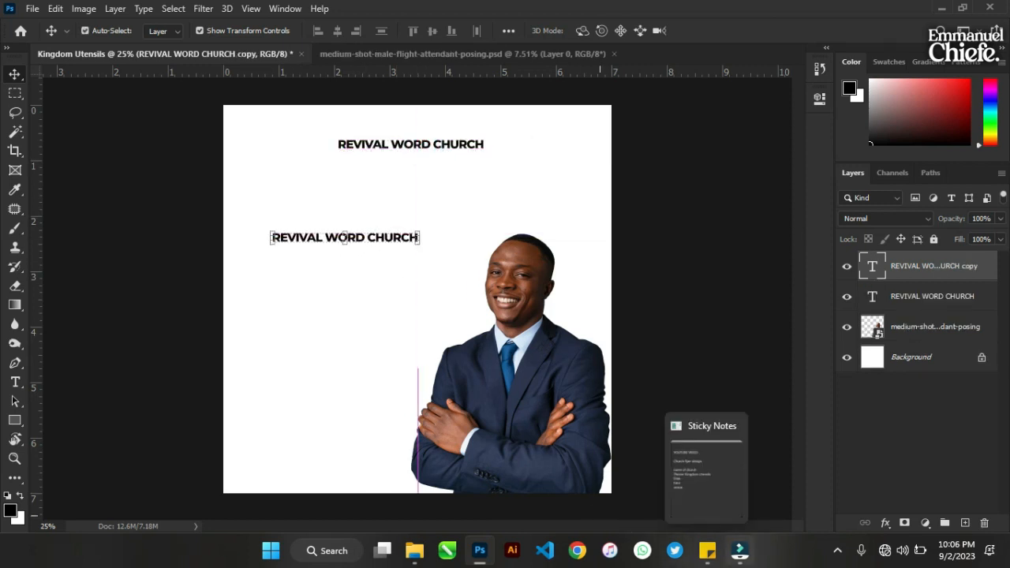
{"action": "left_click", "coordinate": [706, 550]}
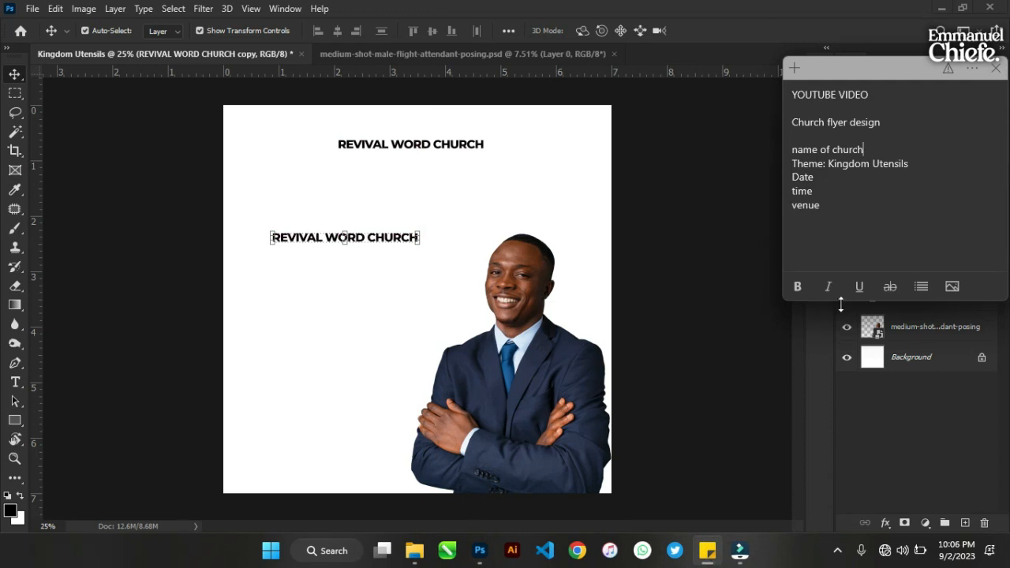
{"action": "left_click", "coordinate": [380, 246]}
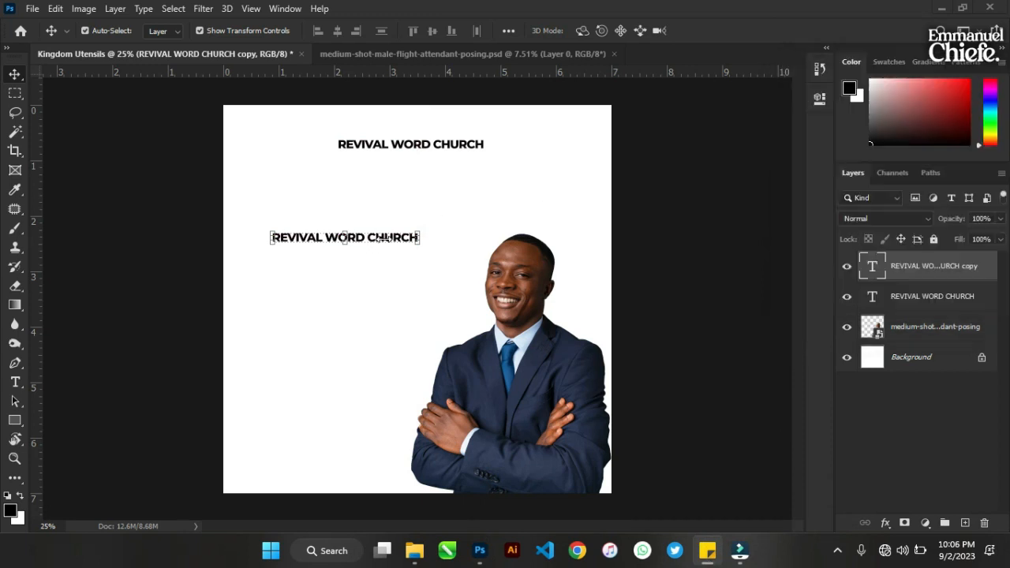
{"action": "double_click", "coordinate": [870, 269]}
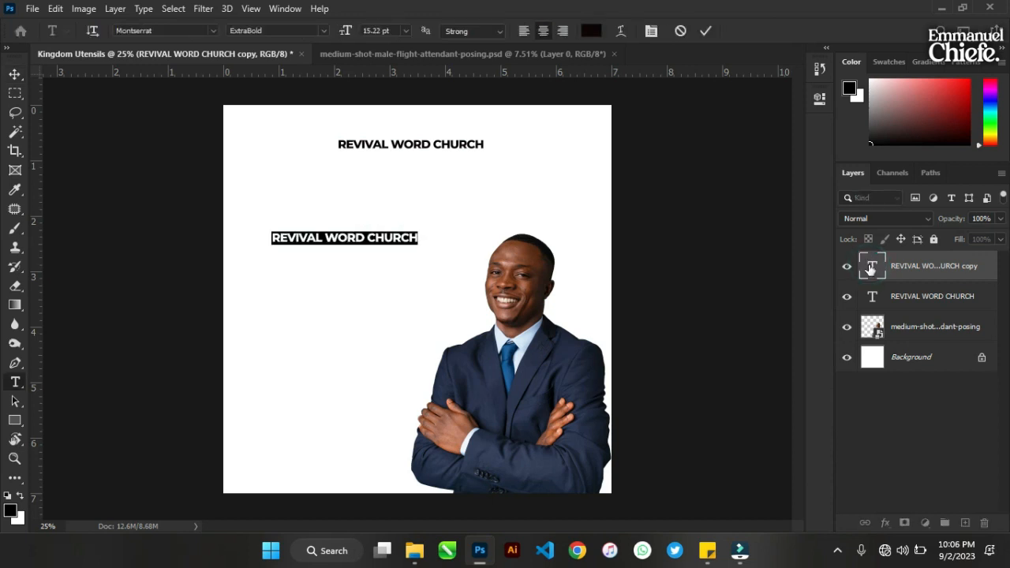
{"action": "type", "text": "King"}
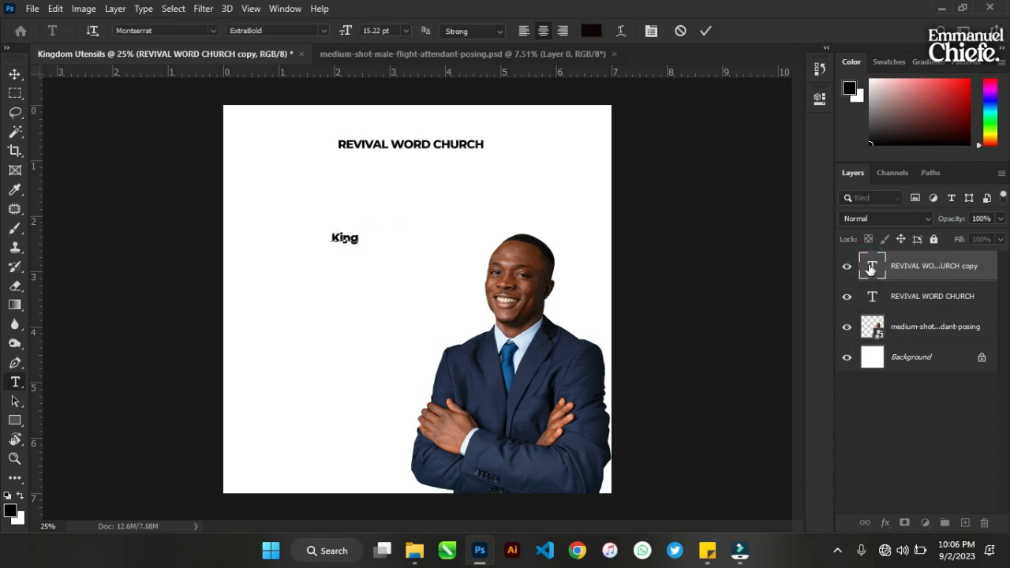
{"action": "type", "text": "dom"}
{"action": "left_click", "coordinate": [15, 74]}
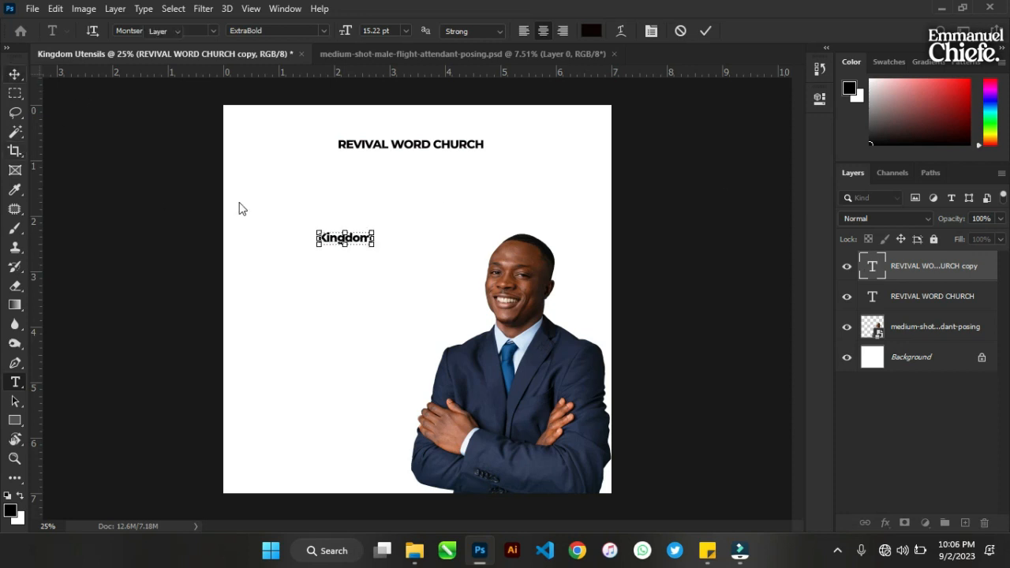
- Scale the Kingdom text to about 412% and place it beside the man's head
{"action": "left_click", "coordinate": [372, 243]}
{"action": "left_click_drag", "start_coordinate": [440, 285], "coordinate": [426, 252]}
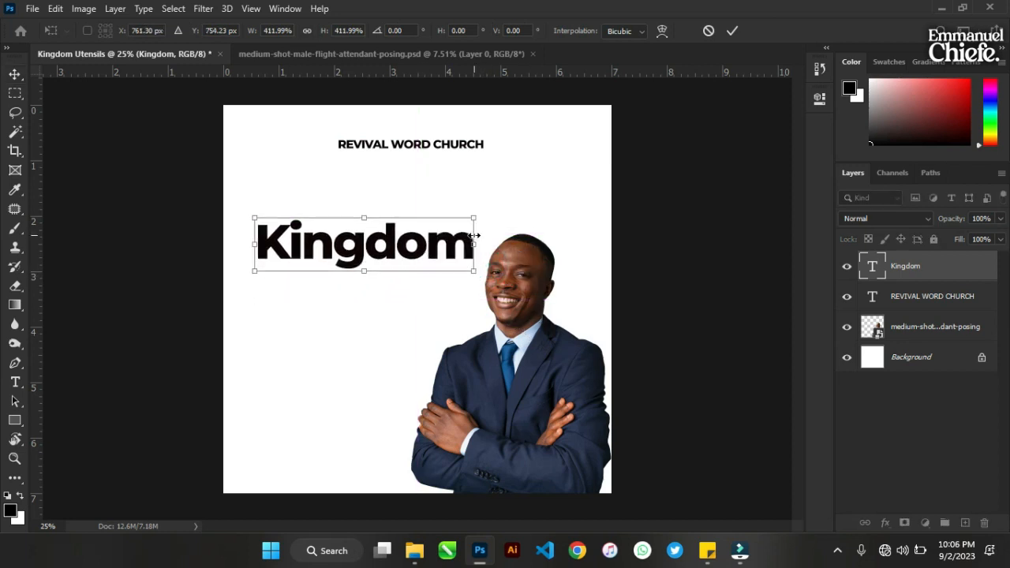
{"action": "key", "text": "Return"}
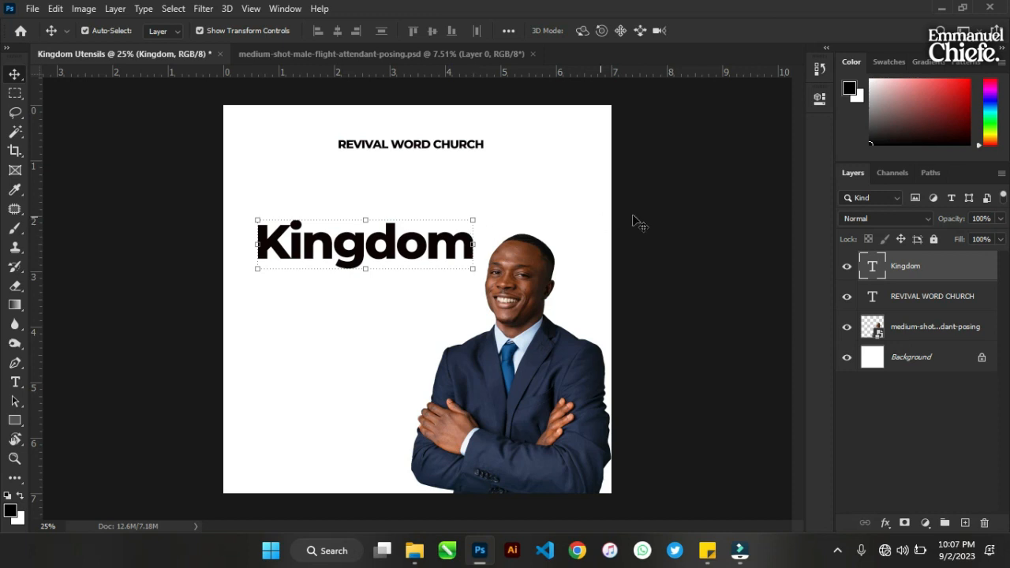
- Set the font of the Kingdom text to Avenue Regular
{"action": "left_click", "coordinate": [819, 99]}
{"action": "left_click", "coordinate": [639, 245]}
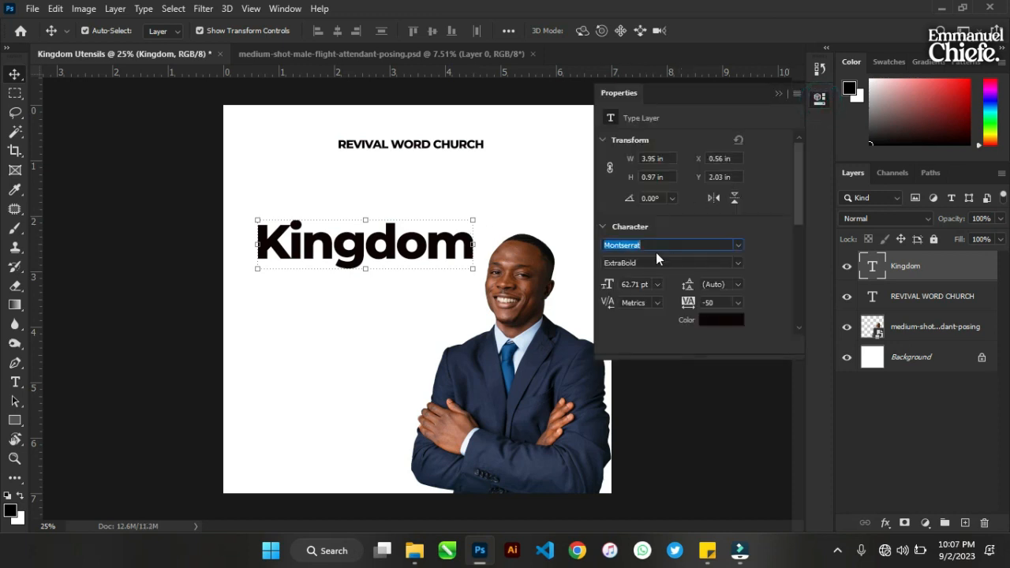
{"action": "left_click", "coordinate": [655, 245]}
{"action": "type", "text": "a"}
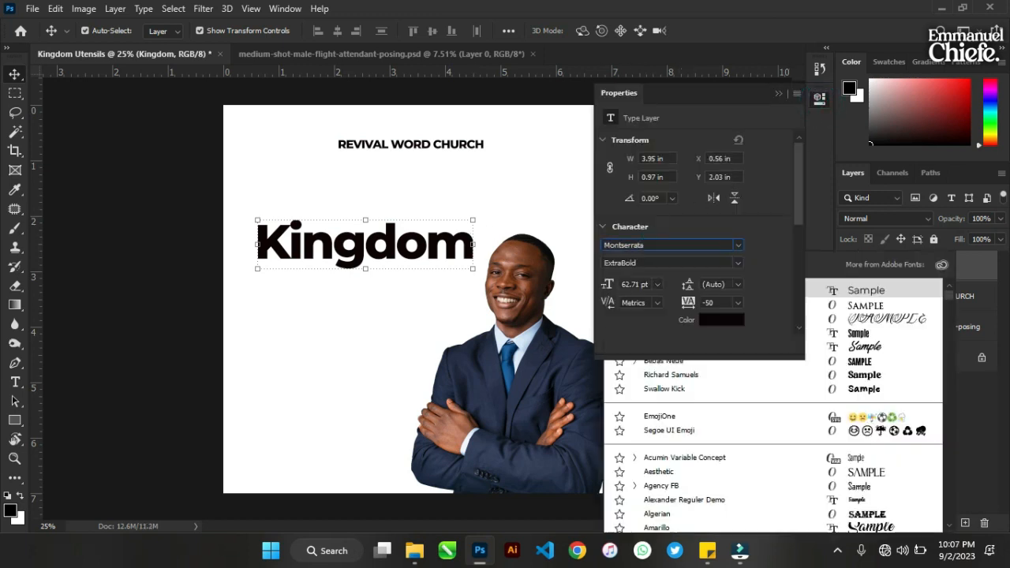
{"action": "type", "text": "ve"}
{"action": "double_click", "coordinate": [656, 248]}
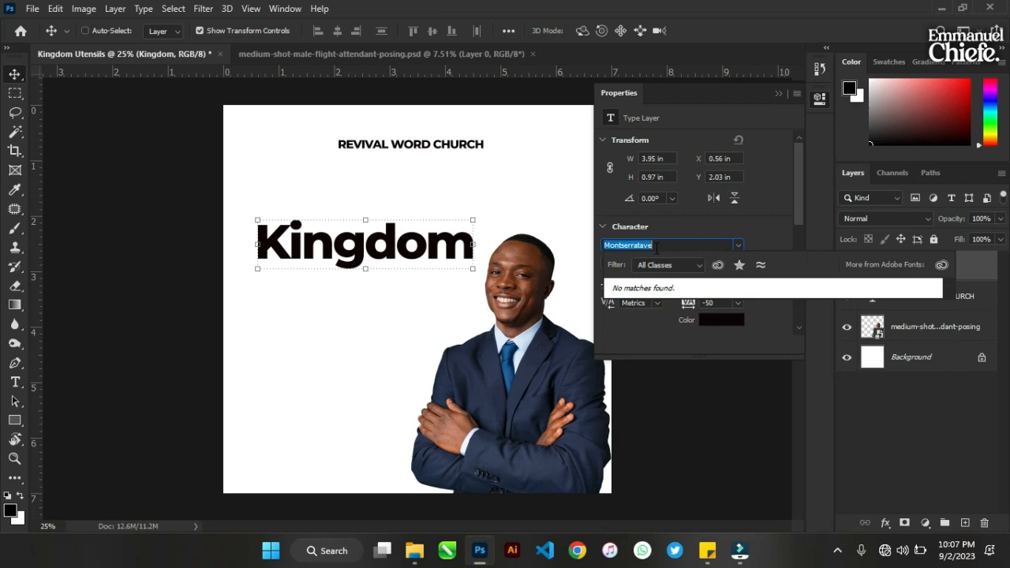
{"action": "type", "text": "av"}
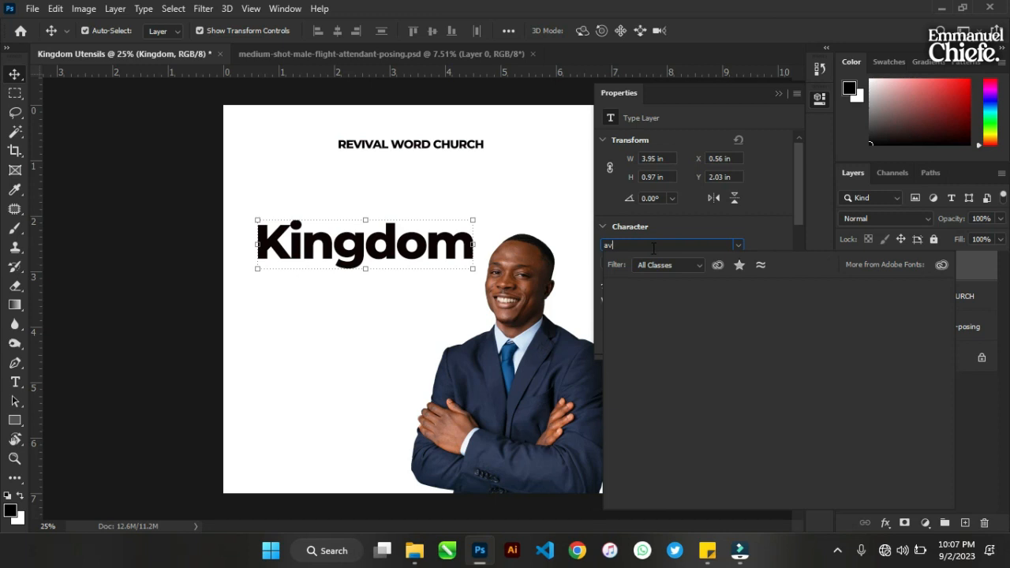
{"action": "left_click", "coordinate": [653, 248]}
{"action": "type", "text": "enue"}
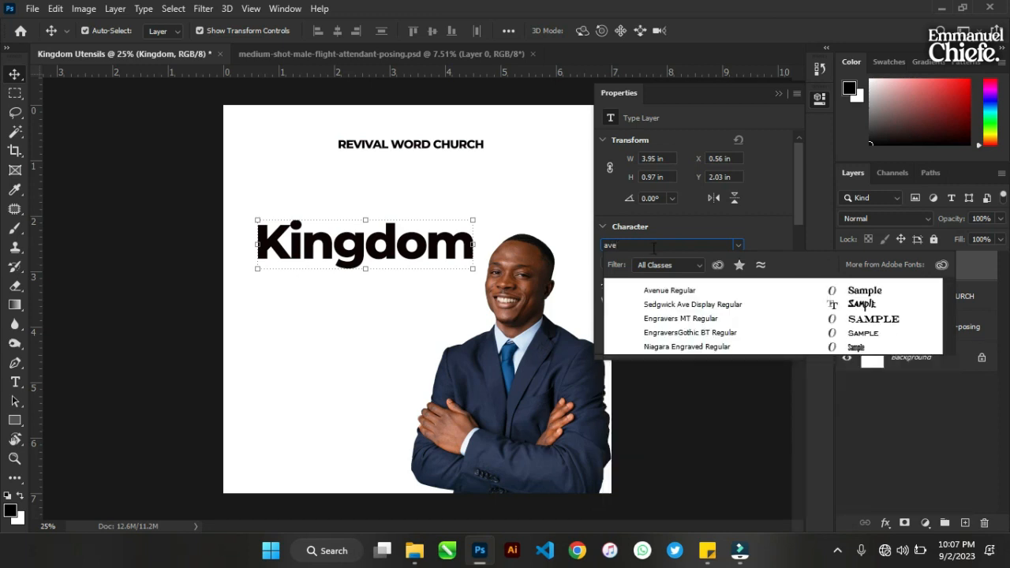
{"action": "left_click", "coordinate": [686, 290]}
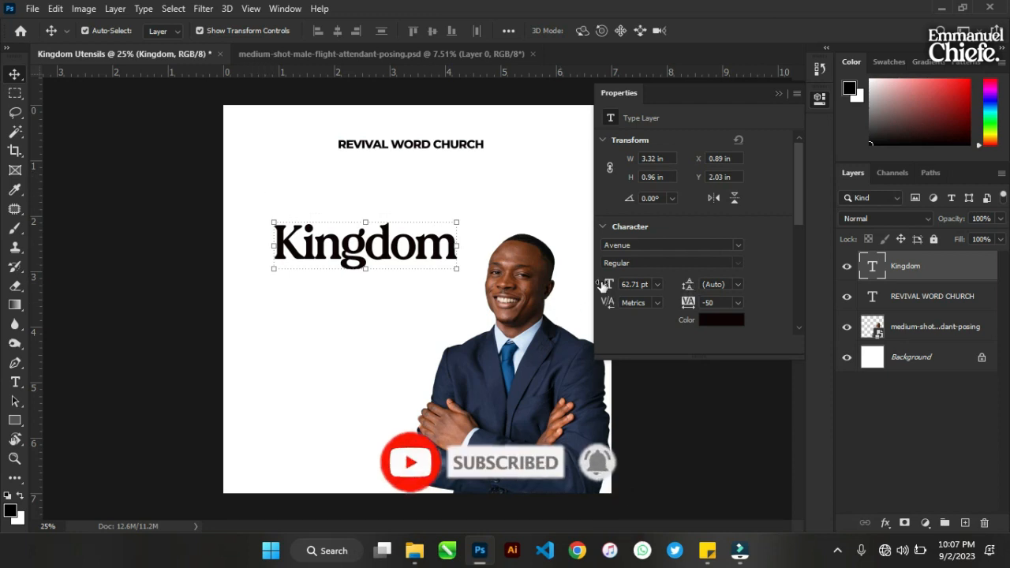
{"action": "left_click", "coordinate": [737, 245]}
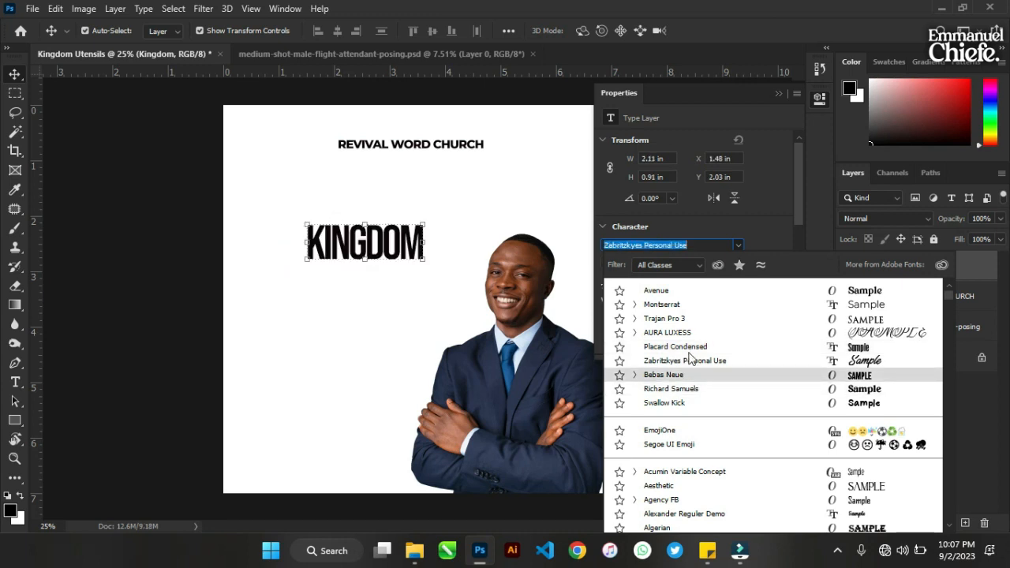
{"action": "left_click", "coordinate": [669, 290]}
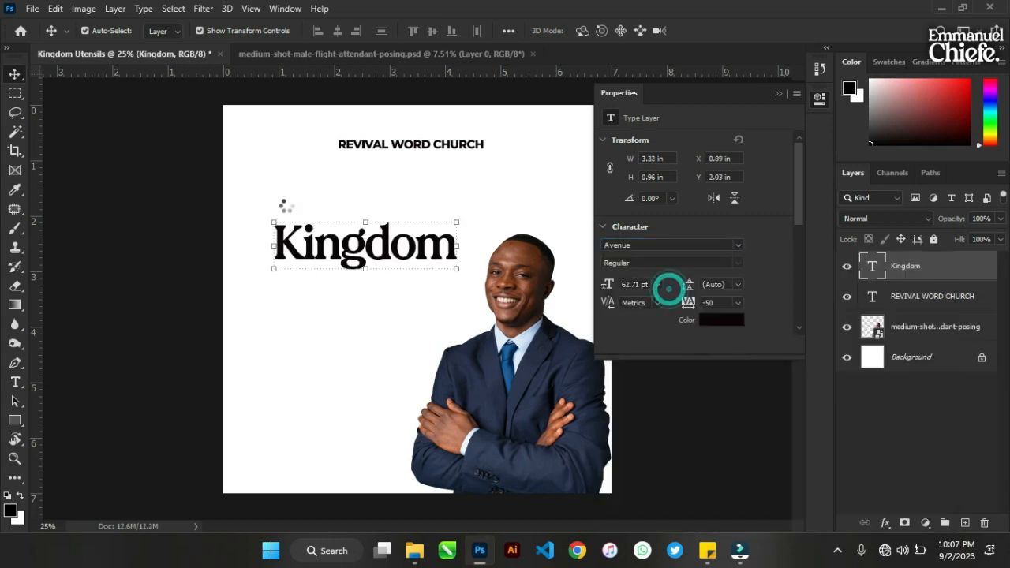
{"action": "left_click", "coordinate": [779, 90]}
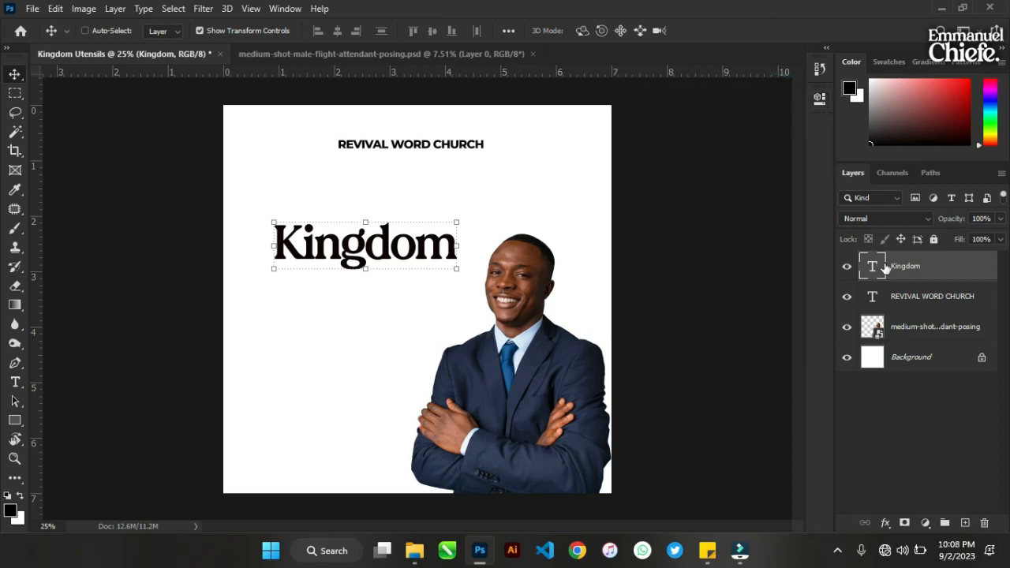
- Duplicate the Kingdom text, change the copy to "Utensils", and place it directly beneath Kingdom with their left edges aligned
{"action": "key", "text": "ctrl+j"}
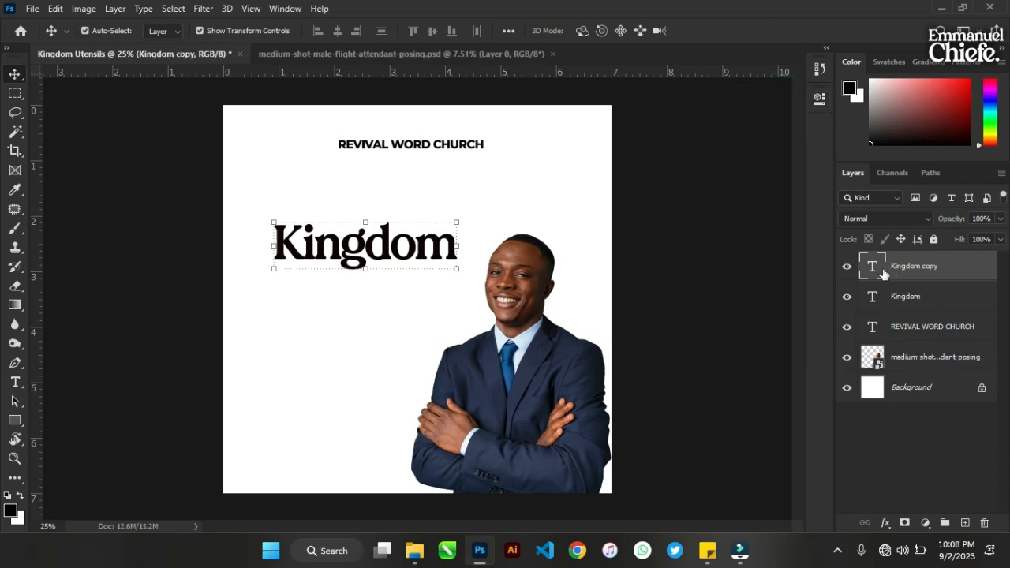
{"action": "double_click", "coordinate": [872, 267]}
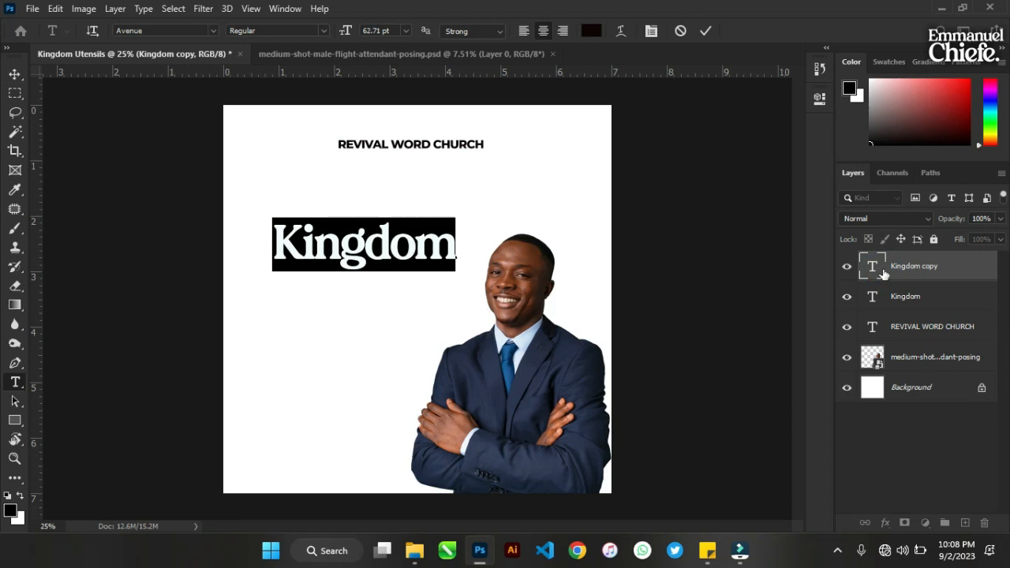
{"action": "type", "text": "Utensils"}
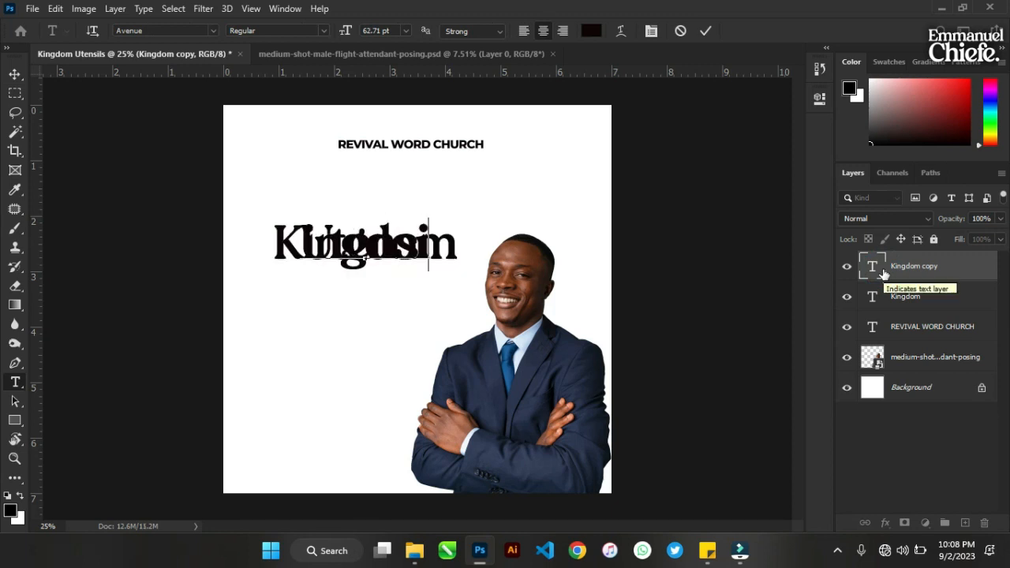
{"action": "left_click", "coordinate": [15, 74]}
{"action": "left_click_drag", "start_coordinate": [357, 250], "coordinate": [352, 293]}
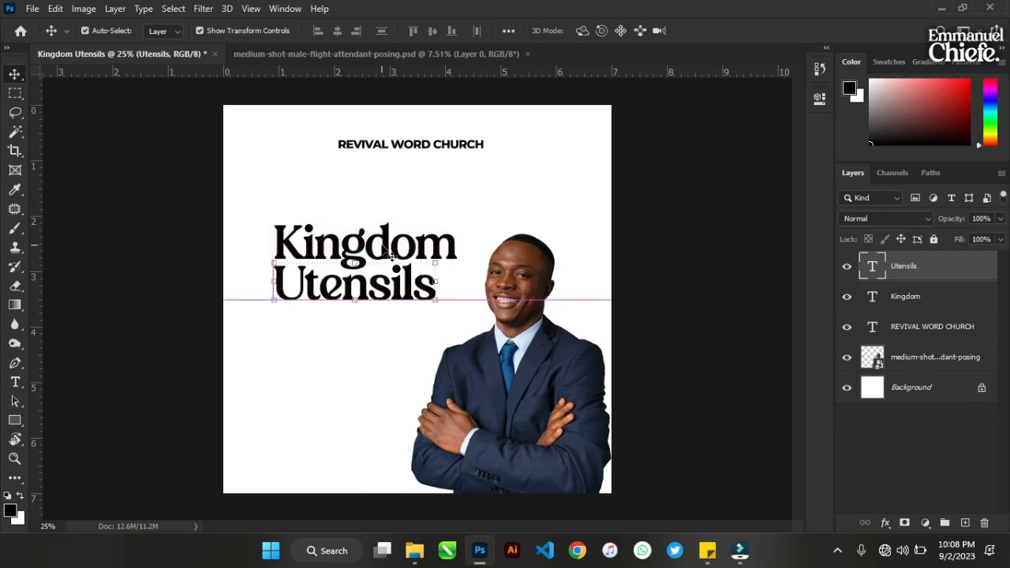
- Move the Kingdom and Utensils texts together slightly up and to the left, and scale both to 108.5%
{"action": "left_click", "coordinate": [385, 247], "text": "shift"}
{"action": "left_click_drag", "start_coordinate": [385, 247], "coordinate": [367, 239]}
{"action": "left_click_drag", "start_coordinate": [437, 291], "coordinate": [451, 300]}
{"action": "key", "text": "ctrl+z"}
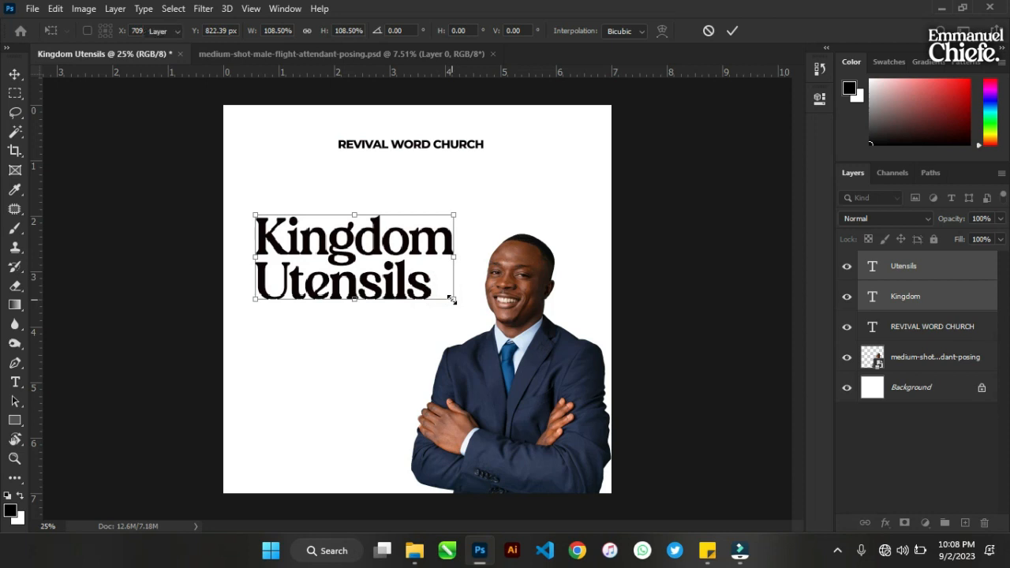
- Apply the theme text scaling and shift the man's photo slightly right and down, against the canvas's right edge
{"action": "key", "text": "Return"}
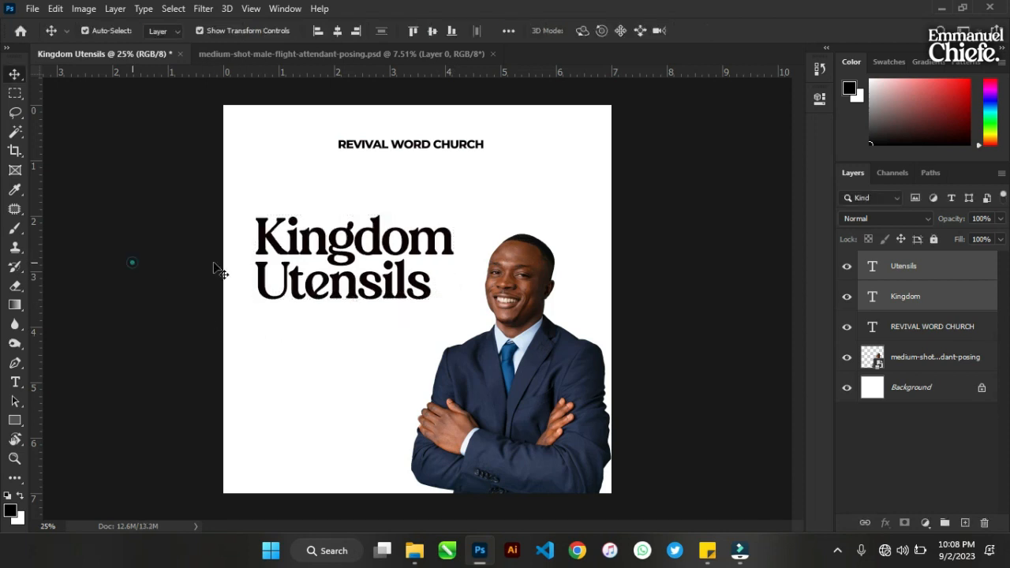
{"action": "left_click_drag", "start_coordinate": [538, 403], "coordinate": [556, 410]}
{"action": "left_click", "coordinate": [683, 198]}
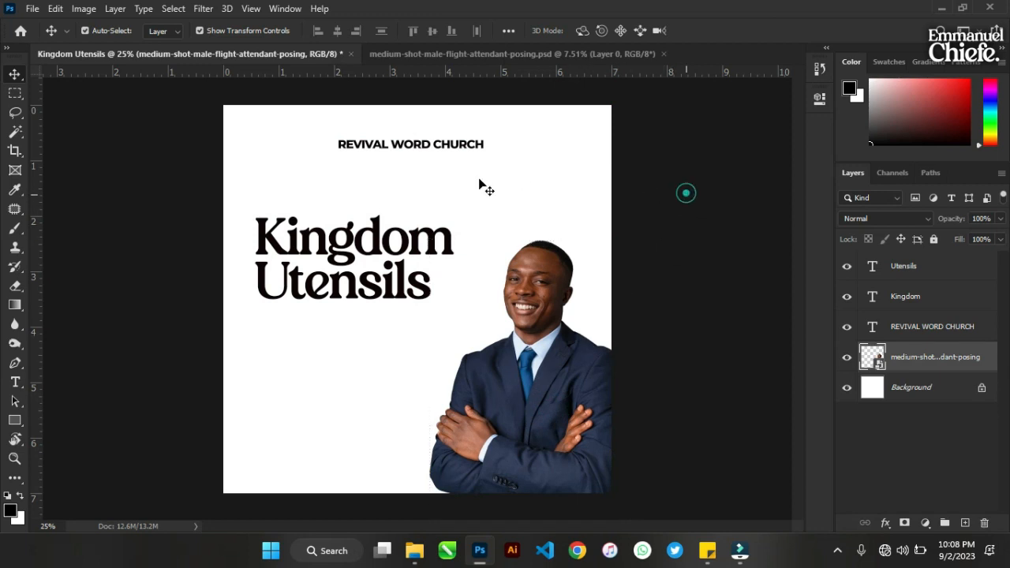
- Duplicate the REVIVAL WORD CHURCH text and place the copy below Utensils, aligned with its left edge
{"action": "left_click", "coordinate": [398, 147]}
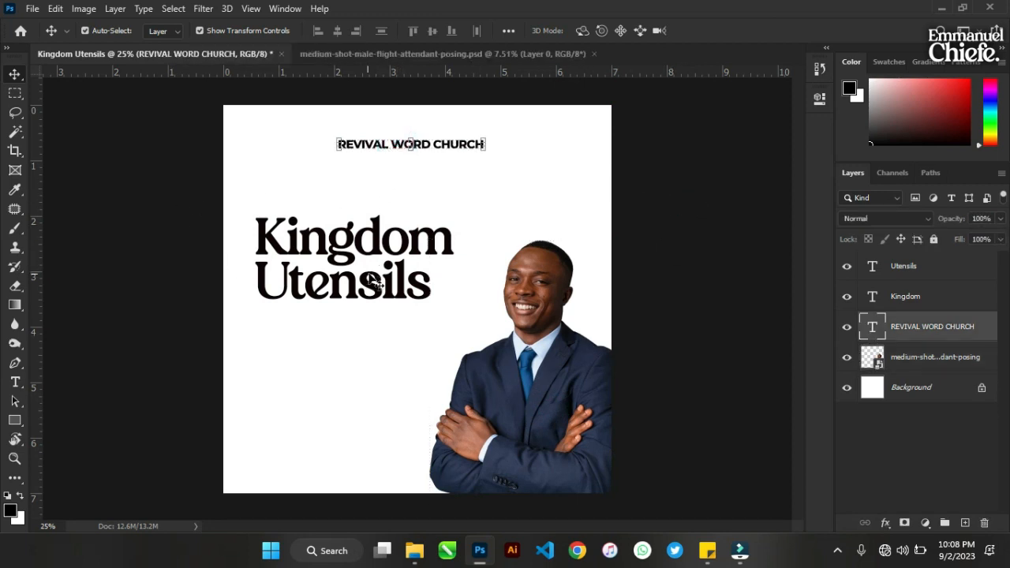
{"action": "left_click", "coordinate": [710, 554]}
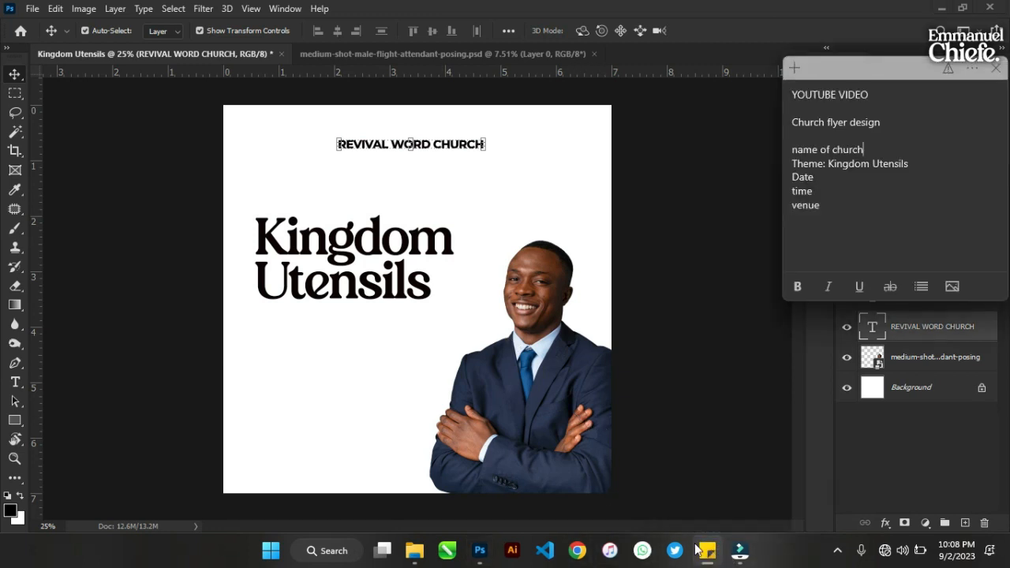
{"action": "left_click", "coordinate": [385, 151]}
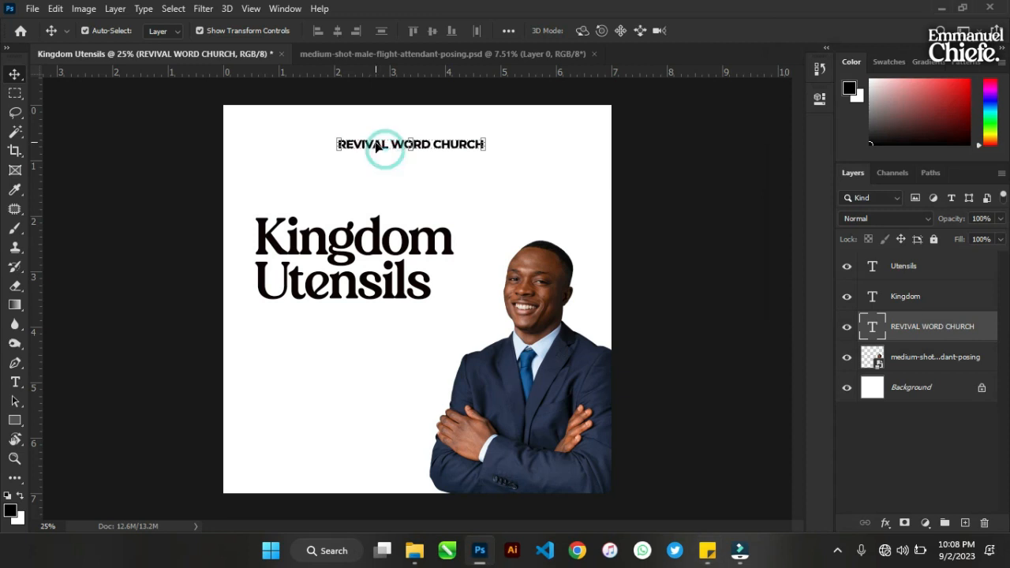
{"action": "left_click_drag", "start_coordinate": [372, 151], "coordinate": [318, 352]}
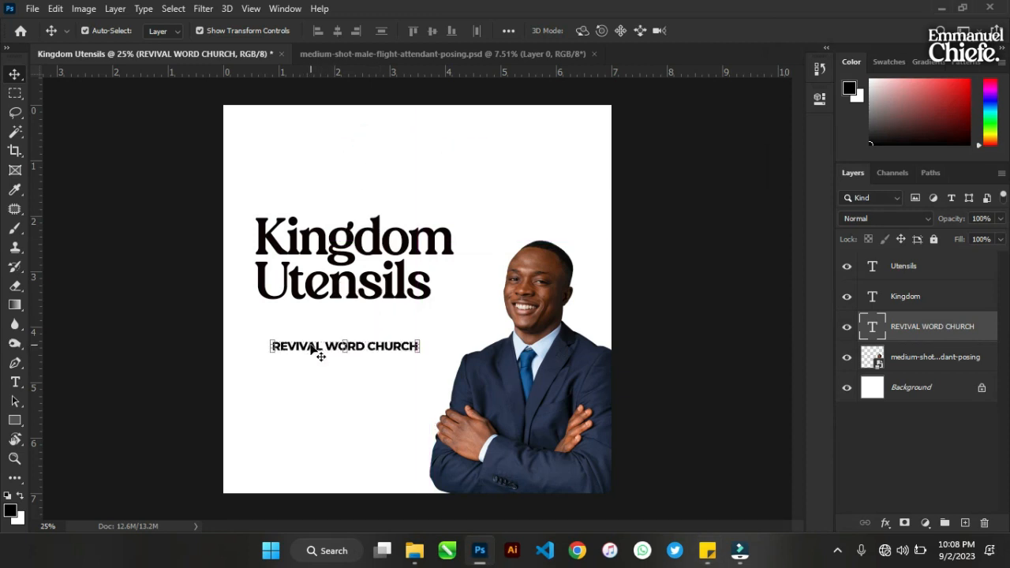
{"action": "key", "text": "ctrl+z"}
{"action": "key", "text": "ctrl+j"}
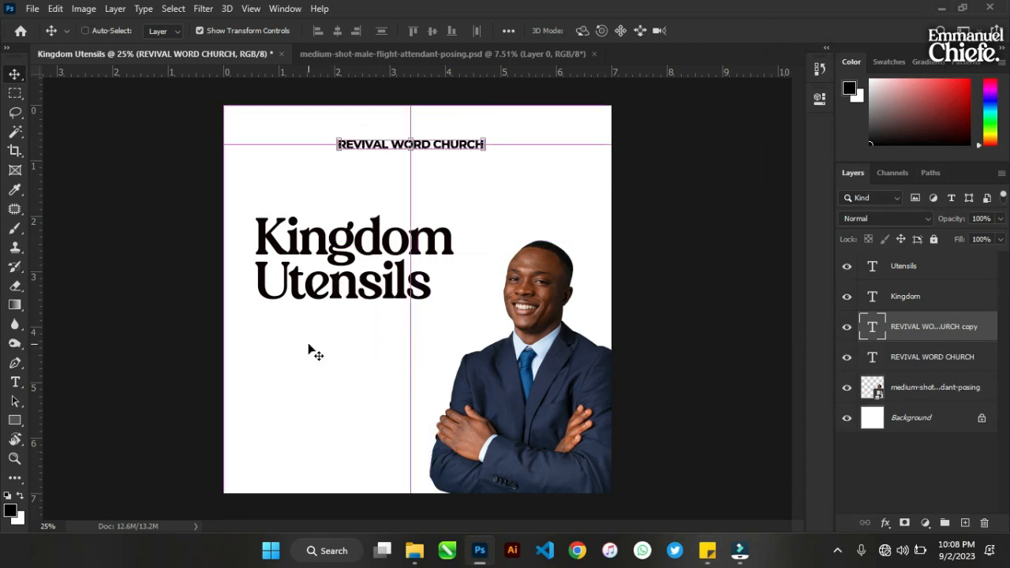
{"action": "left_click_drag", "start_coordinate": [400, 150], "coordinate": [307, 346]}
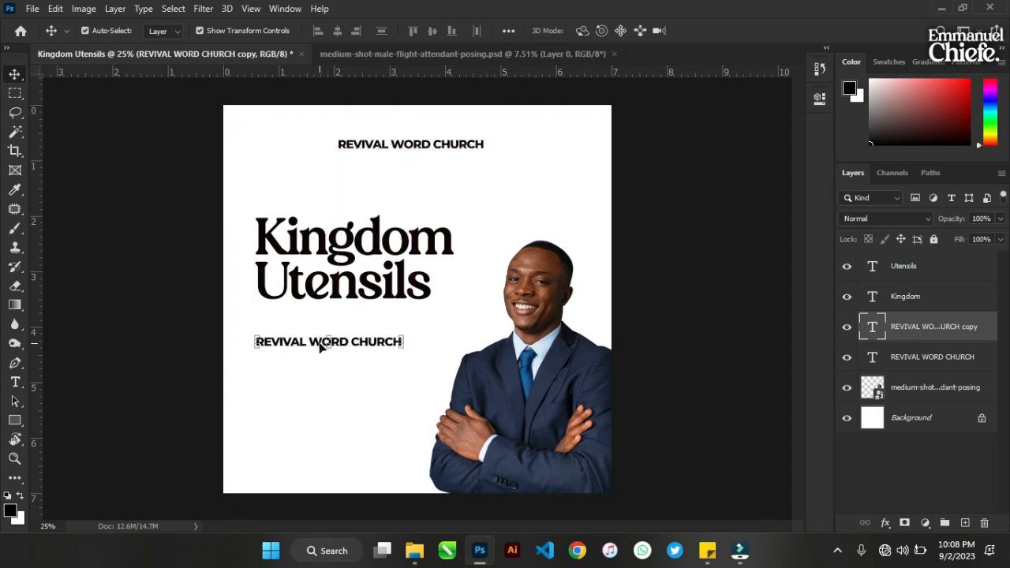
- Change the duplicated church name text below Utensils to "21 OCT., 2023"
{"action": "double_click", "coordinate": [872, 327]}
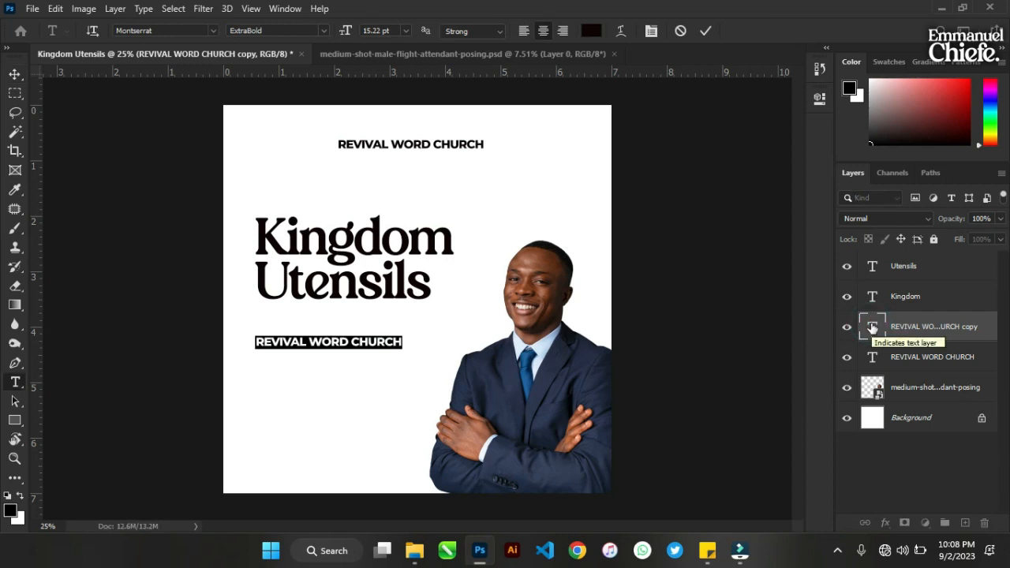
{"action": "type", "text": "21"}
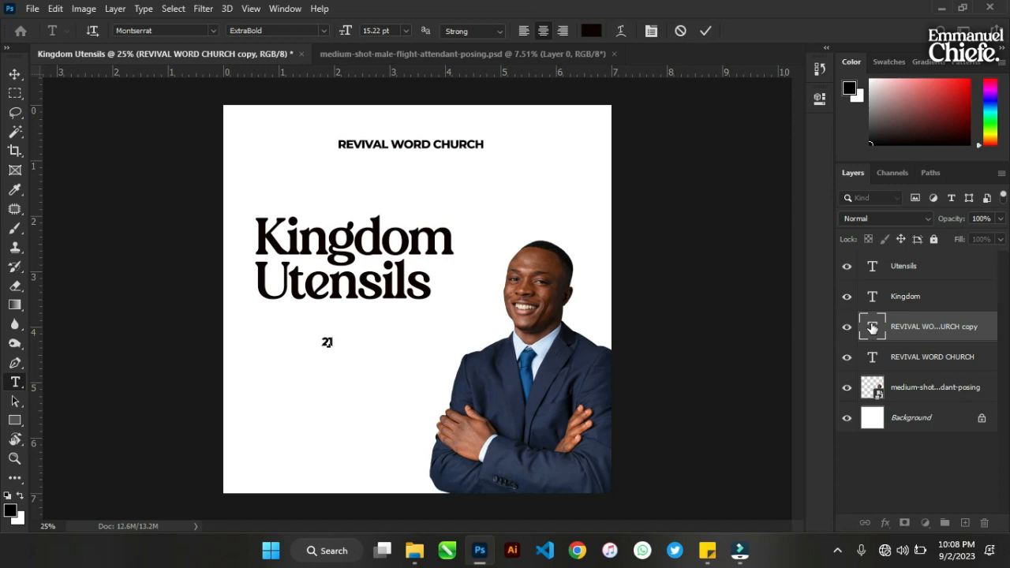
{"action": "type", "text": " OCT., 202"}
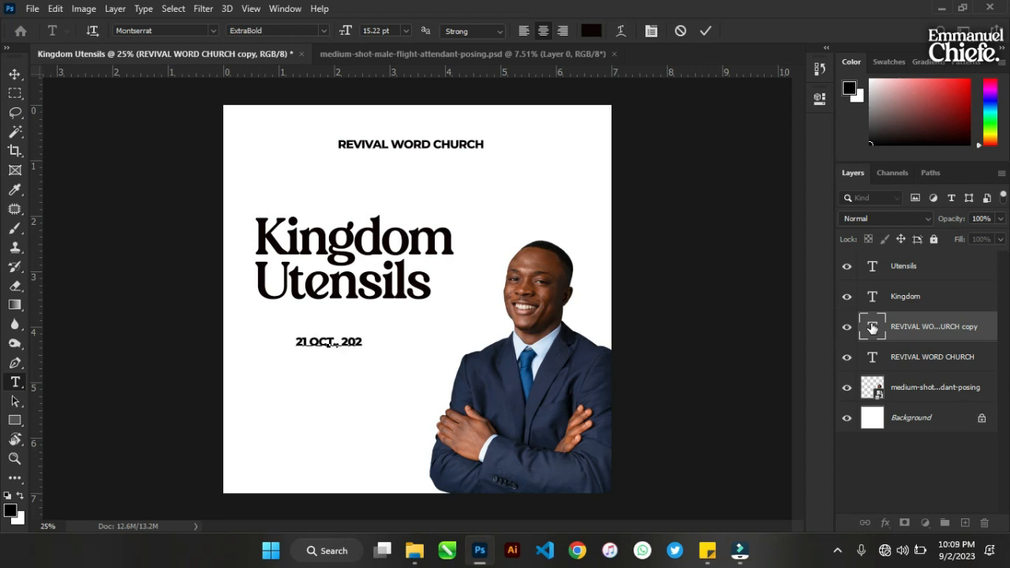
{"action": "type", "text": "3"}
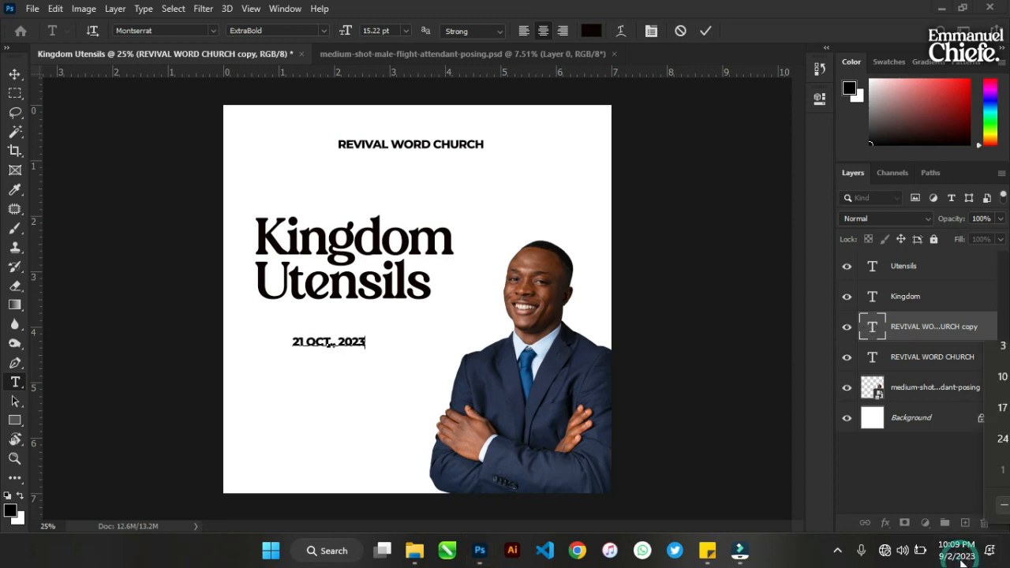
- Check October 2023 in the system calendar and change the date text to "SUN. 22 OCT., 2023"
{"action": "left_click", "coordinate": [959, 556]}
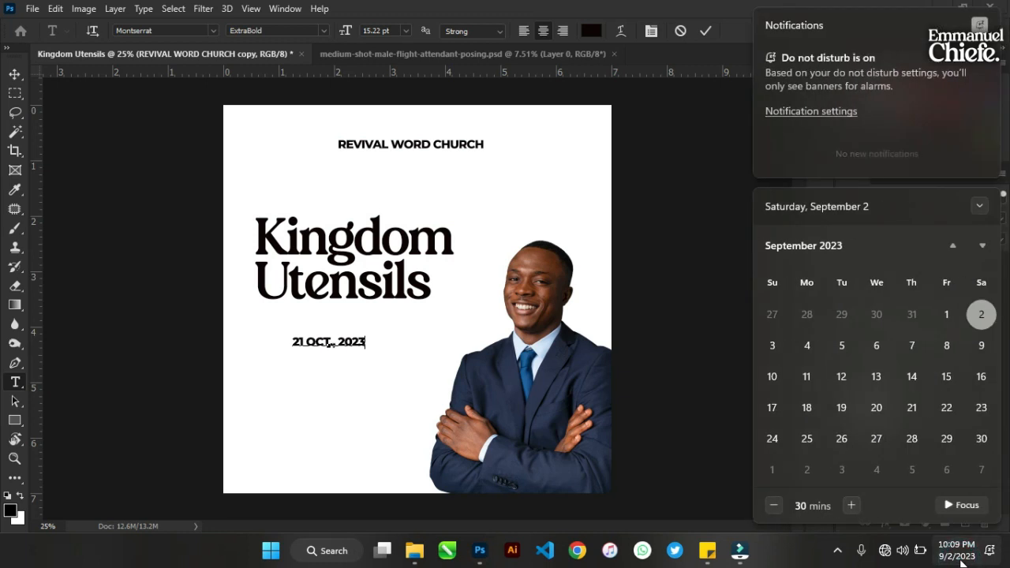
{"action": "left_click", "coordinate": [982, 245]}
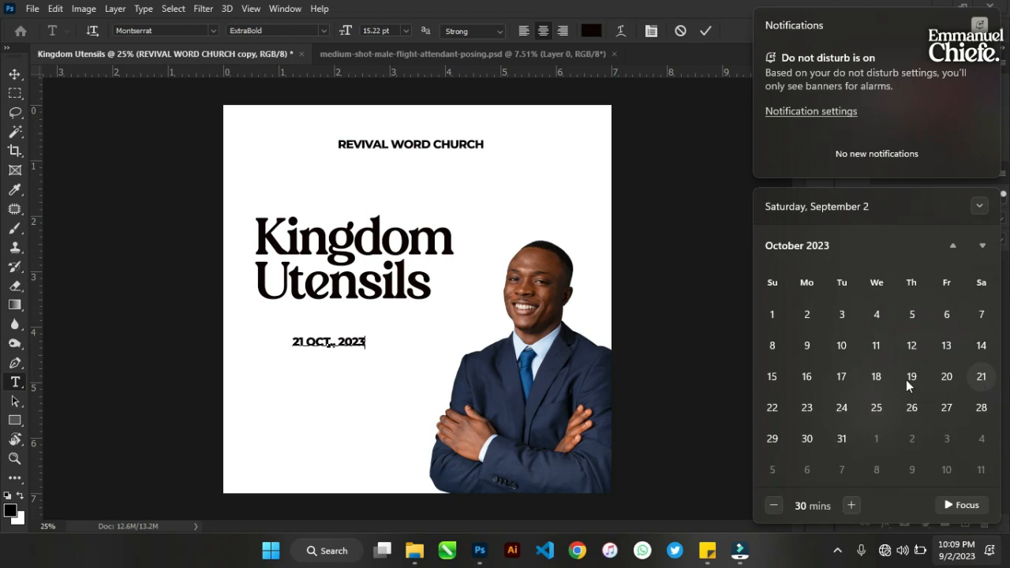
{"action": "left_click", "coordinate": [296, 345]}
{"action": "left_click", "coordinate": [293, 345]}
{"action": "type", "text": "S"}
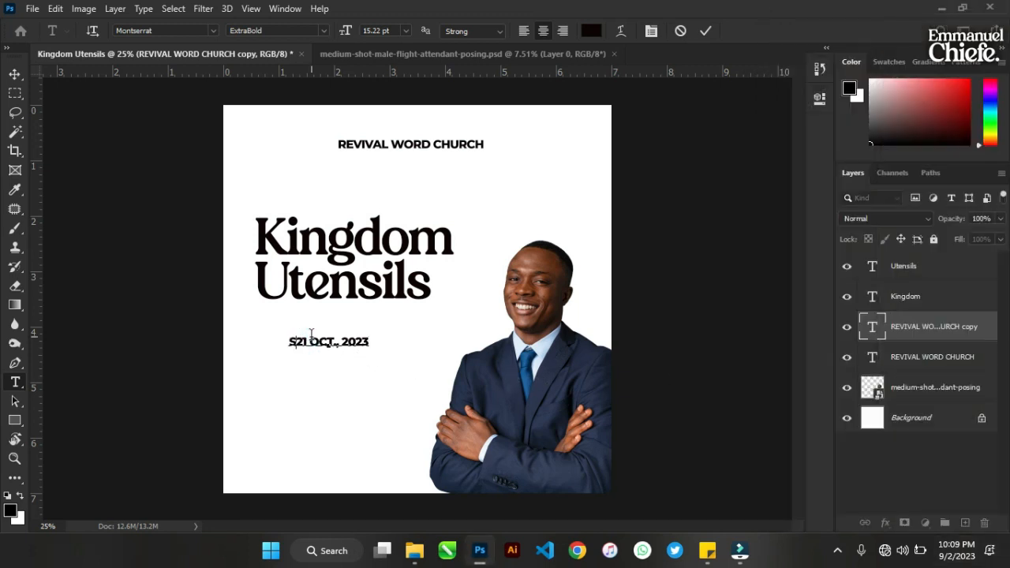
{"action": "type", "text": "UN."}
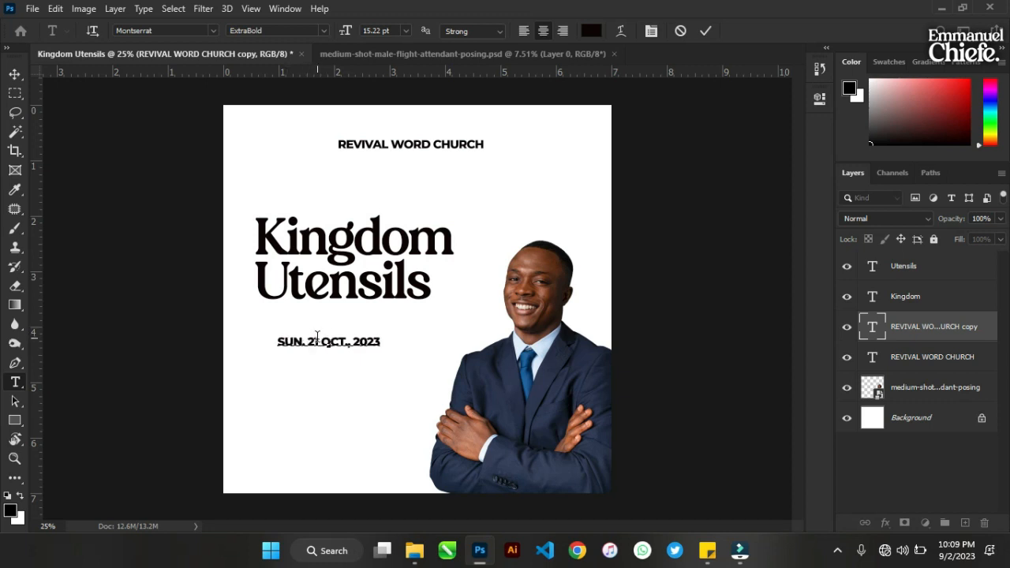
{"action": "left_click", "coordinate": [313, 341]}
{"action": "type", "text": "2"}
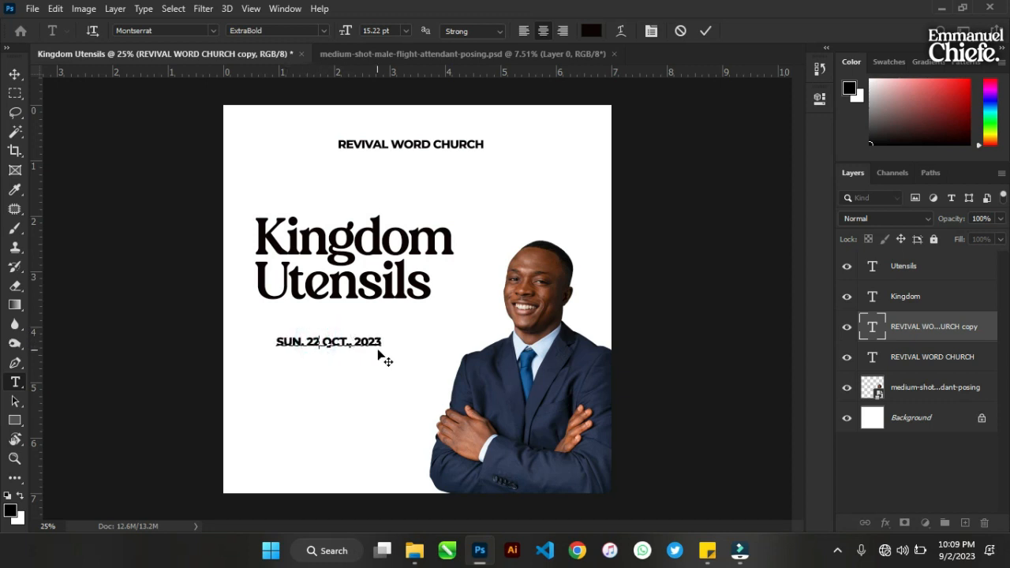
- Append "// 8AM" to the end of the date line
{"action": "left_click", "coordinate": [379, 340]}
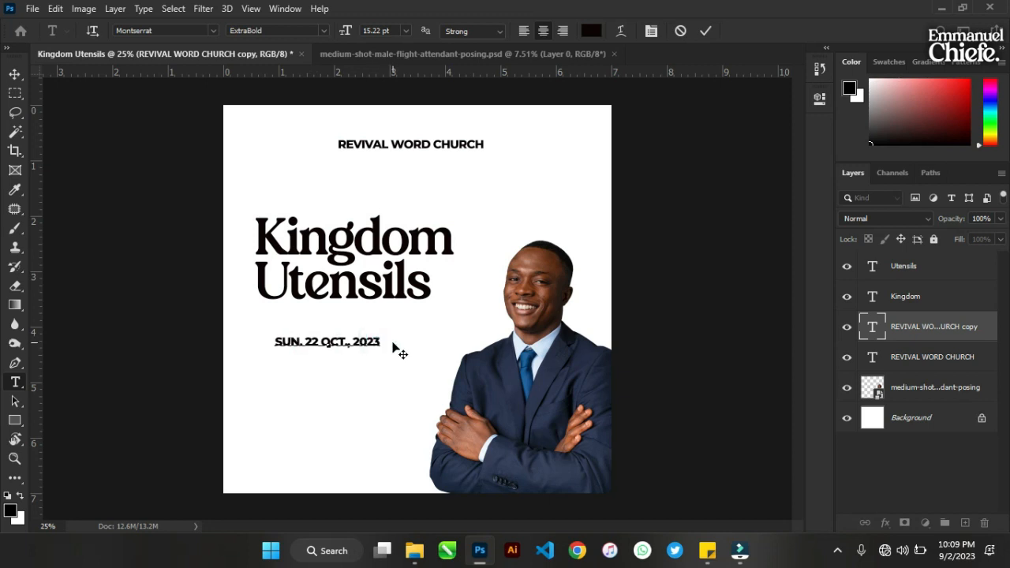
{"action": "type", "text": "//"}
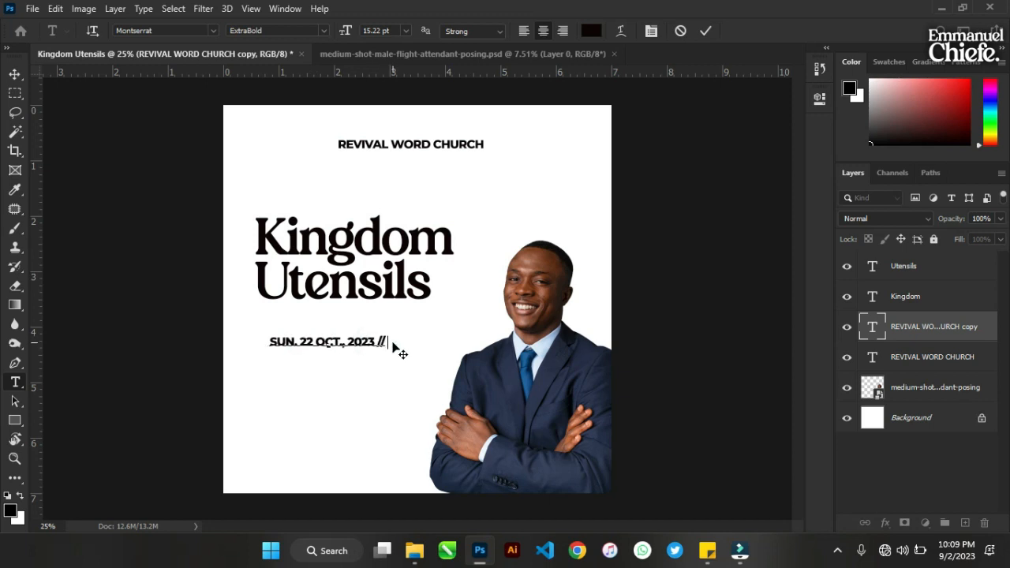
{"action": "type", "text": " 8AM"}
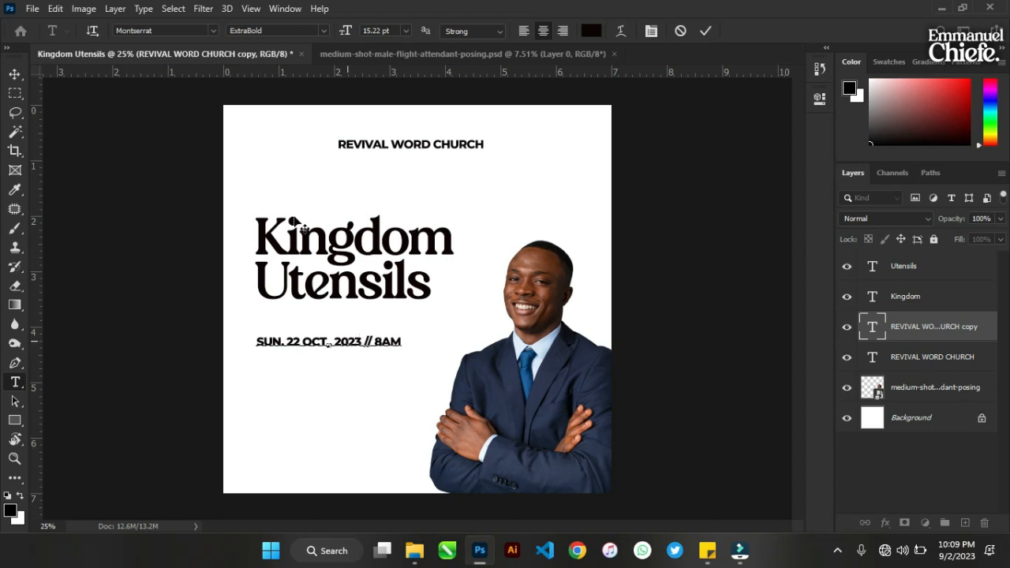
- Enlarge the date line to about 18.5 pt to match the width of Utensils, and duplicate it directly beneath
{"action": "left_click", "coordinate": [15, 73]}
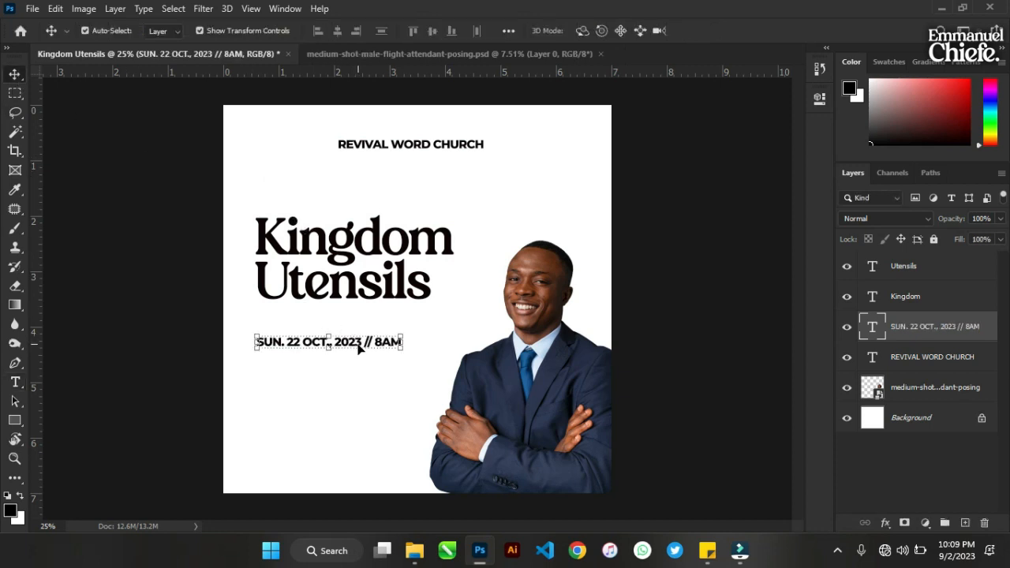
{"action": "left_click_drag", "start_coordinate": [359, 348], "coordinate": [405, 368]}
{"action": "key", "text": "Return"}
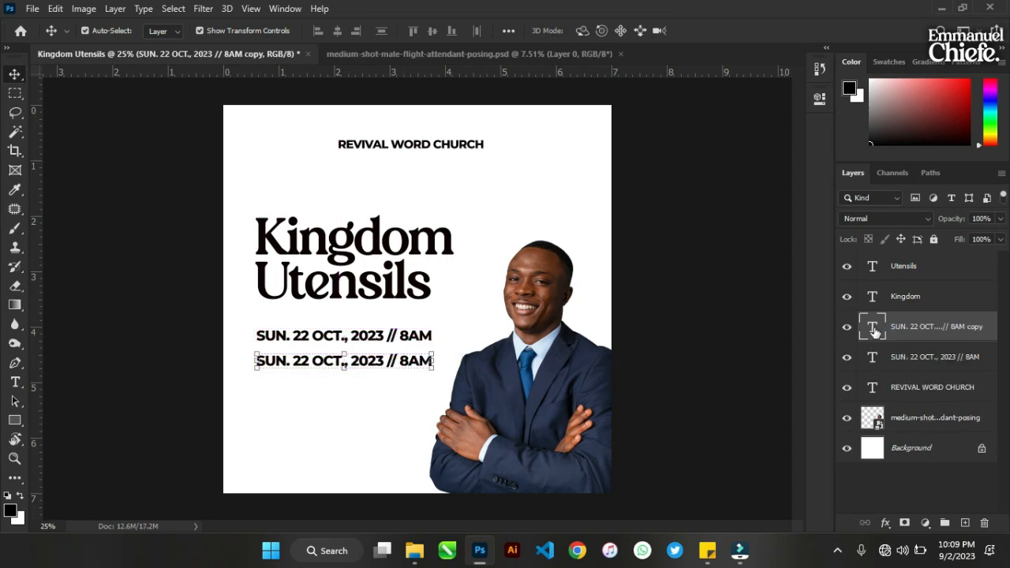
- Replace the text of the lower date line copy with "@ CHURCH AUDITORIUM"
{"action": "double_click", "coordinate": [873, 332]}
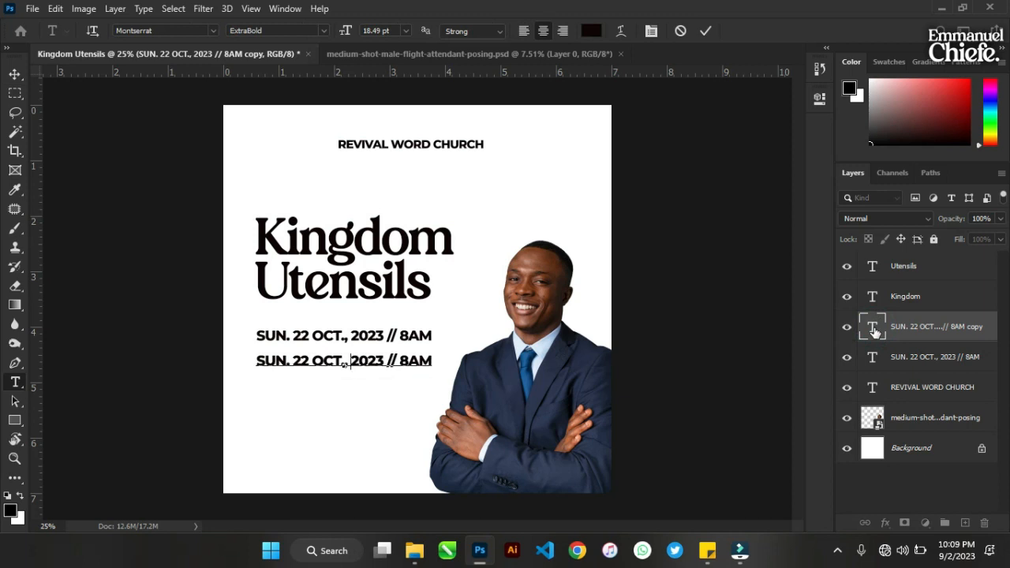
{"action": "key", "text": "BackSpace"}
{"action": "type", "text": "@CH"}
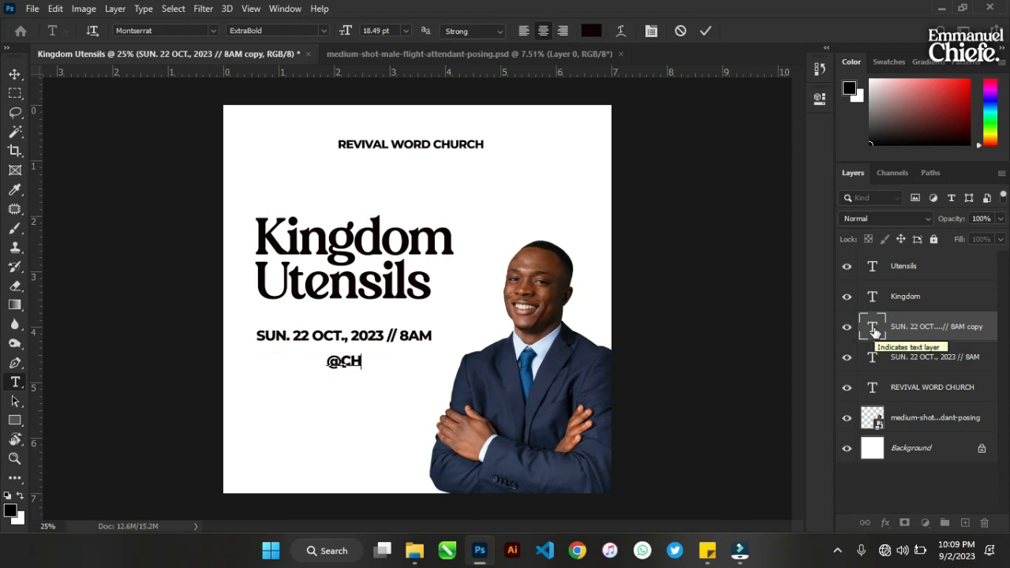
{"action": "type", "text": "URCH"}
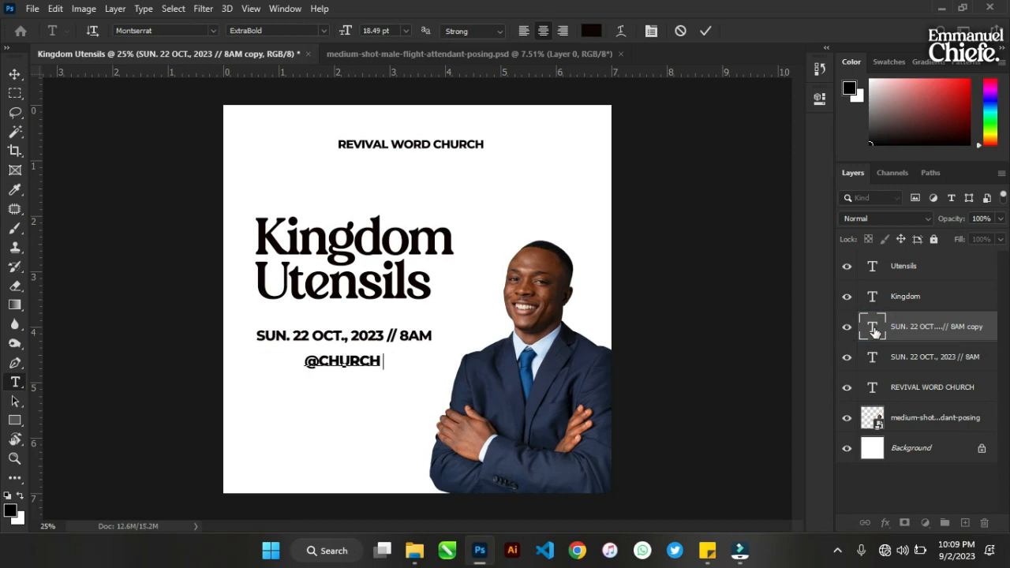
{"action": "type", "text": " AUDIT"}
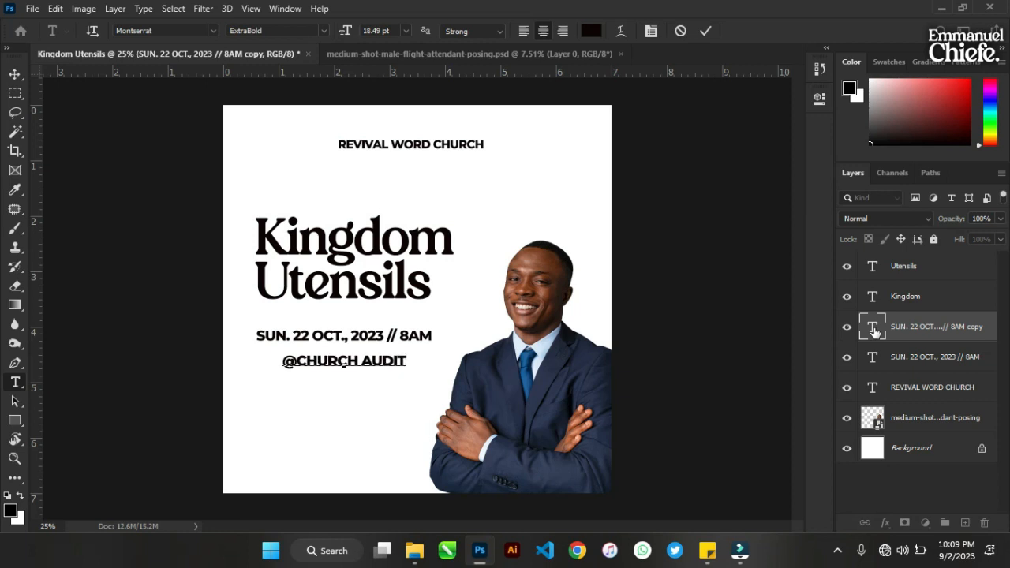
{"action": "type", "text": "ORIUM"}
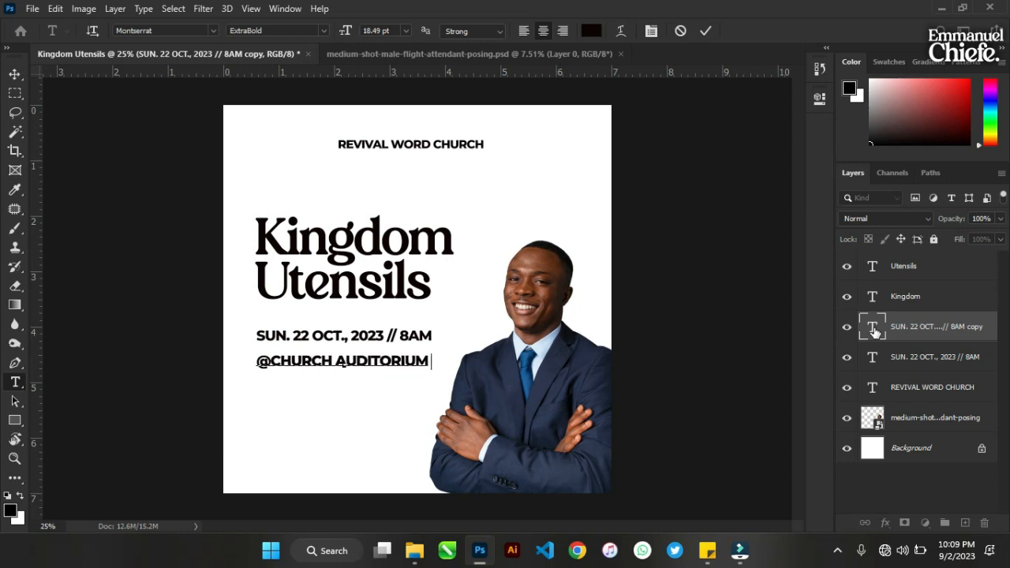
{"action": "left_click", "coordinate": [874, 332]}
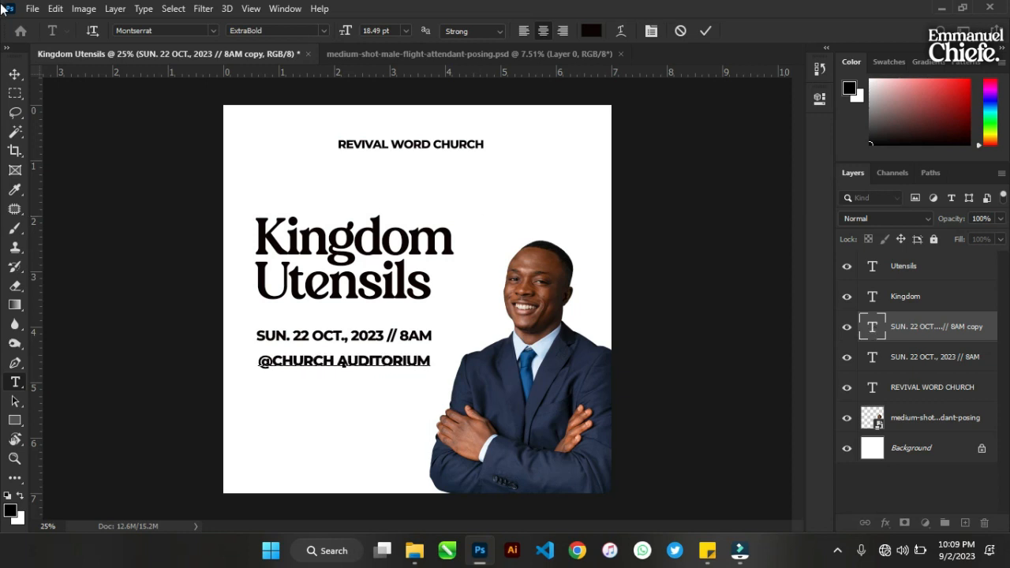
{"action": "left_click", "coordinate": [273, 362]}
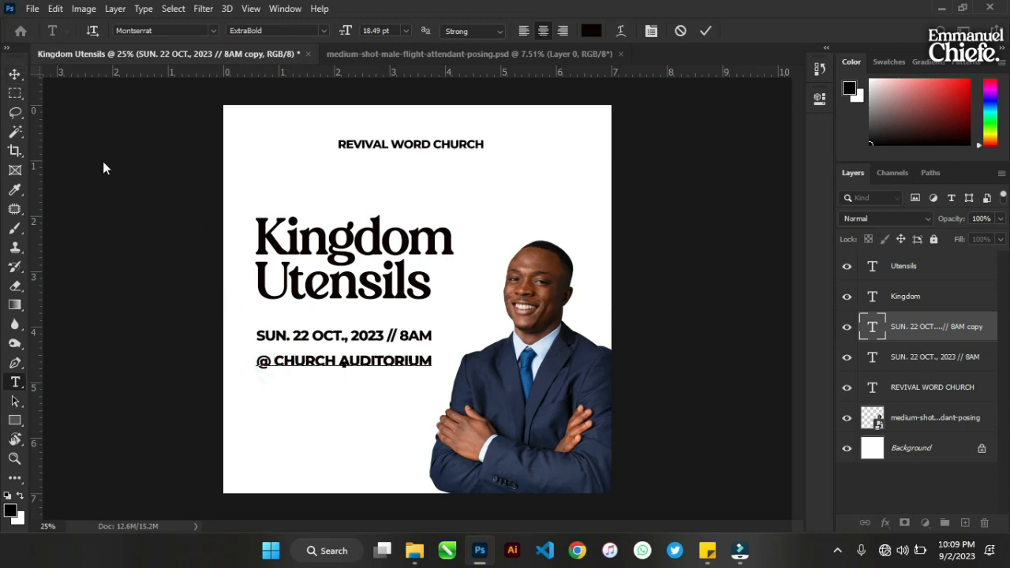
{"action": "left_click", "coordinate": [17, 76]}
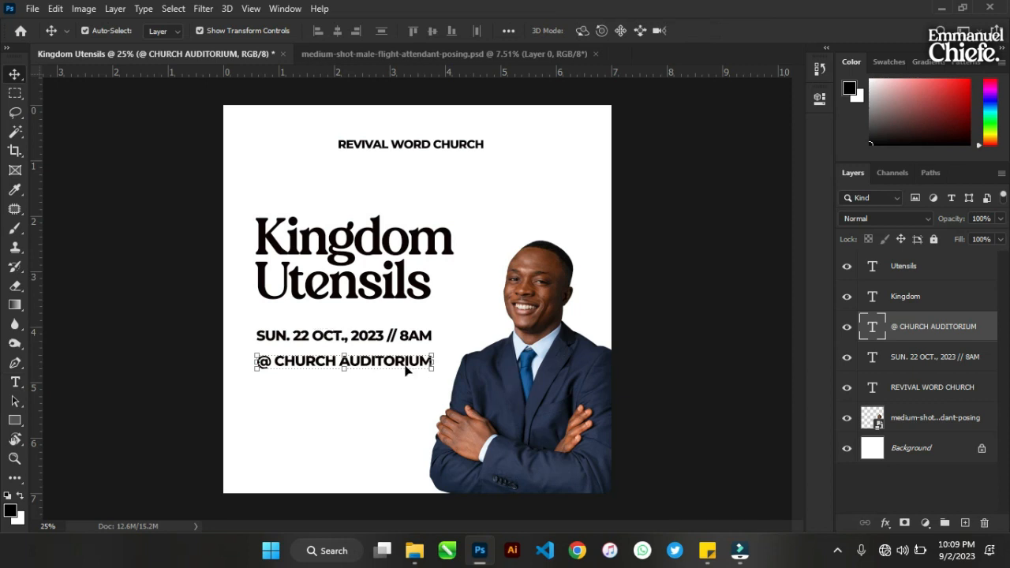
{"action": "left_click", "coordinate": [434, 368]}
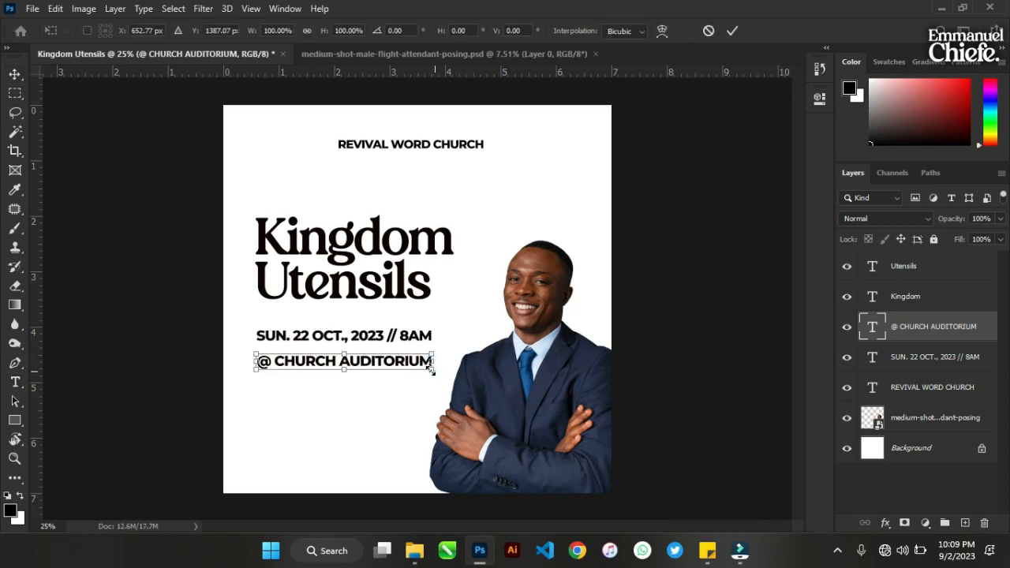
{"action": "left_click_drag", "start_coordinate": [433, 367], "coordinate": [380, 354]}
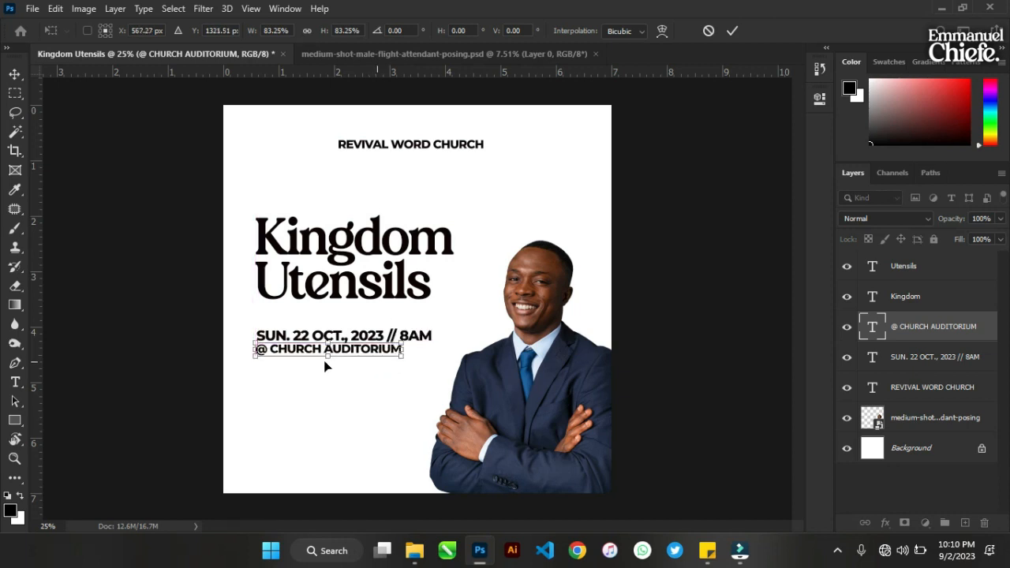
{"action": "scroll", "coordinate": [322, 362], "scroll_direction": "up", "scroll_amount": 2}
{"action": "scroll", "coordinate": [323, 362], "scroll_direction": "up", "scroll_amount": 5}
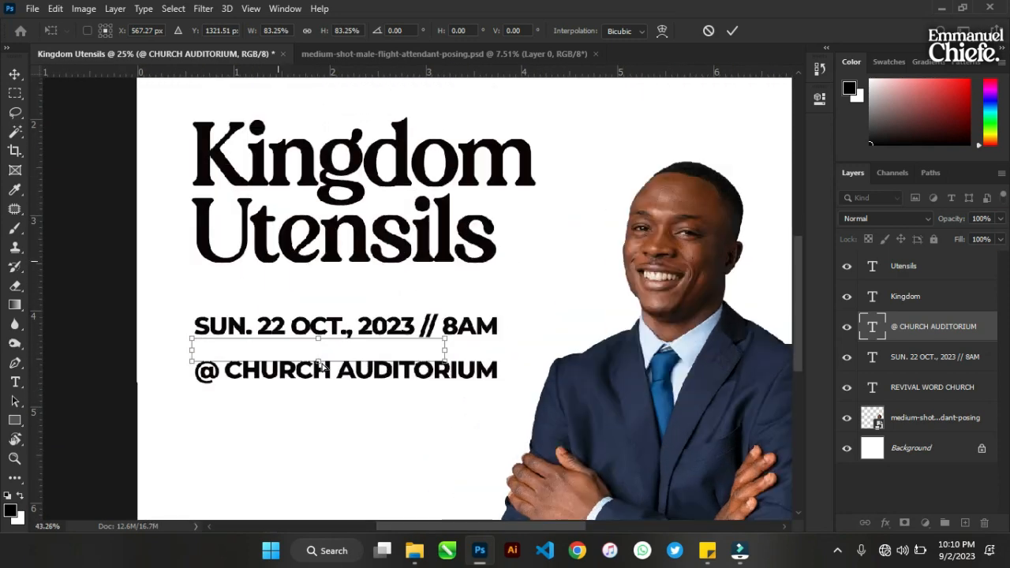
{"action": "scroll", "coordinate": [508, 375], "scroll_direction": "up", "scroll_amount": 3}
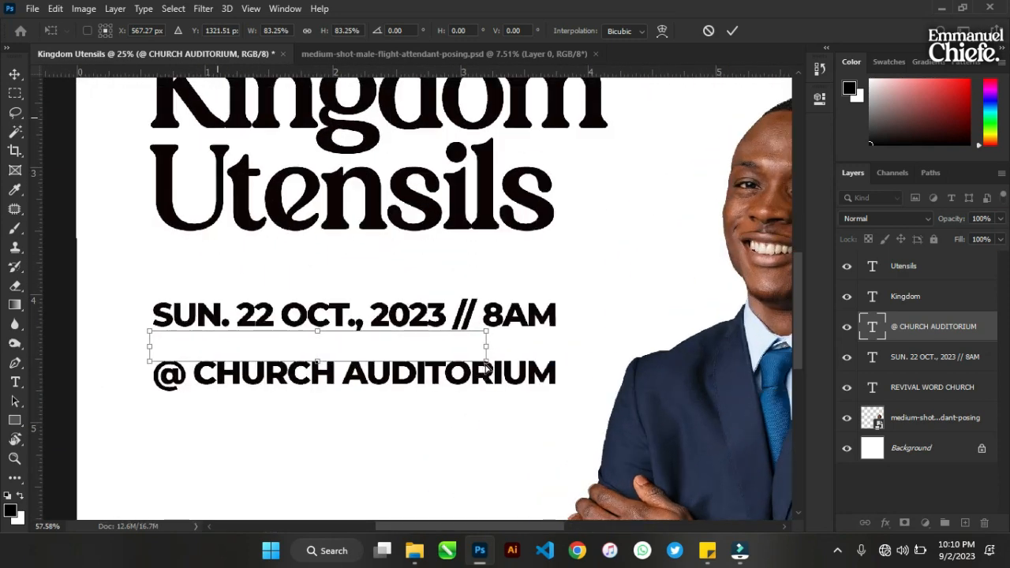
{"action": "scroll", "coordinate": [505, 371], "scroll_direction": "up", "scroll_amount": 15}
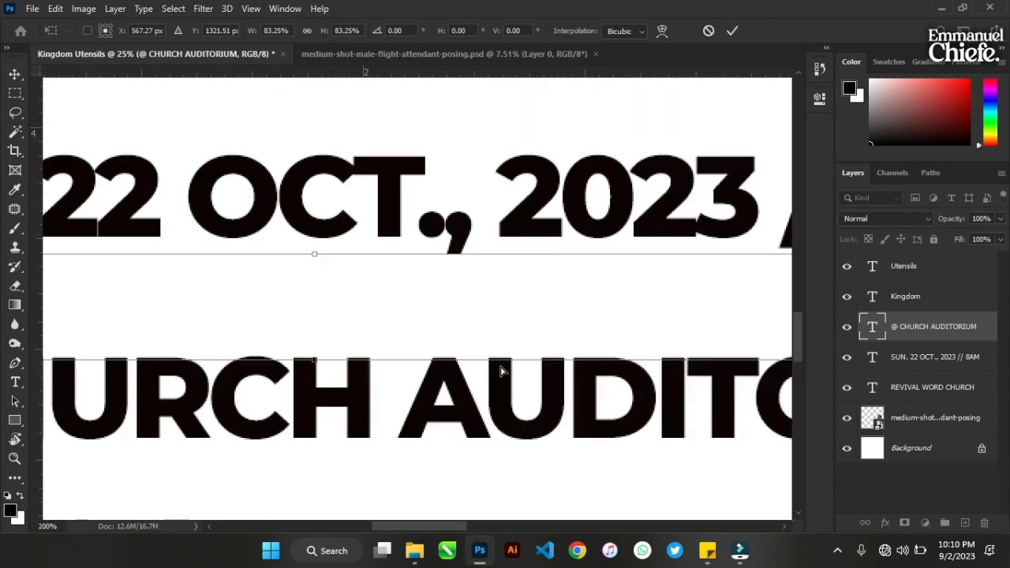
{"action": "scroll", "coordinate": [518, 366], "scroll_direction": "up", "scroll_amount": 4}
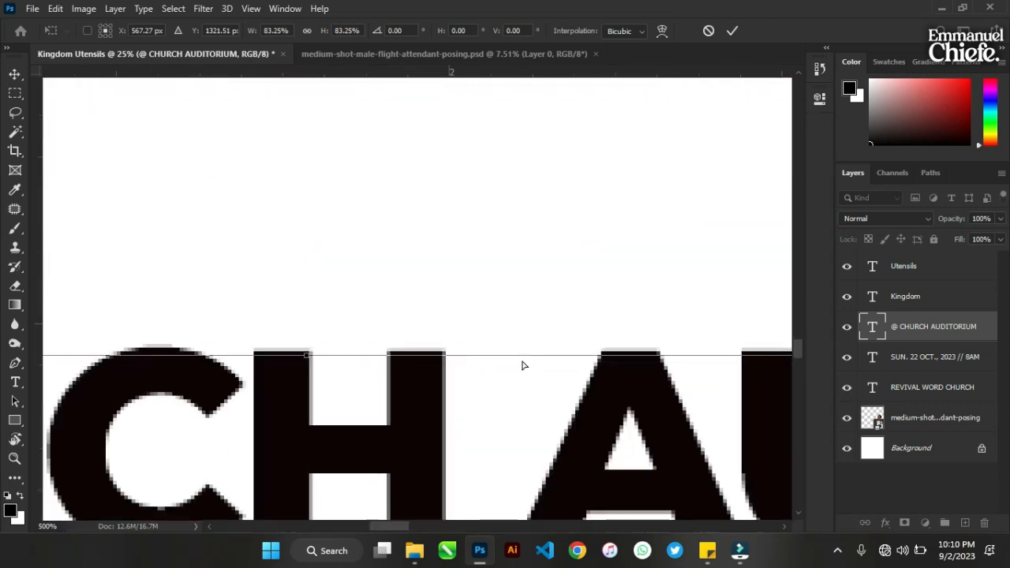
{"action": "scroll", "coordinate": [522, 364], "scroll_direction": "up", "scroll_amount": 4}
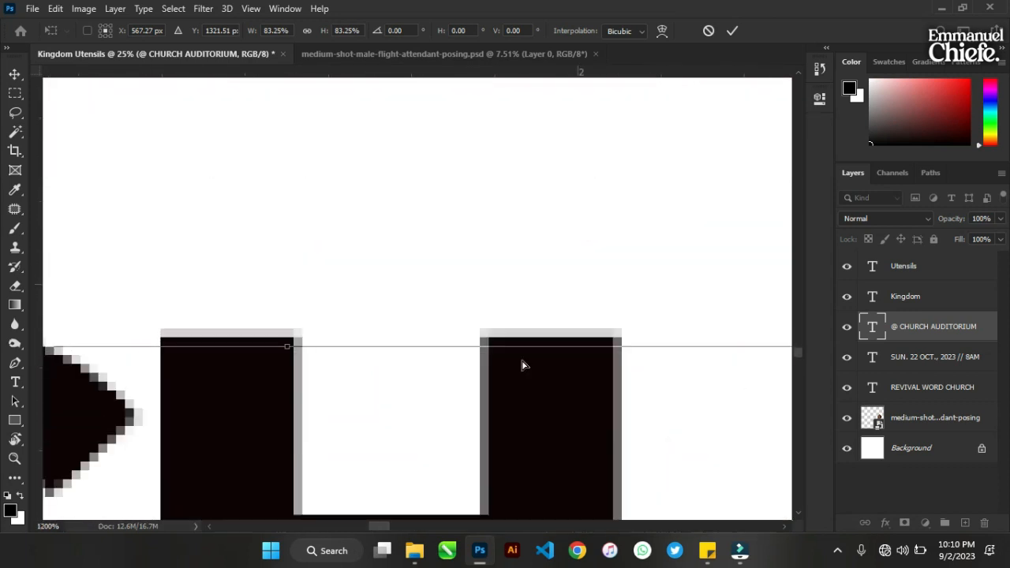
{"action": "scroll", "coordinate": [522, 360], "scroll_direction": "down", "scroll_amount": 1}
{"action": "key", "text": "Return"}
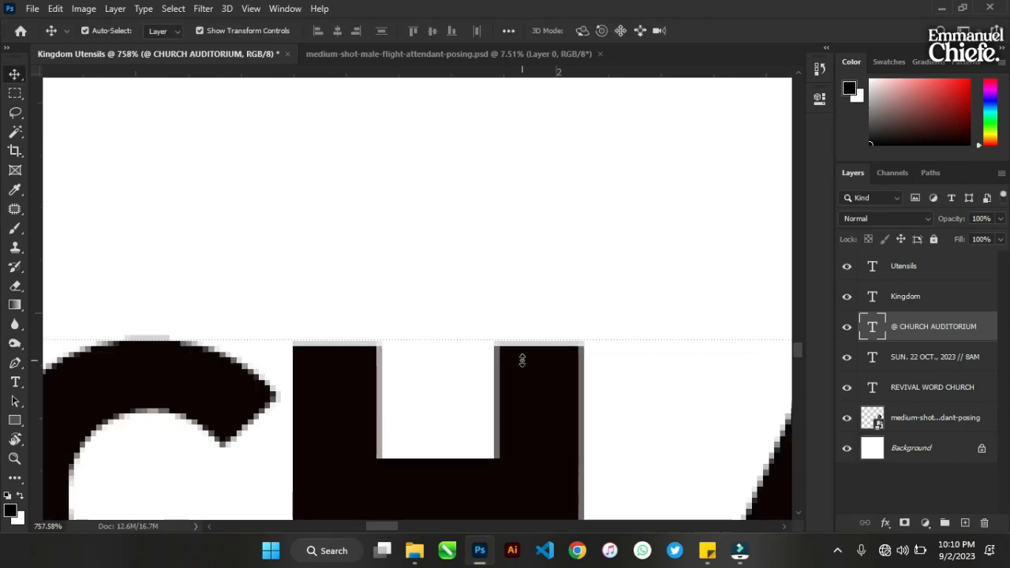
- Move the @ CHURCH AUDITORIUM line up to sit close beneath the date line, left-aligned with it
{"action": "scroll", "coordinate": [521, 361], "scroll_direction": "down", "scroll_amount": 6}
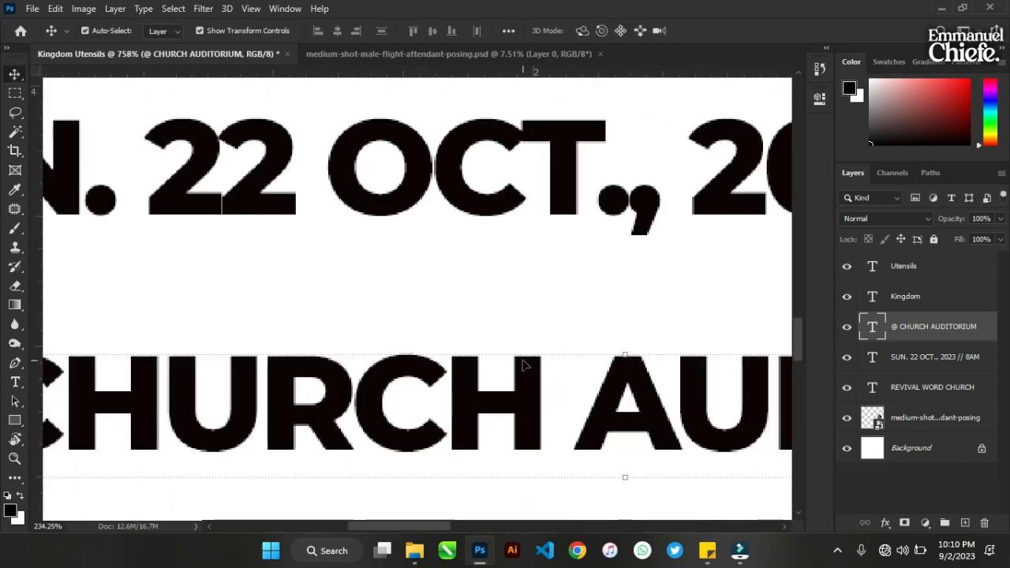
{"action": "scroll", "coordinate": [523, 364], "scroll_direction": "down", "scroll_amount": 3}
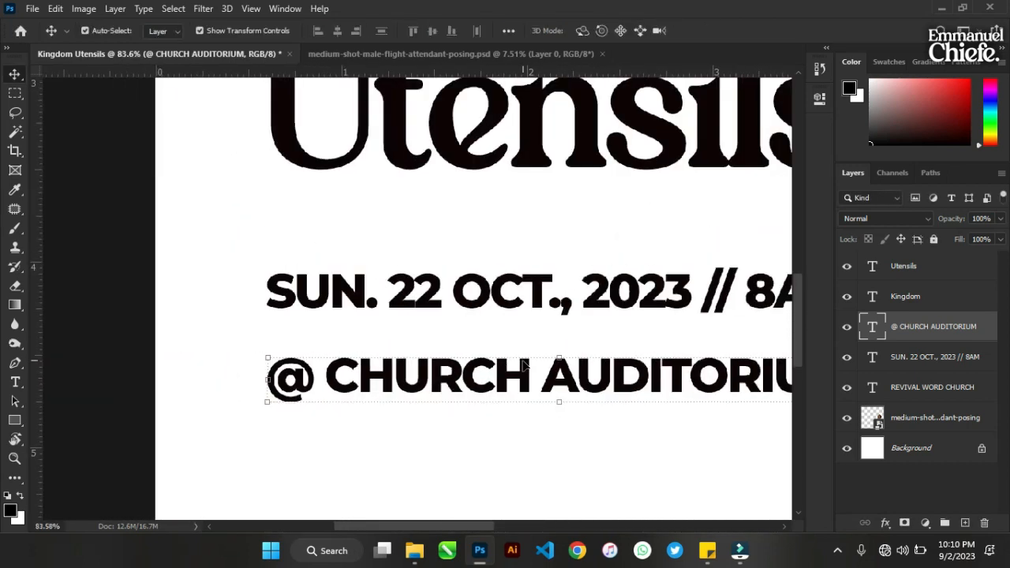
{"action": "left_click_drag", "start_coordinate": [522, 382], "coordinate": [525, 355]}
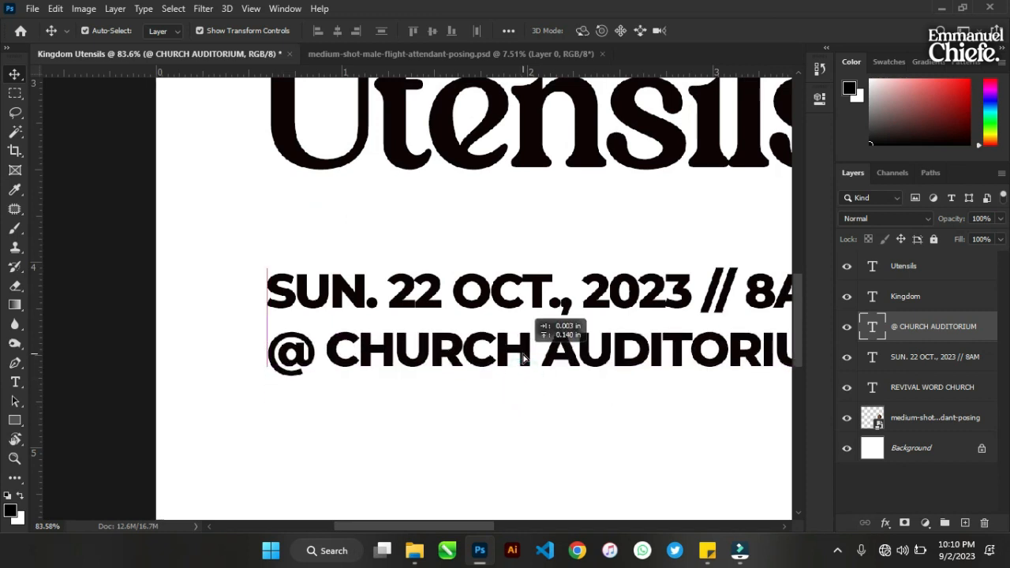
- Move the date and venue lines together about 1 inch down to open space beneath Utensils
{"action": "left_click", "coordinate": [537, 285], "text": "shift"}
{"action": "scroll", "coordinate": [384, 242], "scroll_direction": "down", "scroll_amount": 3}
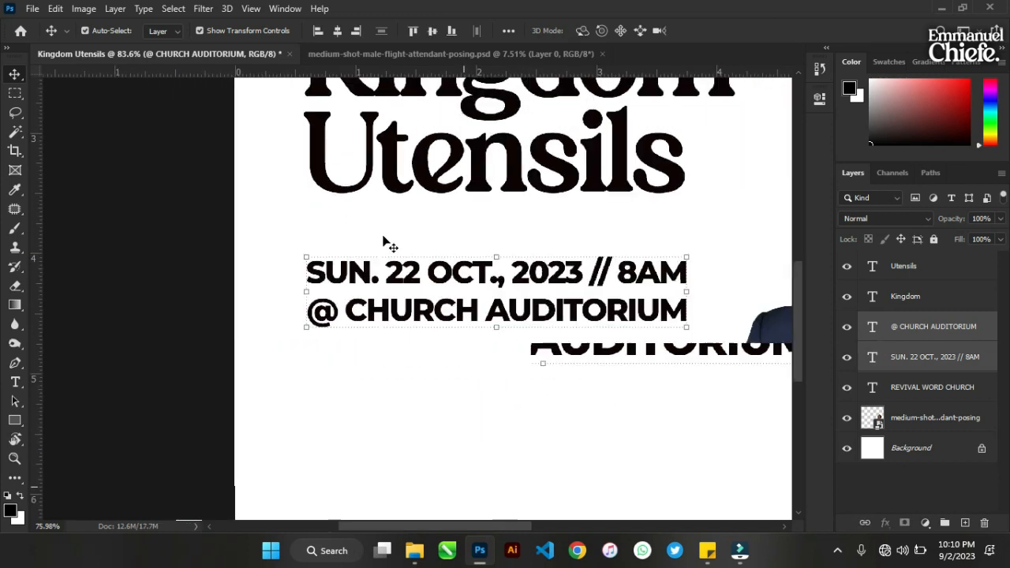
{"action": "scroll", "coordinate": [534, 304], "scroll_direction": "down", "scroll_amount": 1}
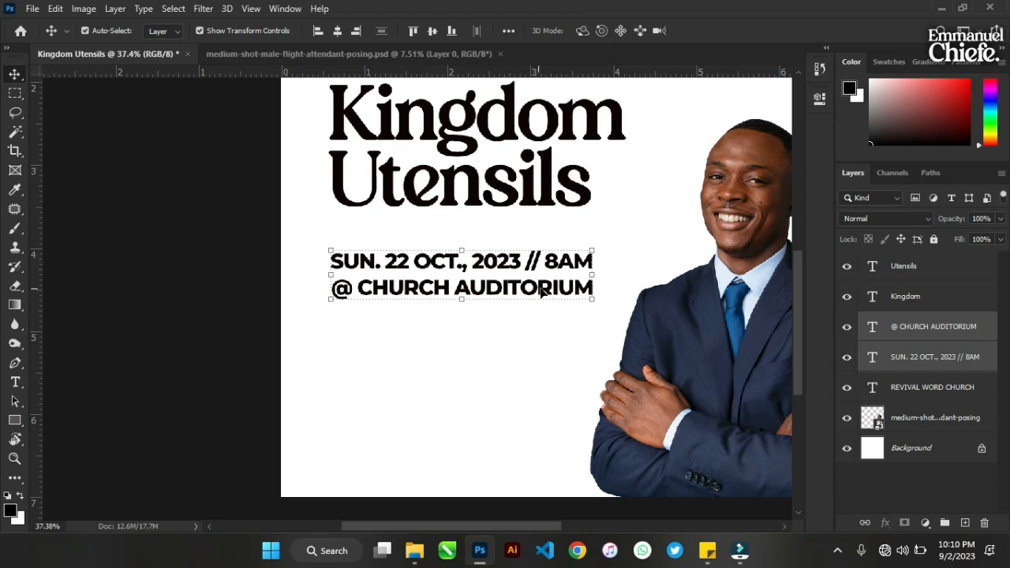
{"action": "left_click_drag", "start_coordinate": [548, 295], "coordinate": [538, 374]}
{"action": "left_click", "coordinate": [229, 262]}
- Duplicate the date line, place the copy just beneath Utensils, and replace its text with "With"
{"action": "left_click_drag", "start_coordinate": [405, 339], "coordinate": [403, 251]}
{"action": "key", "text": "ctrl+z"}
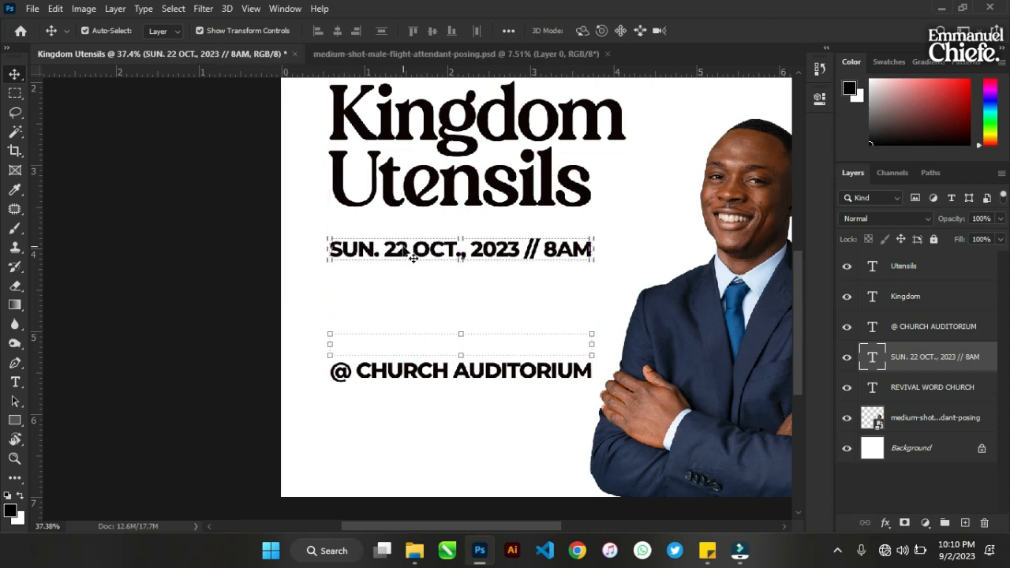
{"action": "key", "text": "ctrl+j"}
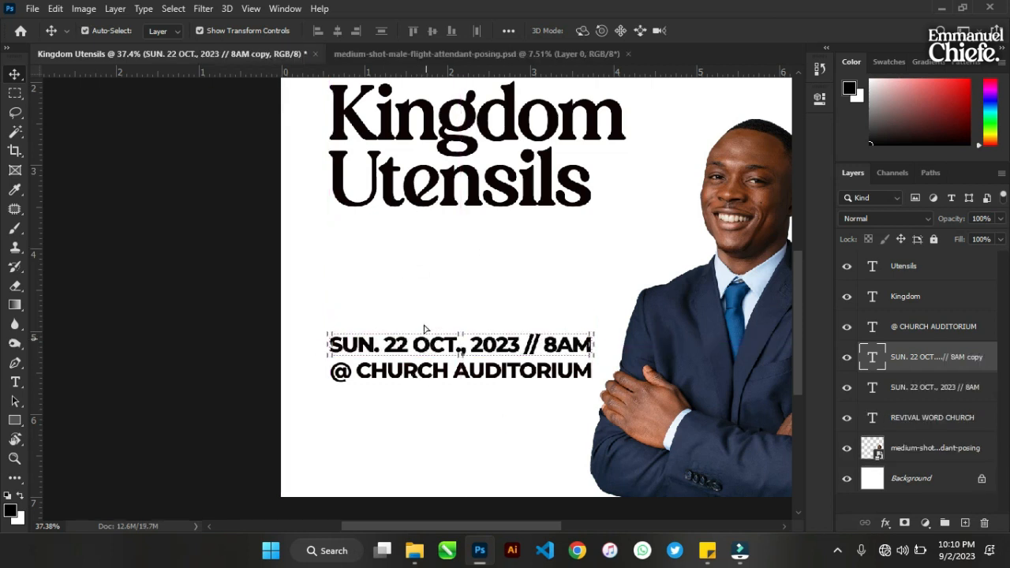
{"action": "left_click_drag", "start_coordinate": [423, 329], "coordinate": [424, 227]}
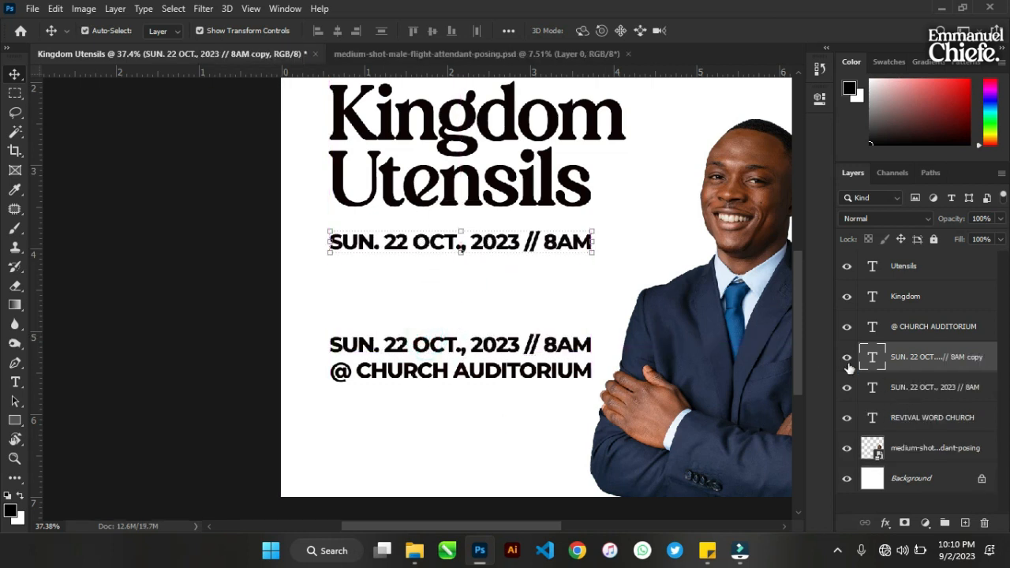
{"action": "double_click", "coordinate": [871, 356]}
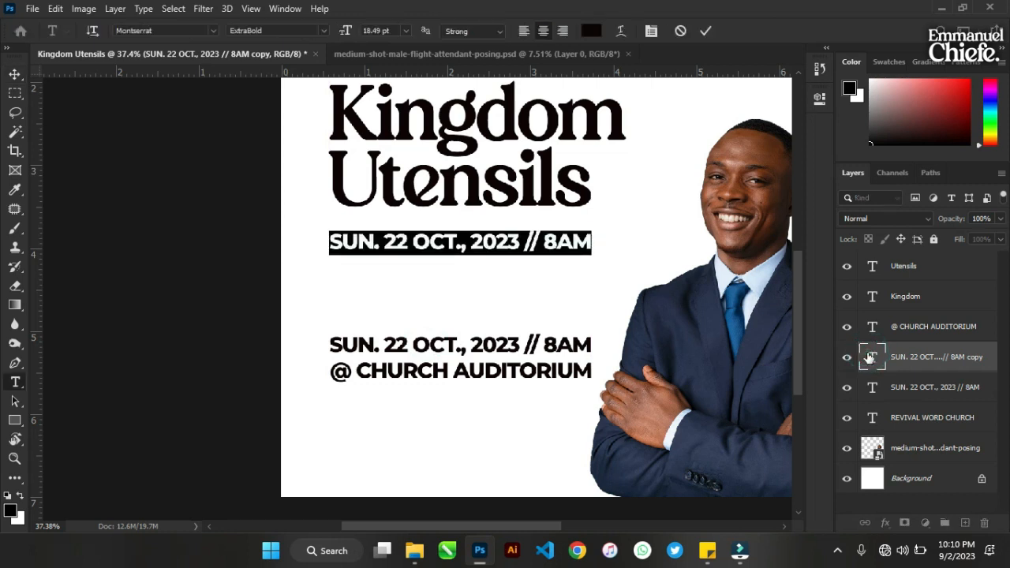
{"action": "type", "text": "With"}
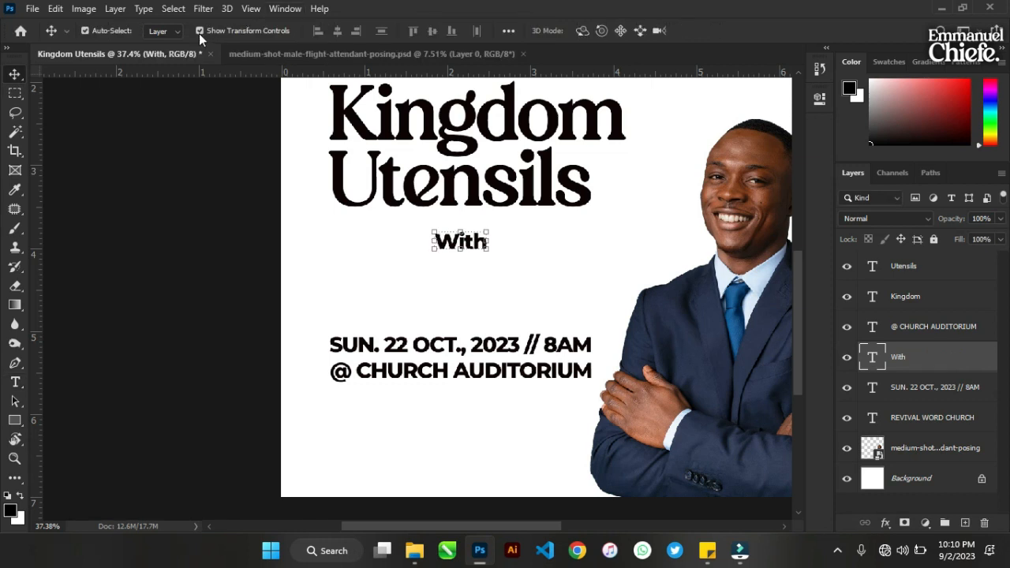
- Set the "With" text in the Zabritzkyes Personal Use font and align its left edge with the date line
{"action": "left_click", "coordinate": [818, 98]}
{"action": "left_click", "coordinate": [656, 247]}
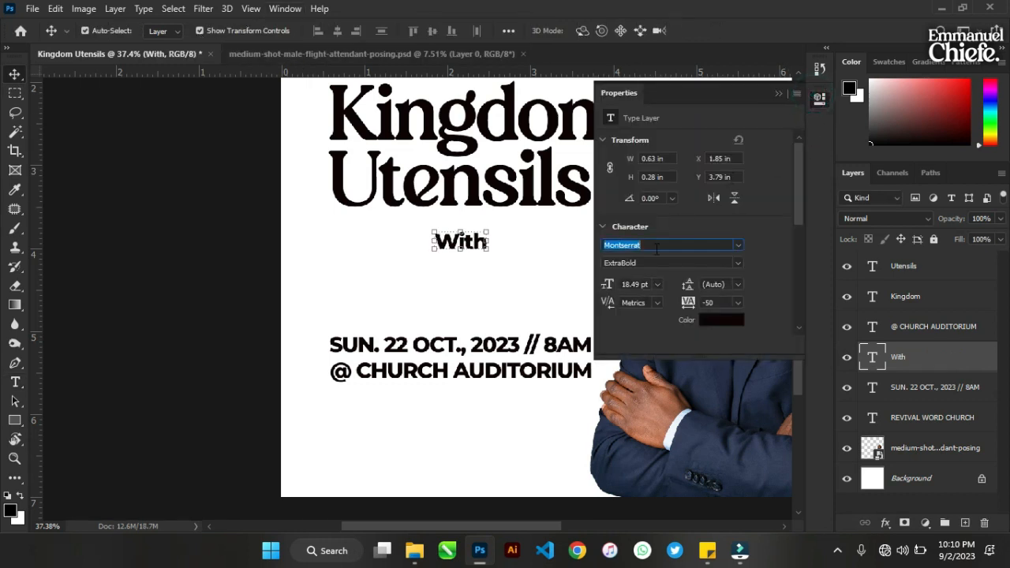
{"action": "left_click", "coordinate": [739, 245]}
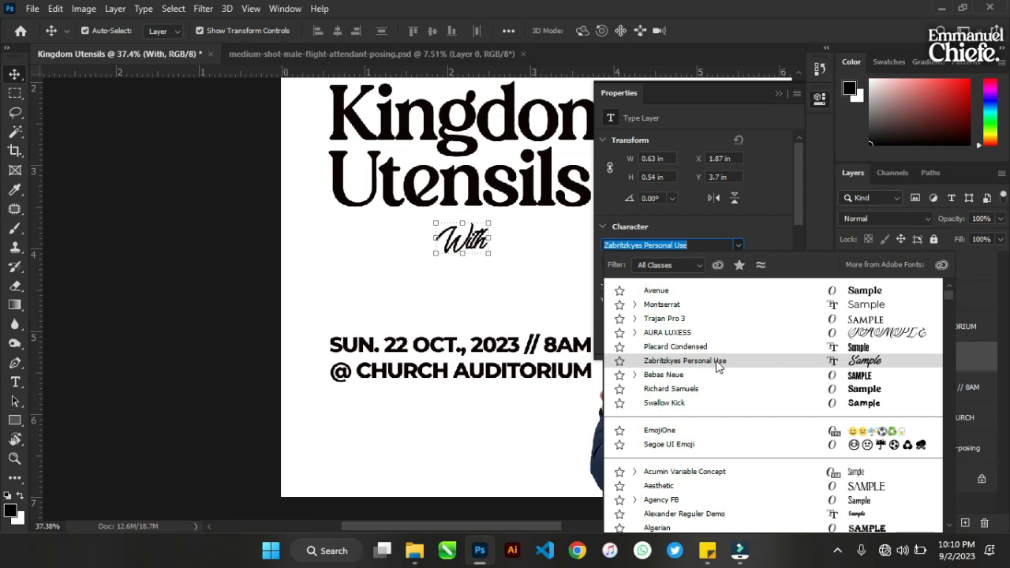
{"action": "left_click", "coordinate": [715, 360]}
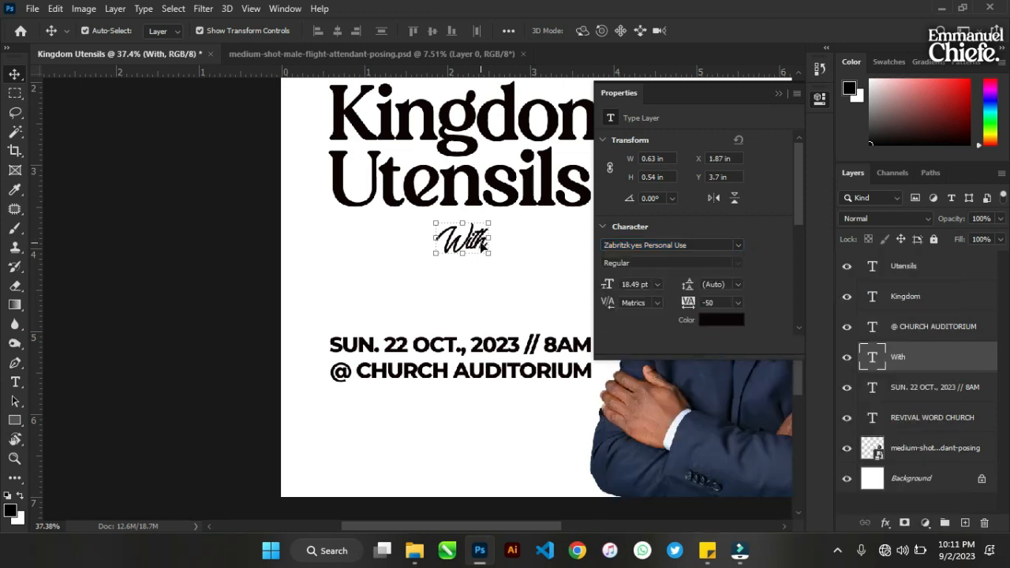
{"action": "left_click_drag", "start_coordinate": [483, 246], "coordinate": [376, 248]}
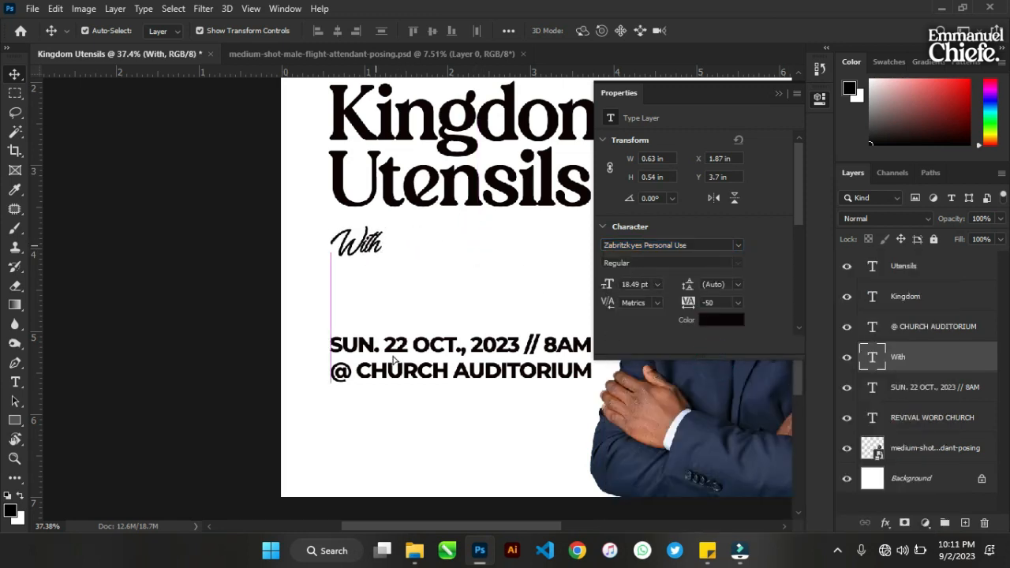
- Duplicate the date line directly beneath "With" and replace the copy's text with "PST." and the pastor's name in capitals
{"action": "left_click_drag", "start_coordinate": [400, 347], "coordinate": [385, 275]}
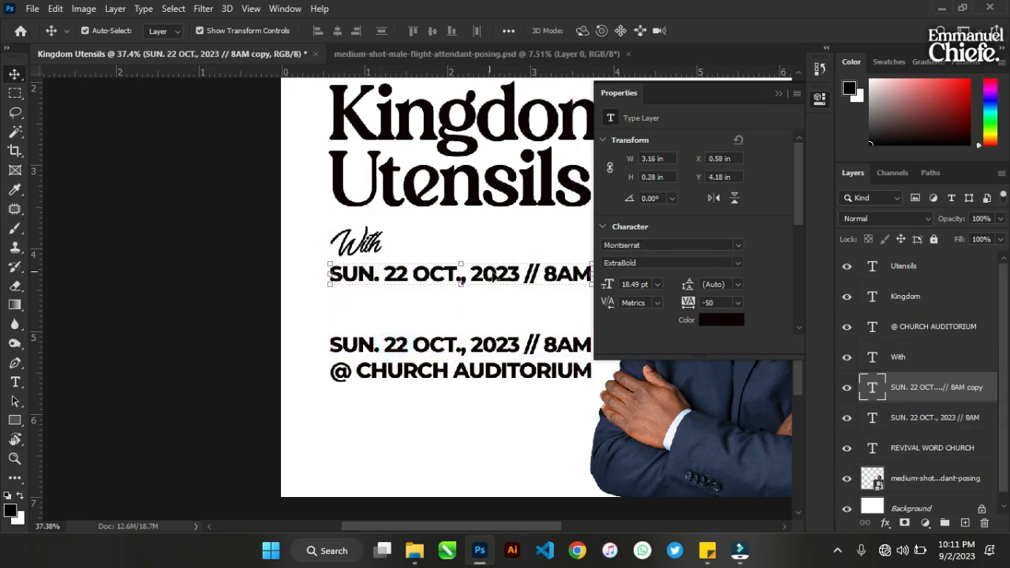
{"action": "double_click", "coordinate": [881, 396]}
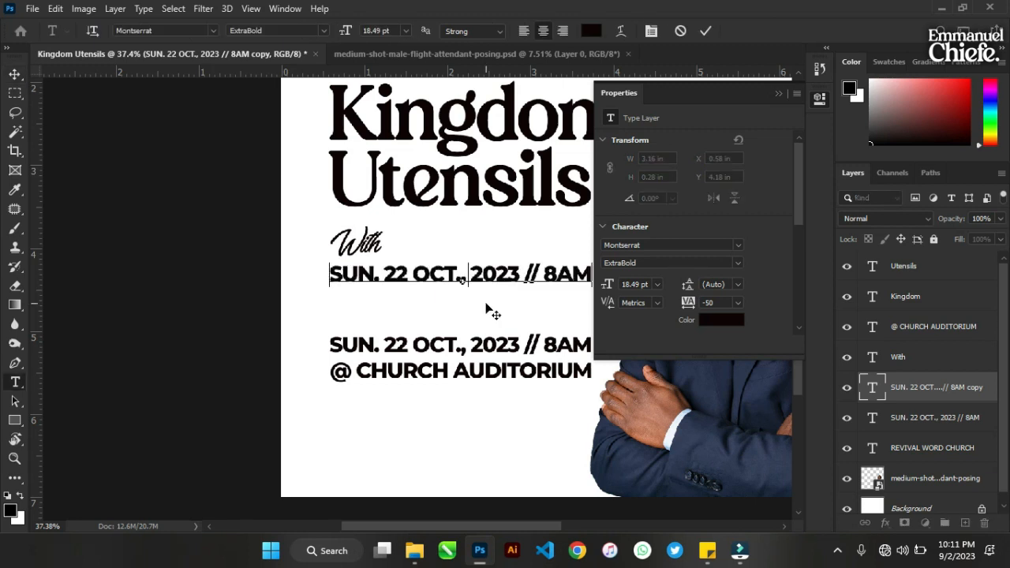
{"action": "type", "text": "PST. KI"}
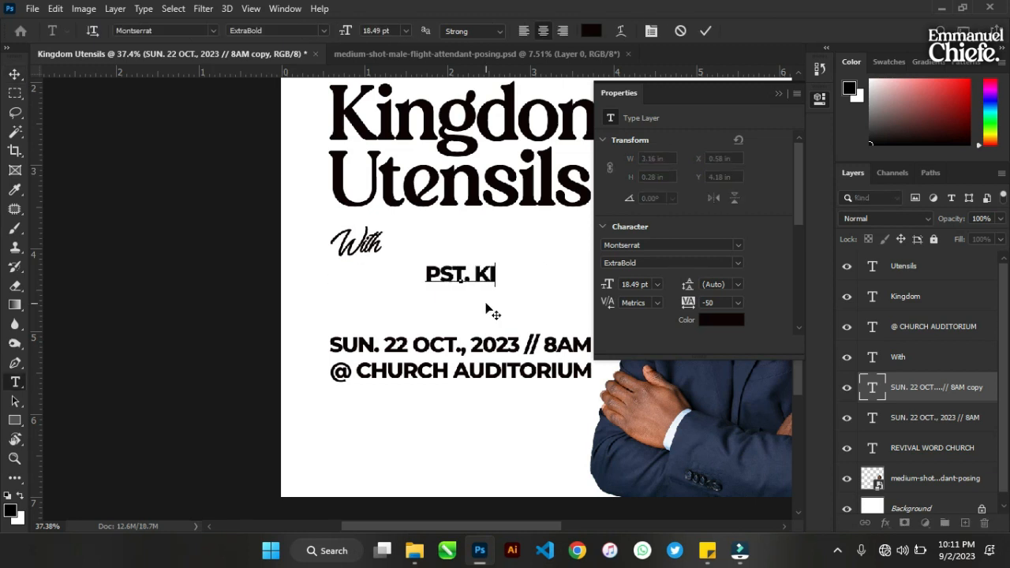
{"action": "type", "text": "NGSLEY"}
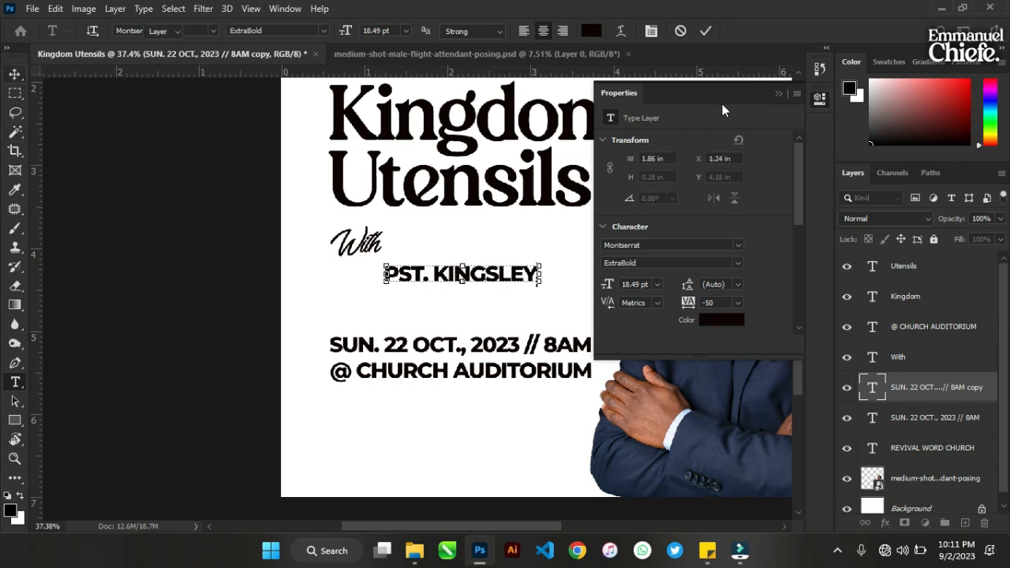
{"action": "left_click", "coordinate": [15, 73]}
{"action": "left_click", "coordinate": [778, 93]}
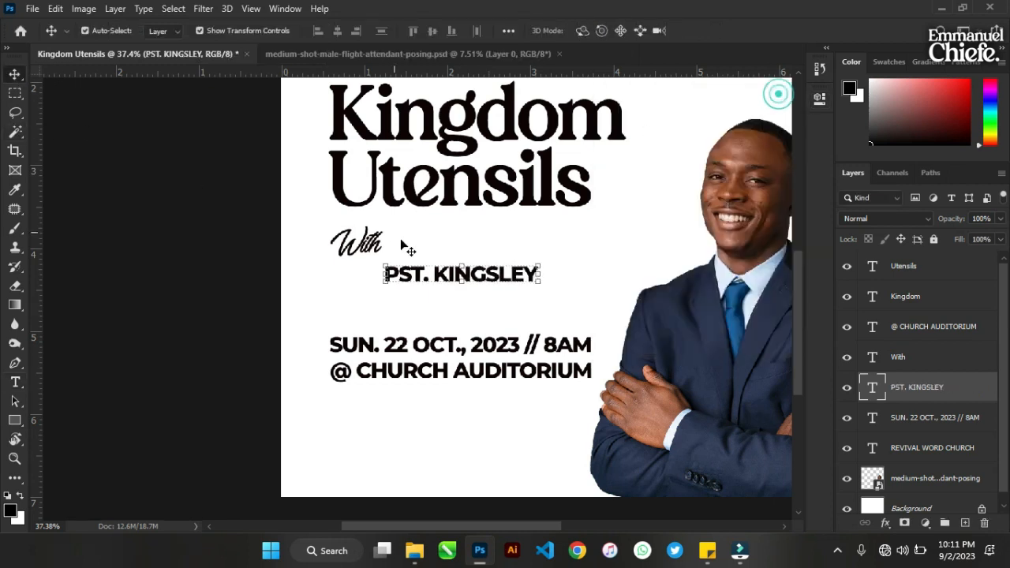
- Move the pastor's name to the left edge beneath "With" and enlarge it to nearly the date line's width
{"action": "left_click_drag", "start_coordinate": [486, 280], "coordinate": [458, 287]}
{"action": "left_click", "coordinate": [487, 282]}
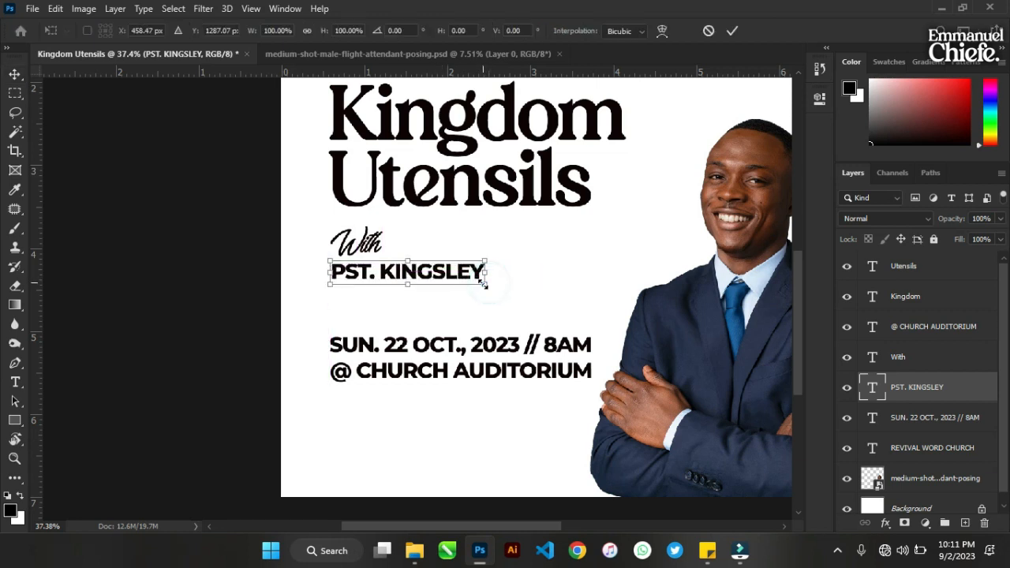
{"action": "mouse_move", "coordinate": [543, 306]}
{"action": "left_mouse_down"}
{"action": "mouse_move", "coordinate": [553, 299]}
{"action": "mouse_move", "coordinate": [554, 312]}
{"action": "left_mouse_up"}
{"action": "key", "text": "Return"}
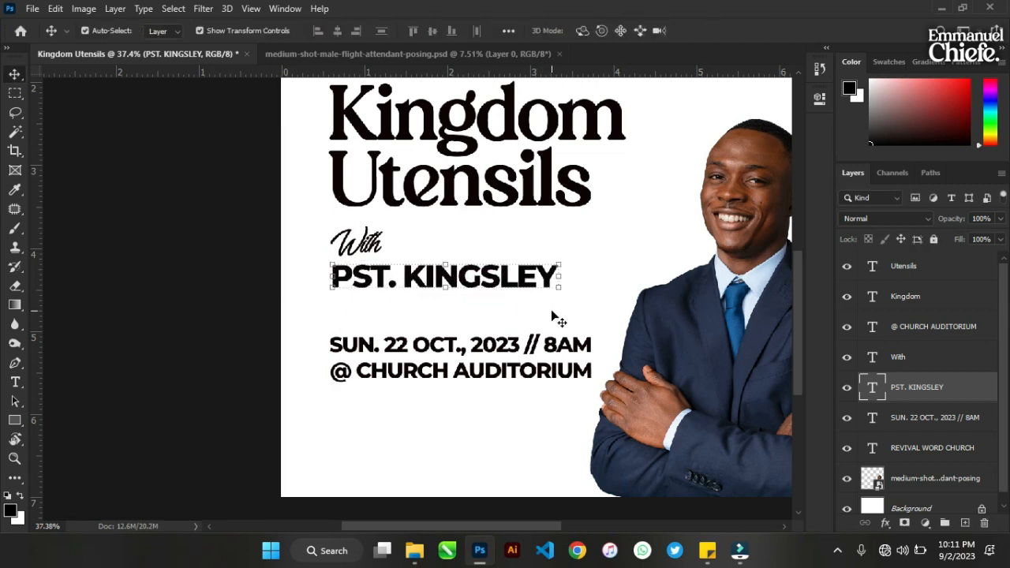
- Align the left edges of the "With", pastor's name, date and venue lines
{"action": "left_click", "coordinate": [364, 243], "text": "shift"}
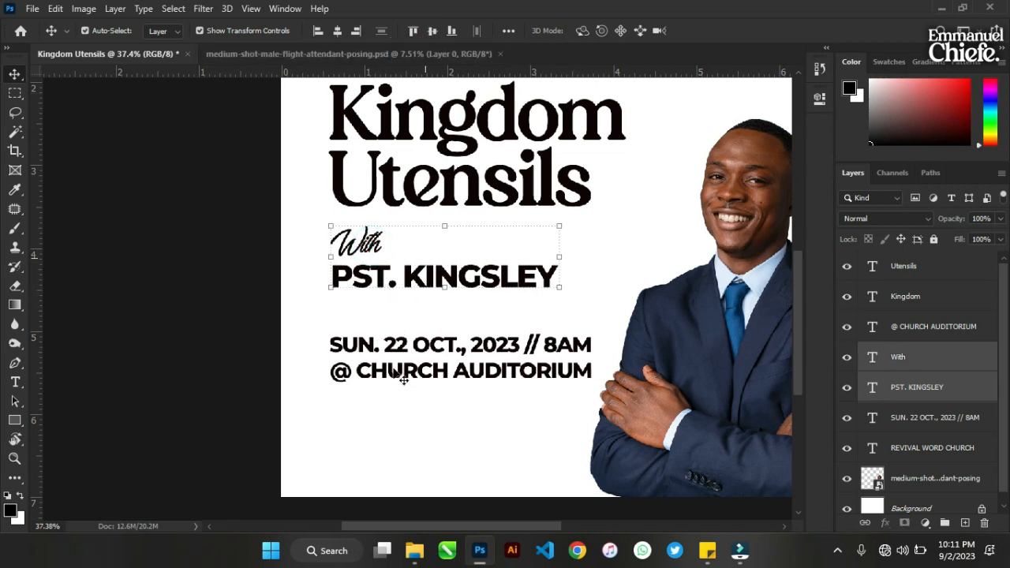
{"action": "left_click", "coordinate": [394, 344], "text": "shift"}
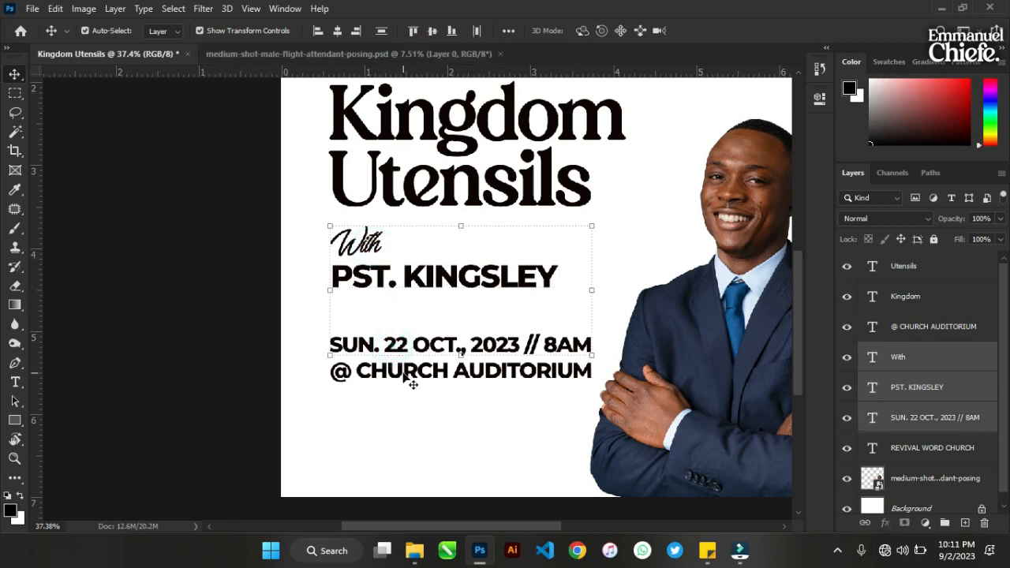
{"action": "left_click", "coordinate": [403, 371], "text": "shift"}
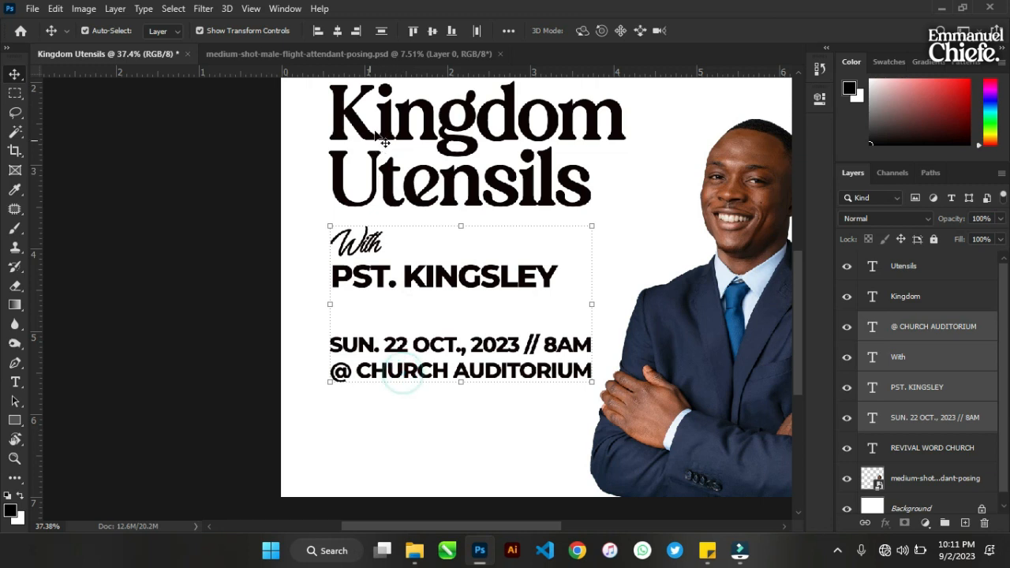
{"action": "left_click", "coordinate": [320, 30]}
{"action": "mouse_move", "coordinate": [409, 277]}
{"action": "left_mouse_down"}
{"action": "mouse_move", "coordinate": [432, 282]}
{"action": "mouse_move", "coordinate": [410, 280]}
{"action": "left_mouse_up"}
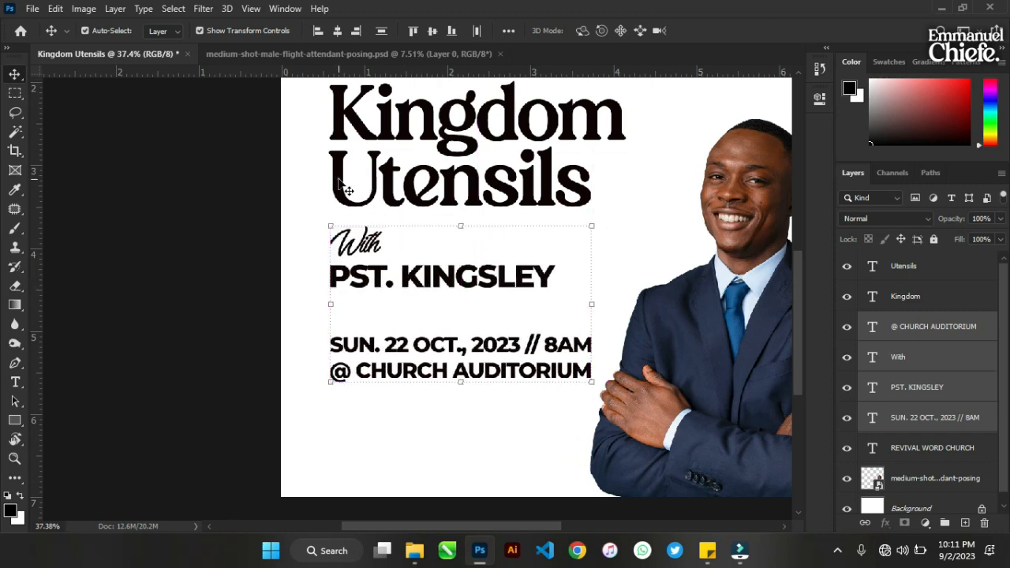
- Add both title words, "Utensils" and "Kingdom", to the selected text lines and align all their left edges
{"action": "left_click", "coordinate": [339, 167], "text": "shift"}
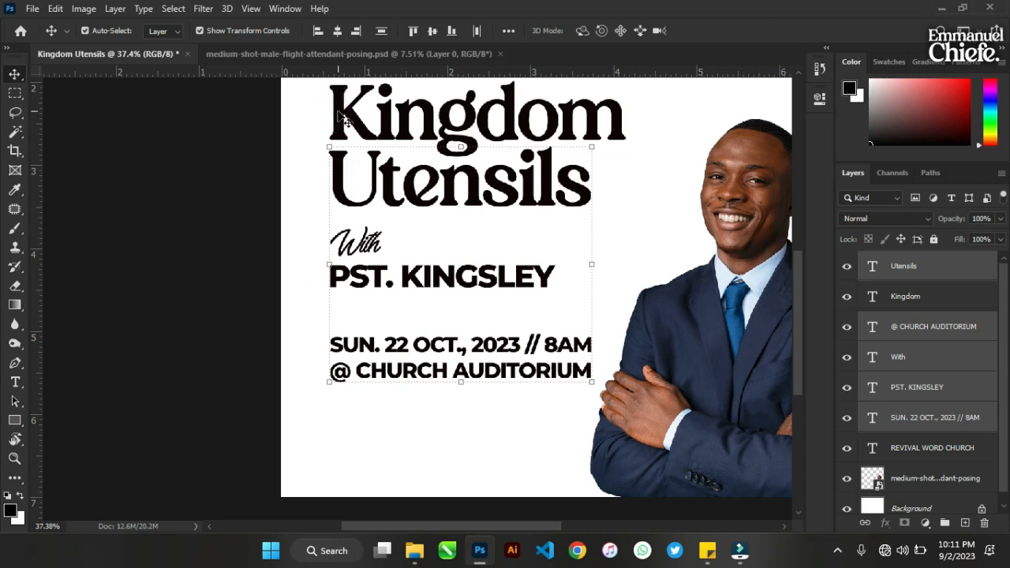
{"action": "left_click", "coordinate": [343, 115], "text": "shift"}
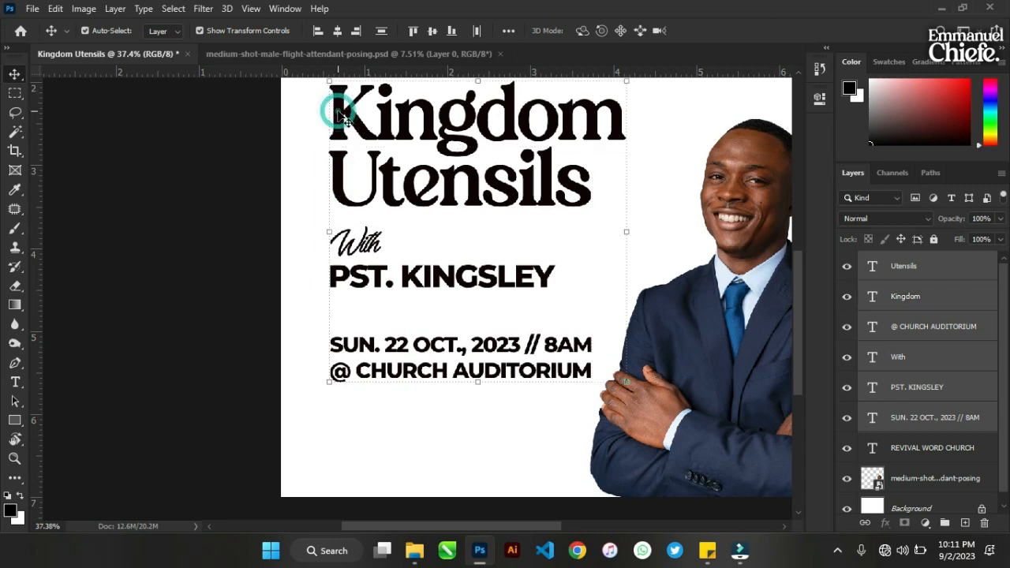
{"action": "left_click", "coordinate": [318, 31]}
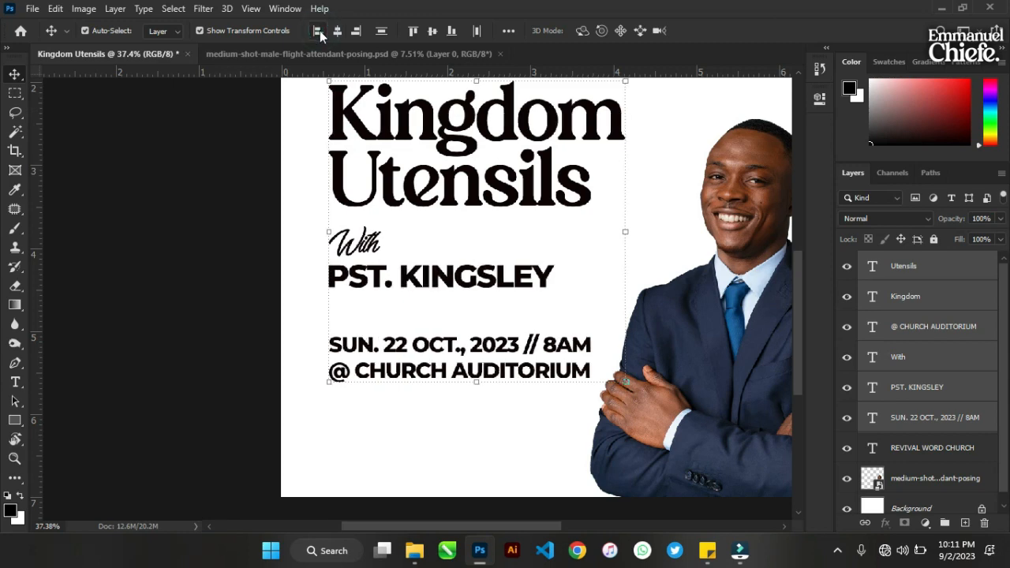
{"action": "scroll", "coordinate": [174, 294], "scroll_direction": "down", "scroll_amount": 2}
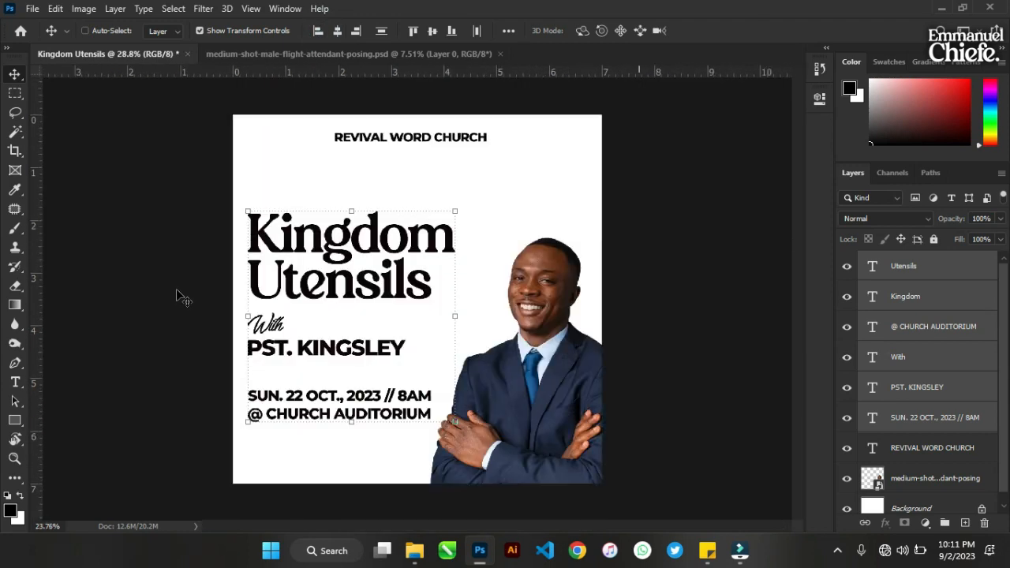
{"action": "left_click", "coordinate": [161, 281], "text": "ctrl"}
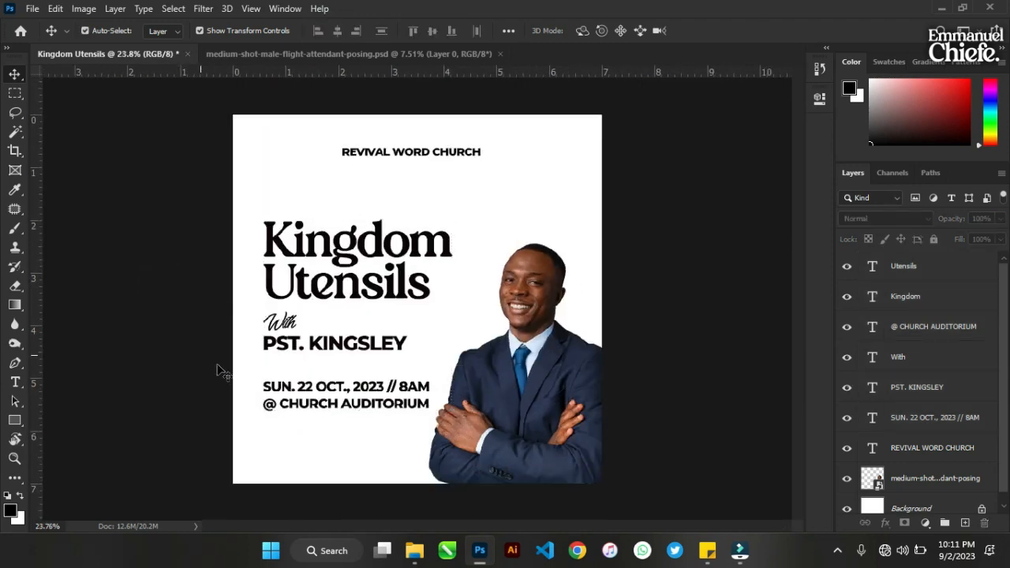
- Scale the "@ CHURCH AUDITORIUM" line down to about 90%, keeping its left edge in line with the date line
{"action": "left_click", "coordinate": [359, 412], "text": "ctrl"}
{"action": "scroll", "coordinate": [359, 414], "scroll_direction": "up", "scroll_amount": 2}
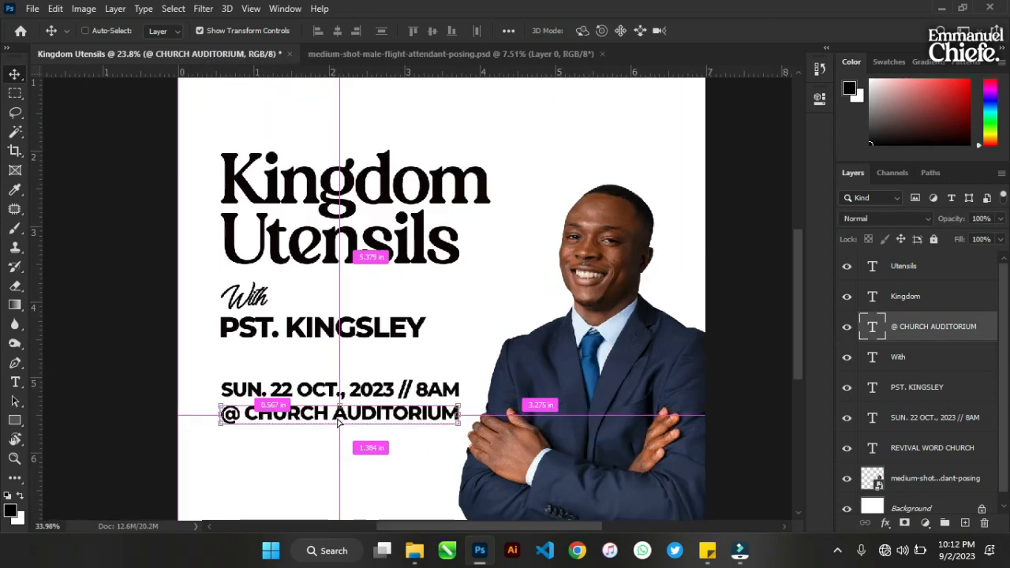
{"action": "scroll", "coordinate": [337, 422], "scroll_direction": "up", "scroll_amount": 3}
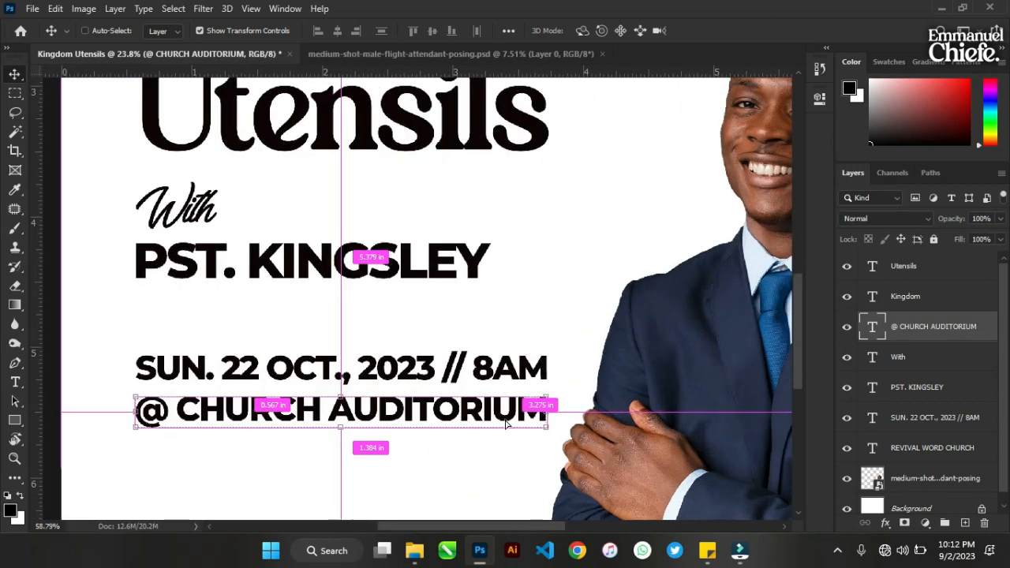
{"action": "scroll", "coordinate": [552, 433], "scroll_direction": "up", "scroll_amount": 2}
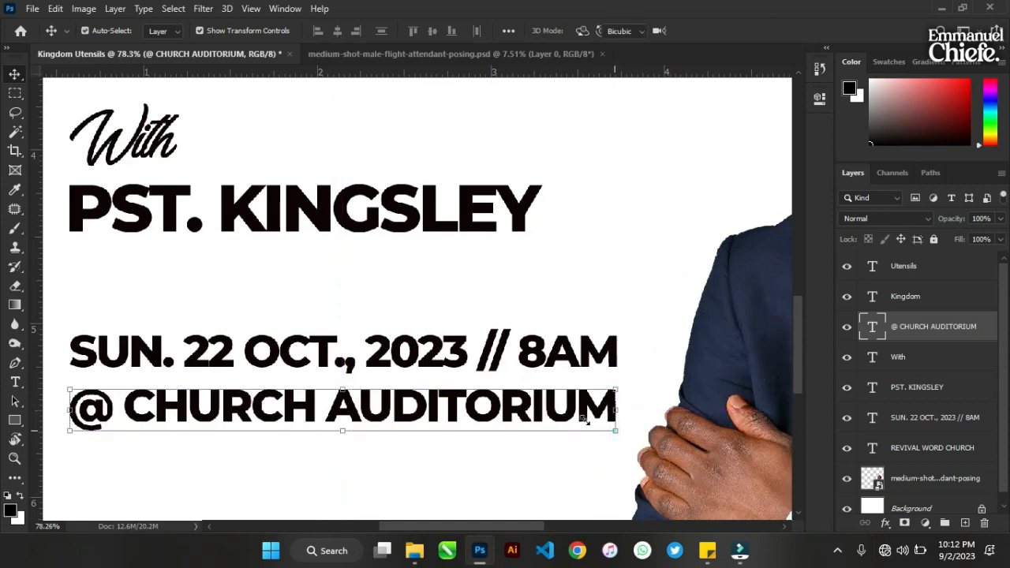
{"action": "left_click_drag", "start_coordinate": [613, 428], "coordinate": [560, 409]}
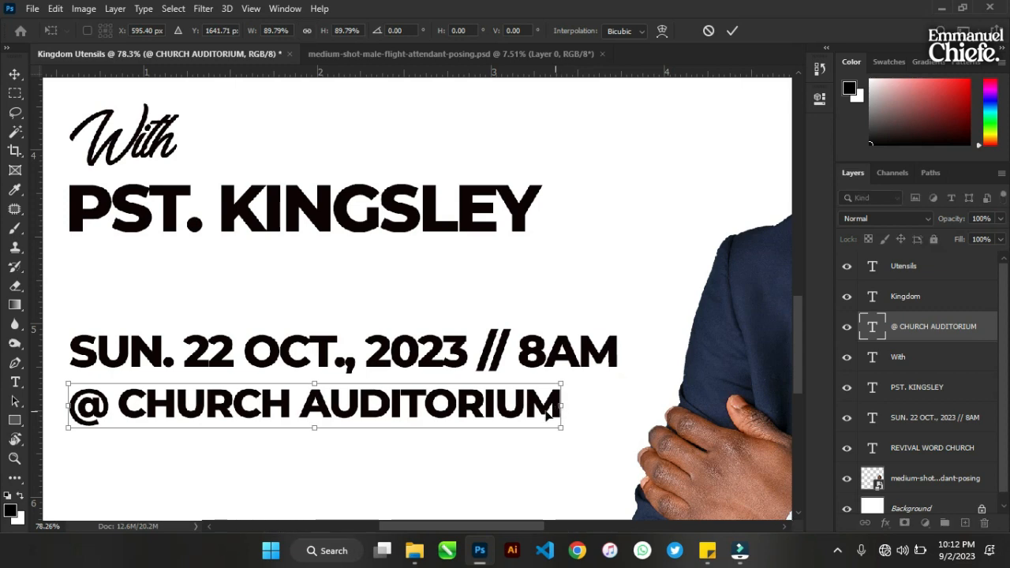
{"action": "key", "text": "Return"}
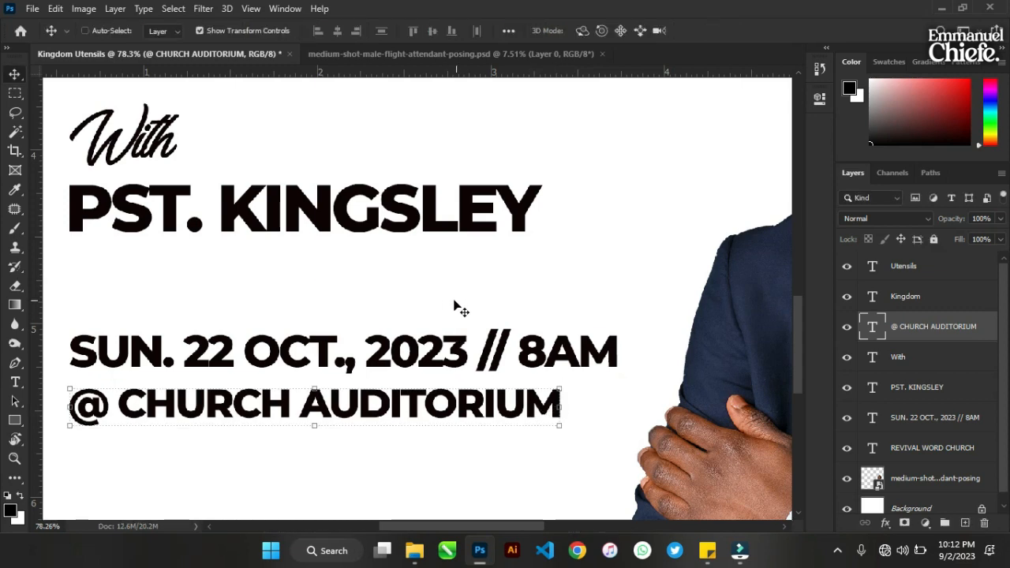
{"action": "scroll", "coordinate": [446, 307], "scroll_direction": "down", "scroll_amount": 3}
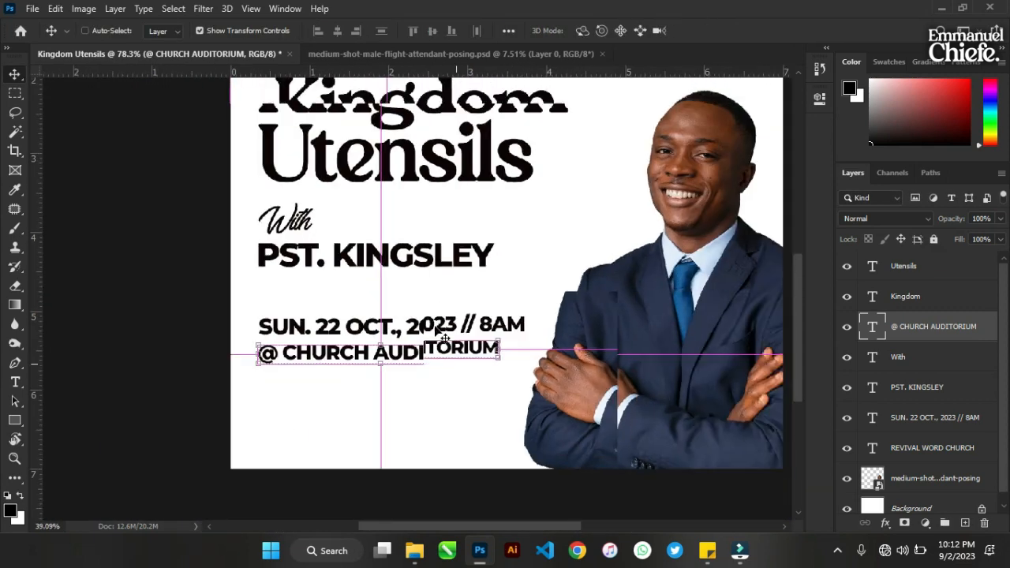
{"action": "key", "text": "ctrl+t"}
{"action": "left_click", "coordinate": [438, 323]}
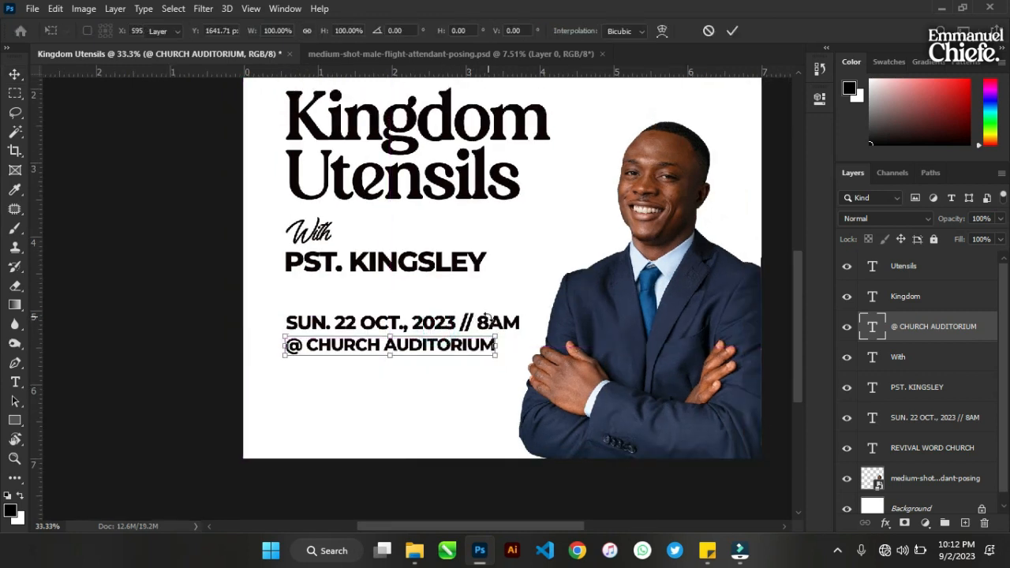
{"action": "key", "text": "Return"}
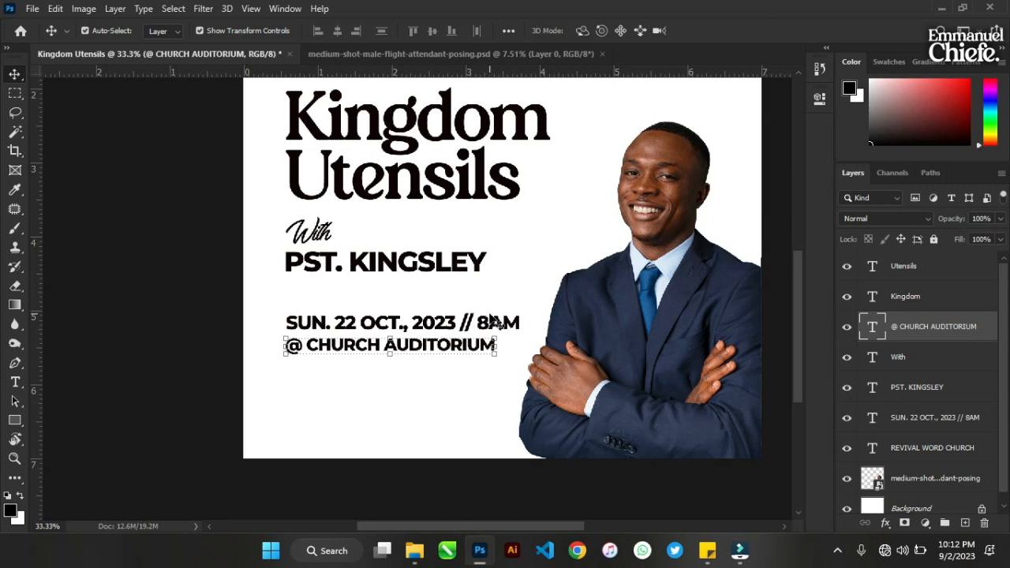
- Move the date and venue lines lower on the flyer and bring "With" and the pastor's name down just above them
{"action": "left_click", "coordinate": [497, 328], "text": "shift"}
{"action": "left_click_drag", "start_coordinate": [497, 327], "coordinate": [494, 359]}
{"action": "left_click", "coordinate": [328, 237]}
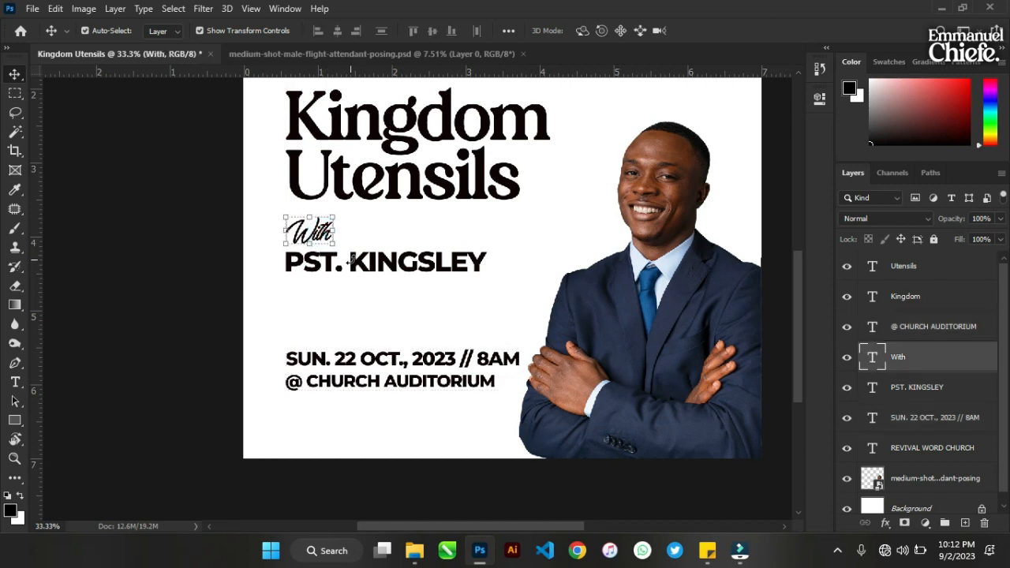
{"action": "key", "text": "ctrl+t"}
{"action": "left_click", "coordinate": [350, 260]}
{"action": "left_click", "coordinate": [361, 268], "text": "shift"}
{"action": "left_click_drag", "start_coordinate": [362, 270], "coordinate": [359, 313]}
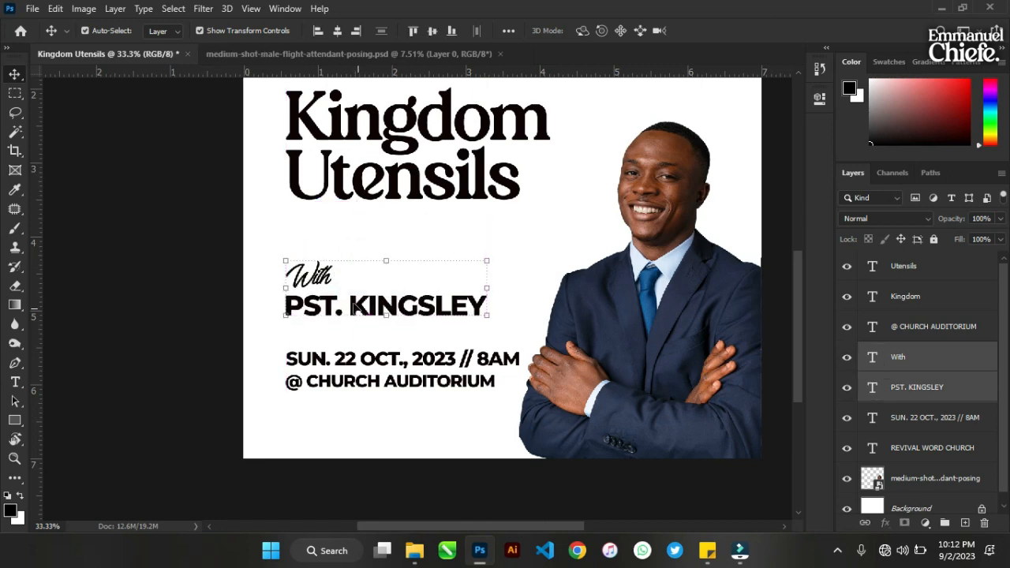
- Enlarge the "Kingdom" and "Utensils" title lines together to about 118%, keeping their left edge aligned with the other text
{"action": "key", "text": "ctrl+0"}
{"action": "left_click_drag", "start_coordinate": [180, 197], "coordinate": [483, 312]}
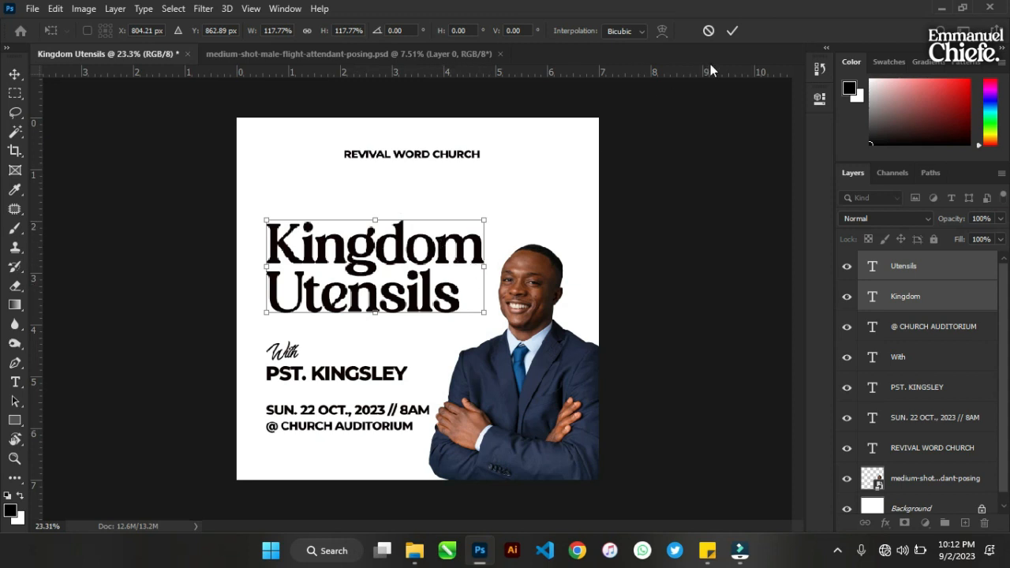
{"action": "left_click", "coordinate": [732, 32]}
- Scale the man's photo down to 27.58% and reposition it slightly lower, nudging it left towards the date and venue lines
{"action": "left_click", "coordinate": [535, 325]}
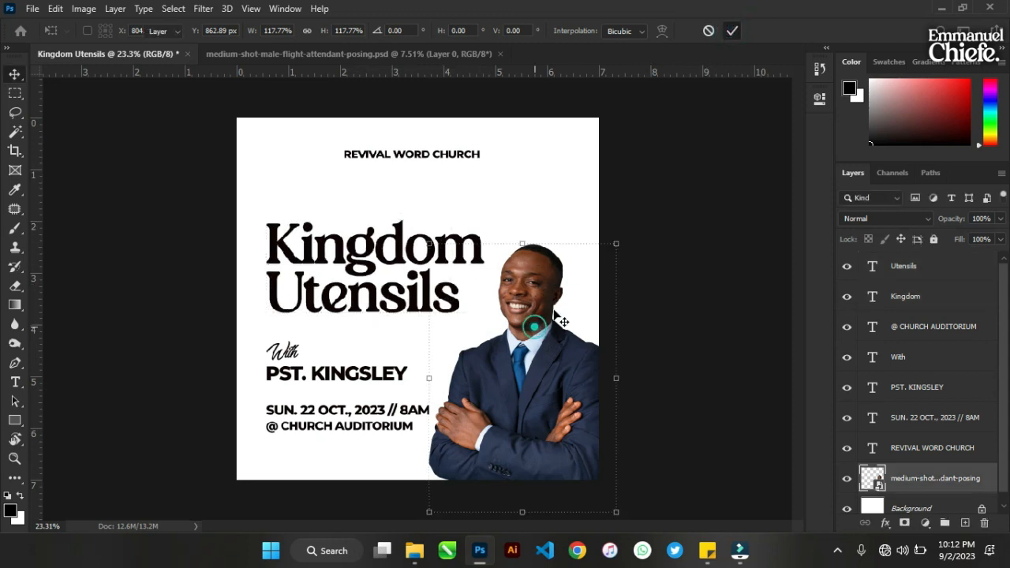
{"action": "left_click", "coordinate": [615, 244]}
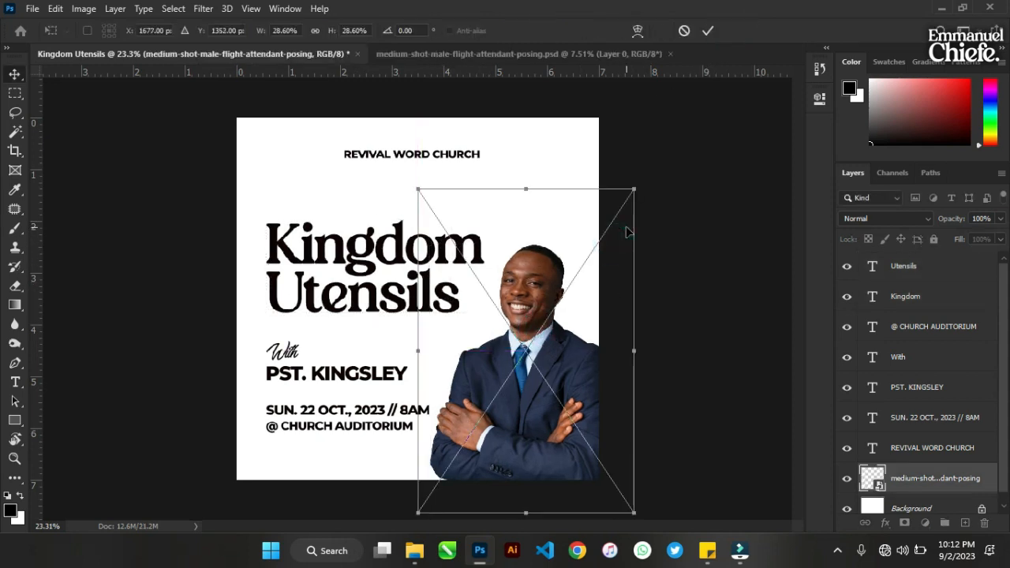
{"action": "left_click_drag", "start_coordinate": [634, 189], "coordinate": [626, 201]}
{"action": "left_click_drag", "start_coordinate": [550, 381], "coordinate": [553, 392]}
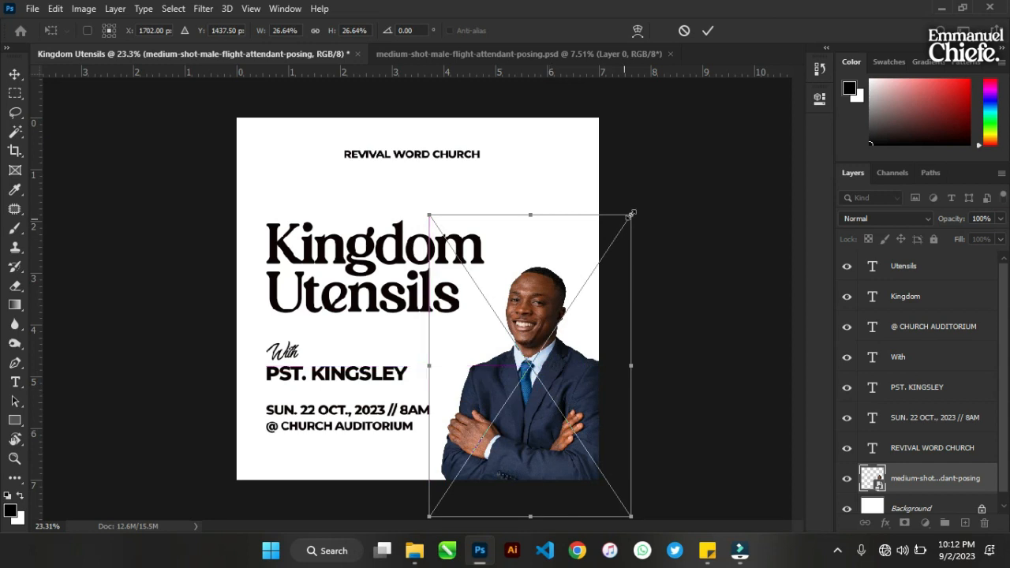
{"action": "left_click_drag", "start_coordinate": [634, 211], "coordinate": [638, 207]}
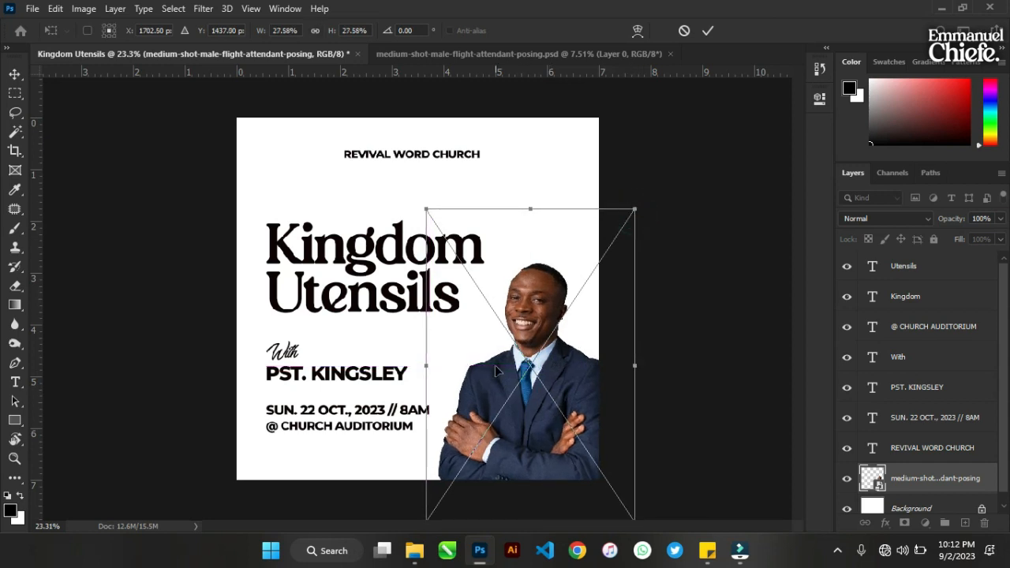
{"action": "key", "text": "Left"}
{"action": "key", "text": "Left"}
{"action": "key", "text": "Left"}
{"action": "key", "text": "Left"}
{"action": "key", "text": "Left"}
{"action": "key", "text": "Left"}
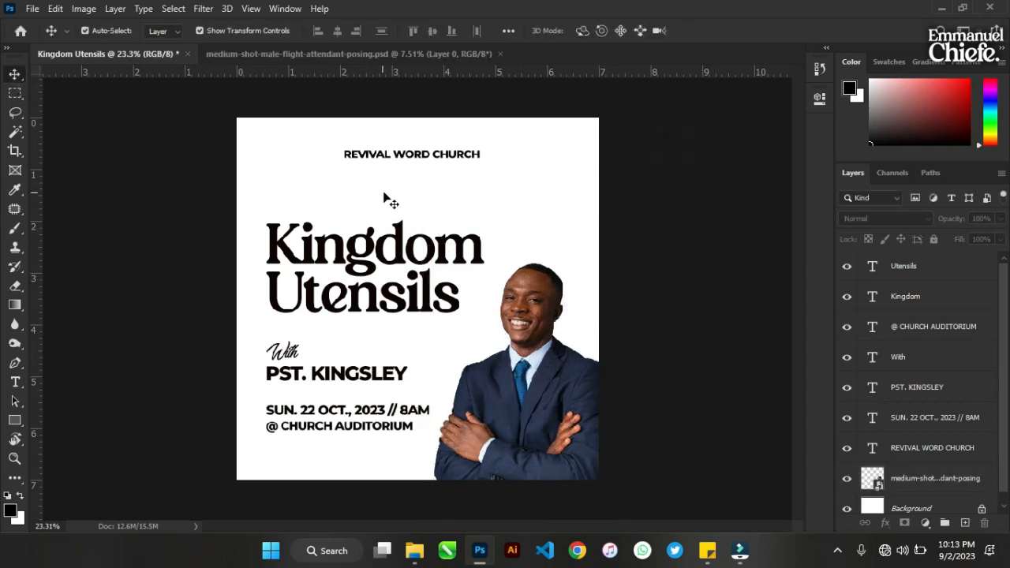
- Select only the "Kingdom" and "Utensils" title lines and move them up slightly, widening the gap above "With"
{"action": "left_click", "coordinate": [426, 157]}
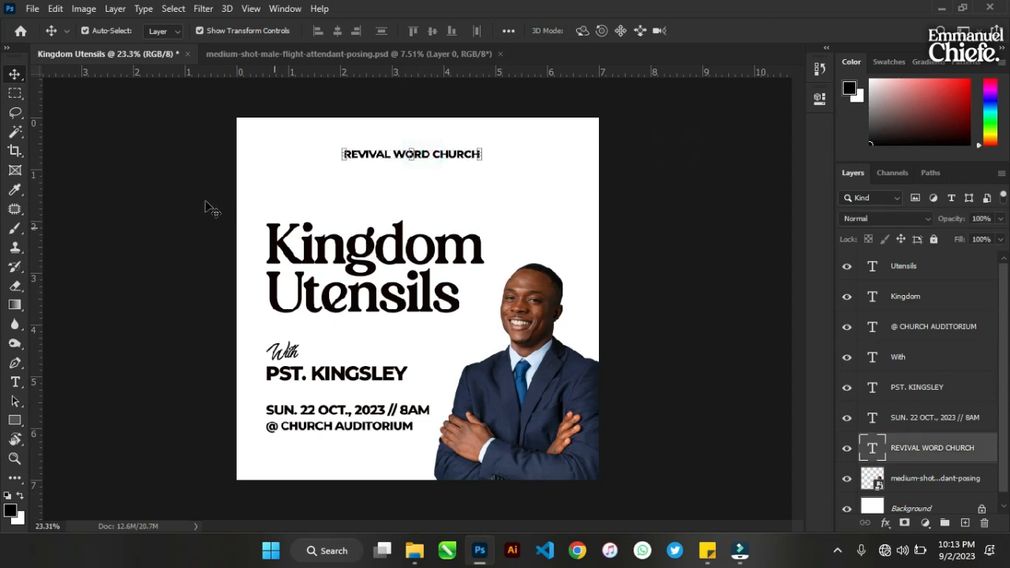
{"action": "left_click_drag", "start_coordinate": [201, 199], "coordinate": [483, 297]}
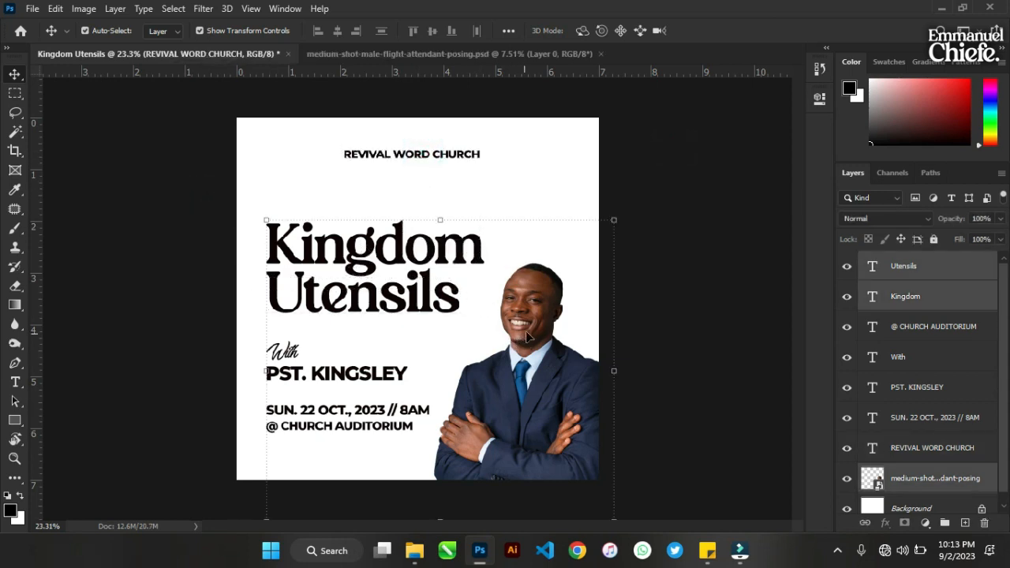
{"action": "left_click", "coordinate": [525, 327], "text": "shift"}
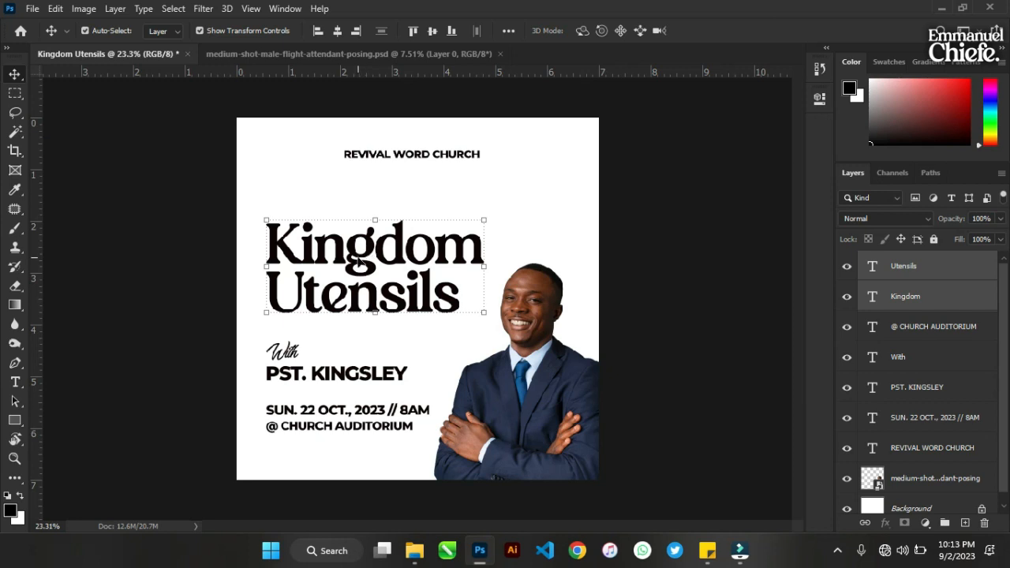
{"action": "left_click_drag", "start_coordinate": [363, 249], "coordinate": [369, 230]}
{"action": "left_click", "coordinate": [364, 245], "text": "shift"}
{"action": "left_click", "coordinate": [634, 247]}
- Duplicate the "Utensils" line, place the copy beneath the original and replace its text with "The Warrior's Weapon"
{"action": "left_click", "coordinate": [412, 300]}
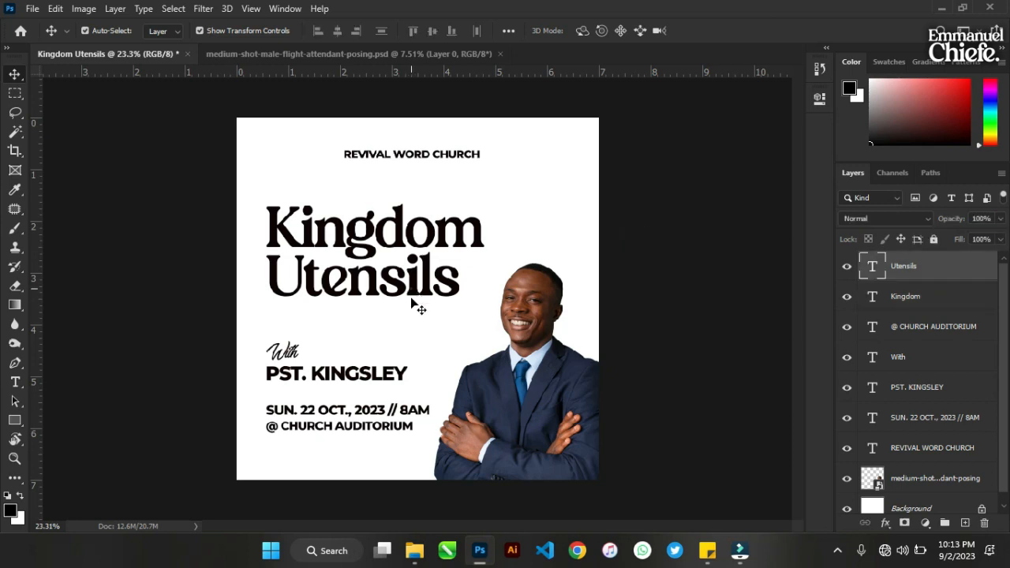
{"action": "left_click_drag", "start_coordinate": [411, 290], "coordinate": [410, 332]}
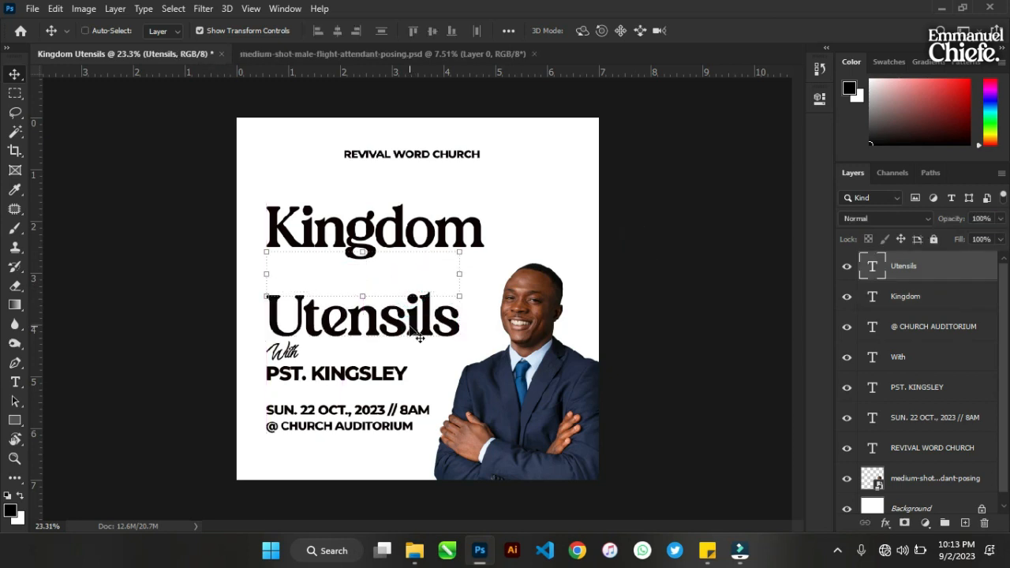
{"action": "key", "text": "ctrl+z"}
{"action": "key", "text": "ctrl+j"}
{"action": "left_click_drag", "start_coordinate": [415, 293], "coordinate": [415, 336]}
{"action": "double_click", "coordinate": [413, 328]}
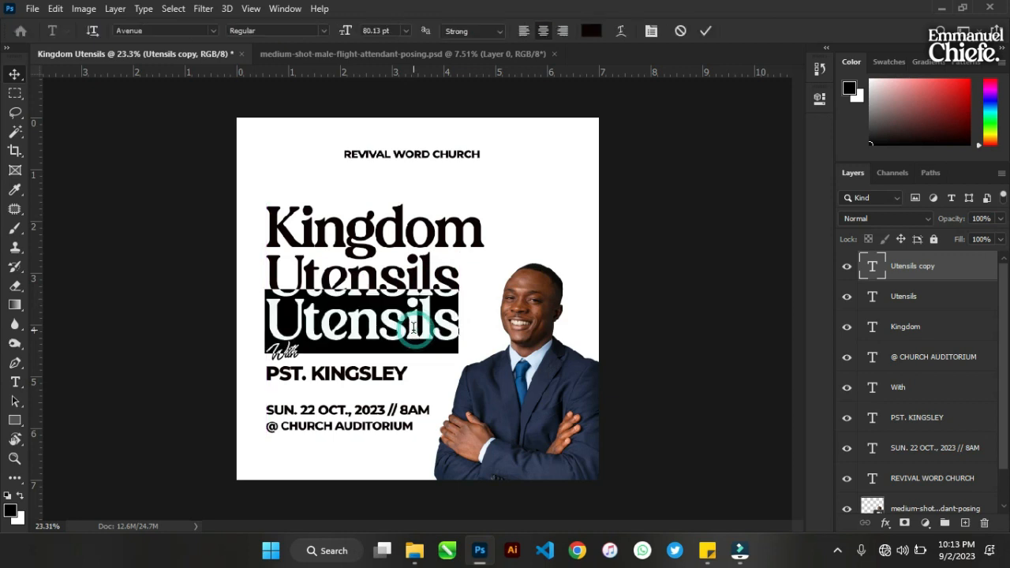
{"action": "type", "text": "The"}
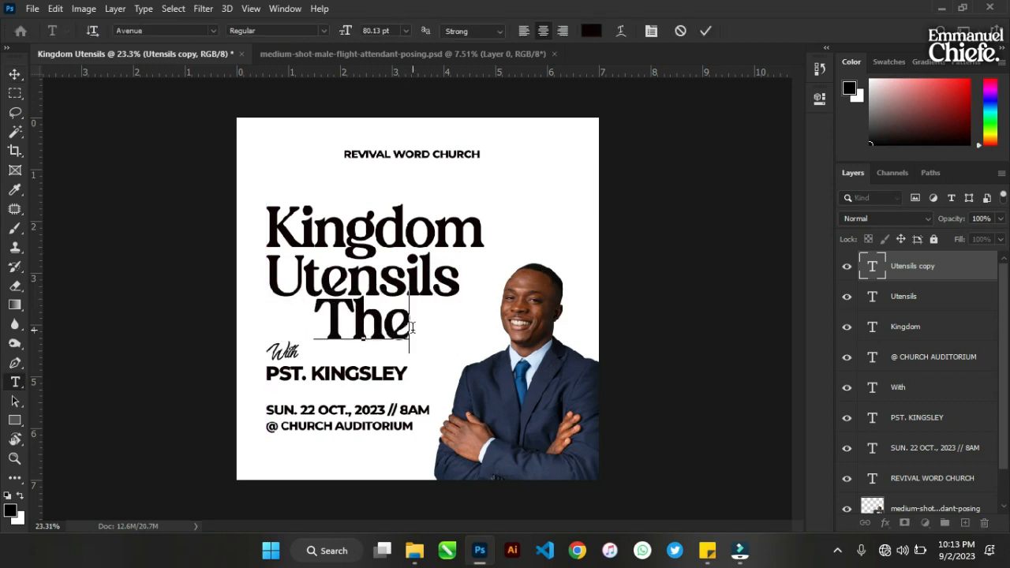
{"action": "type", "text": " Warrior"}
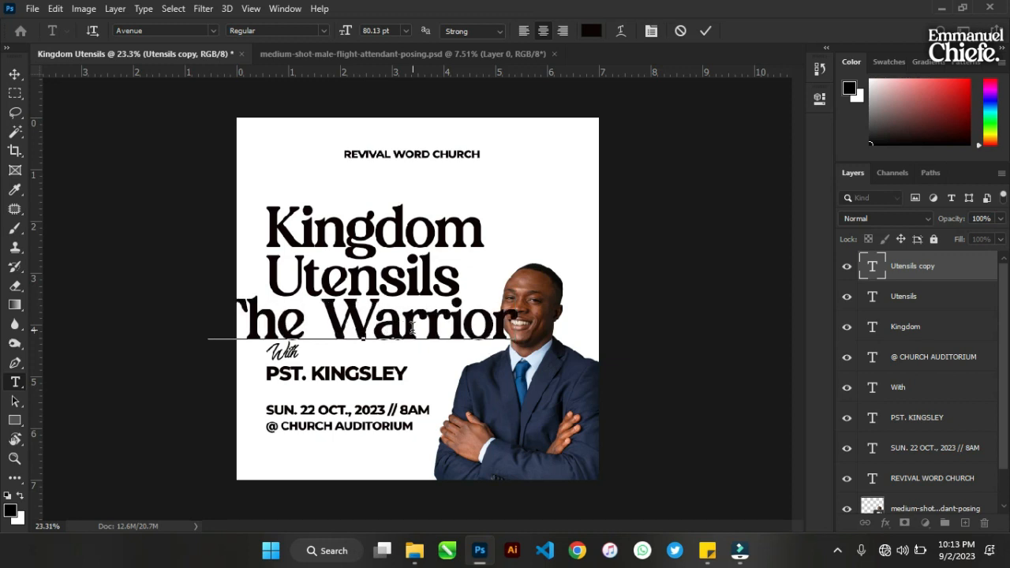
{"action": "type", "text": "'s Weapo"}
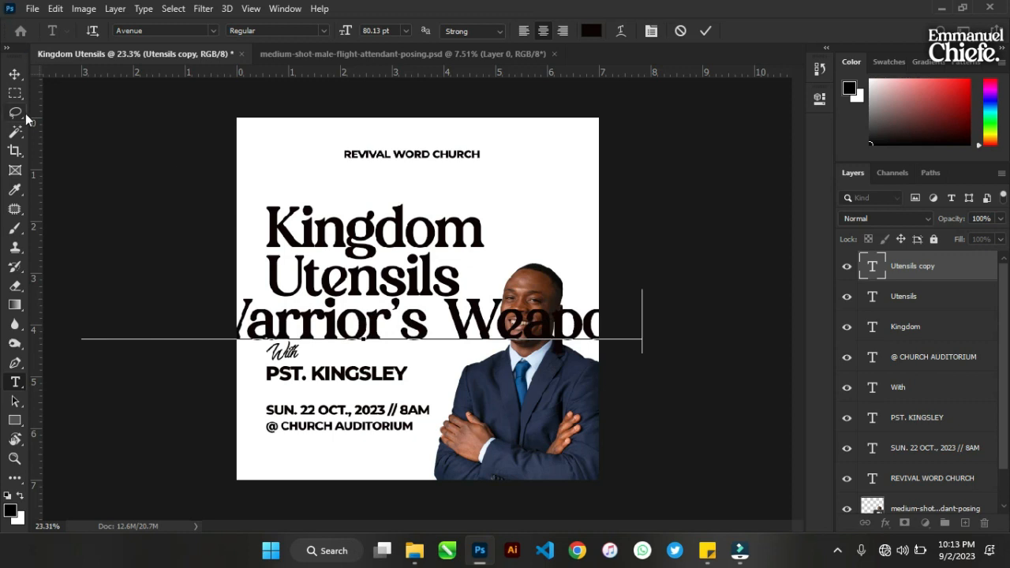
{"action": "left_click", "coordinate": [14, 75]}
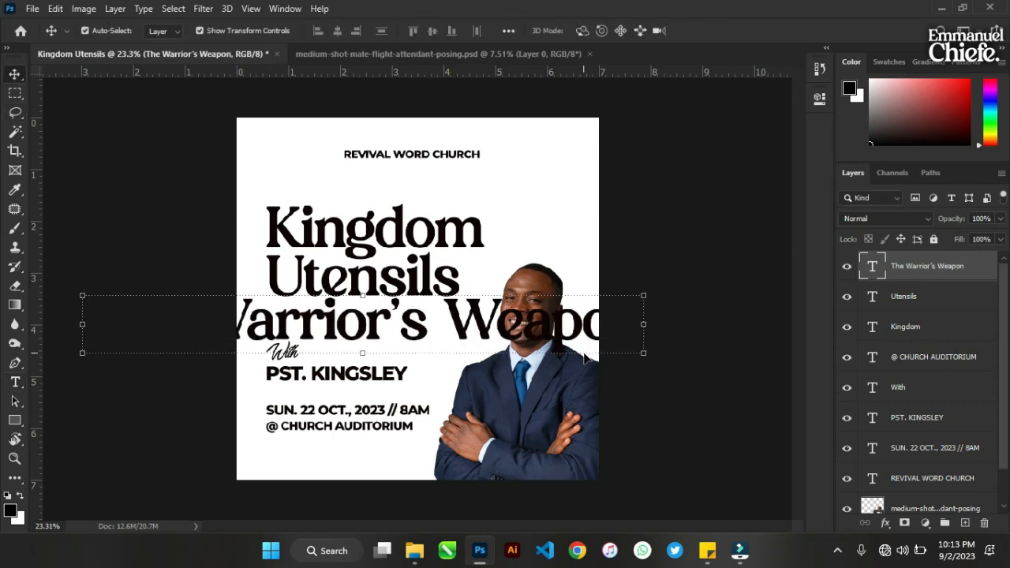
- Scale the "The Warrior's Weapon" line to 27.88% and place it directly beneath "Utensils", aligned to the title's left edge
{"action": "left_click", "coordinate": [585, 355]}
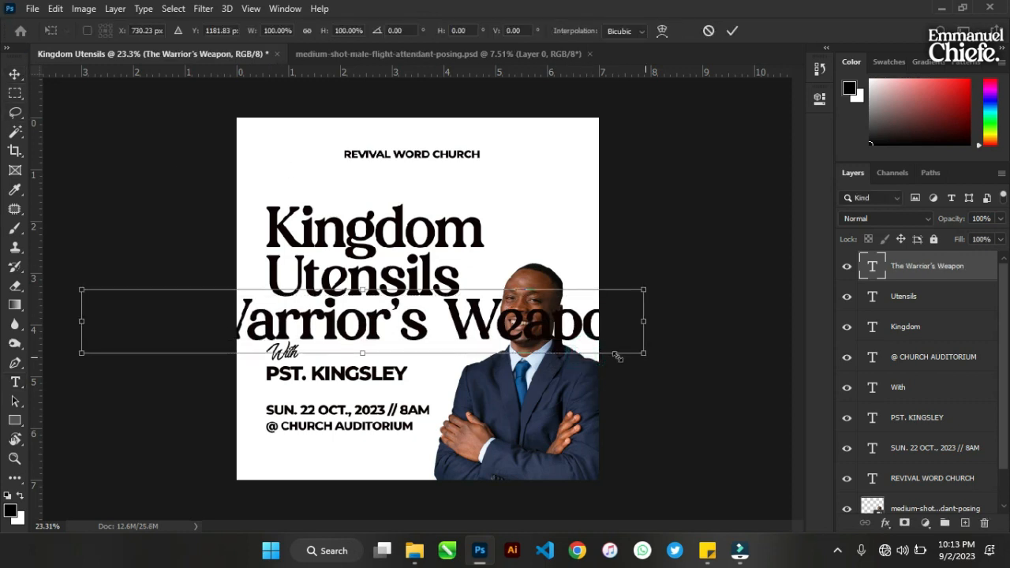
{"action": "left_click_drag", "start_coordinate": [618, 358], "coordinate": [422, 324]}
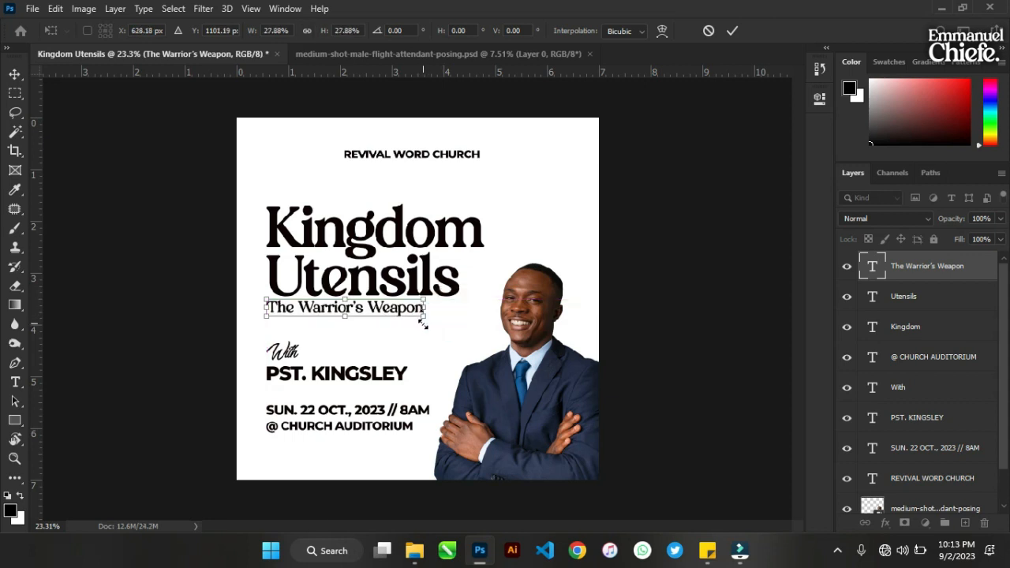
{"action": "key", "text": "Return"}
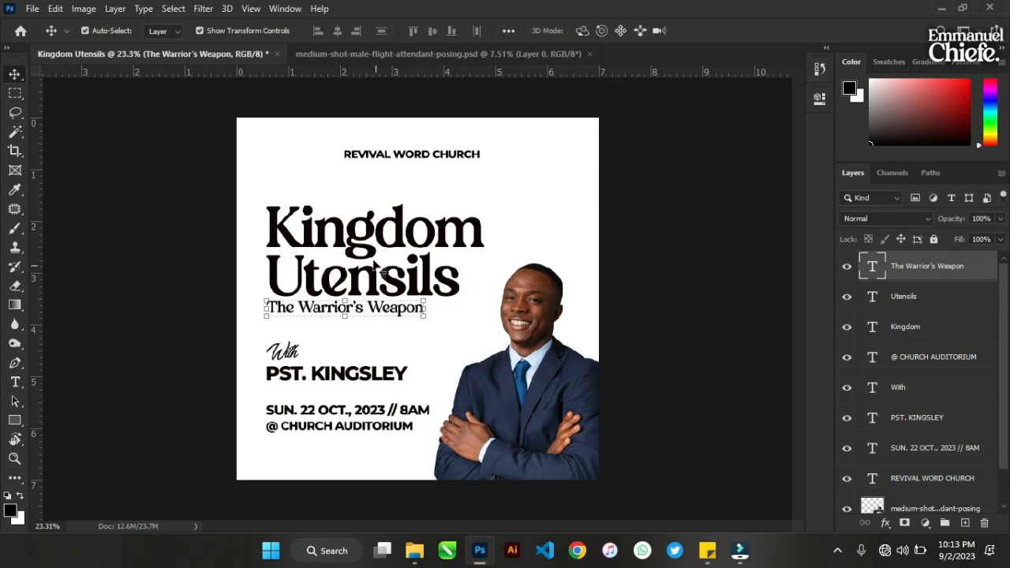
- Select the "Kingdom" and "Utensils" title lines and nudge them up slightly, away from the subtitle
{"action": "left_click", "coordinate": [371, 253]}
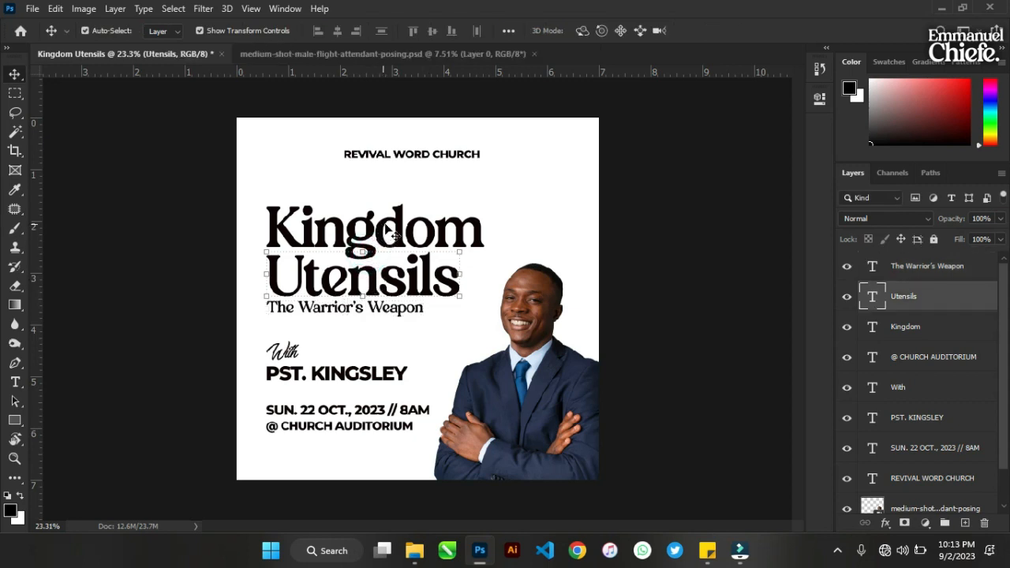
{"action": "left_click", "coordinate": [400, 226], "text": "shift"}
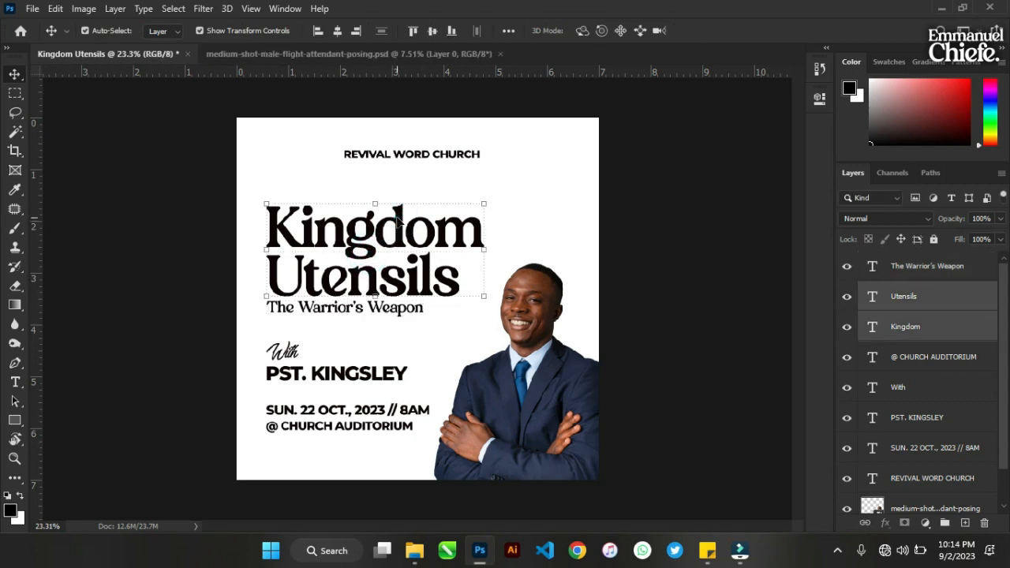
{"action": "key", "text": "Up"}
{"action": "key", "text": "Up"}
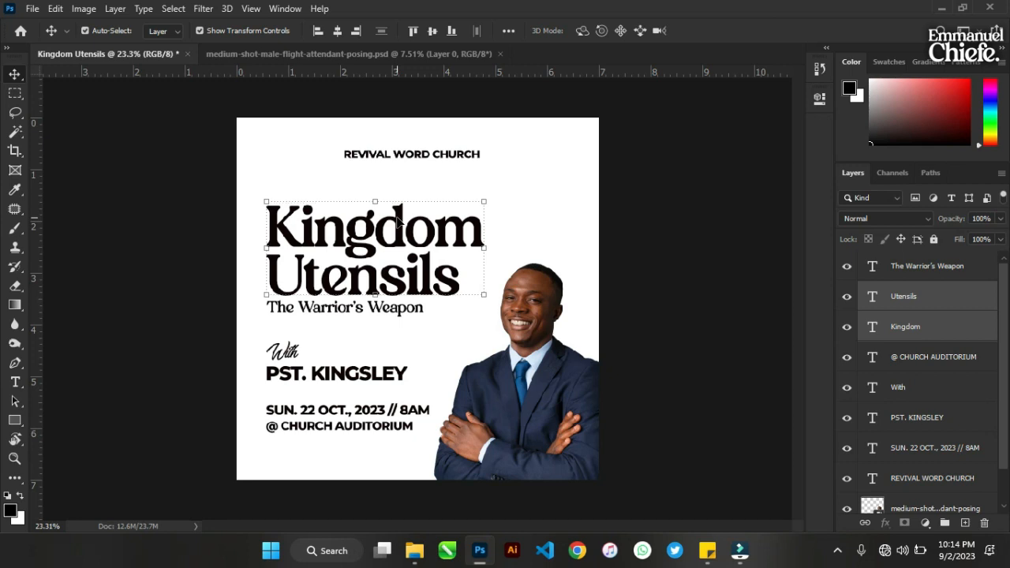
{"action": "left_click", "coordinate": [313, 311]}
{"action": "key", "text": "ctrl+t"}
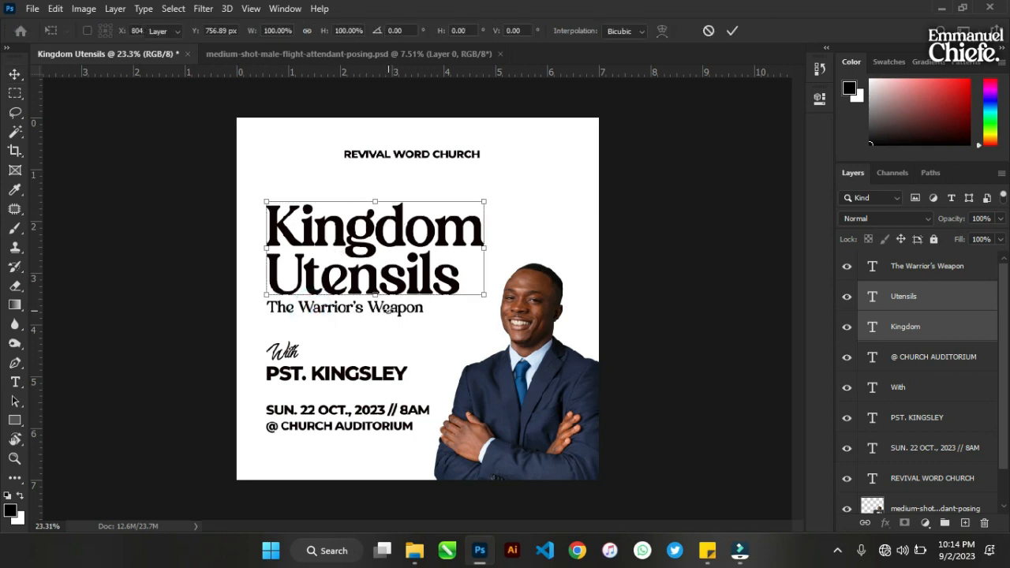
{"action": "key", "text": "Return"}
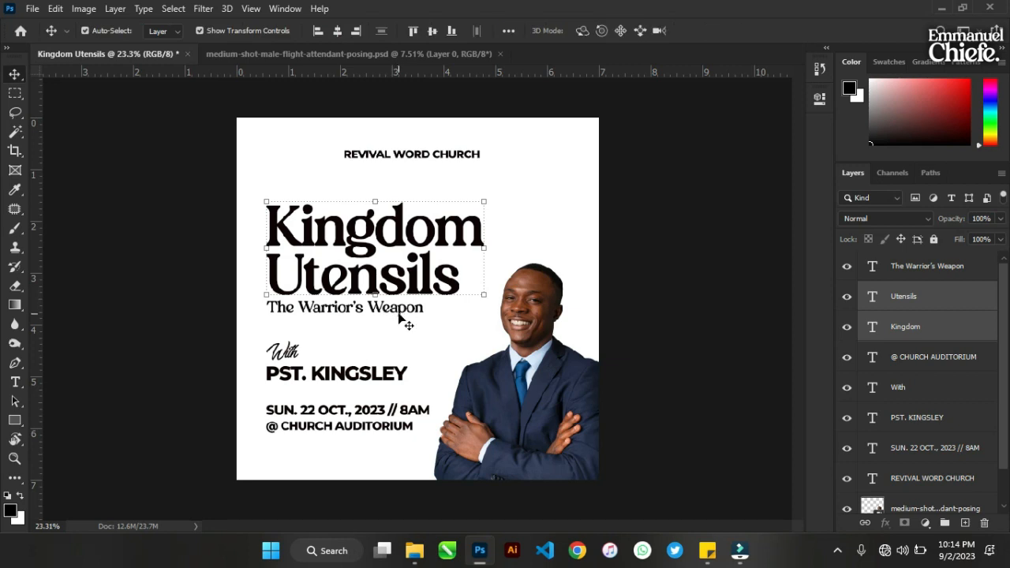
- Add "The Warrior's Weapon" to the selected title lines and move all three down slightly, closer to "With"
{"action": "left_click", "coordinate": [400, 315], "text": "shift"}
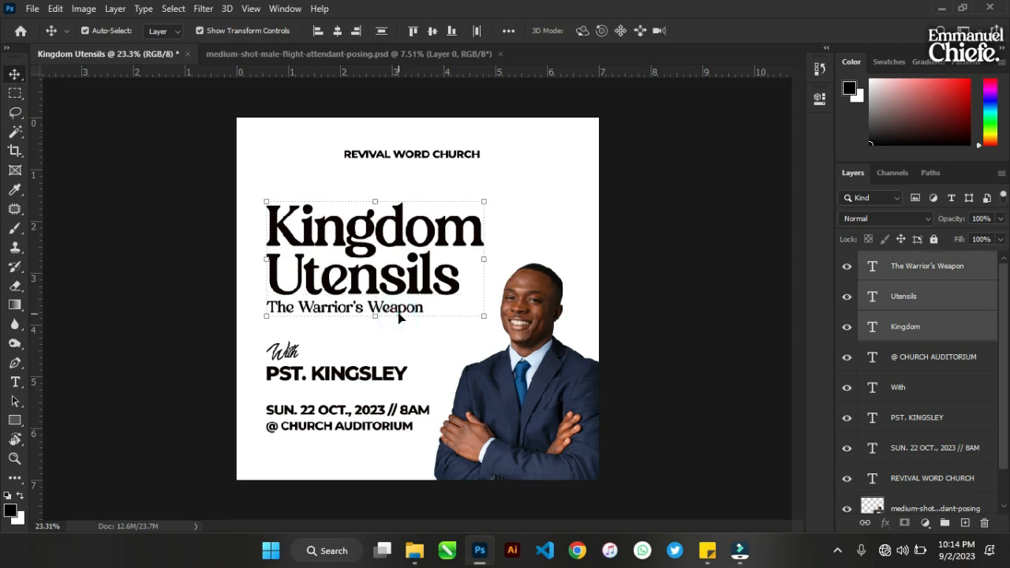
{"action": "key", "text": "shift+Down"}
{"action": "key", "text": "shift+Down"}
{"action": "key", "text": "shift+Down"}
{"action": "key", "text": "shift+Down"}
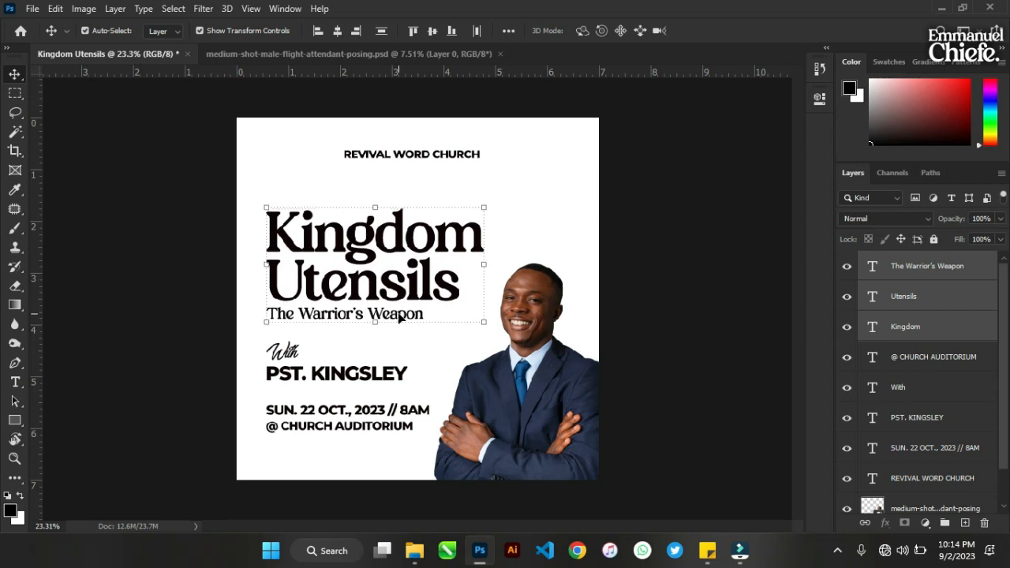
{"action": "key", "text": "shift+Up"}
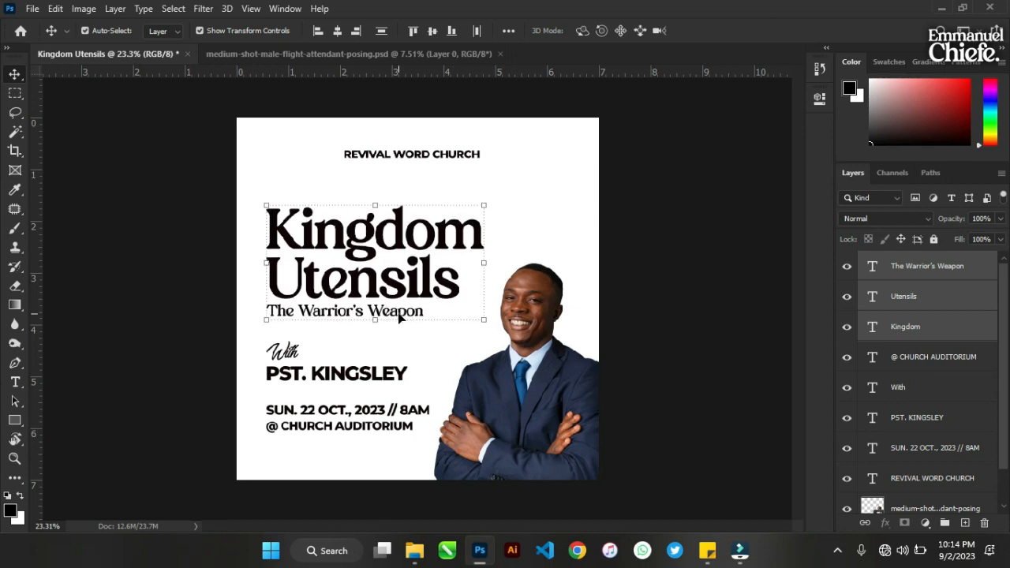
{"action": "left_click", "coordinate": [676, 226]}
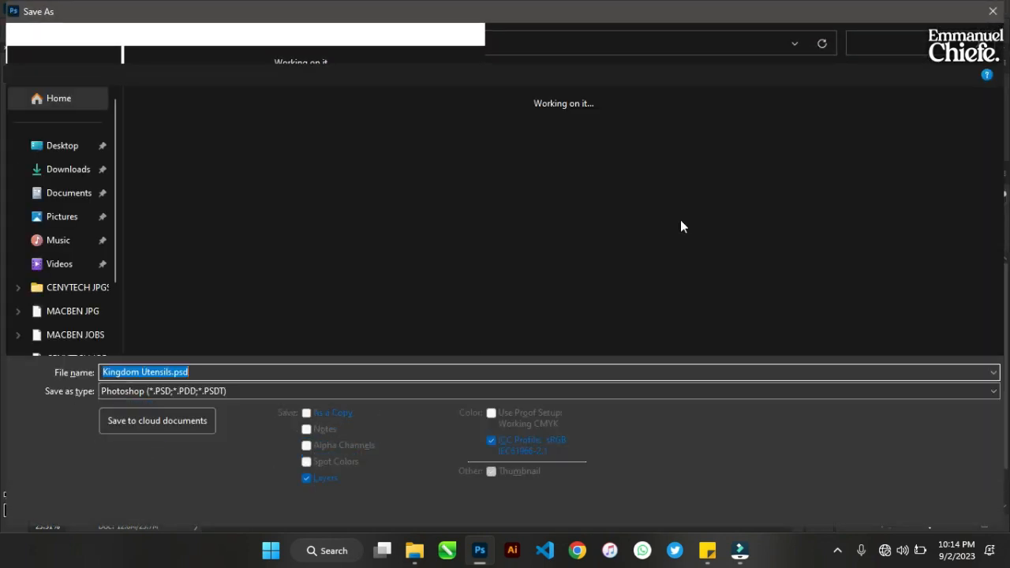
- Save the flyer to the Desktop as Kingdom Utensils.psd and close the medium-shot-male-flight-attendant-posing.psd document
{"action": "left_click", "coordinate": [65, 147]}
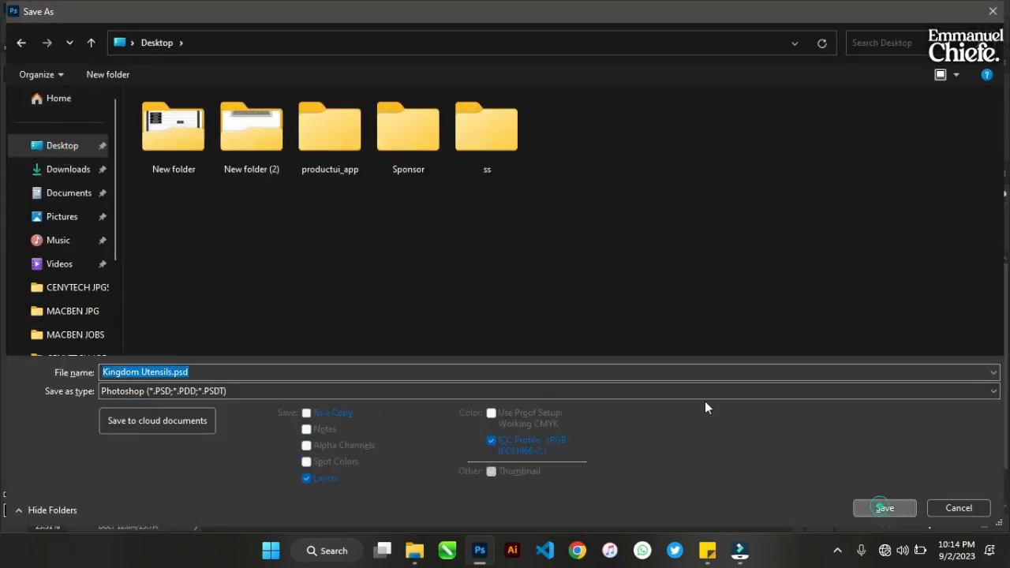
{"action": "left_click", "coordinate": [881, 511]}
{"action": "left_click", "coordinate": [663, 142]}
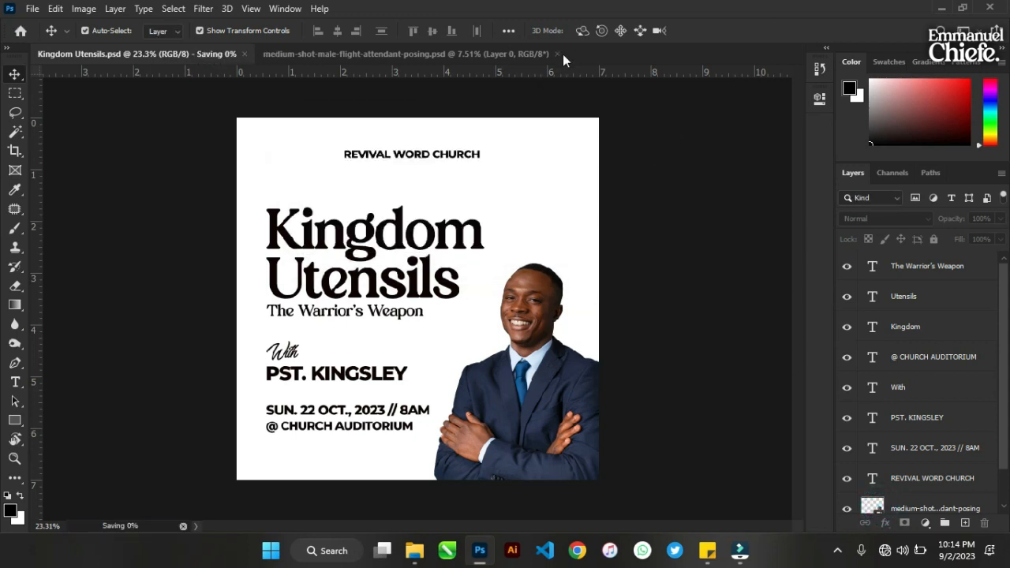
{"action": "left_click", "coordinate": [557, 53]}
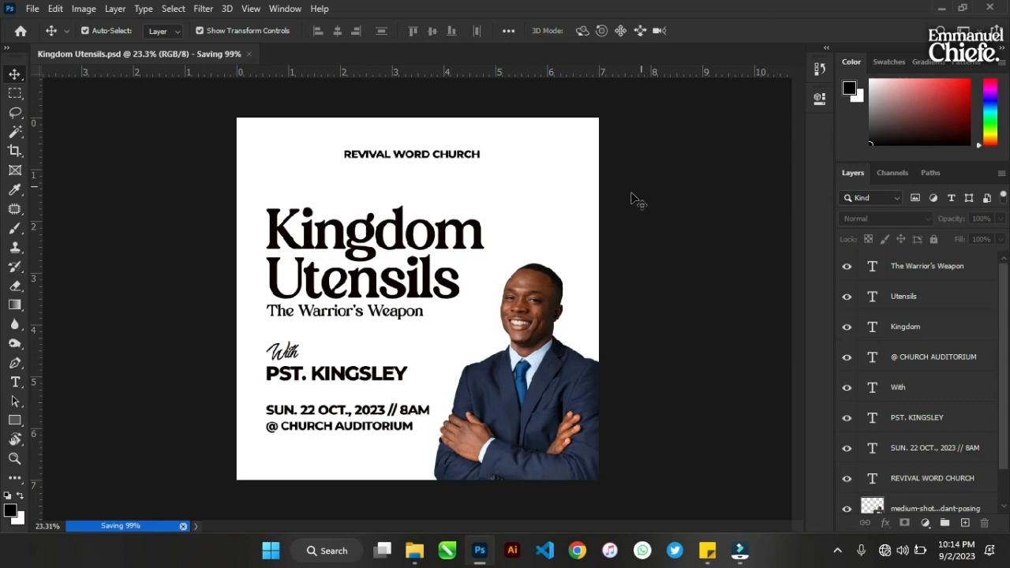
- Place the red hands-and-stadium, sword-and-shield, red ring and IMG_1157 images from the Background folder's "New folder" into the flyer
{"action": "mouse_move", "coordinate": [408, 552]}
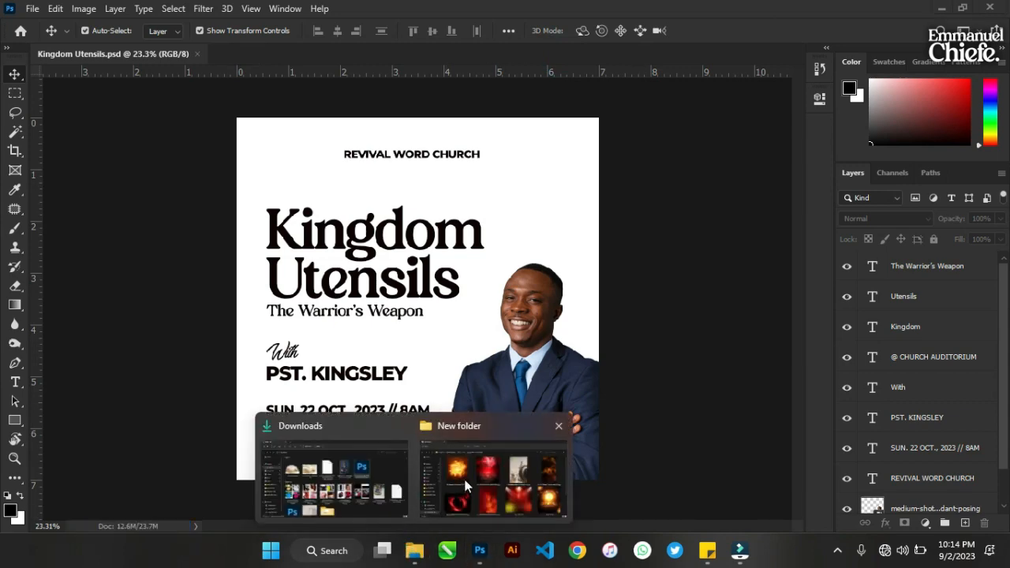
{"action": "left_click", "coordinate": [463, 475]}
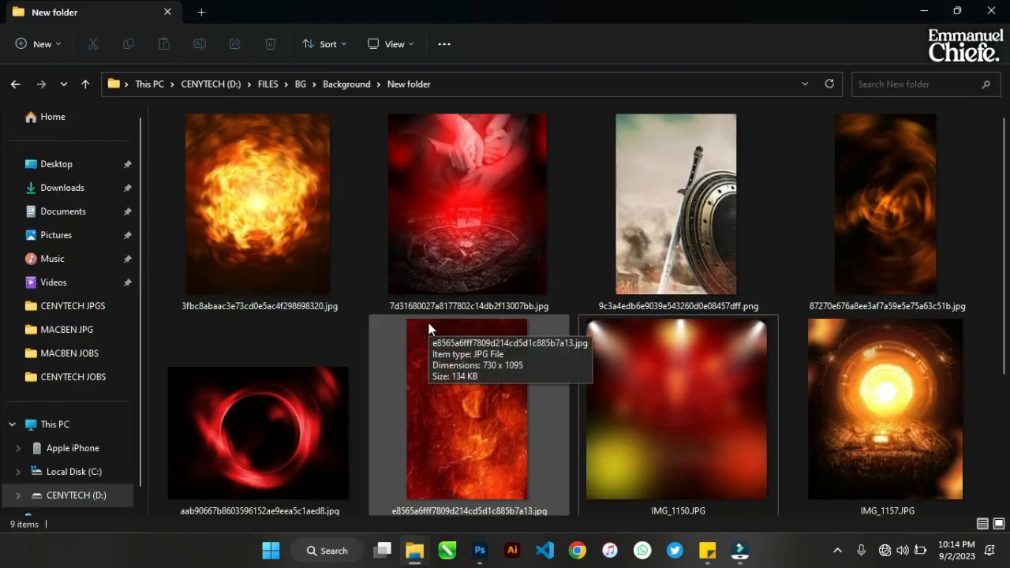
{"action": "left_click", "coordinate": [463, 206]}
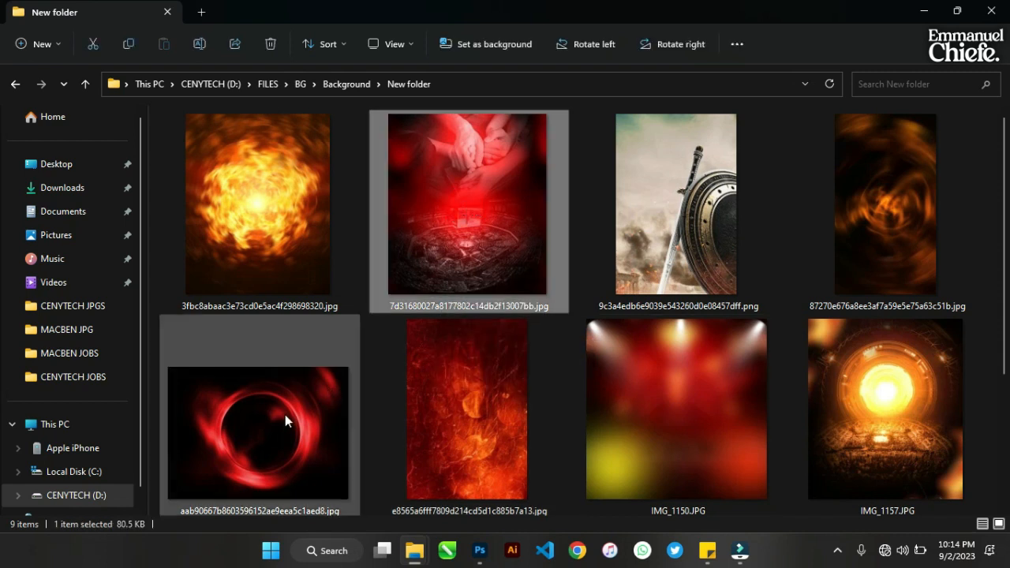
{"action": "left_click", "coordinate": [252, 448], "text": "ctrl"}
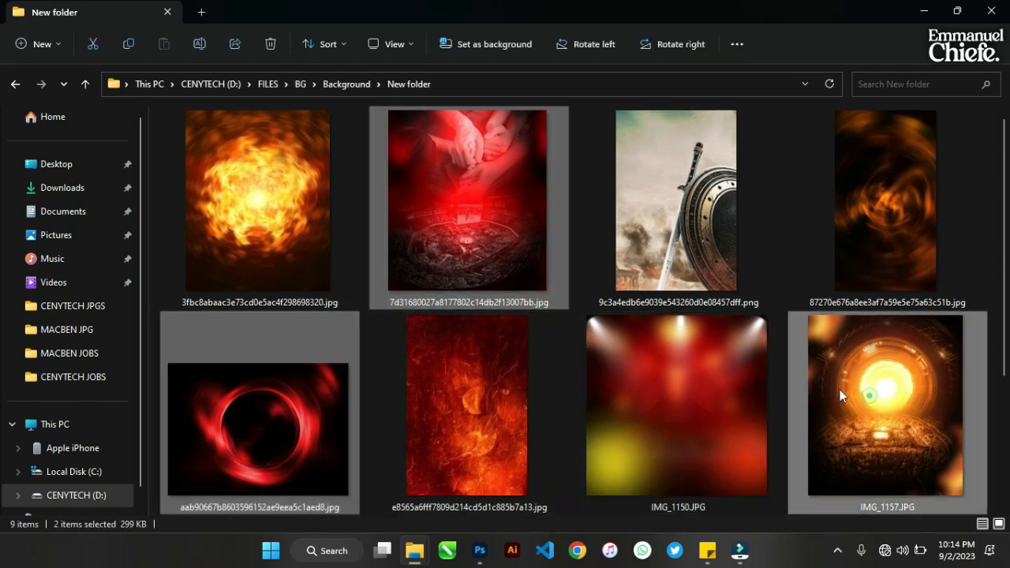
{"action": "left_click", "coordinate": [872, 393], "text": "ctrl"}
{"action": "left_click", "coordinate": [620, 205], "text": "ctrl"}
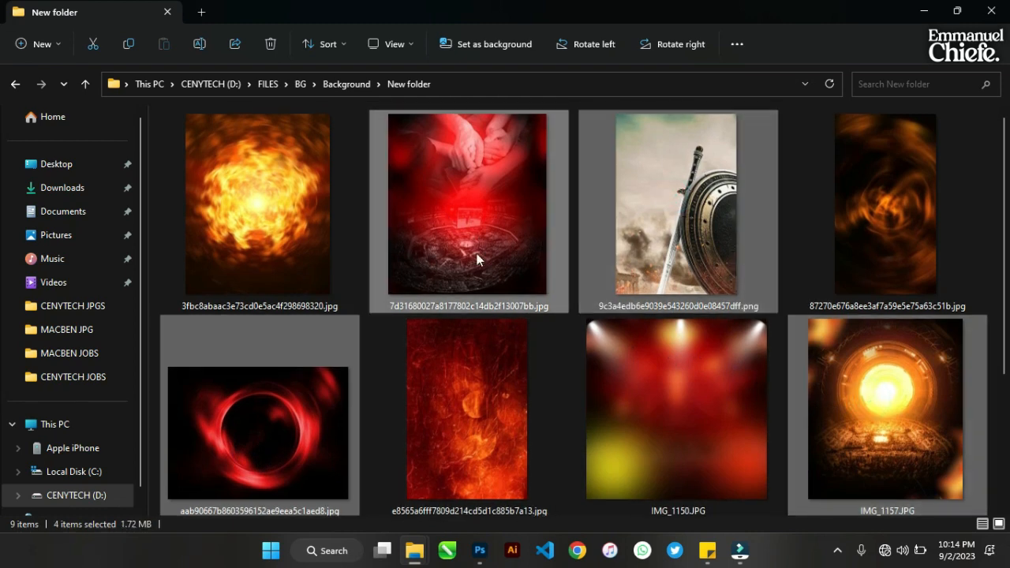
{"action": "left_click_drag", "start_coordinate": [473, 236], "coordinate": [419, 292]}
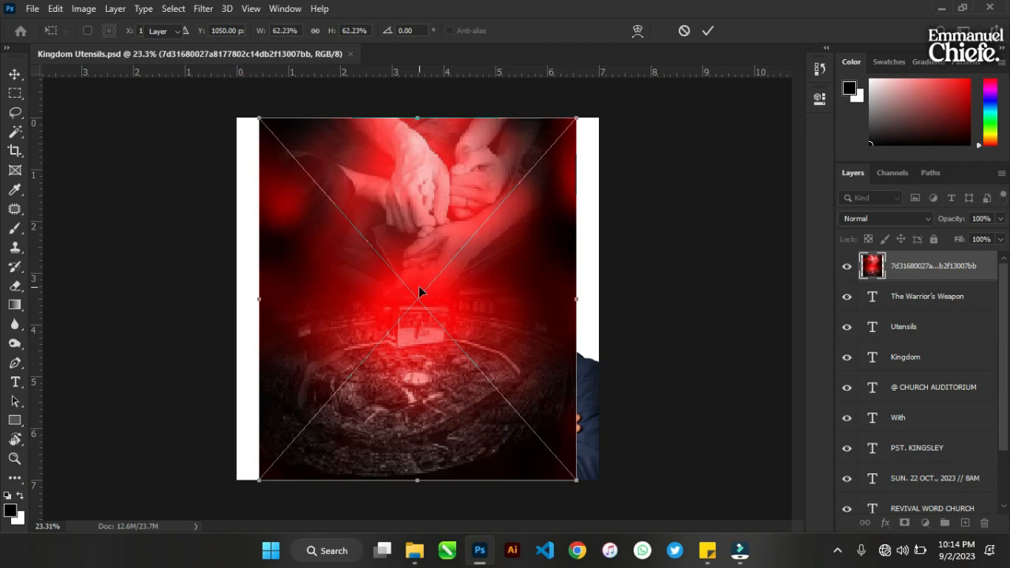
{"action": "key", "text": "Return"}
{"action": "key", "text": "Return"}
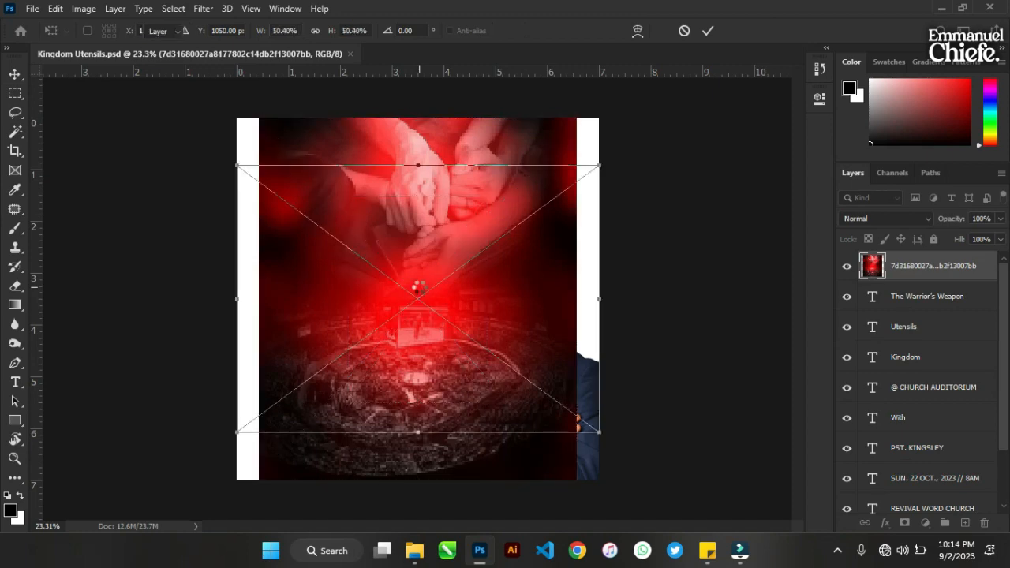
{"action": "key", "text": "Return"}
{"action": "key", "text": "Return"}
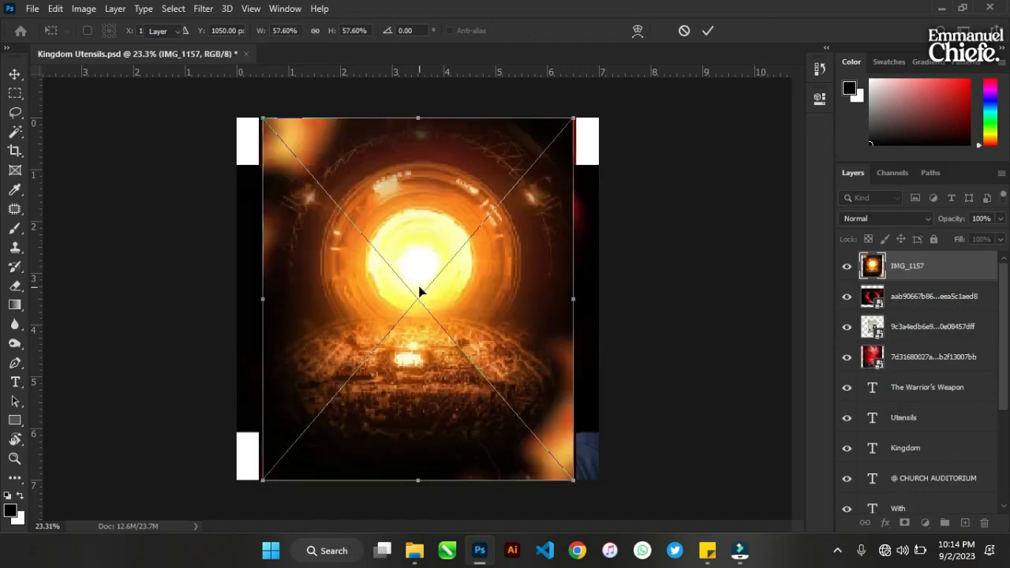
{"action": "key", "text": "Return"}
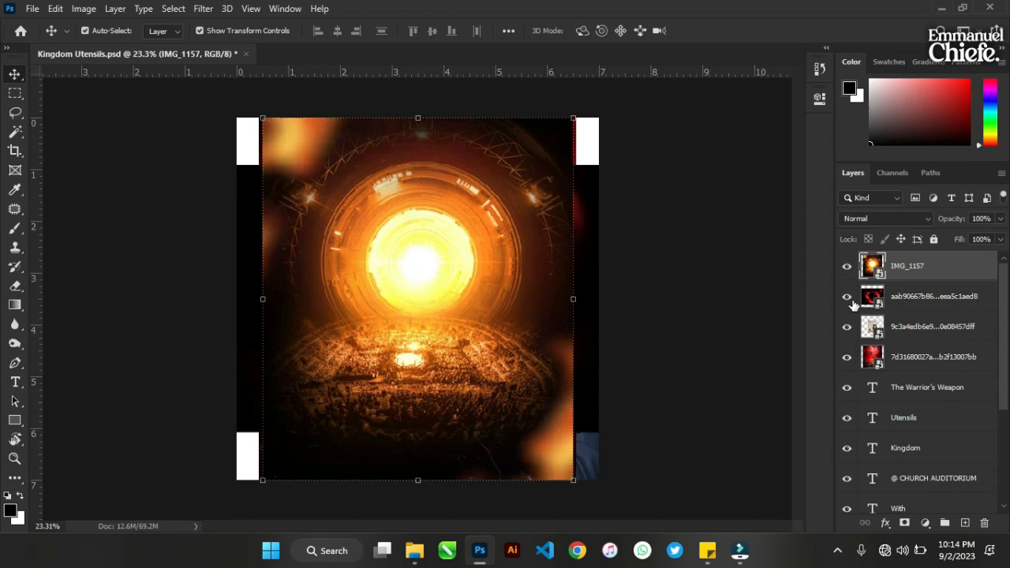
- Hide the four placed images, leaving only the red hands-and-stadium image visible
{"action": "left_click", "coordinate": [849, 358]}
{"action": "left_click", "coordinate": [846, 266]}
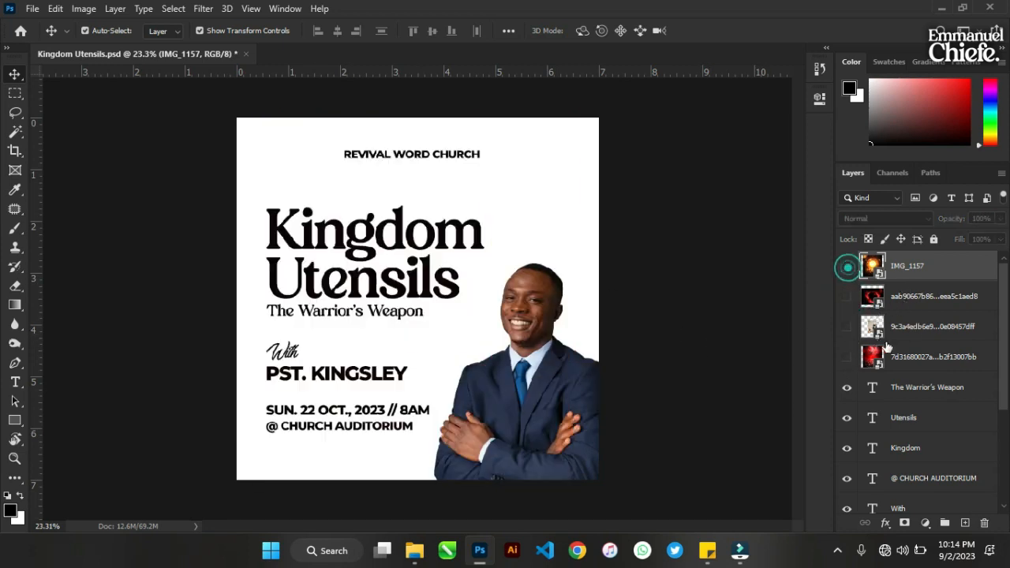
{"action": "left_click", "coordinate": [899, 357]}
{"action": "left_click", "coordinate": [846, 357]}
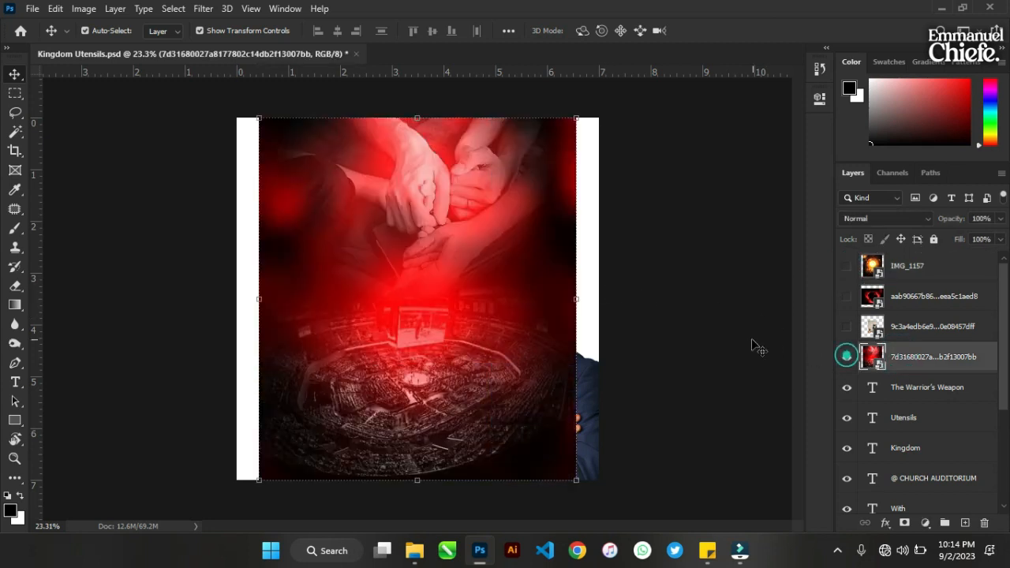
- Select all four placed image layers and move them beneath the man's photo, directly above the Background layer
{"action": "left_click", "coordinate": [919, 268]}
{"action": "left_click", "coordinate": [923, 325], "text": "shift"}
{"action": "left_click", "coordinate": [930, 354], "text": "shift"}
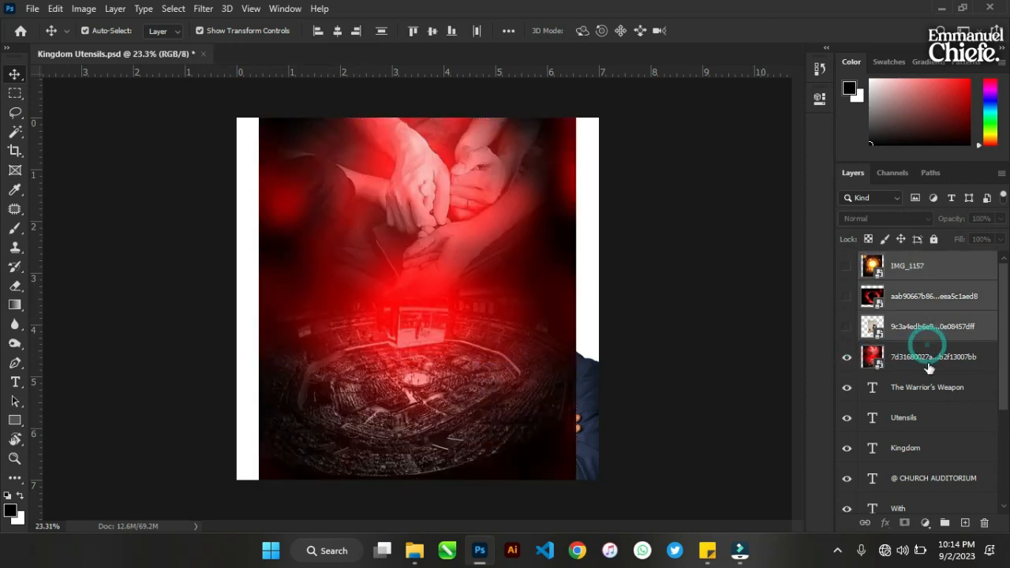
{"action": "left_click_drag", "start_coordinate": [923, 322], "coordinate": [915, 494]}
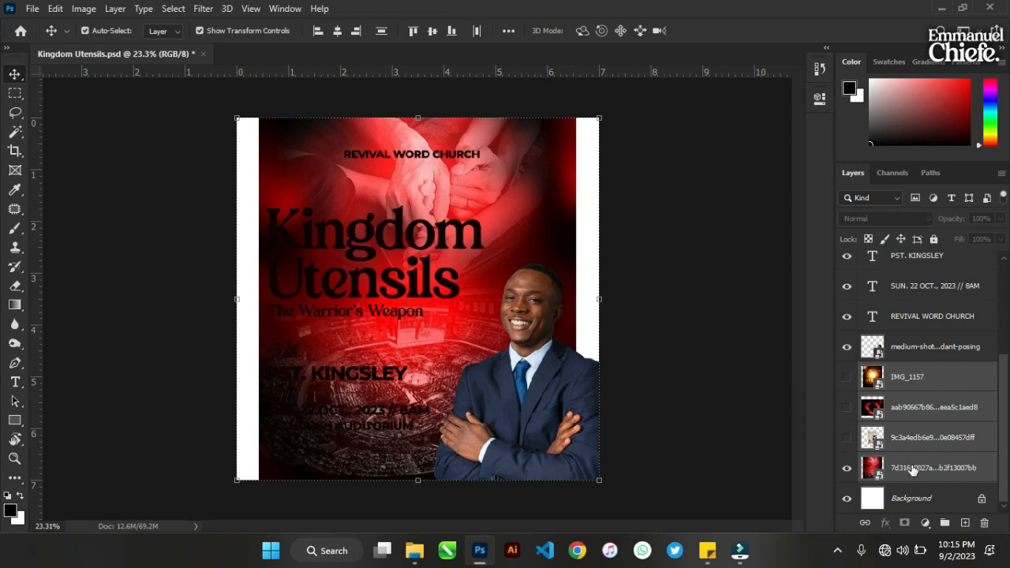
- Scale the red hands-and-stadium image to 72.65% from its centre so it covers the full canvas width
{"action": "left_click", "coordinate": [913, 470]}
{"action": "scroll", "coordinate": [550, 171], "scroll_direction": "down", "scroll_amount": 2}
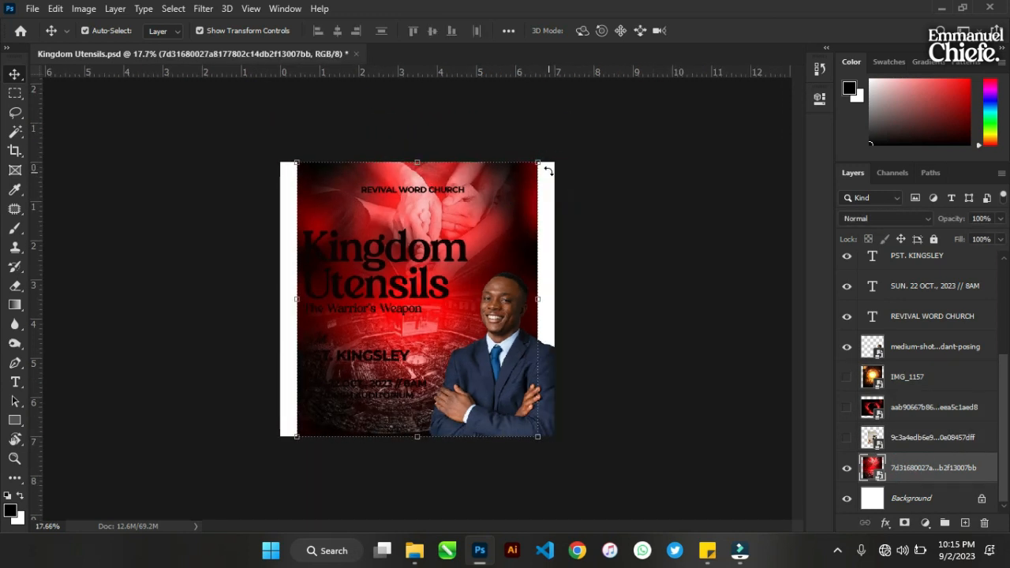
{"action": "left_click_drag", "start_coordinate": [537, 162], "coordinate": [558, 139]}
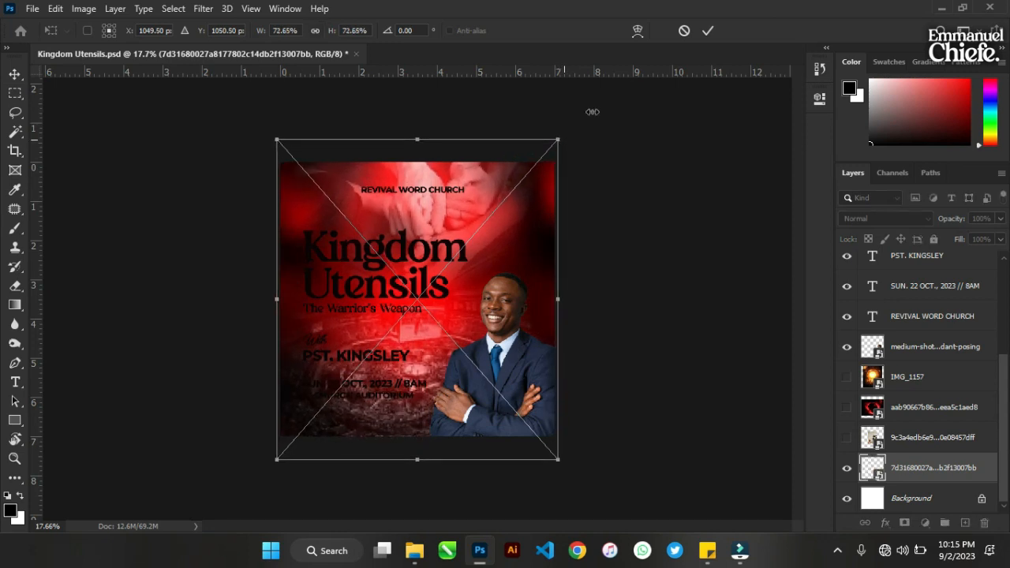
{"action": "left_click", "coordinate": [709, 32]}
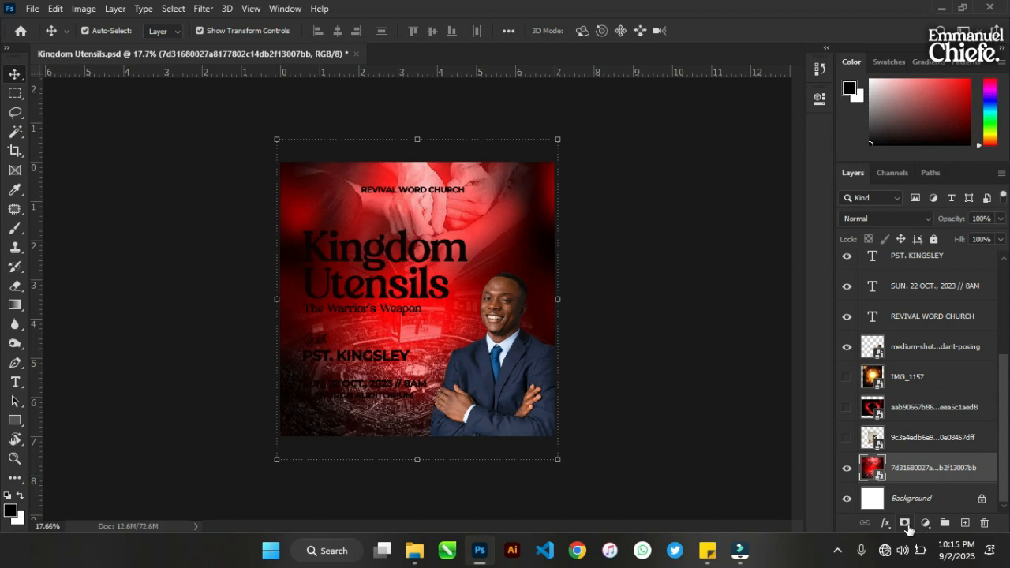
- Add a layer mask to the red image and paint it with a soft 800 px black brush across the hands area
{"action": "left_click", "coordinate": [905, 523]}
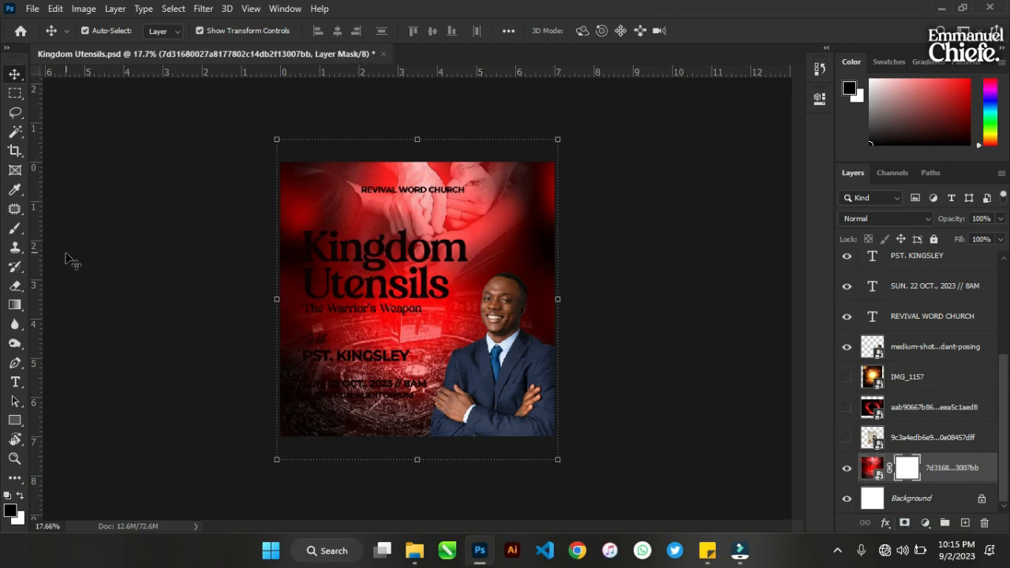
{"action": "key", "text": "b"}
{"action": "mouse_move", "coordinate": [300, 202]}
{"action": "left_mouse_down"}
{"action": "mouse_move", "coordinate": [459, 240]}
{"action": "mouse_move", "coordinate": [515, 235]}
{"action": "mouse_move", "coordinate": [605, 205]}
{"action": "mouse_move", "coordinate": [495, 211]}
{"action": "left_mouse_up"}
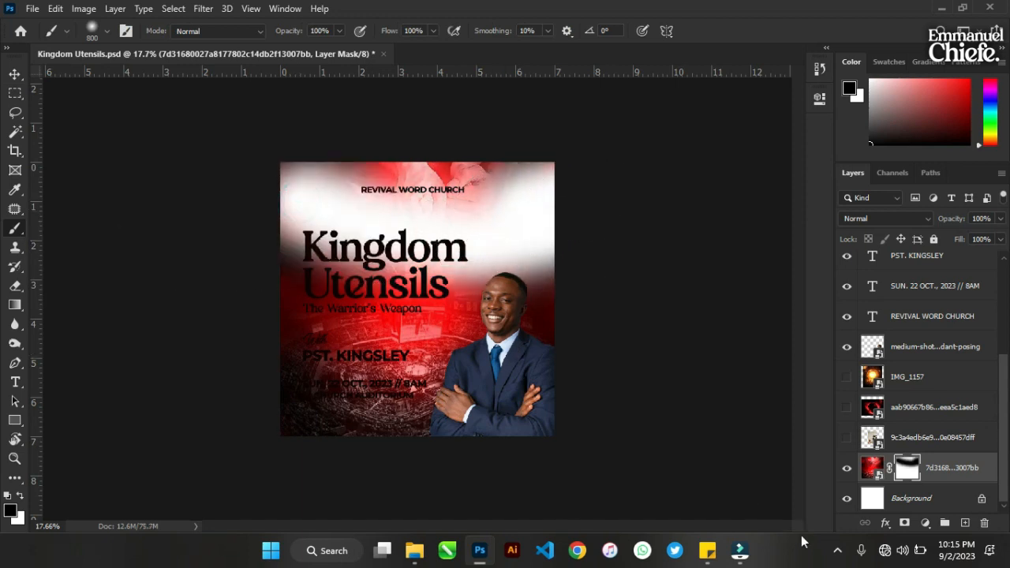
- Fill the Background layer with black and paint the red image's mask to hide its upper half, leaving the stadium
{"action": "left_click", "coordinate": [939, 505]}
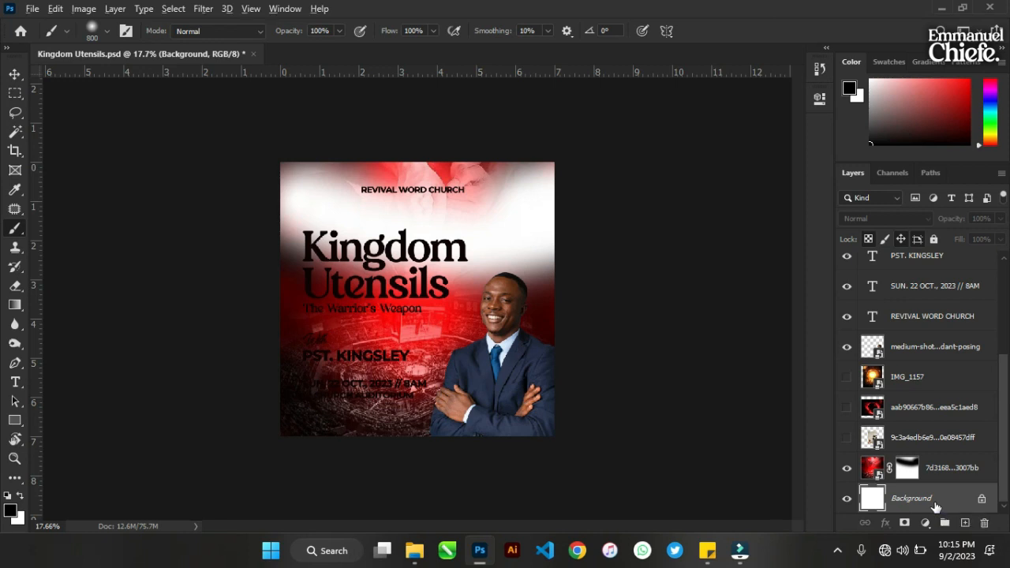
{"action": "key", "text": "alt+BackSpace"}
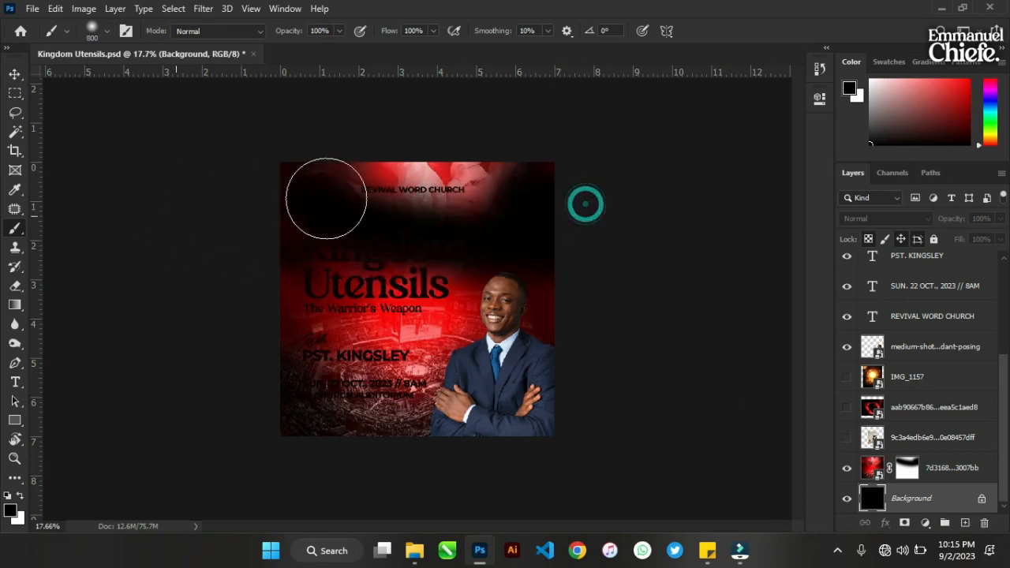
{"action": "left_click", "coordinate": [908, 473]}
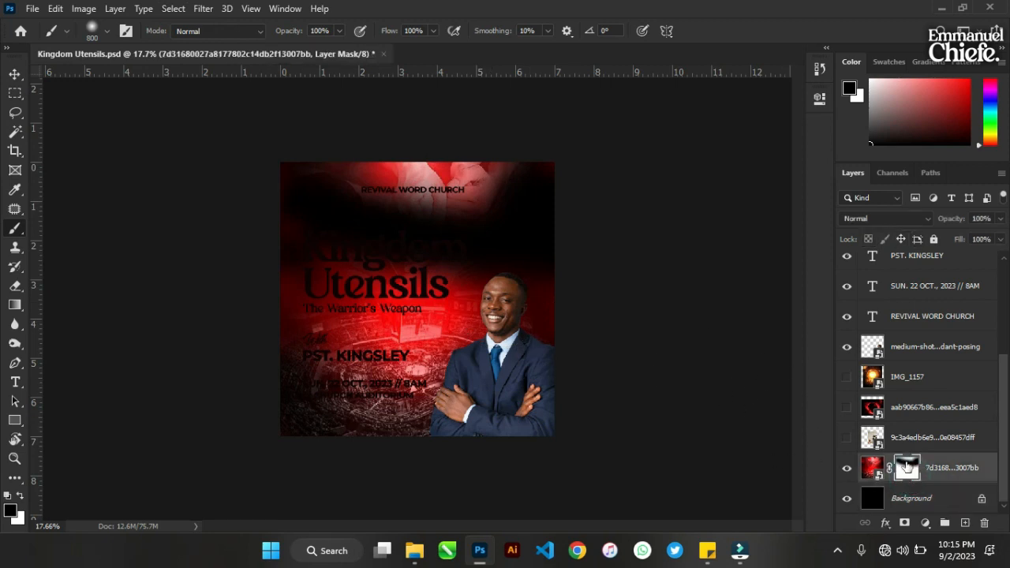
{"action": "mouse_move", "coordinate": [427, 221]}
{"action": "left_mouse_down"}
{"action": "mouse_move", "coordinate": [559, 207]}
{"action": "mouse_move", "coordinate": [284, 182]}
{"action": "mouse_move", "coordinate": [461, 176]}
{"action": "mouse_move", "coordinate": [246, 234]}
{"action": "mouse_move", "coordinate": [443, 271]}
{"action": "mouse_move", "coordinate": [545, 256]}
{"action": "mouse_move", "coordinate": [371, 267]}
{"action": "mouse_move", "coordinate": [344, 257]}
{"action": "mouse_move", "coordinate": [254, 282]}
{"action": "left_mouse_up"}
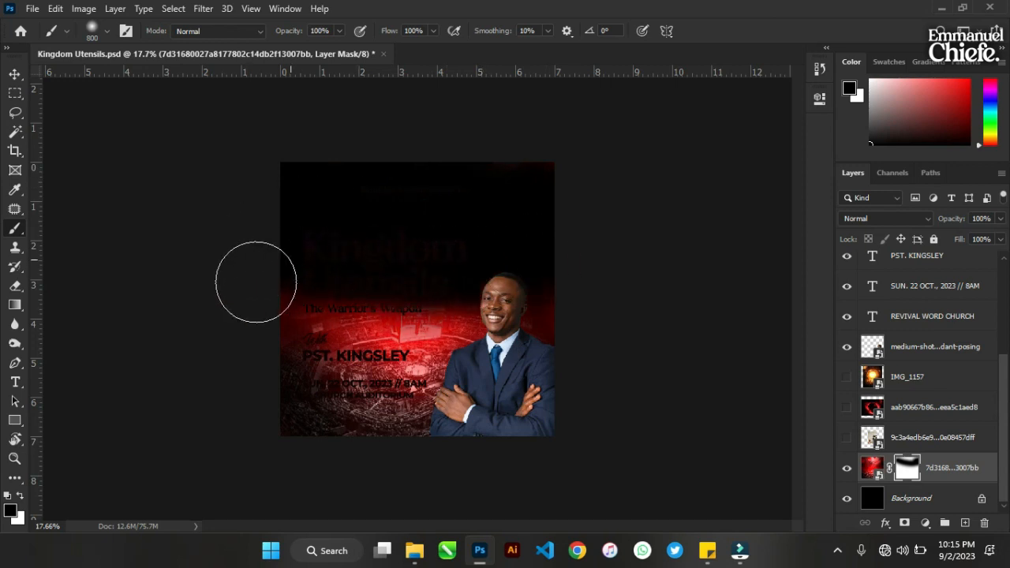
{"action": "mouse_move", "coordinate": [555, 250]}
{"action": "left_mouse_down"}
{"action": "mouse_move", "coordinate": [580, 233]}
{"action": "mouse_move", "coordinate": [571, 180]}
{"action": "left_mouse_up"}
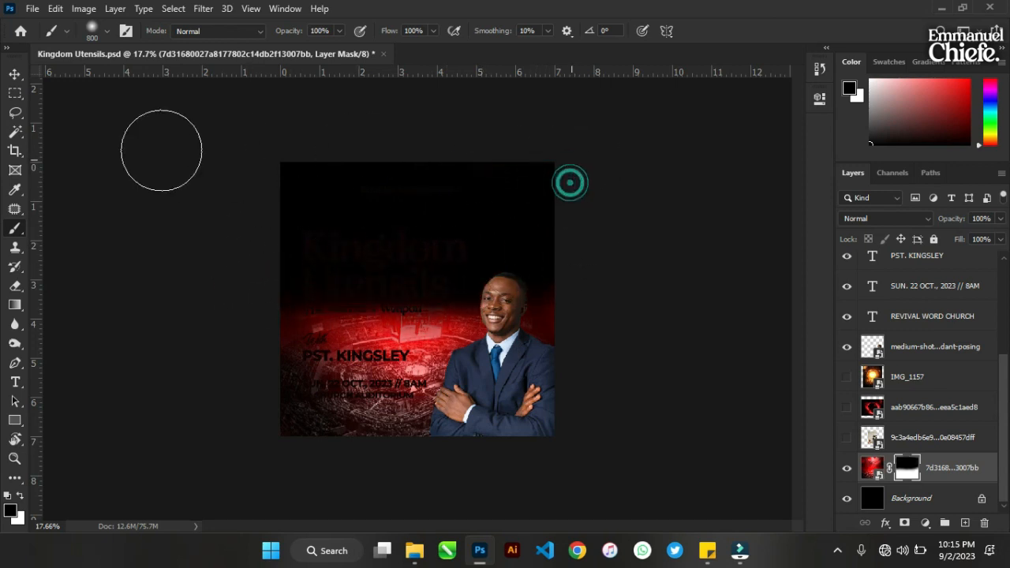
- Paint the red image's mask white over the hands to reveal them, and paint it black again to hide them
{"action": "left_click", "coordinate": [15, 74]}
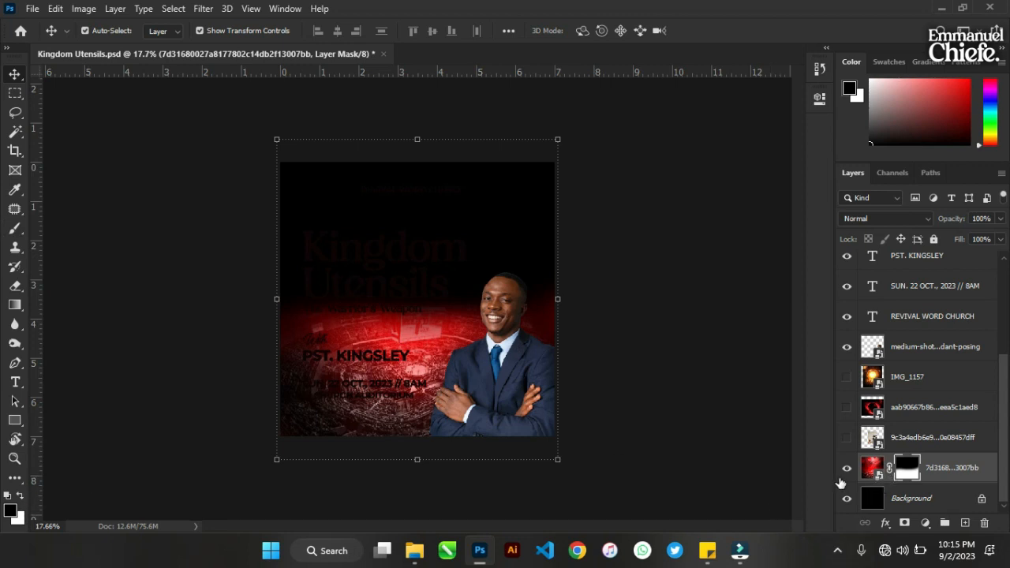
{"action": "left_click", "coordinate": [20, 498]}
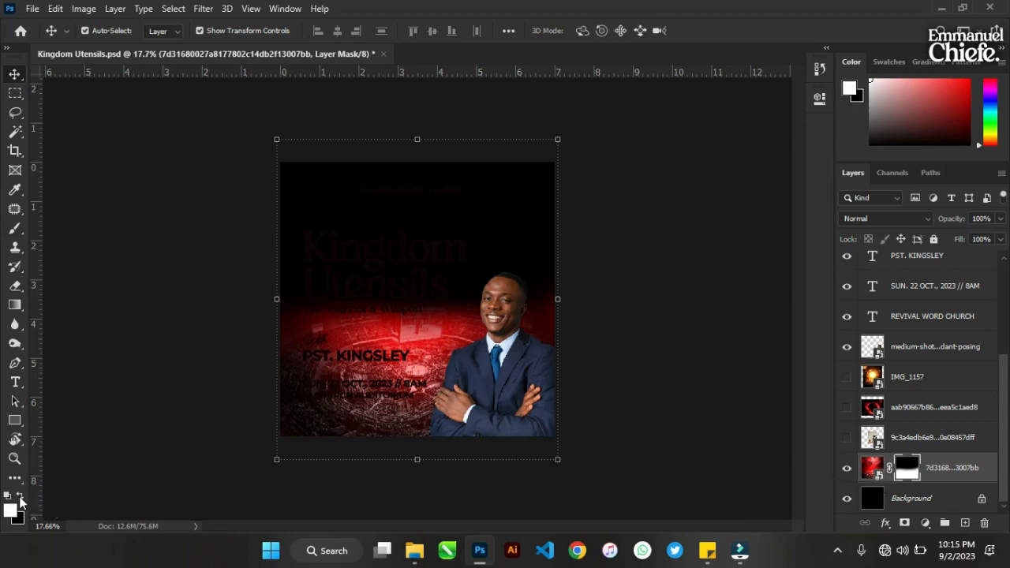
{"action": "left_click", "coordinate": [15, 228]}
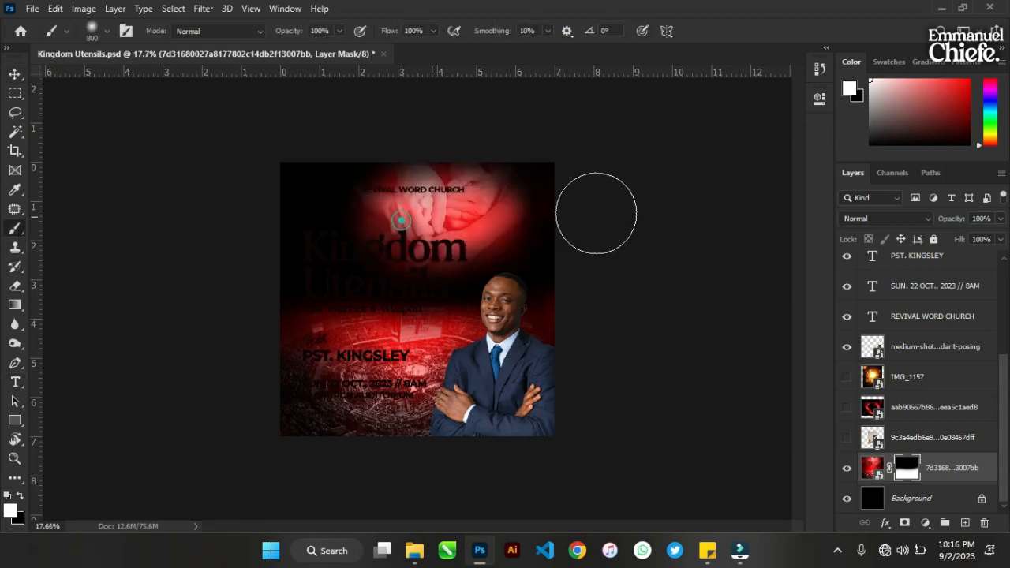
{"action": "mouse_move", "coordinate": [401, 220]}
{"action": "left_mouse_down"}
{"action": "mouse_move", "coordinate": [595, 214]}
{"action": "mouse_move", "coordinate": [367, 232]}
{"action": "mouse_move", "coordinate": [326, 198]}
{"action": "mouse_move", "coordinate": [334, 219]}
{"action": "left_mouse_up"}
{"action": "left_click", "coordinate": [20, 495]}
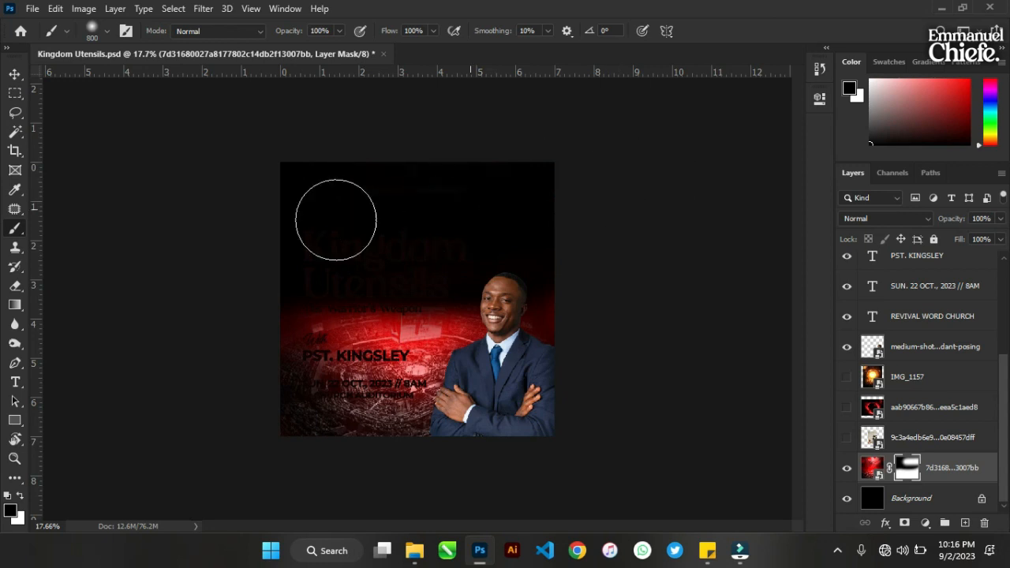
{"action": "left_click", "coordinate": [15, 75]}
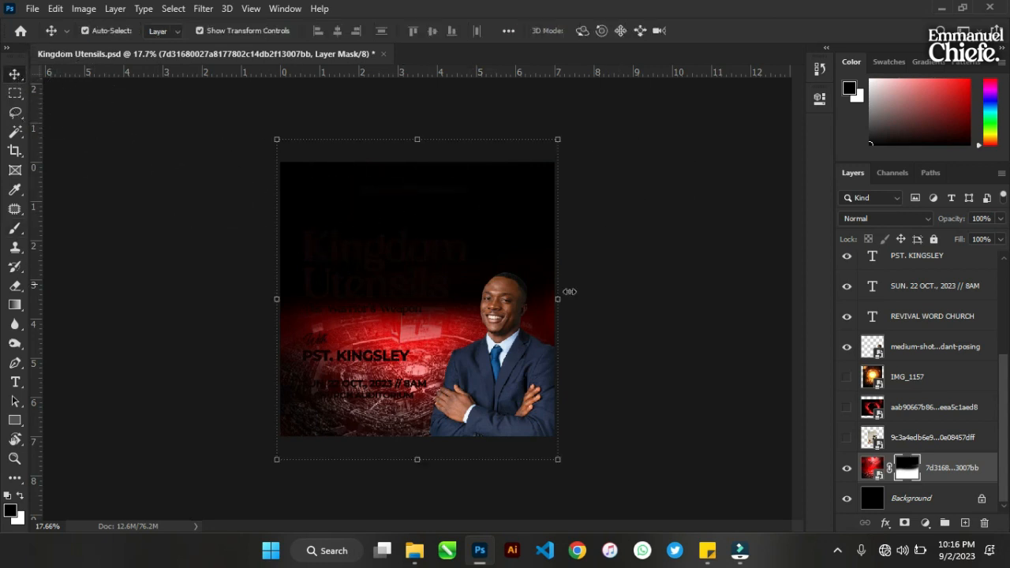
- Show the IMG_1157 glowing-circle image and scale it to 79.39% around its centre so it covers the whole canvas
{"action": "left_click", "coordinate": [842, 378]}
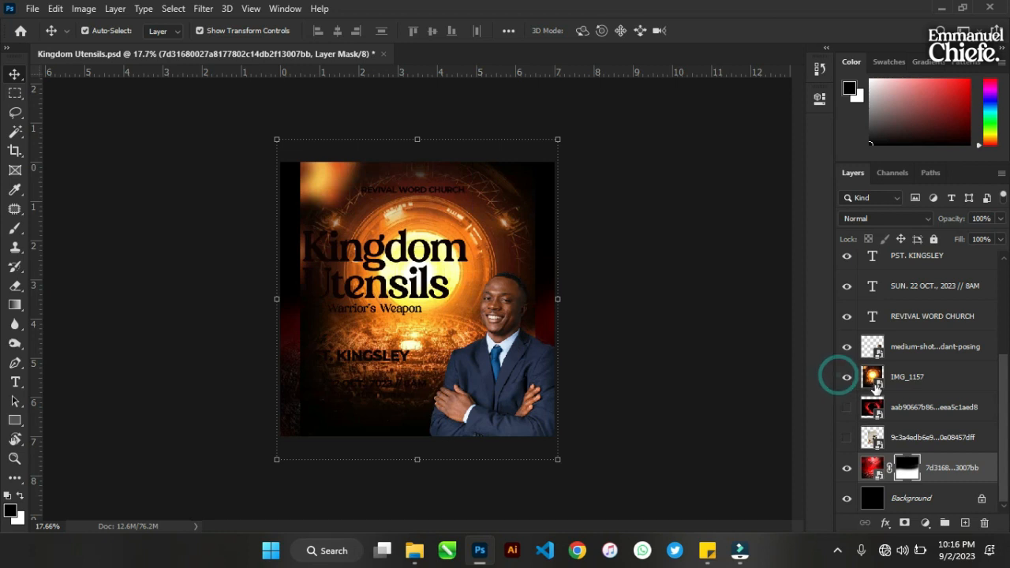
{"action": "left_click", "coordinate": [917, 377]}
{"action": "key", "text": "ctrl+t"}
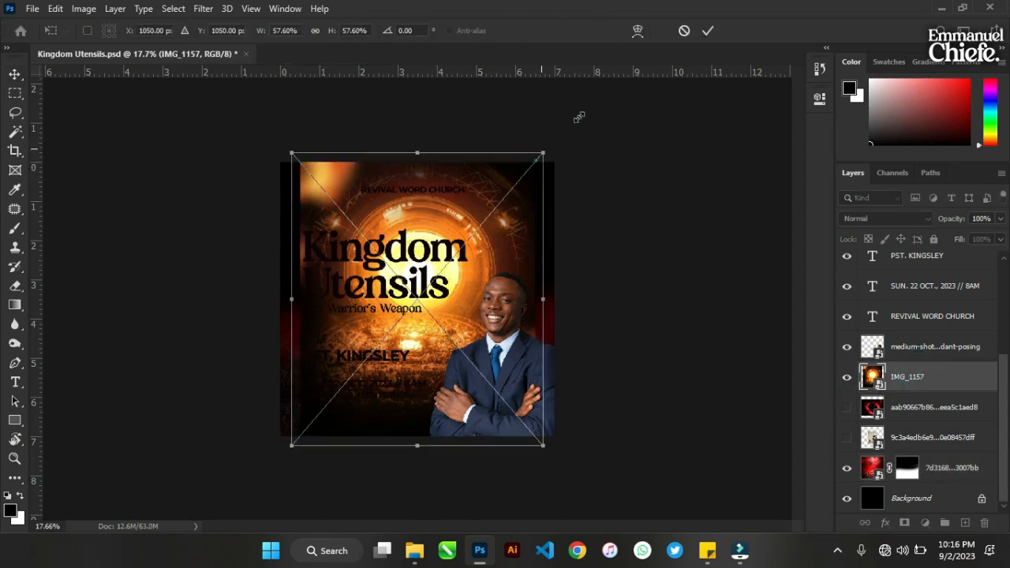
{"action": "left_click_drag", "start_coordinate": [543, 152], "coordinate": [580, 110]}
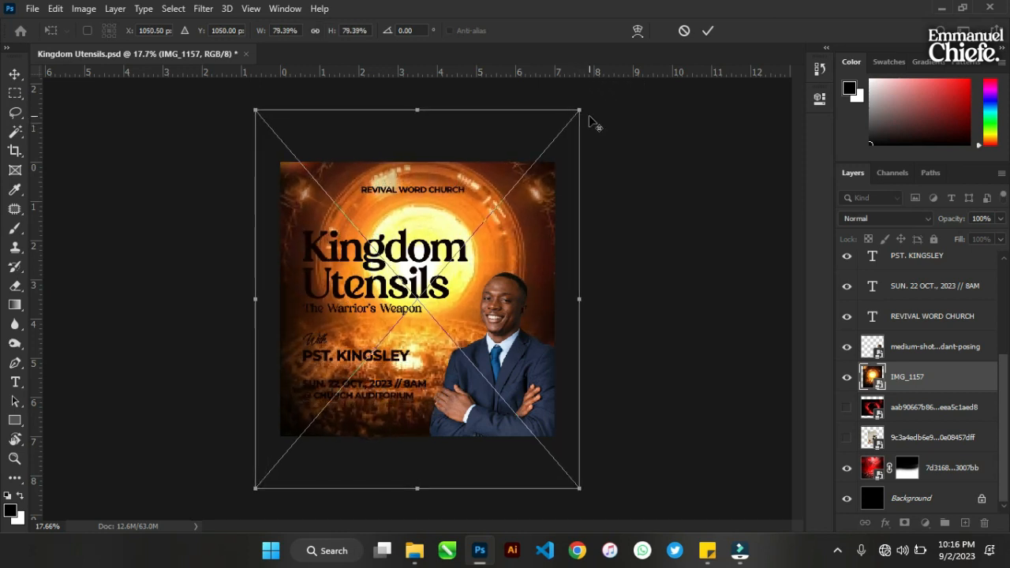
{"action": "left_click", "coordinate": [710, 31]}
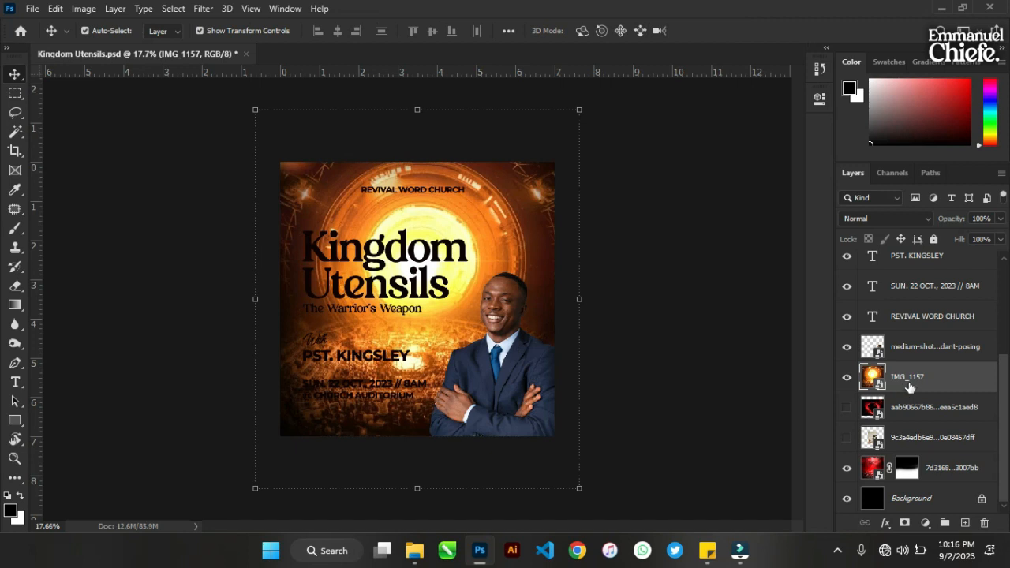
- Move the IMG_1157 layer directly above the Background layer and reduce the red stadium image's opacity to 36%
{"action": "left_click_drag", "start_coordinate": [909, 385], "coordinate": [917, 482]}
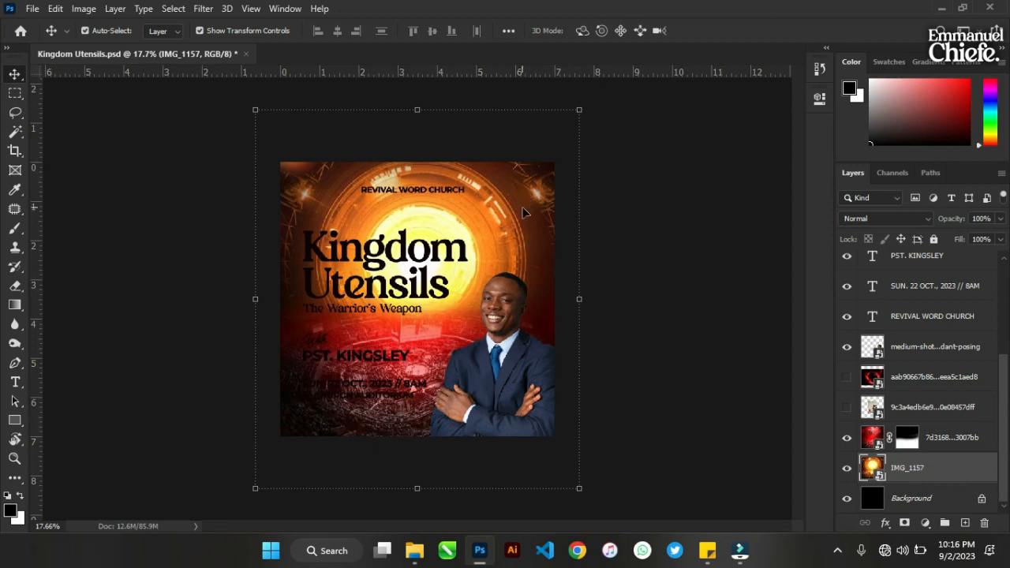
{"action": "mouse_move", "coordinate": [522, 207]}
{"action": "left_mouse_down"}
{"action": "mouse_move", "coordinate": [523, 196]}
{"action": "mouse_move", "coordinate": [519, 207]}
{"action": "left_mouse_up"}
{"action": "left_click", "coordinate": [687, 308]}
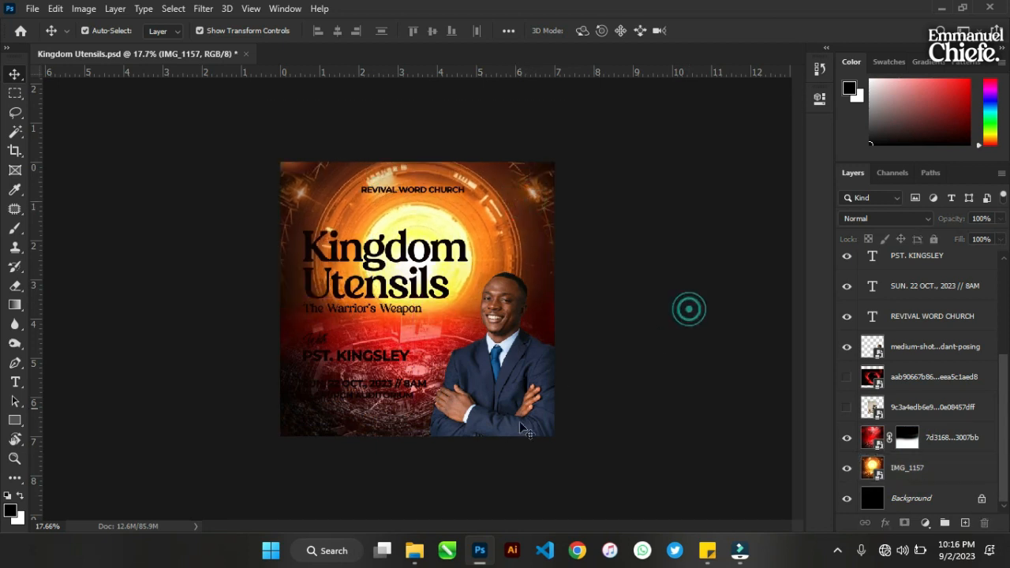
{"action": "left_click", "coordinate": [388, 426]}
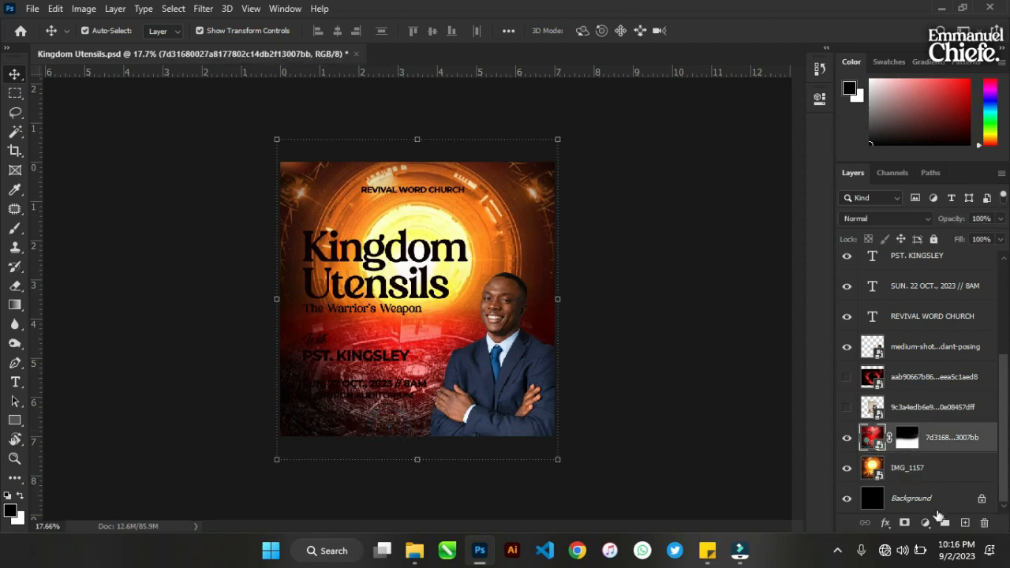
{"action": "left_click", "coordinate": [1000, 219]}
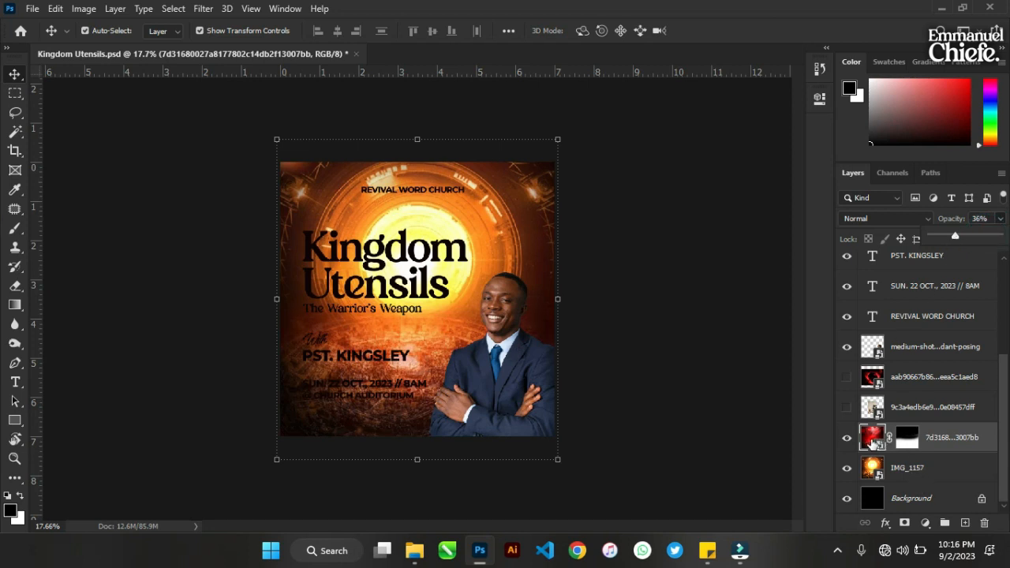
- Add a layer mask to IMG_1157, keep the red image aligned with the canvas, and make the new mask active
{"action": "left_click", "coordinate": [875, 468]}
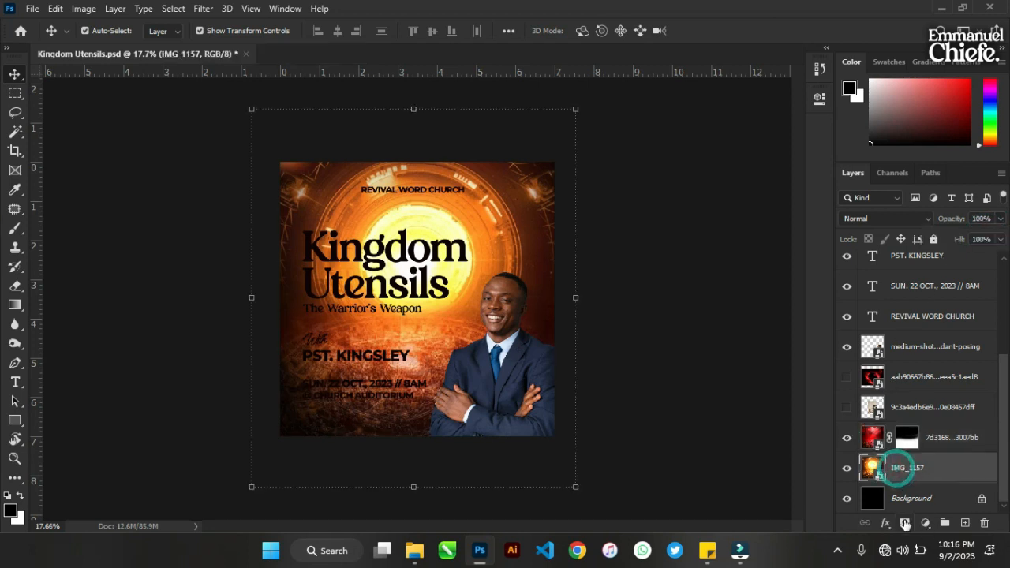
{"action": "left_click", "coordinate": [904, 522]}
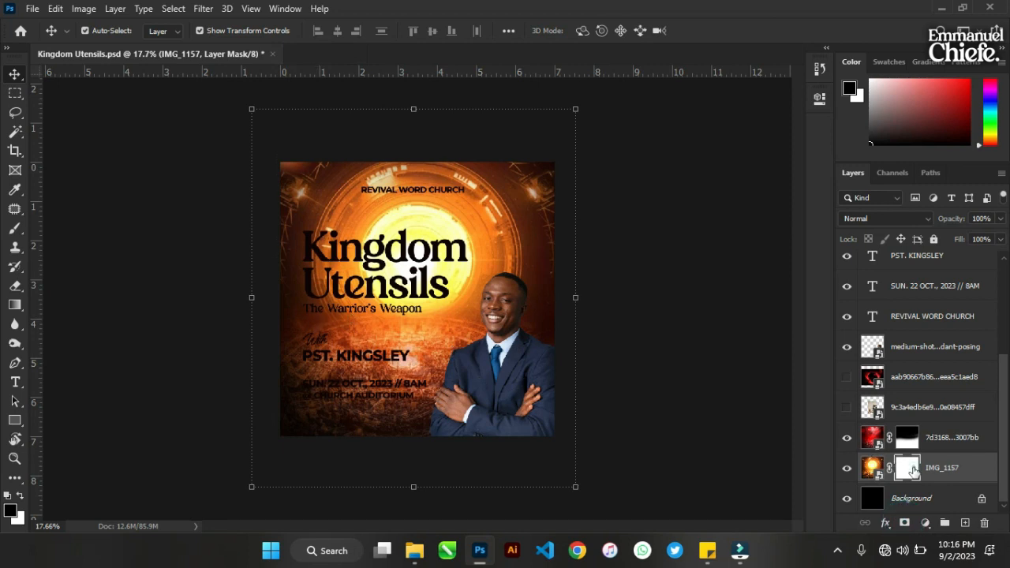
{"action": "left_click", "coordinate": [426, 409]}
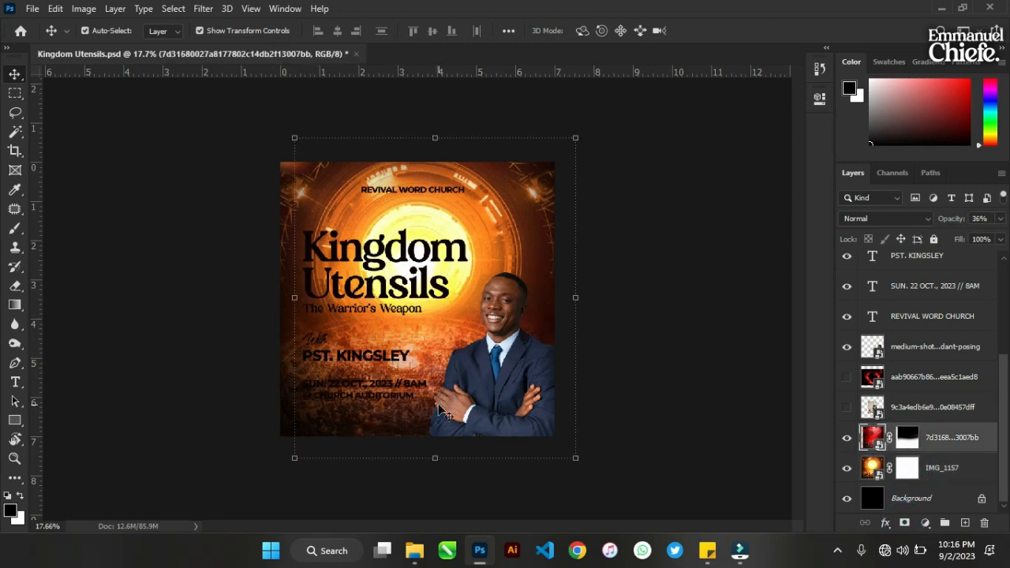
{"action": "left_click_drag", "start_coordinate": [442, 410], "coordinate": [423, 410]}
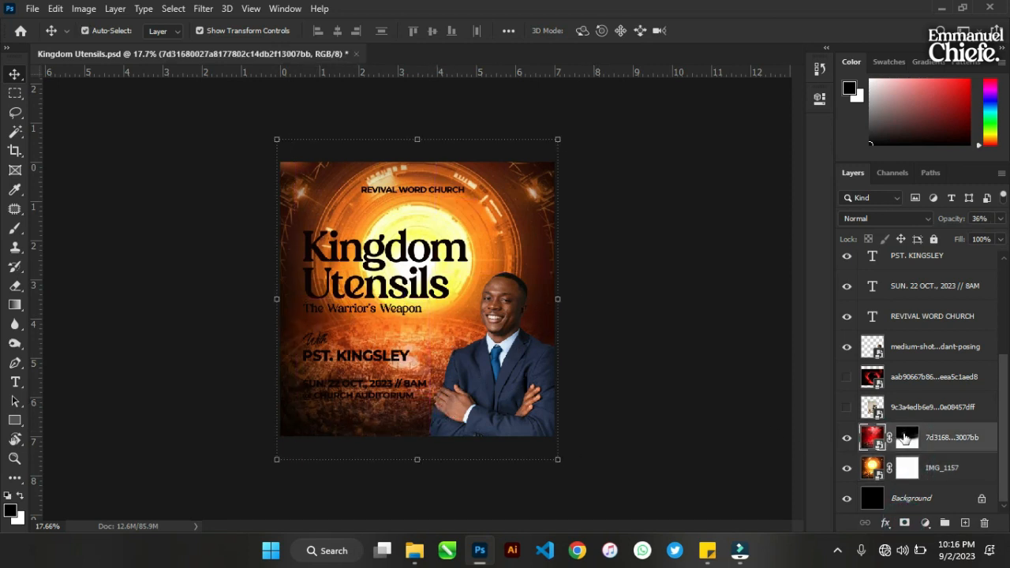
{"action": "left_click", "coordinate": [905, 439]}
{"action": "left_click", "coordinate": [907, 470]}
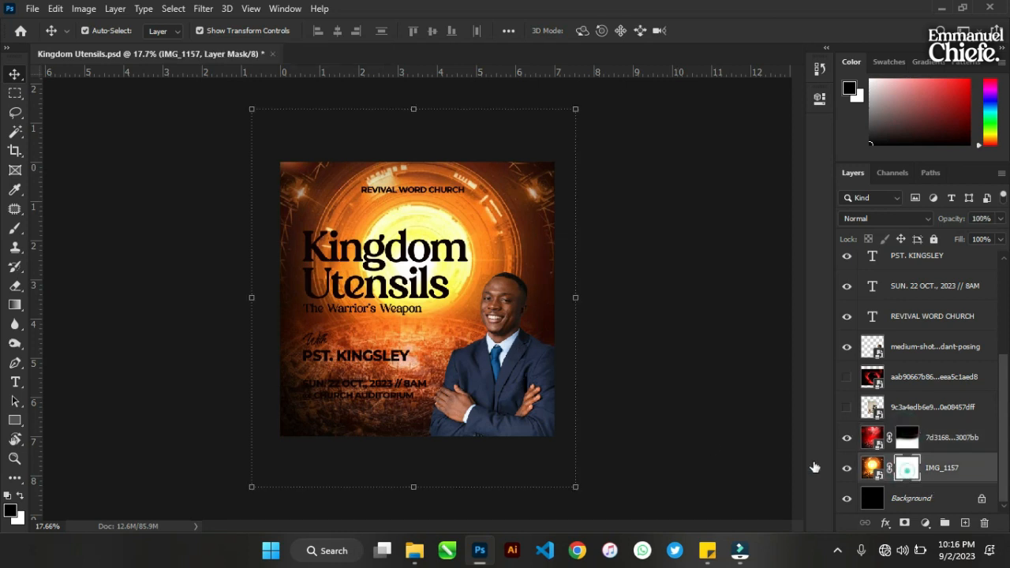
- Paint IMG_1157's mask black across the lower part of the canvas with a soft brush enlarged to 1200 px
{"action": "key", "text": "b"}
{"action": "mouse_move", "coordinate": [577, 402]}
{"action": "left_mouse_down"}
{"action": "mouse_move", "coordinate": [368, 419]}
{"action": "mouse_move", "coordinate": [273, 415]}
{"action": "mouse_move", "coordinate": [577, 369]}
{"action": "mouse_move", "coordinate": [477, 374]}
{"action": "mouse_move", "coordinate": [293, 429]}
{"action": "mouse_move", "coordinate": [293, 383]}
{"action": "left_mouse_up"}
{"action": "key", "text": "]"}
{"action": "key", "text": "]"}
{"action": "key", "text": "]"}
{"action": "key", "text": "]"}
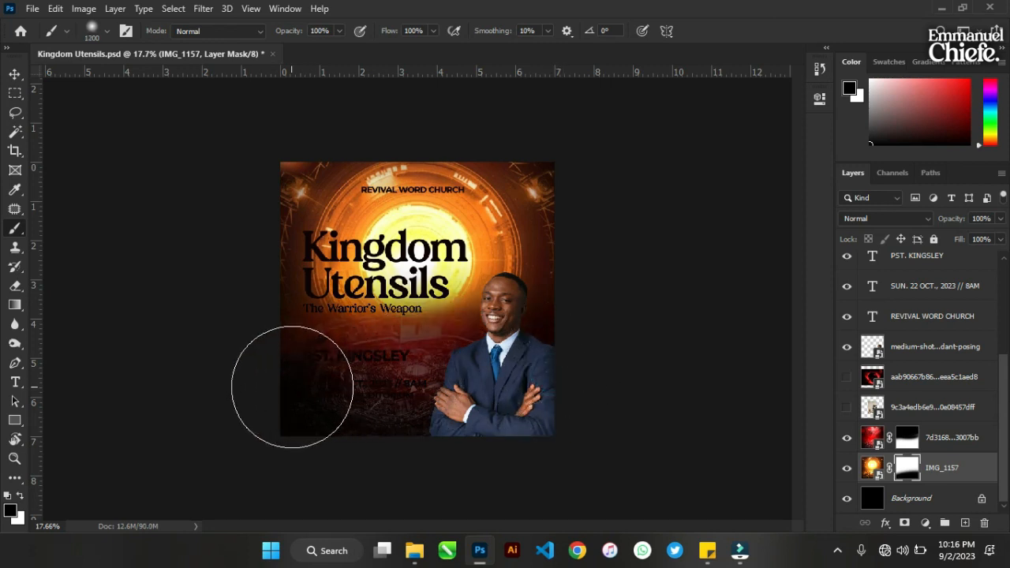
{"action": "left_click", "coordinate": [14, 77]}
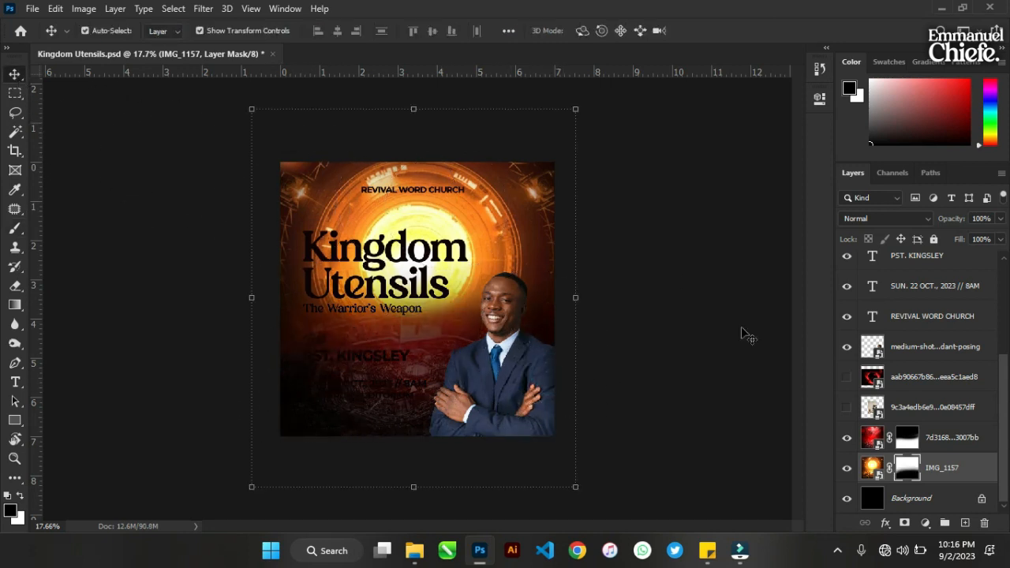
- Show the sword-and-shield image, scale it to 137.63% and place it in the canvas's upper-right area behind the man
{"action": "left_click", "coordinate": [847, 407]}
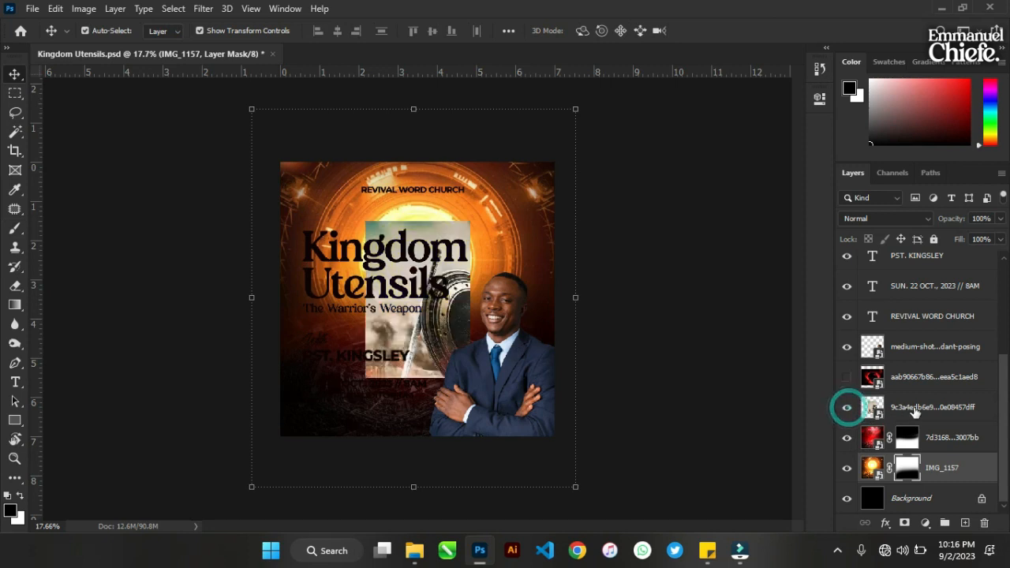
{"action": "left_click", "coordinate": [908, 407]}
{"action": "left_click_drag", "start_coordinate": [458, 231], "coordinate": [575, 144]}
{"action": "left_click_drag", "start_coordinate": [498, 202], "coordinate": [479, 201]}
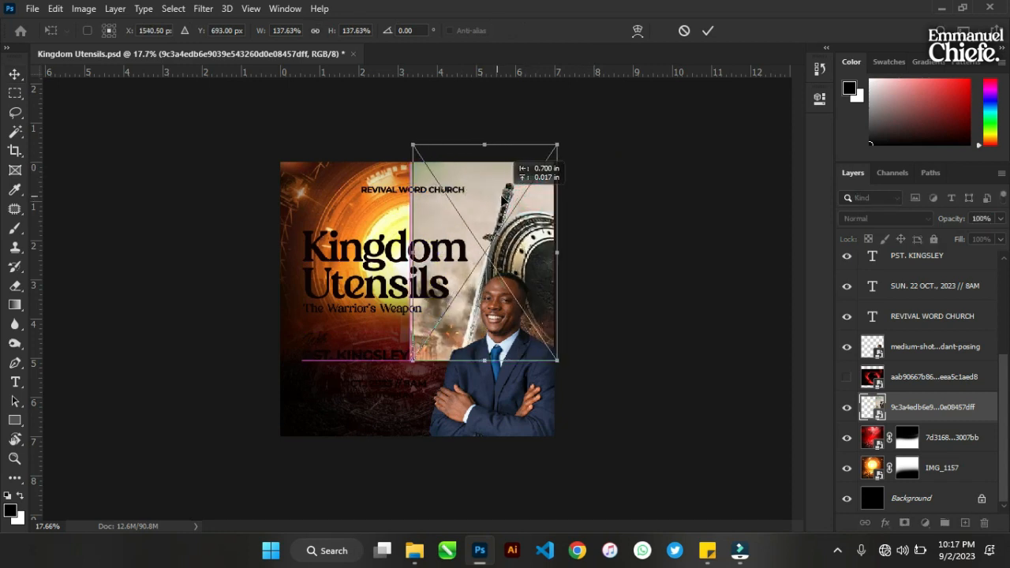
{"action": "left_click", "coordinate": [708, 31]}
- Set the sword-and-shield image's blend mode to Hard Light
{"action": "left_click", "coordinate": [880, 217]}
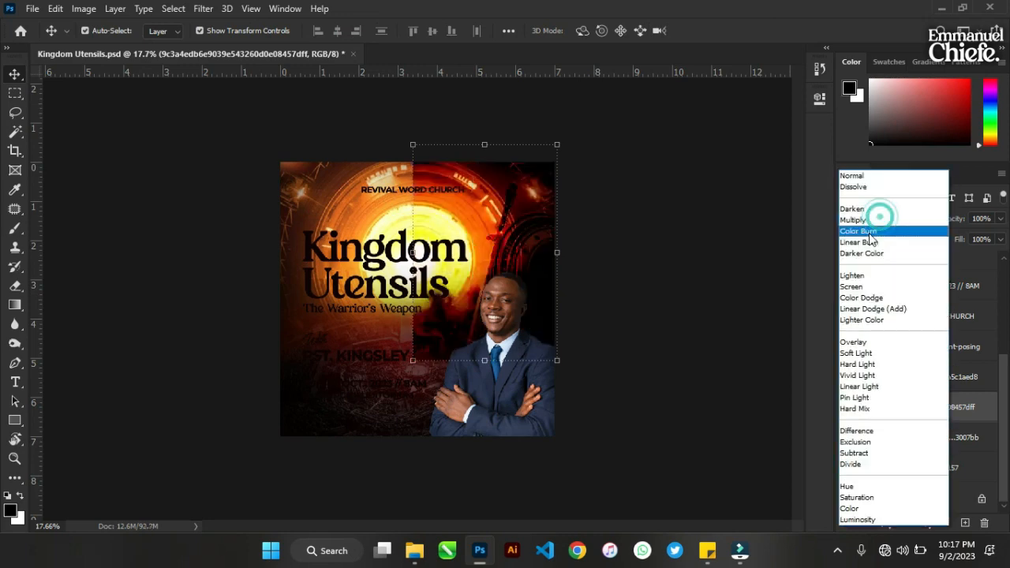
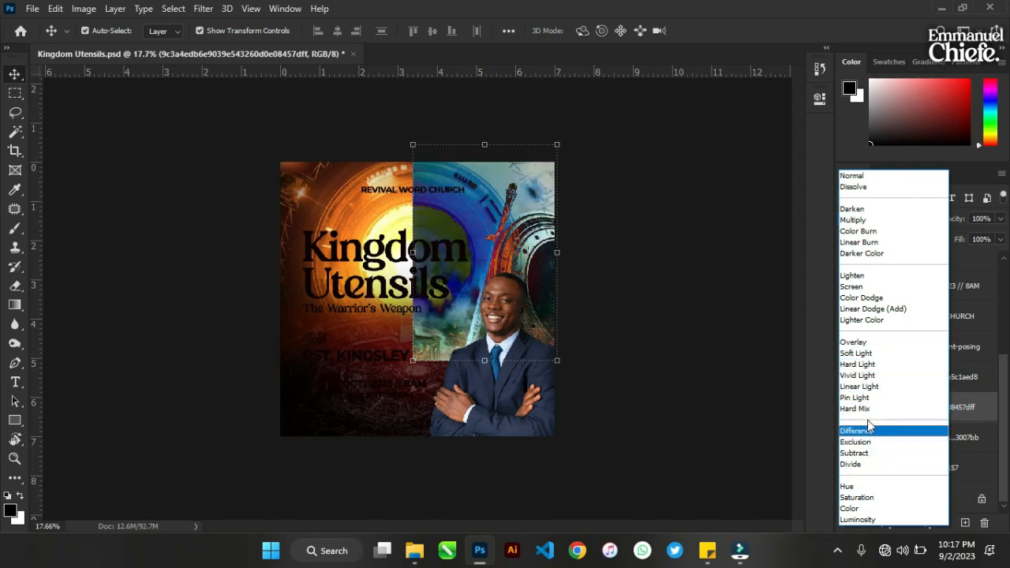
{"action": "left_click", "coordinate": [856, 364]}
{"action": "left_click", "coordinate": [665, 263]}
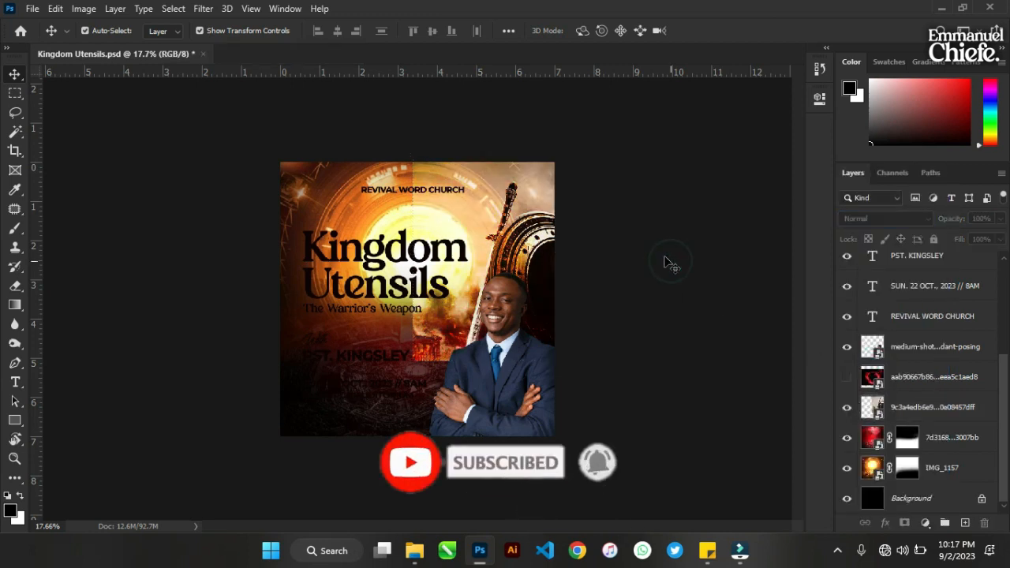
- Add a layer mask to the sword-and-shield image and paint out its hard edges with a soft 700 px black brush
{"action": "left_click", "coordinate": [538, 258]}
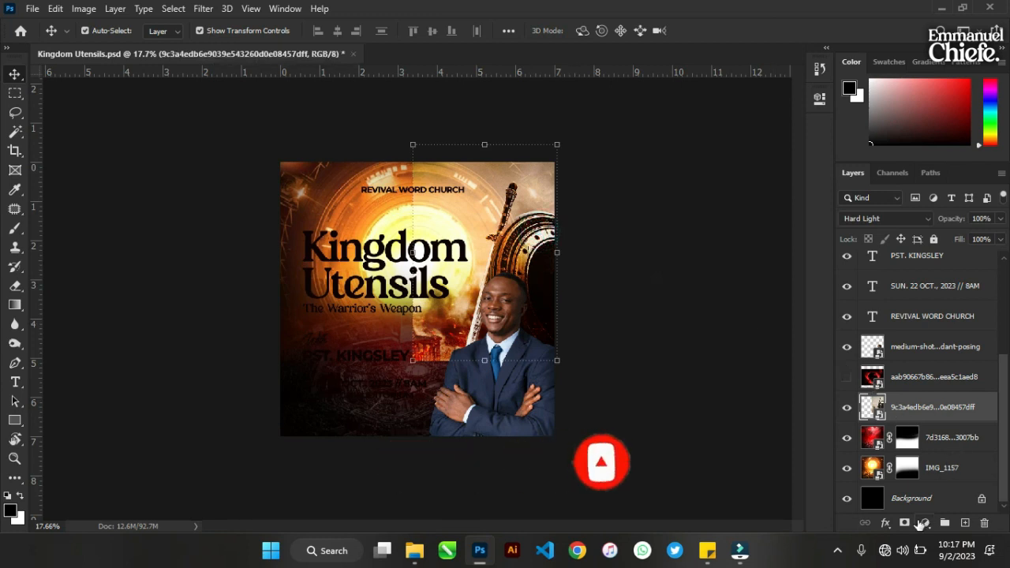
{"action": "left_click", "coordinate": [905, 523]}
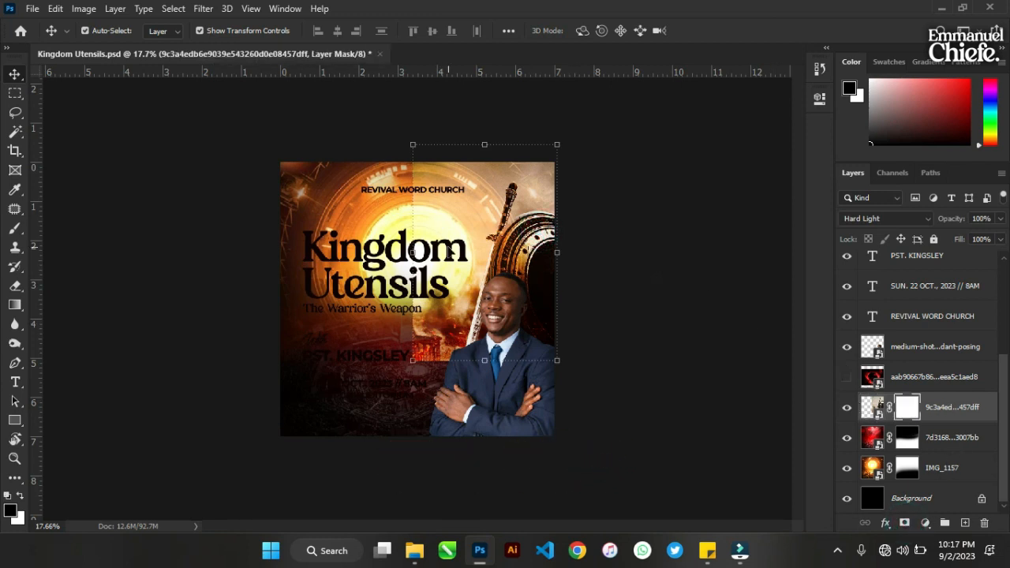
{"action": "key", "text": "b"}
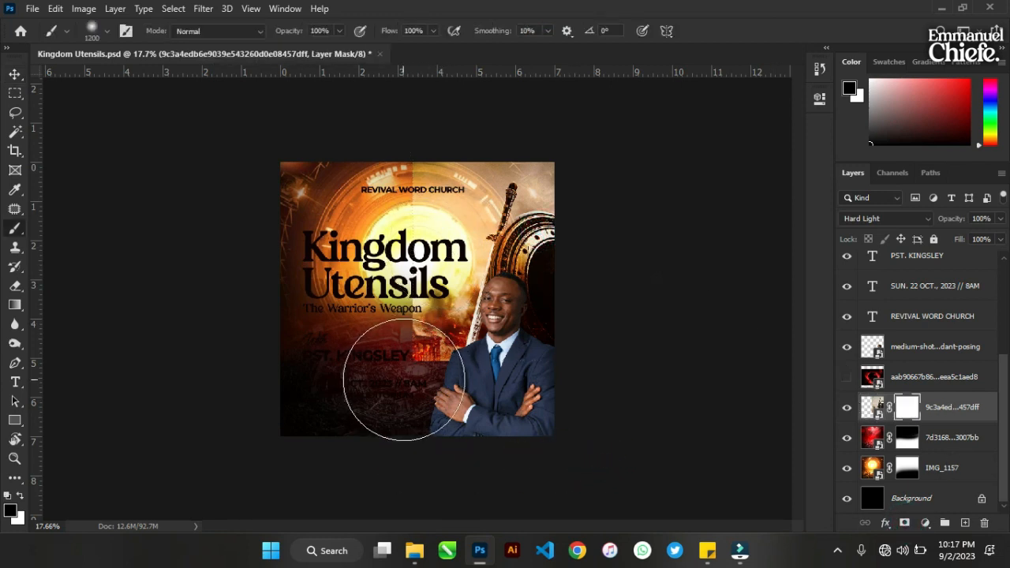
{"action": "key", "text": "bracketleft"}
{"action": "key", "text": "bracketleft"}
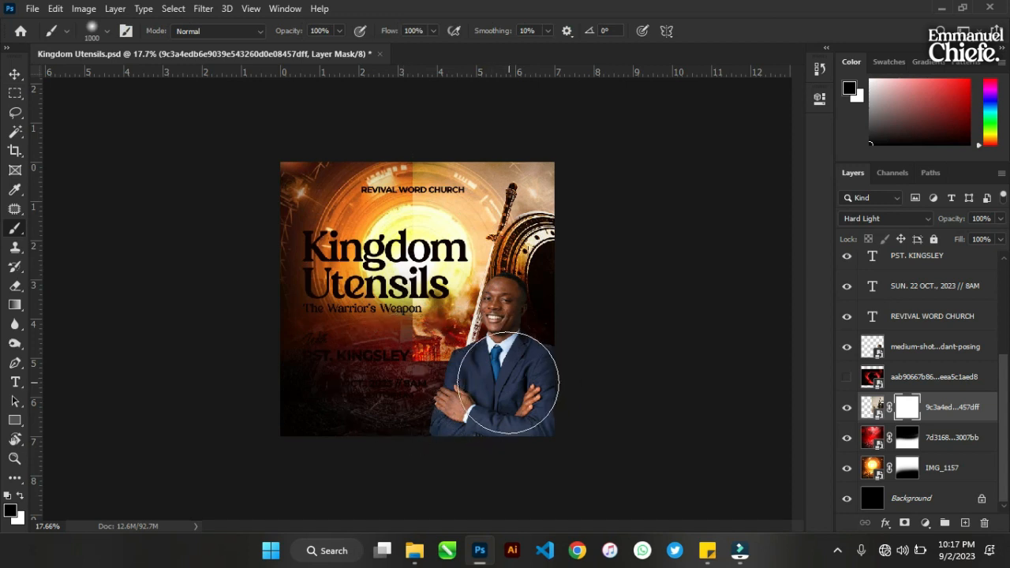
{"action": "key", "text": "bracketleft"}
{"action": "key", "text": "bracketleft"}
{"action": "key", "text": "bracketleft"}
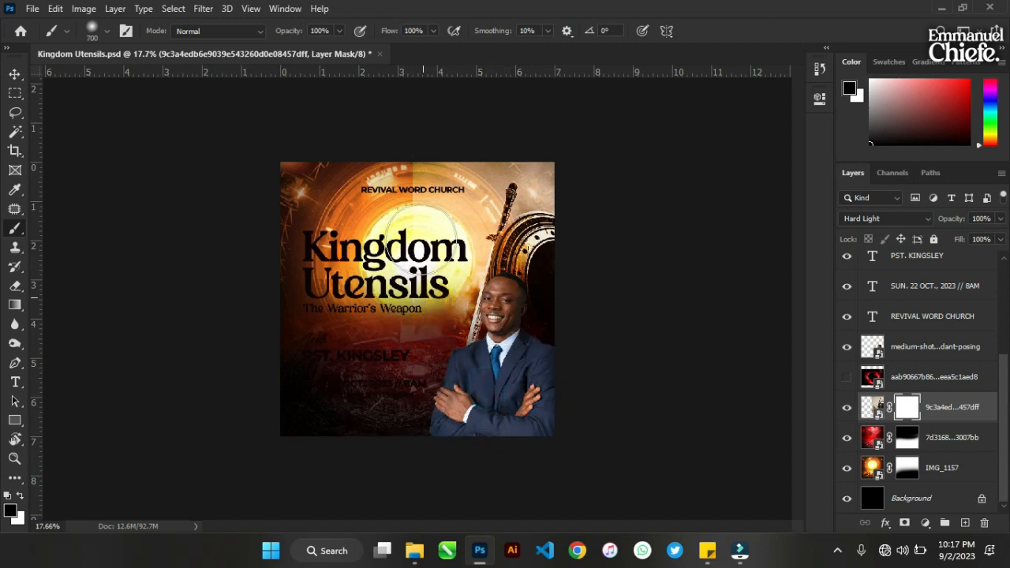
{"action": "mouse_move", "coordinate": [423, 240]}
{"action": "left_mouse_down"}
{"action": "mouse_move", "coordinate": [429, 159]}
{"action": "mouse_move", "coordinate": [441, 189]}
{"action": "mouse_move", "coordinate": [501, 161]}
{"action": "mouse_move", "coordinate": [474, 158]}
{"action": "mouse_move", "coordinate": [443, 179]}
{"action": "mouse_move", "coordinate": [508, 154]}
{"action": "left_mouse_up"}
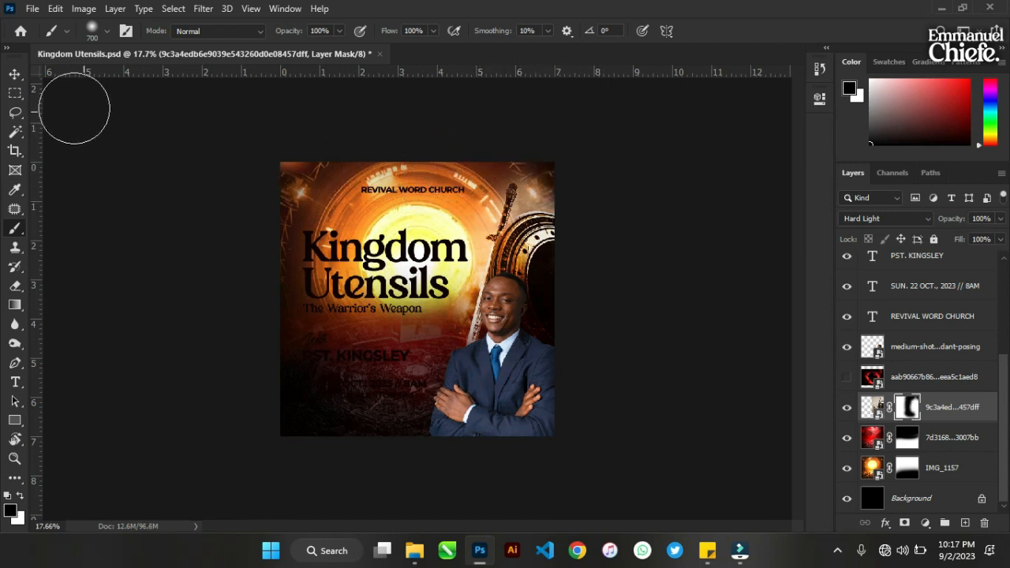
{"action": "left_click", "coordinate": [15, 74]}
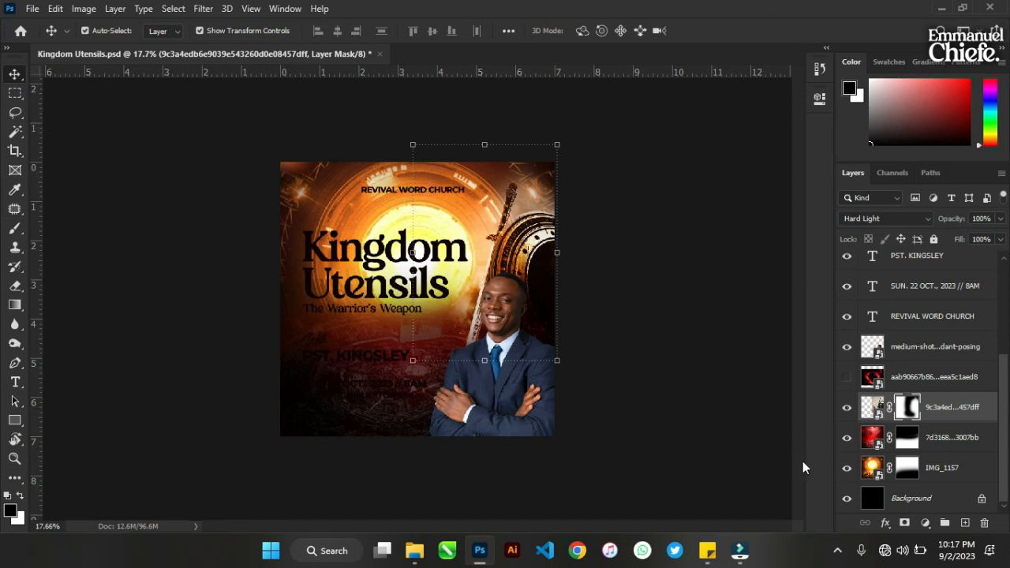
- Apply a Hue/Saturation adjustment to IMG_1157 with hue -18, saturation +48 and lightness -15
{"action": "left_click", "coordinate": [947, 470]}
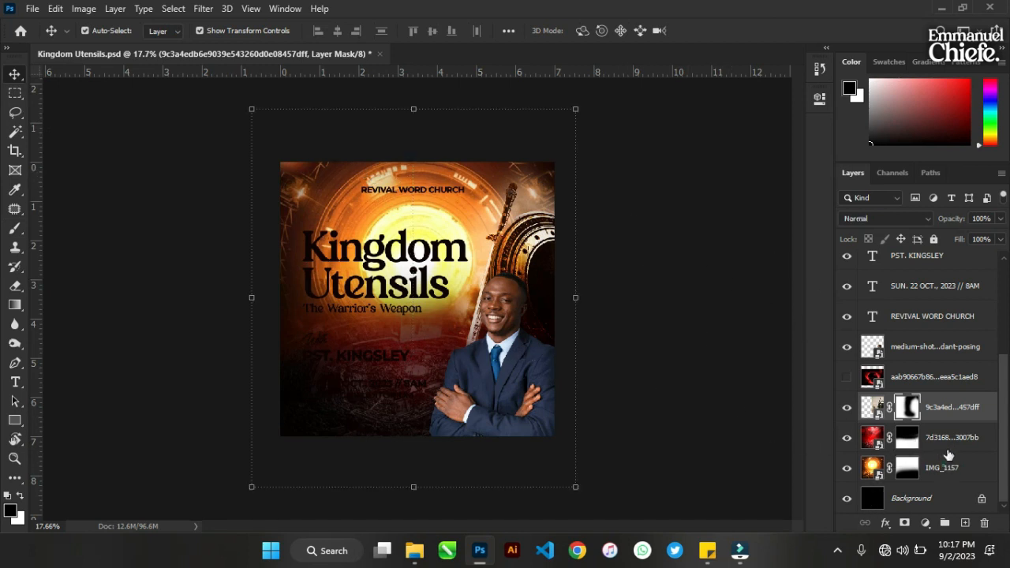
{"action": "left_click", "coordinate": [947, 438]}
{"action": "left_click", "coordinate": [950, 473]}
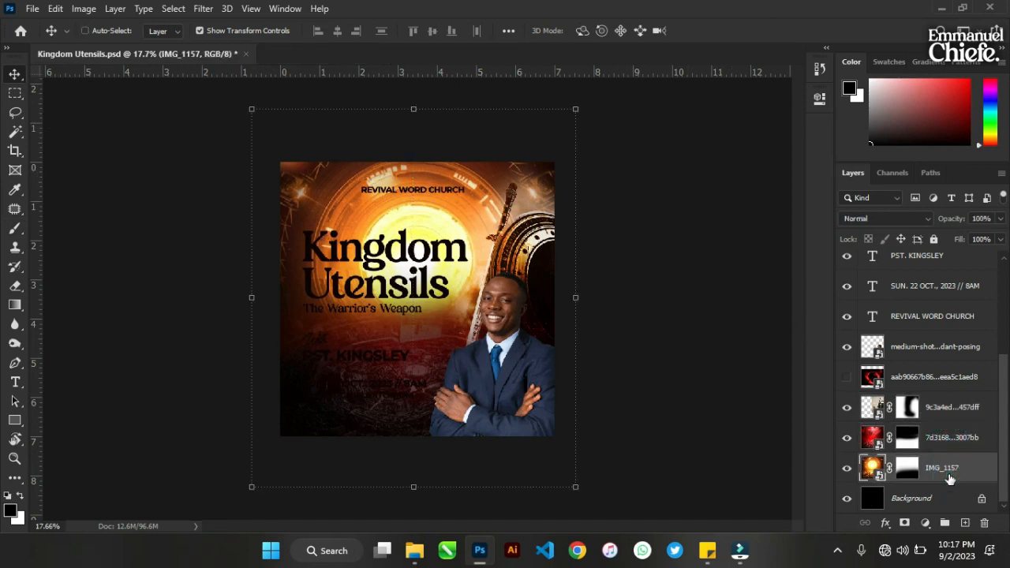
{"action": "key", "text": "ctrl+u"}
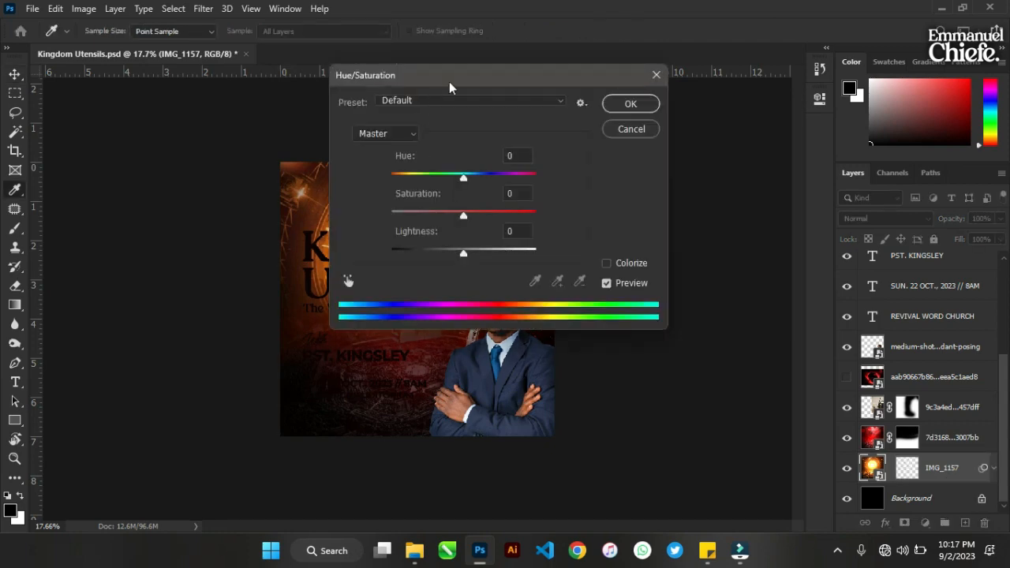
{"action": "left_click_drag", "start_coordinate": [450, 75], "coordinate": [644, 76]}
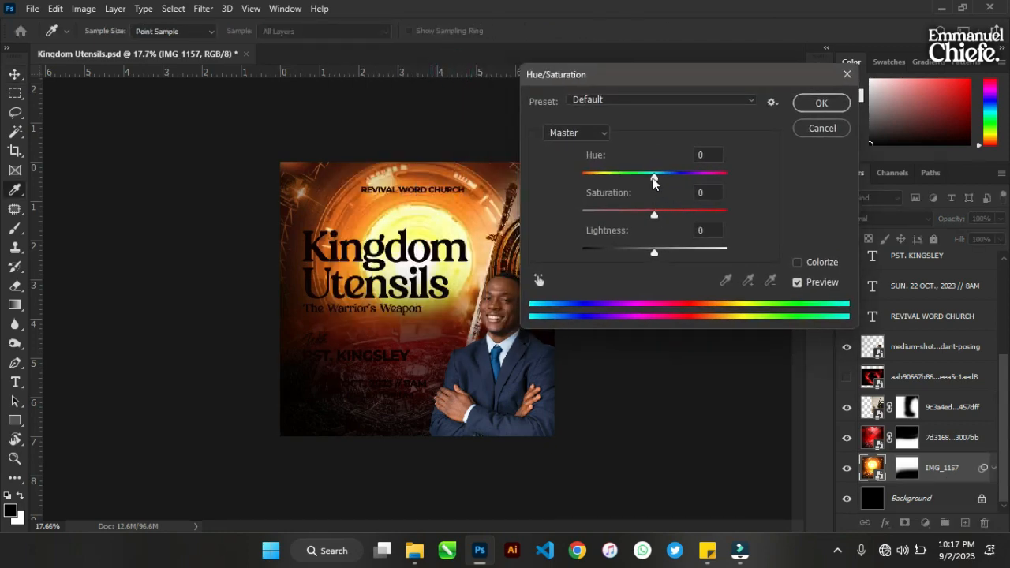
{"action": "left_click_drag", "start_coordinate": [654, 180], "coordinate": [630, 180]}
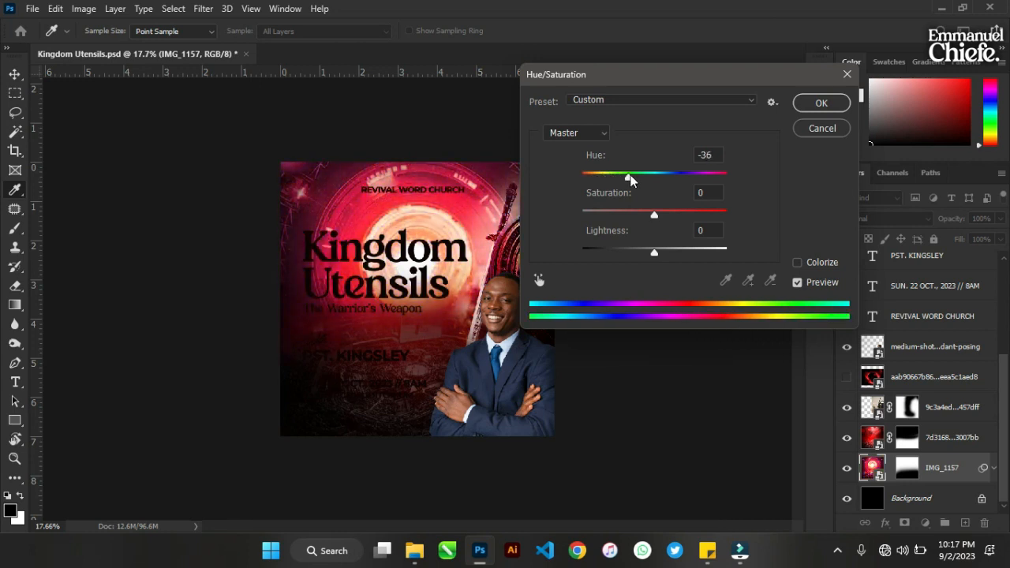
{"action": "left_click_drag", "start_coordinate": [653, 215], "coordinate": [698, 214]}
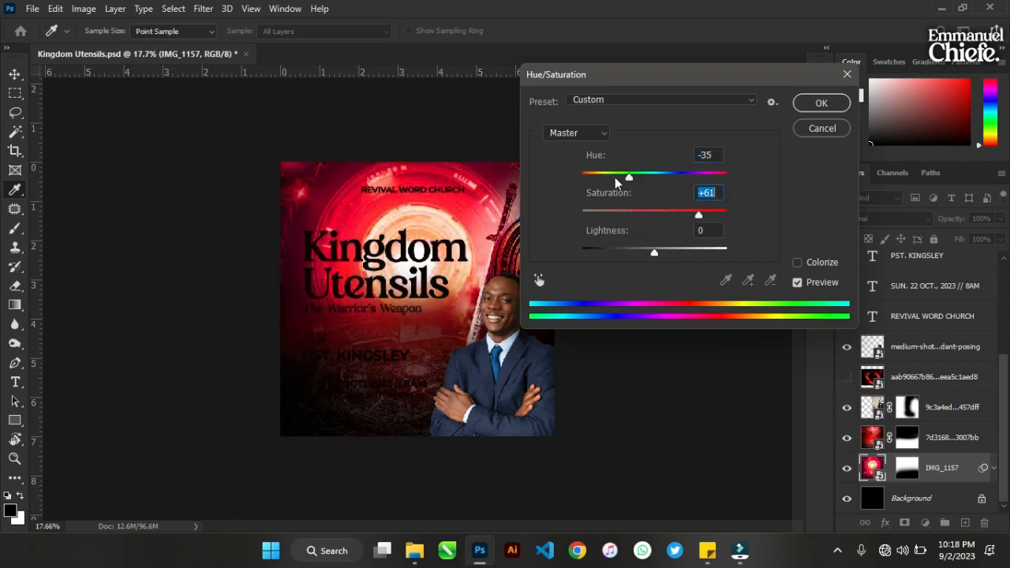
{"action": "left_click_drag", "start_coordinate": [629, 180], "coordinate": [643, 183]}
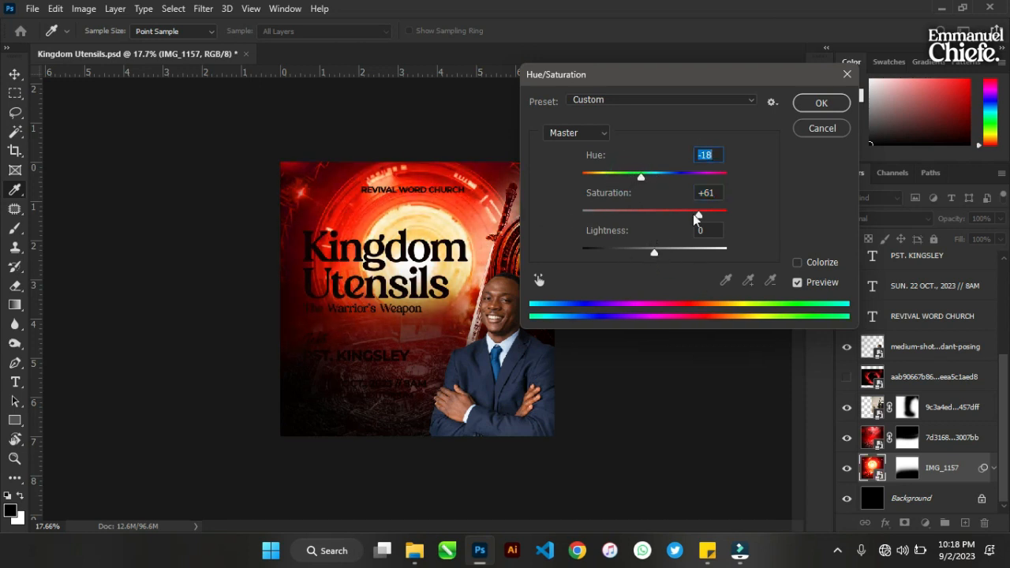
{"action": "left_click_drag", "start_coordinate": [697, 219], "coordinate": [645, 261]}
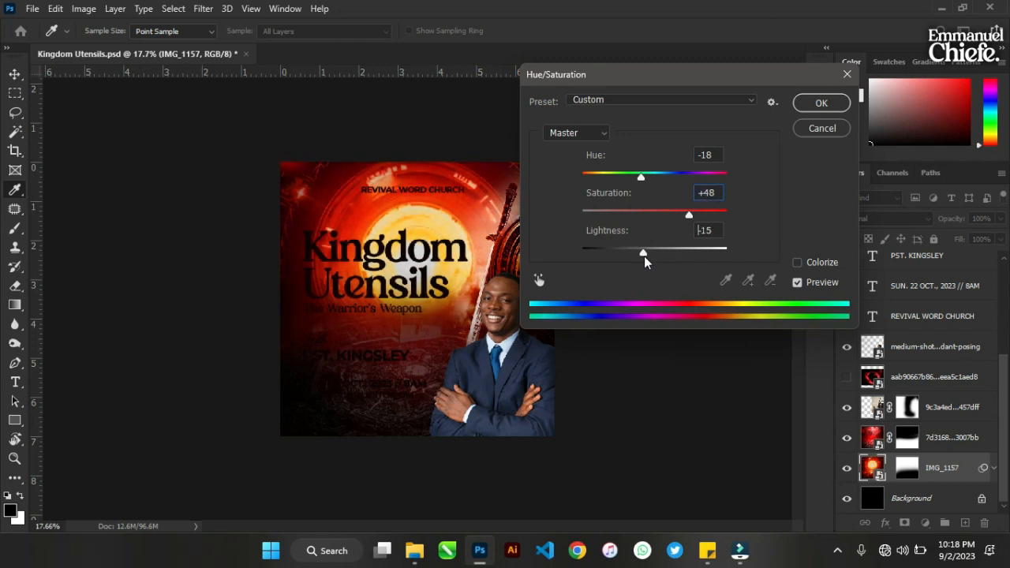
{"action": "left_click", "coordinate": [821, 102]}
- Select all the text layers, from The Warrior's Weapon down to REVIVAL WORD CHURCH, and set their color to white (ffffff)
{"action": "key", "text": "v"}
{"action": "left_click", "coordinate": [432, 190]}
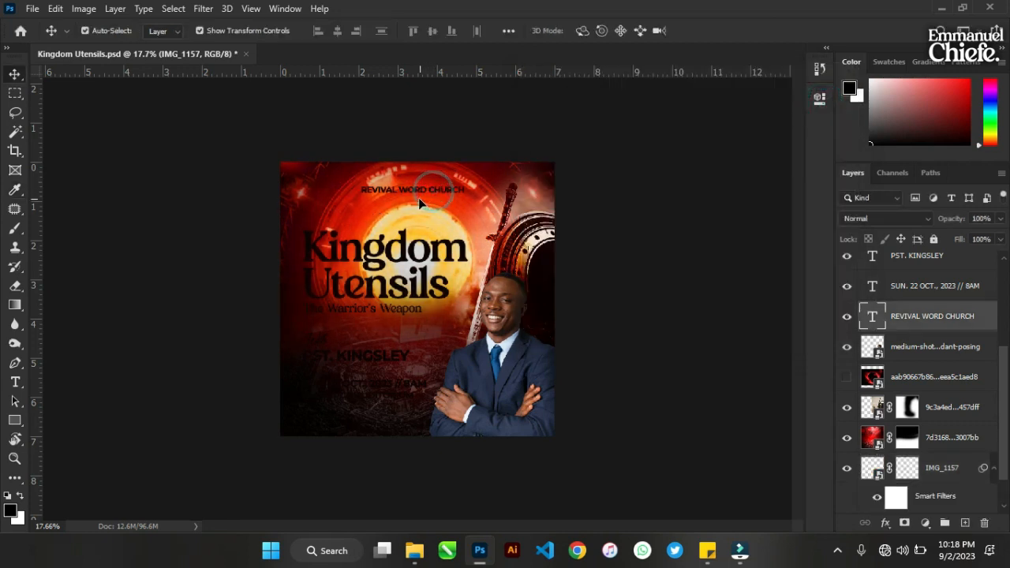
{"action": "left_click", "coordinate": [382, 265], "text": "shift"}
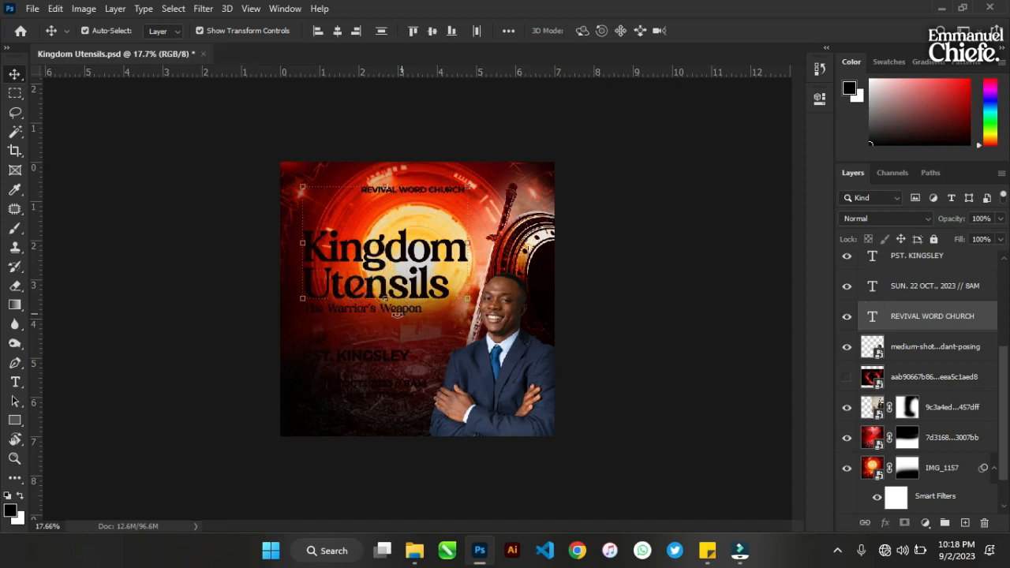
{"action": "scroll", "coordinate": [931, 316], "scroll_direction": "up", "scroll_amount": 5}
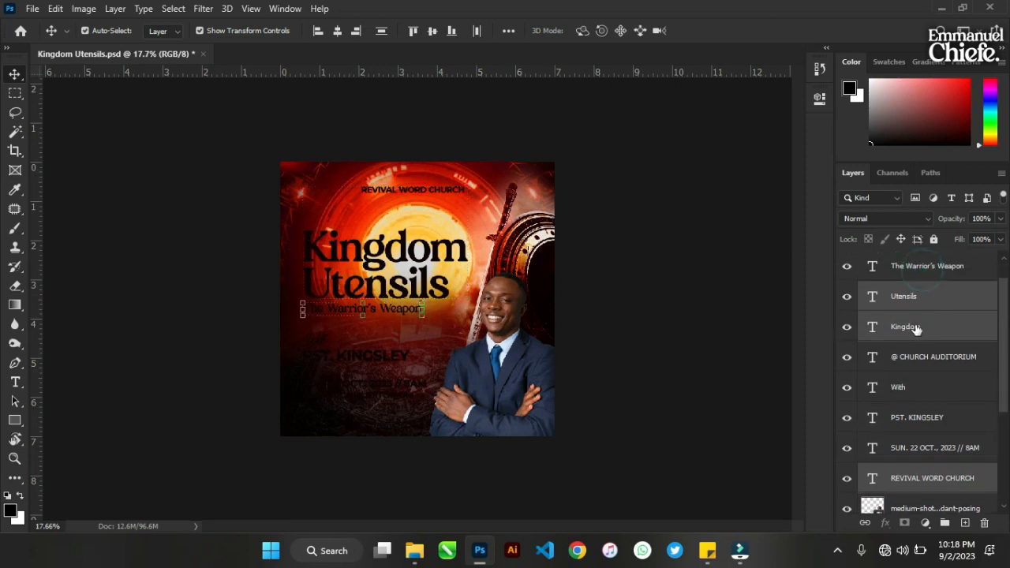
{"action": "scroll", "coordinate": [919, 328], "scroll_direction": "down", "scroll_amount": 5}
{"action": "left_click", "coordinate": [931, 325], "text": "shift"}
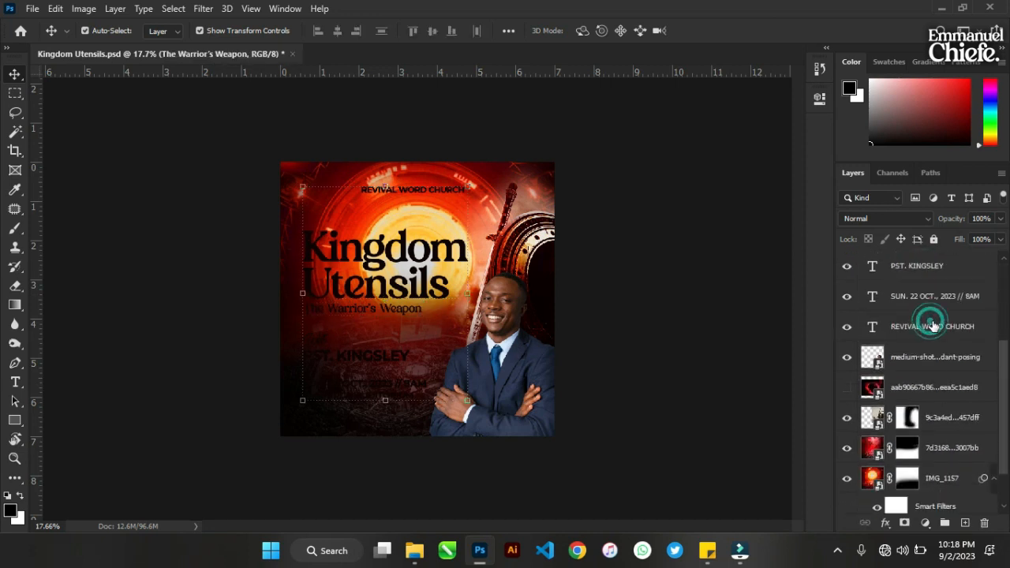
{"action": "scroll", "coordinate": [929, 325], "scroll_direction": "up", "scroll_amount": 5}
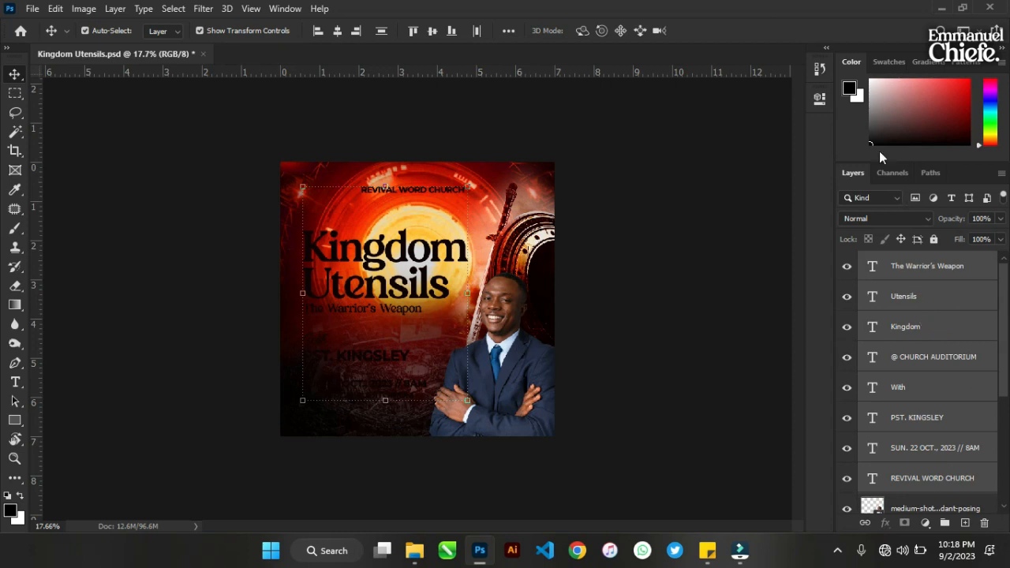
{"action": "left_click", "coordinate": [818, 101]}
{"action": "left_click", "coordinate": [712, 323]}
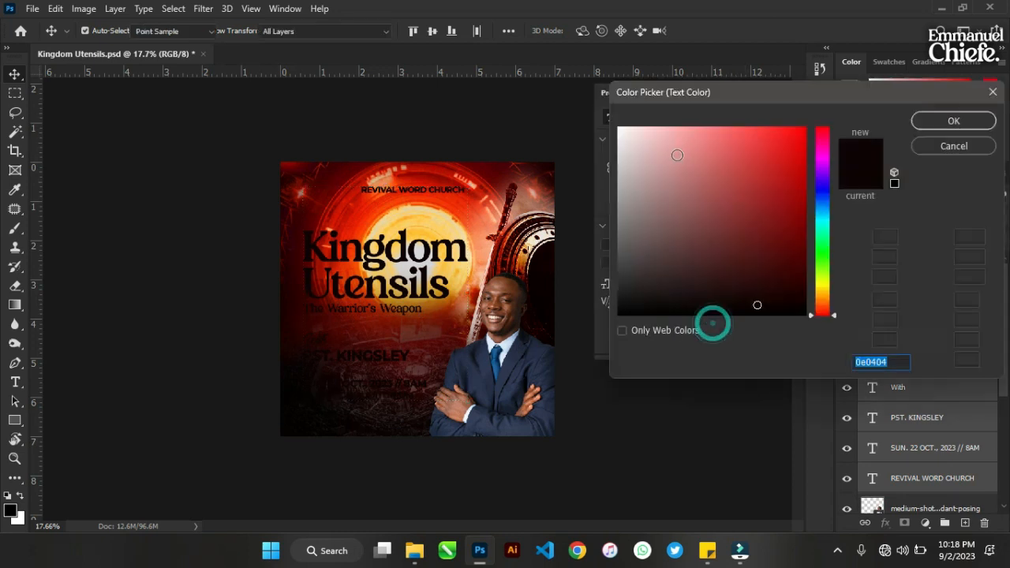
{"action": "type", "text": "ffffff"}
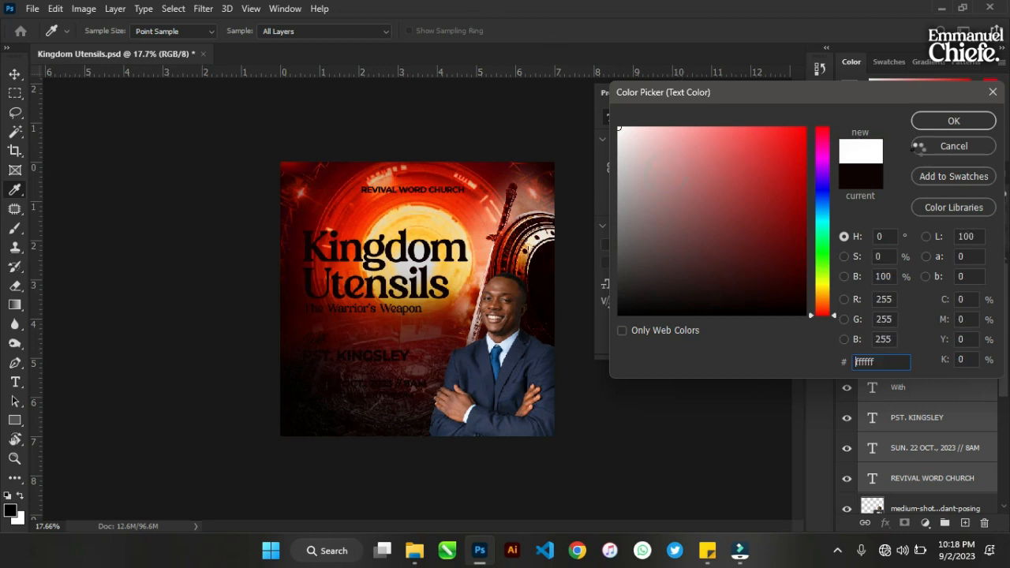
{"action": "left_click", "coordinate": [953, 121]}
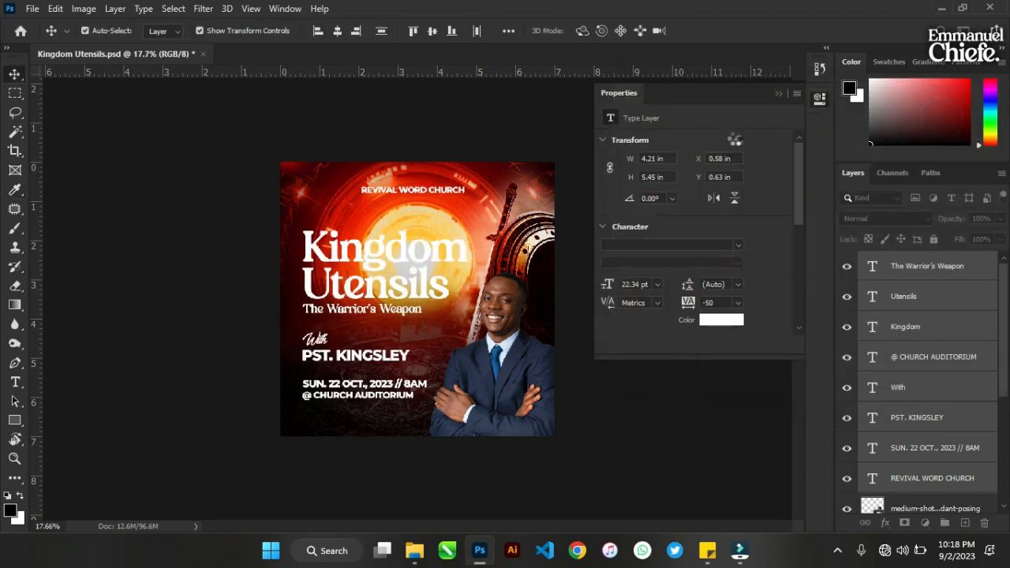
{"action": "left_click", "coordinate": [776, 94]}
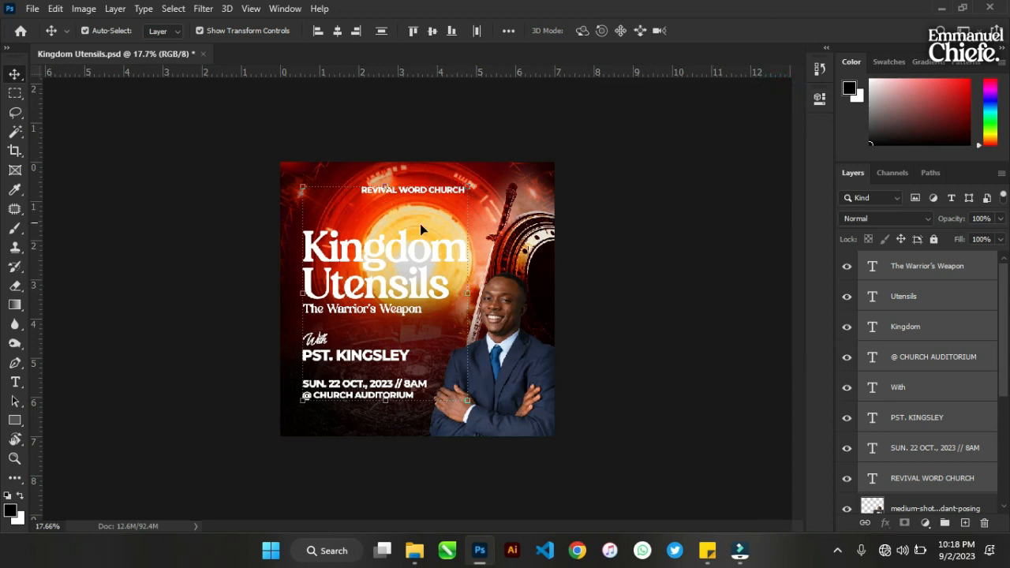
{"action": "left_click", "coordinate": [654, 270]}
{"action": "left_click", "coordinate": [343, 424]}
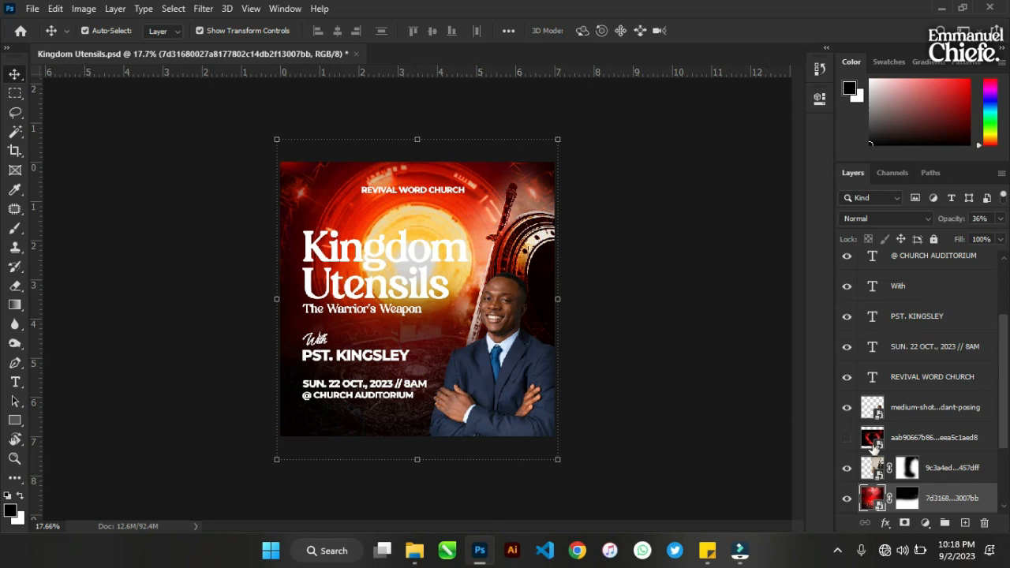
{"action": "left_click", "coordinate": [954, 468]}
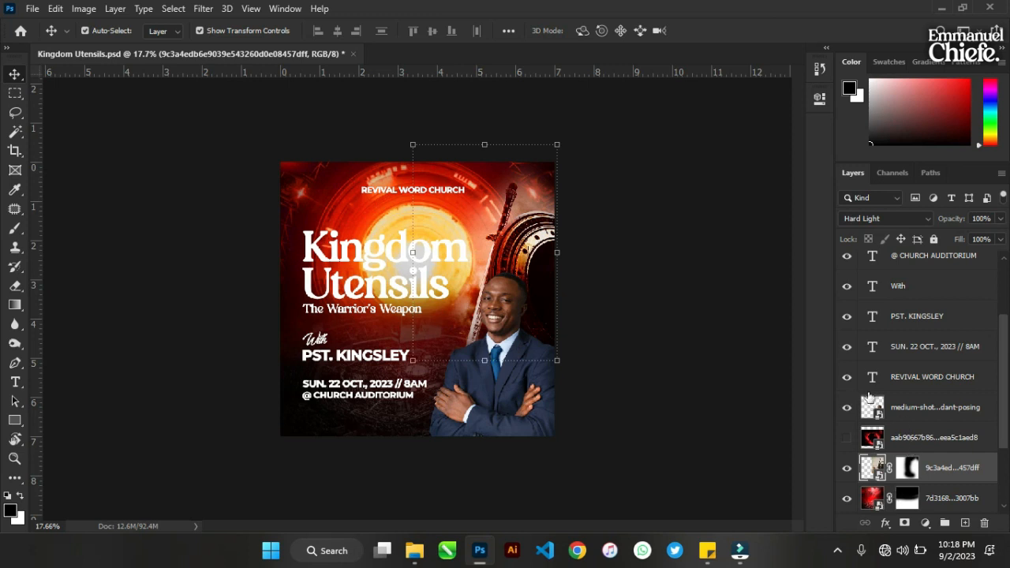
{"action": "scroll", "coordinate": [869, 396], "scroll_direction": "down", "scroll_amount": 2}
{"action": "left_click", "coordinate": [940, 461]}
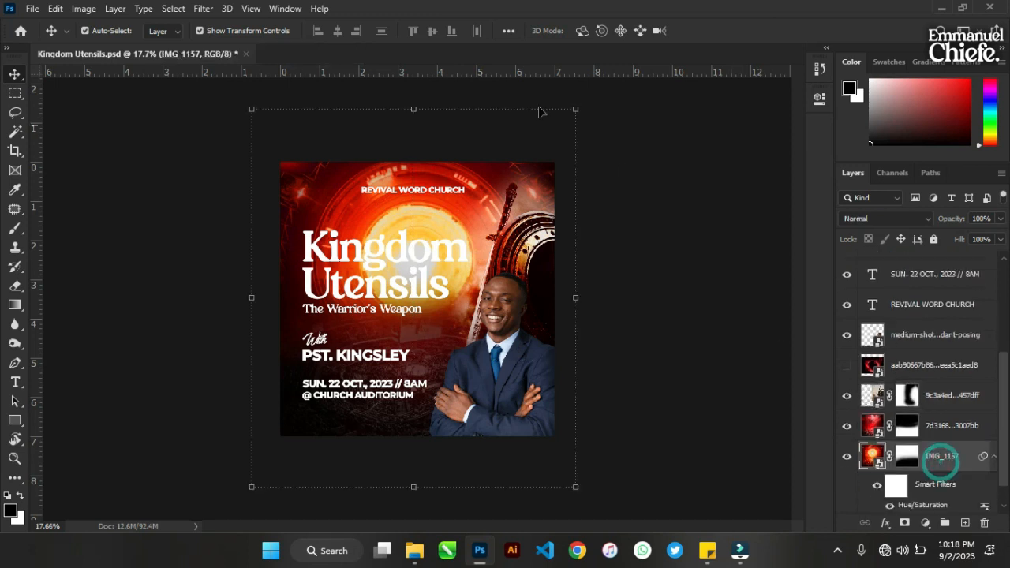
{"action": "left_click", "coordinate": [577, 109]}
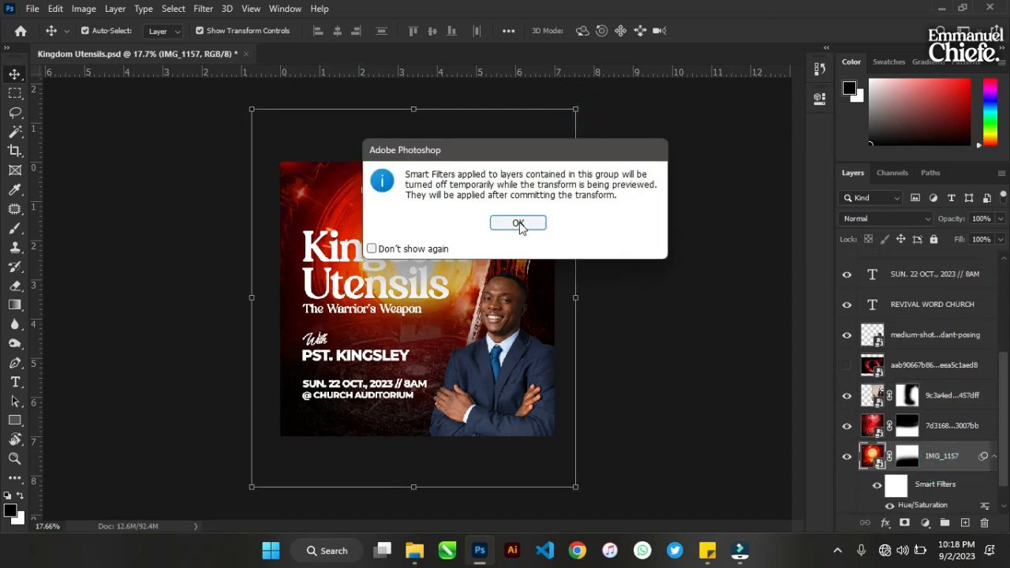
{"action": "left_click", "coordinate": [519, 224]}
{"action": "left_click_drag", "start_coordinate": [577, 109], "coordinate": [631, 66]}
{"action": "left_click", "coordinate": [574, 120]}
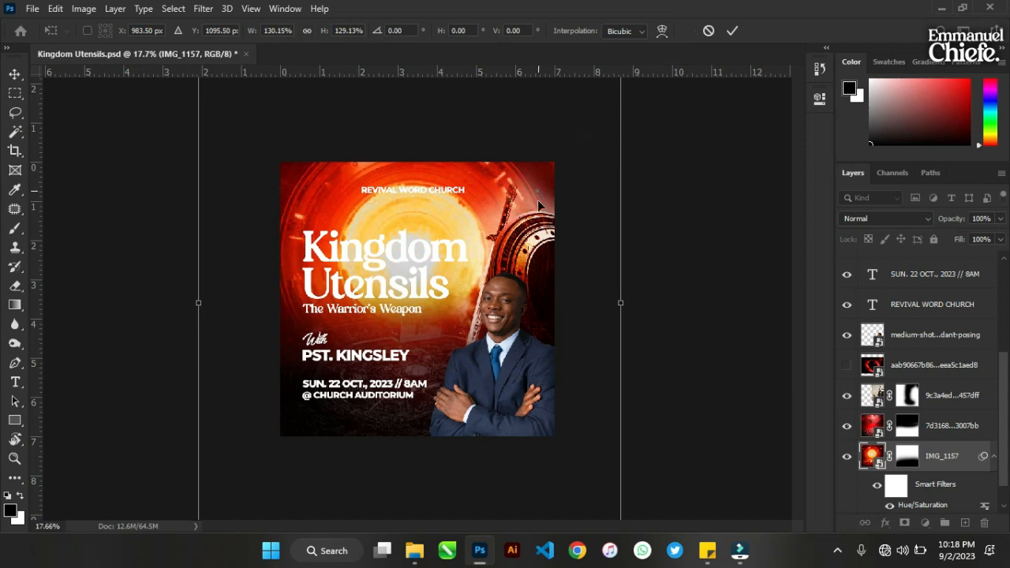
{"action": "left_click_drag", "start_coordinate": [537, 199], "coordinate": [544, 272]}
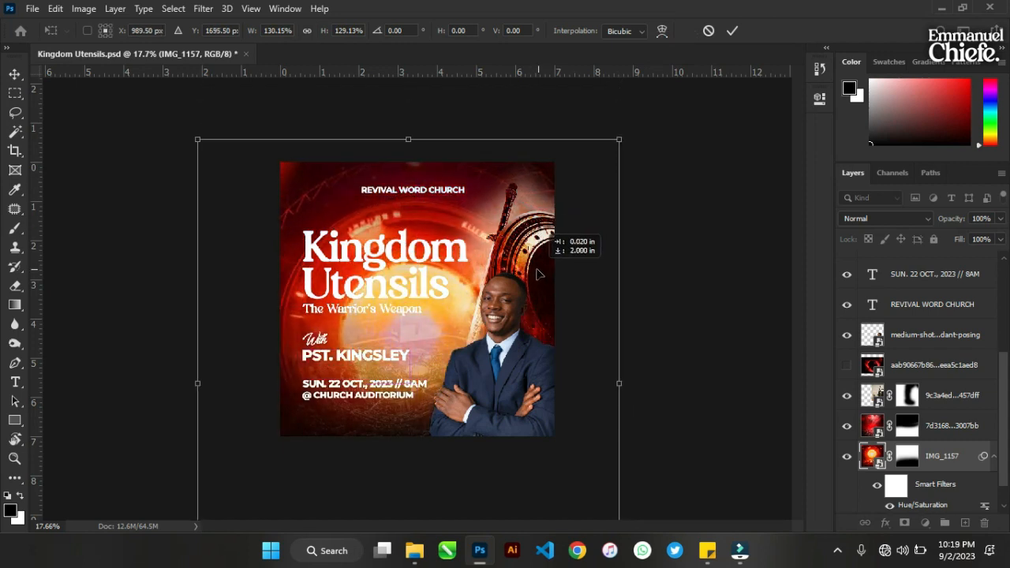
{"action": "key", "text": "ctrl+z"}
{"action": "left_click", "coordinate": [709, 31]}
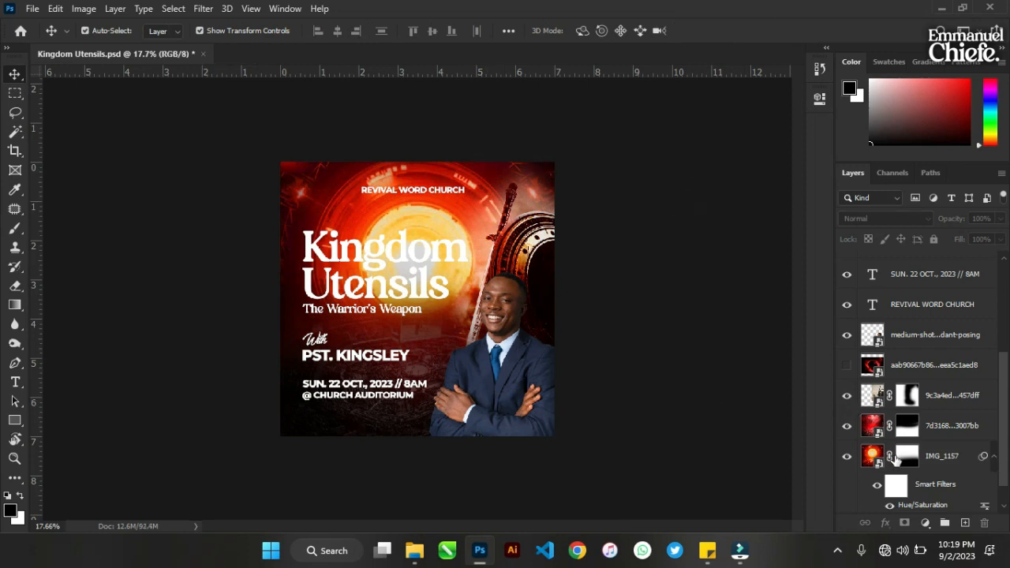
- Show the red glowing ring image, scale it to 62.80% and place it behind the Kingdom Utensils title
{"action": "left_click", "coordinate": [921, 367]}
{"action": "left_click", "coordinate": [847, 365]}
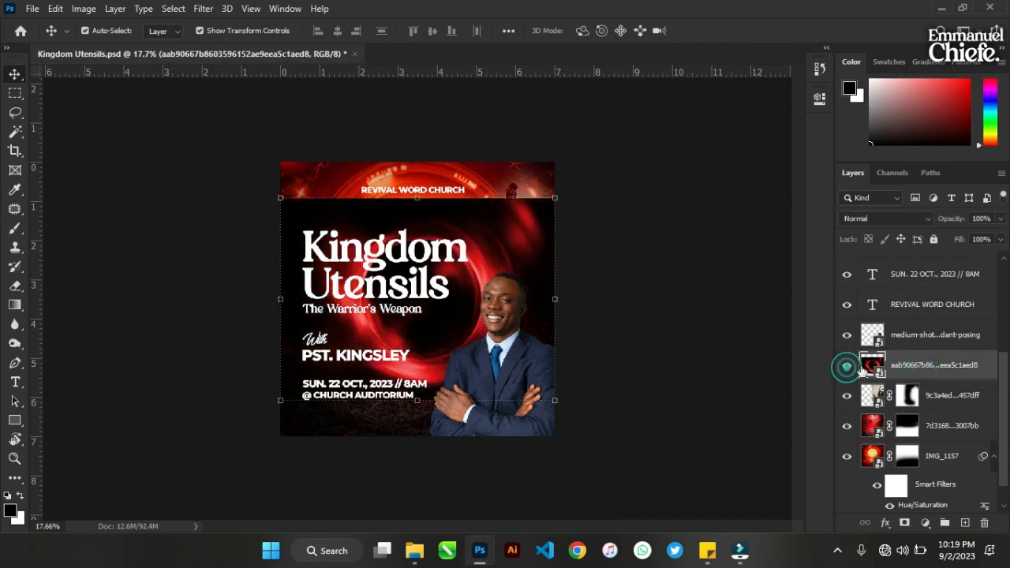
{"action": "left_click_drag", "start_coordinate": [524, 211], "coordinate": [521, 204]}
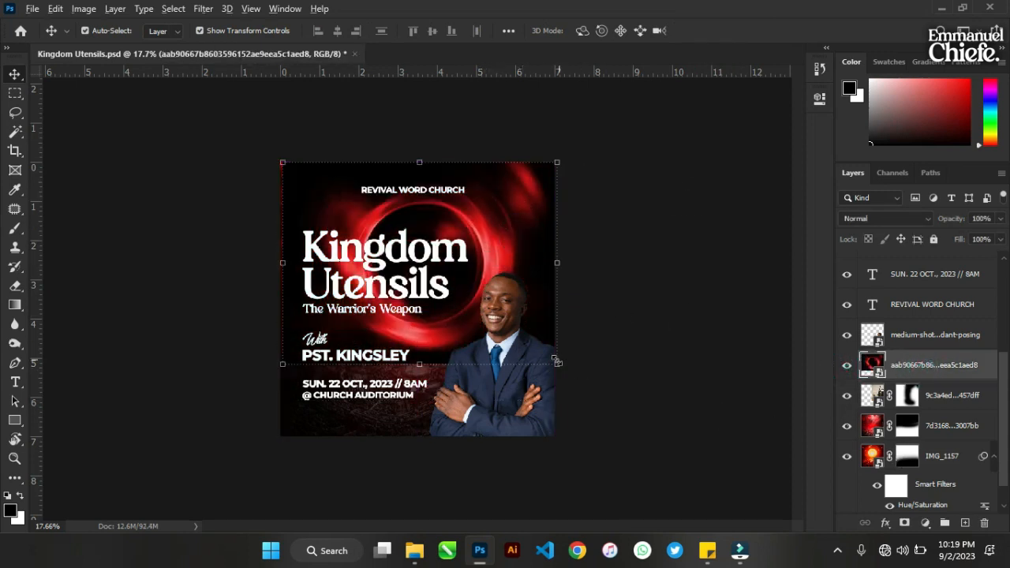
{"action": "key", "text": "ctrl+t"}
{"action": "left_click_drag", "start_coordinate": [586, 385], "coordinate": [615, 401]}
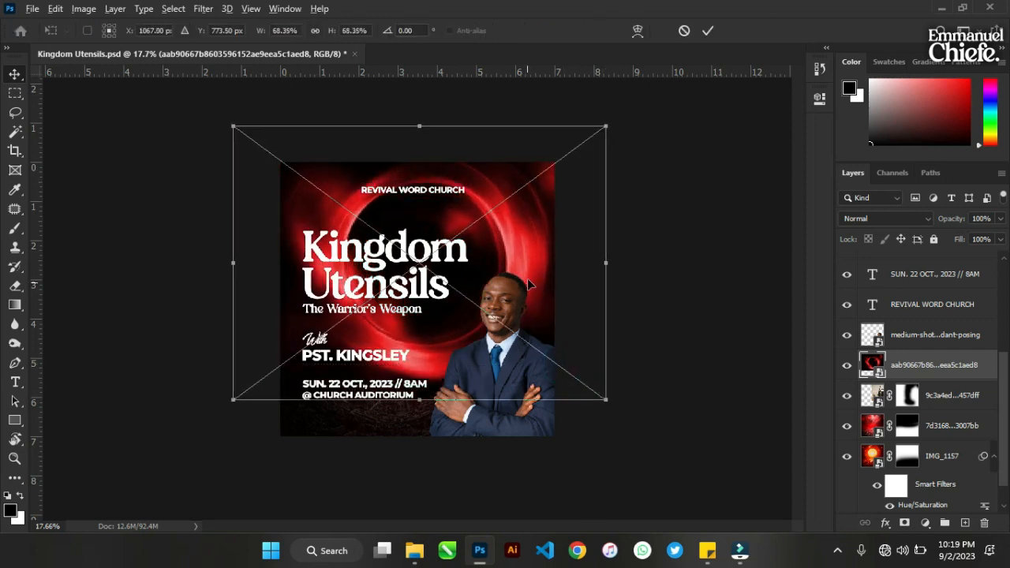
{"action": "left_click_drag", "start_coordinate": [527, 279], "coordinate": [515, 287]}
{"action": "left_click_drag", "start_coordinate": [595, 135], "coordinate": [579, 145]}
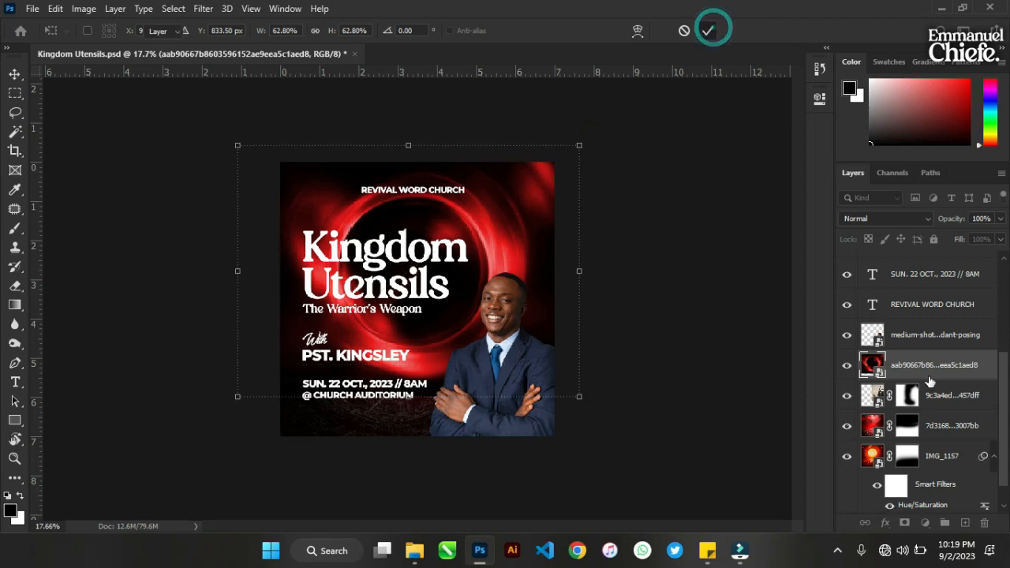
{"action": "left_click", "coordinate": [710, 30]}
- Add a layer mask to the red ring image and paint out its outer edges with a soft 700 px black brush
{"action": "left_click", "coordinate": [904, 523]}
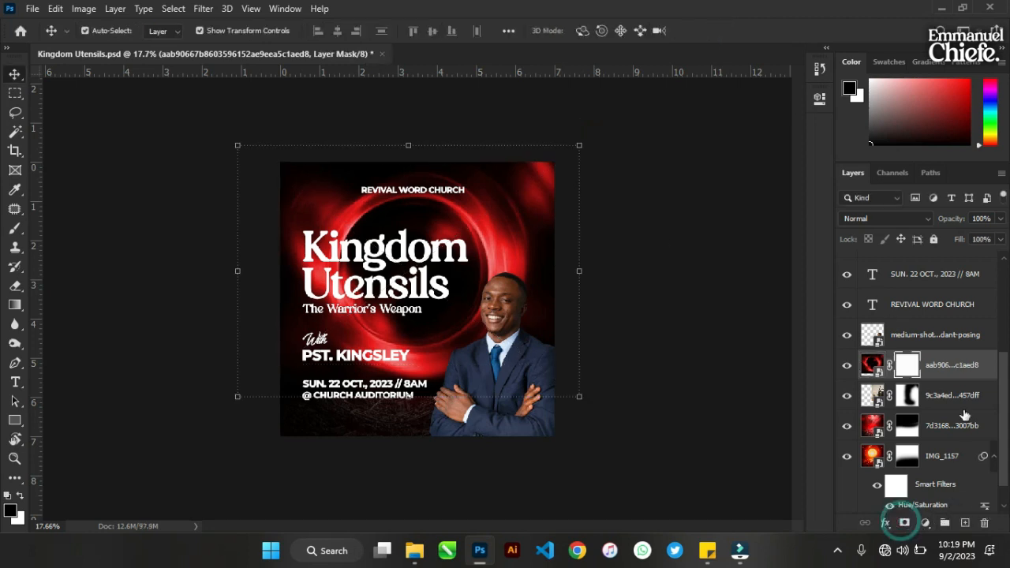
{"action": "key", "text": "b"}
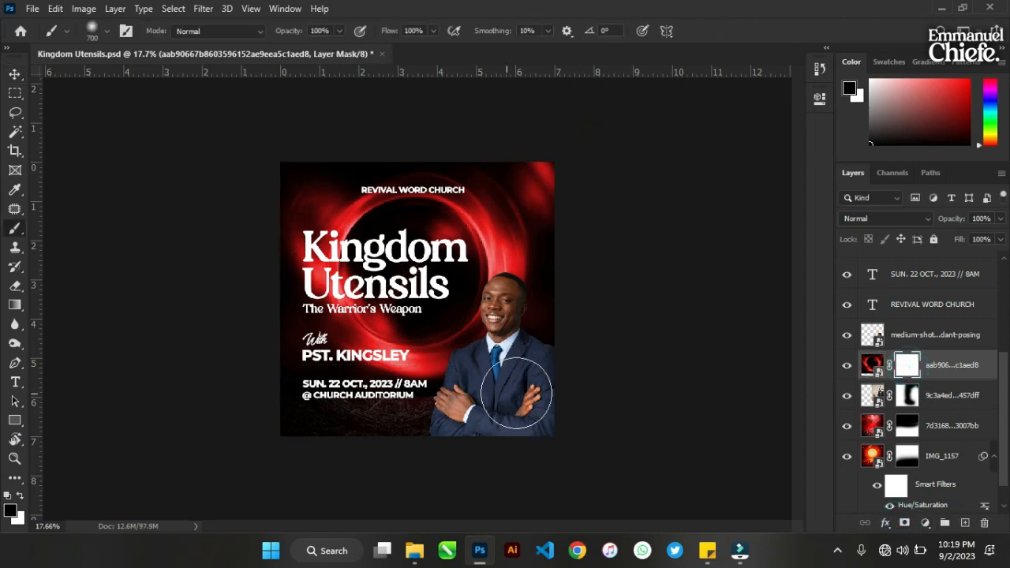
{"action": "mouse_move", "coordinate": [549, 253]}
{"action": "left_mouse_down"}
{"action": "mouse_move", "coordinate": [536, 167]}
{"action": "mouse_move", "coordinate": [549, 189]}
{"action": "mouse_move", "coordinate": [451, 146]}
{"action": "left_mouse_up"}
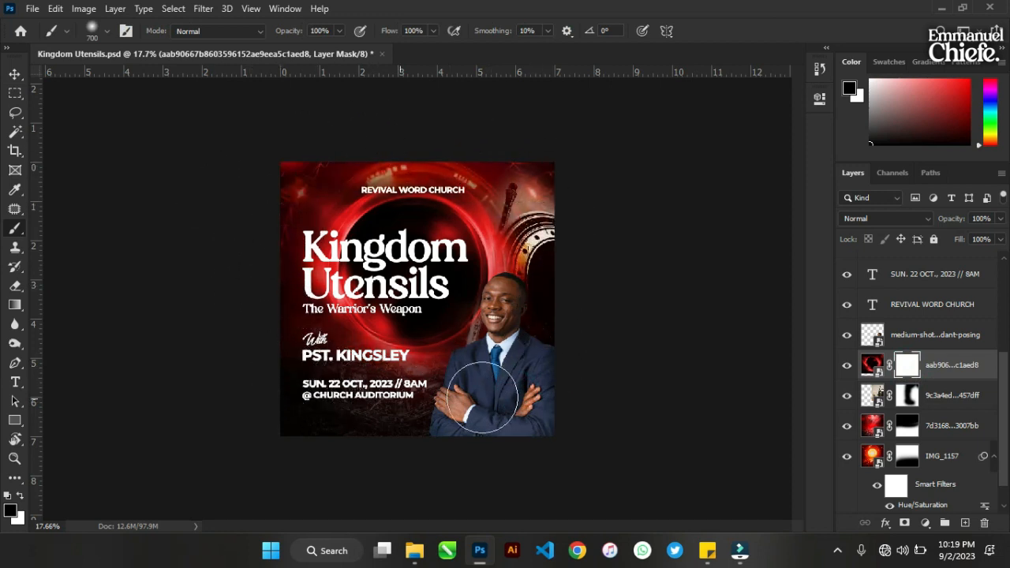
{"action": "mouse_move", "coordinate": [533, 281]}
{"action": "left_mouse_down"}
{"action": "mouse_move", "coordinate": [535, 189]}
{"action": "mouse_move", "coordinate": [516, 172]}
{"action": "left_mouse_up"}
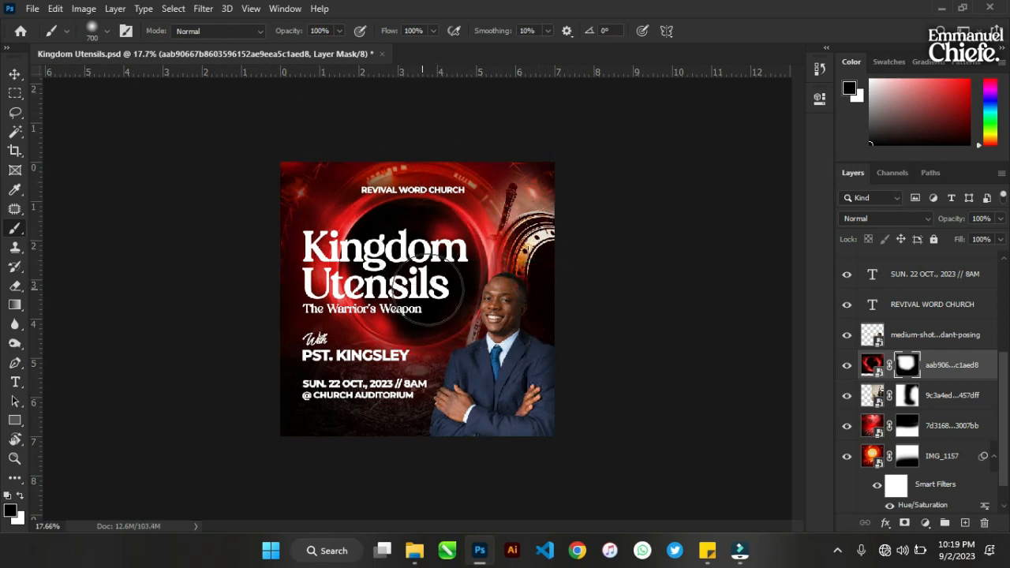
{"action": "mouse_move", "coordinate": [426, 272]}
{"action": "left_mouse_down"}
{"action": "mouse_move", "coordinate": [403, 256]}
{"action": "mouse_move", "coordinate": [407, 290]}
{"action": "left_mouse_up"}
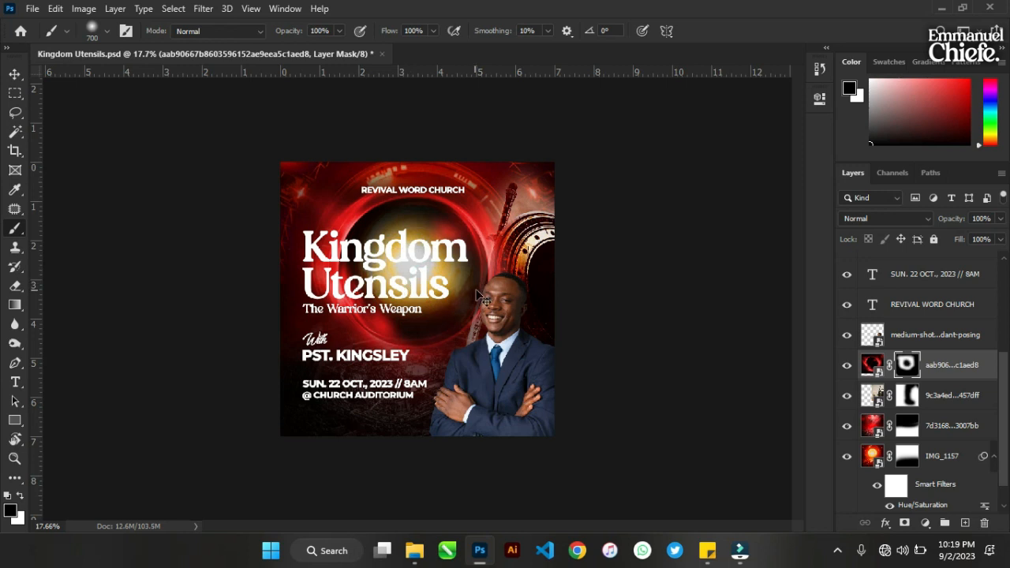
{"action": "key", "text": "ctrl+z"}
- Move the red ring image layer below the sword-and-shield image in the layer order
{"action": "left_click", "coordinate": [16, 74]}
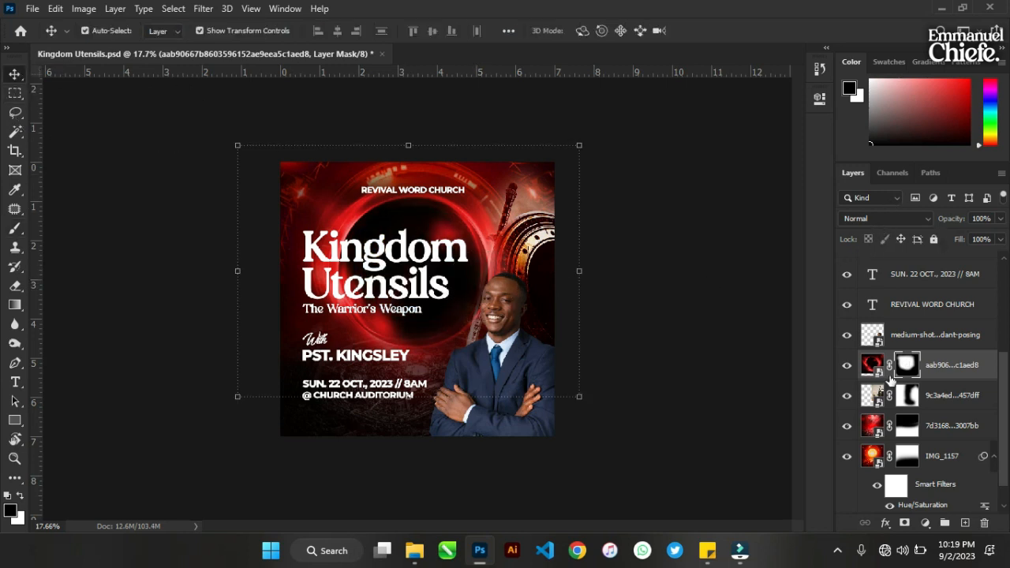
{"action": "left_click_drag", "start_coordinate": [934, 384], "coordinate": [934, 404]}
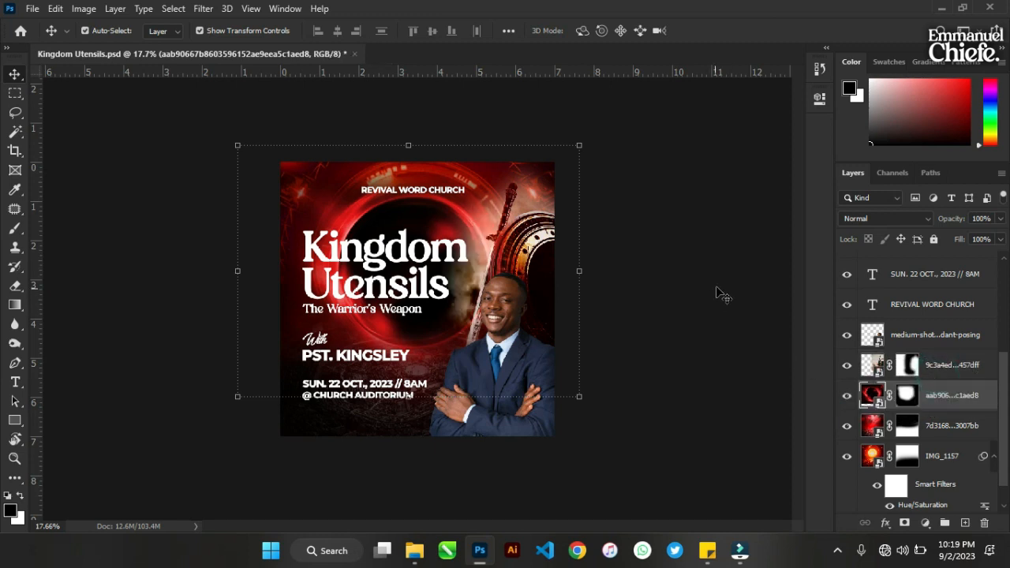
- Reduce the red ring image layer's opacity to 87%
{"action": "left_click", "coordinate": [998, 218]}
{"action": "left_click_drag", "start_coordinate": [975, 239], "coordinate": [989, 240]}
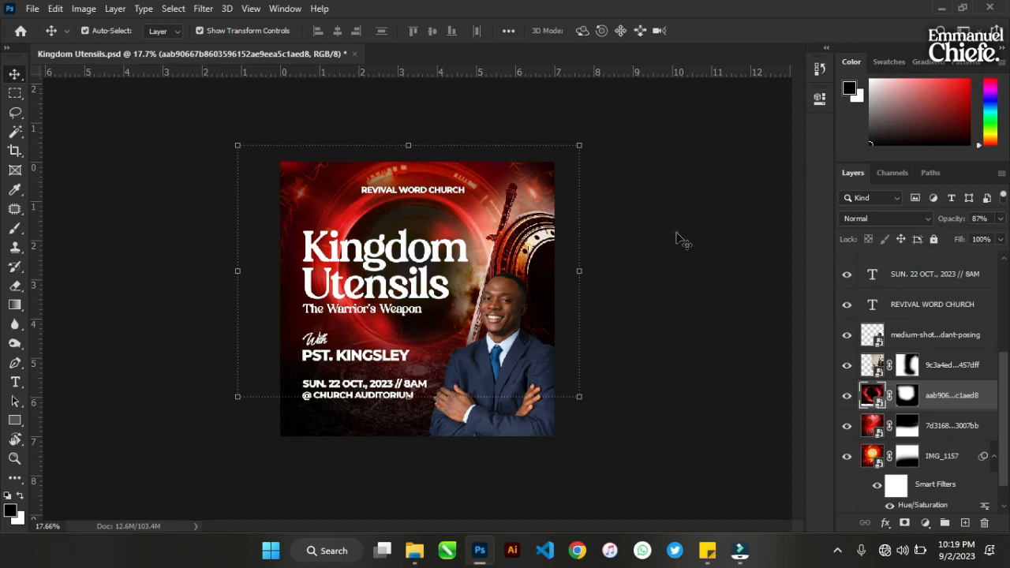
{"action": "left_click", "coordinate": [676, 233]}
{"action": "scroll", "coordinate": [915, 448], "scroll_direction": "down", "scroll_amount": 1}
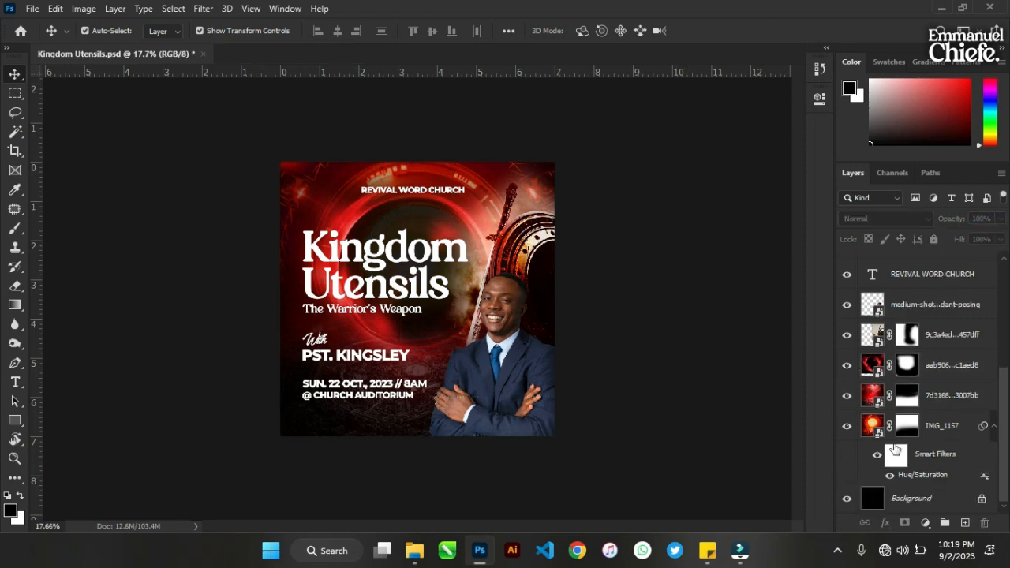
{"action": "scroll", "coordinate": [878, 415], "scroll_direction": "up", "scroll_amount": 3}
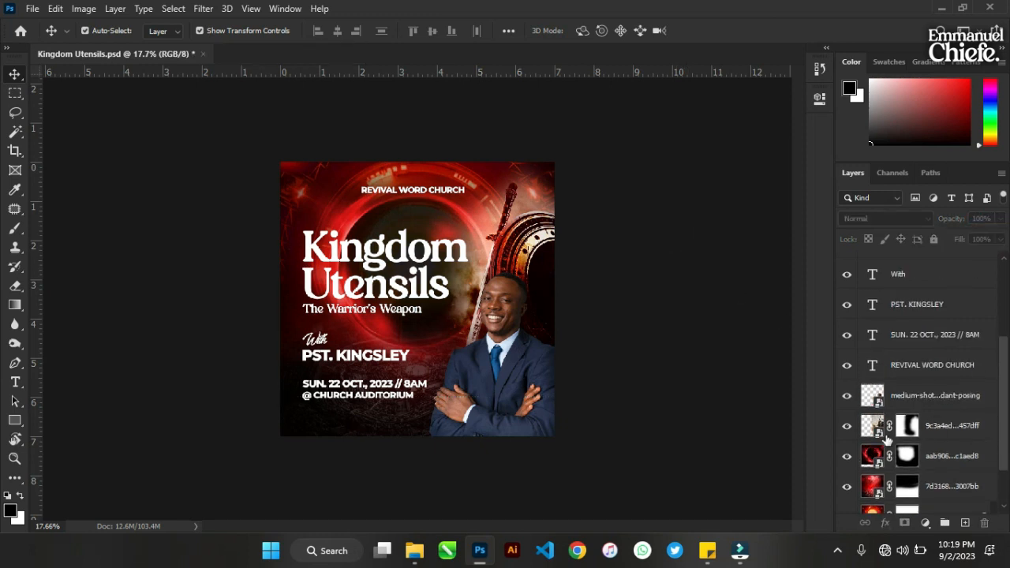
{"action": "scroll", "coordinate": [887, 439], "scroll_direction": "down", "scroll_amount": 3}
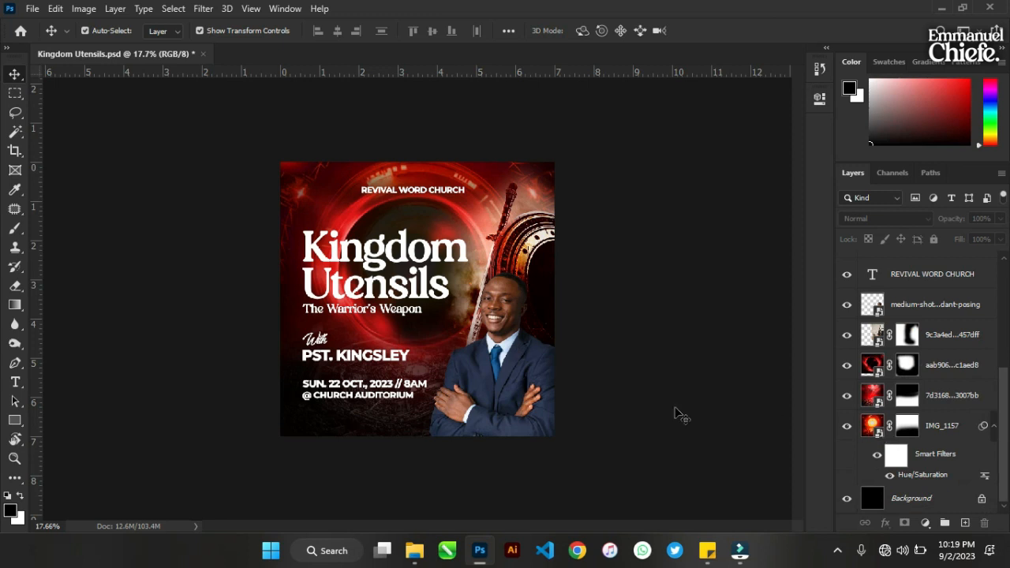
{"action": "key", "text": "ctrl+plus"}
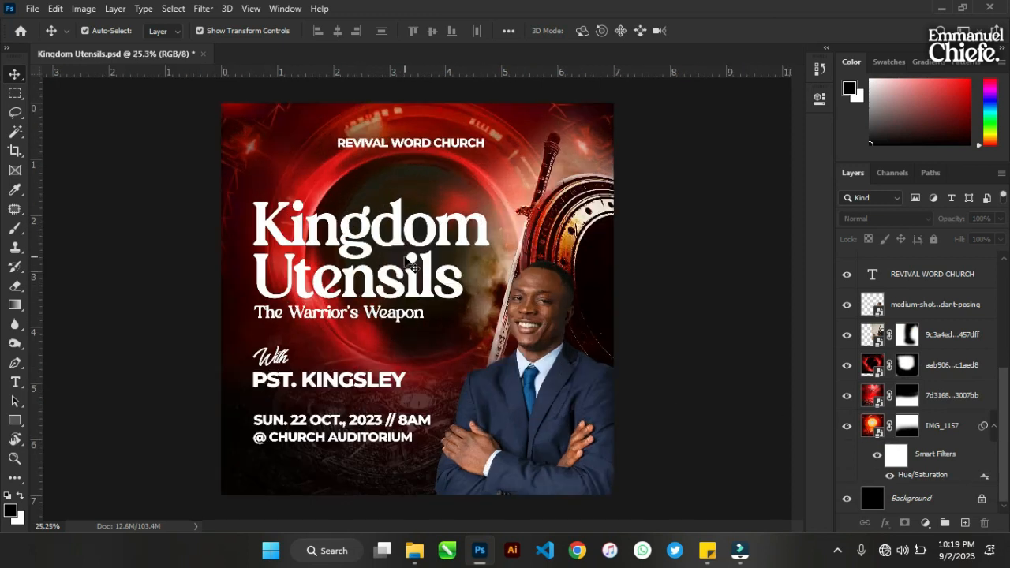
{"action": "left_click", "coordinate": [314, 489]}
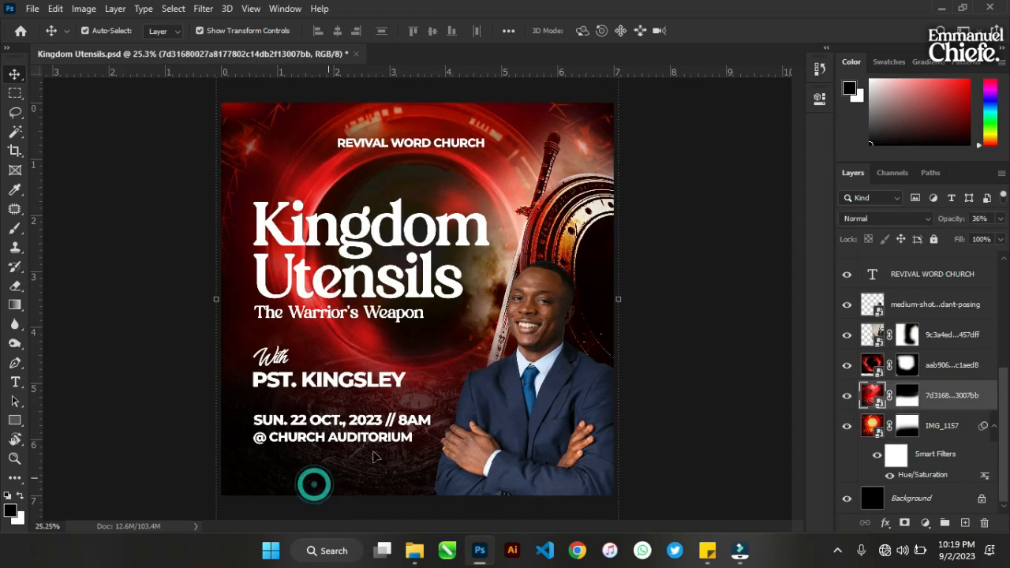
{"action": "left_click", "coordinate": [203, 8]}
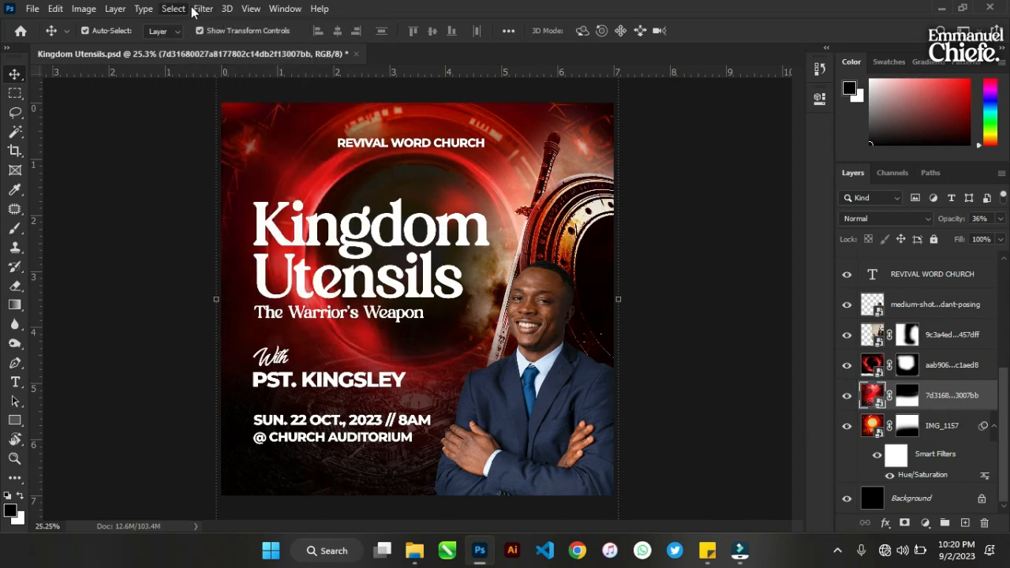
{"action": "left_click", "coordinate": [201, 9]}
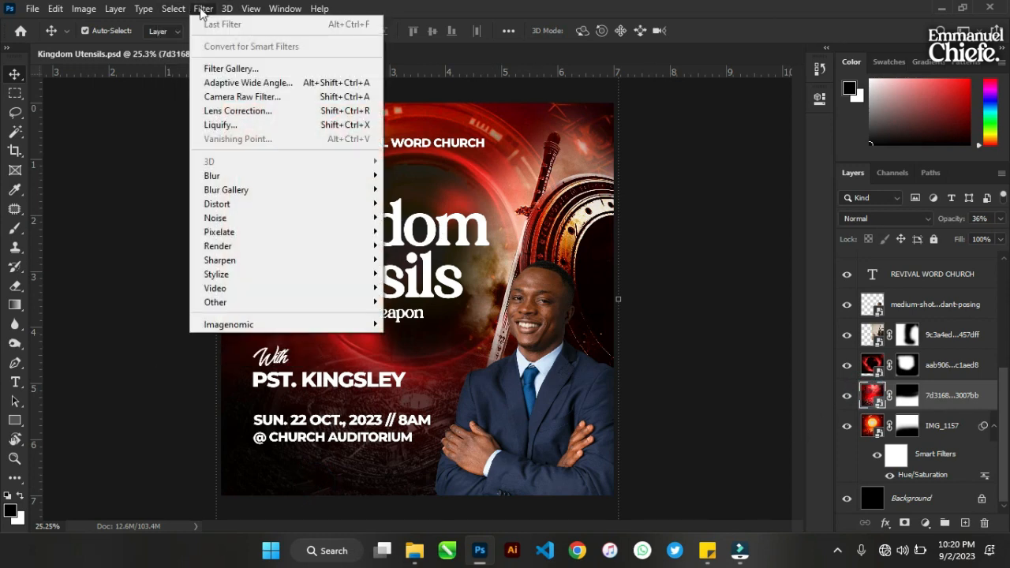
{"action": "left_click", "coordinate": [299, 179]}
{"action": "left_click", "coordinate": [142, 217]}
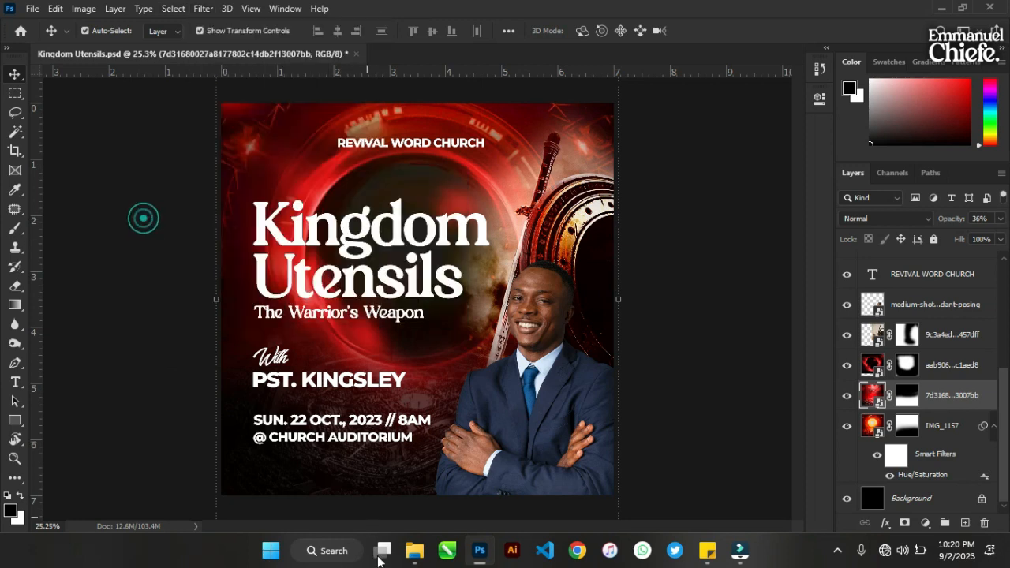
- Switch to File Explorer and look through the Background folder and its New folder for another background image
{"action": "mouse_move", "coordinate": [414, 551]}
{"action": "left_click", "coordinate": [469, 505]}
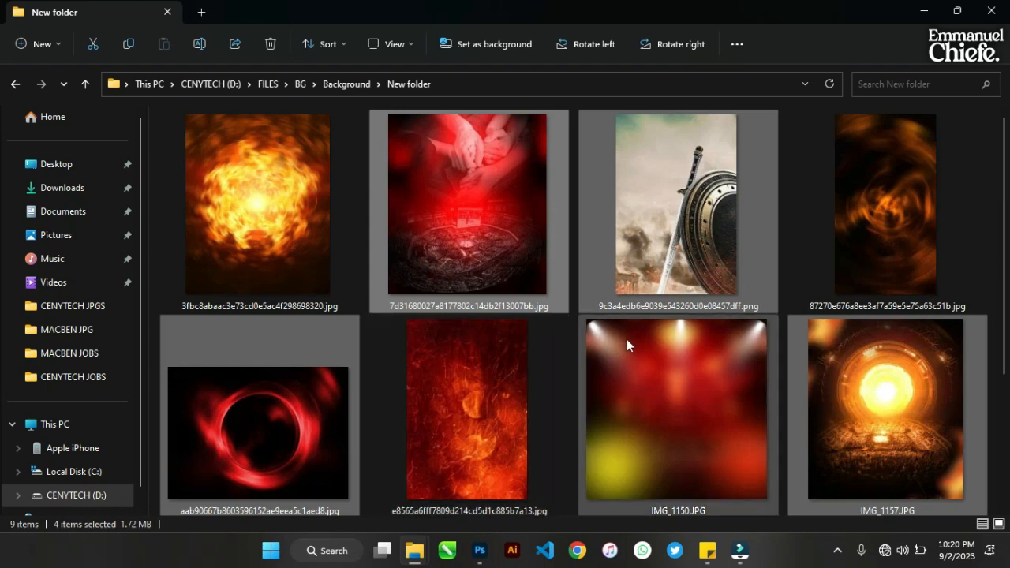
{"action": "scroll", "coordinate": [583, 355], "scroll_direction": "down", "scroll_amount": 3}
{"action": "left_click", "coordinate": [702, 419]}
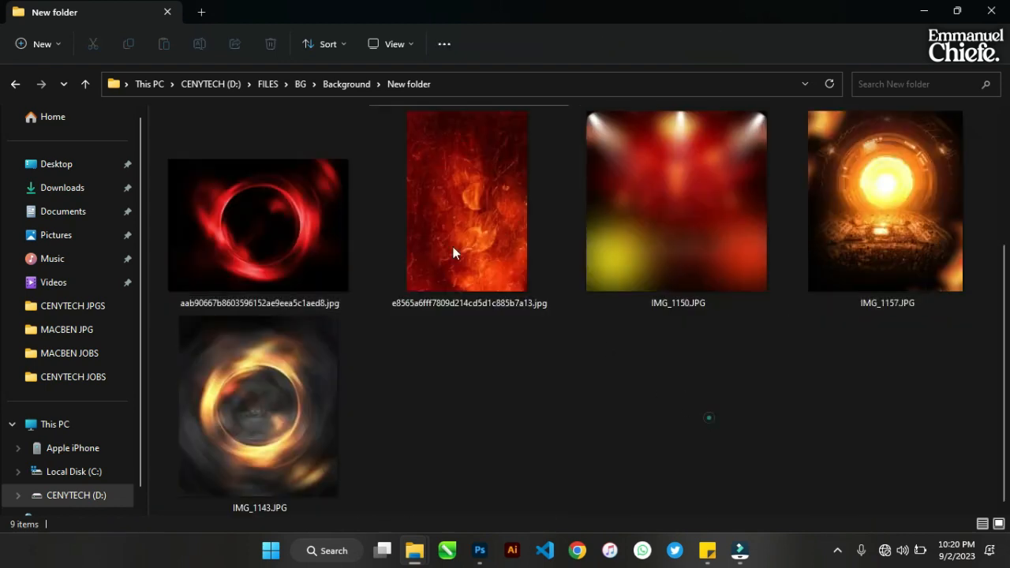
{"action": "left_click", "coordinate": [85, 83]}
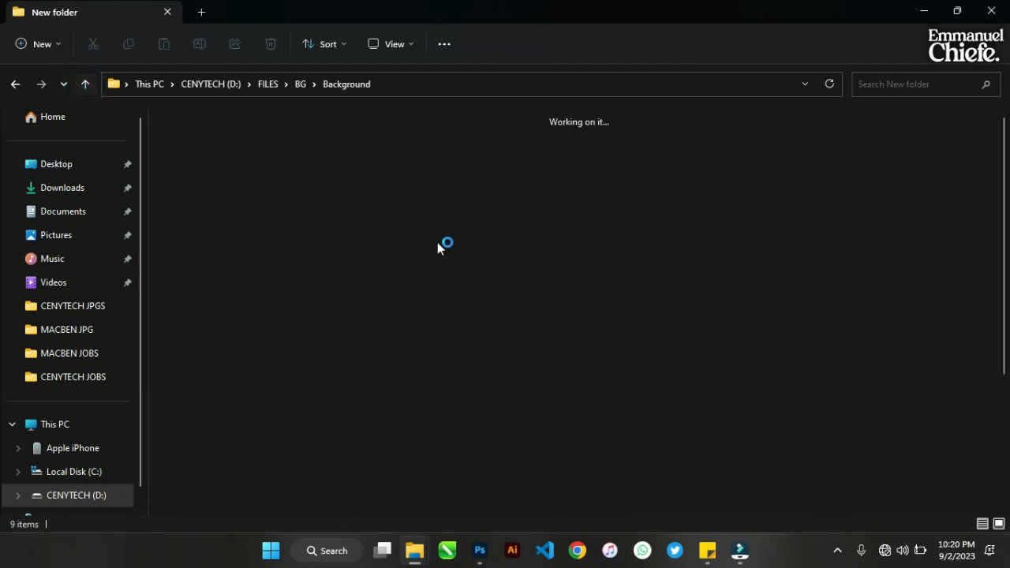
{"action": "scroll", "coordinate": [440, 243], "scroll_direction": "down", "scroll_amount": 3}
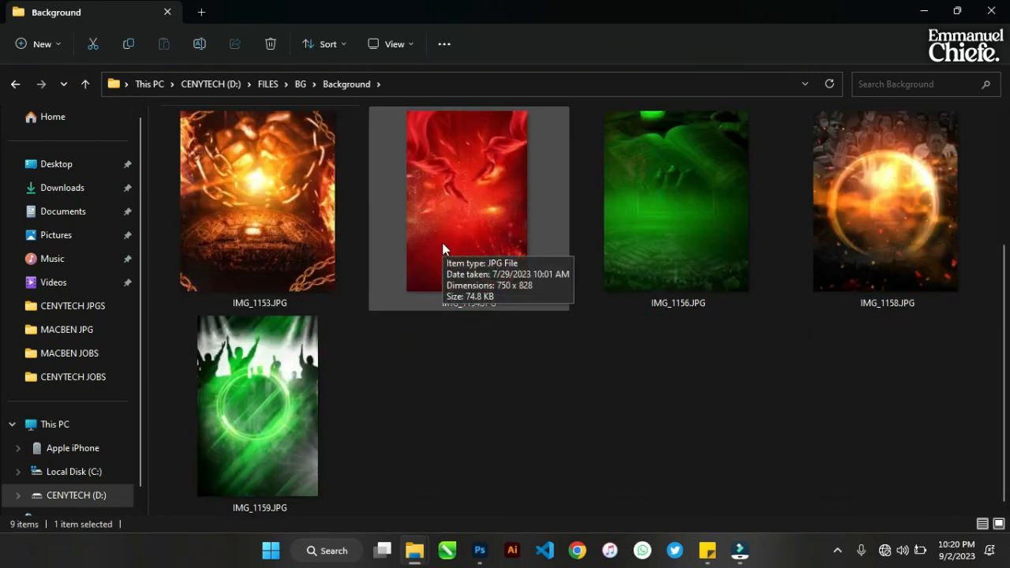
{"action": "scroll", "coordinate": [442, 242], "scroll_direction": "up", "scroll_amount": 3}
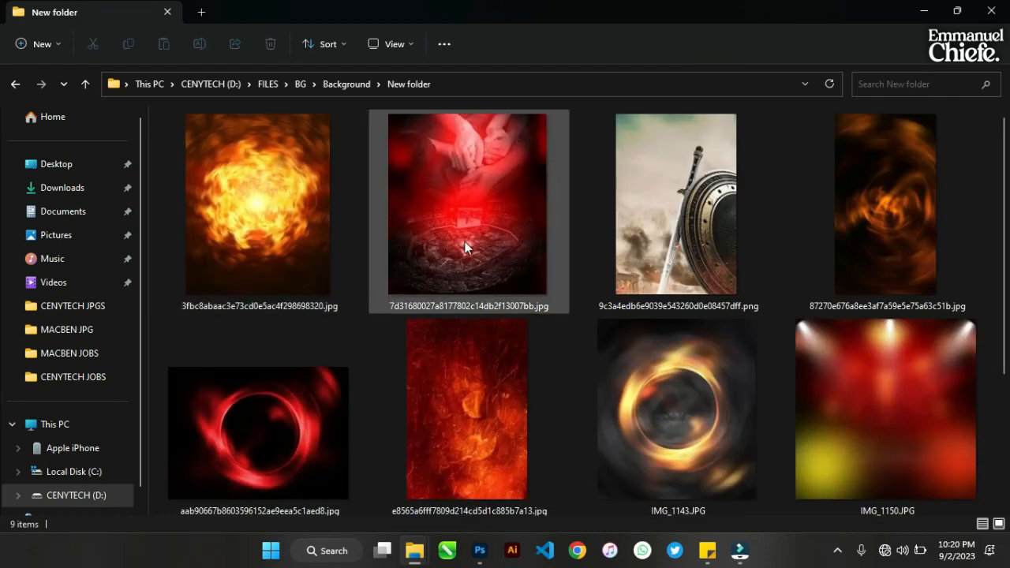
{"action": "scroll", "coordinate": [505, 269], "scroll_direction": "down", "scroll_amount": 3}
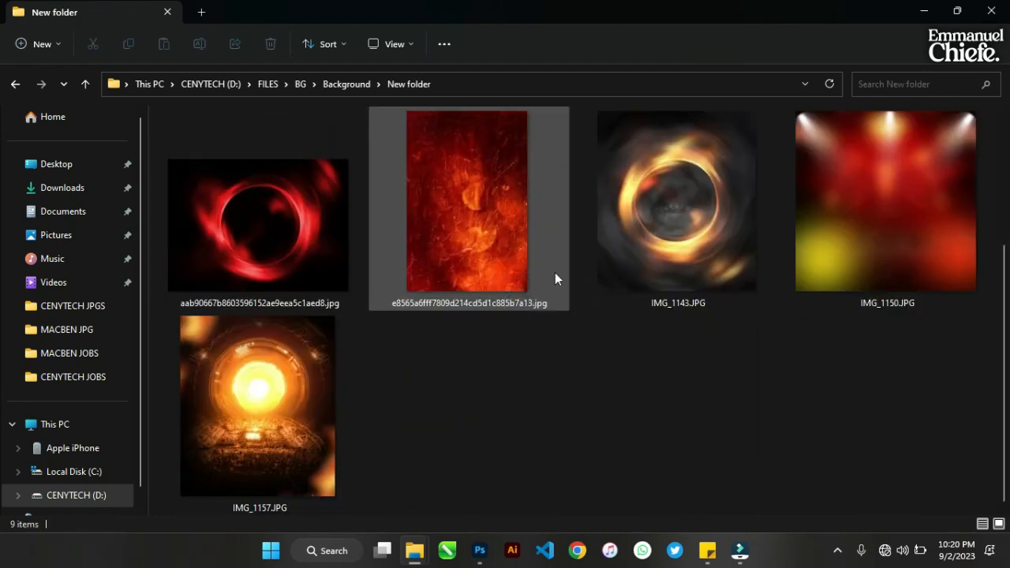
{"action": "scroll", "coordinate": [544, 267], "scroll_direction": "up", "scroll_amount": 3}
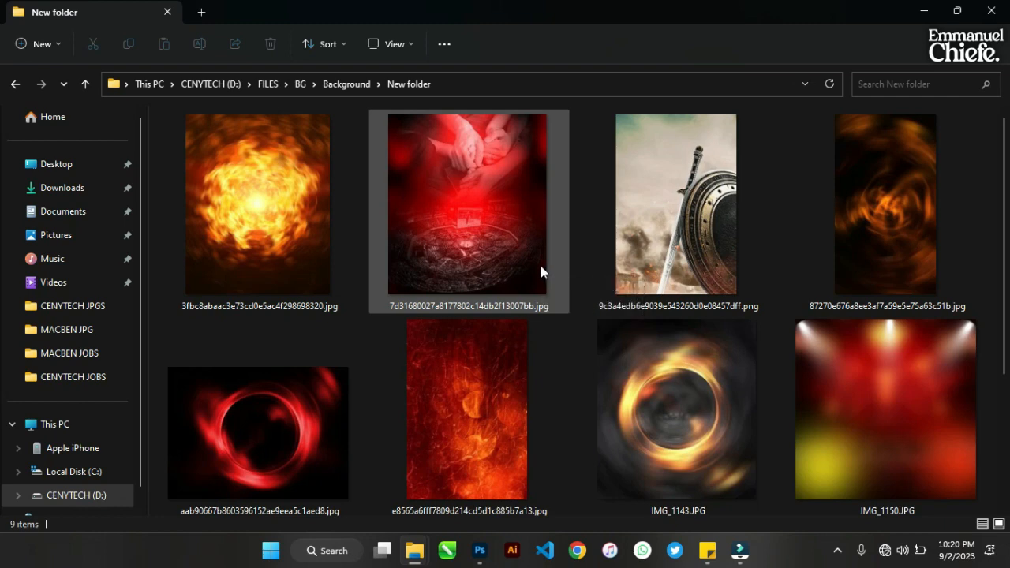
{"action": "scroll", "coordinate": [542, 267], "scroll_direction": "down", "scroll_amount": 1}
{"action": "scroll", "coordinate": [543, 268], "scroll_direction": "down", "scroll_amount": 3}
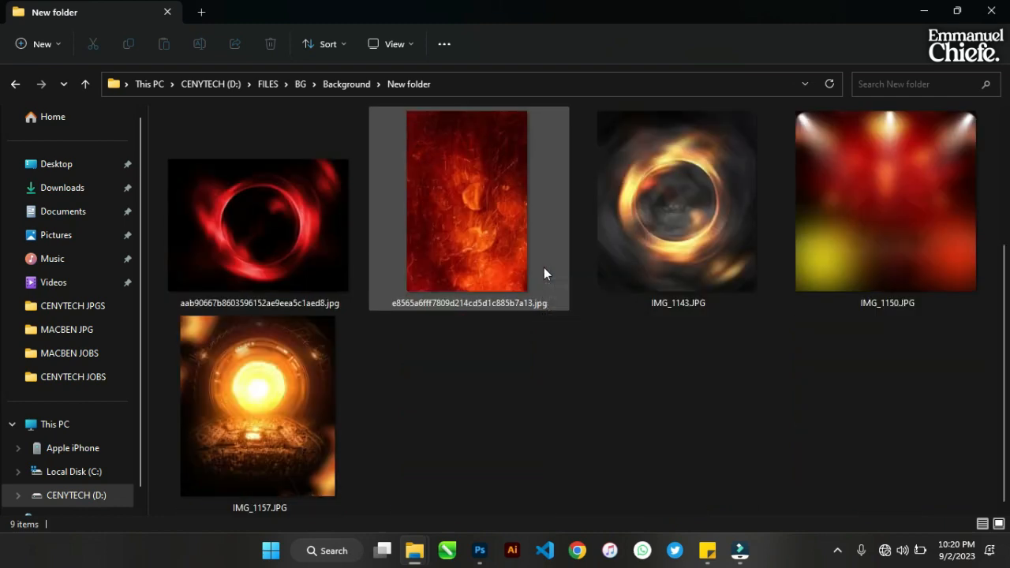
{"action": "scroll", "coordinate": [401, 241], "scroll_direction": "up", "scroll_amount": 3}
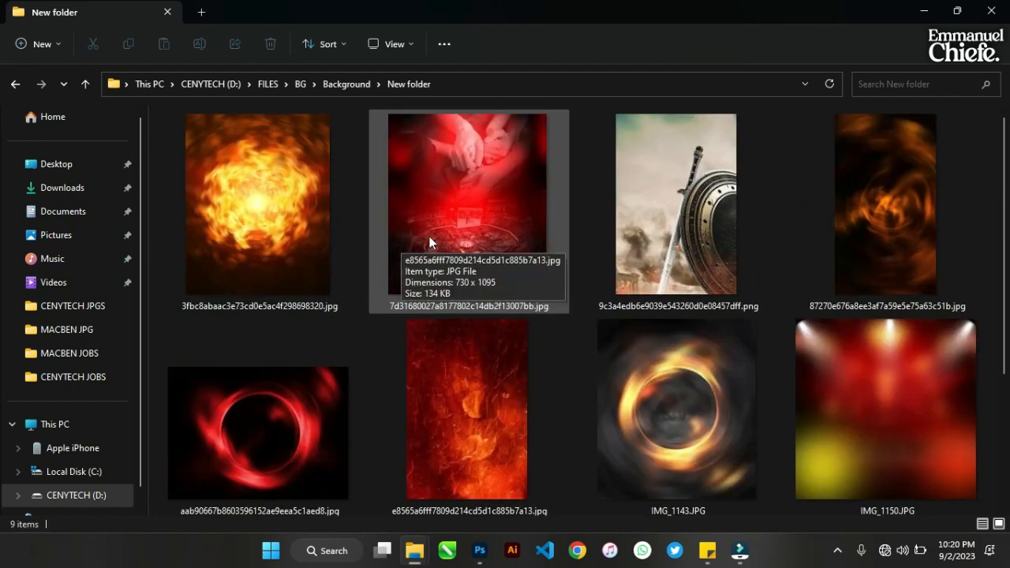
- Place 3fbc8abaac3e73cd0e5ac4f298698320.jpg into the Photoshop flyer and scale it to 48.64% so it covers the canvas
{"action": "left_click", "coordinate": [897, 226]}
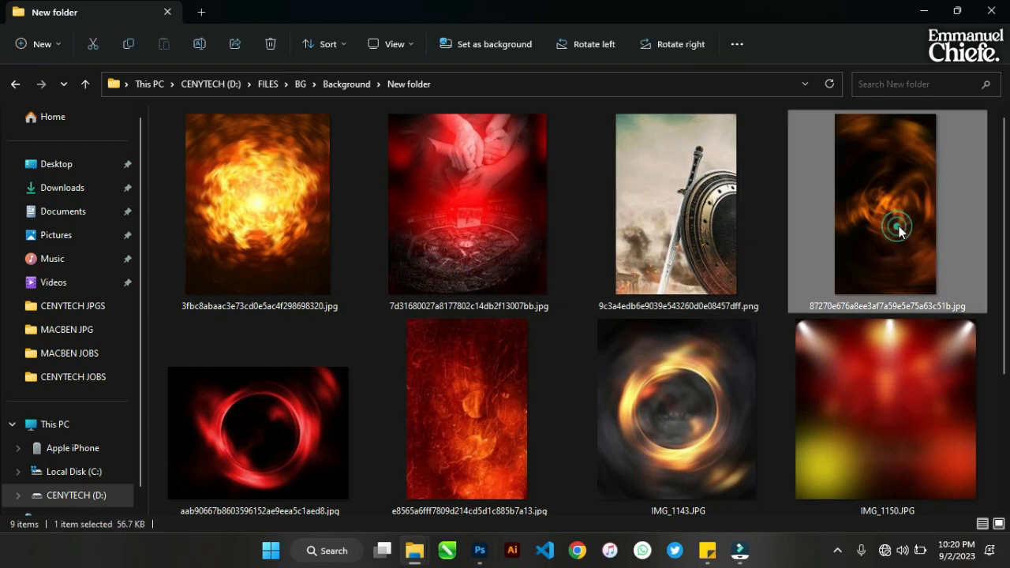
{"action": "left_click", "coordinate": [257, 232]}
{"action": "left_click_drag", "start_coordinate": [270, 225], "coordinate": [400, 227]}
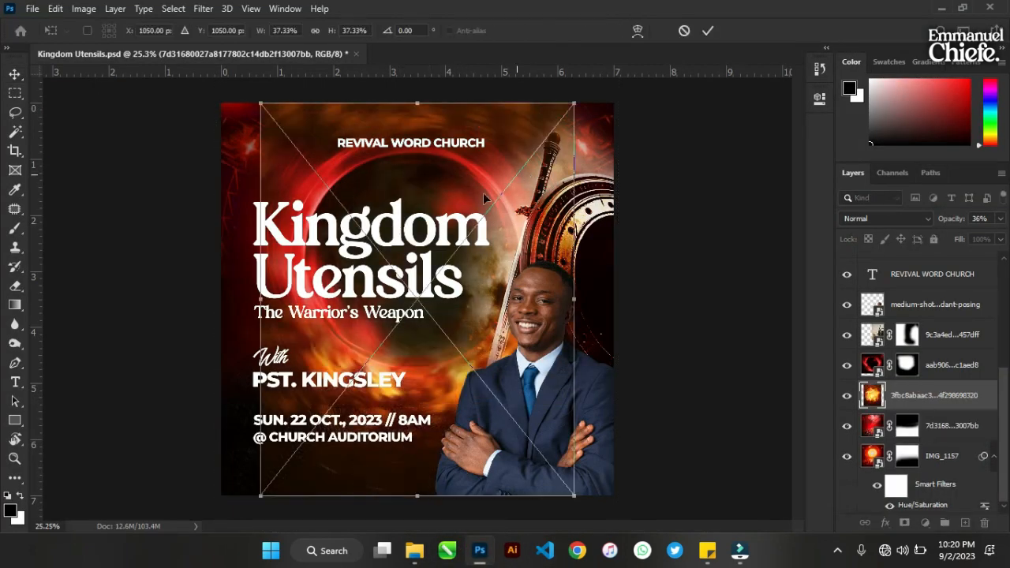
{"action": "left_click_drag", "start_coordinate": [517, 192], "coordinate": [520, 174]}
{"action": "left_click", "coordinate": [709, 32]}
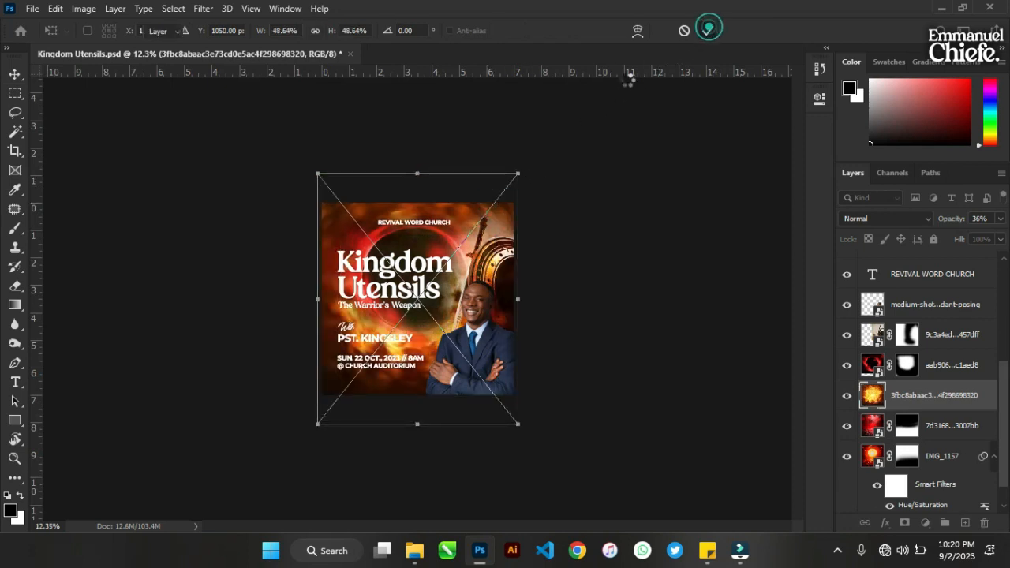
- Move the fiery image layer above the sword-and-shield image in the layer order
{"action": "scroll", "coordinate": [440, 278], "scroll_direction": "up", "scroll_amount": 1}
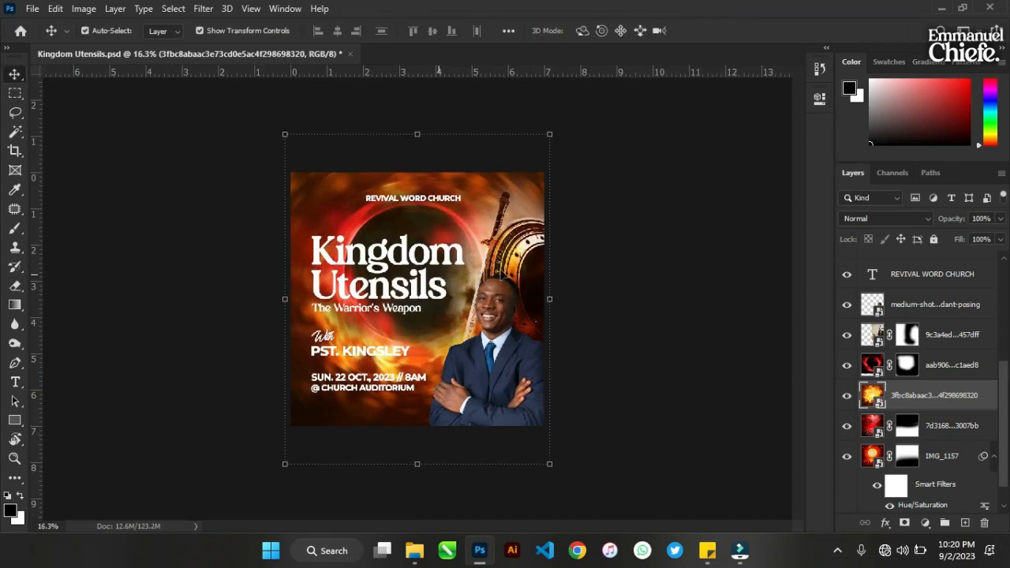
{"action": "left_click_drag", "start_coordinate": [920, 398], "coordinate": [916, 329]}
{"action": "key", "text": "ctrl"}
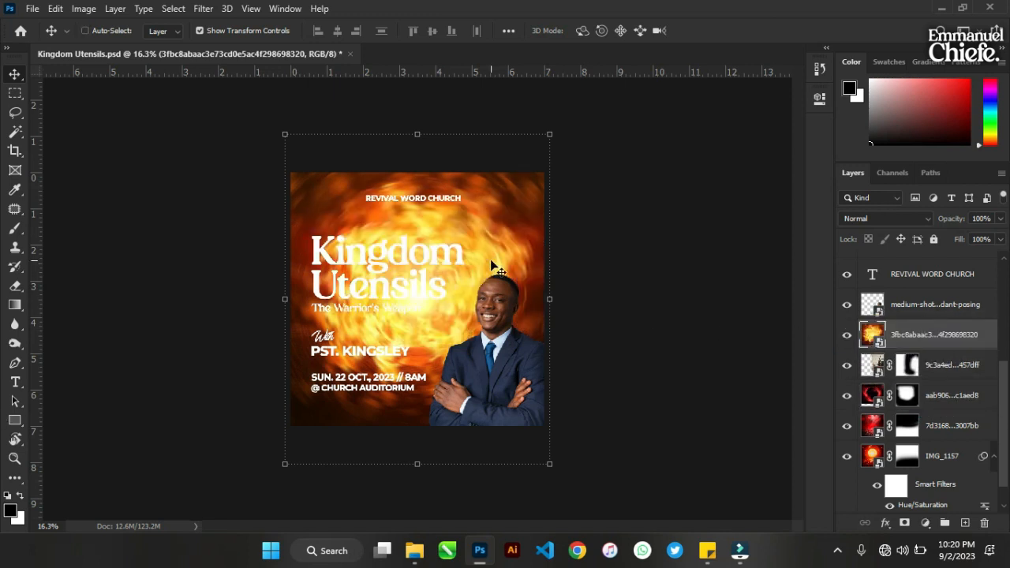
- Apply Hue/Saturation to the fiery image with hue -21 and a saturation adjustment, and add a layer mask to it
{"action": "key", "text": "ctrl+u"}
{"action": "mouse_move", "coordinate": [650, 181]}
{"action": "left_mouse_down"}
{"action": "mouse_move", "coordinate": [604, 176]}
{"action": "mouse_move", "coordinate": [641, 182]}
{"action": "left_mouse_up"}
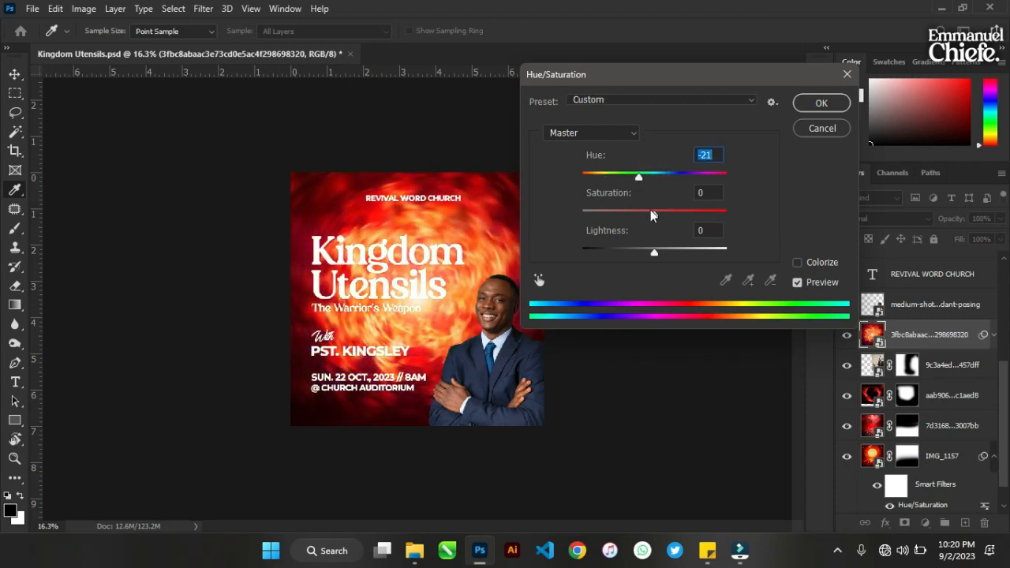
{"action": "left_click_drag", "start_coordinate": [653, 219], "coordinate": [677, 220]}
{"action": "left_click_drag", "start_coordinate": [658, 215], "coordinate": [656, 216]}
{"action": "left_click", "coordinate": [841, 102]}
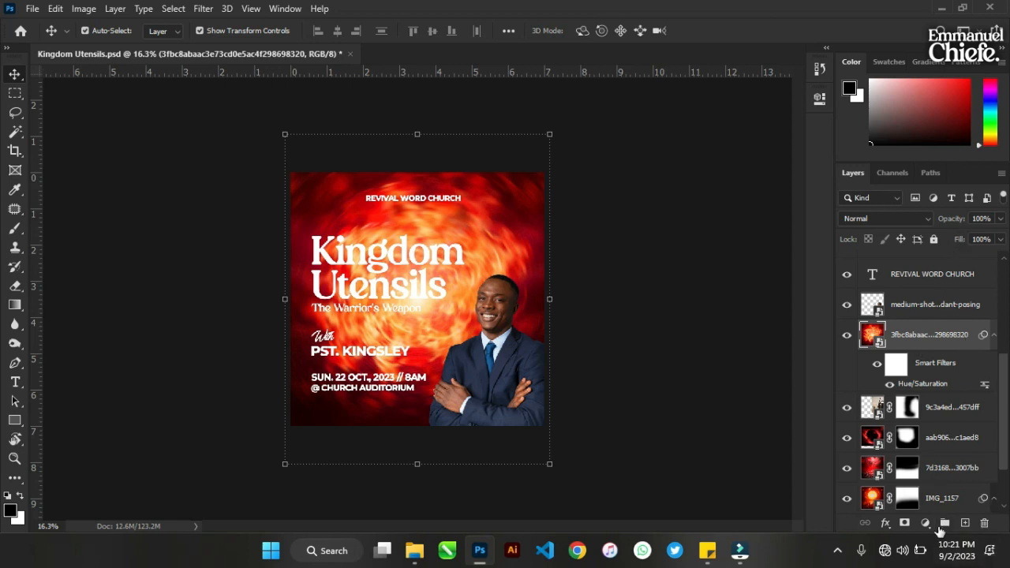
{"action": "left_click", "coordinate": [905, 523]}
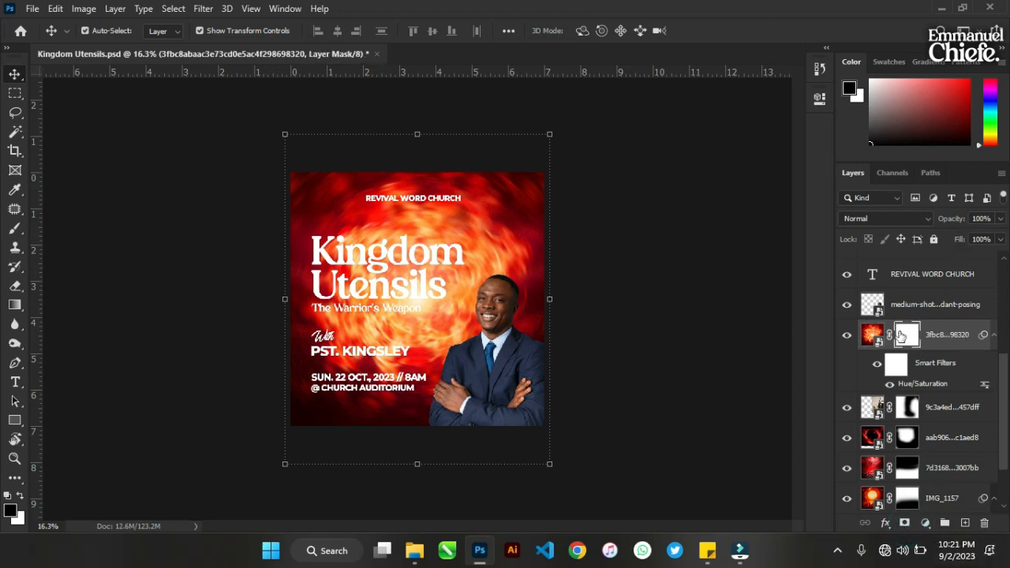
- Try painting out the centre of the fiery image on its mask with a soft 2600 px black brush
{"action": "key", "text": "b"}
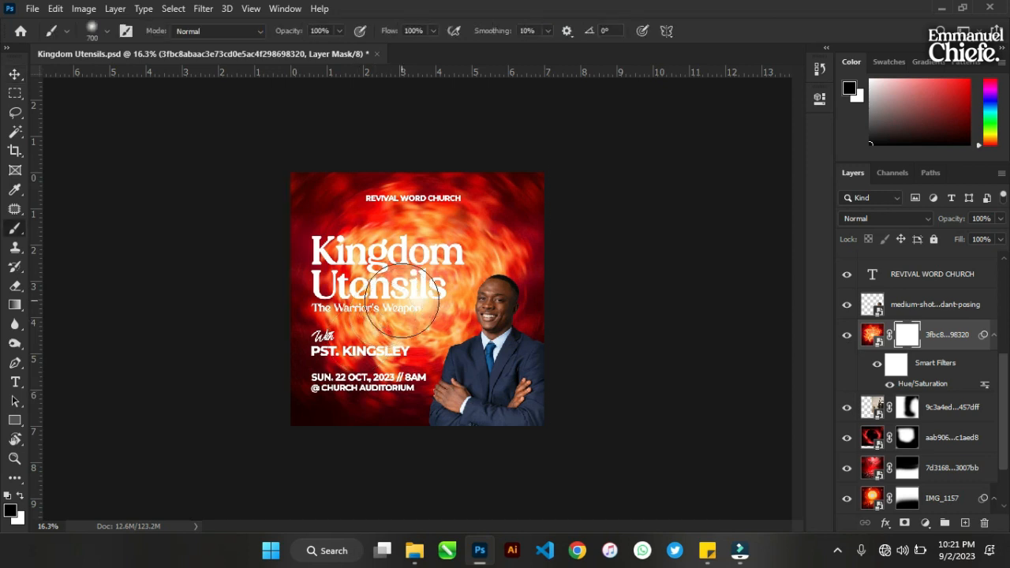
{"action": "key", "text": "bracketright"}
{"action": "key", "text": "bracketright"}
{"action": "key", "text": "bracketright"}
{"action": "key", "text": "bracketright"}
{"action": "key", "text": "bracketright"}
{"action": "key", "text": "bracketright"}
{"action": "key", "text": "bracketright"}
{"action": "key", "text": "bracketright"}
{"action": "key", "text": "bracketright"}
{"action": "key", "text": "bracketright"}
{"action": "key", "text": "bracketright"}
{"action": "key", "text": "bracketright"}
{"action": "key", "text": "bracketright"}
{"action": "key", "text": "bracketright"}
{"action": "key", "text": "bracketright"}
{"action": "key", "text": "bracketright"}
{"action": "key", "text": "bracketright"}
{"action": "key", "text": "bracketright"}
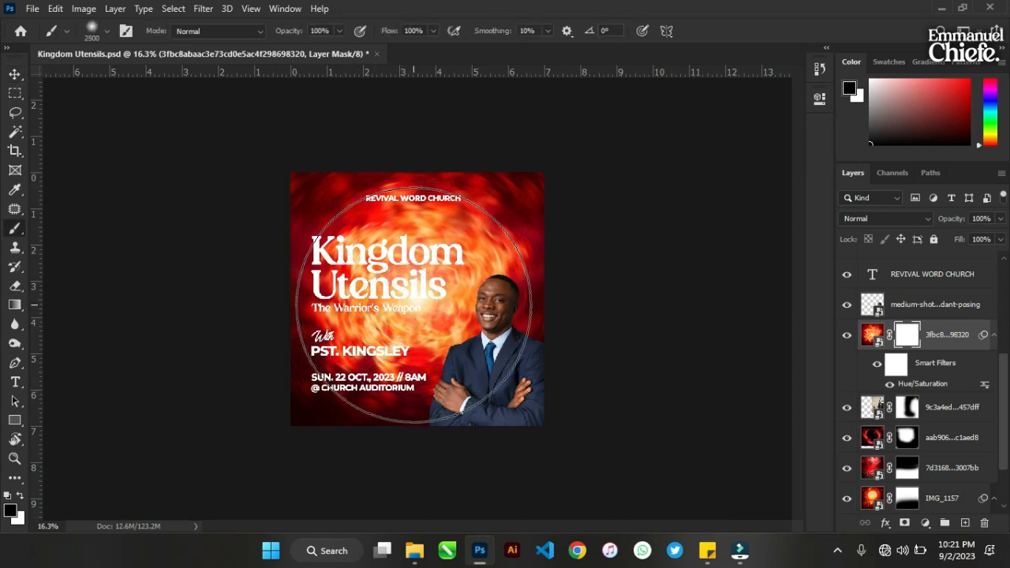
{"action": "left_click", "coordinate": [414, 301]}
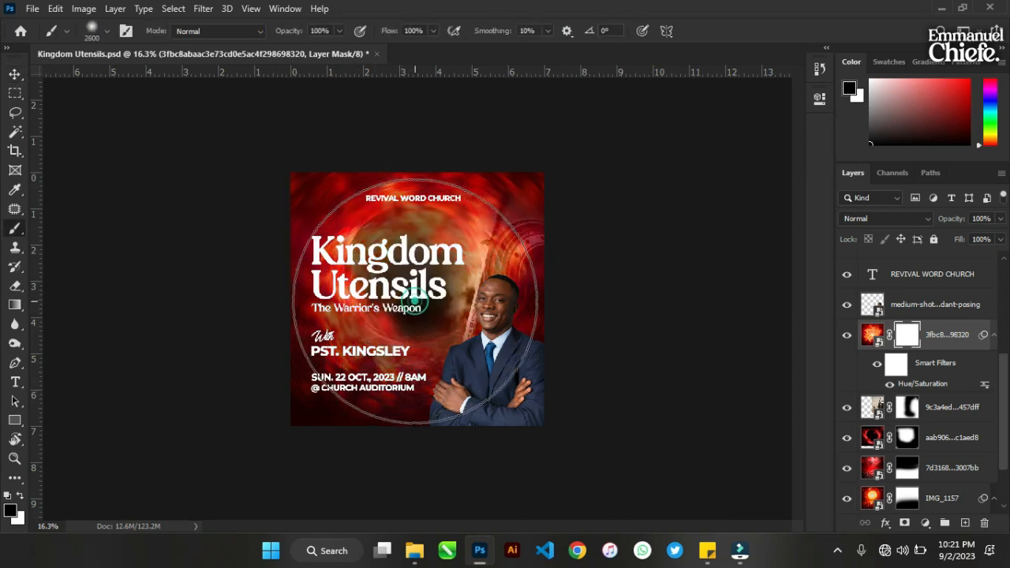
{"action": "left_click", "coordinate": [414, 301]}
{"action": "left_click", "coordinate": [415, 301]}
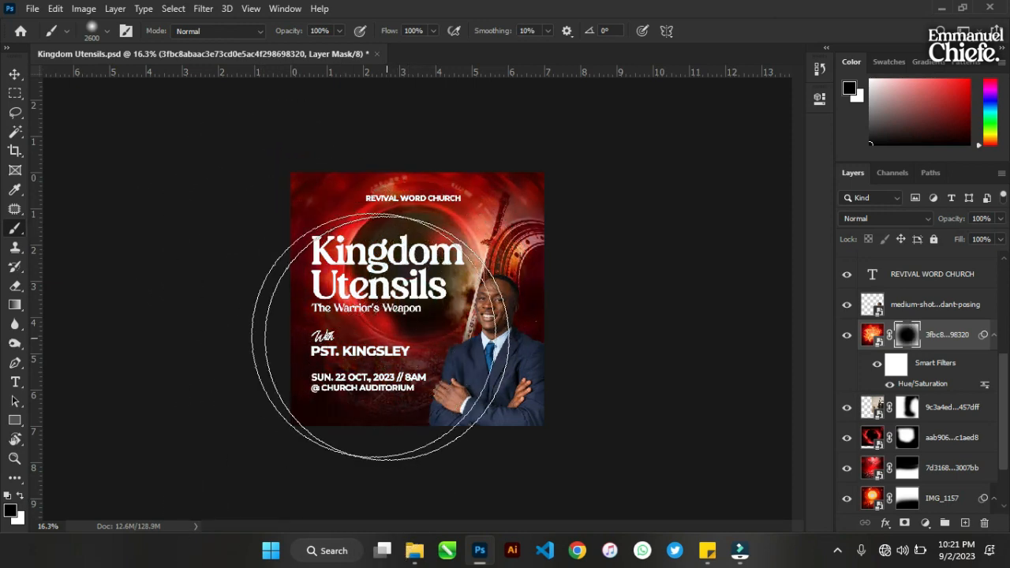
- Undo the brush dabs on the fiery image's layer mask
{"action": "key", "text": "ctrl+z"}
{"action": "key", "text": "ctrl+z"}
{"action": "key", "text": "ctrl+z"}
{"action": "key", "text": "ctrl+z"}
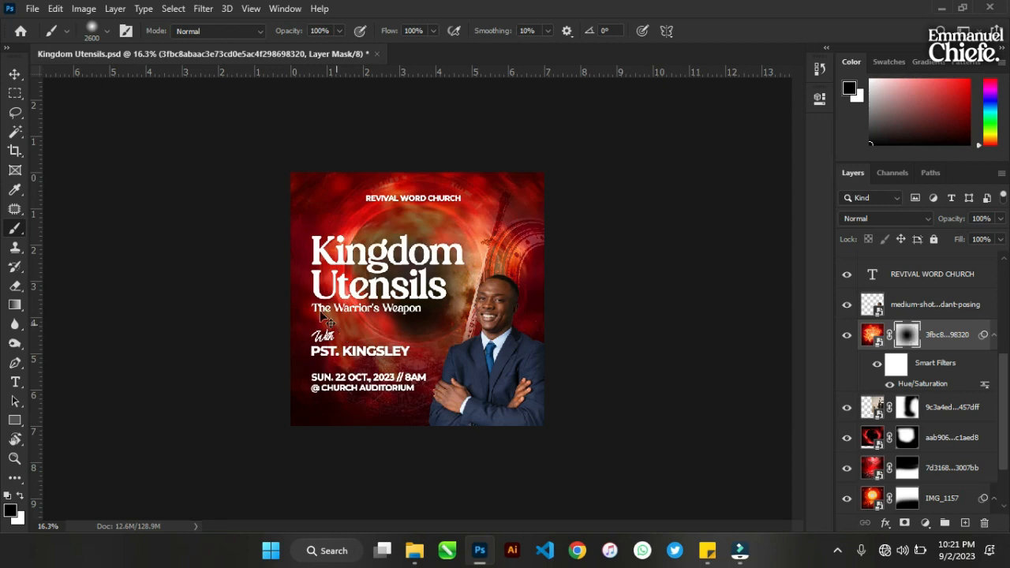
- Try lower opacity levels on the fiery image layer and restore it to 100%
{"action": "left_click", "coordinate": [15, 75]}
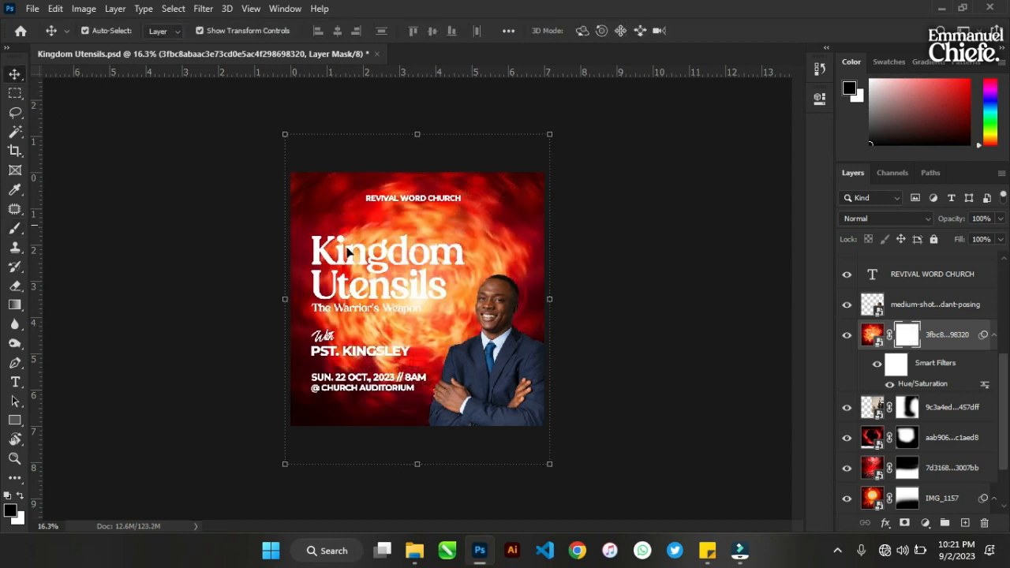
{"action": "left_click", "coordinate": [1001, 219]}
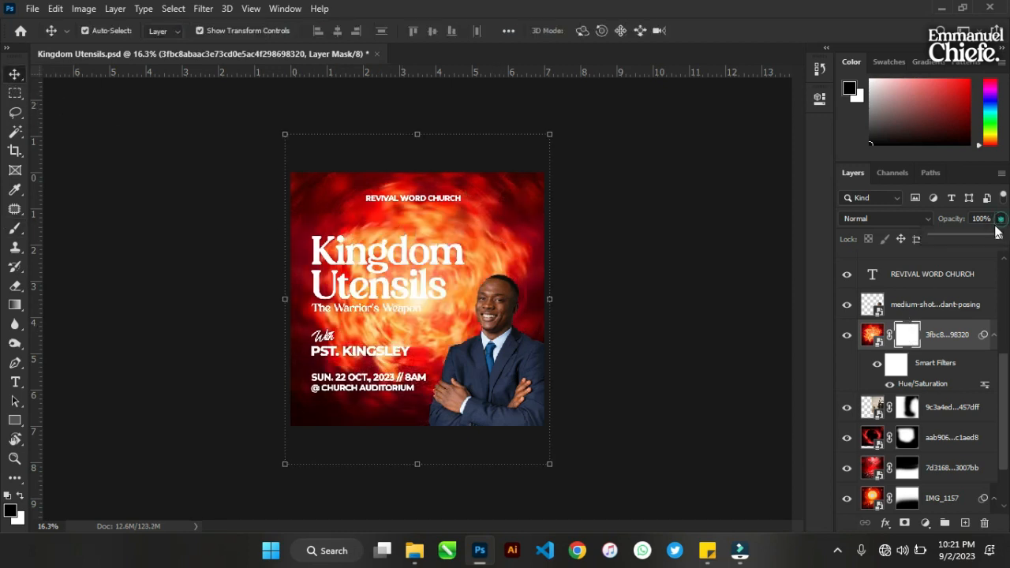
{"action": "left_click", "coordinate": [950, 238]}
{"action": "left_click_drag", "start_coordinate": [949, 236], "coordinate": [1004, 239]}
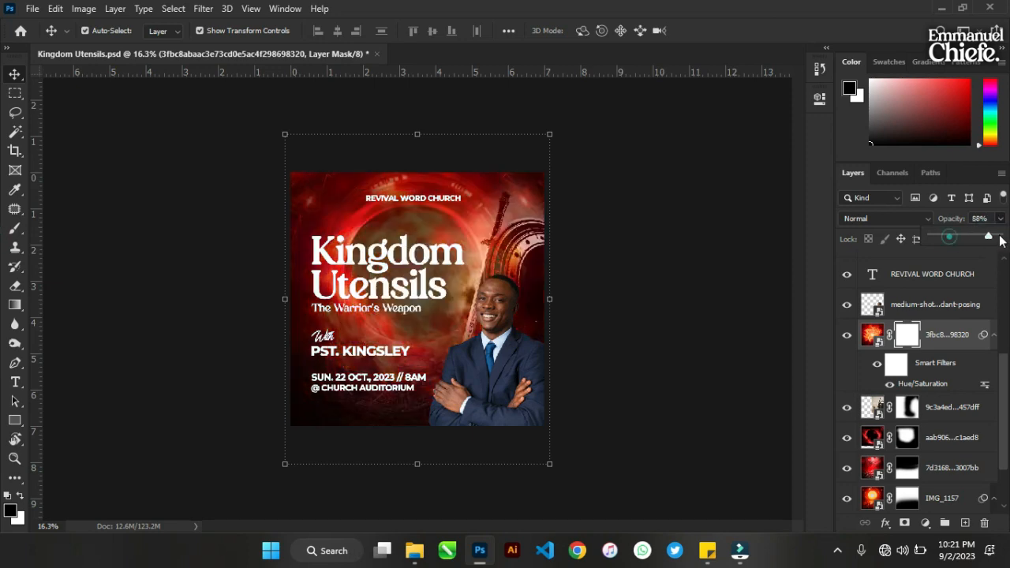
{"action": "left_click", "coordinate": [947, 233]}
- Try other blend modes, including Luminosity, on the fiery image layer and return it to Normal
{"action": "left_click", "coordinate": [878, 220]}
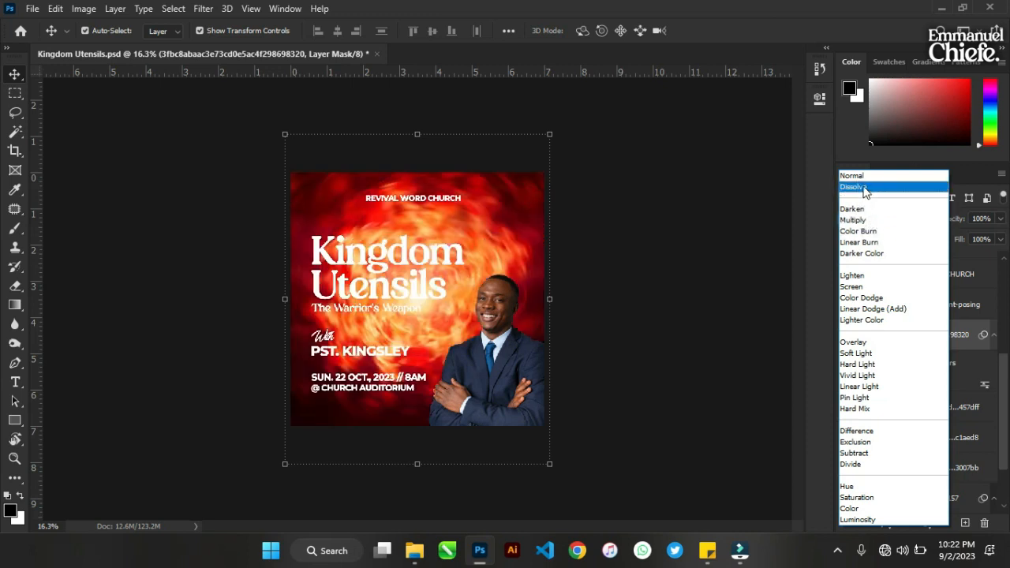
{"action": "left_click", "coordinate": [862, 176]}
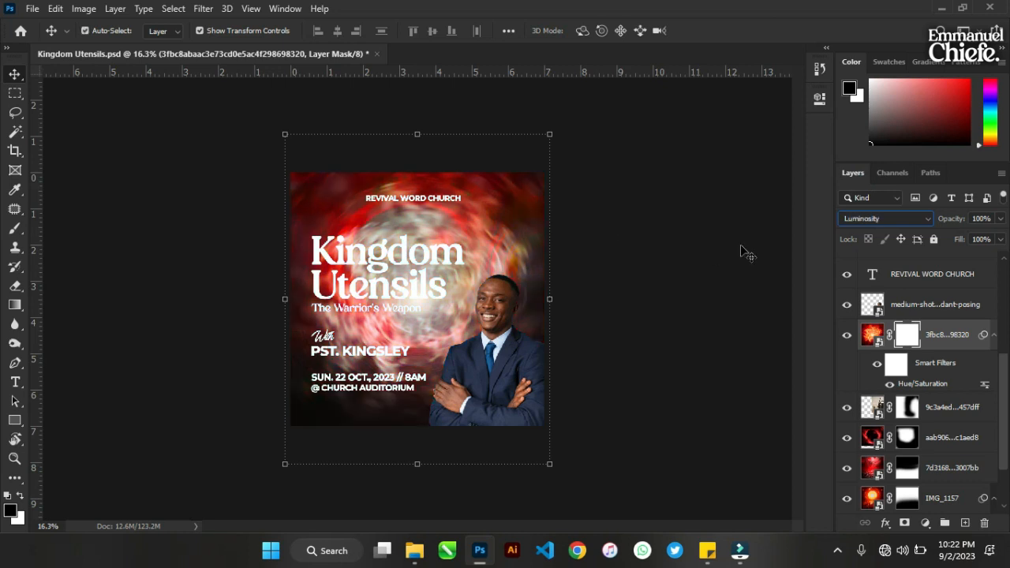
{"action": "key", "text": "ctrl+z"}
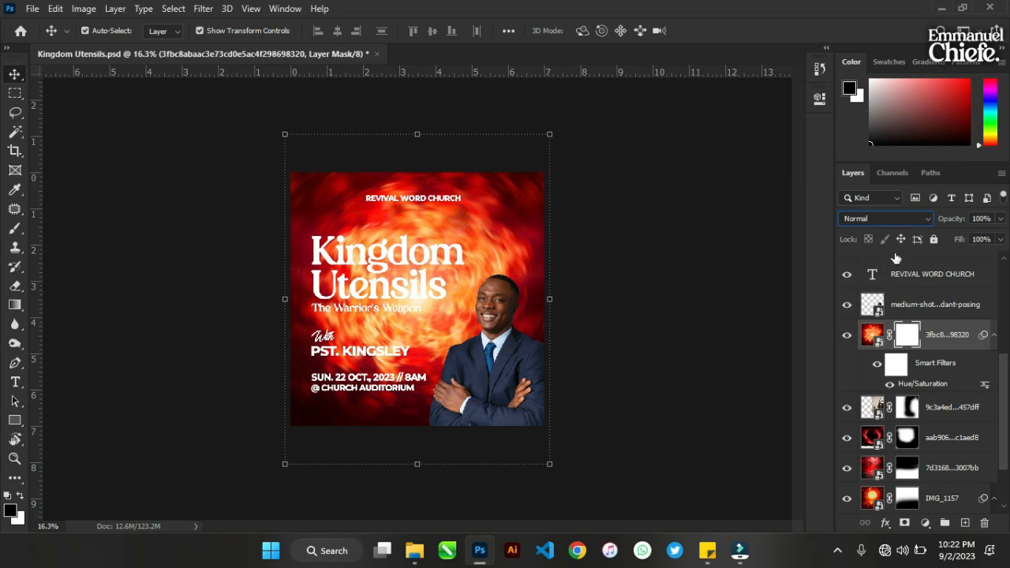
{"action": "left_click", "coordinate": [524, 188], "text": "ctrl"}
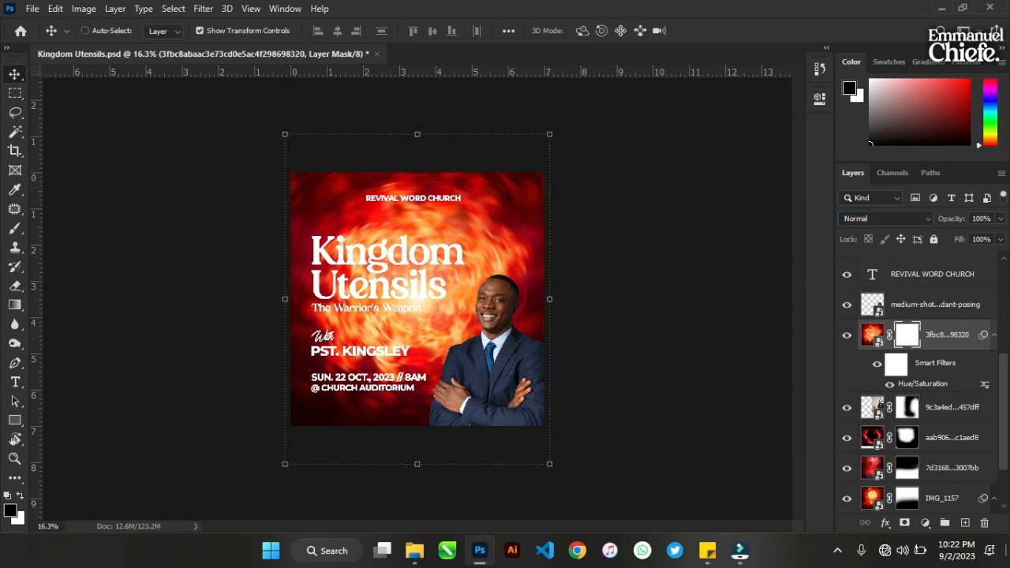
{"action": "key", "text": "ctrl+l"}
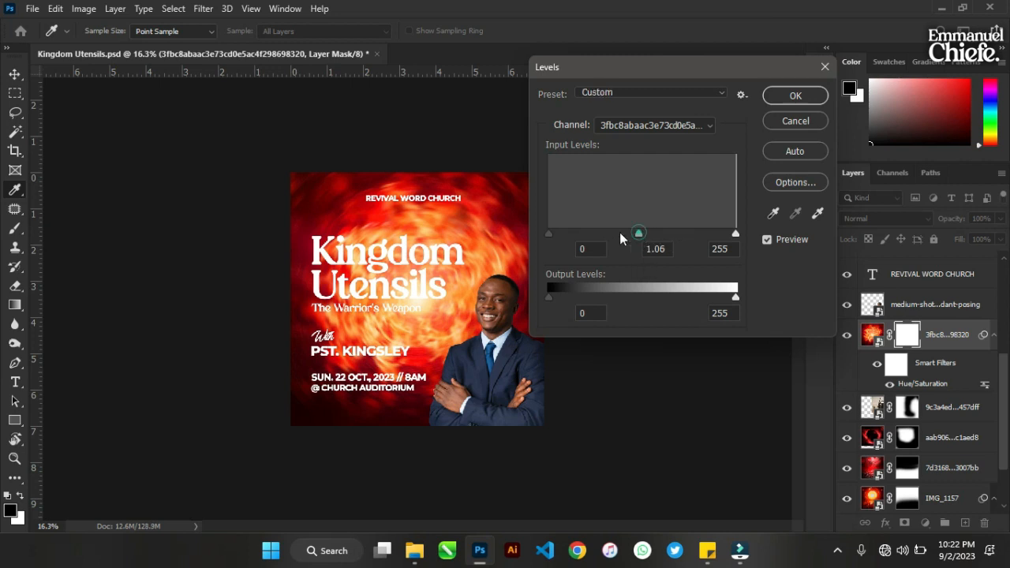
{"action": "left_click_drag", "start_coordinate": [622, 230], "coordinate": [685, 229]}
{"action": "left_click", "coordinate": [799, 122]}
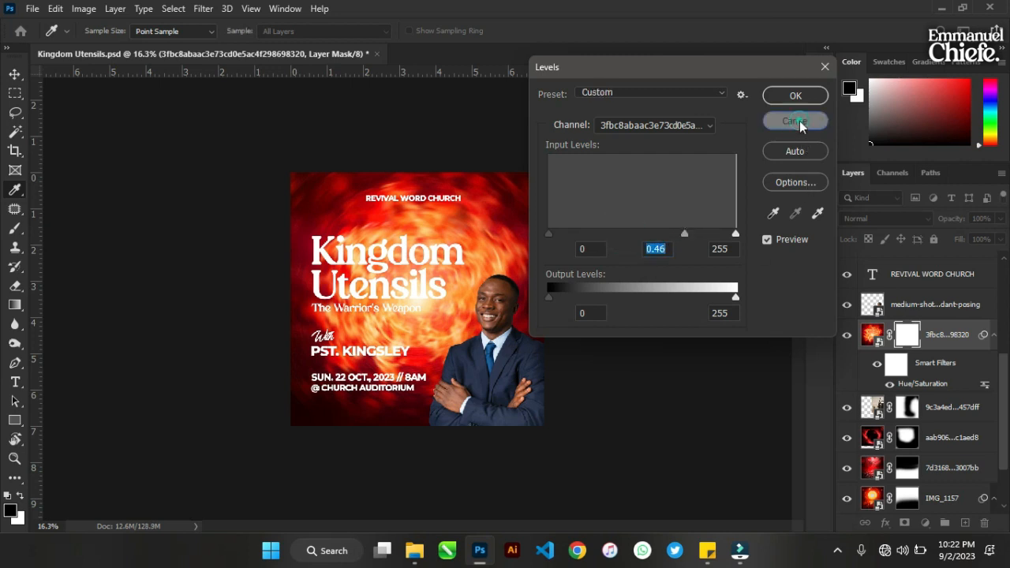
{"action": "key", "text": "v"}
- Apply Levels to the fiery image itself, with midtone input 0.48 and output levels 0 to 228
{"action": "left_click", "coordinate": [872, 335]}
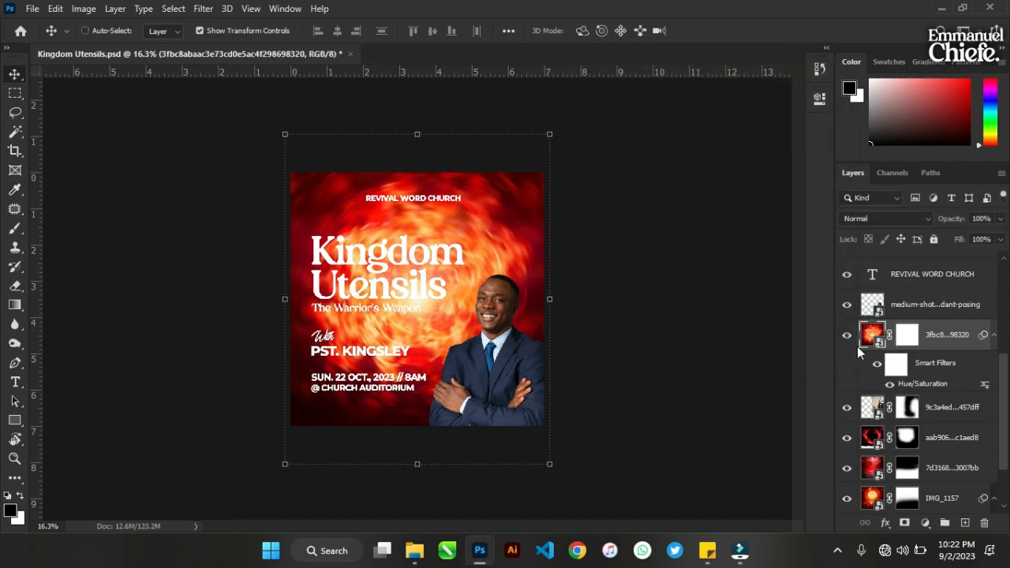
{"action": "key", "text": "ctrl+l"}
{"action": "left_click_drag", "start_coordinate": [325, 73], "coordinate": [640, 100]}
{"action": "left_click_drag", "start_coordinate": [663, 263], "coordinate": [705, 268]}
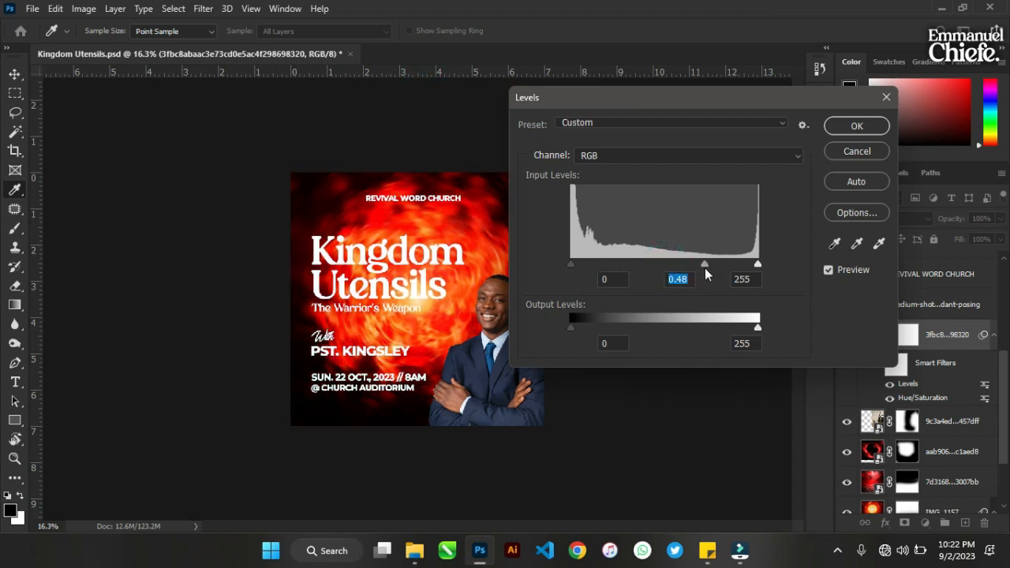
{"action": "left_click_drag", "start_coordinate": [570, 326], "coordinate": [589, 326]}
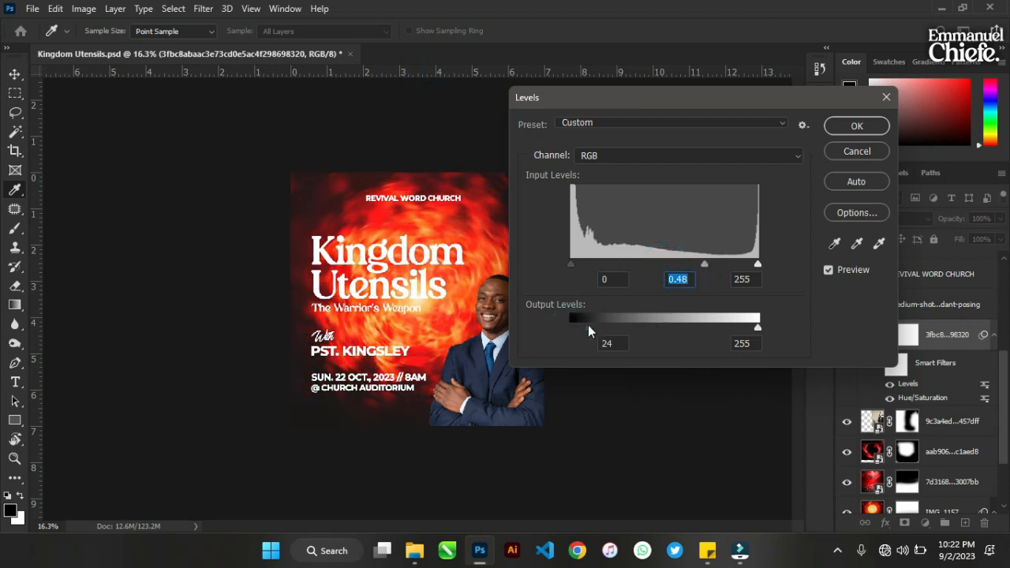
{"action": "left_click_drag", "start_coordinate": [755, 326], "coordinate": [739, 335]}
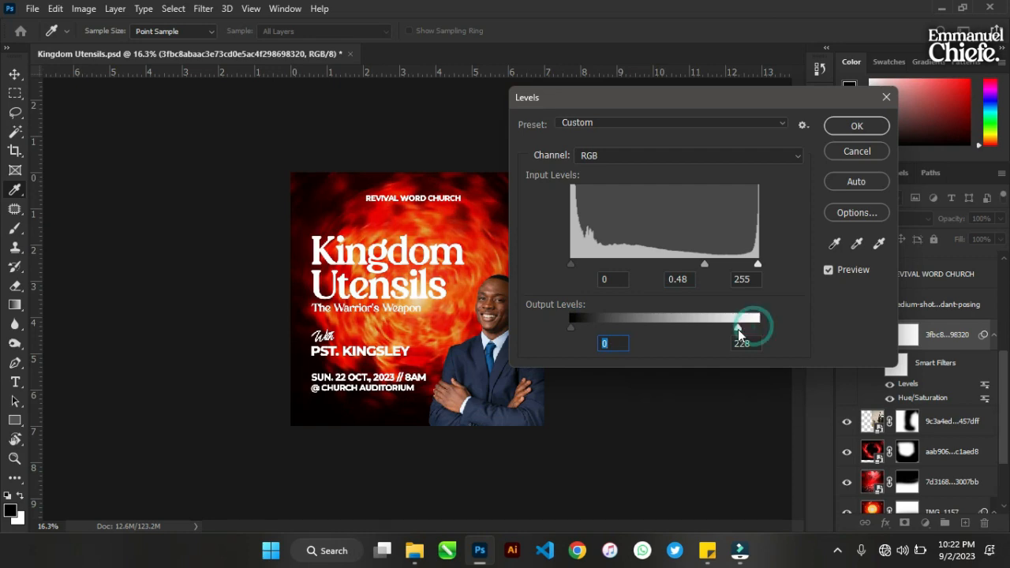
{"action": "left_click", "coordinate": [857, 126]}
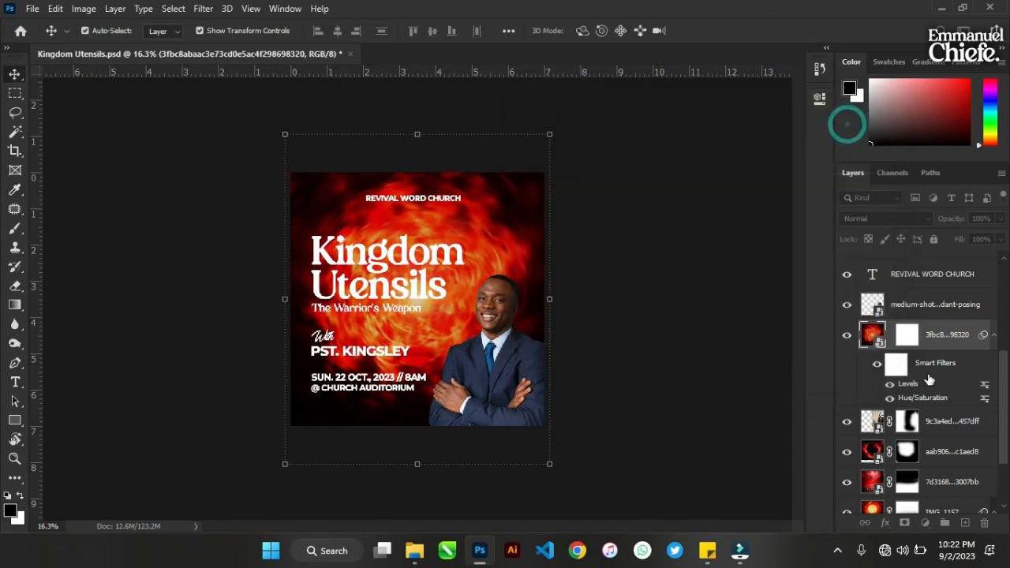
- Set the fiery image layer's blend mode to Screen
{"action": "left_click", "coordinate": [890, 219]}
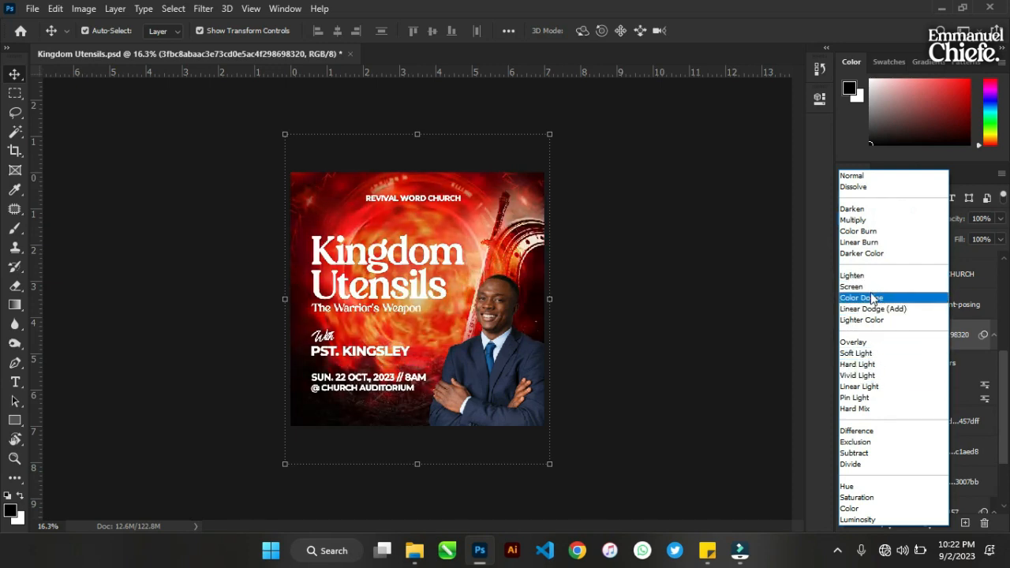
{"action": "left_click", "coordinate": [872, 289]}
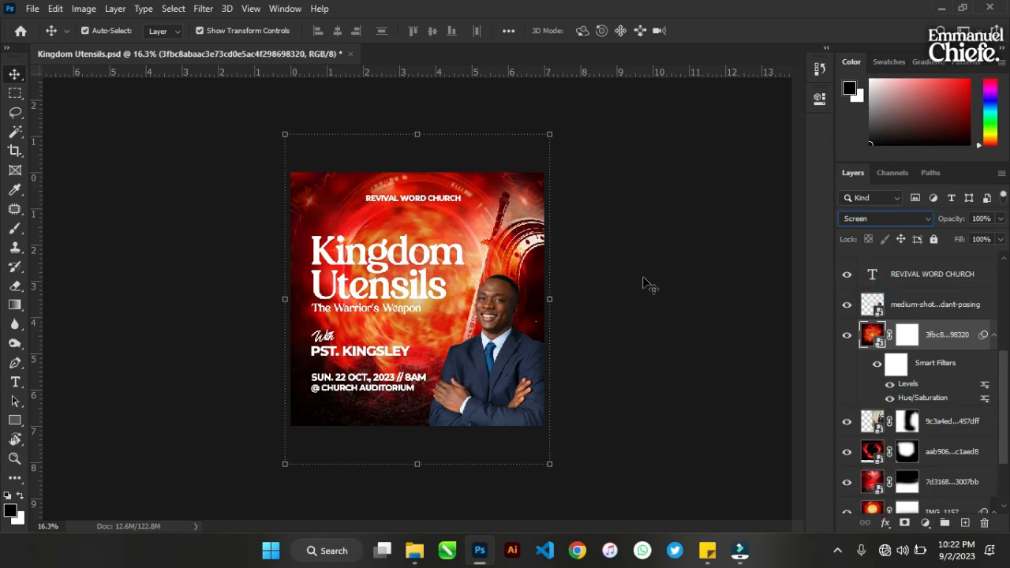
{"action": "left_click", "coordinate": [665, 266]}
{"action": "key", "text": "ctrl+0"}
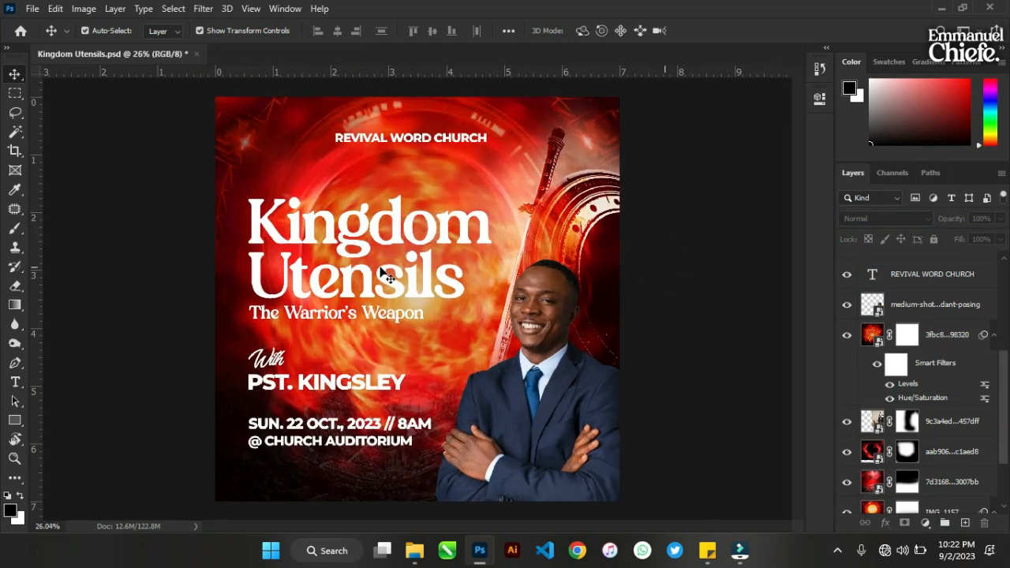
- Scale the sword image behind the man up proportionally to about 107.6%, extending it upward and to the left
{"action": "left_click", "coordinate": [584, 196]}
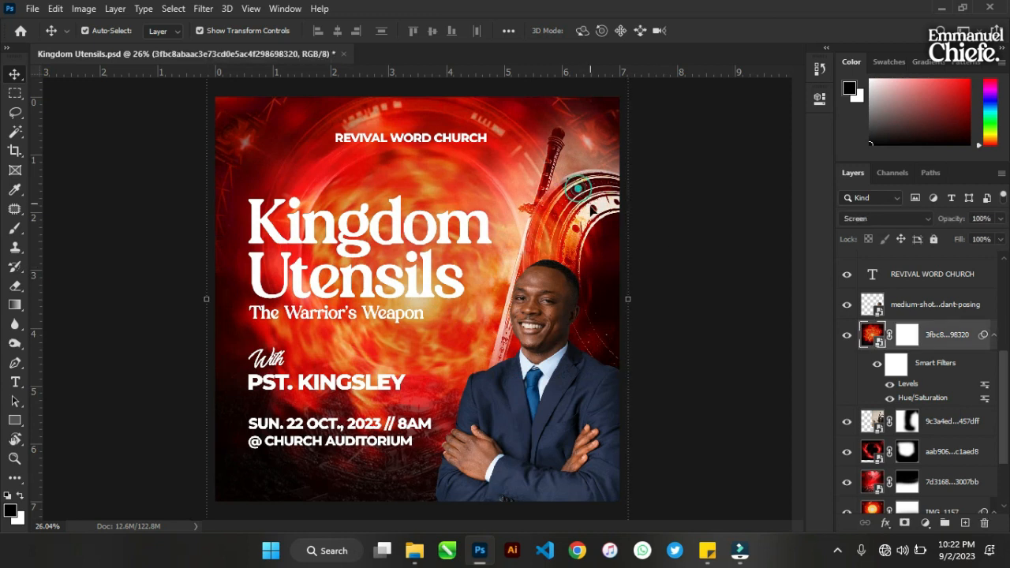
{"action": "left_click", "coordinate": [944, 431]}
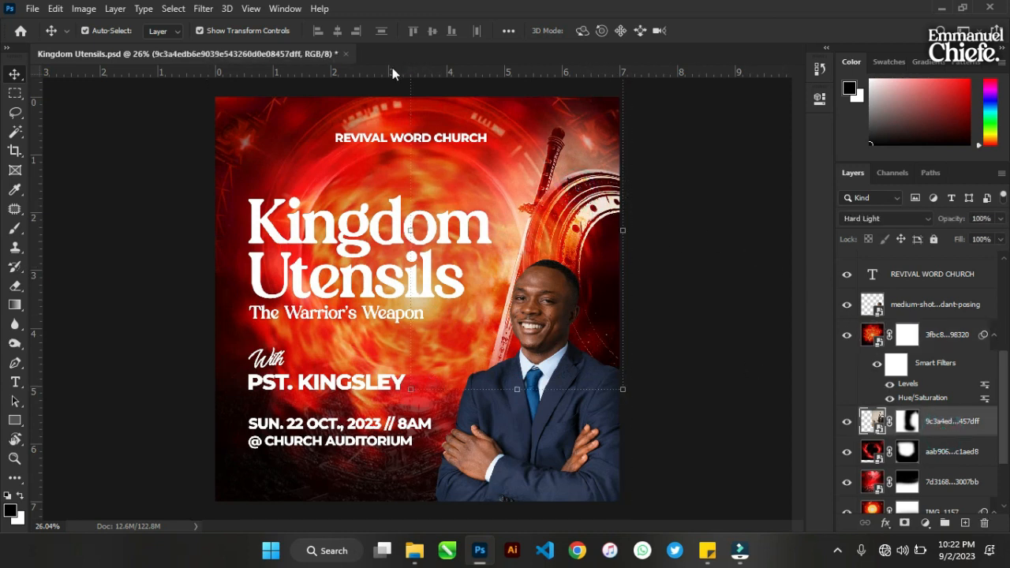
{"action": "left_click", "coordinate": [410, 180]}
{"action": "scroll", "coordinate": [478, 261], "scroll_direction": "down", "scroll_amount": 3}
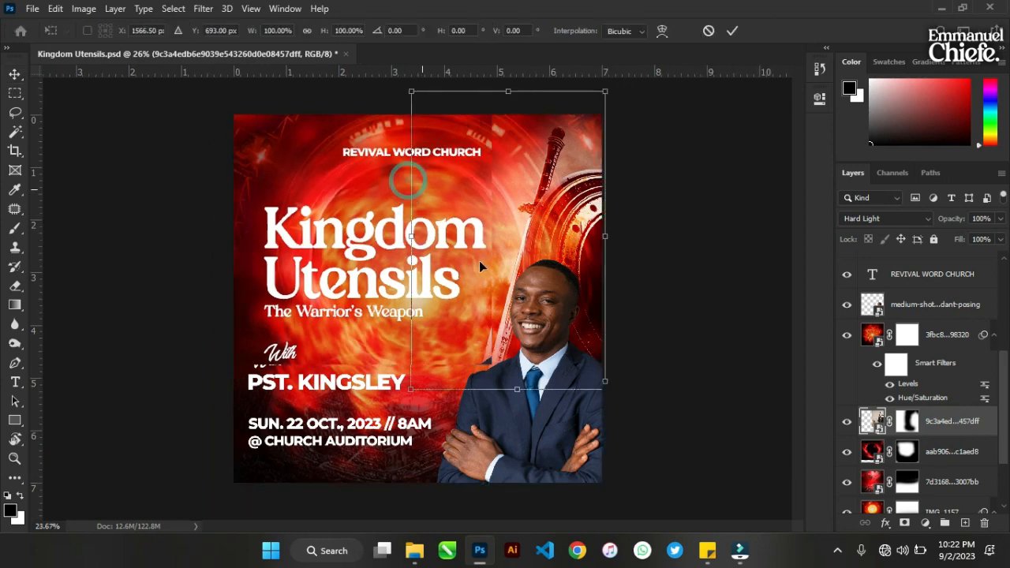
{"action": "left_click_drag", "start_coordinate": [411, 169], "coordinate": [405, 155]}
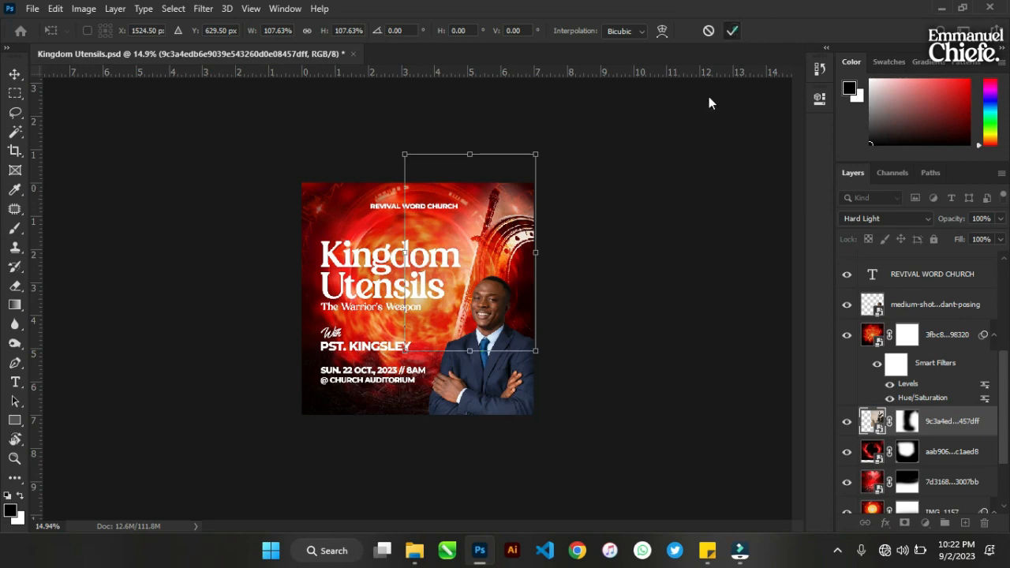
{"action": "left_click", "coordinate": [733, 30]}
{"action": "left_click", "coordinate": [673, 284]}
{"action": "scroll", "coordinate": [339, 393], "scroll_direction": "up", "scroll_amount": 4}
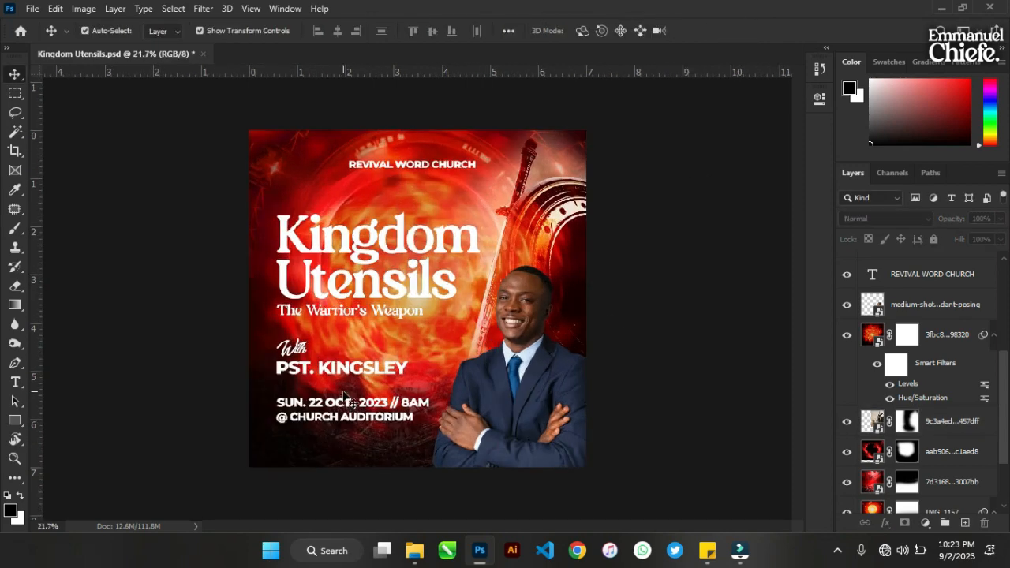
- Select the "With", speaker name, date and church auditorium text layers and move them slightly down together
{"action": "scroll", "coordinate": [326, 477], "scroll_direction": "up", "scroll_amount": 2}
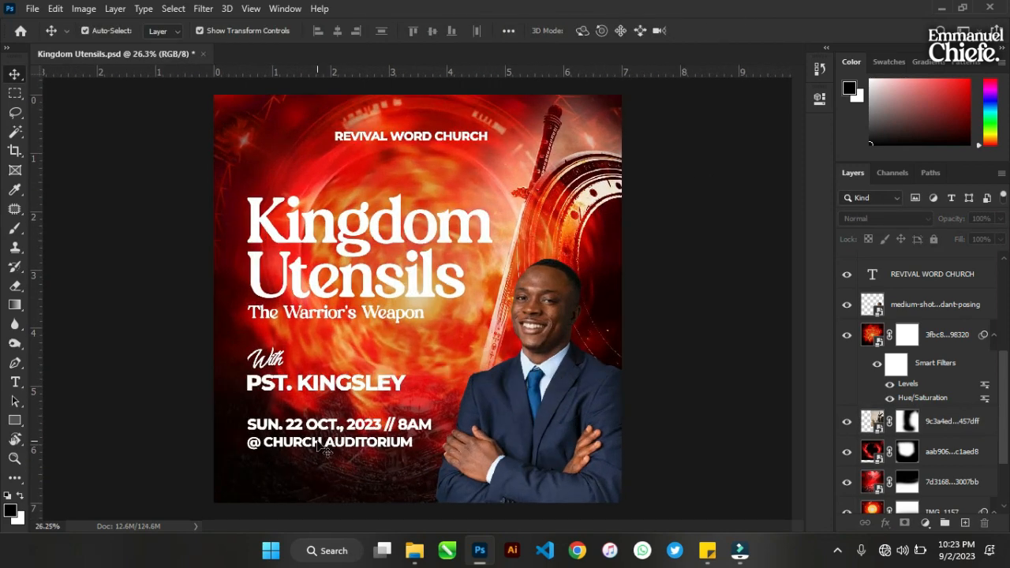
{"action": "left_click", "coordinate": [327, 445]}
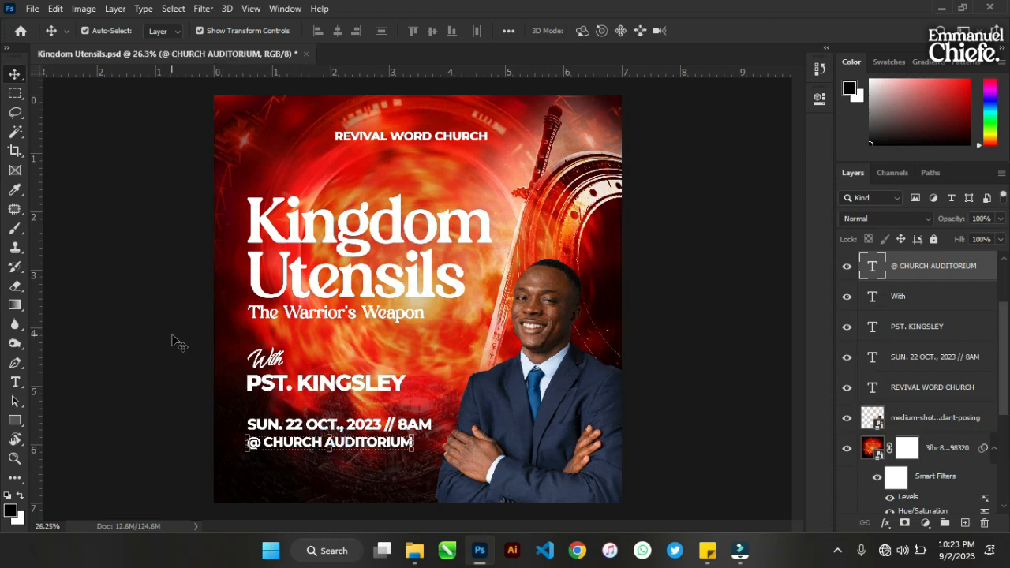
{"action": "left_click_drag", "start_coordinate": [172, 339], "coordinate": [426, 433]}
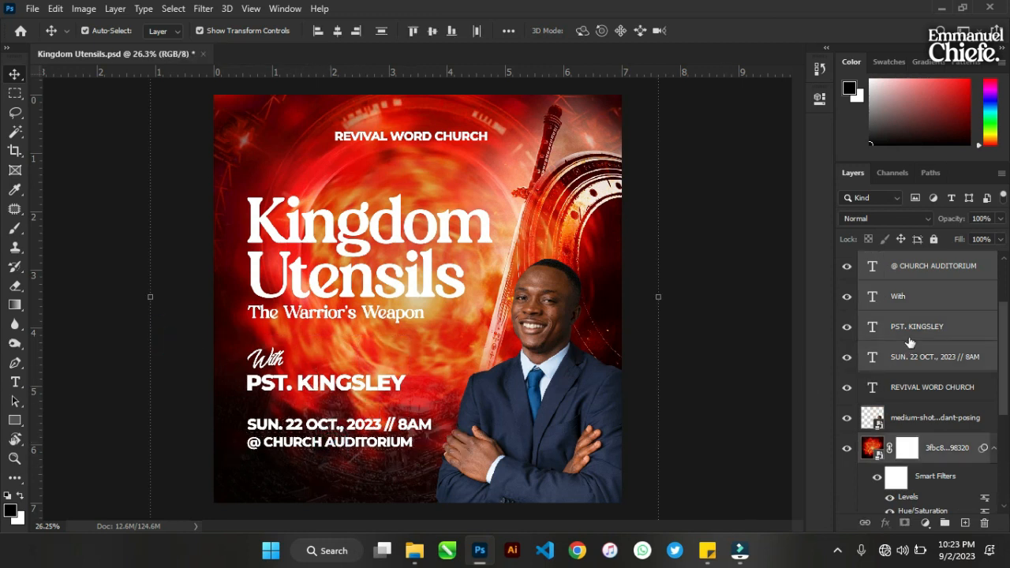
{"action": "left_click", "coordinate": [930, 298]}
{"action": "scroll", "coordinate": [911, 368], "scroll_direction": "up", "scroll_amount": 1}
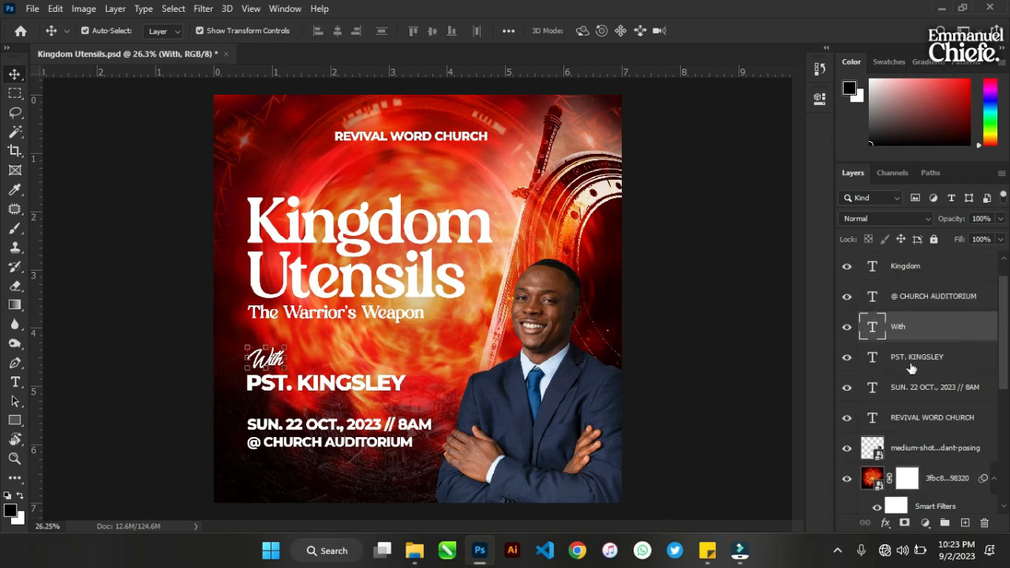
{"action": "scroll", "coordinate": [914, 367], "scroll_direction": "up", "scroll_amount": 2}
{"action": "left_click", "coordinate": [922, 357]}
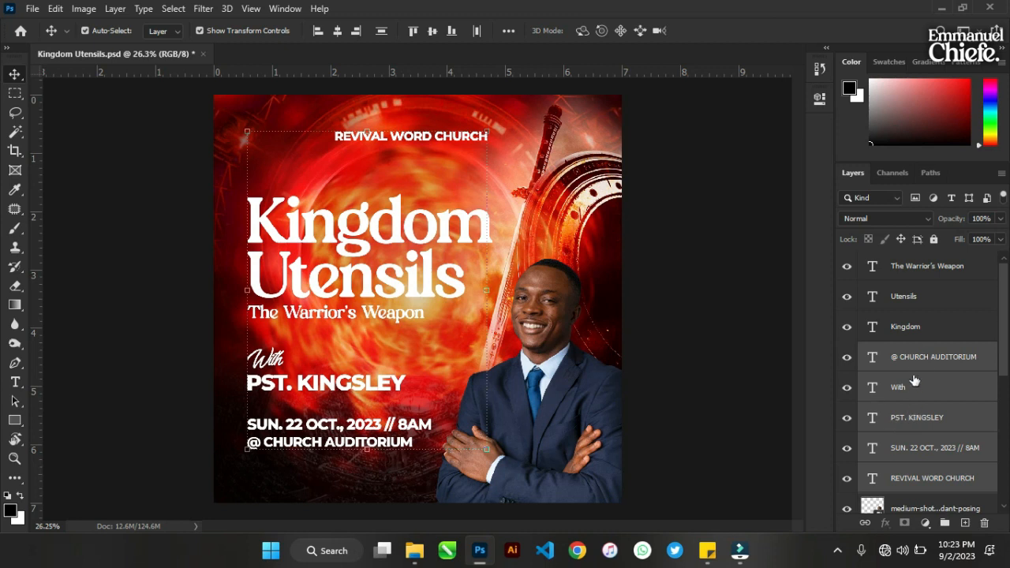
{"action": "left_click", "coordinate": [932, 478], "text": "ctrl"}
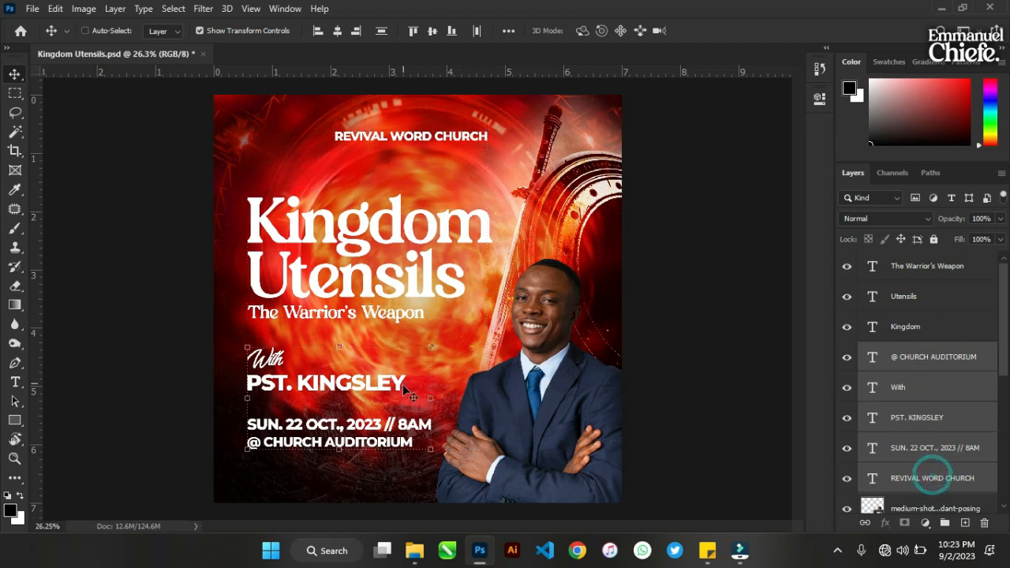
{"action": "key", "text": "ctrl"}
{"action": "left_click_drag", "start_coordinate": [359, 384], "coordinate": [359, 402]}
- Scale the "Kingdom", "Utensils" and "The Warrior's Weapon" text layers together to about 104% and shift them slightly down
{"action": "left_click", "coordinate": [349, 316]}
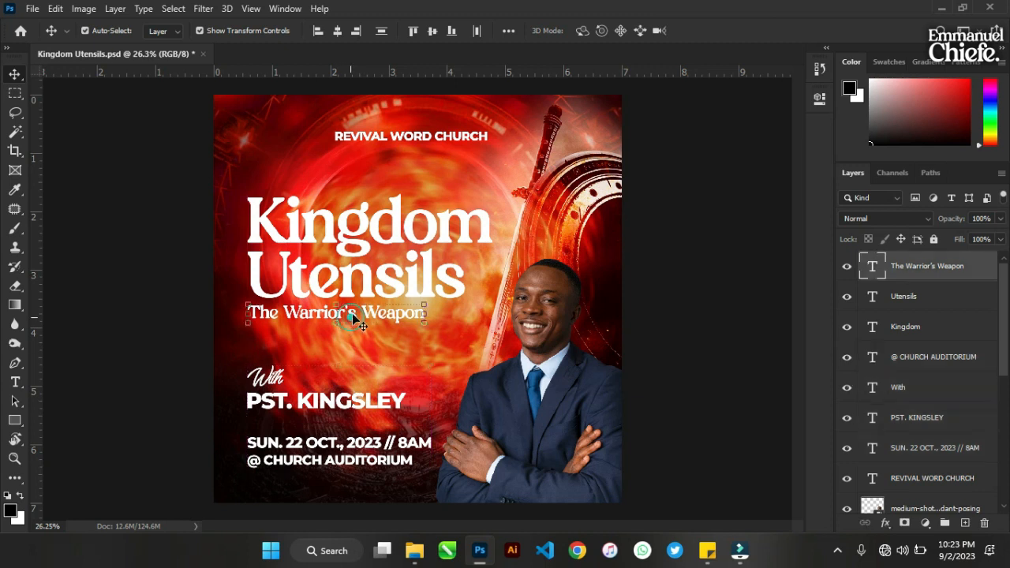
{"action": "left_click", "coordinate": [367, 276], "text": "shift"}
{"action": "key", "text": "ctrl+t"}
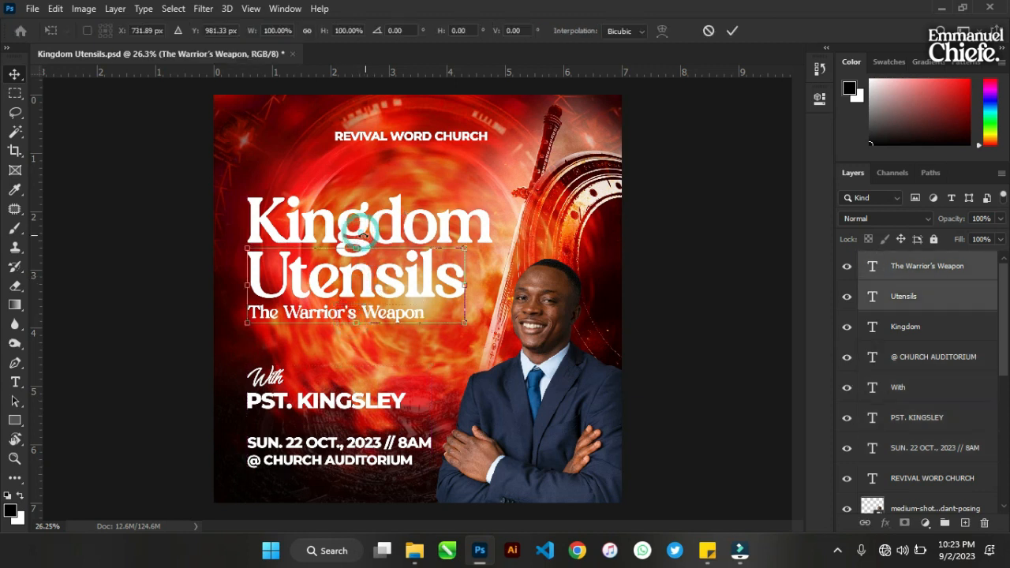
{"action": "key", "text": "Return"}
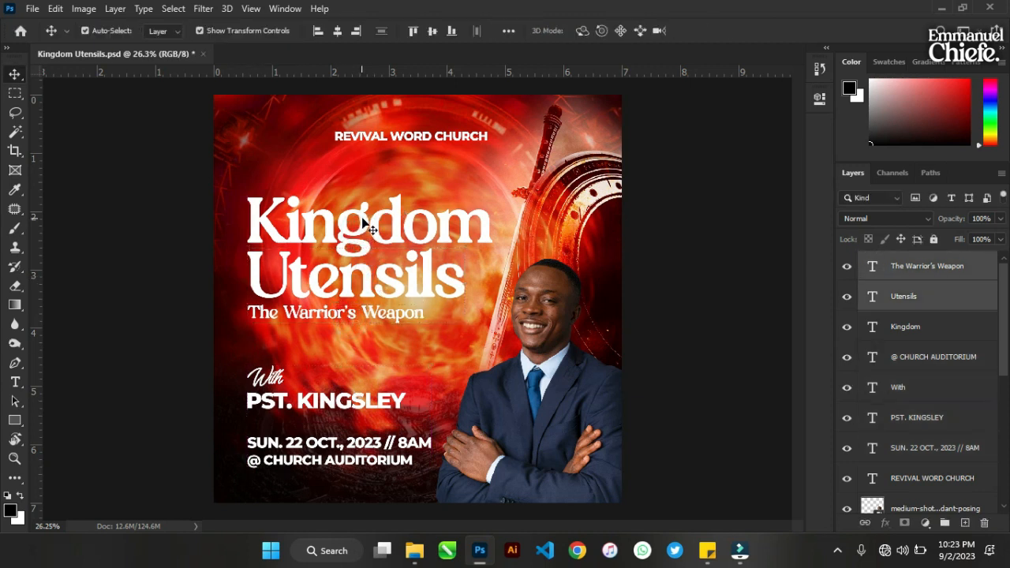
{"action": "left_click", "coordinate": [367, 223], "text": "shift"}
{"action": "left_click_drag", "start_coordinate": [491, 321], "coordinate": [503, 327]}
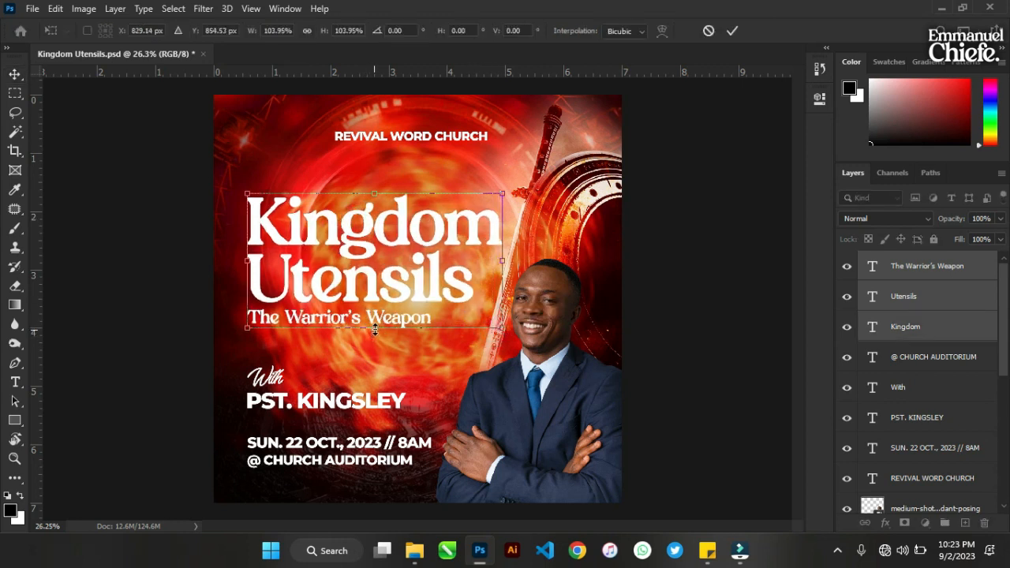
{"action": "left_click_drag", "start_coordinate": [371, 288], "coordinate": [372, 293]}
{"action": "key", "text": "Return"}
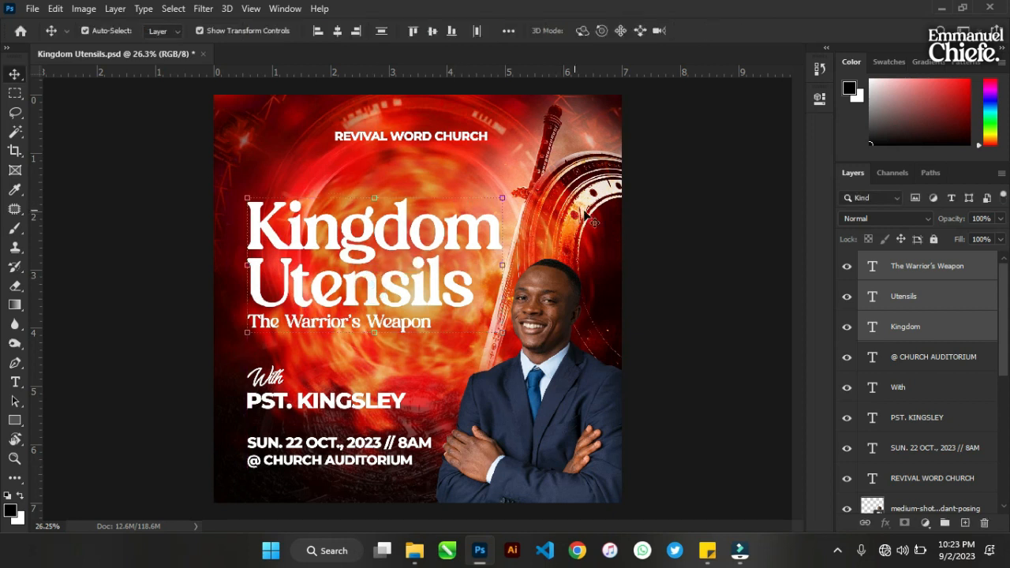
- Deselect the title text layers and save the document
{"action": "left_click", "coordinate": [709, 229]}
{"action": "key", "text": "ctrl"}
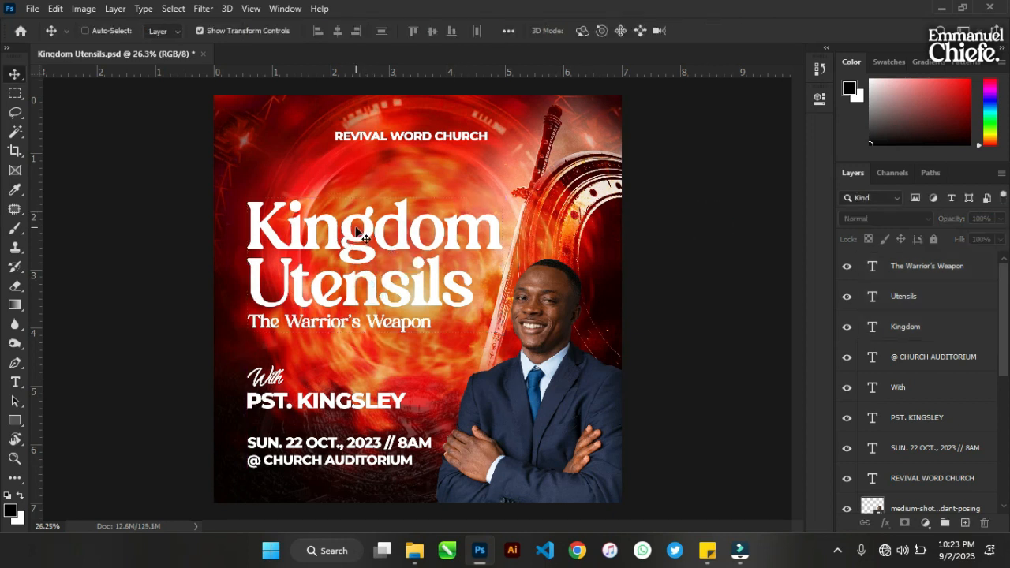
{"action": "key", "text": "ctrl+s"}
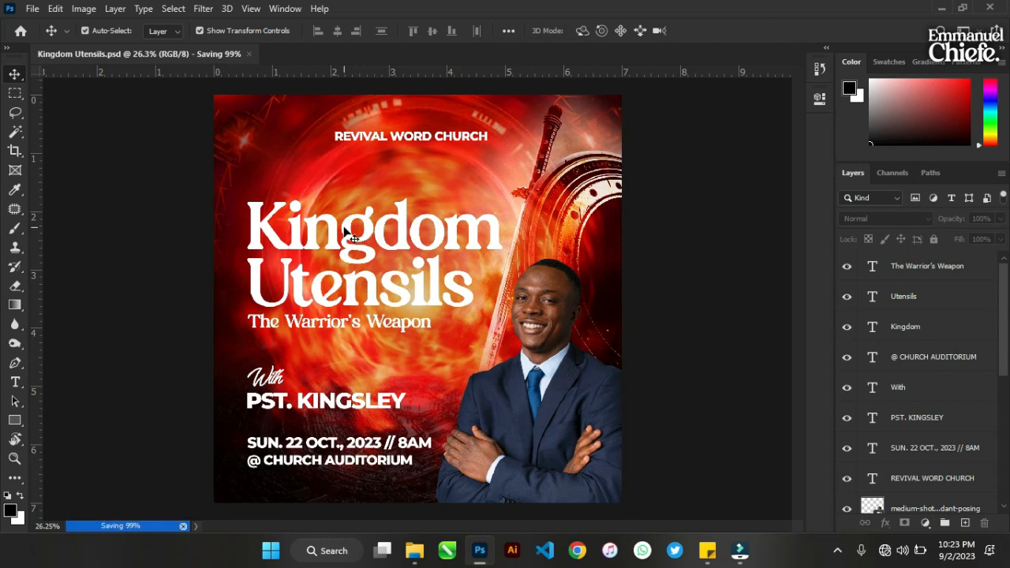
- Add a drop shadow to the "Kingdom" text layer with colour 000000 and 100% opacity
{"action": "left_click", "coordinate": [351, 230]}
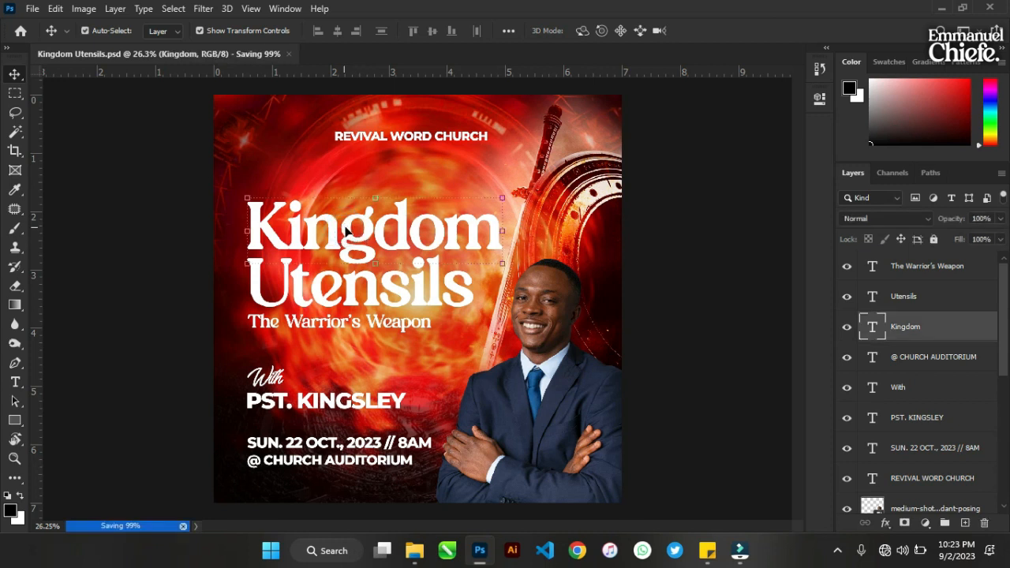
{"action": "left_click", "coordinate": [975, 330]}
{"action": "double_click", "coordinate": [965, 327]}
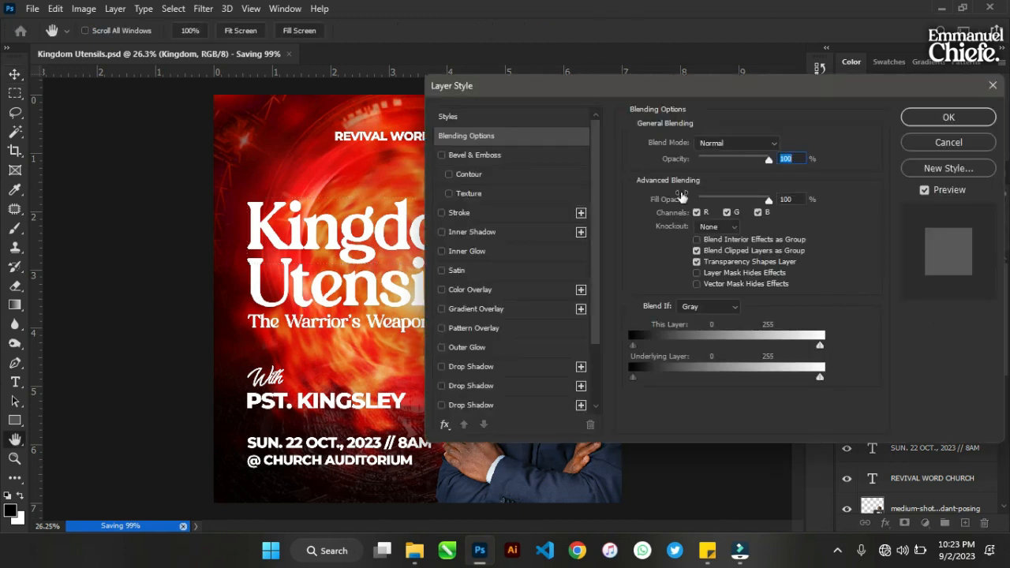
{"action": "left_click", "coordinate": [441, 366]}
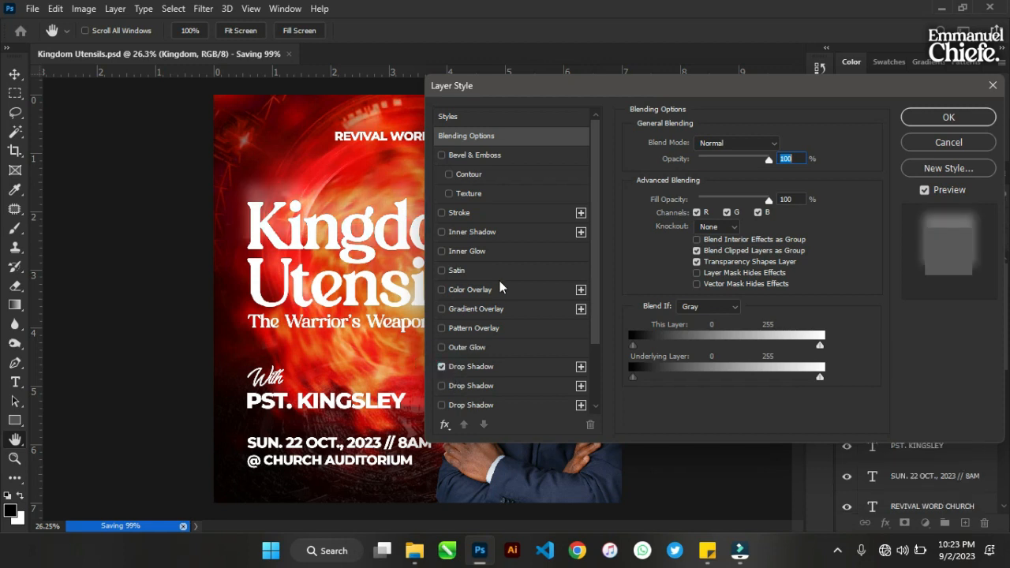
{"action": "left_click", "coordinate": [522, 368]}
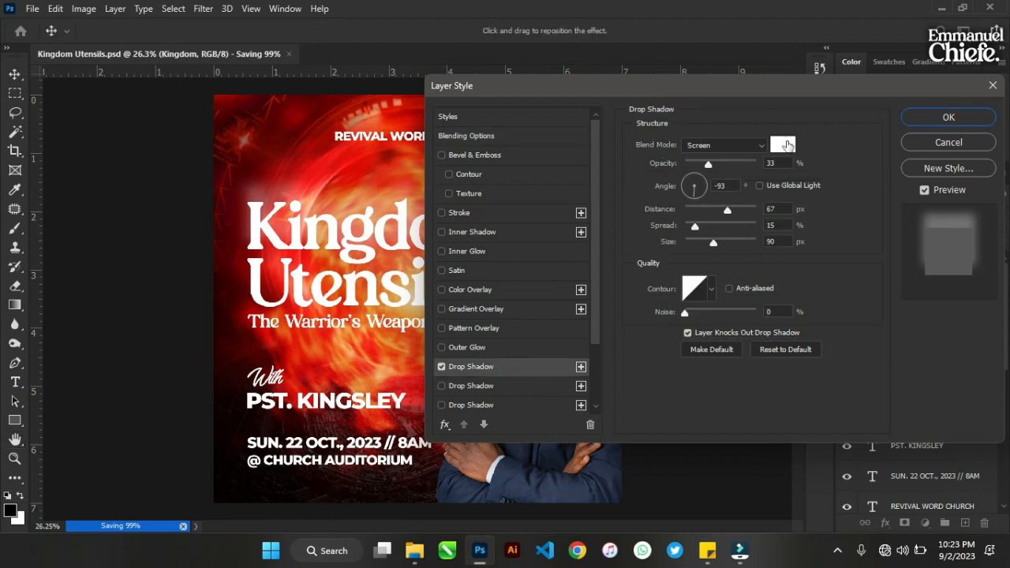
{"action": "left_click", "coordinate": [786, 145]}
{"action": "type", "text": "000000"}
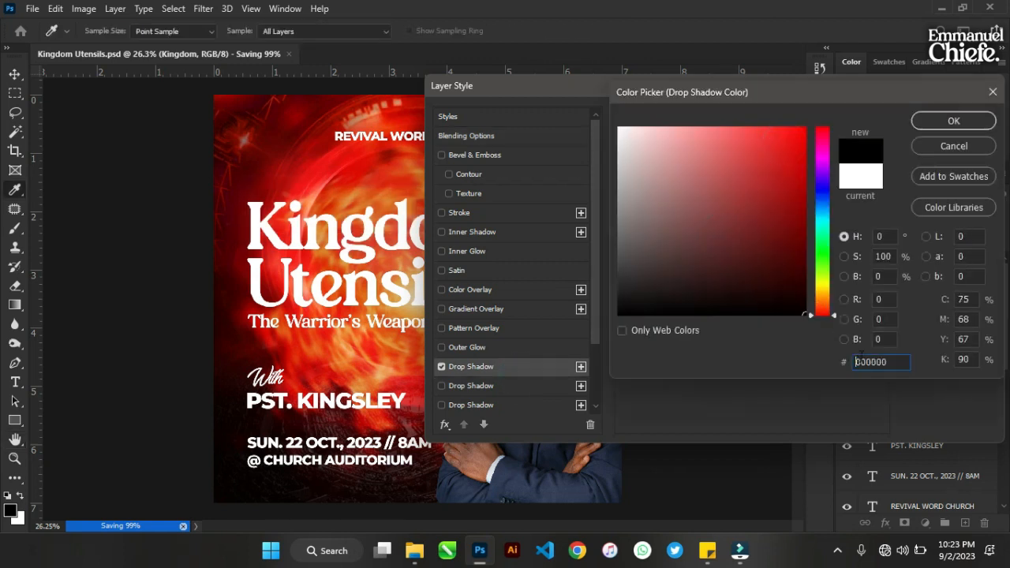
{"action": "left_click", "coordinate": [949, 120]}
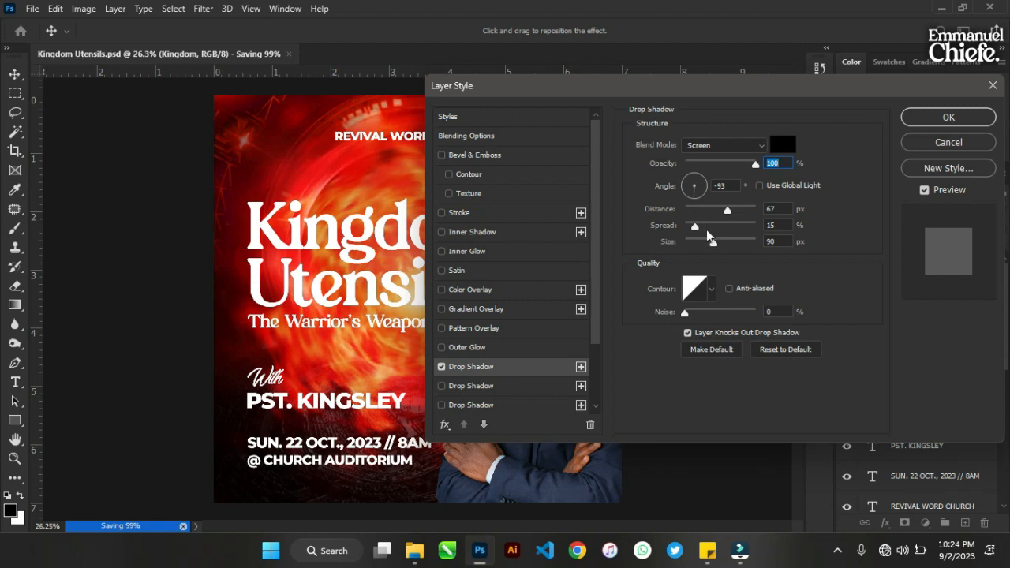
- Set the drop shadow to Normal blend mode with 61% opacity, 10 px distance and 111 px size
{"action": "mouse_move", "coordinate": [712, 241]}
{"action": "left_mouse_down"}
{"action": "mouse_move", "coordinate": [742, 245]}
{"action": "mouse_move", "coordinate": [700, 251]}
{"action": "left_mouse_up"}
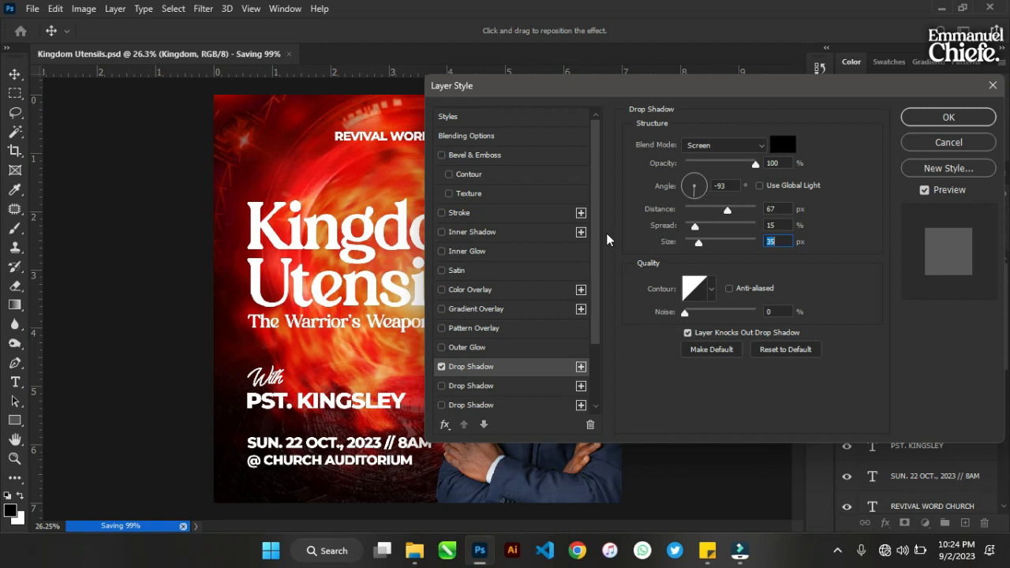
{"action": "left_click", "coordinate": [752, 149]}
{"action": "left_click", "coordinate": [743, 146]}
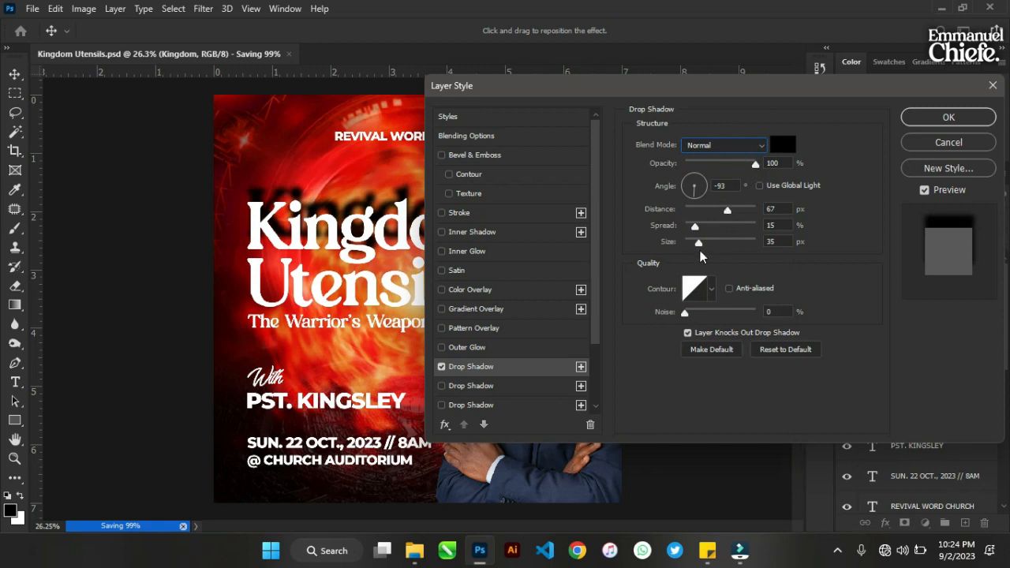
{"action": "mouse_move", "coordinate": [698, 243]}
{"action": "left_mouse_down"}
{"action": "mouse_move", "coordinate": [719, 242]}
{"action": "mouse_move", "coordinate": [710, 211]}
{"action": "mouse_move", "coordinate": [694, 223]}
{"action": "left_mouse_up"}
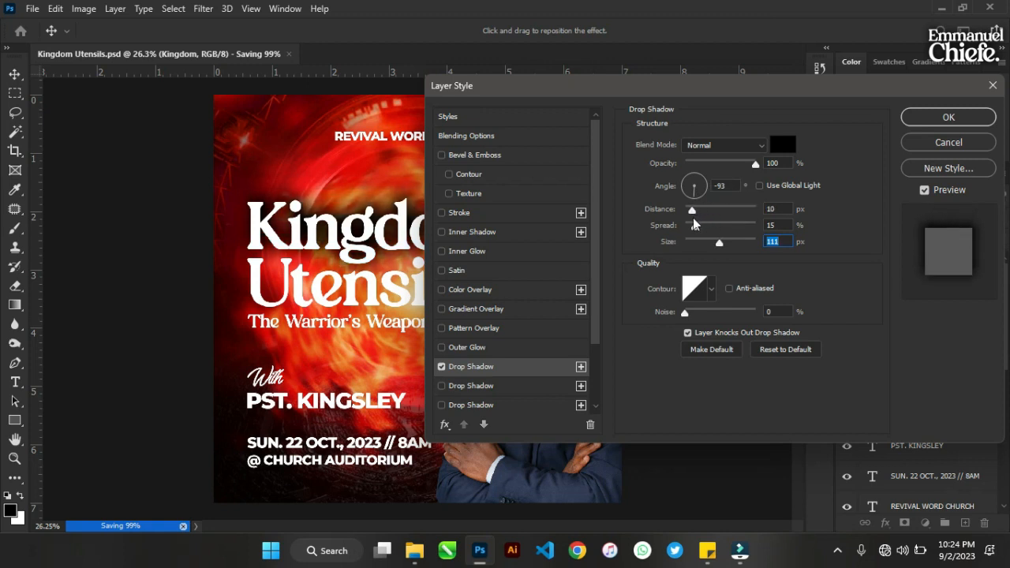
{"action": "left_click_drag", "start_coordinate": [755, 164], "coordinate": [728, 172]}
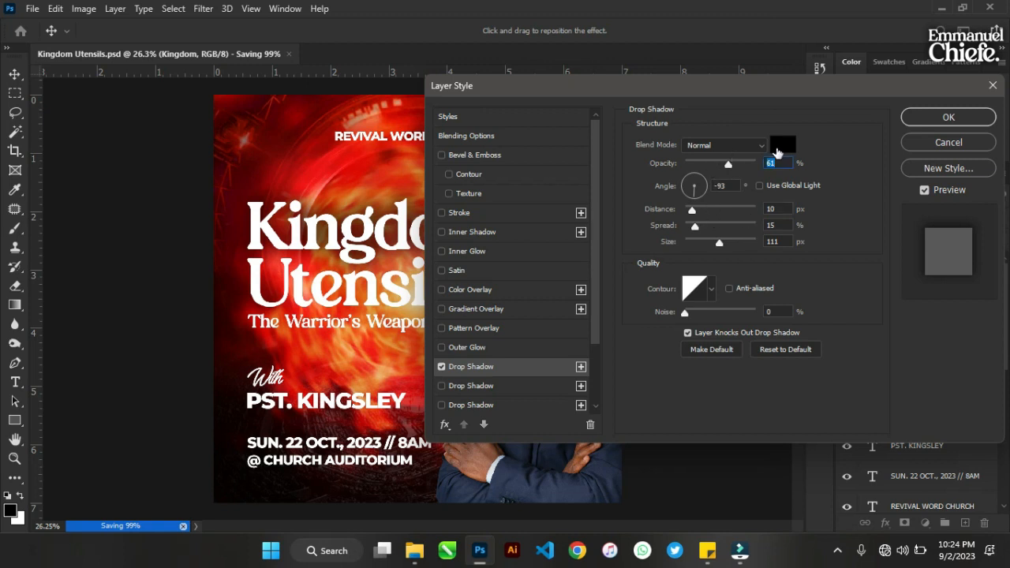
- Change the drop shadow's colour to dark red 250000, its spread to 17% and its size to 207 px
{"action": "left_click", "coordinate": [776, 148]}
{"action": "mouse_move", "coordinate": [746, 257]}
{"action": "left_mouse_down"}
{"action": "mouse_move", "coordinate": [806, 288]}
{"action": "mouse_move", "coordinate": [795, 293]}
{"action": "mouse_move", "coordinate": [805, 288]}
{"action": "left_mouse_up"}
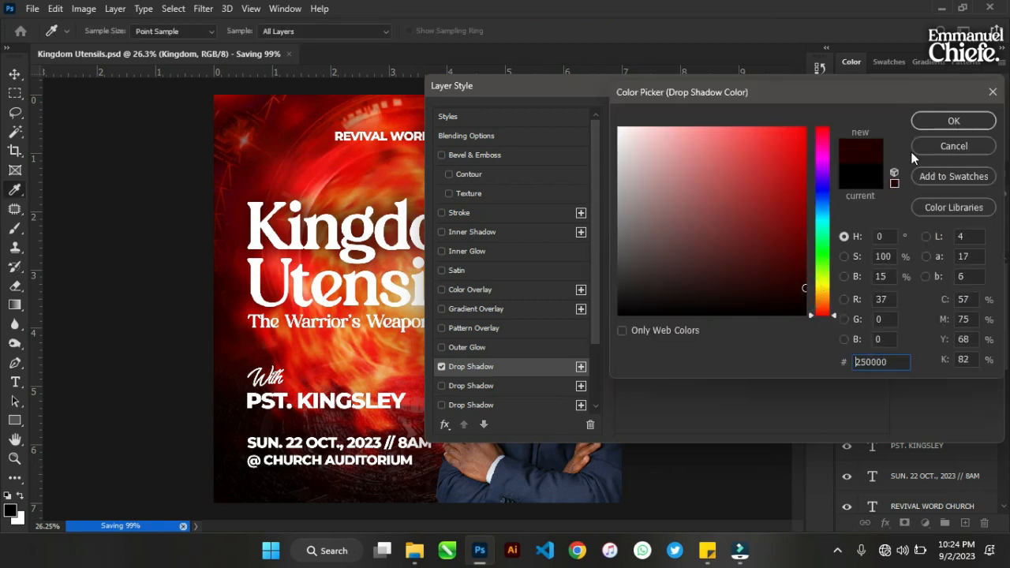
{"action": "left_click", "coordinate": [953, 121]}
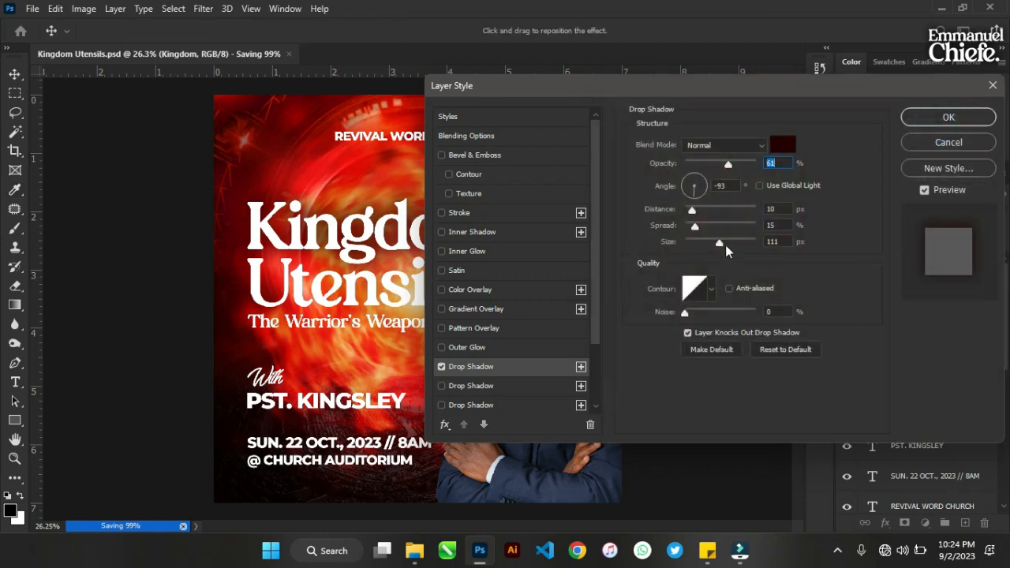
{"action": "left_click_drag", "start_coordinate": [726, 245], "coordinate": [695, 235]}
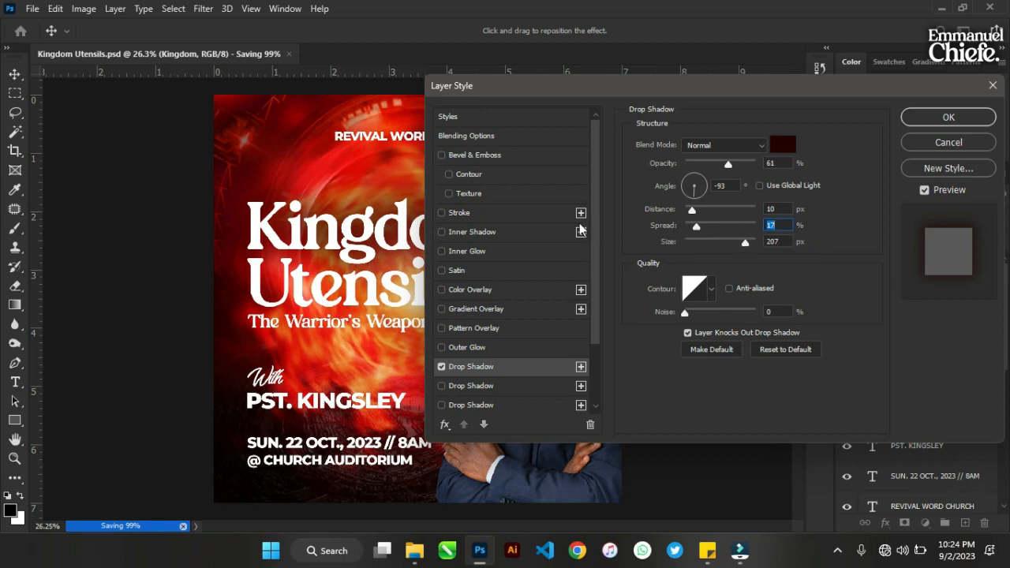
- Add a gradient overlay to the "Kingdom" text using the Orange_05 preset from the Oranges group
{"action": "left_click", "coordinate": [462, 310]}
{"action": "left_click", "coordinate": [718, 176]}
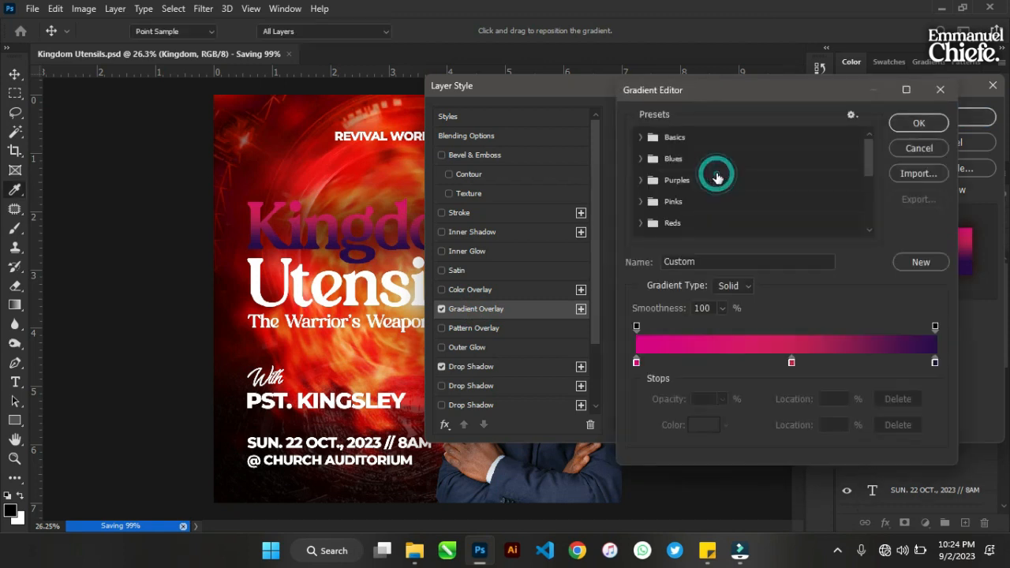
{"action": "scroll", "coordinate": [654, 160], "scroll_direction": "down", "scroll_amount": 3}
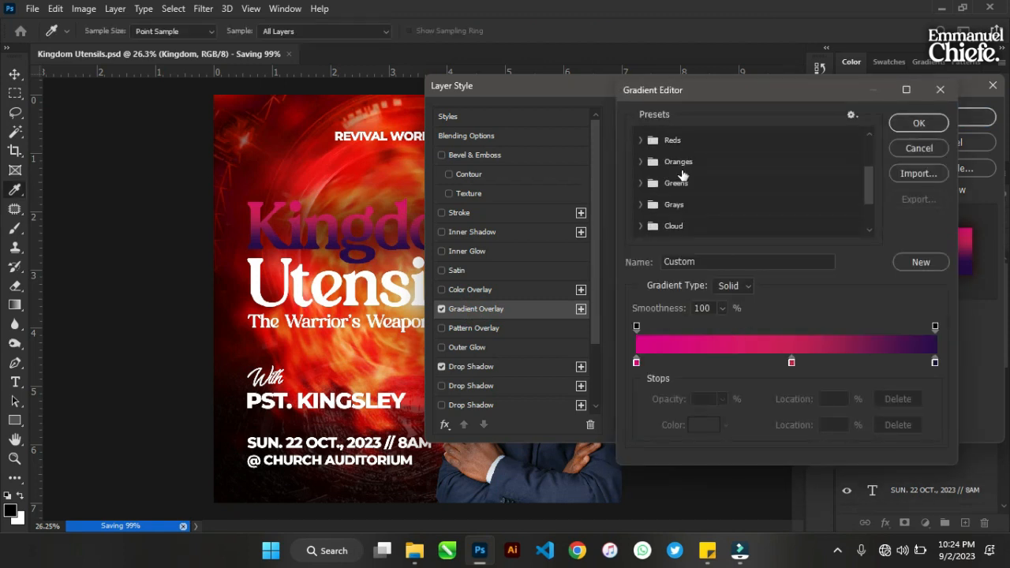
{"action": "left_click", "coordinate": [642, 162]}
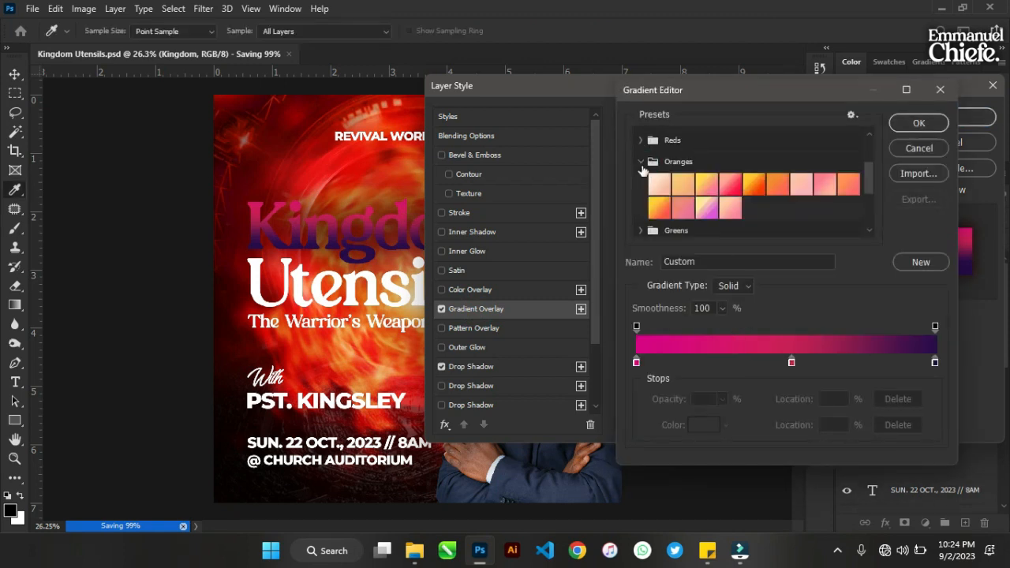
{"action": "left_click", "coordinate": [755, 186]}
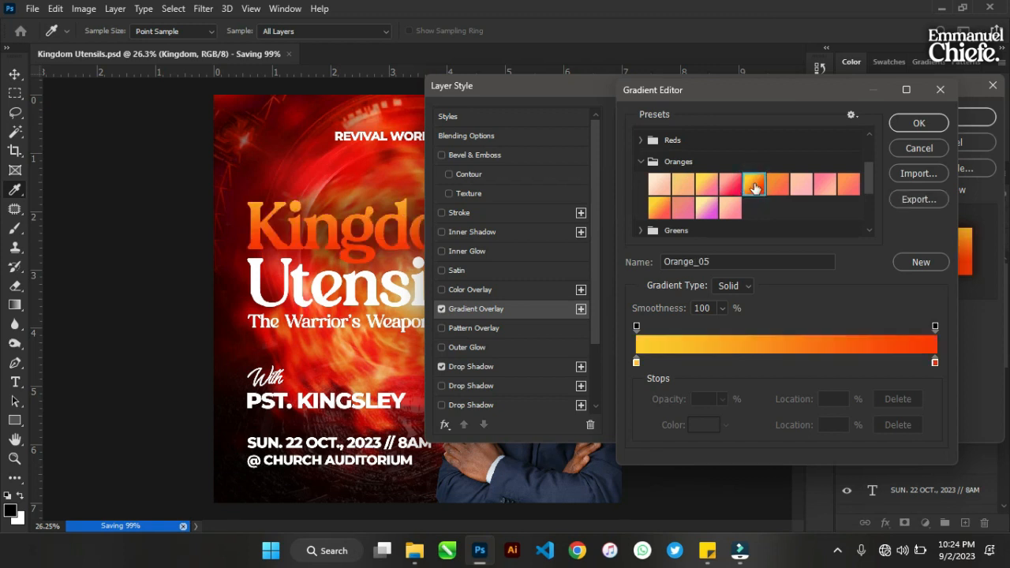
{"action": "scroll", "coordinate": [734, 190], "scroll_direction": "down", "scroll_amount": 5}
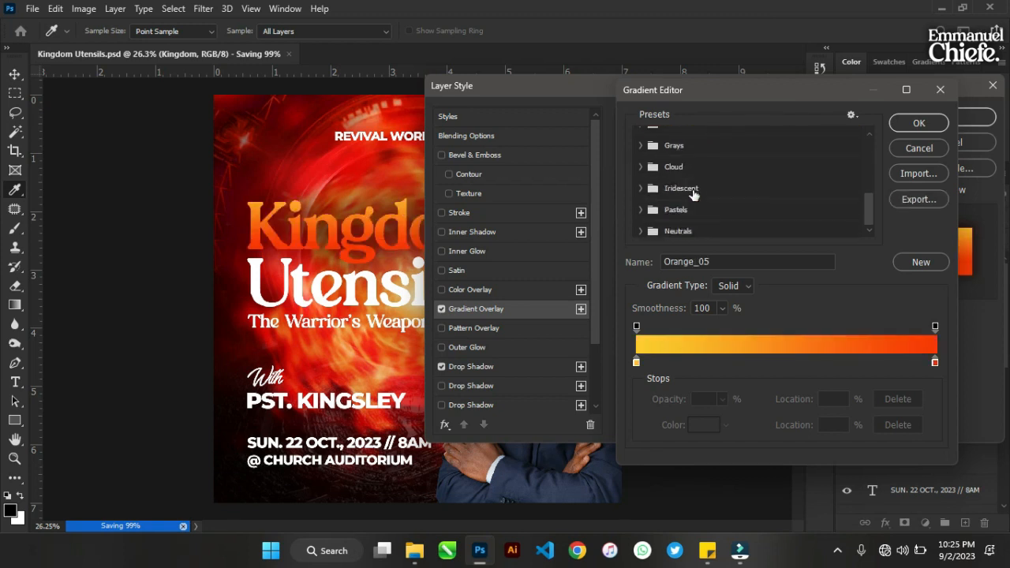
{"action": "scroll", "coordinate": [691, 195], "scroll_direction": "up", "scroll_amount": 6}
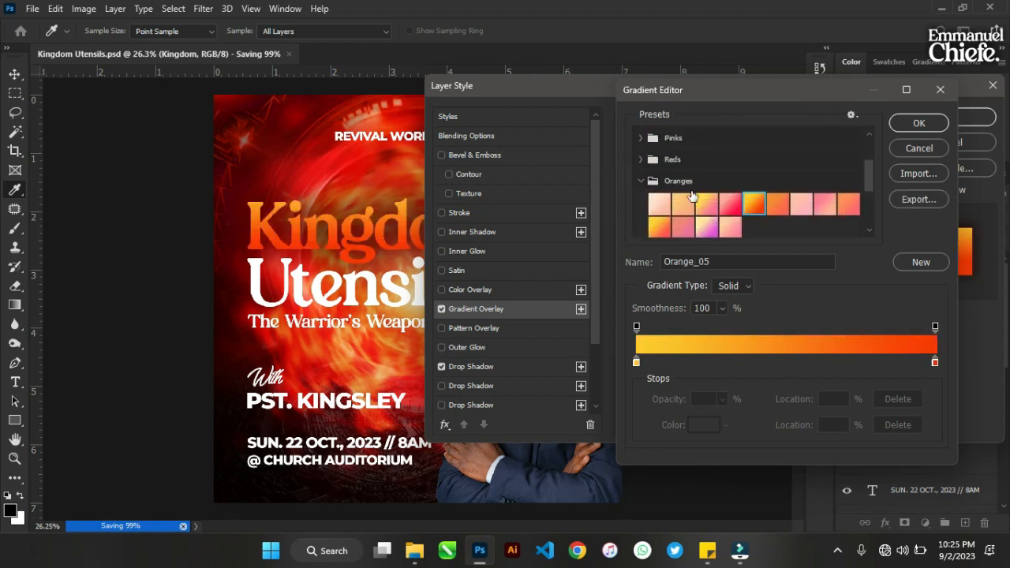
{"action": "scroll", "coordinate": [749, 189], "scroll_direction": "down", "scroll_amount": 1}
- Set the end colour stop of the "Kingdom" text's gradient overlay to orange f86300 and accept the gradient
{"action": "left_click", "coordinate": [935, 363]}
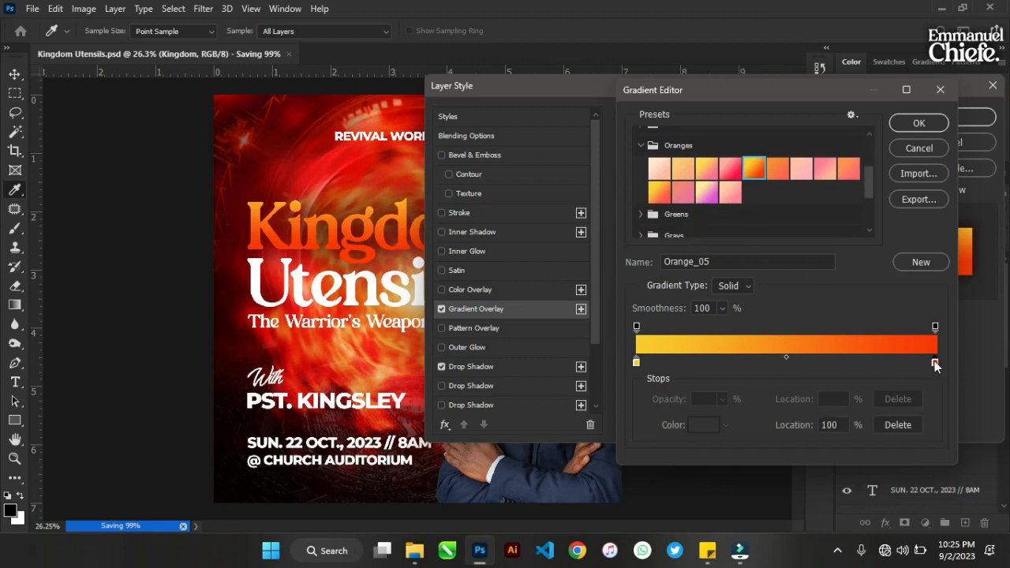
{"action": "left_click", "coordinate": [705, 424]}
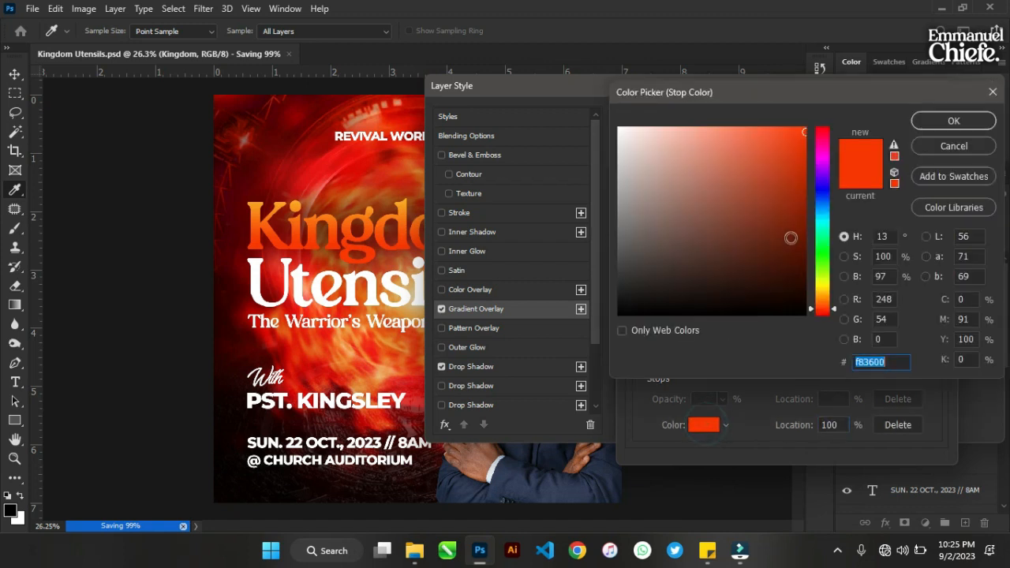
{"action": "left_click_drag", "start_coordinate": [818, 302], "coordinate": [825, 308]}
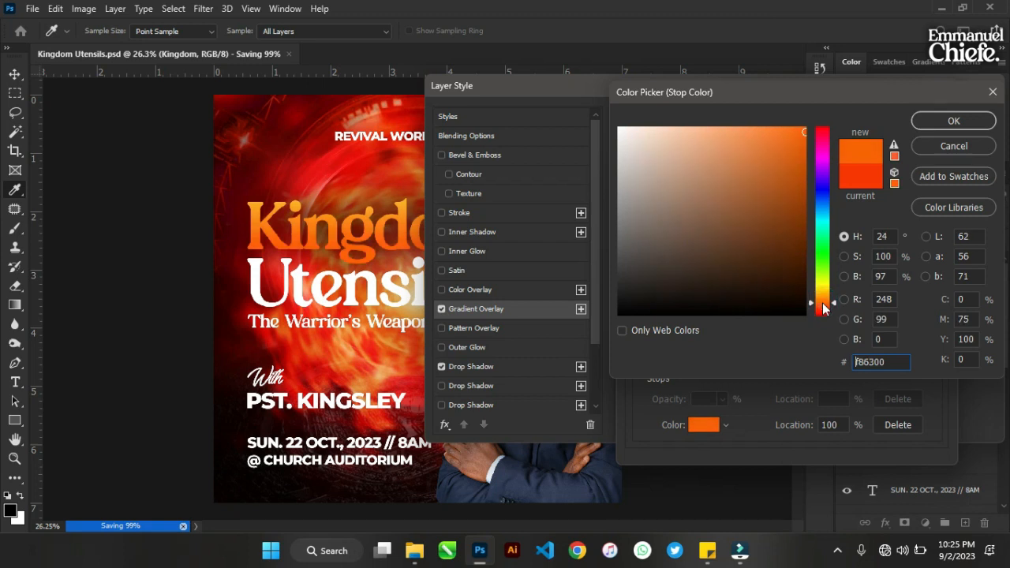
{"action": "left_click", "coordinate": [940, 121]}
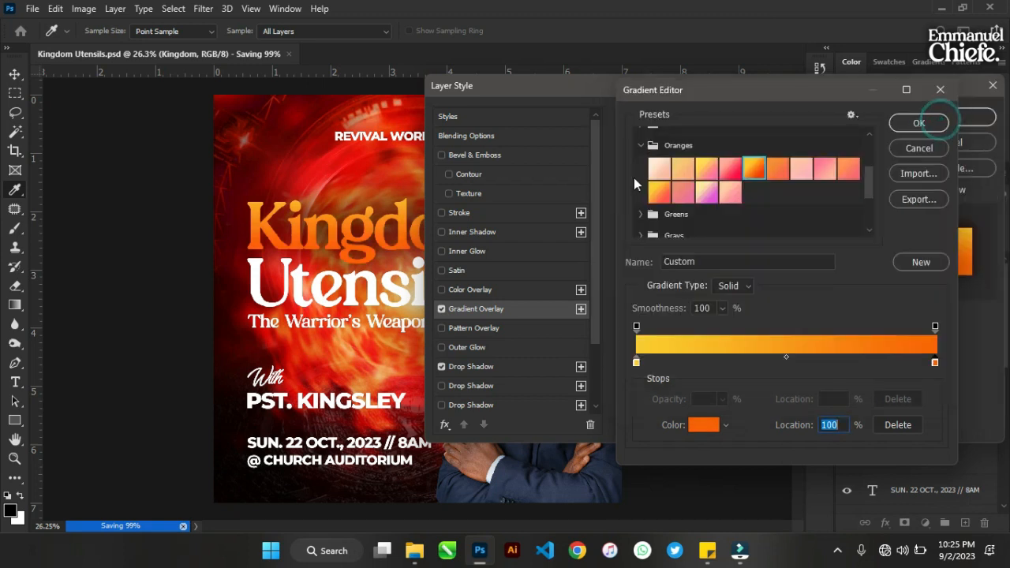
{"action": "left_click", "coordinate": [902, 122]}
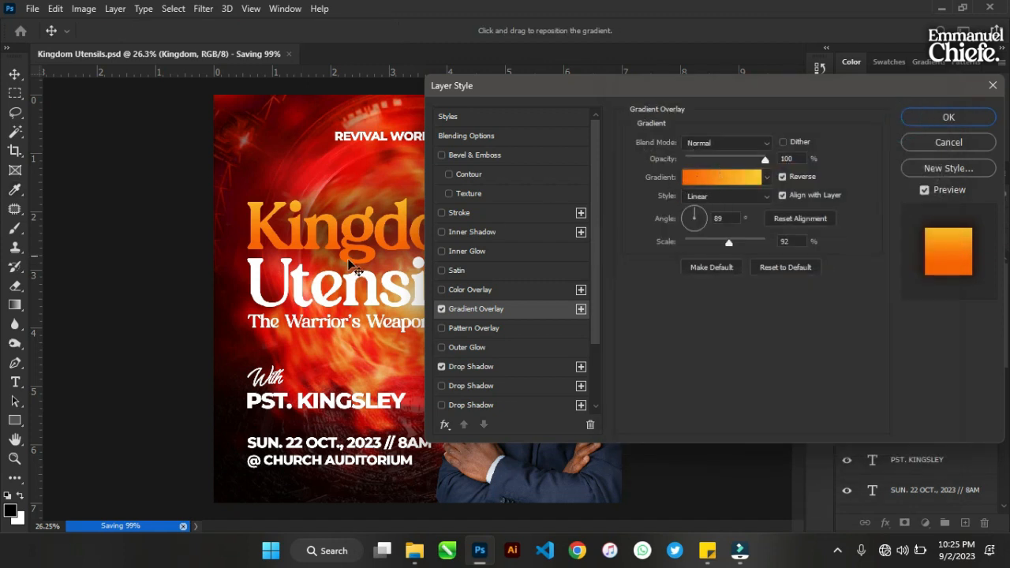
- Set the gradient overlay's angle to 100°, shift the gradient slightly on the "Kingdom" text, and apply the layer style
{"action": "left_click_drag", "start_coordinate": [690, 221], "coordinate": [693, 211]}
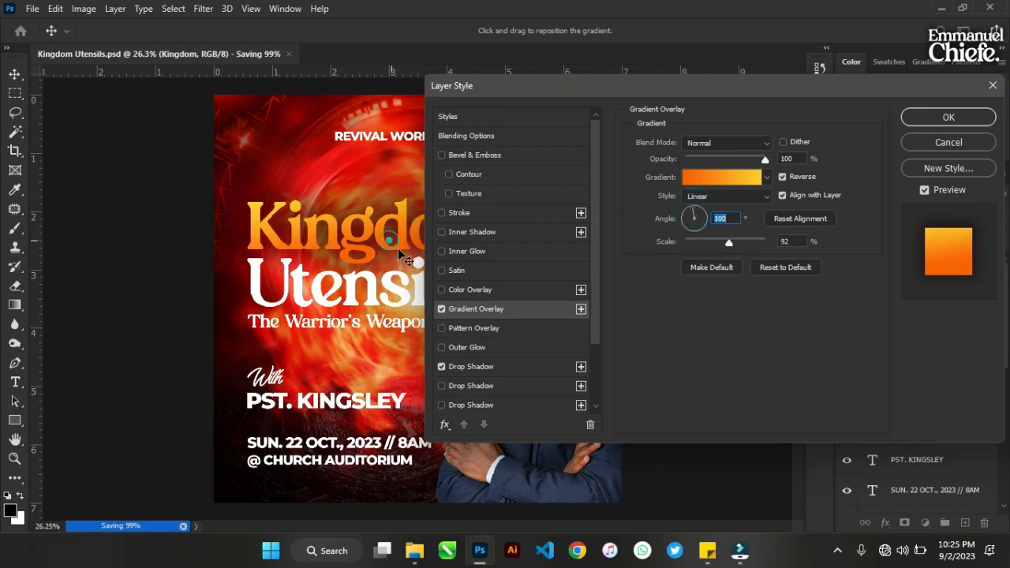
{"action": "left_click_drag", "start_coordinate": [397, 248], "coordinate": [383, 237]}
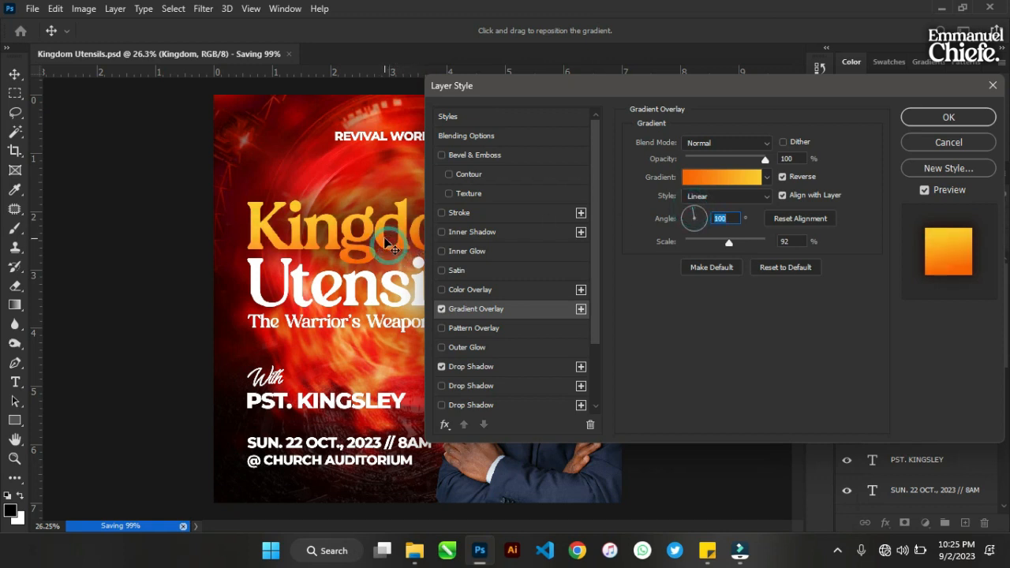
{"action": "left_click", "coordinate": [960, 116]}
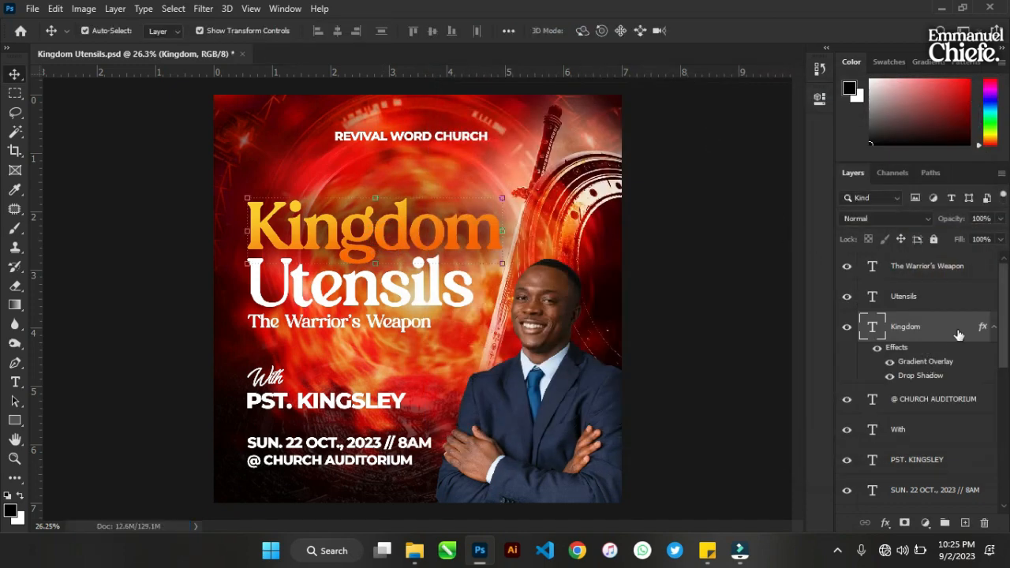
- Change the end colour stop of the "Kingdom" layer's gradient overlay to golden yellow f8a900
{"action": "left_click", "coordinate": [967, 331]}
{"action": "double_click", "coordinate": [964, 330]}
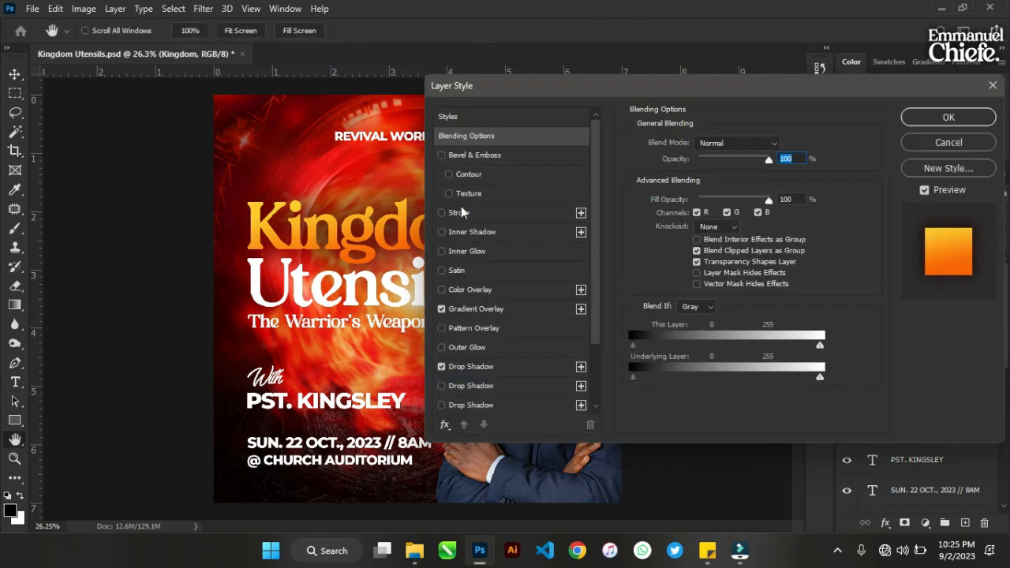
{"action": "left_click", "coordinate": [486, 310]}
{"action": "left_click", "coordinate": [725, 178]}
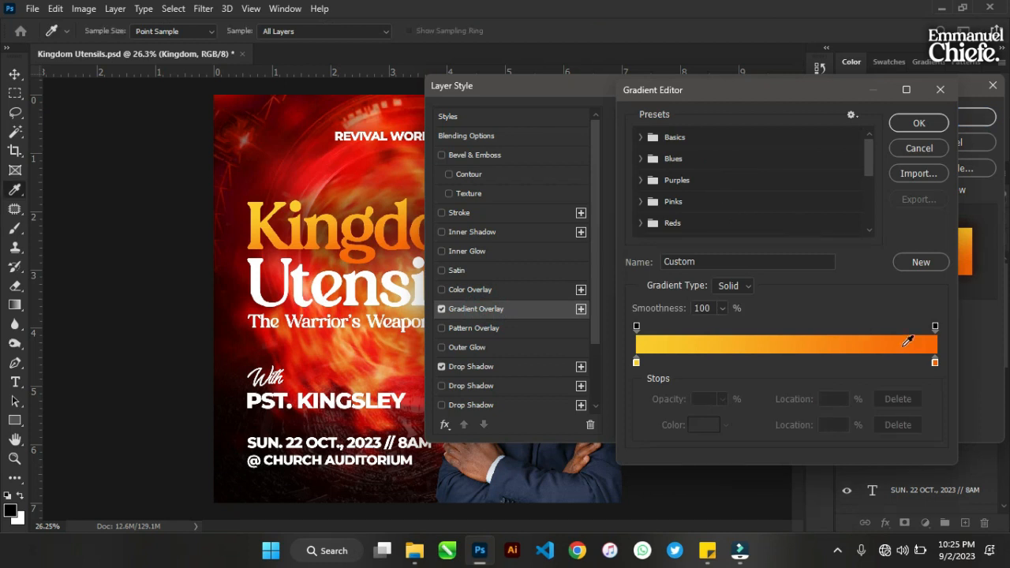
{"action": "left_click", "coordinate": [934, 364]}
{"action": "left_click", "coordinate": [703, 424]}
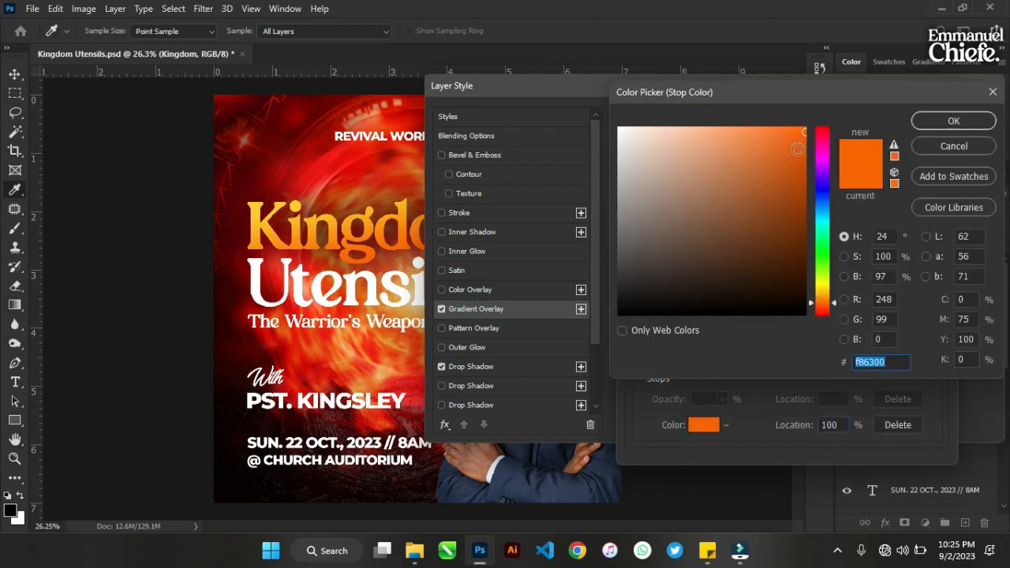
{"action": "left_click_drag", "start_coordinate": [838, 312], "coordinate": [825, 294]}
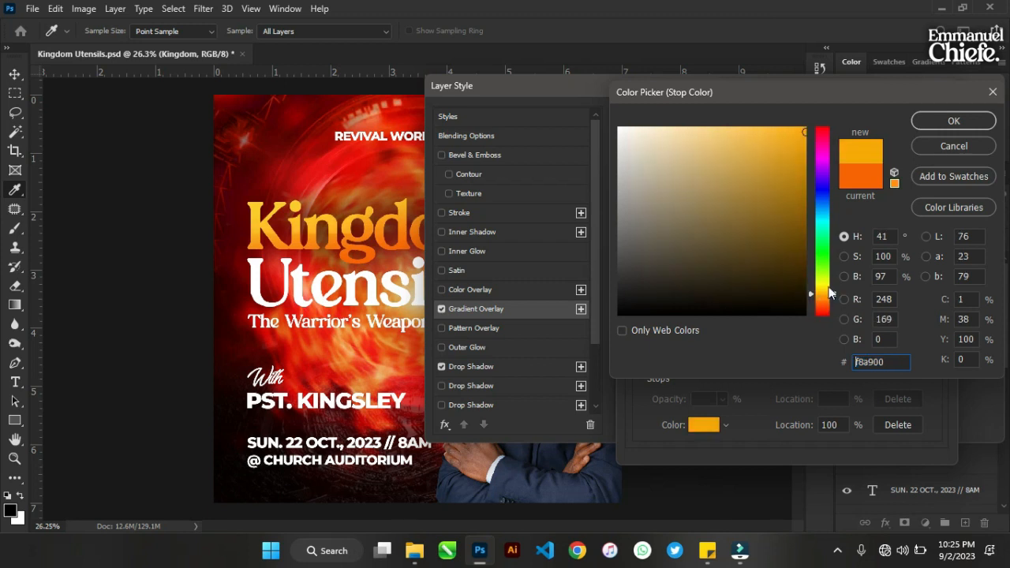
{"action": "left_click", "coordinate": [917, 125]}
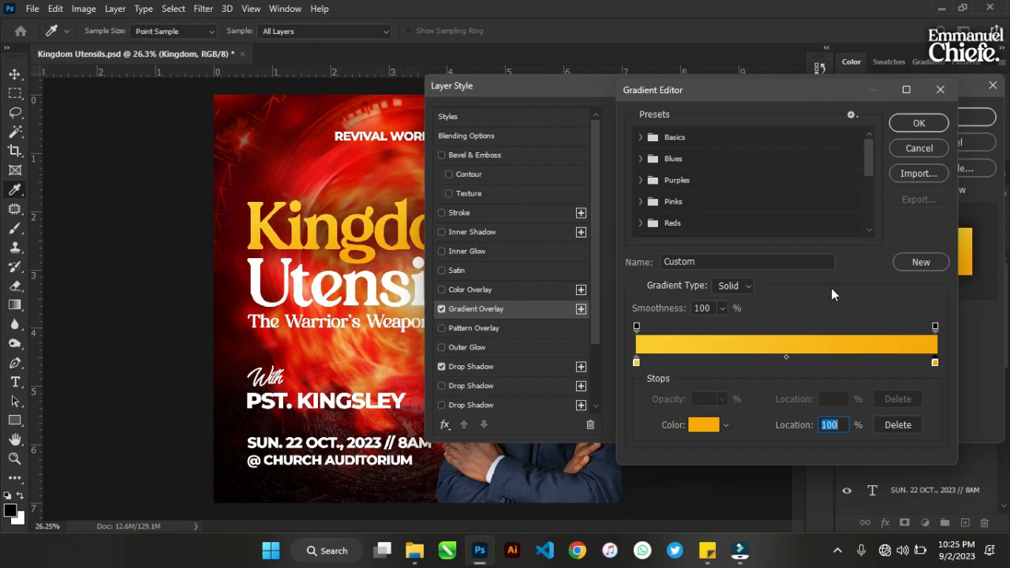
{"action": "left_click", "coordinate": [907, 125]}
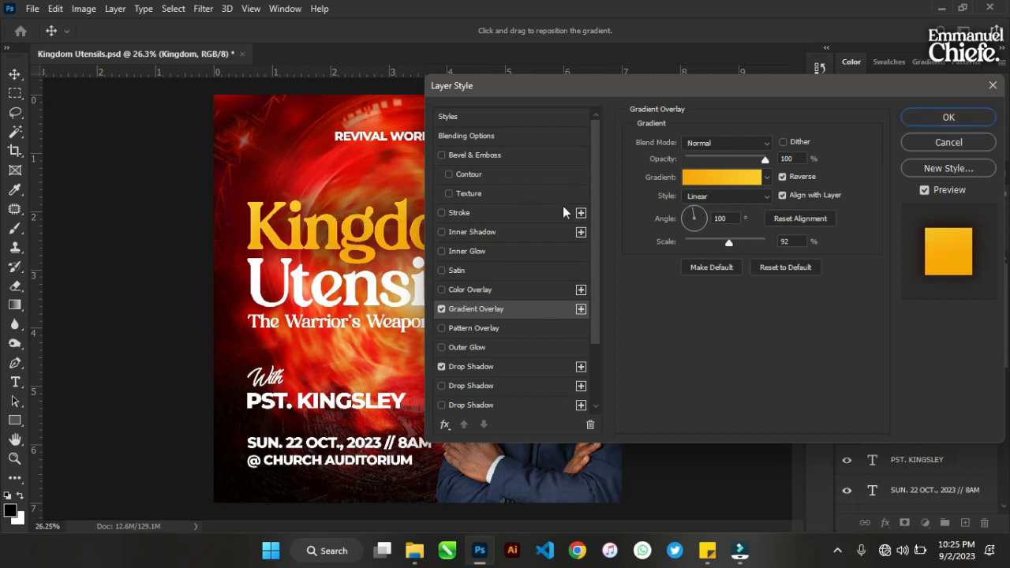
- Set the colour of the "Kingdom" text's drop shadow to dark red 470000
{"action": "left_click", "coordinate": [468, 367]}
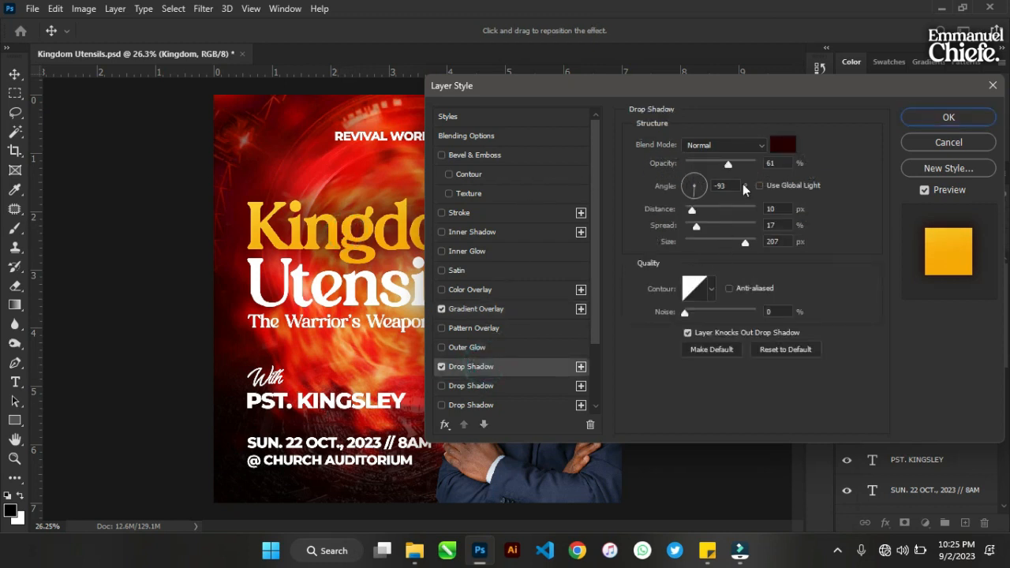
{"action": "left_click", "coordinate": [783, 146]}
{"action": "left_click_drag", "start_coordinate": [801, 292], "coordinate": [805, 262]}
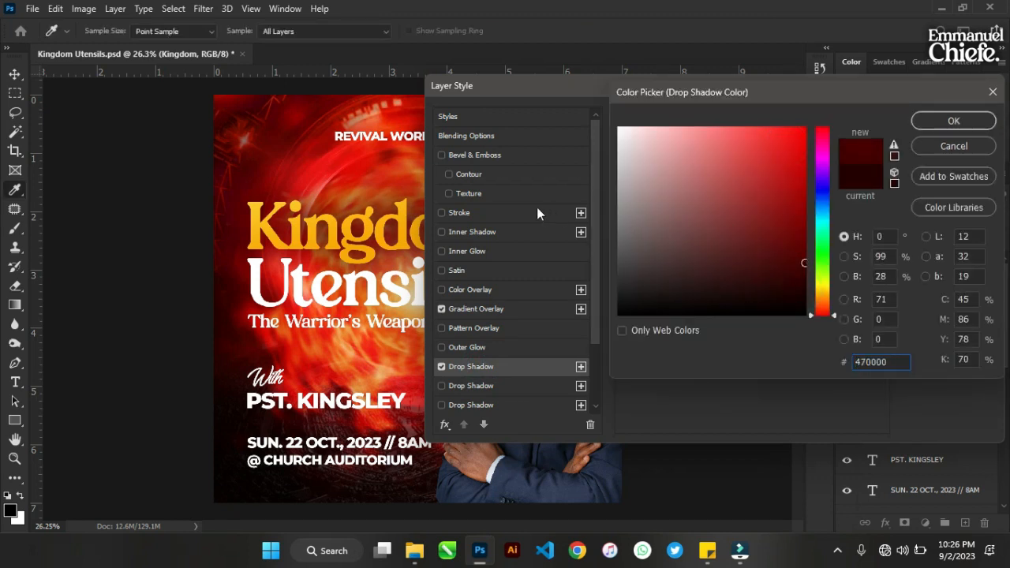
{"action": "left_click", "coordinate": [492, 157]}
{"action": "left_click", "coordinate": [492, 168]}
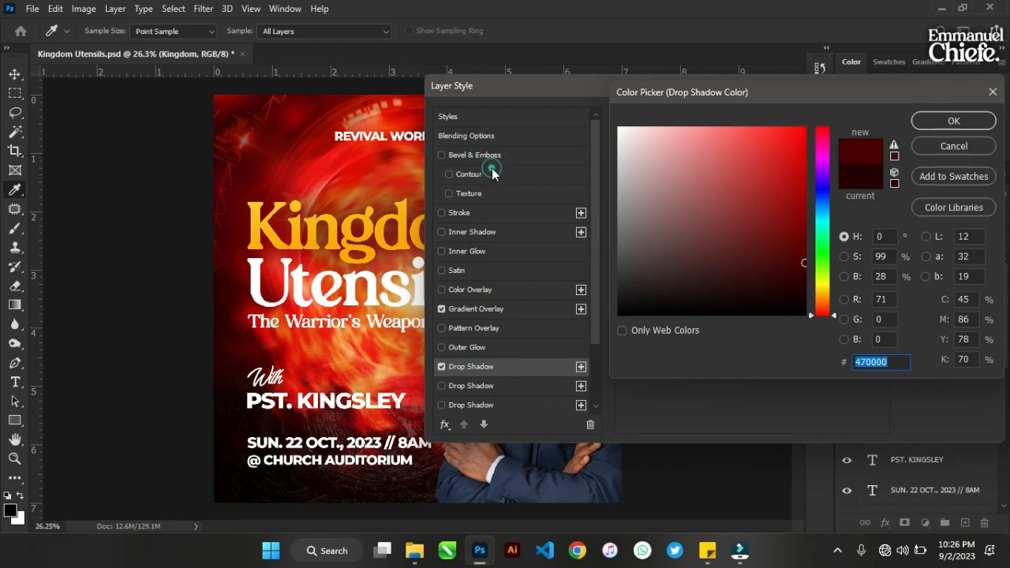
{"action": "left_click", "coordinate": [960, 123]}
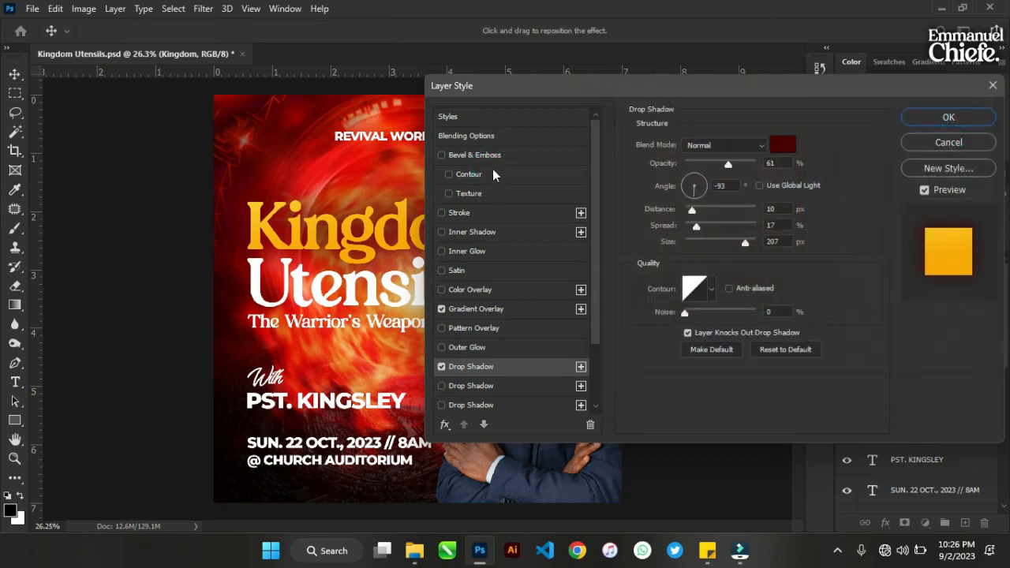
- Enable Bevel & Emboss with Contour on the "Kingdom" text, try several contour presets, and choose the sawtooth-shaped one
{"action": "left_click", "coordinate": [491, 174]}
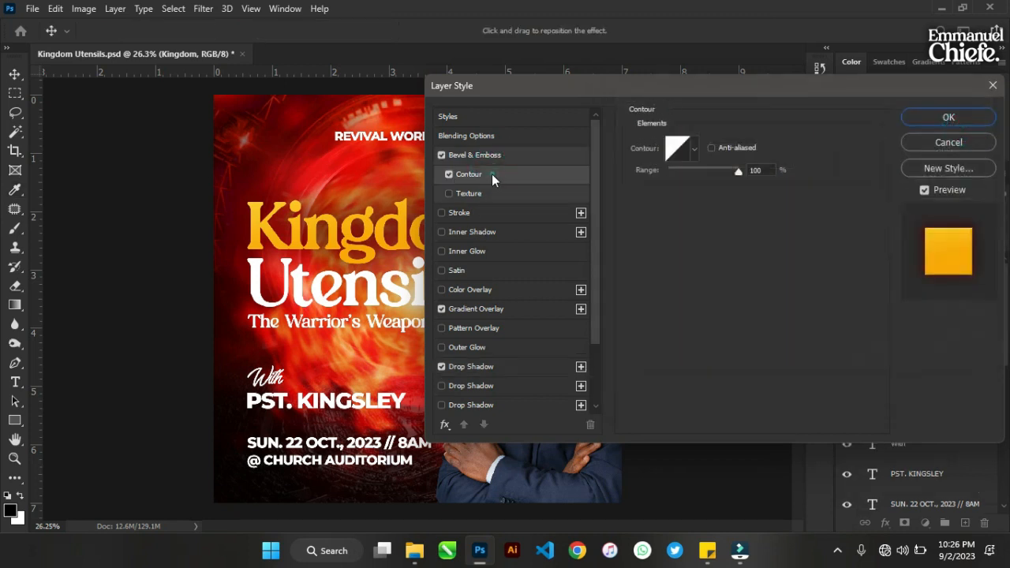
{"action": "left_click", "coordinate": [692, 150]}
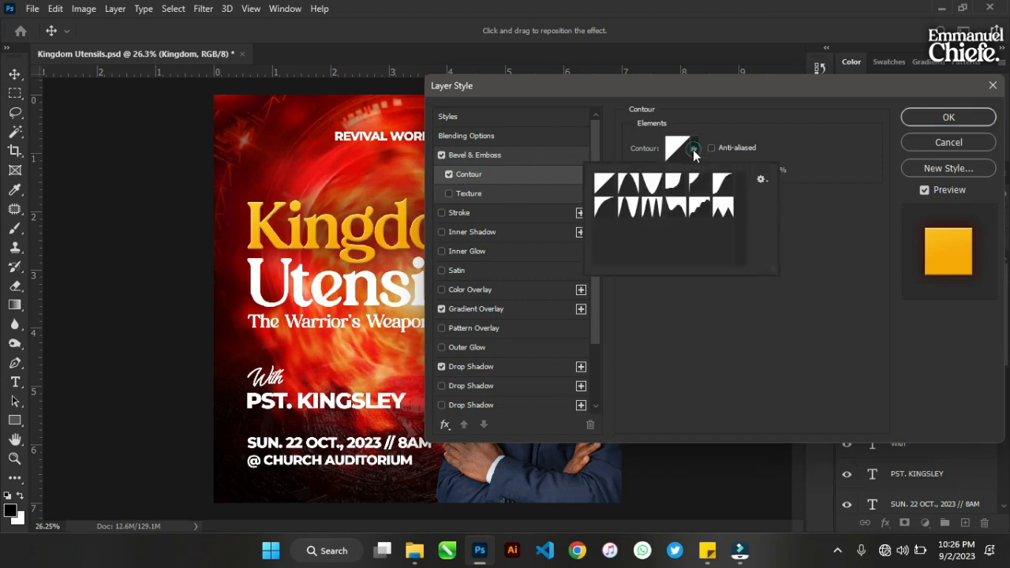
{"action": "left_click", "coordinate": [650, 210]}
{"action": "left_click", "coordinate": [629, 208]}
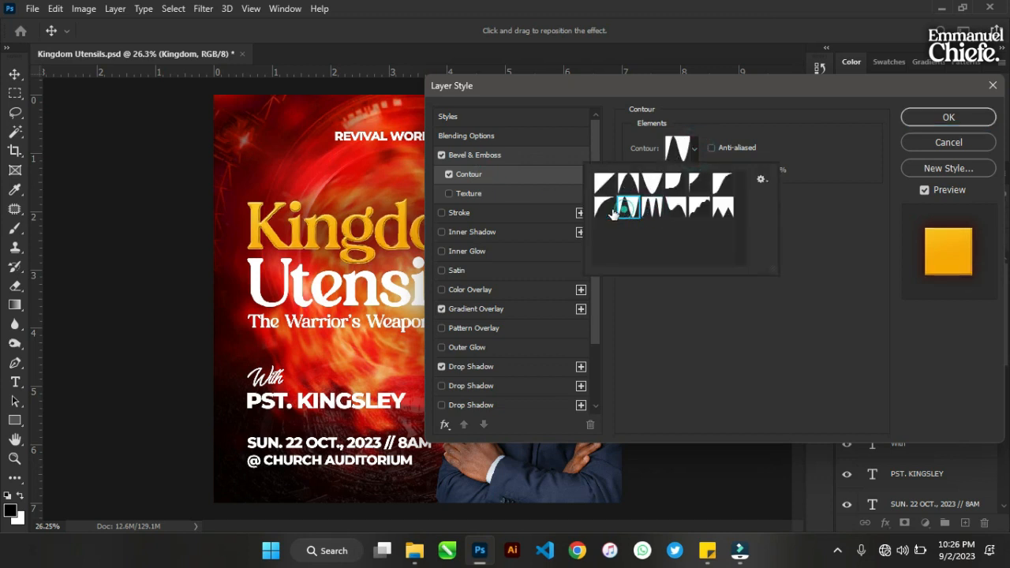
{"action": "left_click", "coordinate": [605, 209]}
{"action": "left_click", "coordinate": [605, 184]}
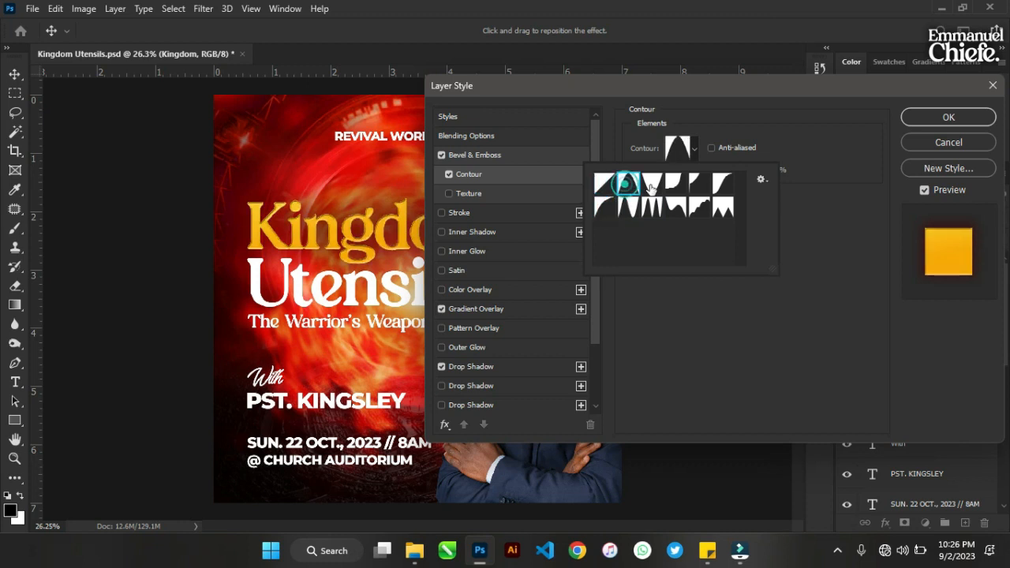
{"action": "left_click", "coordinate": [652, 185]}
{"action": "left_click", "coordinate": [675, 183]}
{"action": "left_click", "coordinate": [697, 184]}
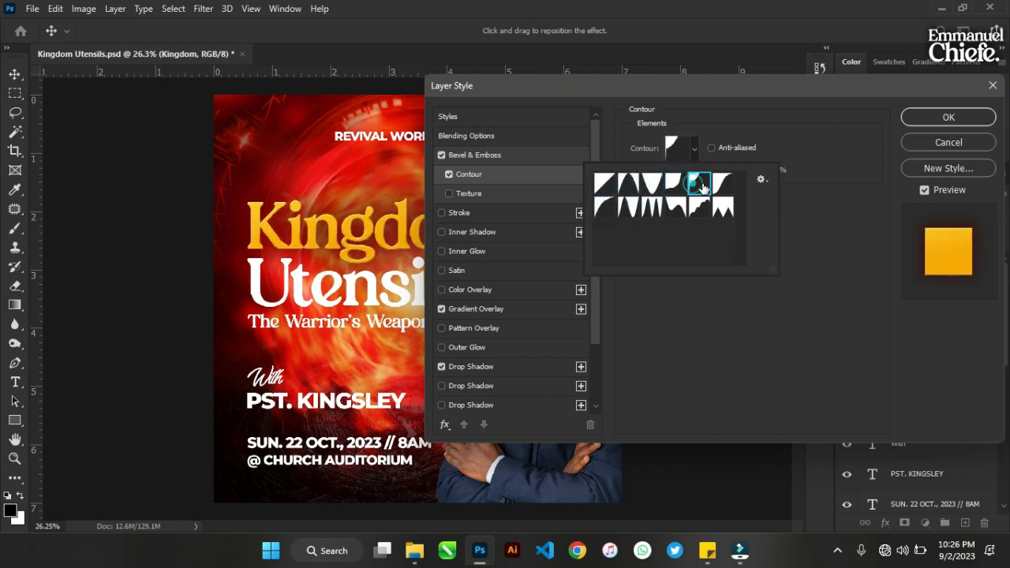
{"action": "left_click", "coordinate": [722, 183]}
{"action": "left_click", "coordinate": [723, 206]}
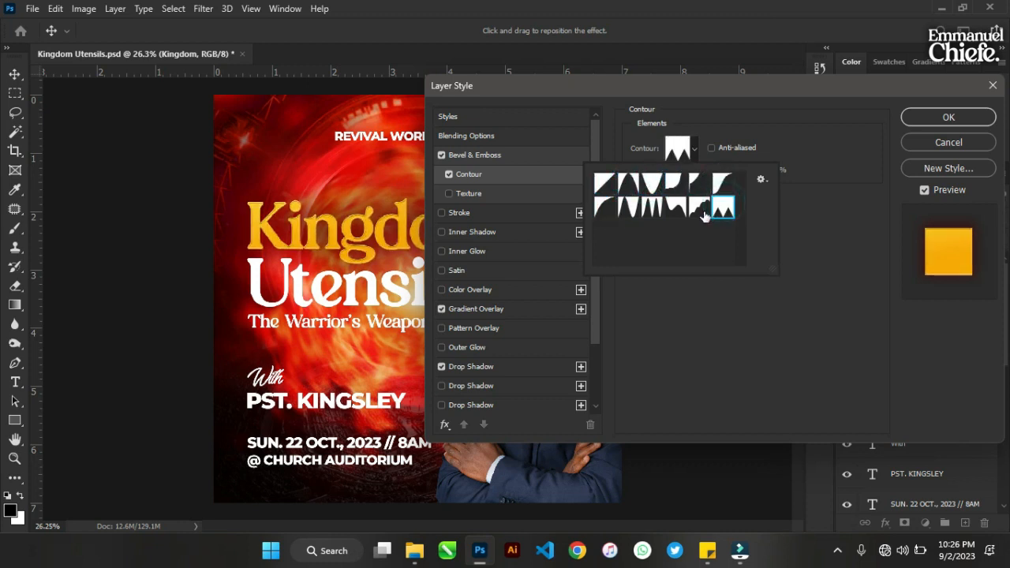
{"action": "left_click", "coordinate": [699, 207]}
{"action": "left_click", "coordinate": [675, 206]}
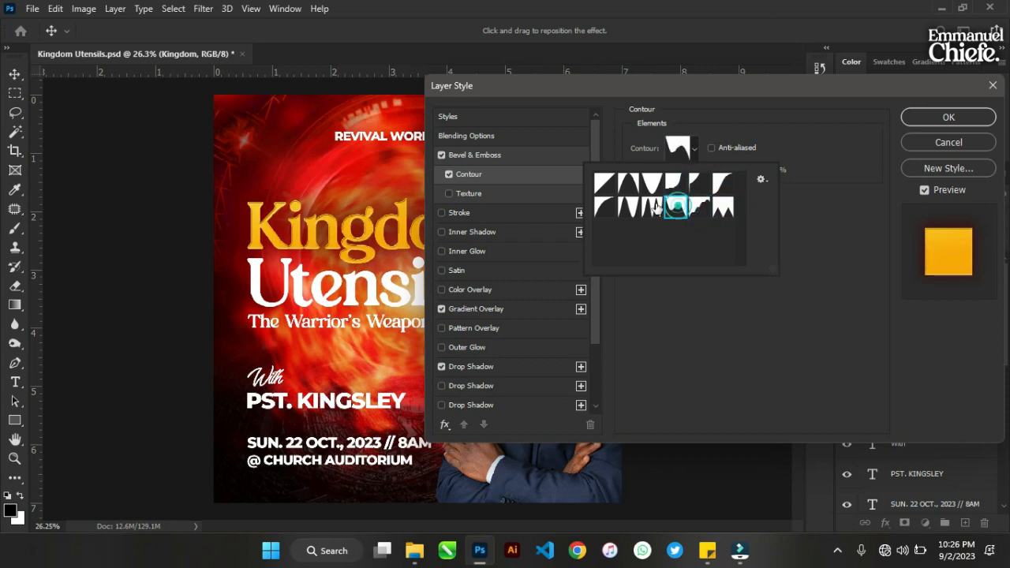
{"action": "left_click", "coordinate": [725, 207]}
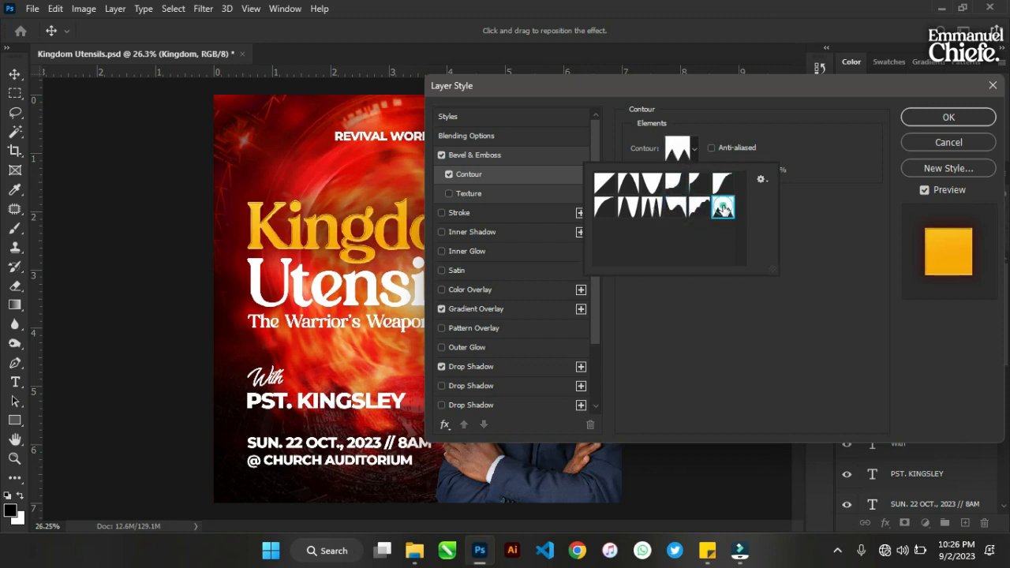
{"action": "left_click", "coordinate": [837, 182]}
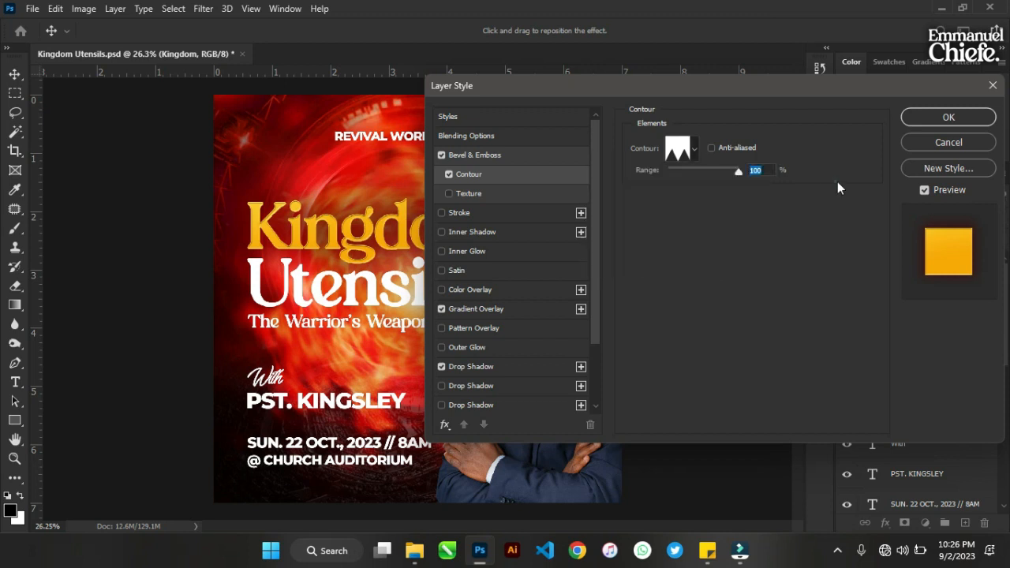
- Set the Bevel & Emboss depth to 448% and apply the layer style to the "Kingdom" text
{"action": "left_click", "coordinate": [516, 155]}
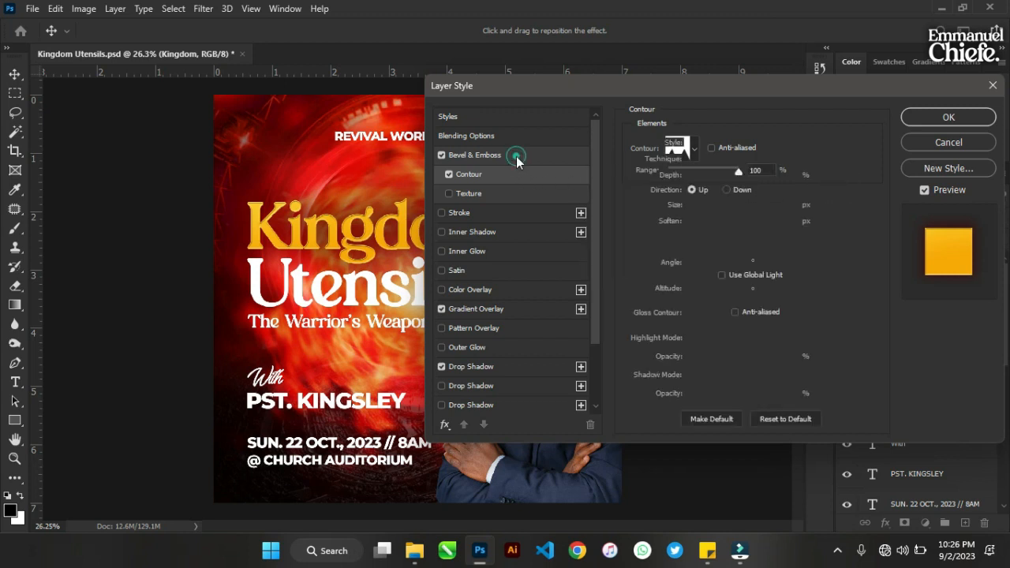
{"action": "left_click_drag", "start_coordinate": [697, 175], "coordinate": [722, 175]}
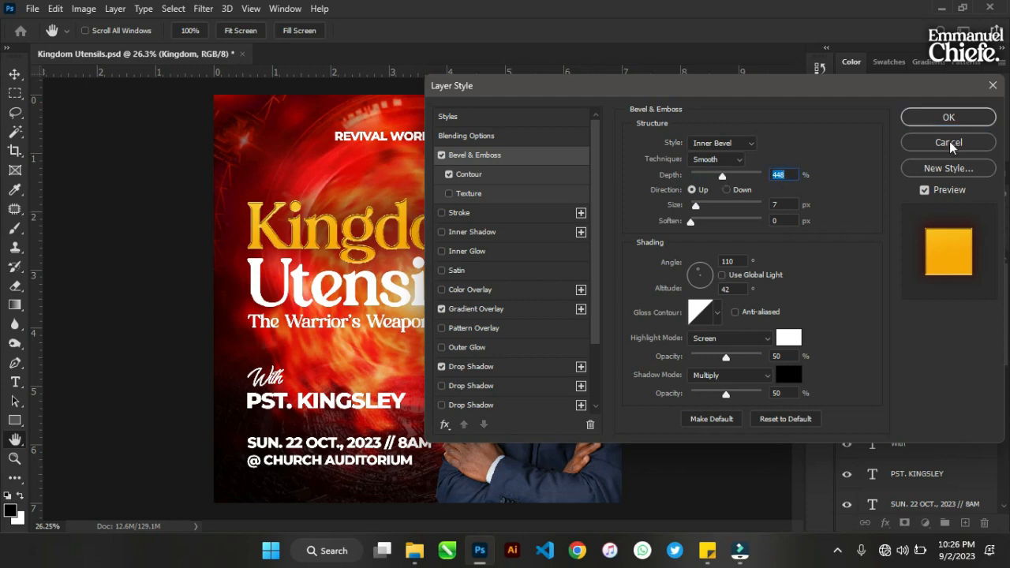
{"action": "left_click", "coordinate": [949, 118]}
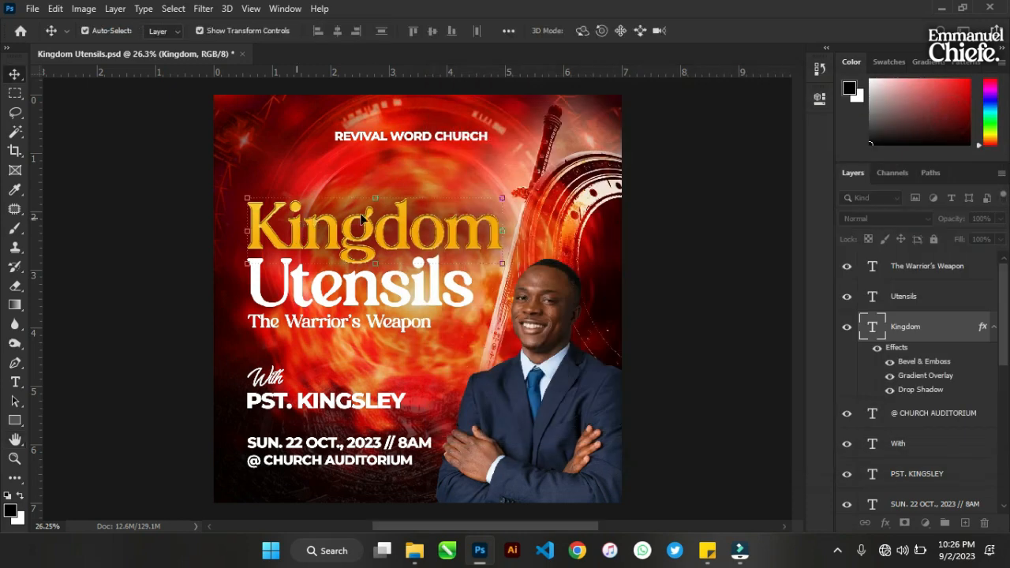
- Inspect the bevelled edges of the "Kingdom" title up close, and reopen its layer style at the Bevel & Emboss settings
{"action": "scroll", "coordinate": [302, 228], "scroll_direction": "up", "scroll_amount": 3}
{"action": "scroll", "coordinate": [446, 222], "scroll_direction": "up", "scroll_amount": 3}
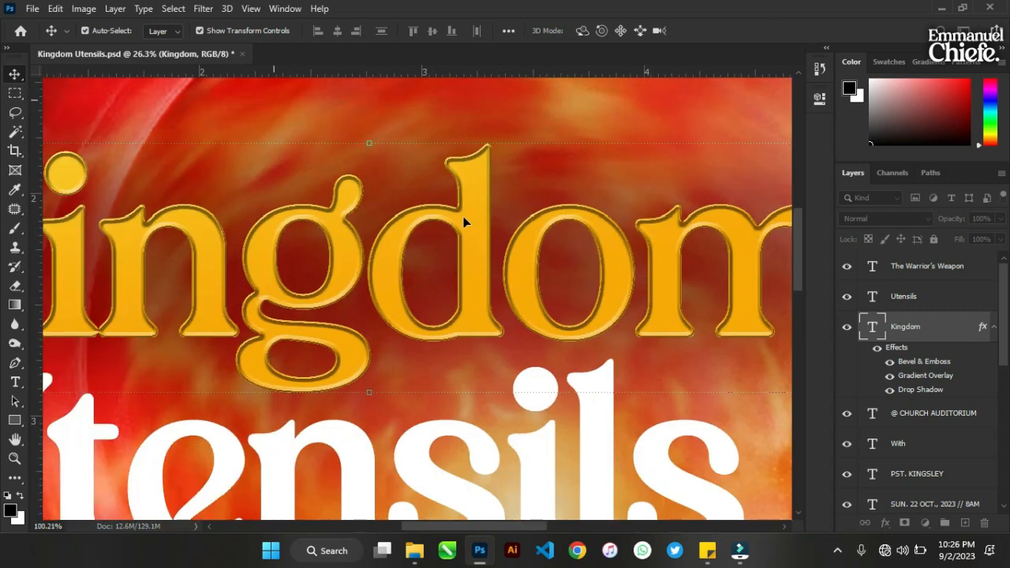
{"action": "scroll", "coordinate": [460, 218], "scroll_direction": "down", "scroll_amount": 1}
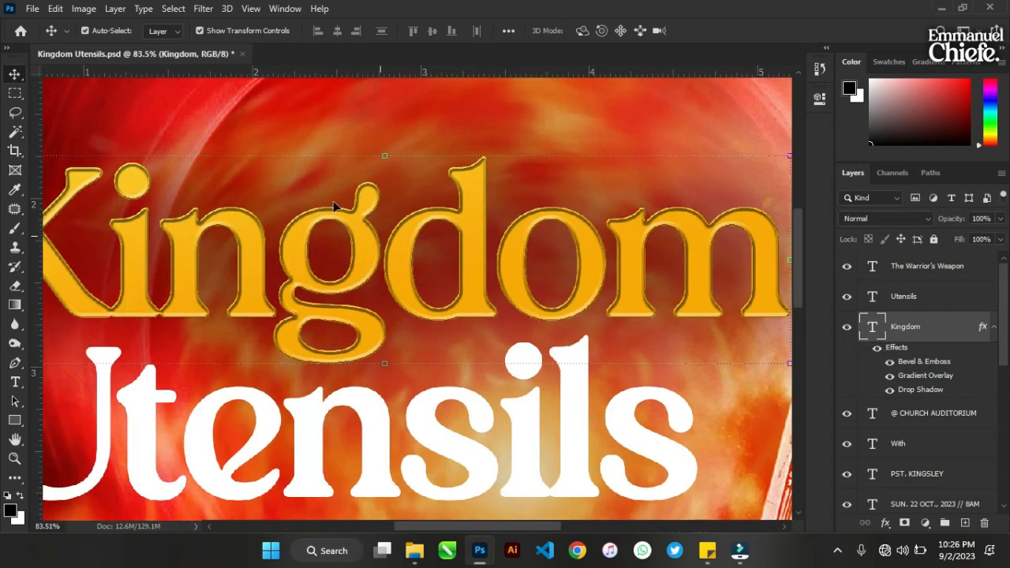
{"action": "scroll", "coordinate": [340, 200], "scroll_direction": "down", "scroll_amount": 3}
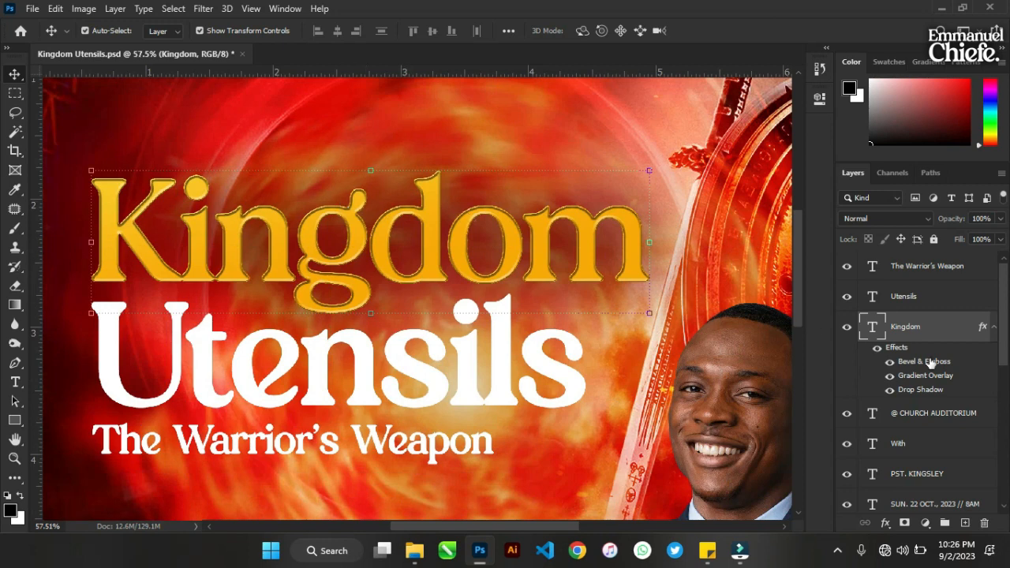
{"action": "left_click", "coordinate": [968, 333]}
{"action": "double_click", "coordinate": [966, 332]}
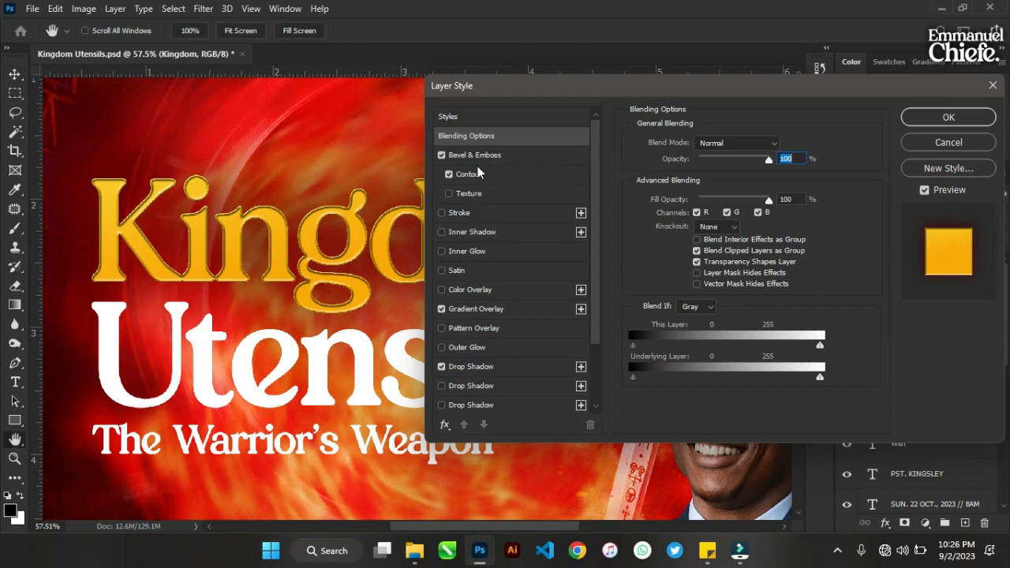
{"action": "left_click", "coordinate": [483, 155]}
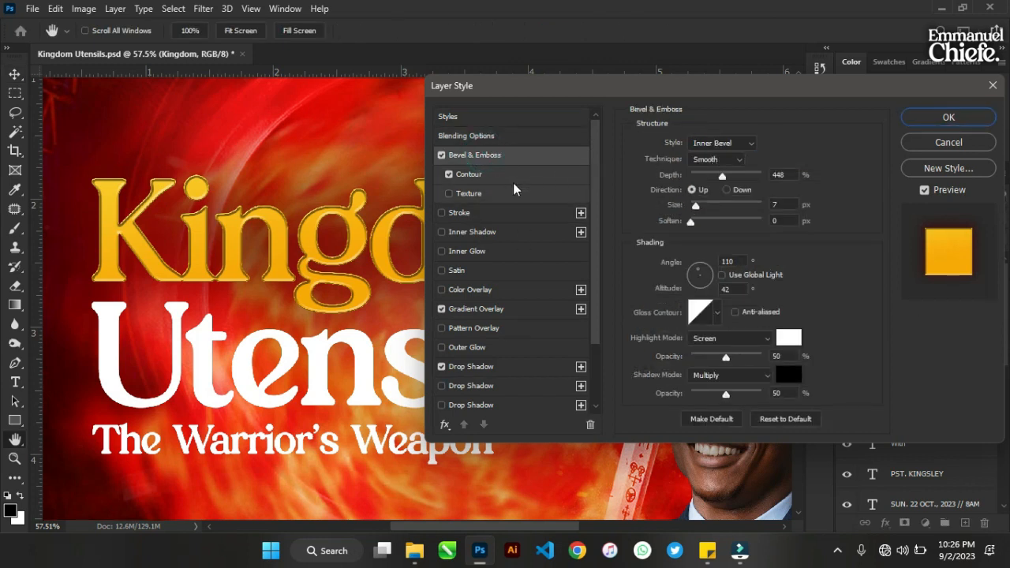
- Try several contour presets for the bevel on the "Kingdom" text and choose the double-ring-shaped one
{"action": "left_click", "coordinate": [513, 175]}
{"action": "left_click", "coordinate": [680, 149]}
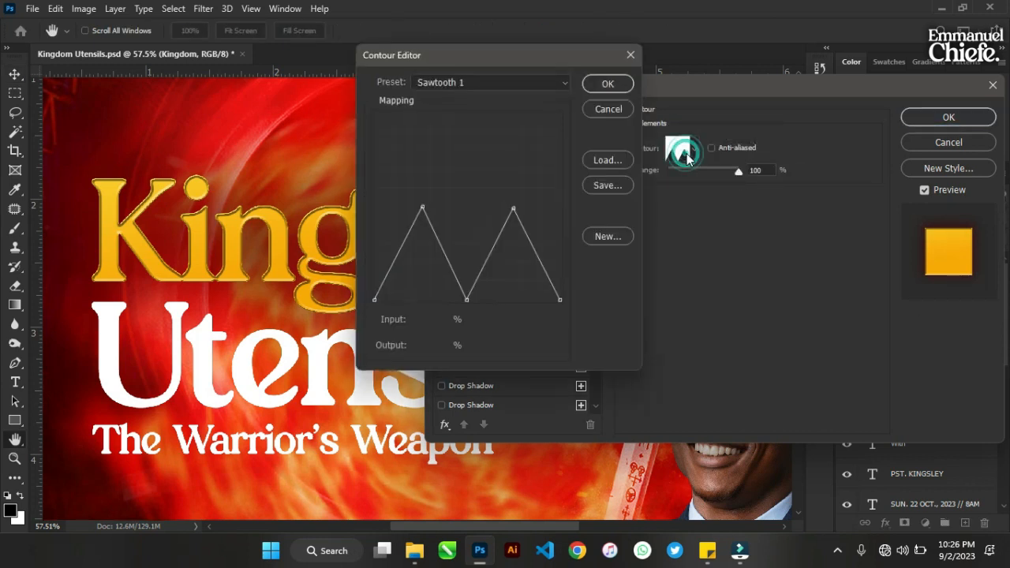
{"action": "left_click", "coordinate": [608, 108]}
{"action": "left_click", "coordinate": [693, 149]}
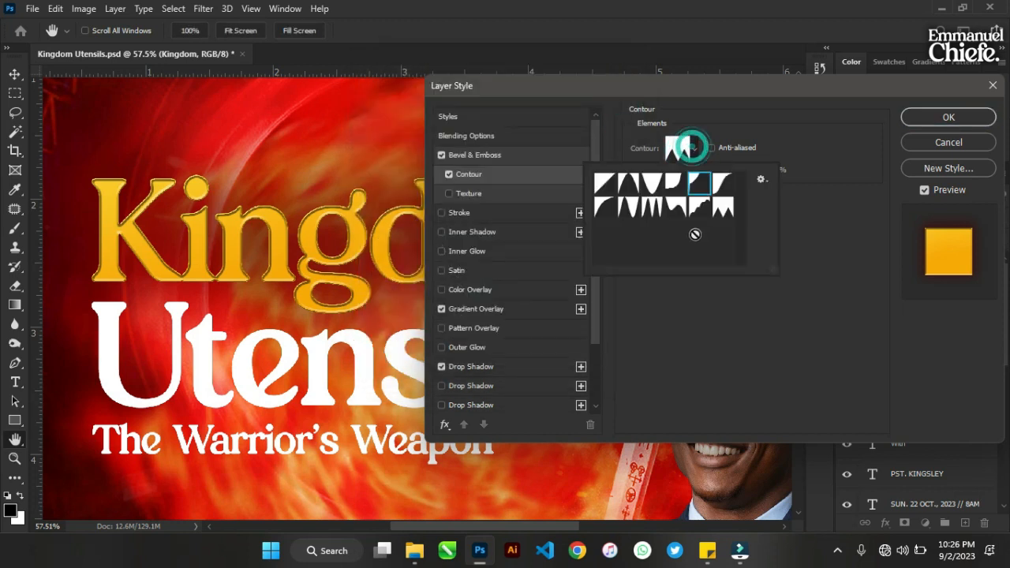
{"action": "left_click", "coordinate": [654, 208]}
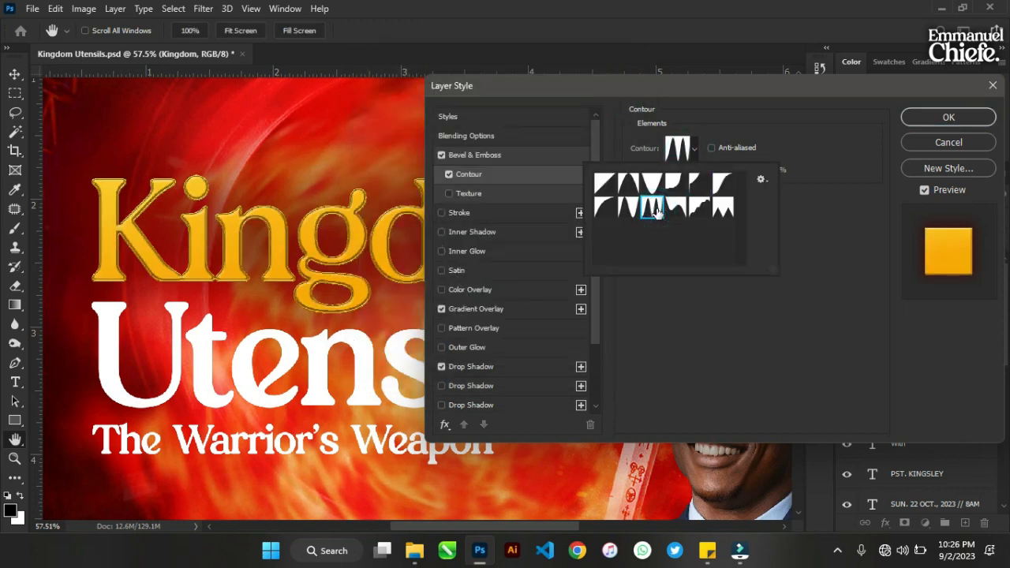
{"action": "left_click", "coordinate": [700, 210]}
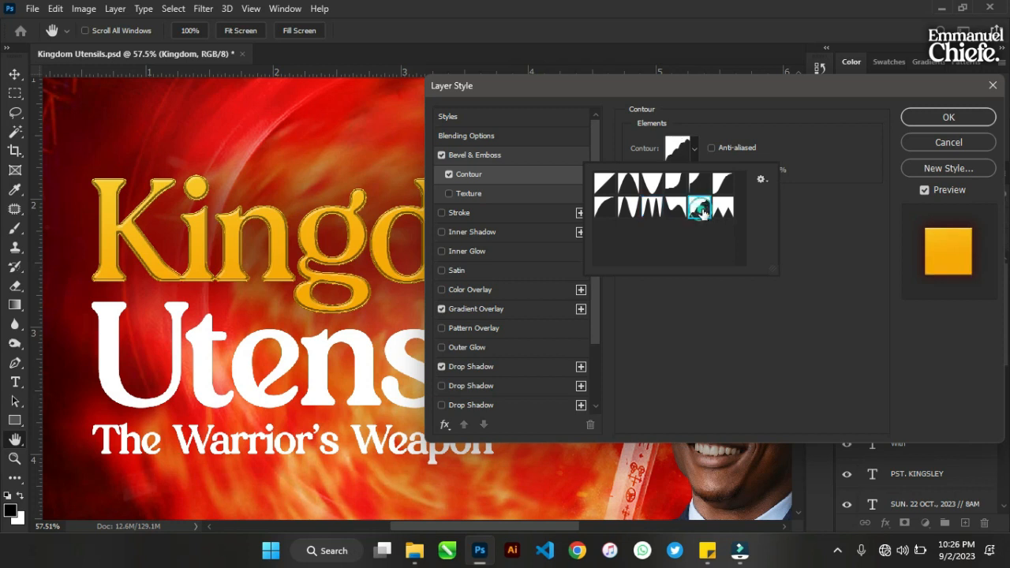
{"action": "left_click", "coordinate": [720, 208]}
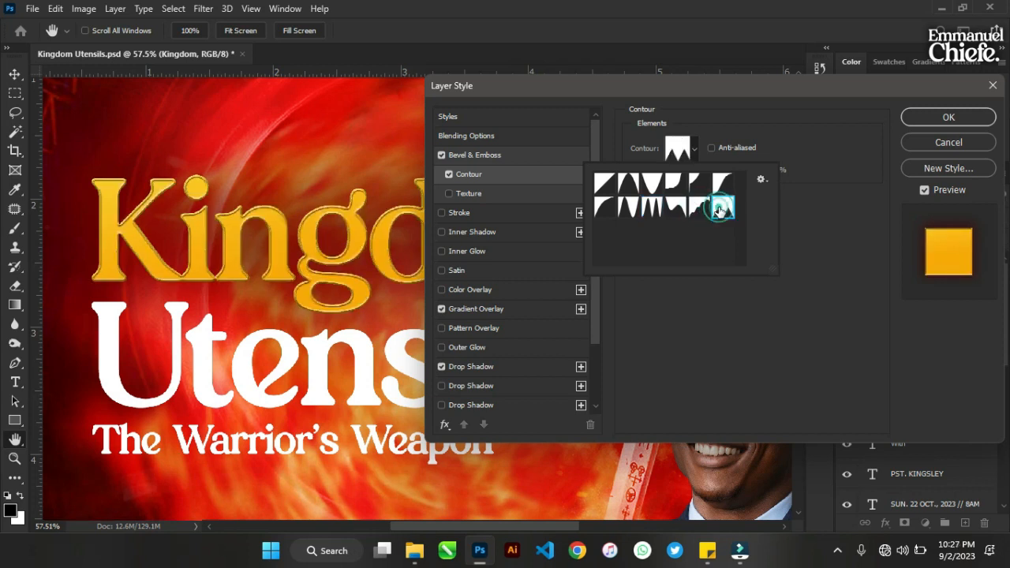
{"action": "left_click", "coordinate": [650, 210]}
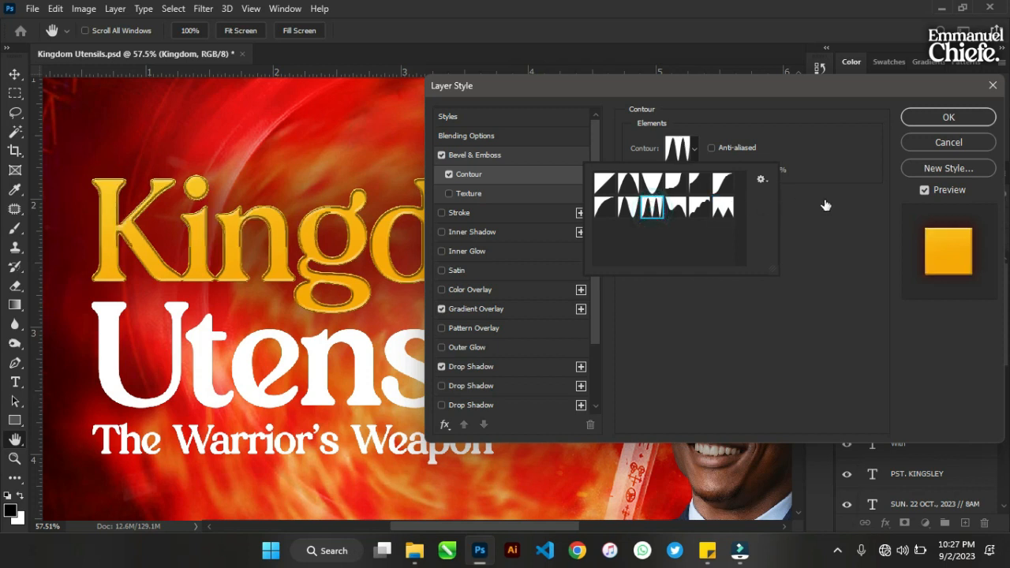
{"action": "left_click", "coordinate": [827, 207]}
{"action": "left_click", "coordinate": [831, 202]}
- Set the Bevel & Emboss depth to 646% and its size to 10 px on the "Kingdom" text
{"action": "left_click", "coordinate": [528, 158]}
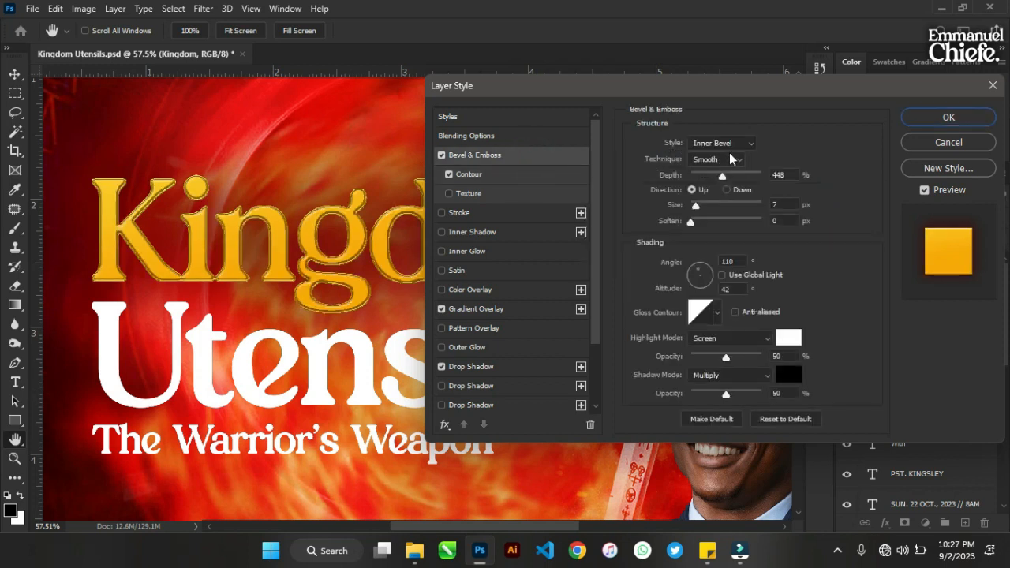
{"action": "left_click_drag", "start_coordinate": [723, 179], "coordinate": [721, 177]}
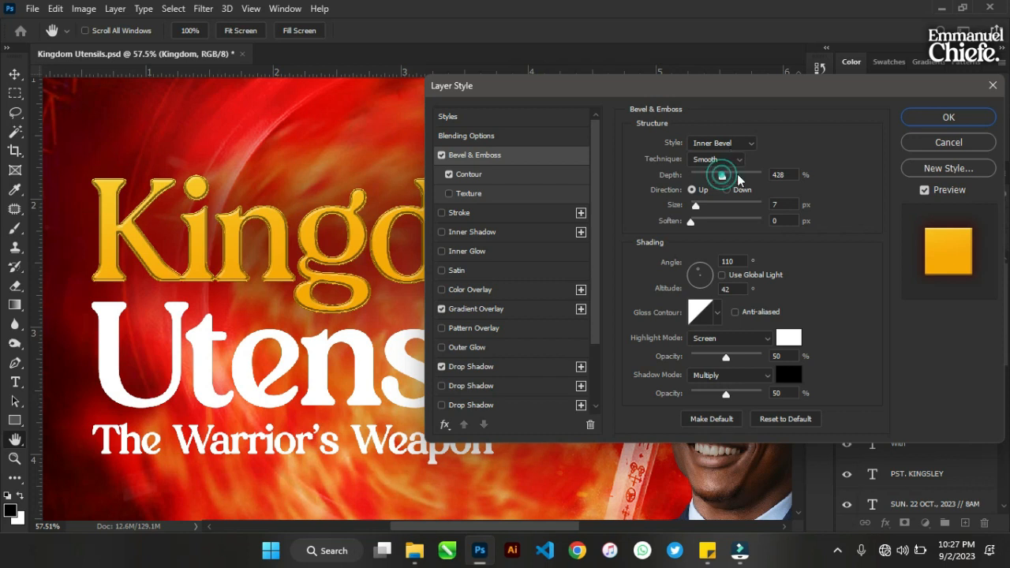
{"action": "left_click", "coordinate": [737, 175]}
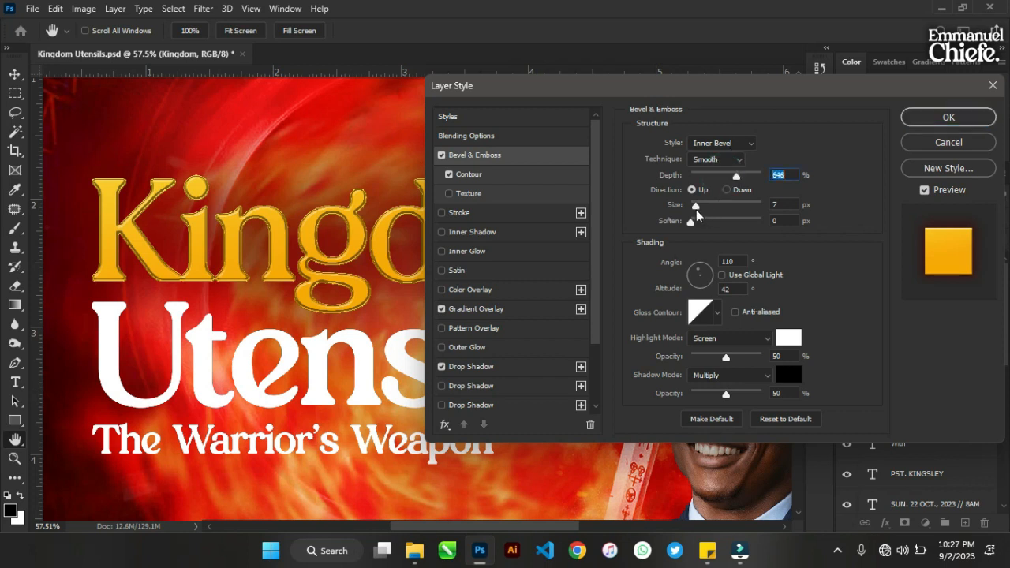
{"action": "mouse_move", "coordinate": [696, 206]}
{"action": "left_mouse_down"}
{"action": "mouse_move", "coordinate": [739, 201]}
{"action": "mouse_move", "coordinate": [699, 208]}
{"action": "left_mouse_up"}
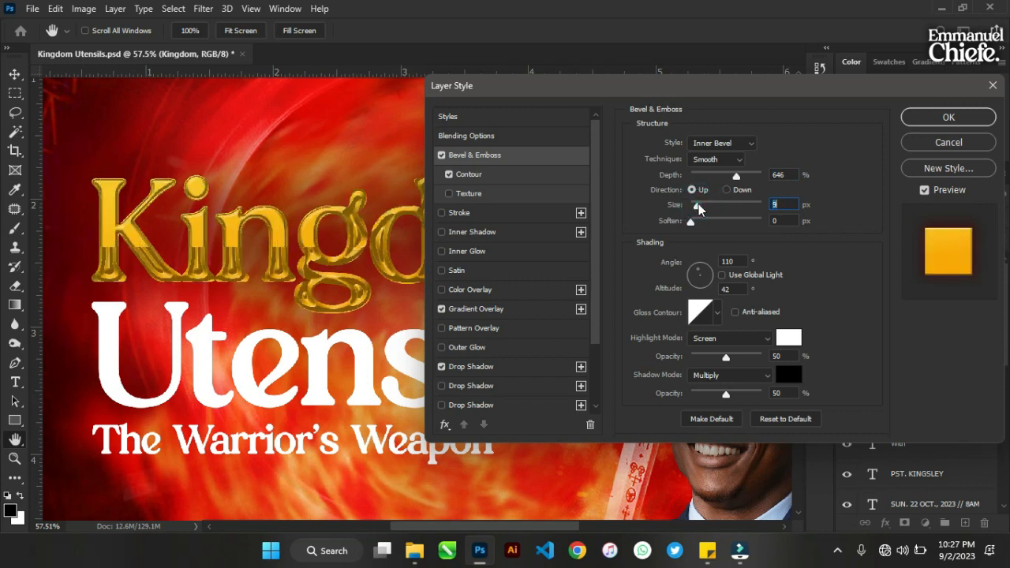
{"action": "left_click", "coordinate": [699, 207]}
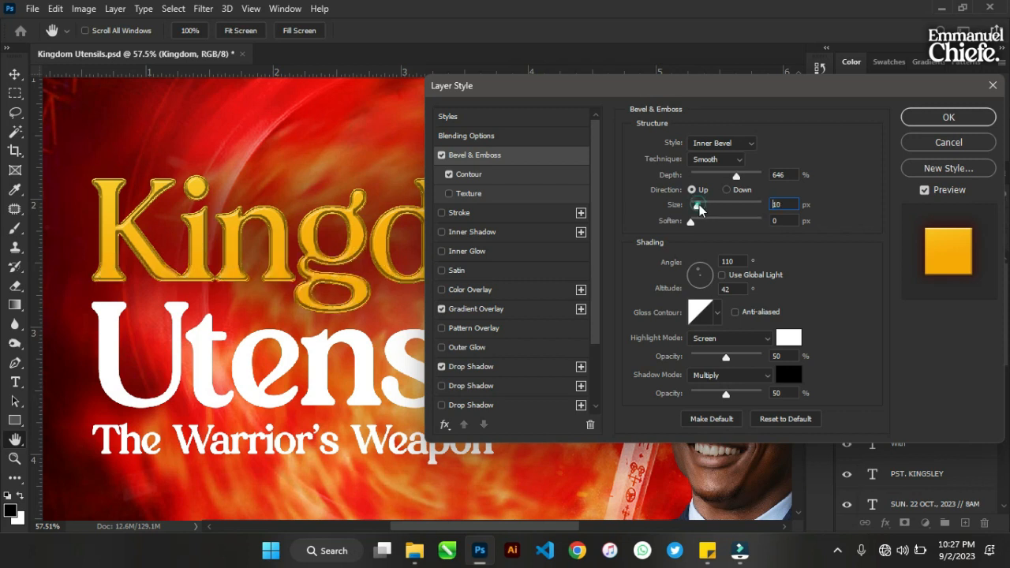
- Compare several gloss contour presets for the Bevel & Emboss on the "Kingdom" text and choose the double-ring-shaped one
{"action": "left_click", "coordinate": [715, 314]}
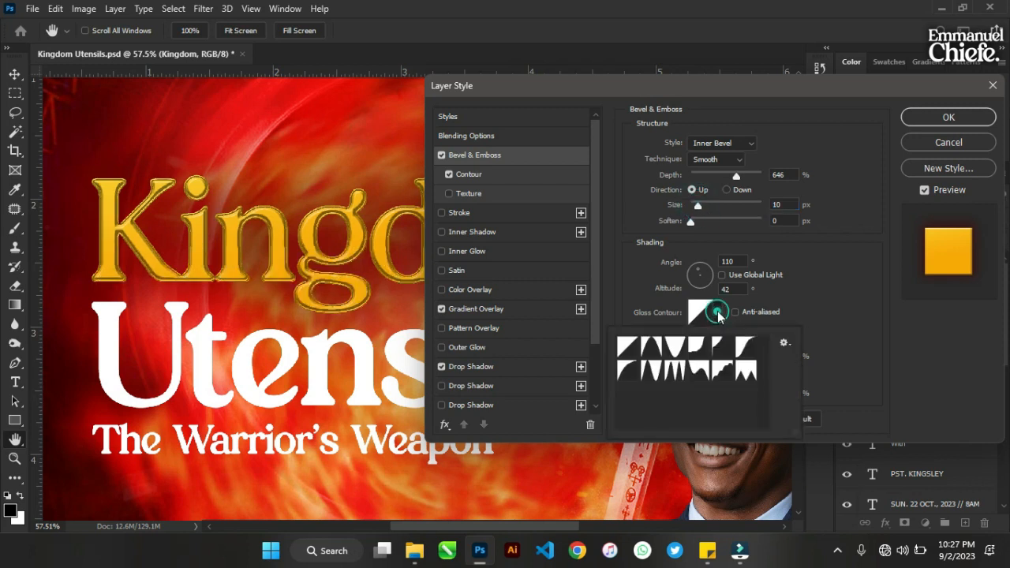
{"action": "left_click", "coordinate": [674, 373]}
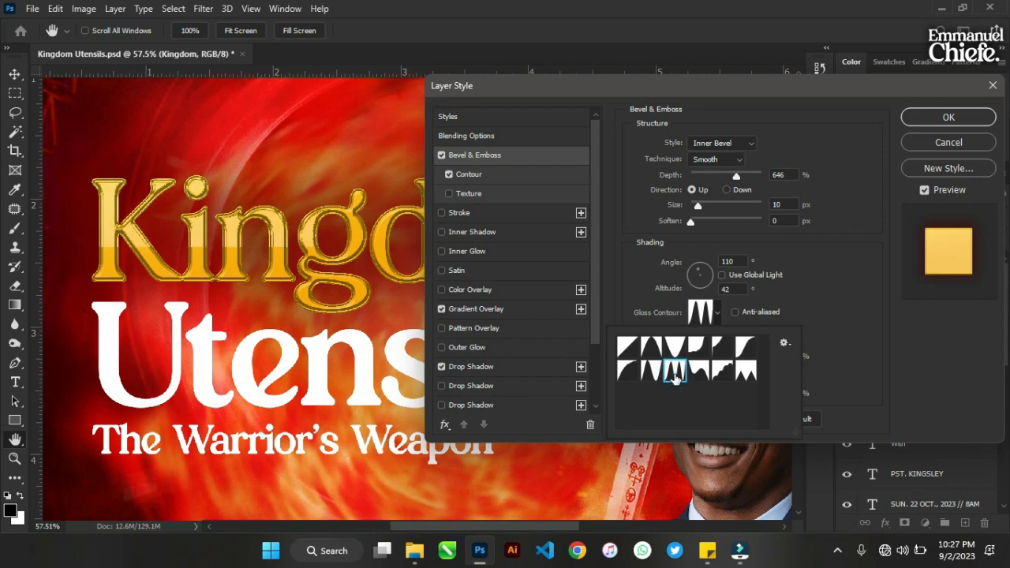
{"action": "left_click", "coordinate": [699, 371]}
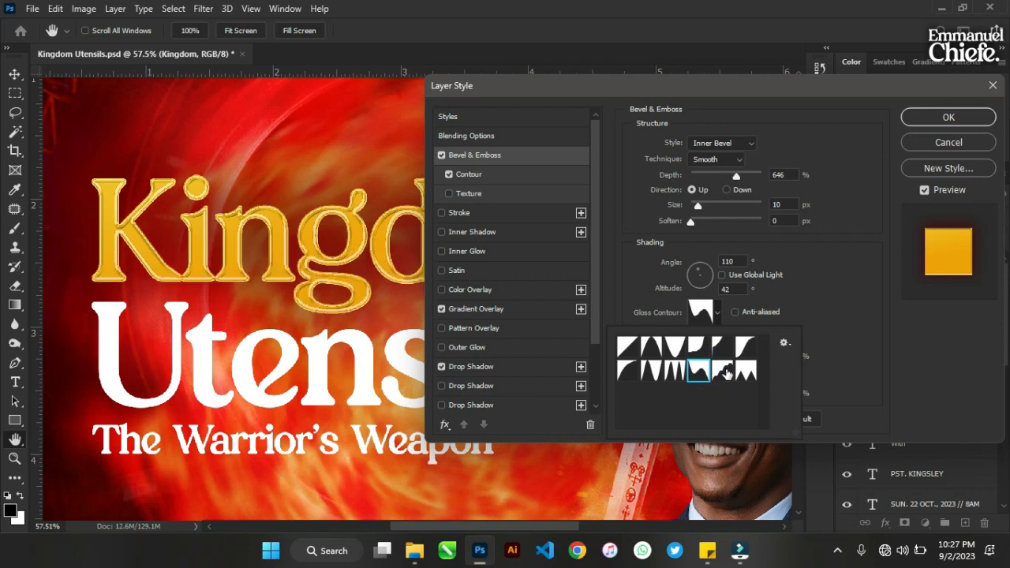
{"action": "left_click", "coordinate": [745, 371]}
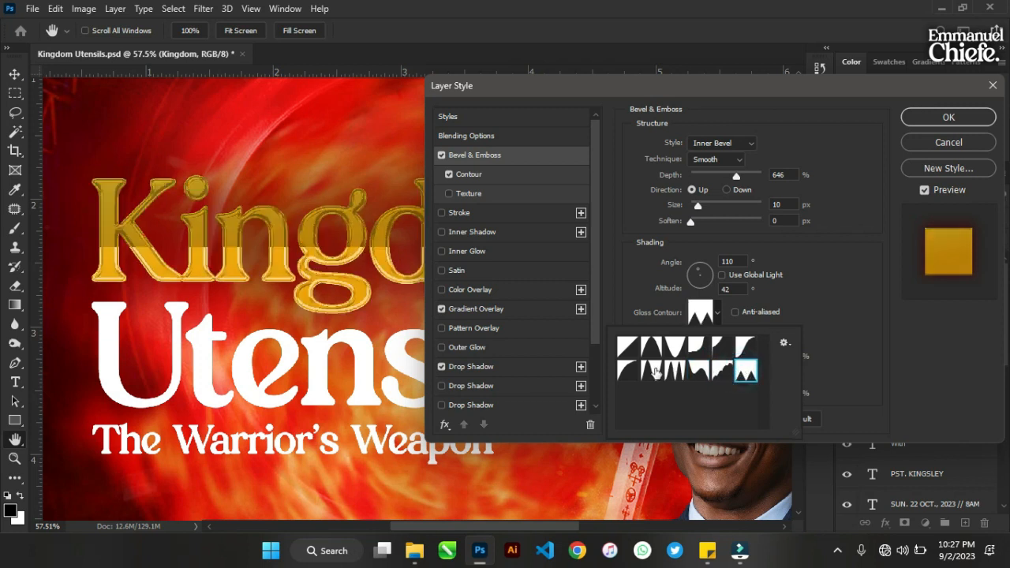
{"action": "left_click", "coordinate": [624, 371]}
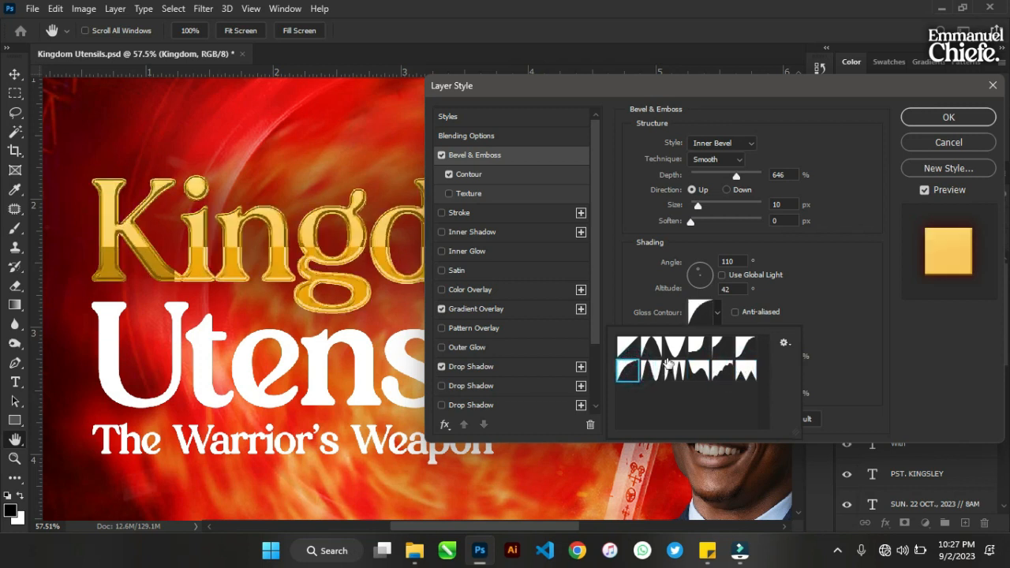
{"action": "left_click", "coordinate": [674, 347]}
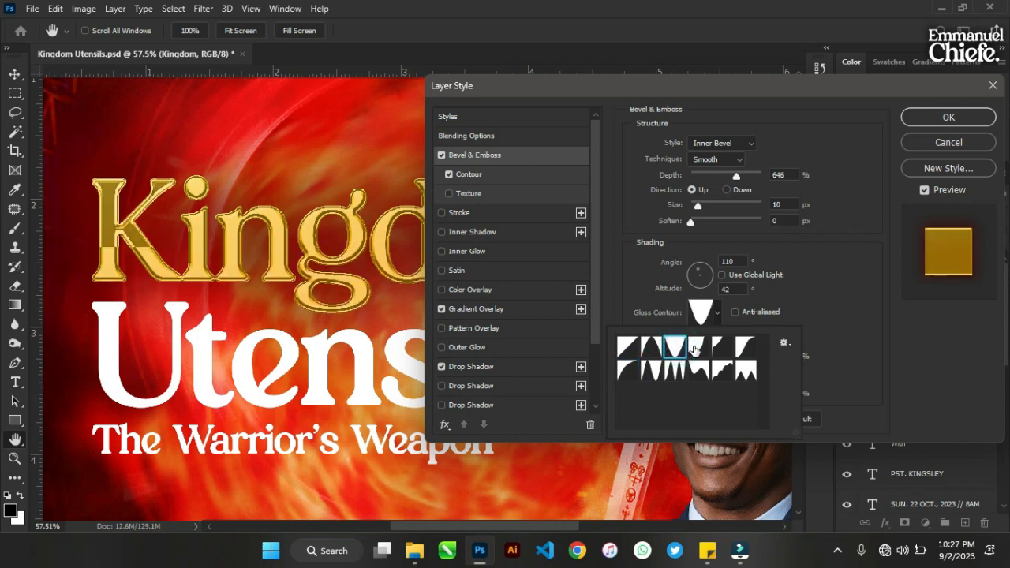
{"action": "left_click", "coordinate": [695, 348]}
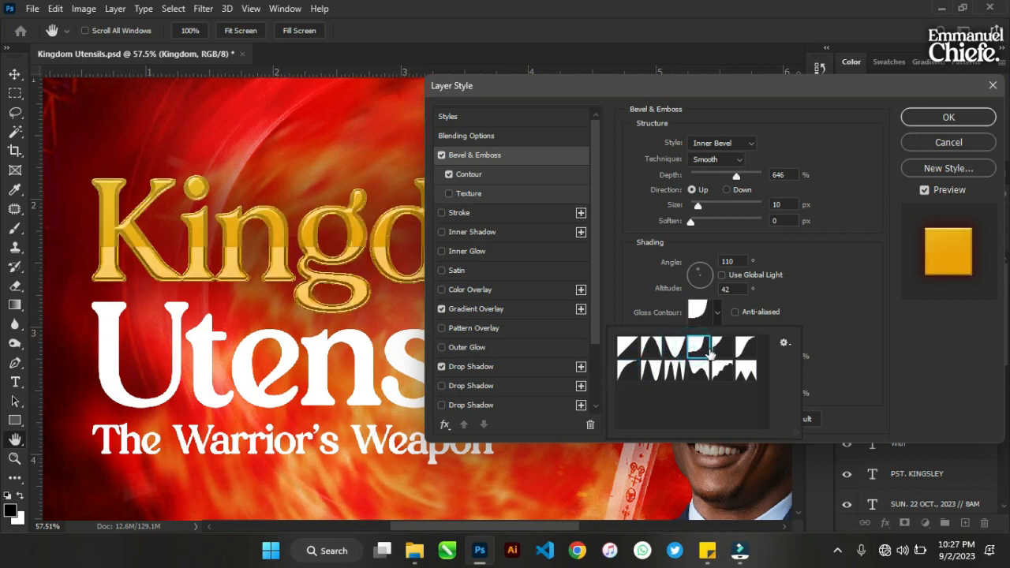
{"action": "left_click", "coordinate": [722, 348]}
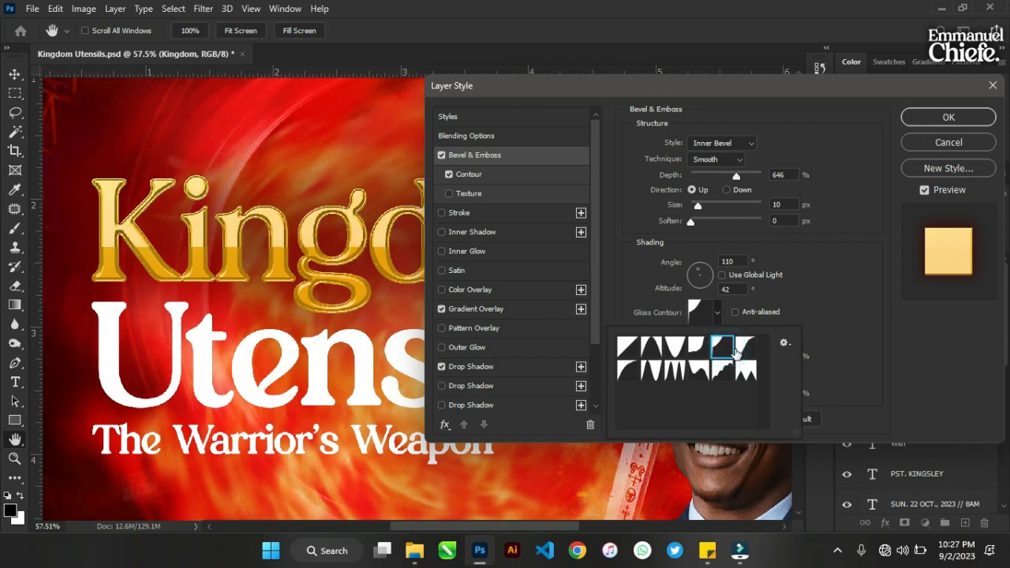
{"action": "left_click", "coordinate": [744, 348]}
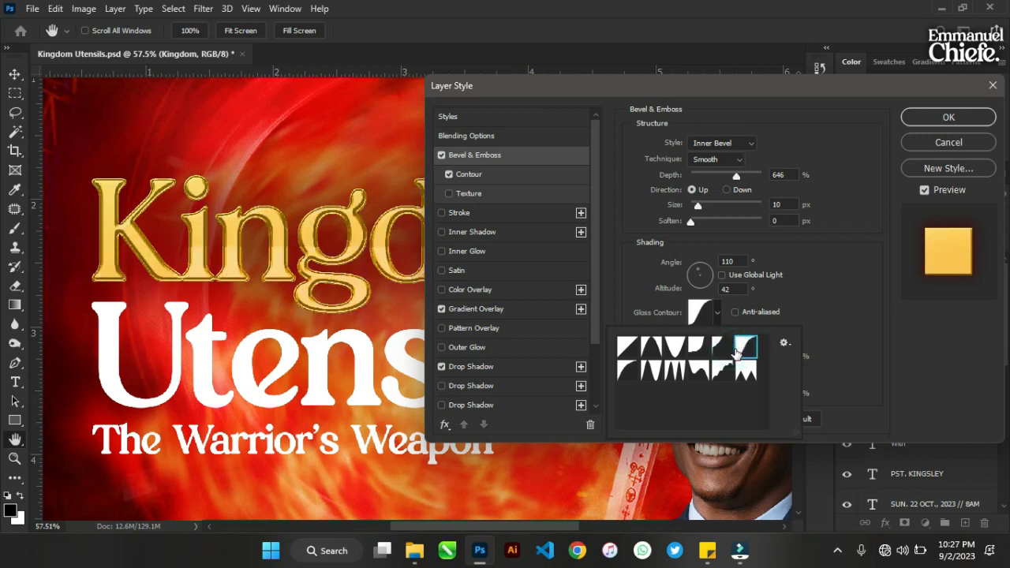
{"action": "left_click", "coordinate": [635, 352]}
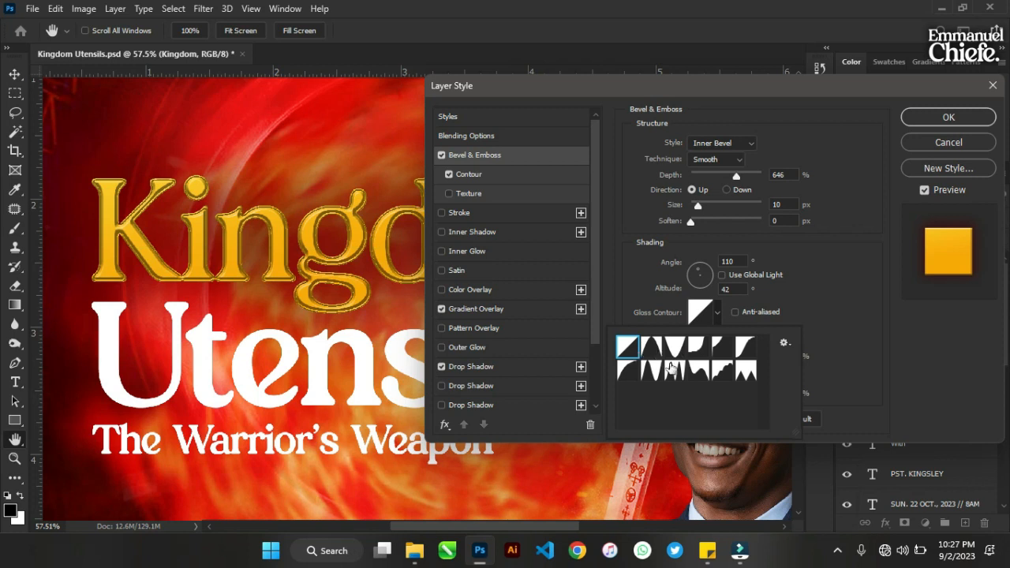
{"action": "left_click", "coordinate": [671, 368]}
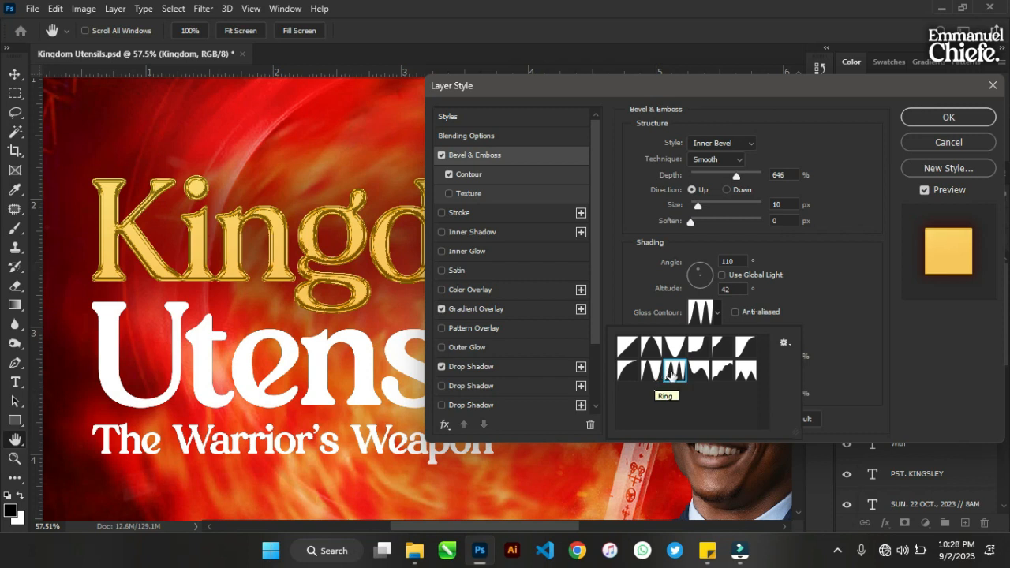
{"action": "left_click", "coordinate": [802, 272]}
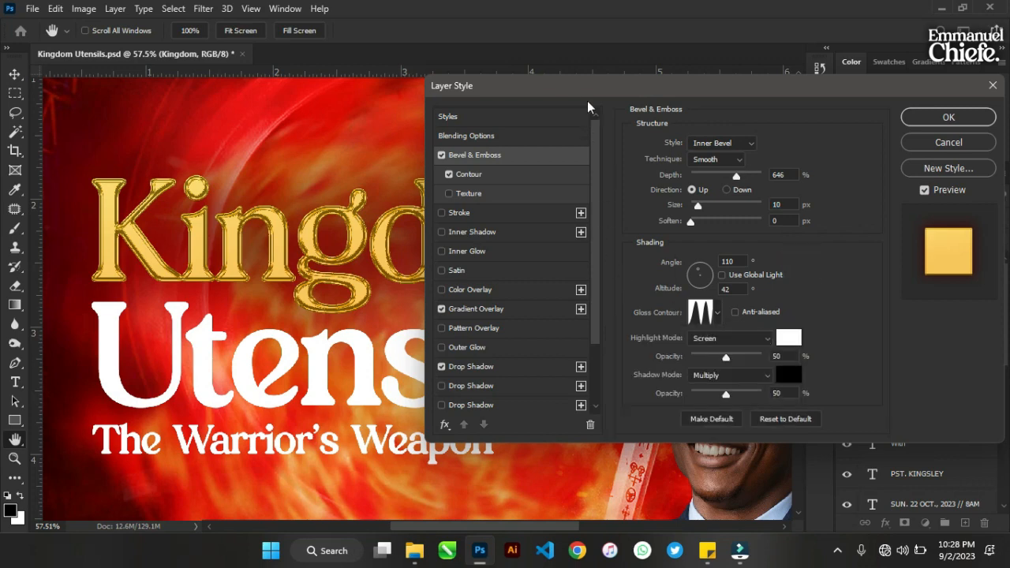
- Try the sawtooth-shaped contour preset for the "Kingdom" text's bevel, and return to the double-ring-shaped one
{"action": "left_click_drag", "start_coordinate": [589, 93], "coordinate": [545, 64]}
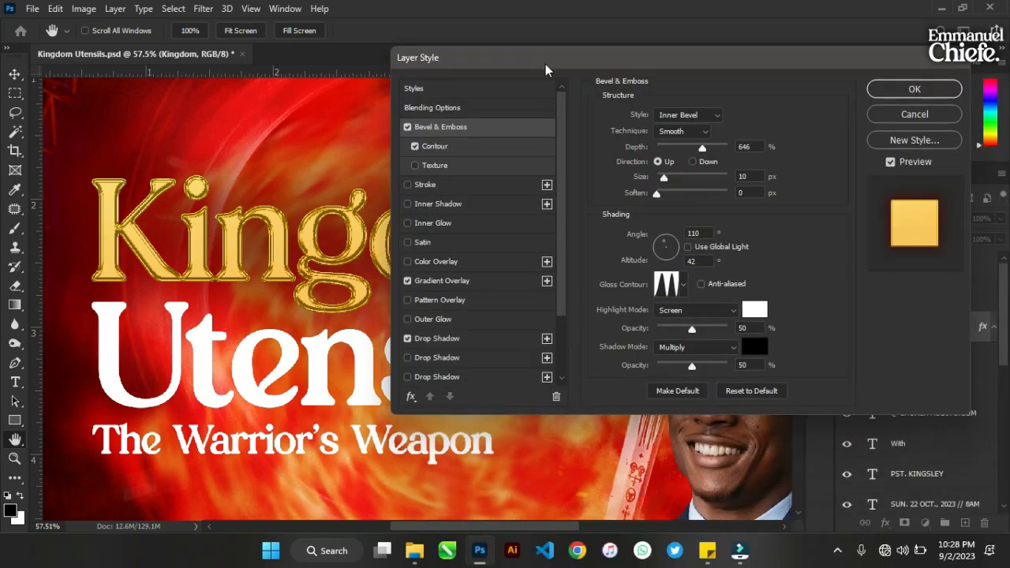
{"action": "left_click", "coordinate": [455, 146]}
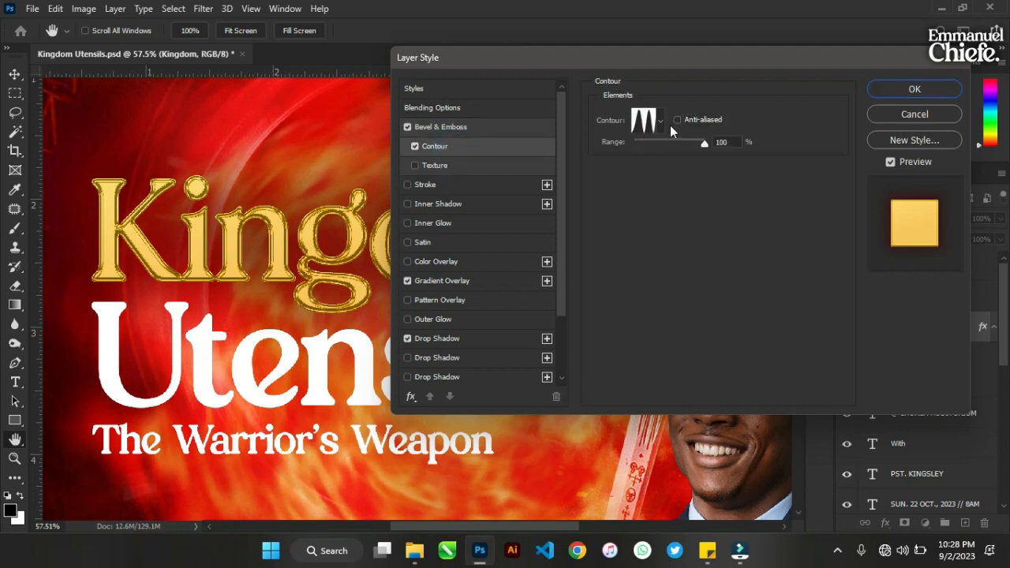
{"action": "left_click", "coordinate": [662, 124]}
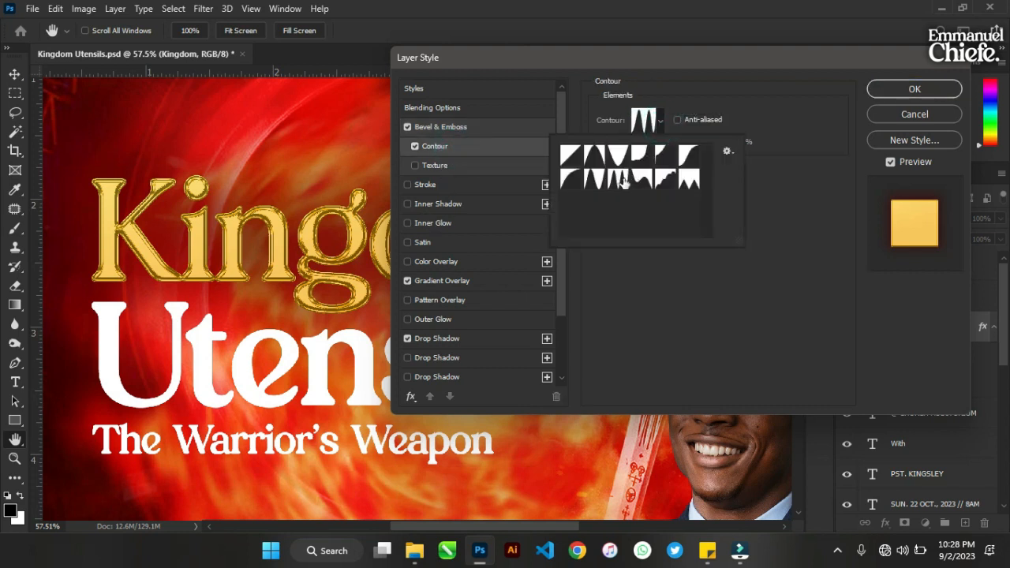
{"action": "left_click", "coordinate": [687, 181]}
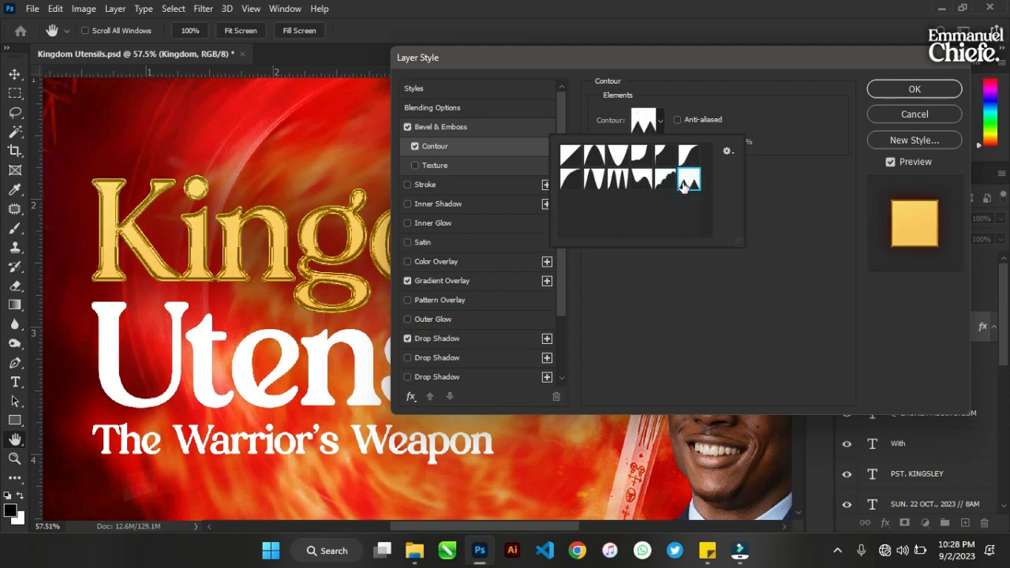
{"action": "left_click", "coordinate": [620, 181]}
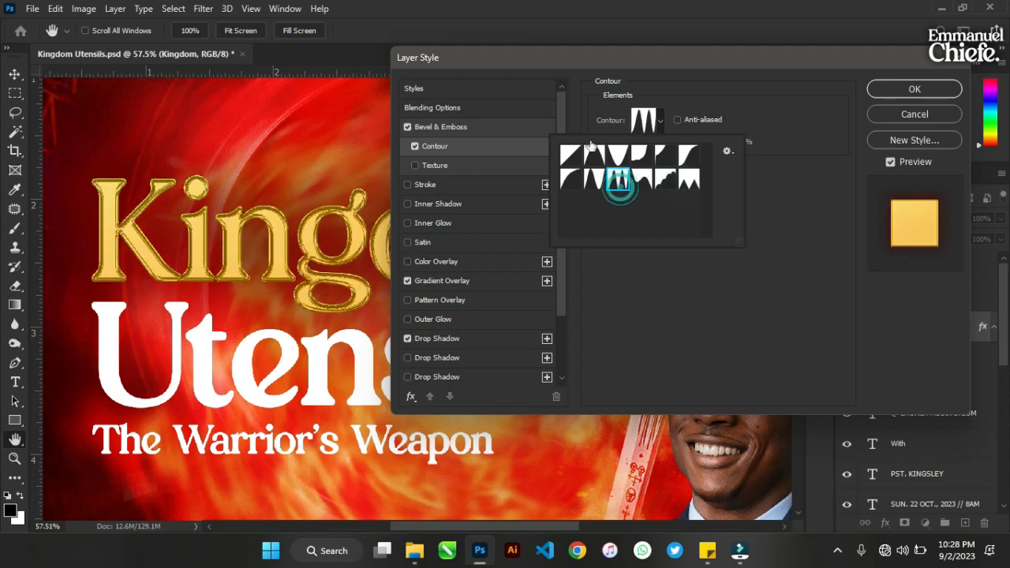
- Set the Bevel & Emboss soften value to 4 px on the "Kingdom" text
{"action": "left_click", "coordinate": [451, 131]}
{"action": "left_click", "coordinate": [453, 128]}
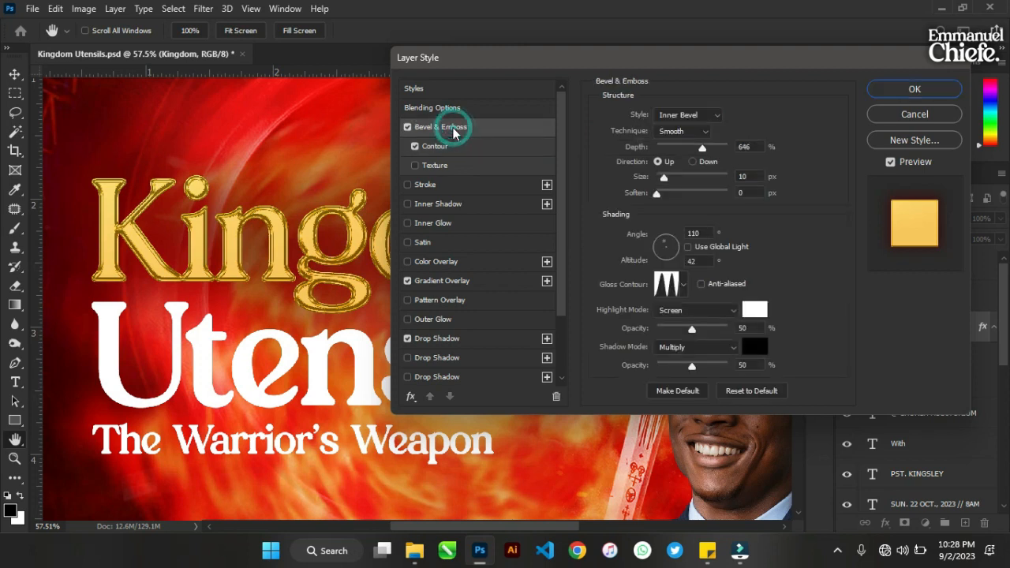
{"action": "left_click", "coordinate": [656, 193]}
{"action": "left_click", "coordinate": [675, 197]}
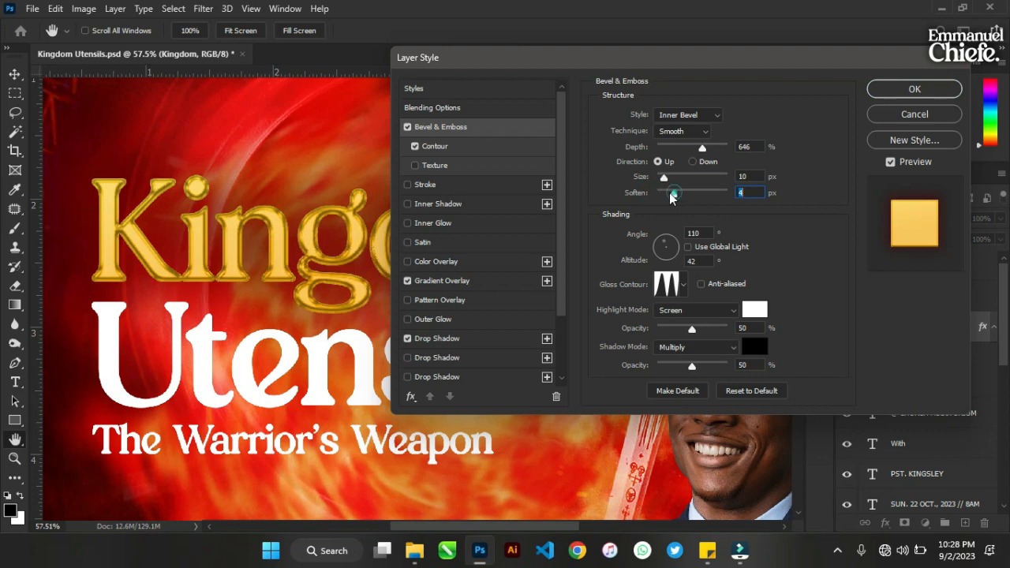
- Set the bevel's soften value to 1 px and its depth to 480% on the "Kingdom" text, and apply the layer style
{"action": "left_click", "coordinate": [673, 195]}
{"action": "left_click", "coordinate": [663, 194]}
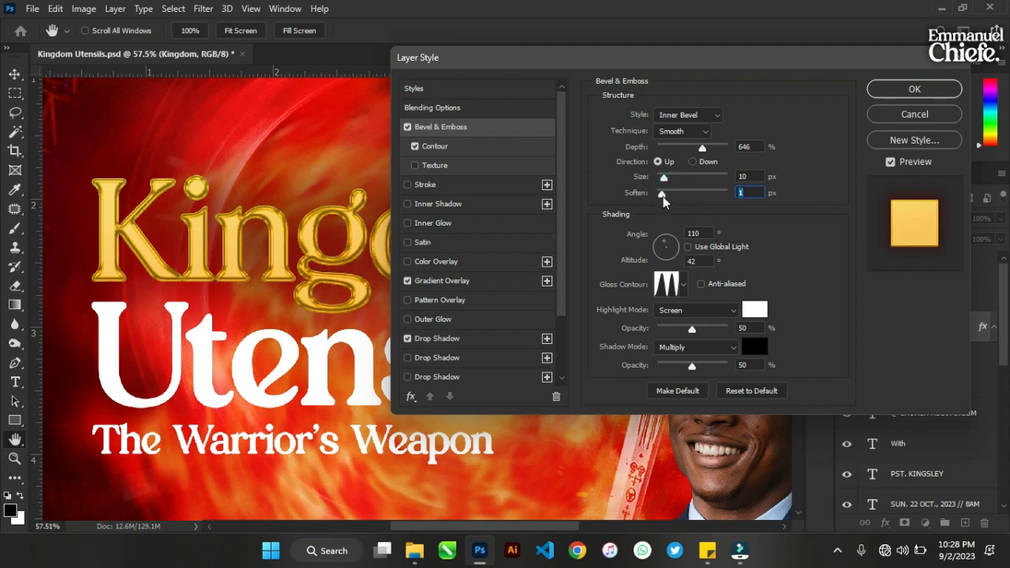
{"action": "key", "text": "Down"}
{"action": "key", "text": "Up"}
{"action": "left_click_drag", "start_coordinate": [702, 150], "coordinate": [693, 150]}
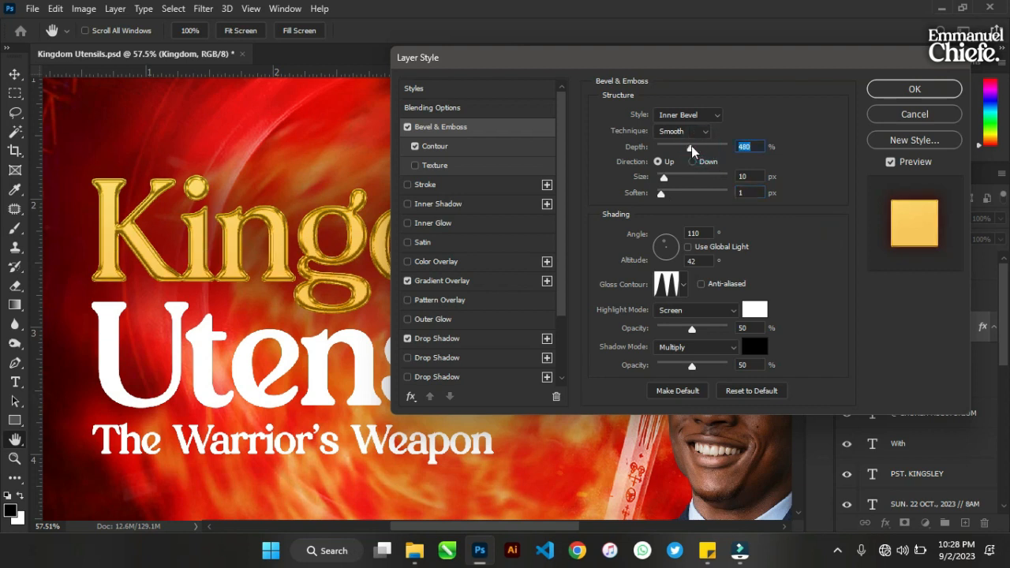
{"action": "left_click", "coordinate": [890, 94]}
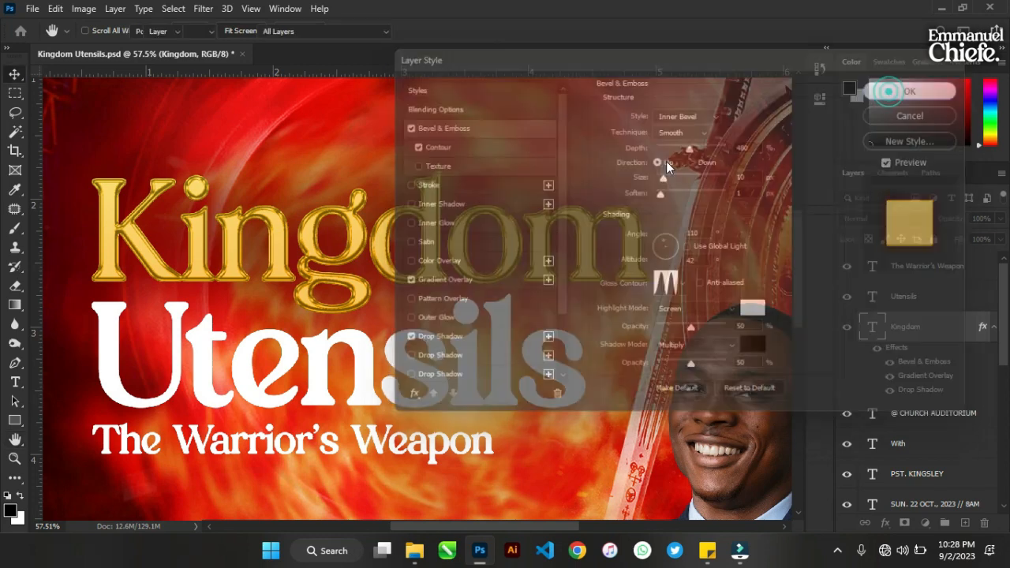
{"action": "scroll", "coordinate": [414, 244], "scroll_direction": "down", "scroll_amount": 5}
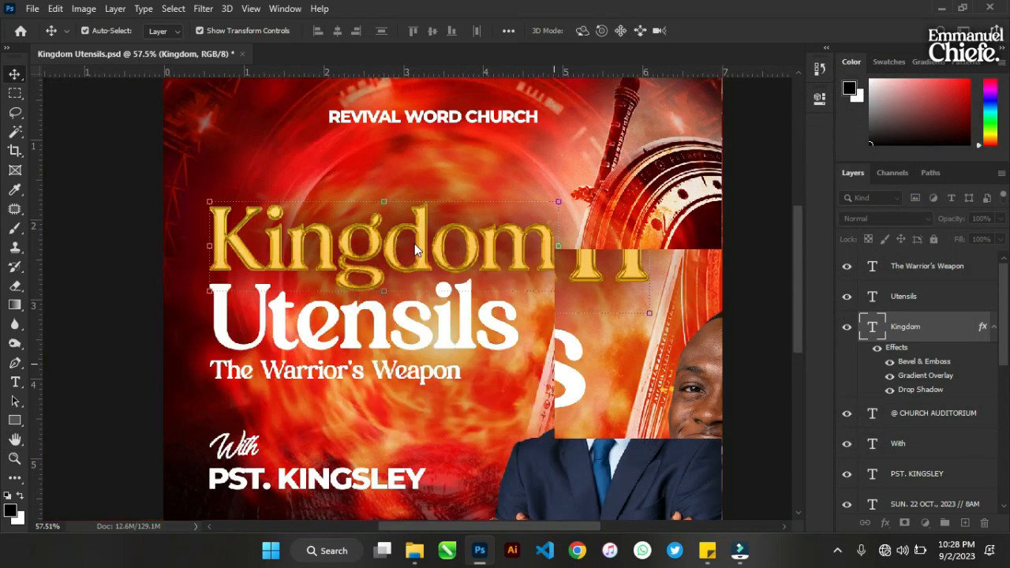
{"action": "scroll", "coordinate": [414, 242], "scroll_direction": "up", "scroll_amount": 1}
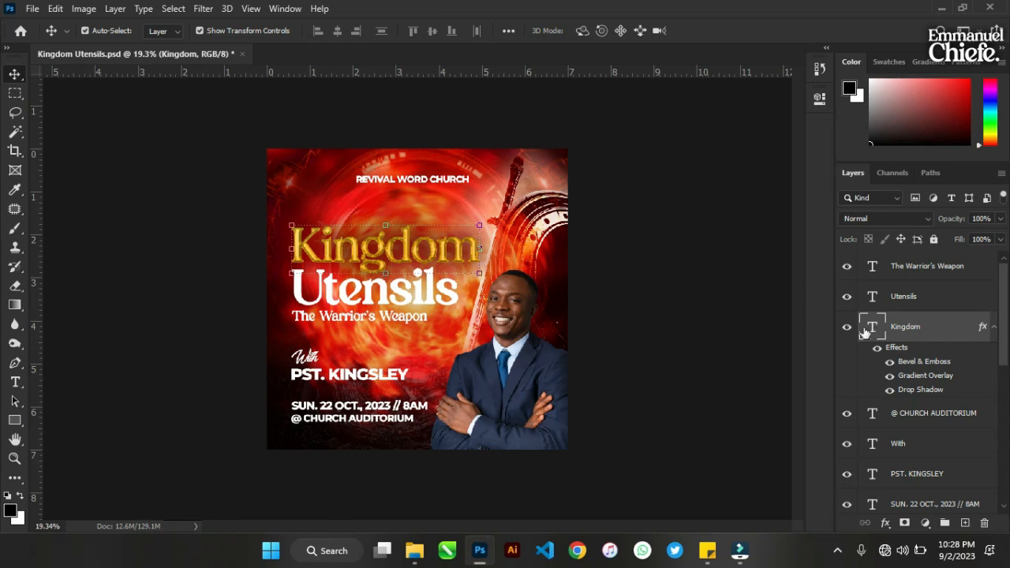
{"action": "left_click", "coordinate": [638, 257]}
{"action": "scroll", "coordinate": [413, 293], "scroll_direction": "up", "scroll_amount": 2}
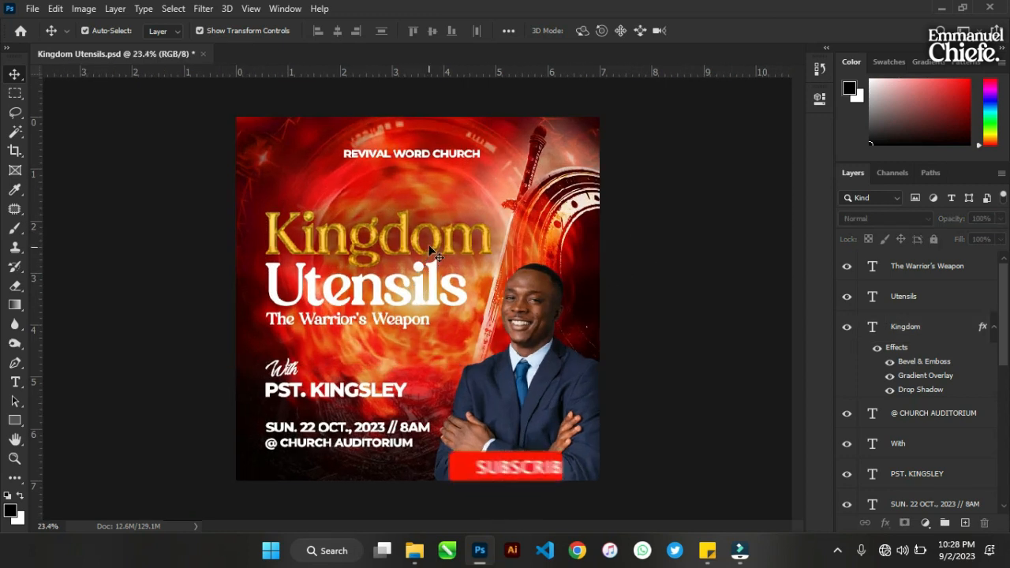
{"action": "left_click", "coordinate": [428, 245]}
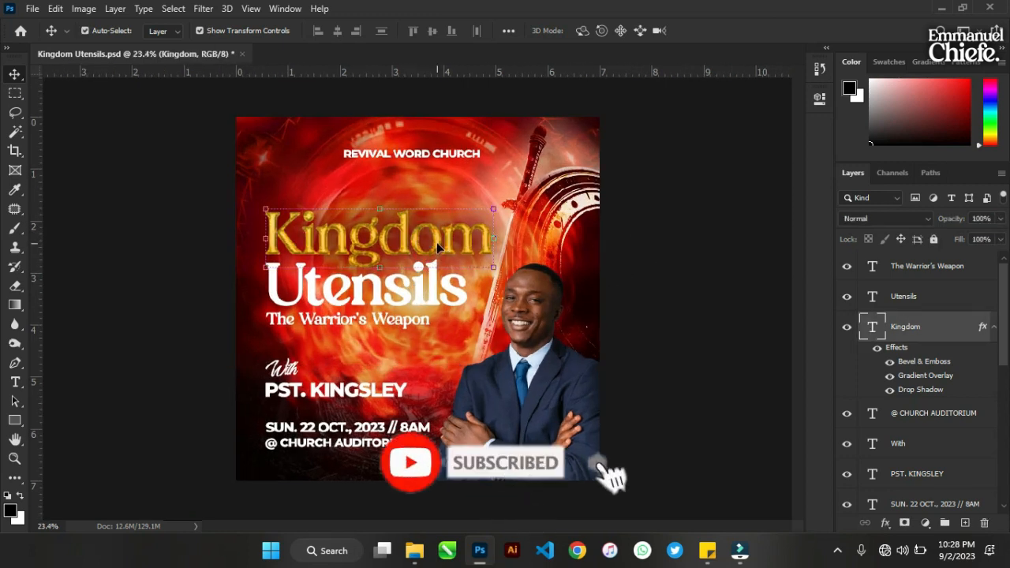
{"action": "left_click", "coordinate": [86, 9]}
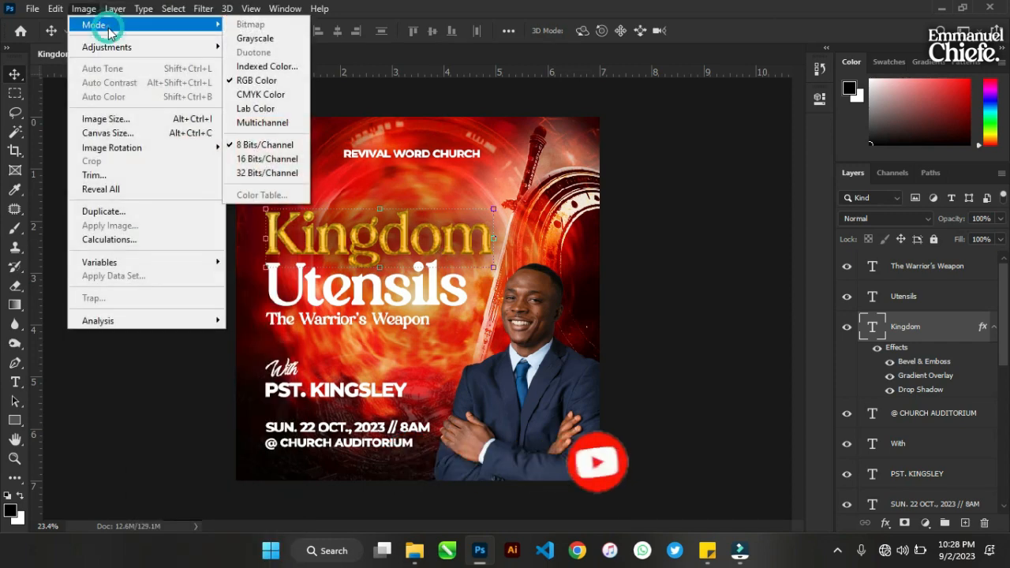
{"action": "mouse_move", "coordinate": [124, 52]}
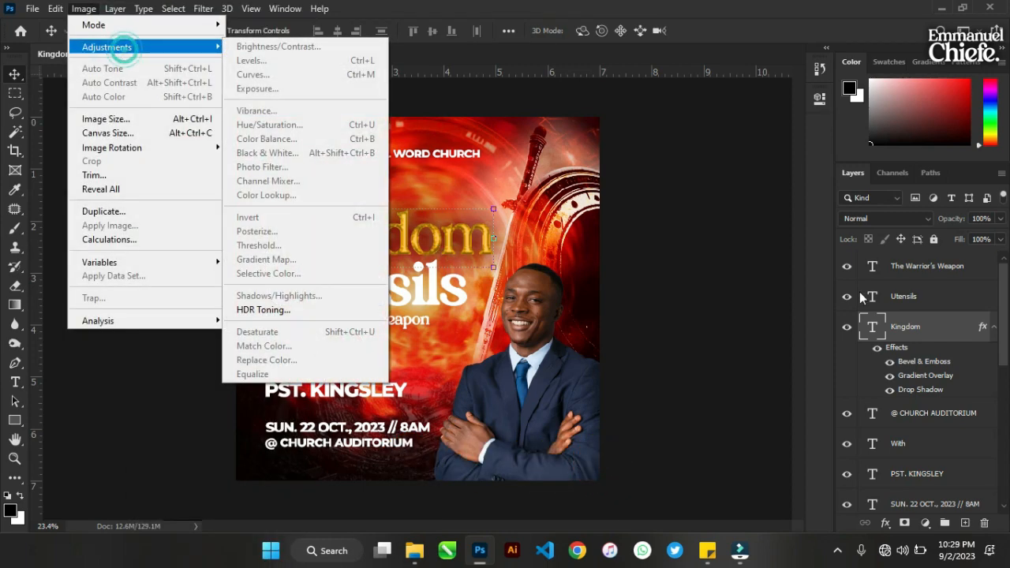
{"action": "left_click", "coordinate": [921, 328]}
- Open the Bevel & Emboss settings of the "Kingdom" text layer
{"action": "left_click", "coordinate": [981, 326]}
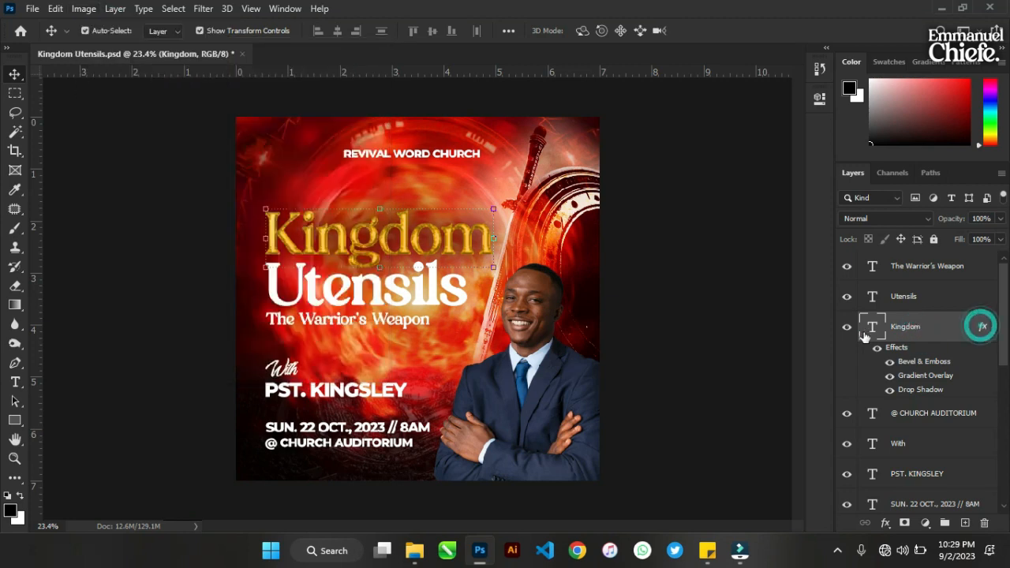
{"action": "double_click", "coordinate": [841, 339]}
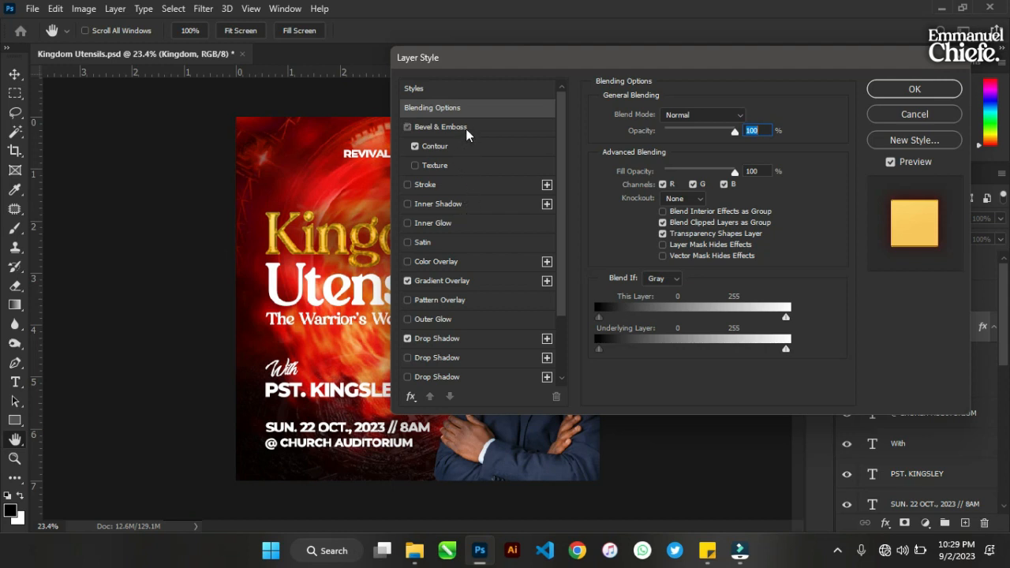
{"action": "left_click", "coordinate": [465, 129]}
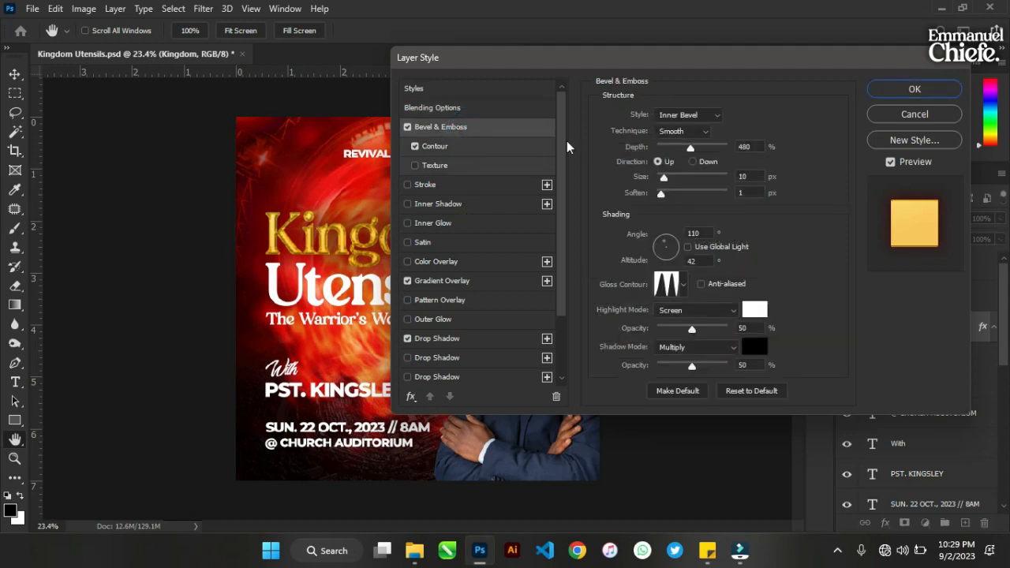
{"action": "left_click", "coordinate": [466, 143]}
{"action": "left_click", "coordinate": [473, 127]}
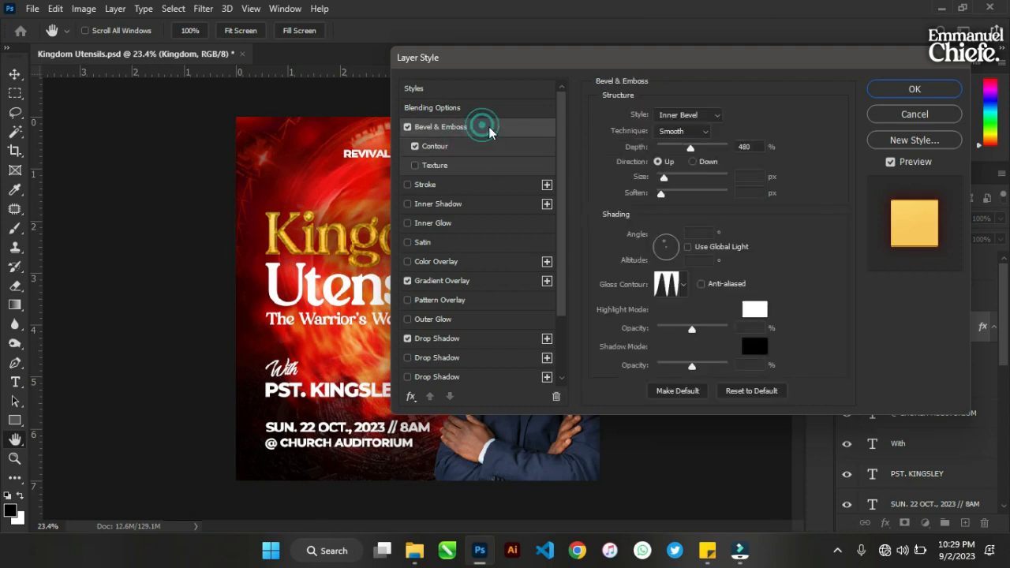
- Compare the Multiply, Overlay, Soft Light and Lighten highlight modes for the "Kingdom" bevel, and return to Screen
{"action": "left_click", "coordinate": [680, 132]}
{"action": "left_click", "coordinate": [678, 133]}
{"action": "left_click", "coordinate": [685, 310]}
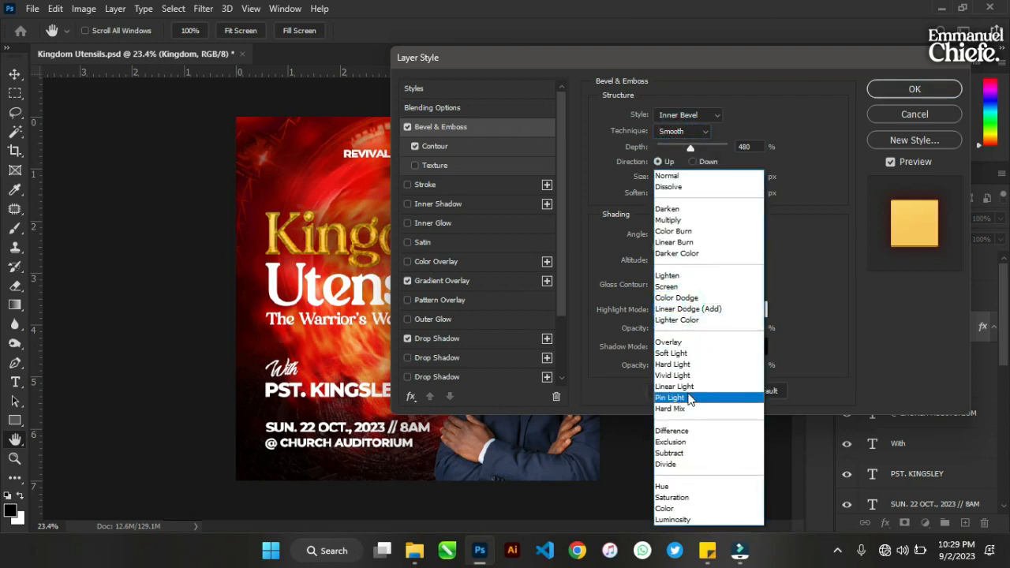
{"action": "left_click", "coordinate": [669, 220]}
{"action": "left_click", "coordinate": [688, 312]}
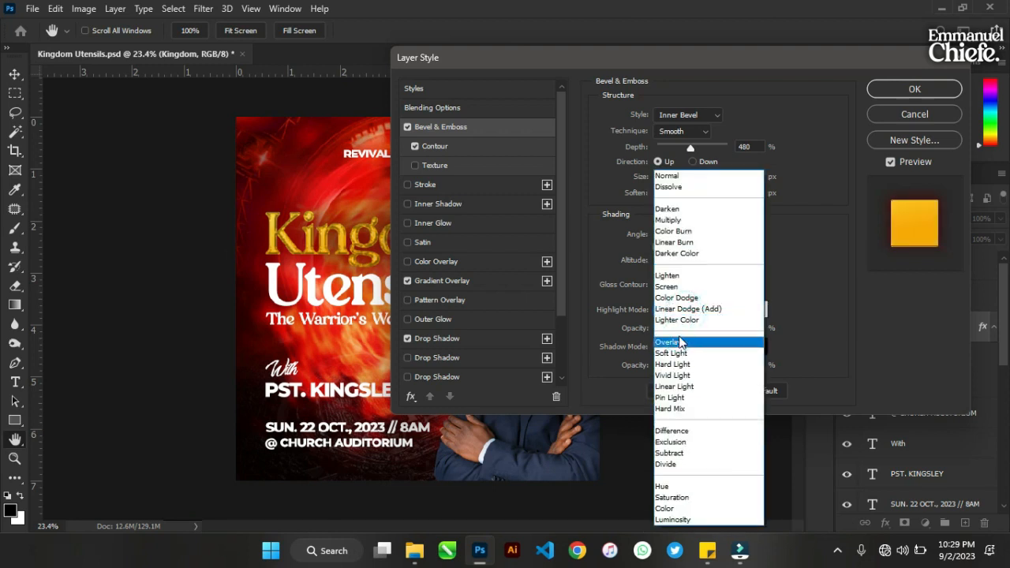
{"action": "left_click", "coordinate": [680, 342]}
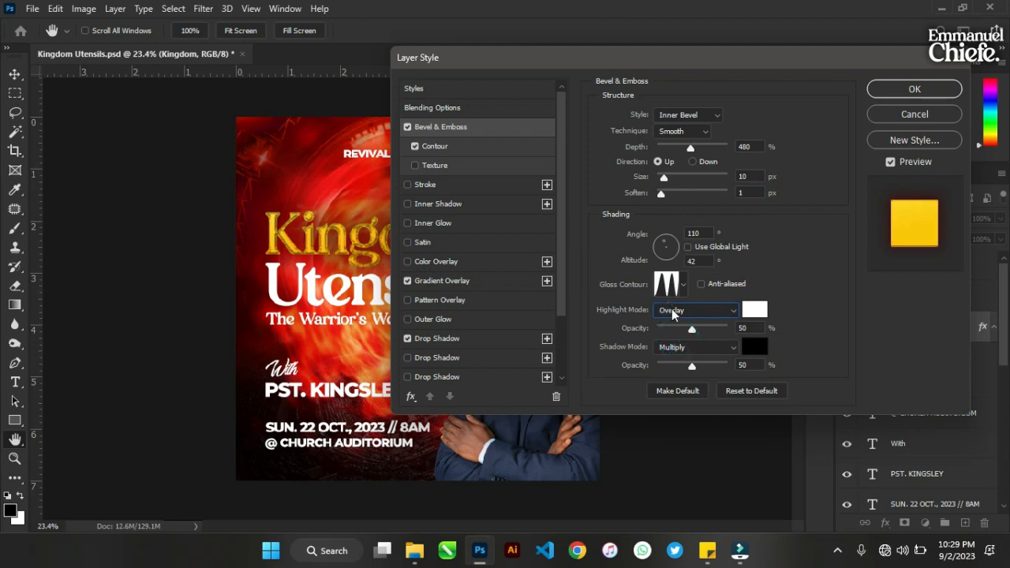
{"action": "left_click", "coordinate": [673, 314]}
{"action": "left_click", "coordinate": [676, 351]}
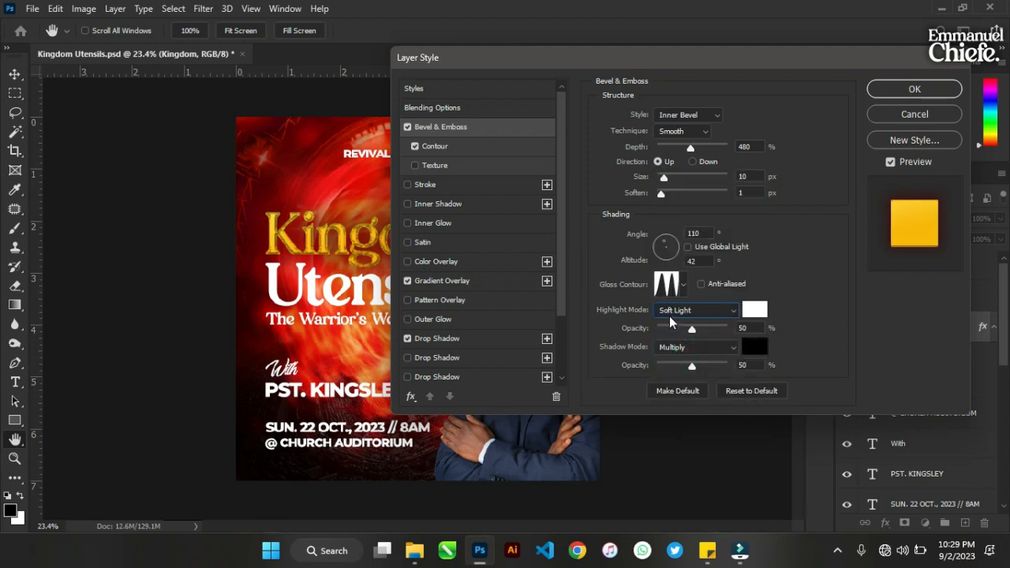
{"action": "left_click", "coordinate": [670, 317]}
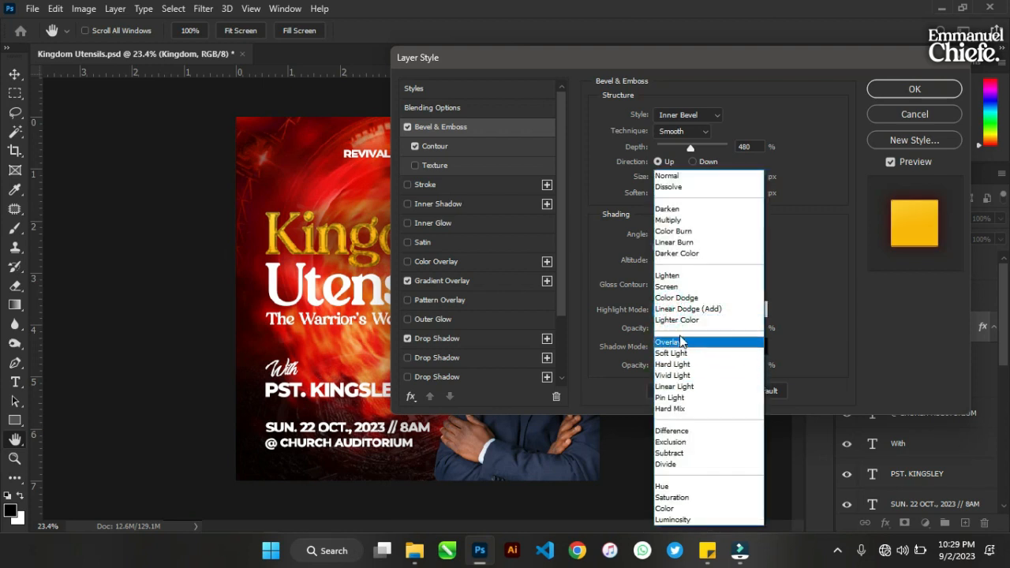
{"action": "left_click", "coordinate": [672, 276]}
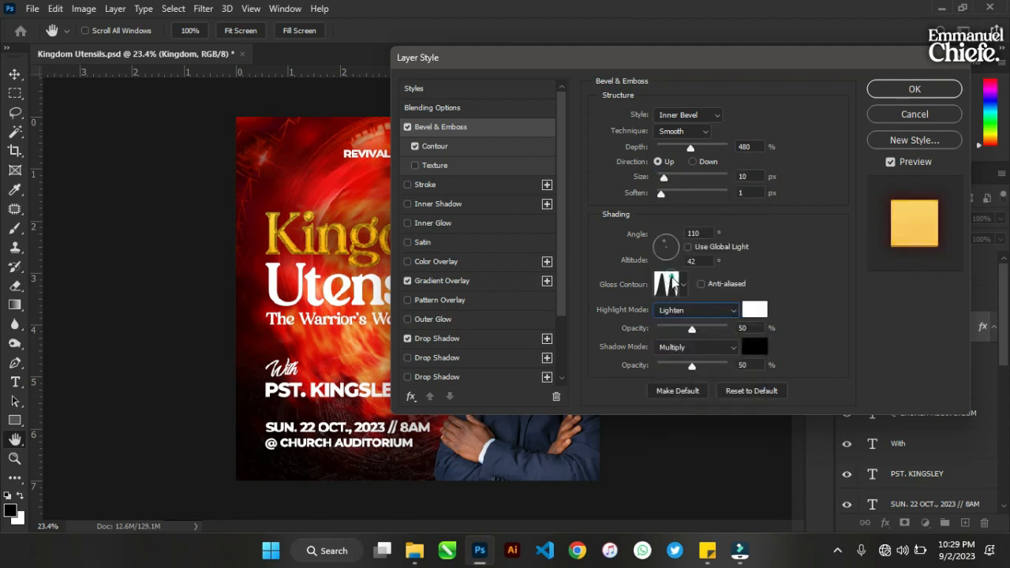
{"action": "left_click", "coordinate": [685, 312]}
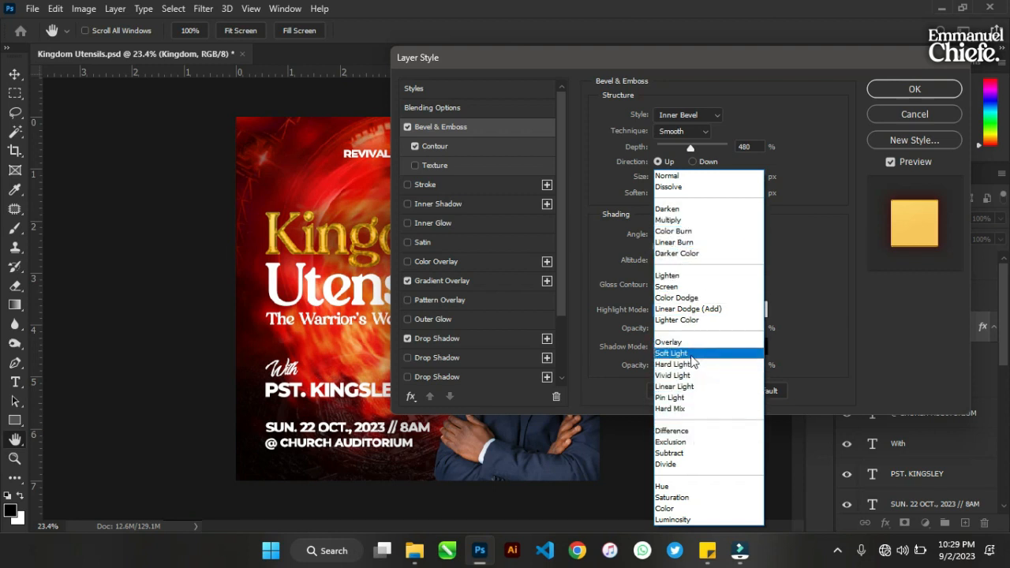
{"action": "left_click", "coordinate": [686, 287]}
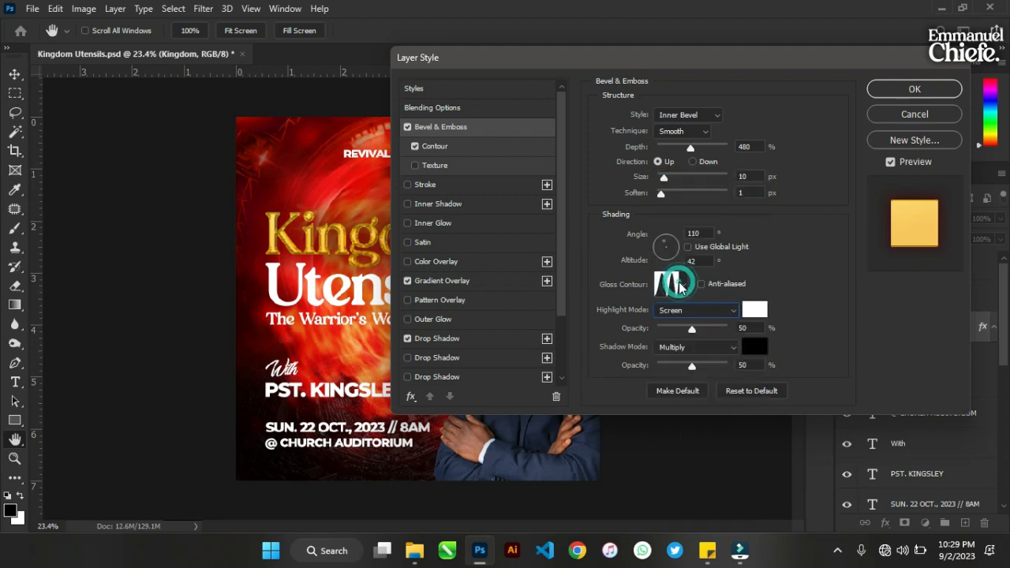
{"action": "left_click", "coordinate": [694, 310]}
{"action": "left_click", "coordinate": [700, 309]}
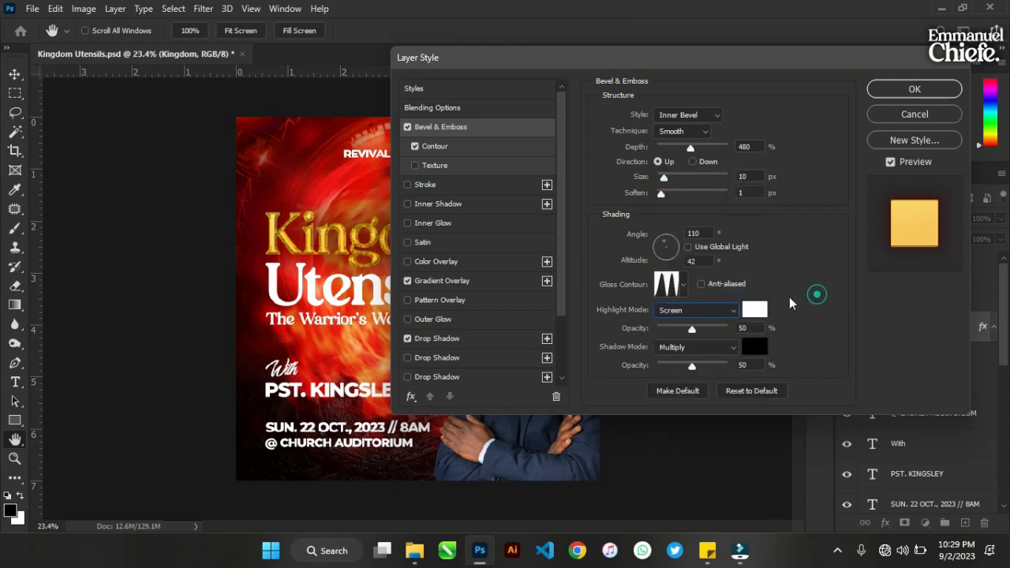
- Set the "Kingdom" bevel's highlight opacity to 68%, shadow opacity to 31% and size to 8 px, and apply the layer style
{"action": "left_click_drag", "start_coordinate": [694, 330], "coordinate": [704, 330]}
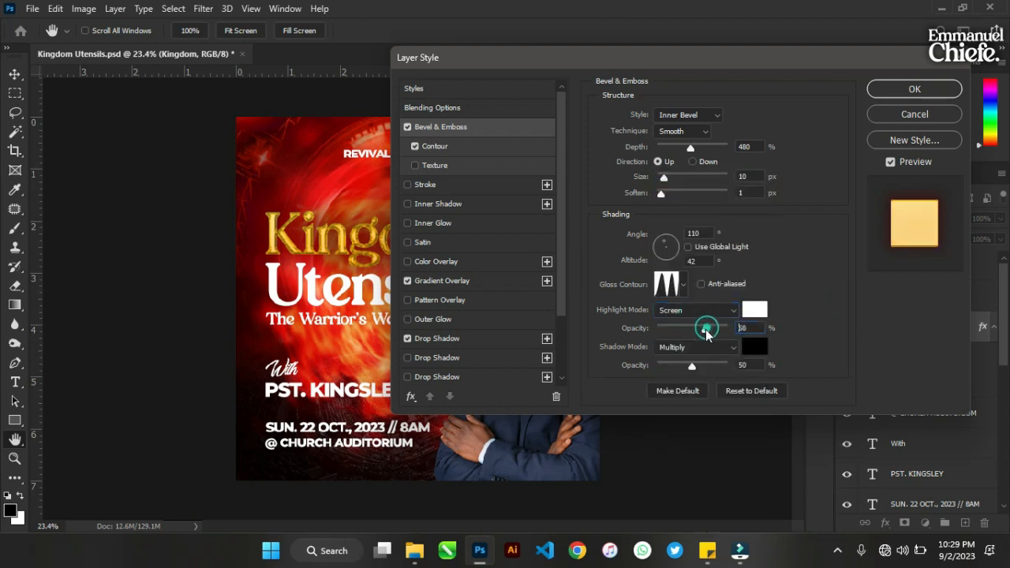
{"action": "mouse_move", "coordinate": [689, 368]}
{"action": "left_mouse_down"}
{"action": "mouse_move", "coordinate": [683, 376]}
{"action": "mouse_move", "coordinate": [683, 366]}
{"action": "left_mouse_up"}
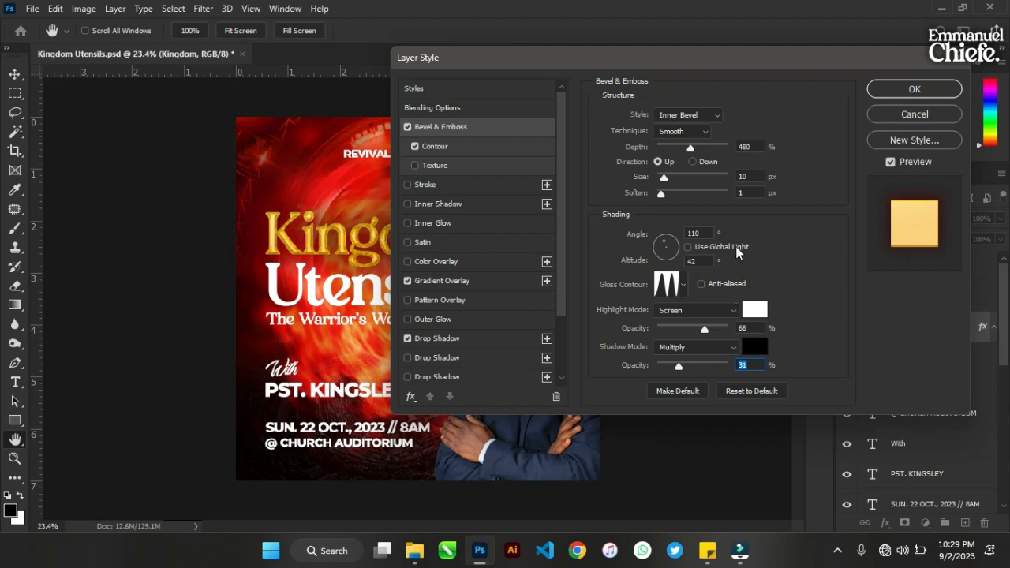
{"action": "left_click", "coordinate": [662, 179]}
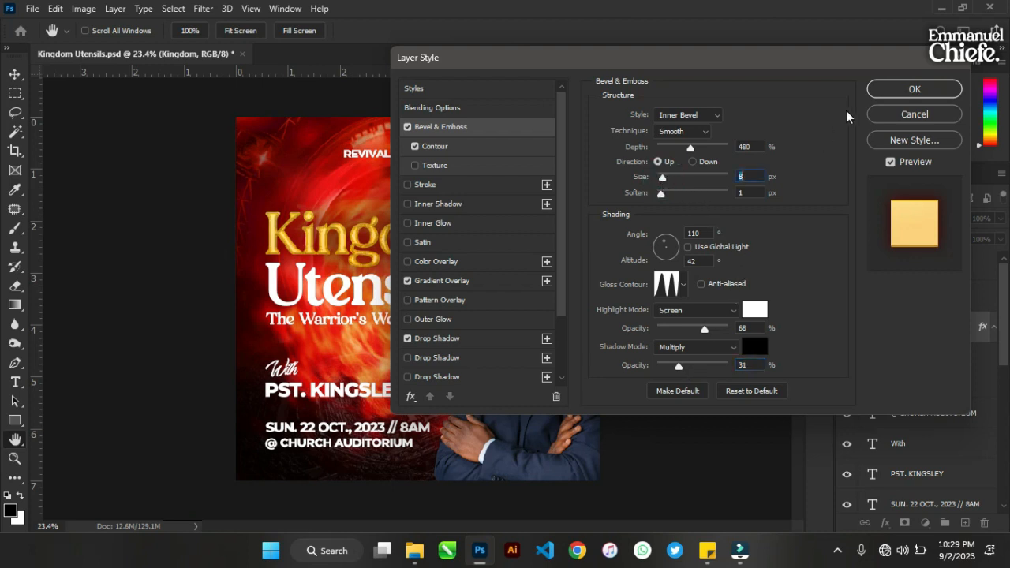
{"action": "left_click", "coordinate": [900, 89]}
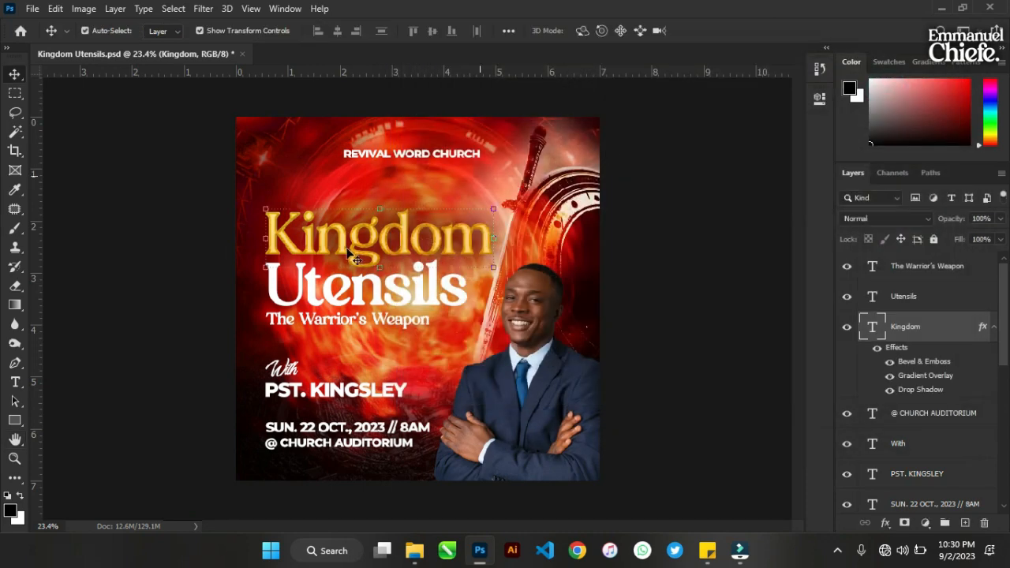
- Copy the layer style of the "Kingdom" text and paste it onto the "Utensils" text layer
{"action": "scroll", "coordinate": [349, 250], "scroll_direction": "up", "scroll_amount": 3}
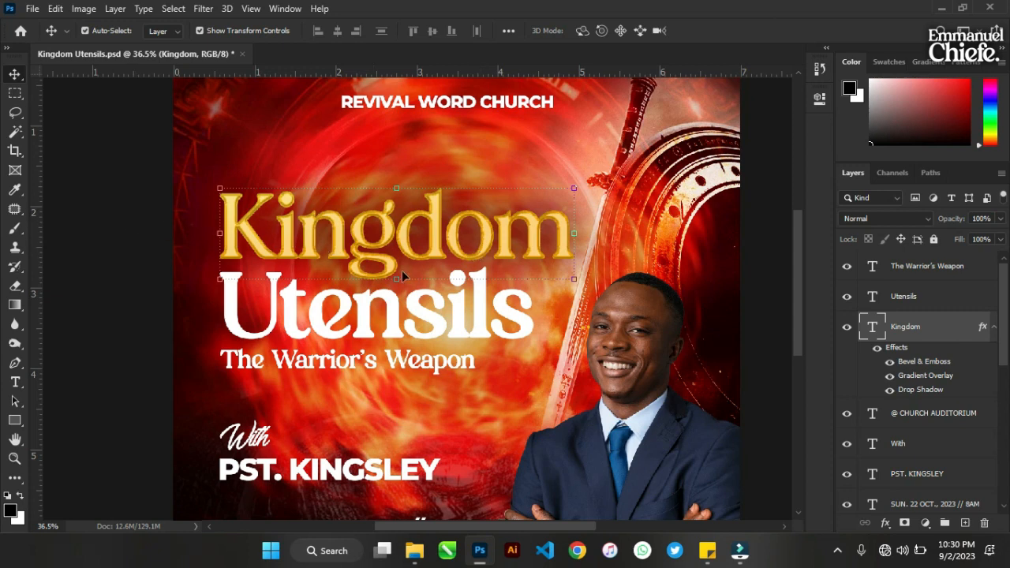
{"action": "right_click", "coordinate": [982, 330]}
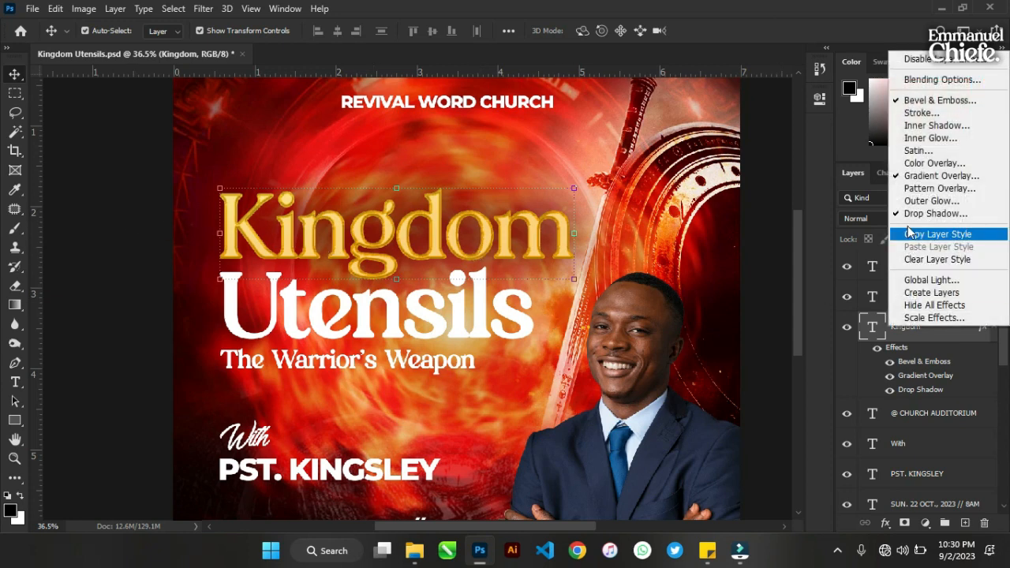
{"action": "left_click", "coordinate": [930, 340]}
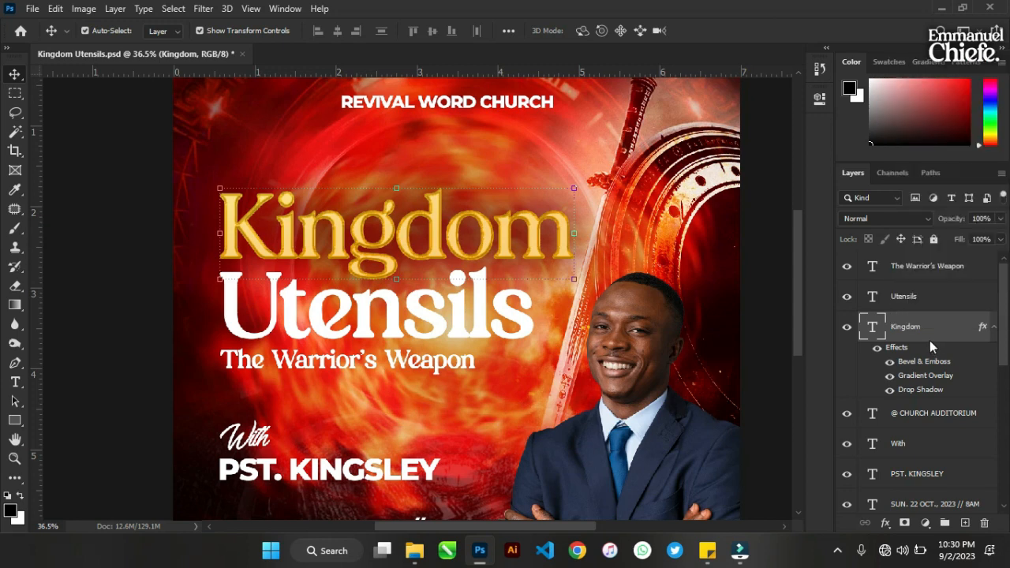
{"action": "right_click", "coordinate": [929, 340]}
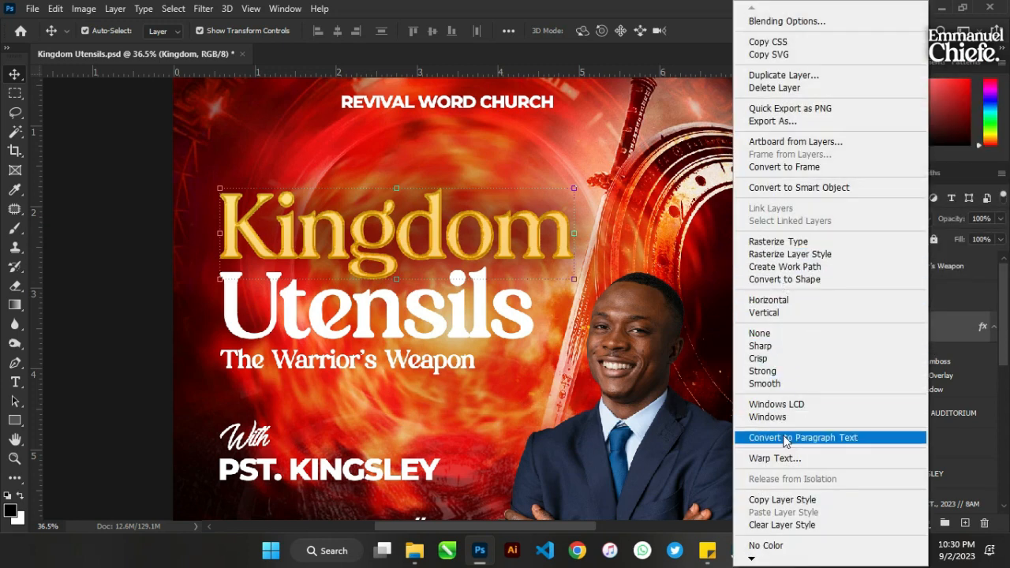
{"action": "left_click", "coordinate": [812, 501]}
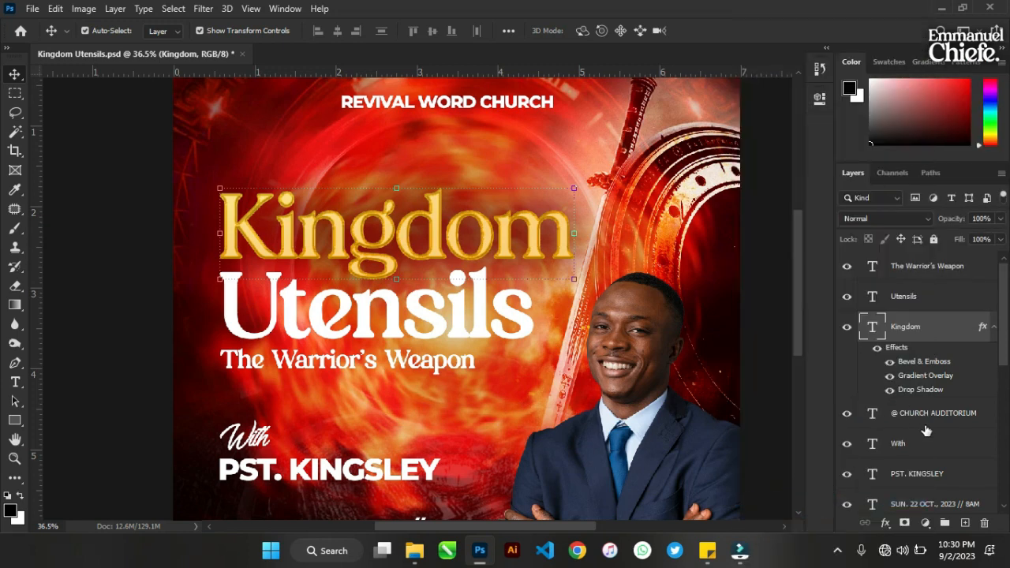
{"action": "left_click", "coordinate": [904, 298]}
{"action": "right_click", "coordinate": [904, 299]}
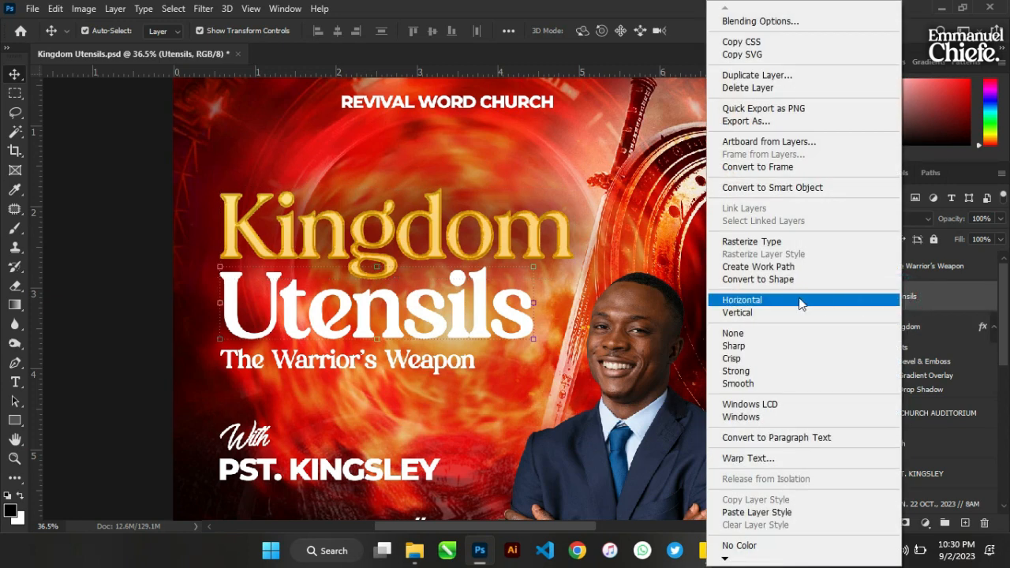
{"action": "left_click", "coordinate": [801, 511]}
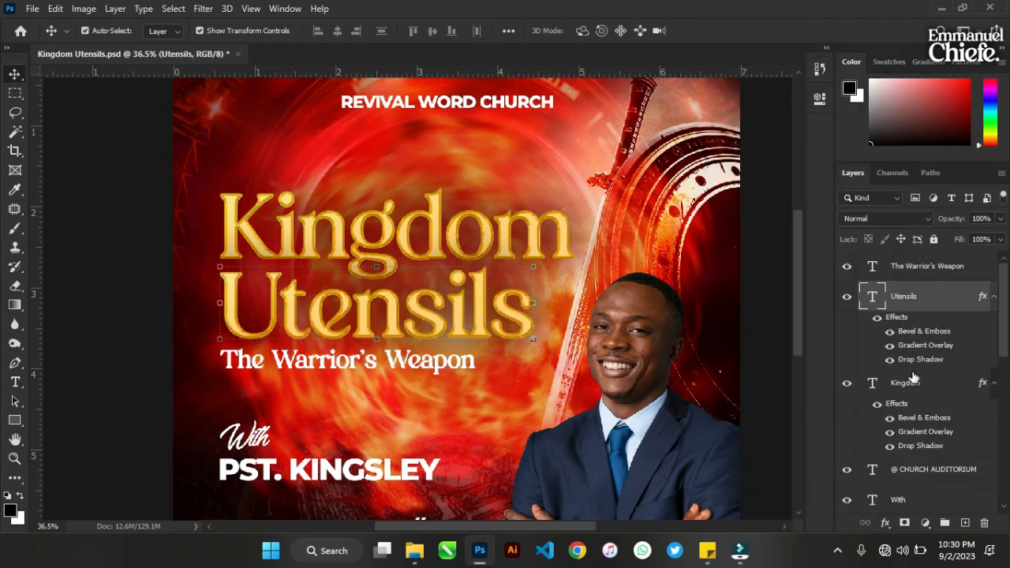
- Open the gradient of the "Utensils" text layer's Gradient Overlay for editing
{"action": "scroll", "coordinate": [419, 285], "scroll_direction": "down", "scroll_amount": 4}
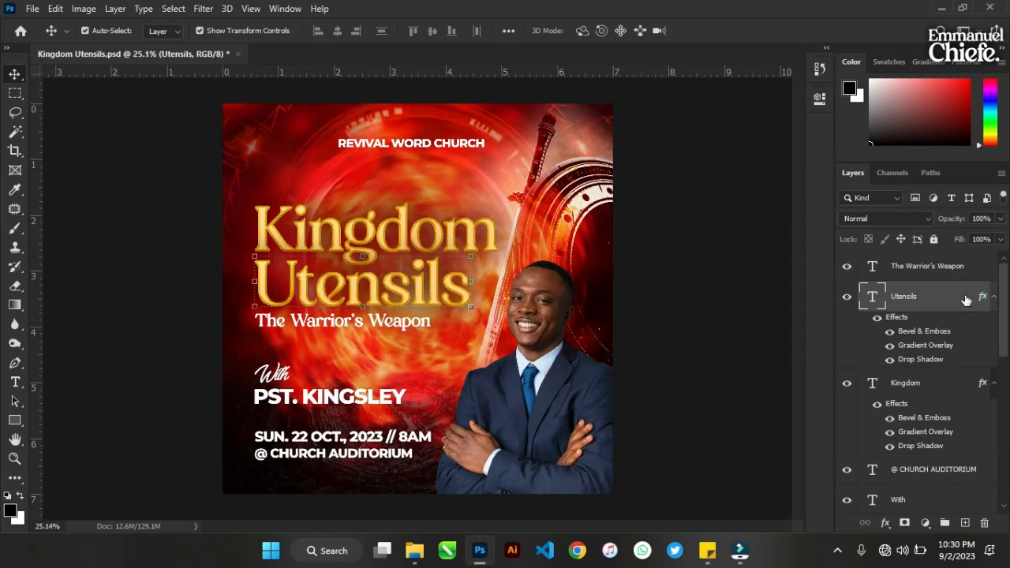
{"action": "double_click", "coordinate": [966, 300]}
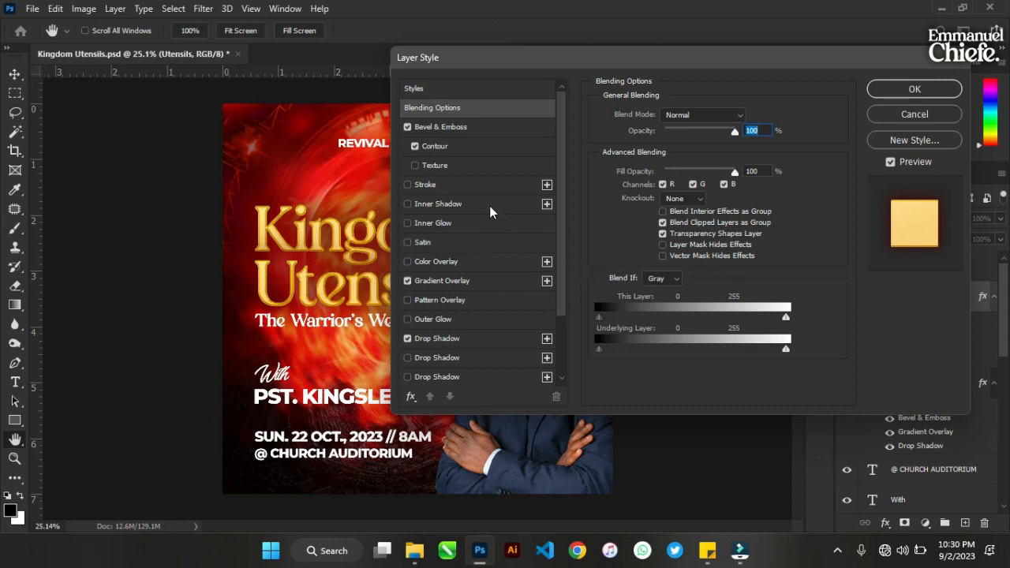
{"action": "left_click", "coordinate": [460, 281]}
{"action": "left_click", "coordinate": [687, 156]}
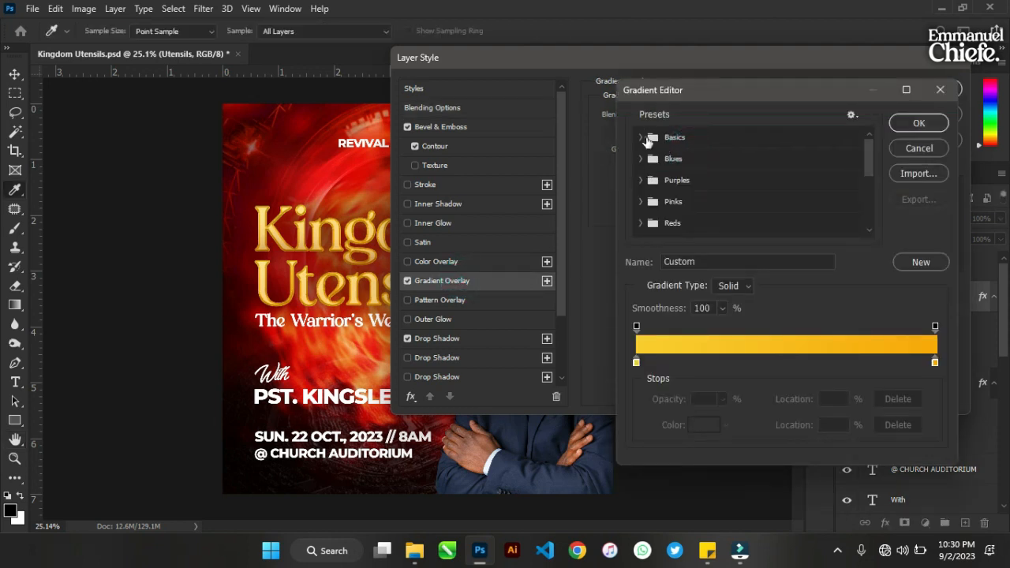
- Choose the Gray_01 preset from the Grays group as the "Utensils" gradient and apply the layer style
{"action": "left_click", "coordinate": [647, 138]}
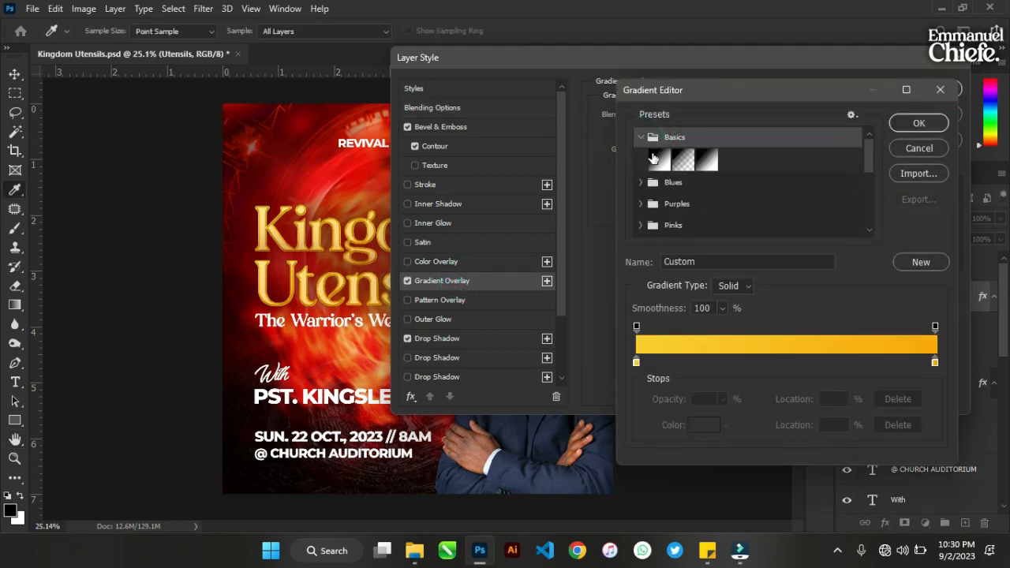
{"action": "left_click", "coordinate": [640, 137]}
{"action": "scroll", "coordinate": [651, 175], "scroll_direction": "down", "scroll_amount": 5}
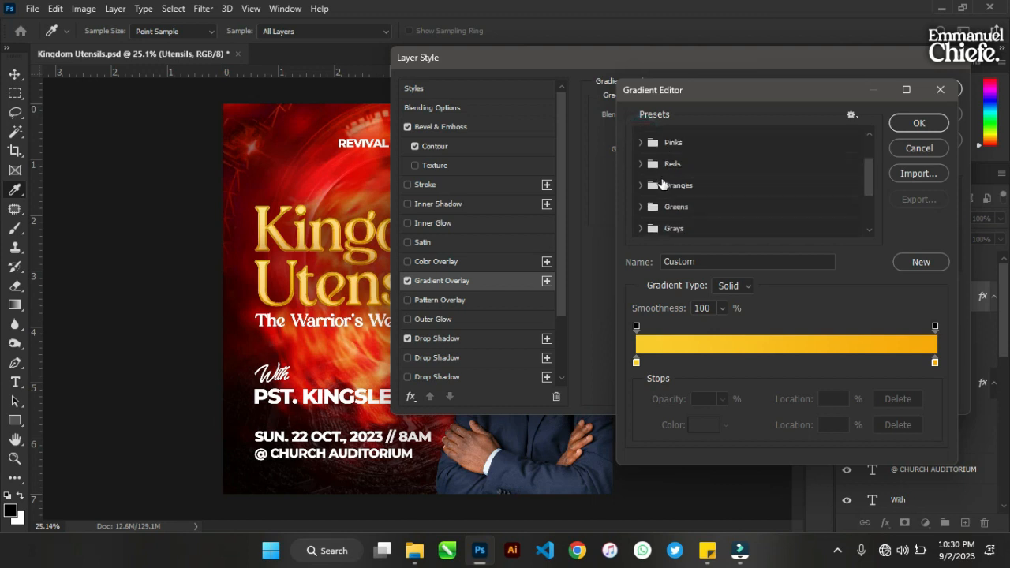
{"action": "scroll", "coordinate": [661, 183], "scroll_direction": "up", "scroll_amount": 2}
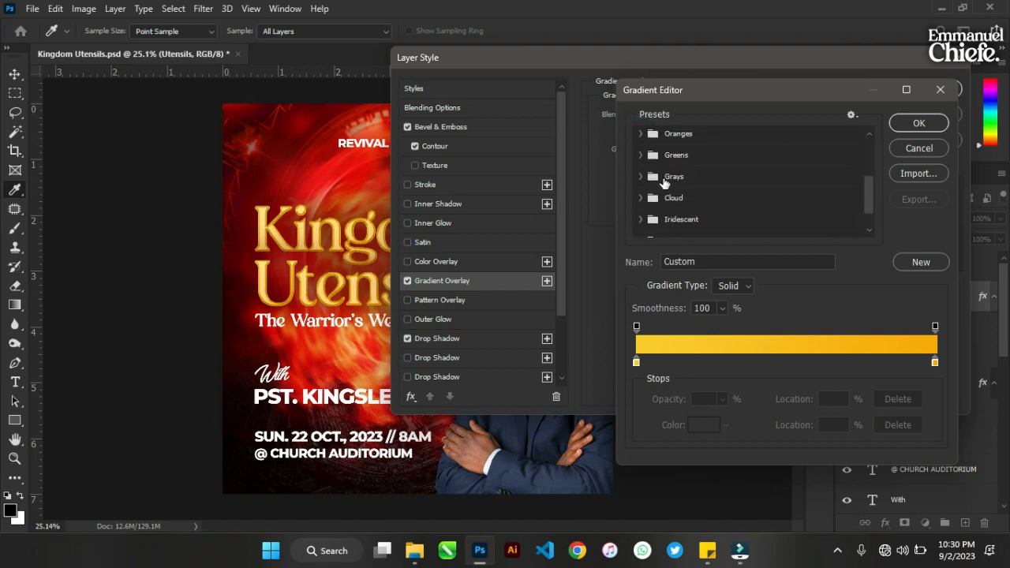
{"action": "left_click", "coordinate": [641, 177]}
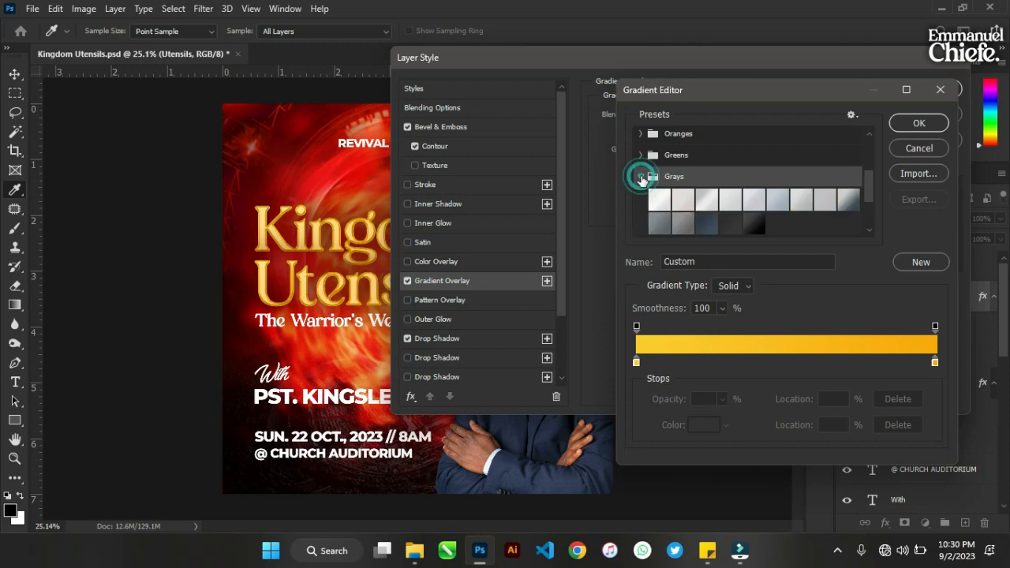
{"action": "left_click", "coordinate": [659, 200]}
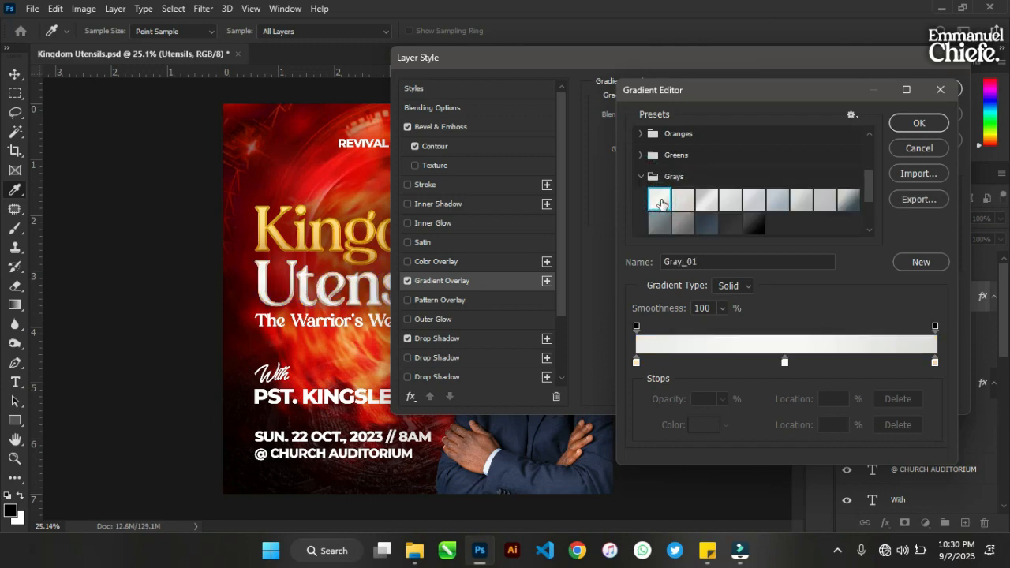
{"action": "left_click", "coordinate": [915, 126]}
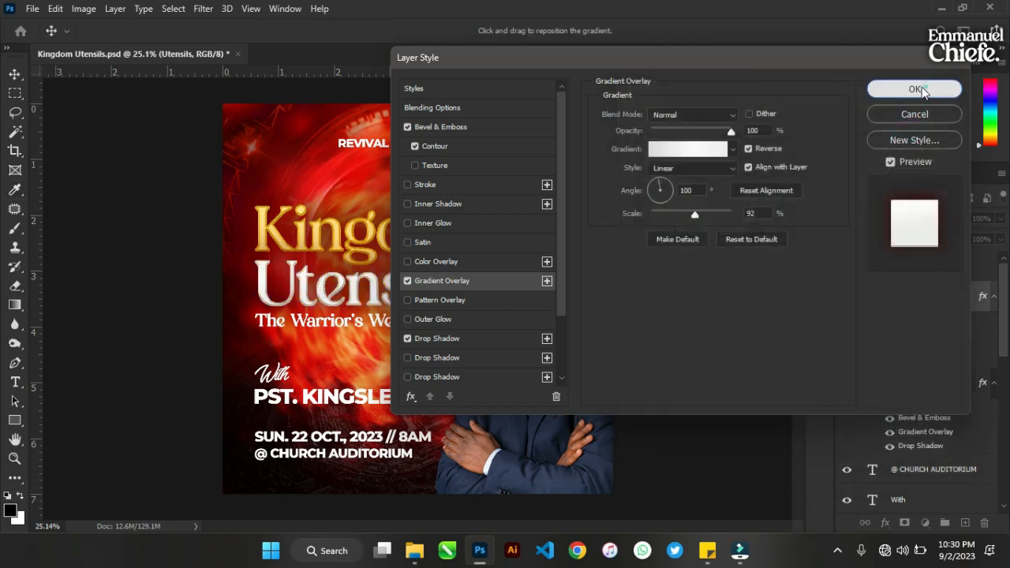
{"action": "left_click", "coordinate": [924, 90]}
{"action": "left_click", "coordinate": [670, 286]}
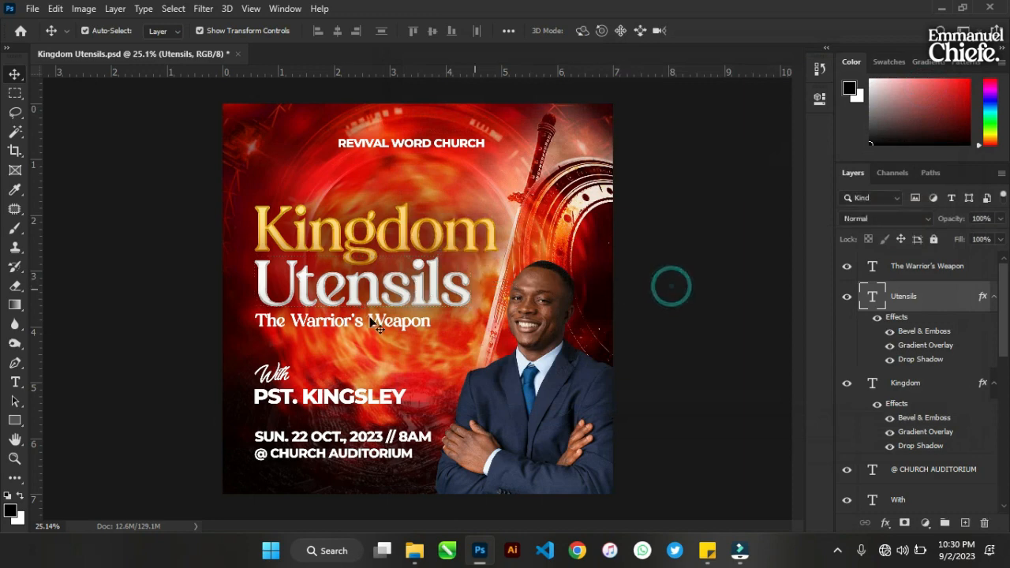
- Draw a black rectangle about 1160 px wide and 136 px high over the "The Warrior's Weapon" tagline
{"action": "scroll", "coordinate": [360, 312], "scroll_direction": "up", "scroll_amount": 3}
{"action": "scroll", "coordinate": [229, 335], "scroll_direction": "up", "scroll_amount": 3}
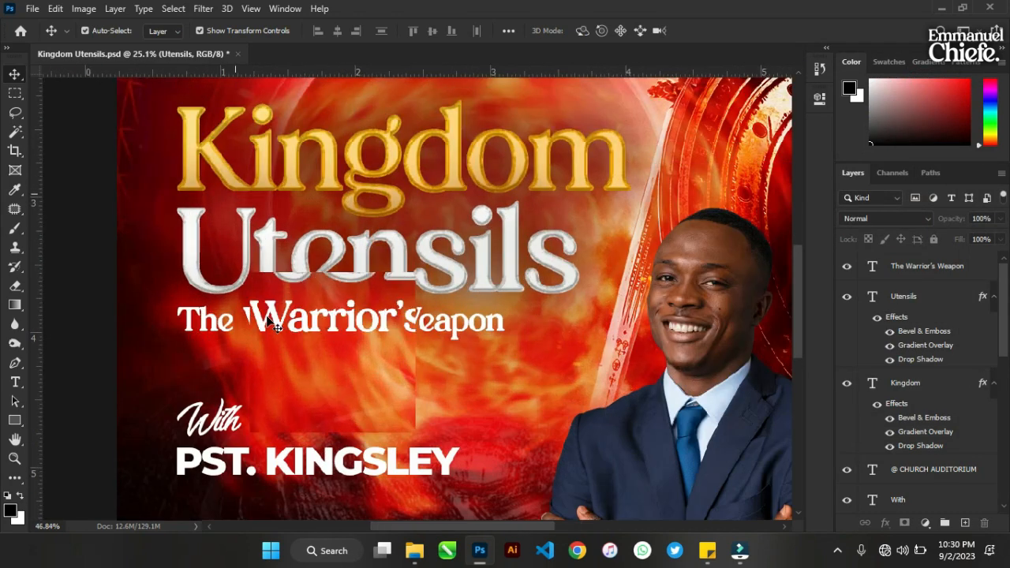
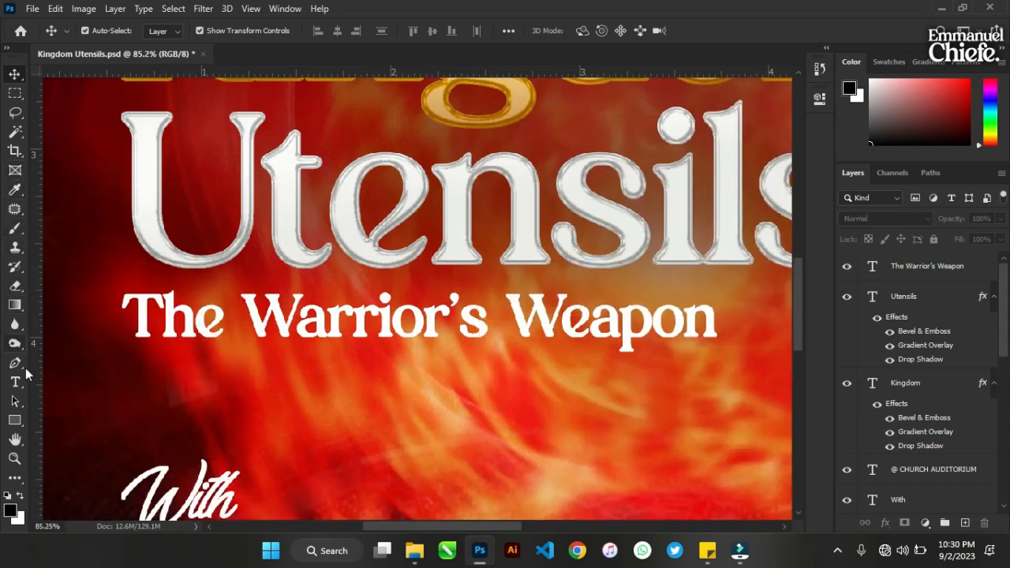
{"action": "left_click", "coordinate": [14, 420]}
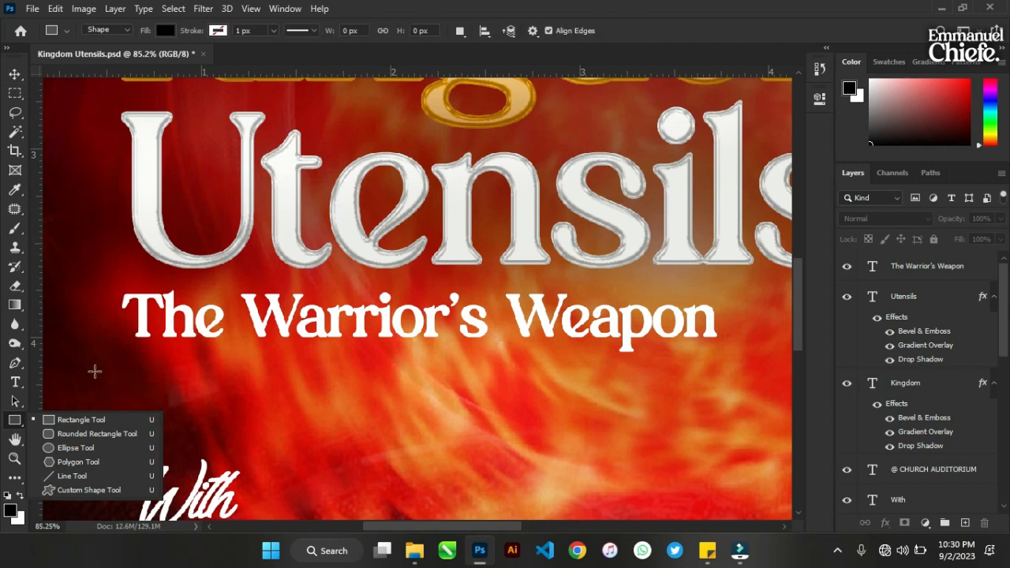
{"action": "left_click", "coordinate": [84, 420]}
{"action": "left_click_drag", "start_coordinate": [114, 286], "coordinate": [778, 369]}
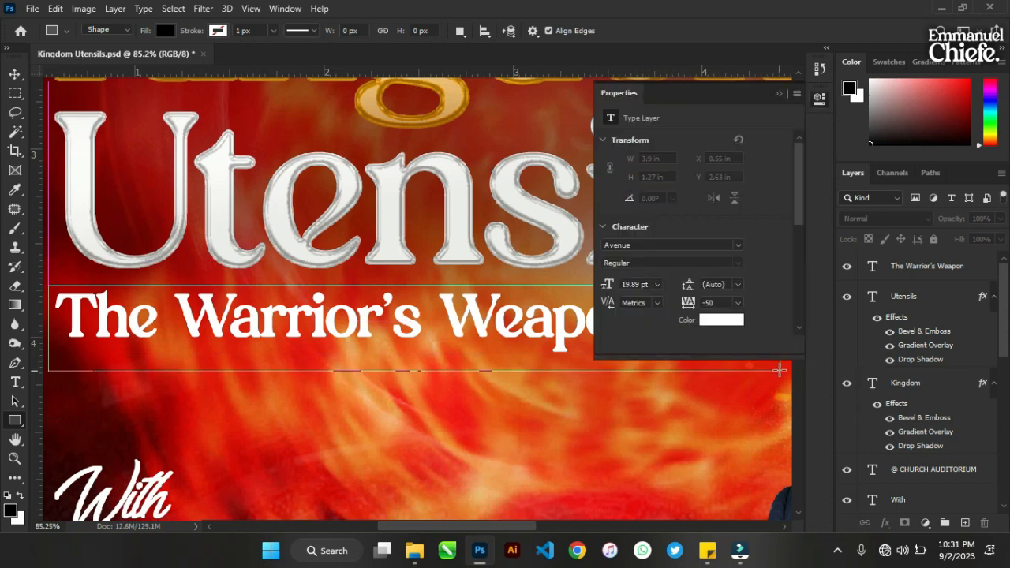
{"action": "left_click", "coordinate": [780, 94]}
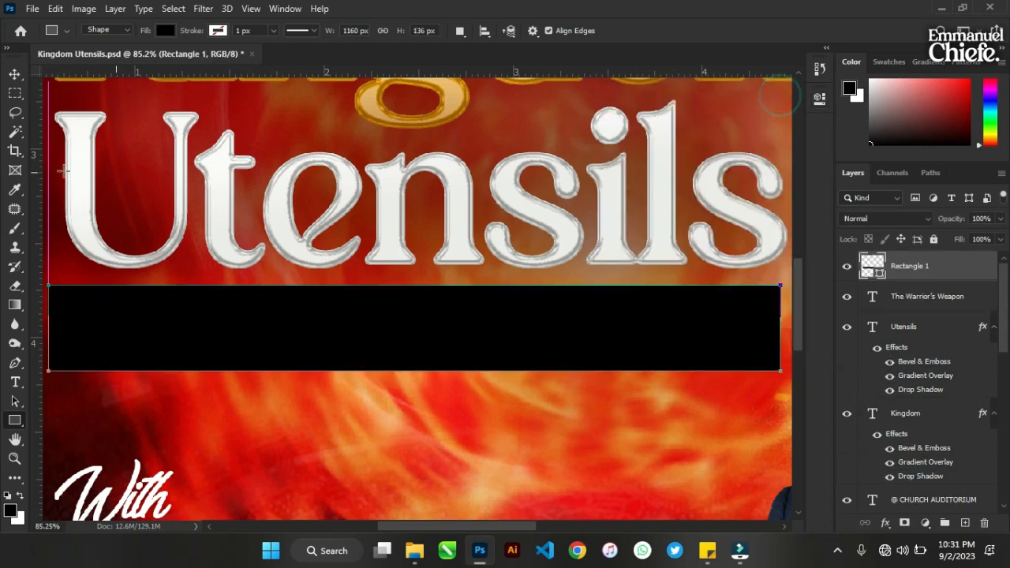
{"action": "left_click", "coordinate": [15, 74]}
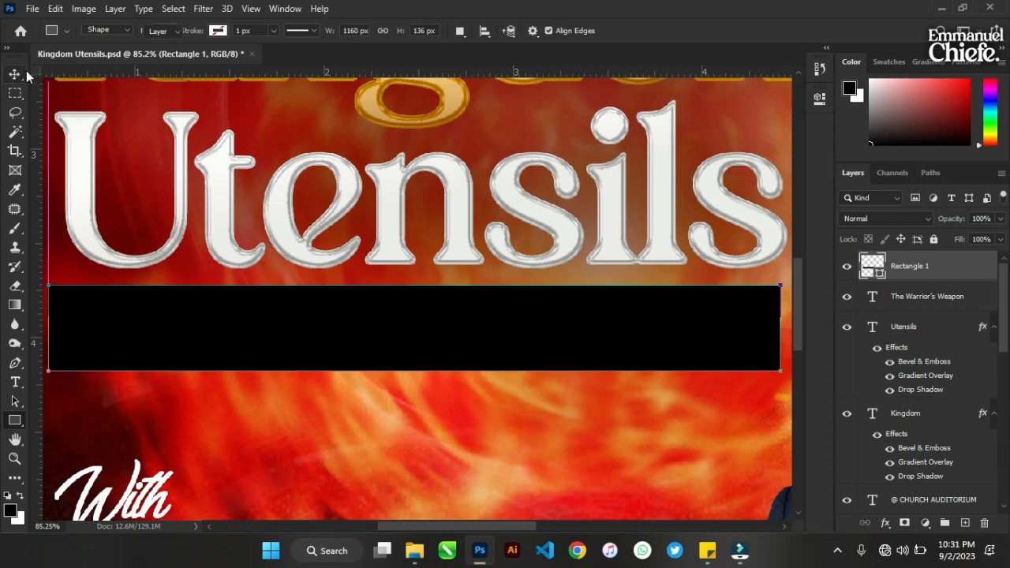
- Paste the copied golden "Kingdom" layer style onto the new rectangle layer
{"action": "right_click", "coordinate": [920, 329]}
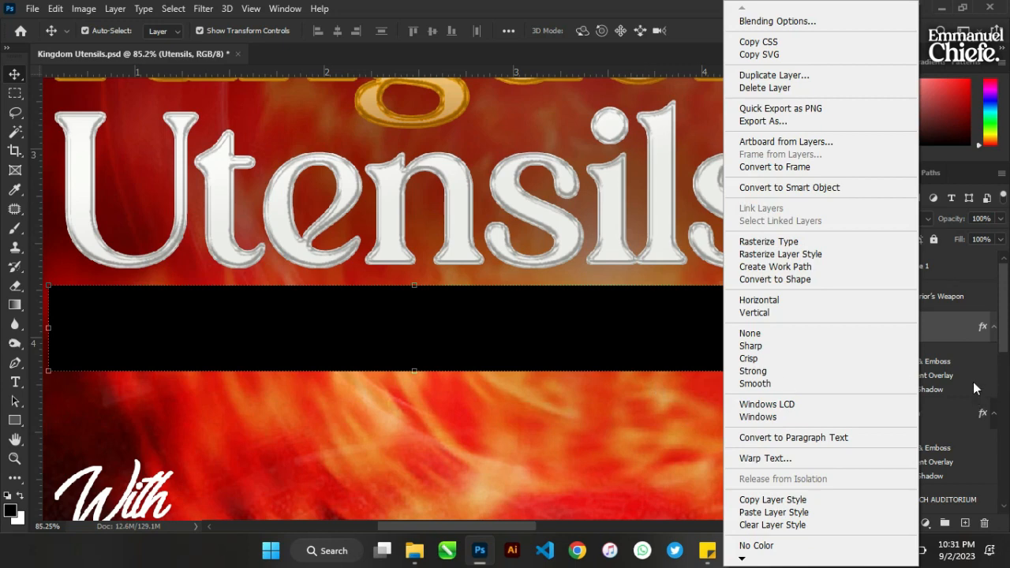
{"action": "left_click", "coordinate": [974, 312]}
{"action": "right_click", "coordinate": [936, 268]}
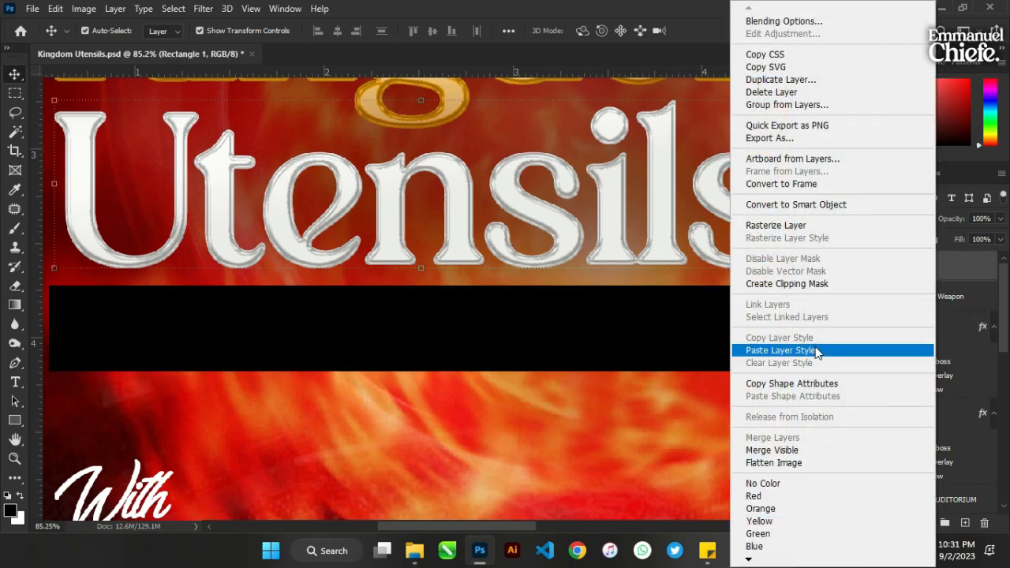
{"action": "left_click", "coordinate": [781, 349]}
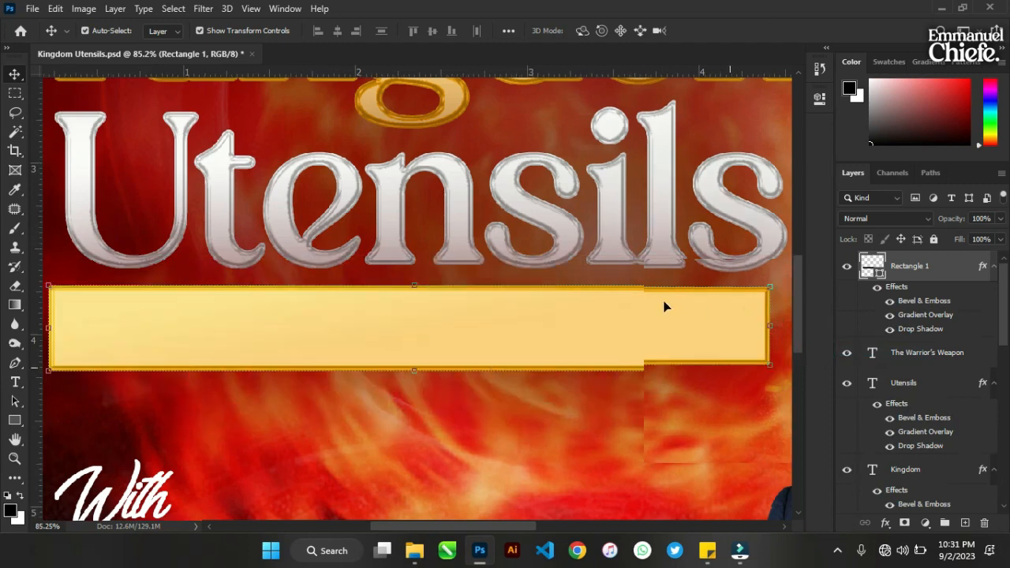
{"action": "scroll", "coordinate": [665, 304], "scroll_direction": "down", "scroll_amount": 3}
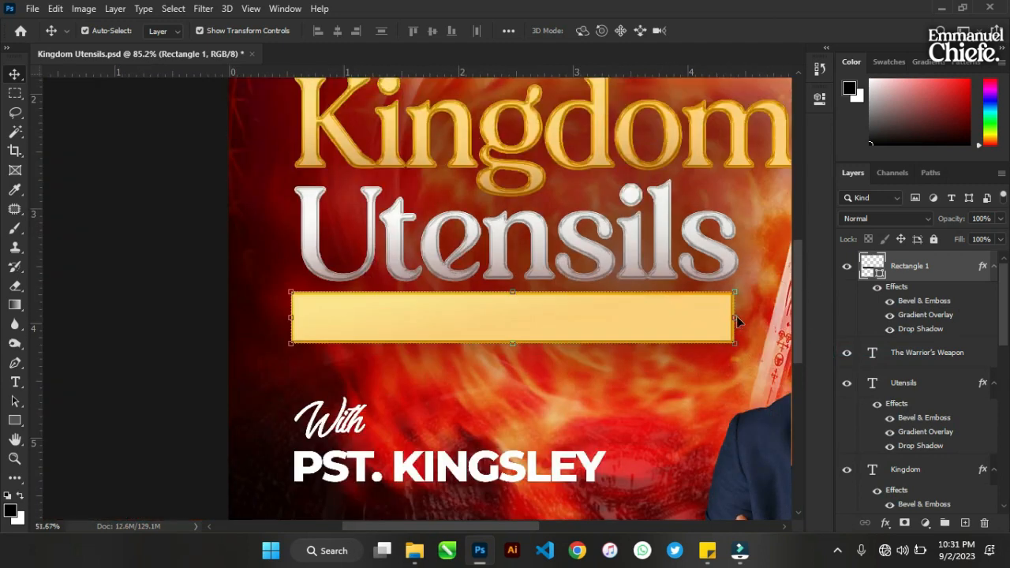
- Collapse the effects lists of all layers and move the rectangle layer below the "The Warrior's Weapon" text layer
{"action": "left_click", "coordinate": [992, 379]}
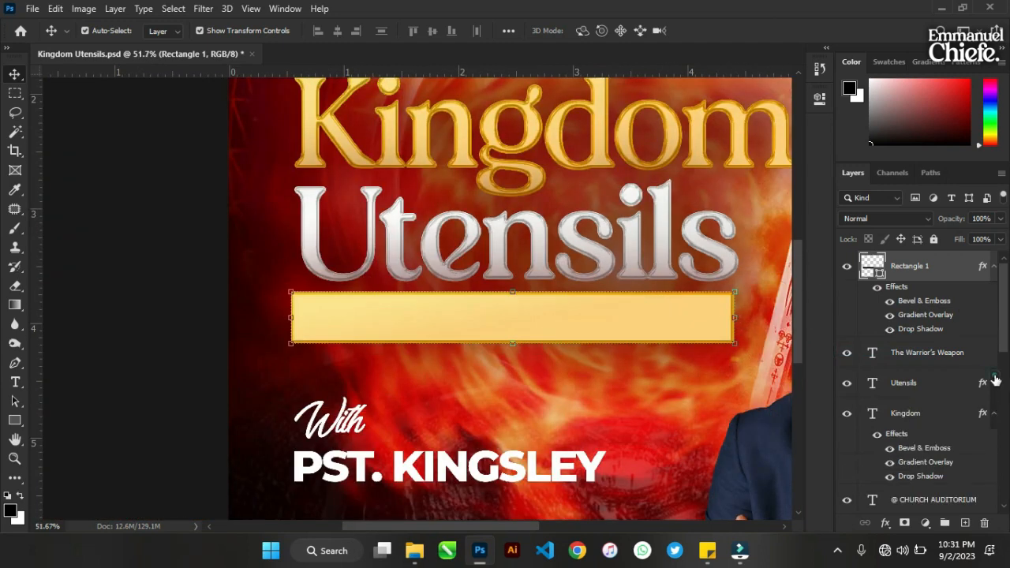
{"action": "left_click", "coordinate": [1000, 390]}
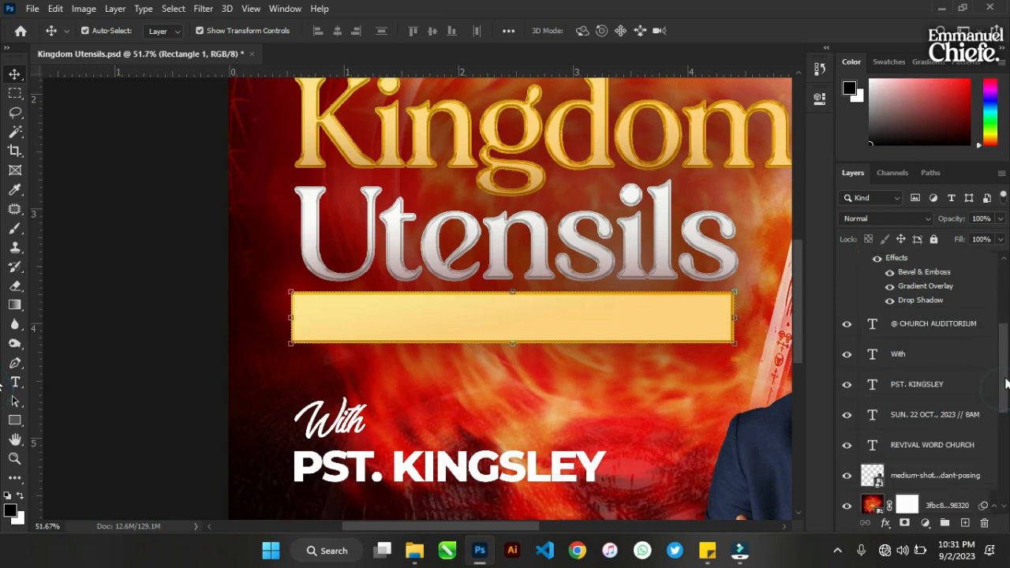
{"action": "left_click_drag", "start_coordinate": [1002, 379], "coordinate": [1005, 271]}
{"action": "left_click", "coordinate": [992, 266], "text": "alt"}
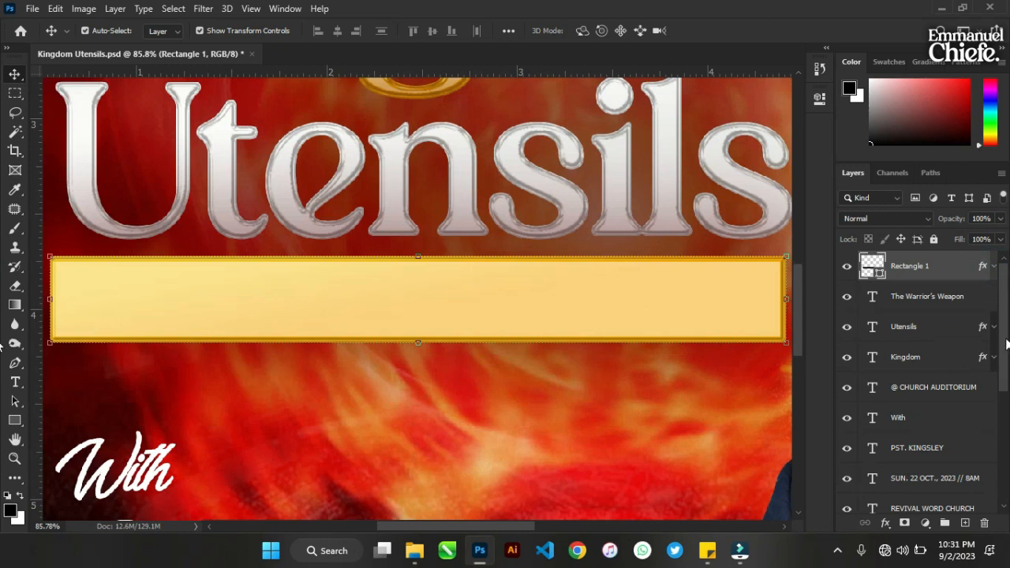
{"action": "mouse_move", "coordinate": [943, 280]}
{"action": "left_mouse_down"}
{"action": "mouse_move", "coordinate": [943, 372]}
{"action": "mouse_move", "coordinate": [951, 282]}
{"action": "left_mouse_up"}
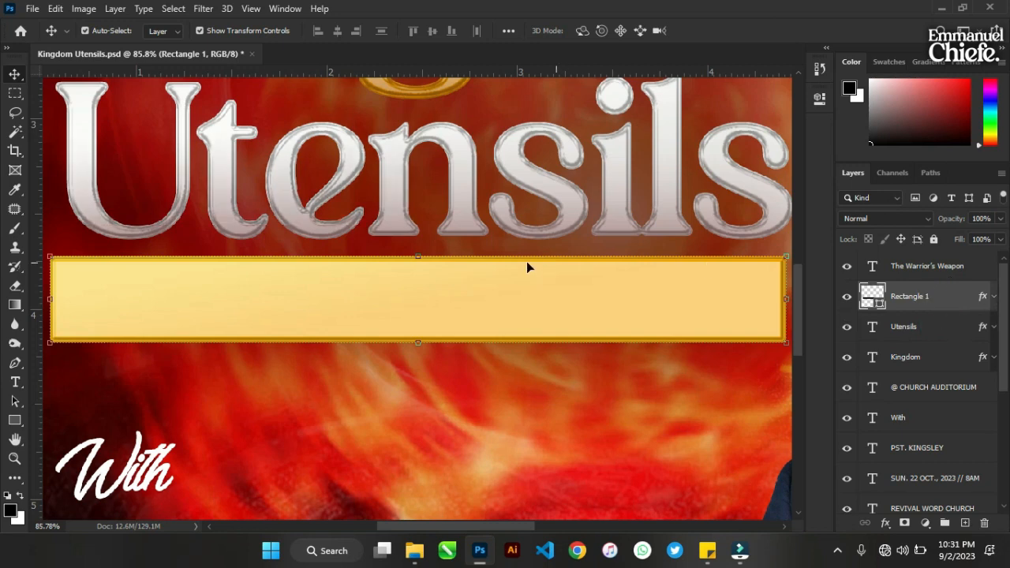
- Set the text color of "The Warrior's Weapon" to dark red 610000
{"action": "scroll", "coordinate": [494, 261], "scroll_direction": "down", "scroll_amount": 2}
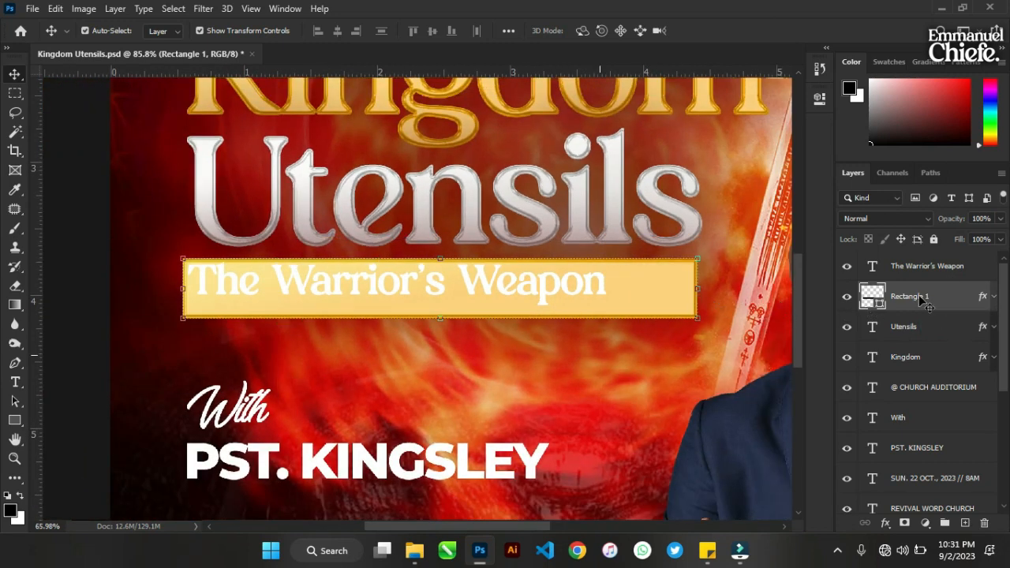
{"action": "scroll", "coordinate": [475, 282], "scroll_direction": "down", "scroll_amount": 1}
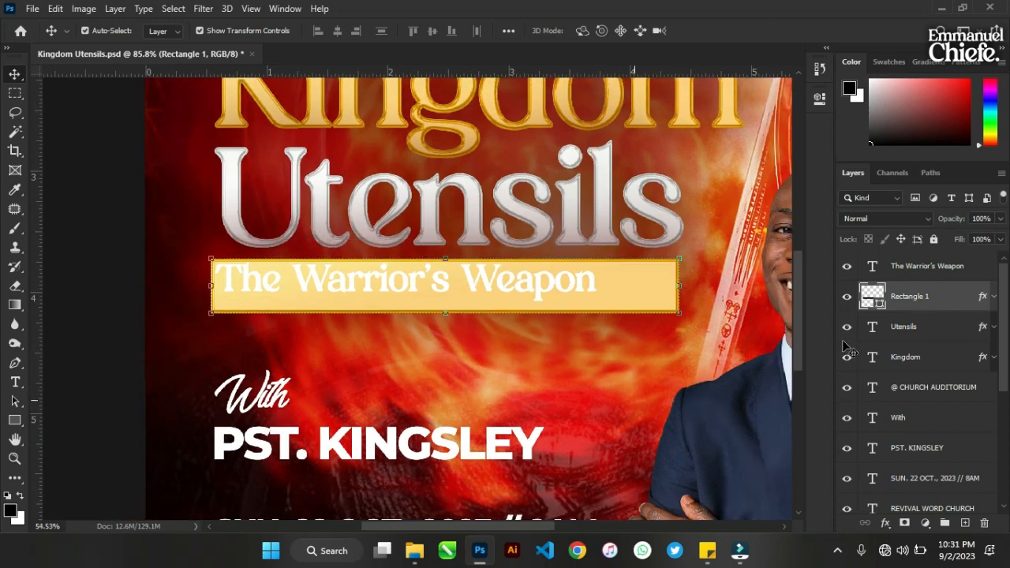
{"action": "left_click", "coordinate": [498, 285]}
{"action": "left_click", "coordinate": [817, 103]}
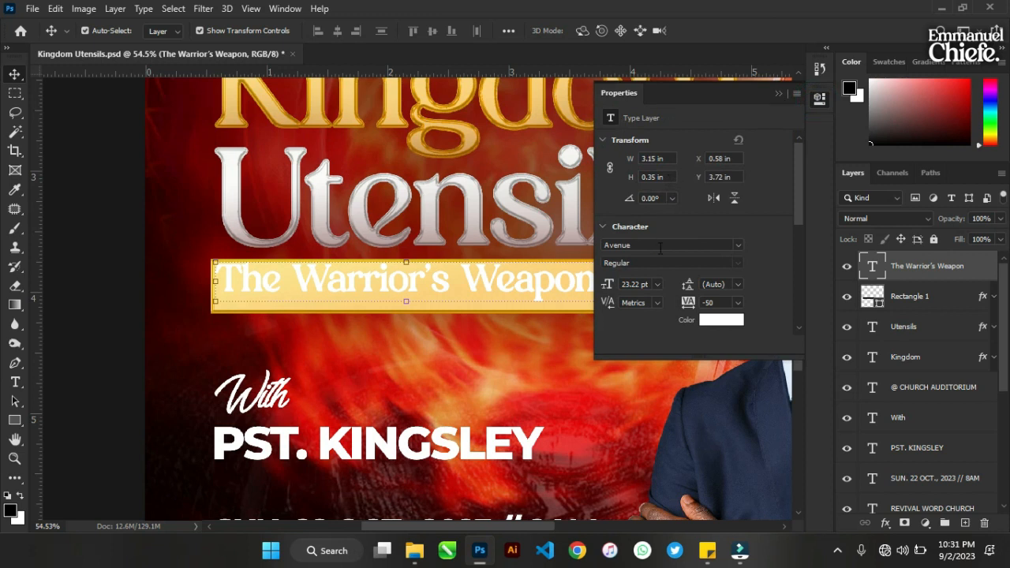
{"action": "left_click", "coordinate": [737, 318]}
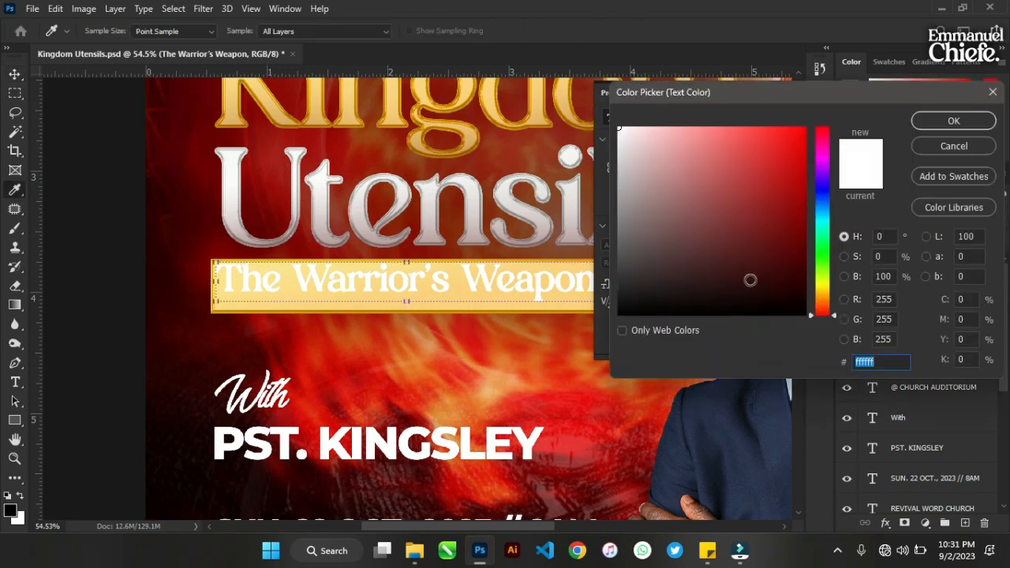
{"action": "left_click_drag", "start_coordinate": [755, 263], "coordinate": [835, 283]}
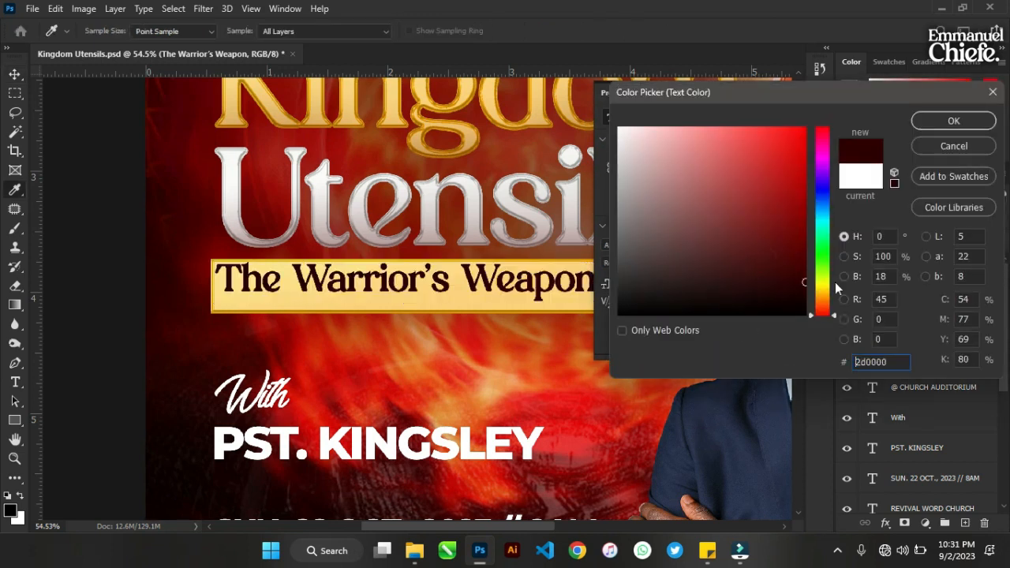
{"action": "left_click_drag", "start_coordinate": [797, 290], "coordinate": [816, 244]}
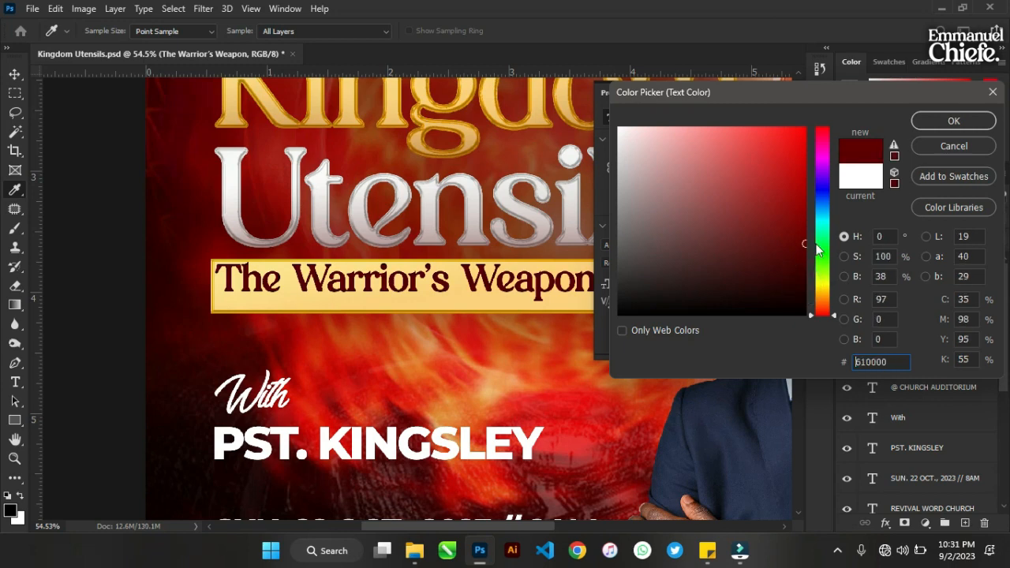
{"action": "left_click", "coordinate": [953, 121]}
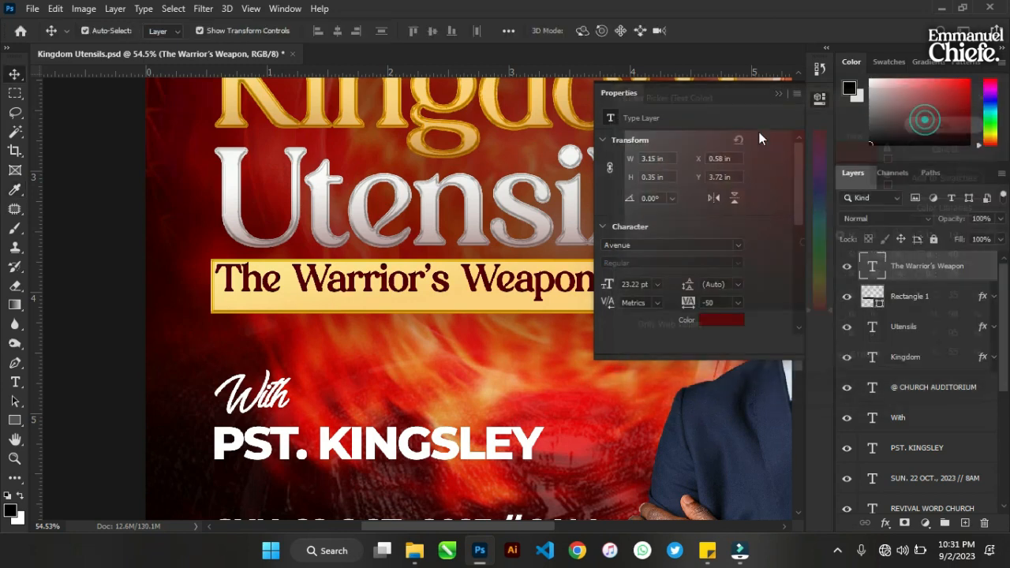
{"action": "left_click", "coordinate": [779, 95]}
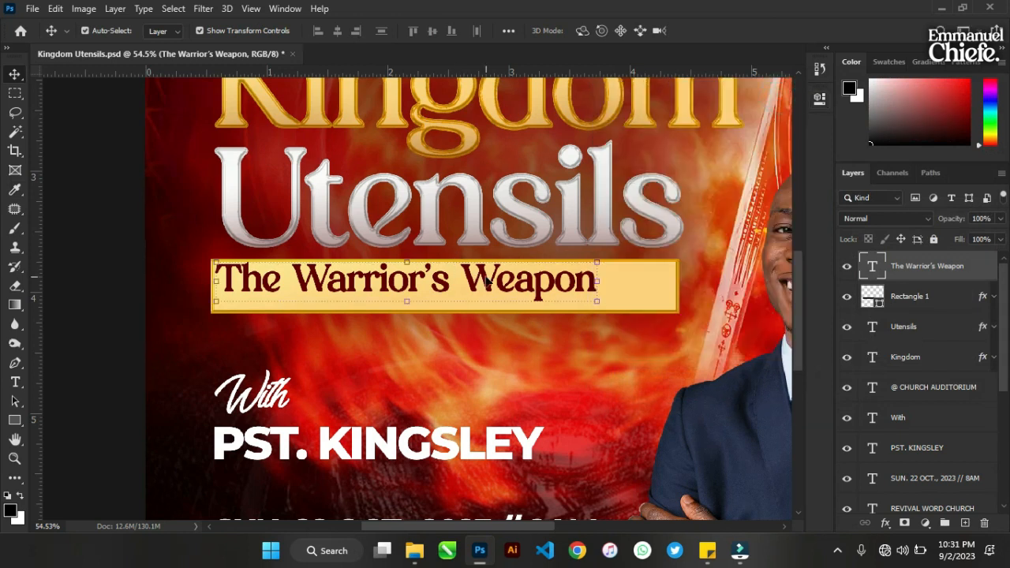
- Inset the "The Warrior's Weapon" text slightly within the golden rectangle and align their vertical centers
{"action": "left_click_drag", "start_coordinate": [485, 282], "coordinate": [493, 289]}
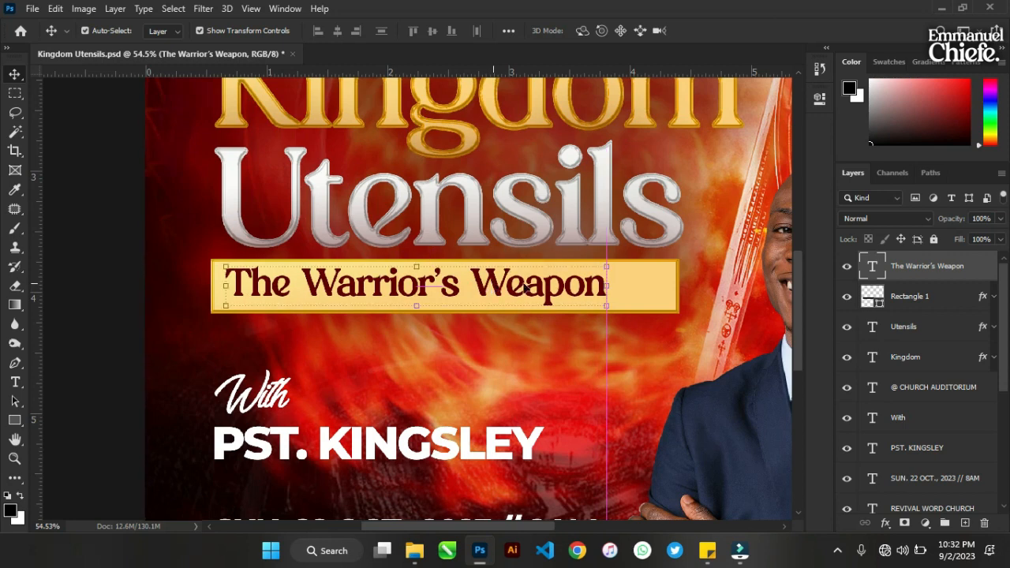
{"action": "left_click", "coordinate": [651, 279], "text": "shift"}
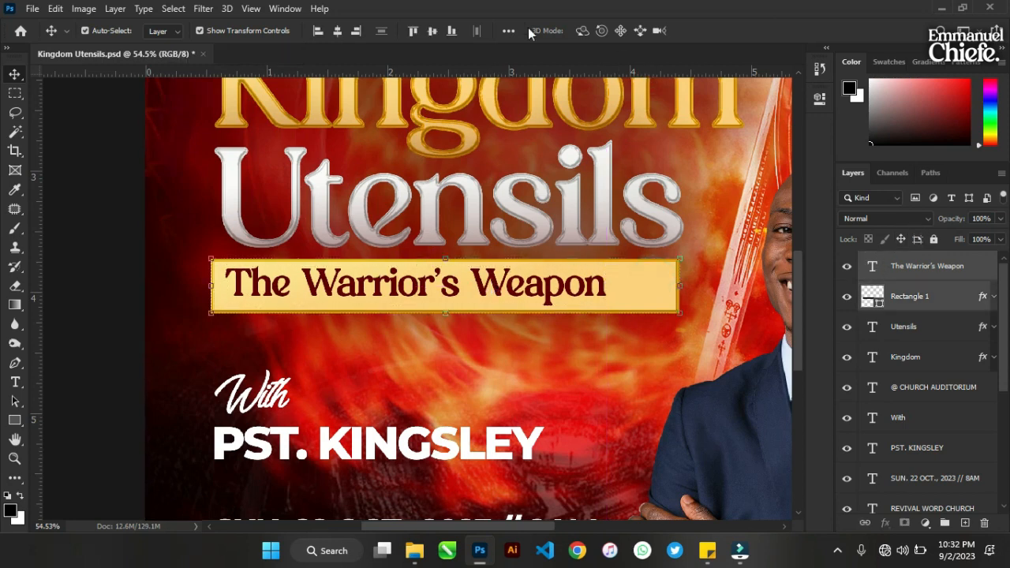
{"action": "left_click", "coordinate": [430, 30]}
{"action": "left_click", "coordinate": [652, 287]}
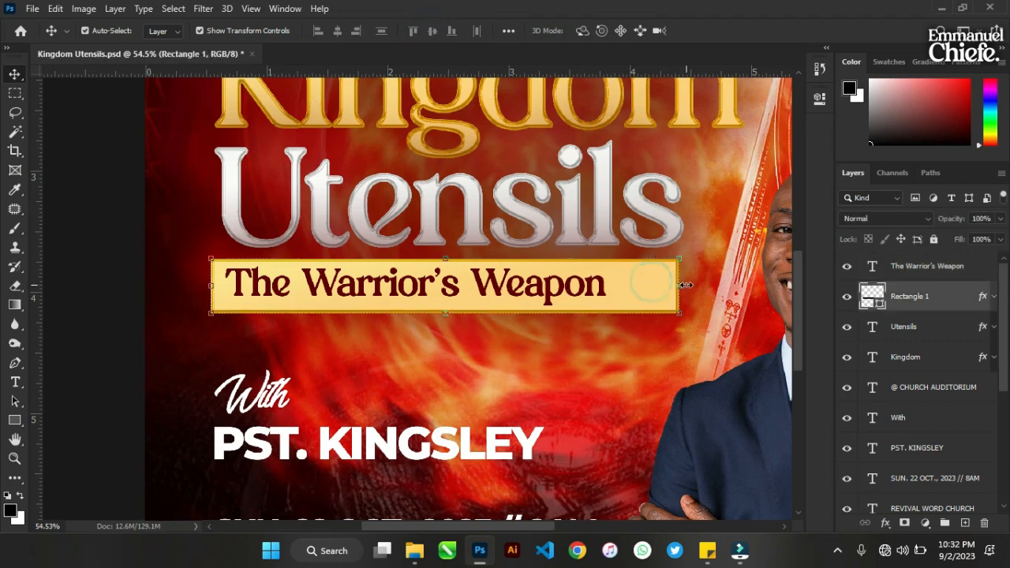
- Widen the golden rectangle behind the tagline to about 107% of its width, extending it toward the sword
{"action": "key", "text": "ctrl+t"}
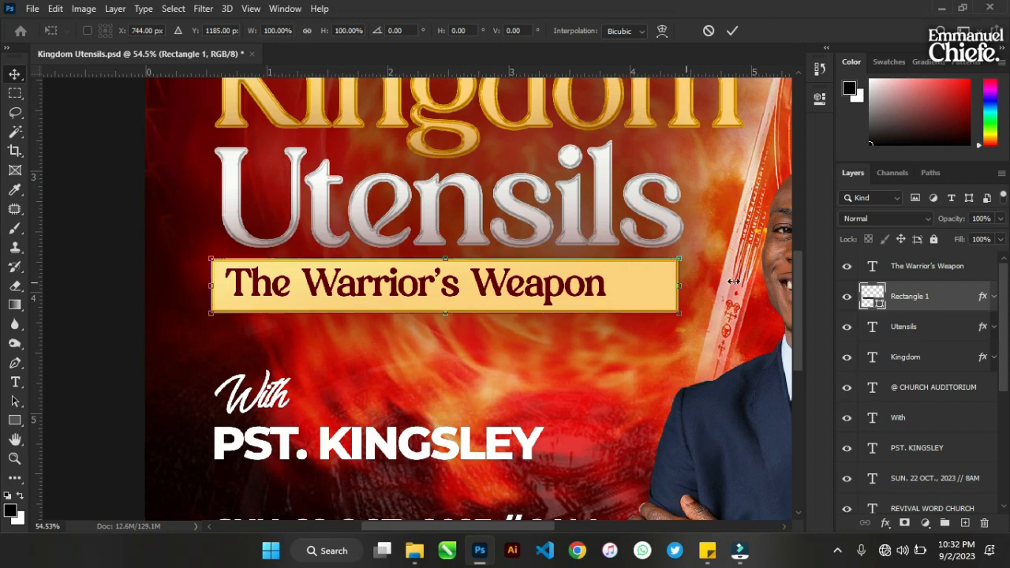
{"action": "left_click_drag", "start_coordinate": [733, 284], "coordinate": [721, 283]}
{"action": "left_click", "coordinate": [592, 284]}
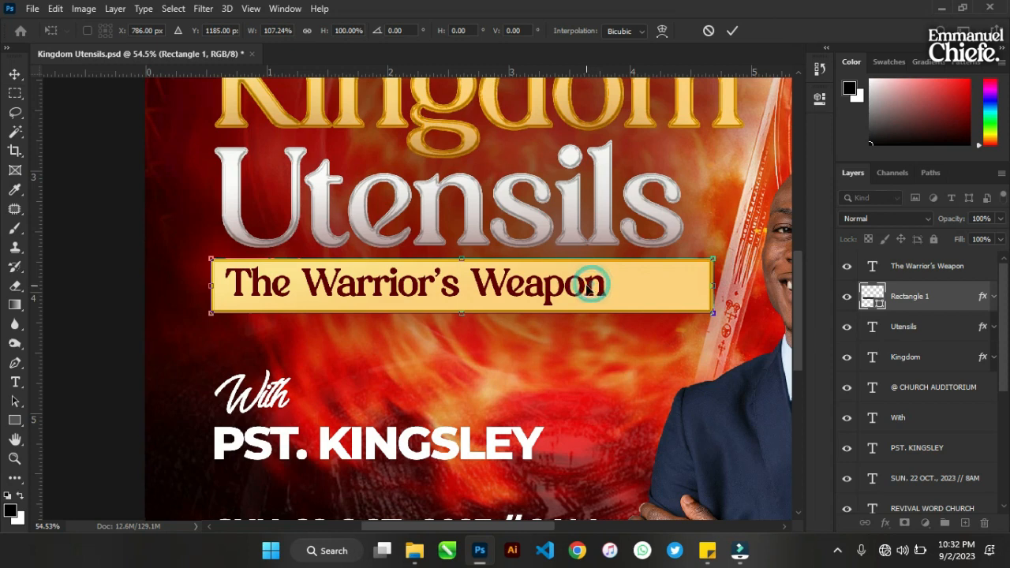
{"action": "left_click", "coordinate": [587, 286]}
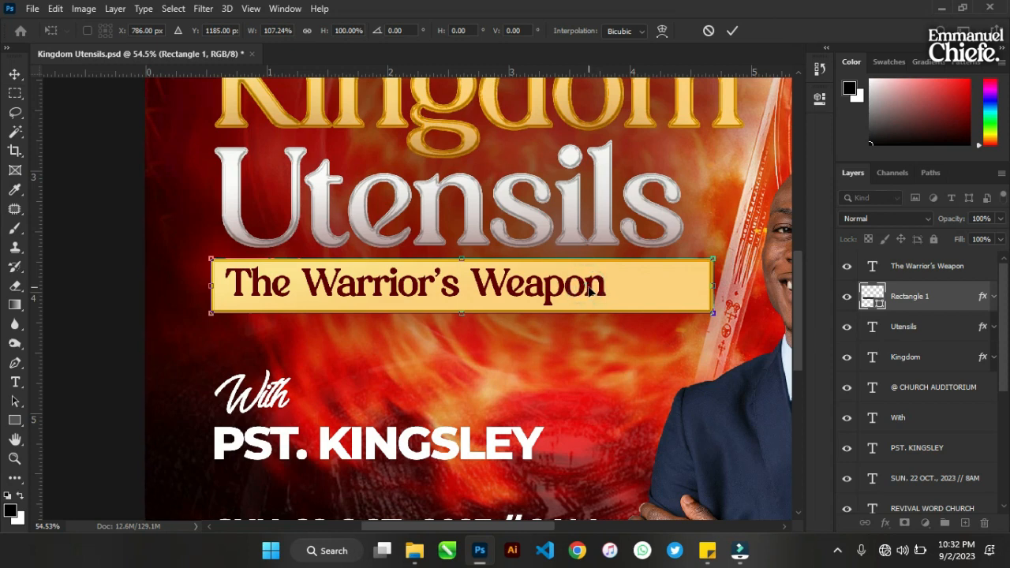
{"action": "key", "text": "Return"}
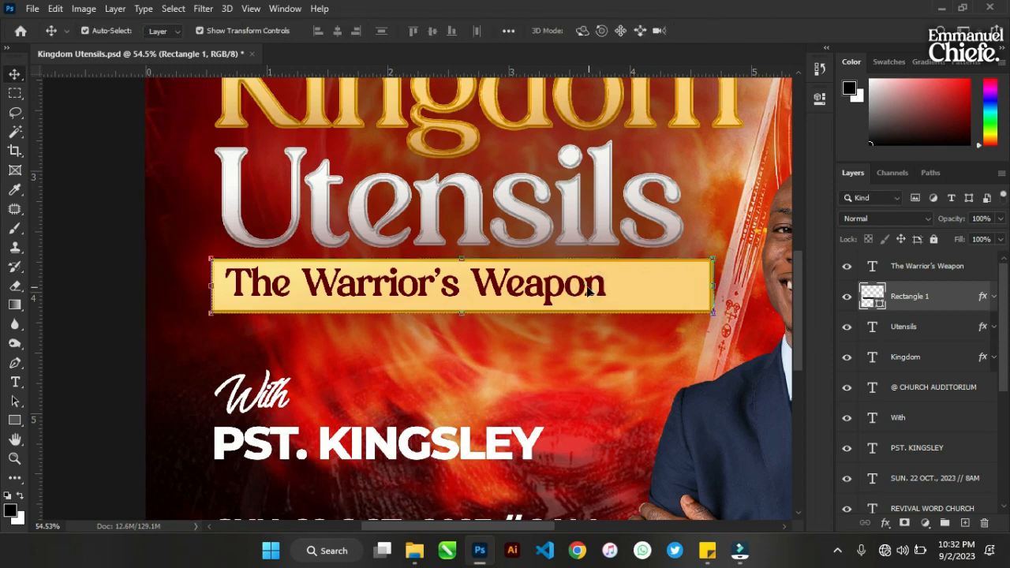
- Scale "The Warrior's Weapon" text proportionally down to about 79%
{"action": "left_click", "coordinate": [926, 268]}
{"action": "key", "text": "ctrl+t"}
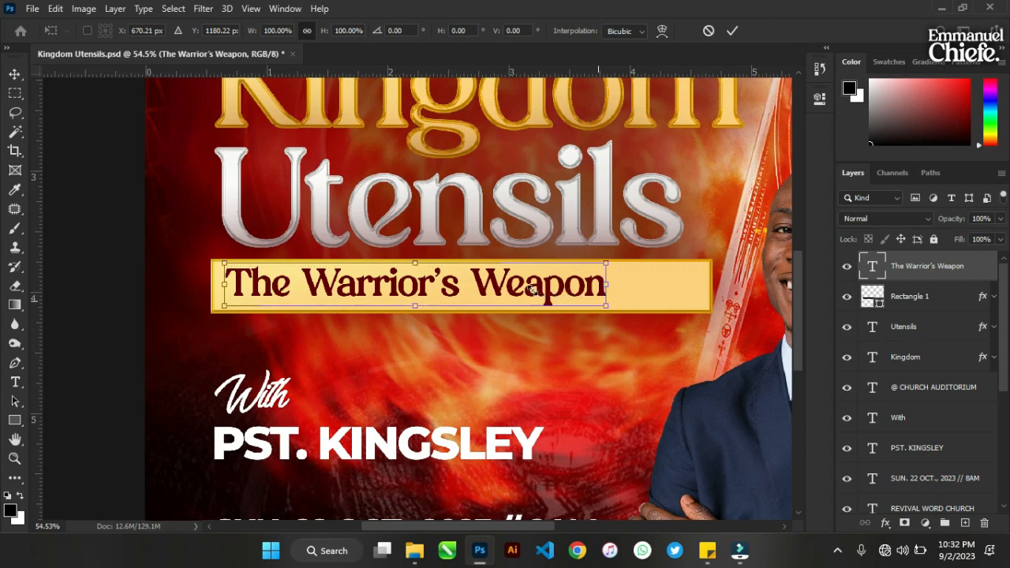
{"action": "left_click_drag", "start_coordinate": [605, 306], "coordinate": [533, 292]}
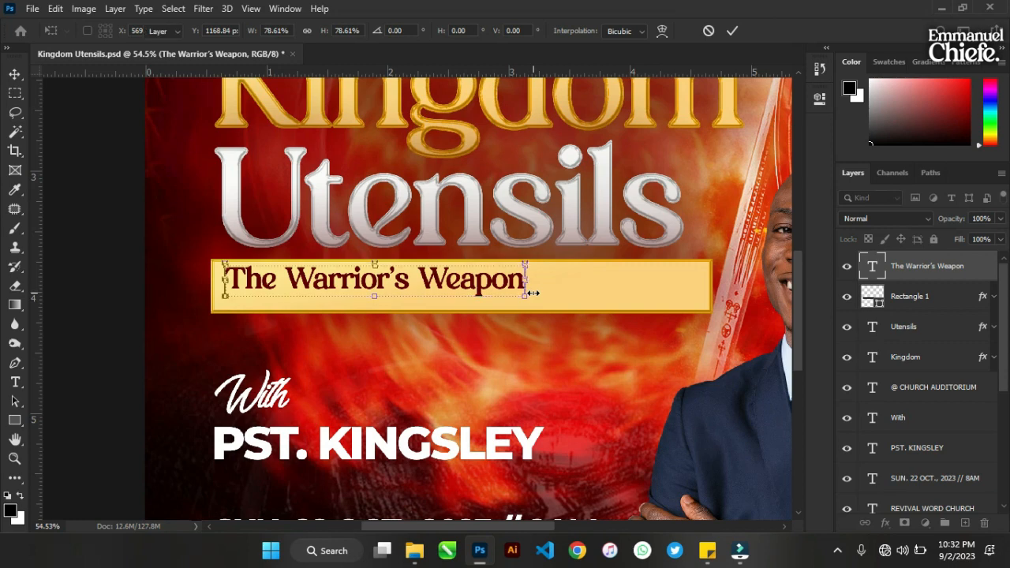
{"action": "key", "text": "Return"}
- Increase the tracking of "The Warrior's Weapon" so its letters are spaced widely
{"action": "left_click", "coordinate": [818, 98]}
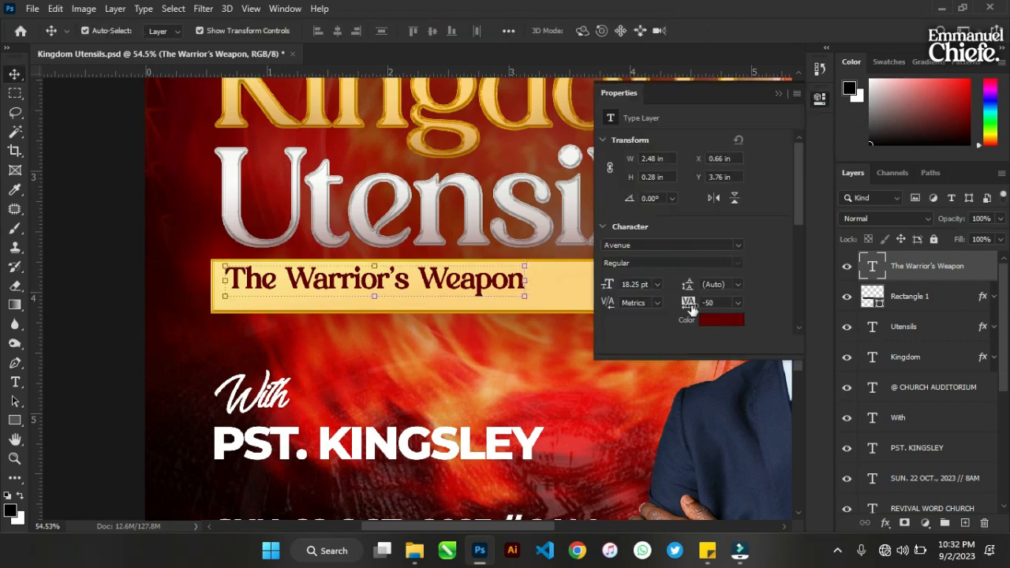
{"action": "mouse_move", "coordinate": [692, 306]}
{"action": "left_mouse_down"}
{"action": "mouse_move", "coordinate": [676, 310]}
{"action": "mouse_move", "coordinate": [702, 303]}
{"action": "left_mouse_up"}
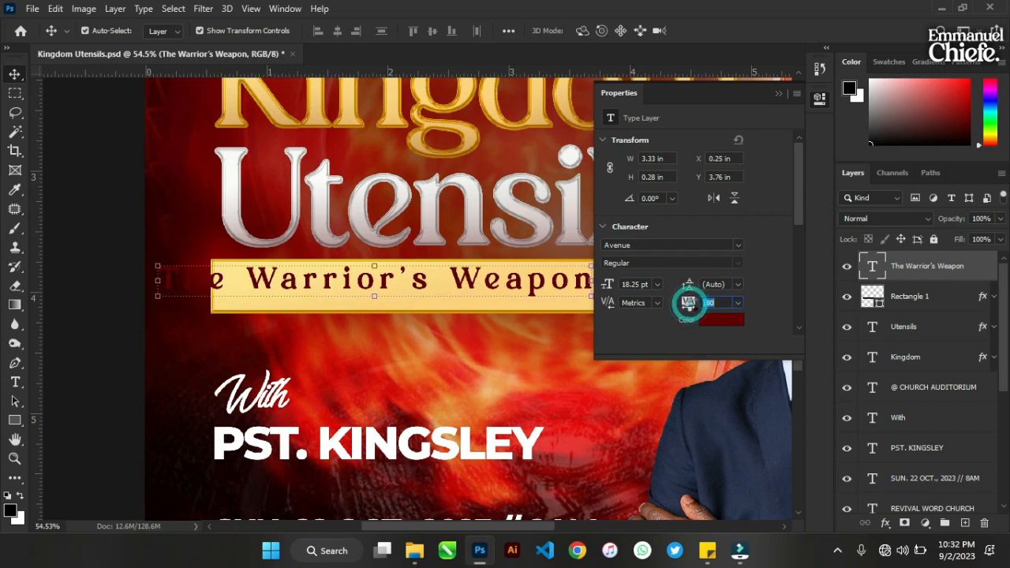
{"action": "left_click", "coordinate": [777, 94]}
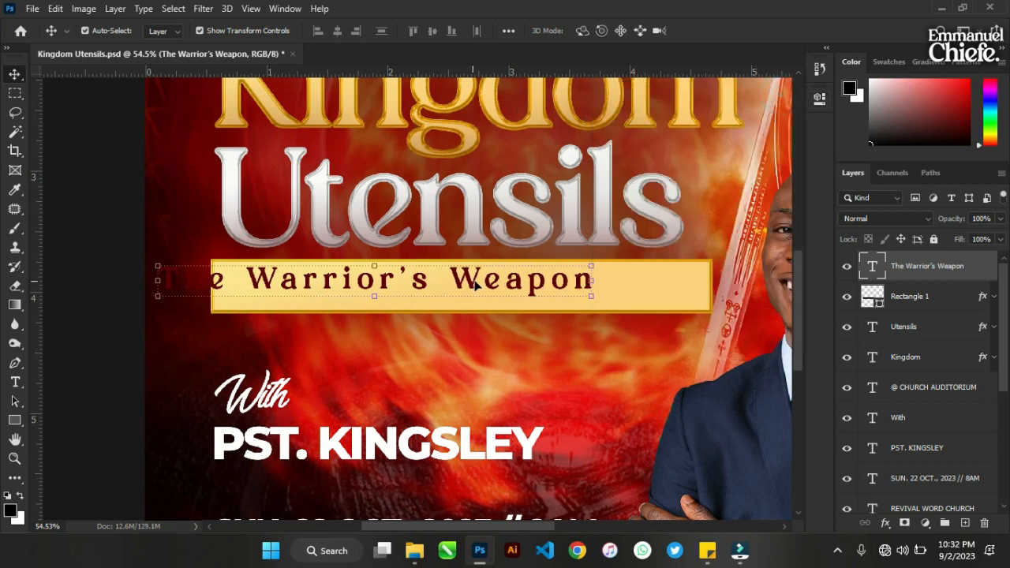
- Move "The Warrior's Weapon" text inside the golden rectangle and align their vertical centers
{"action": "left_click_drag", "start_coordinate": [474, 285], "coordinate": [552, 295]}
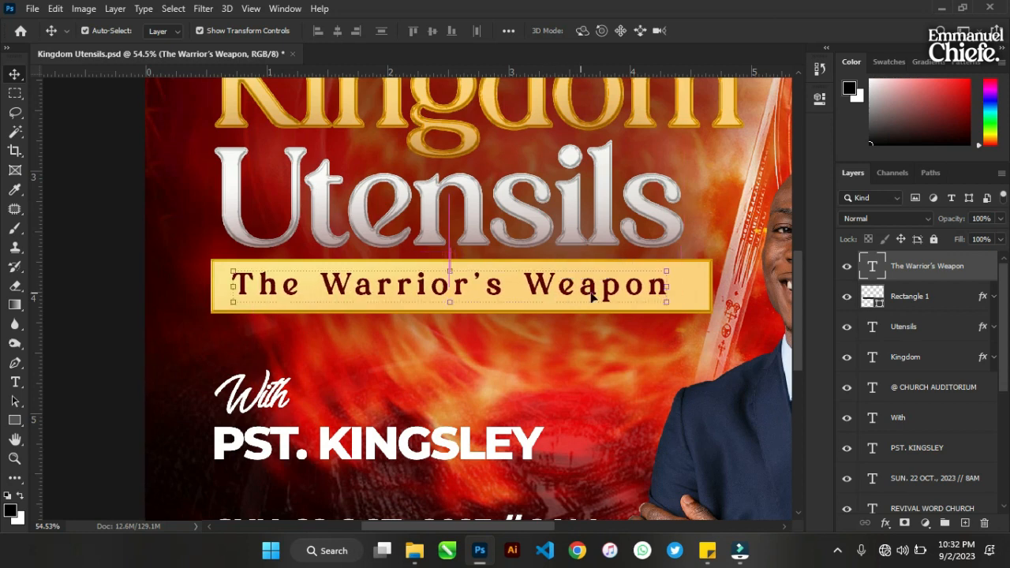
{"action": "left_click", "coordinate": [694, 292], "text": "shift"}
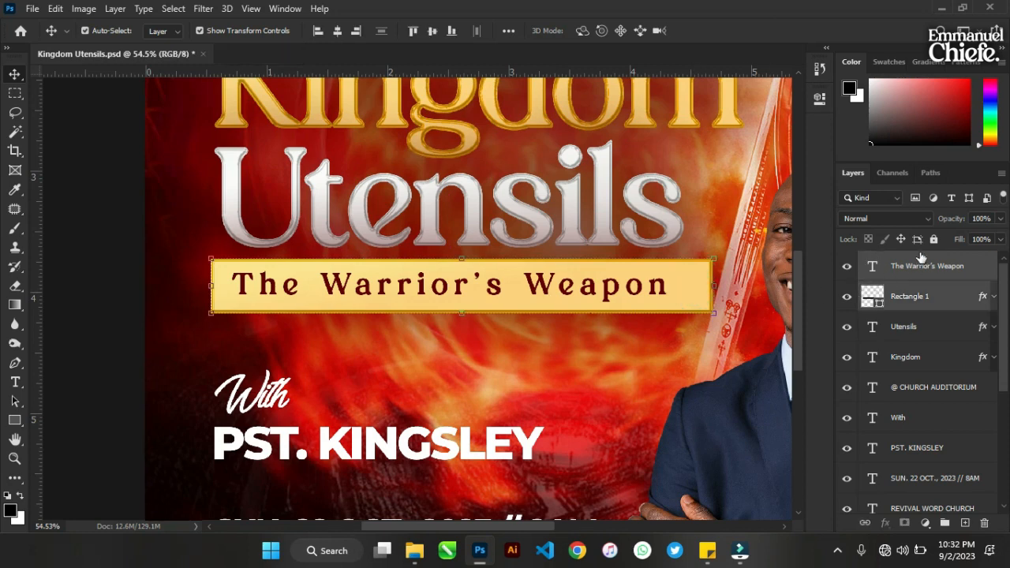
{"action": "left_click", "coordinate": [430, 32]}
{"action": "left_click", "coordinate": [106, 228]}
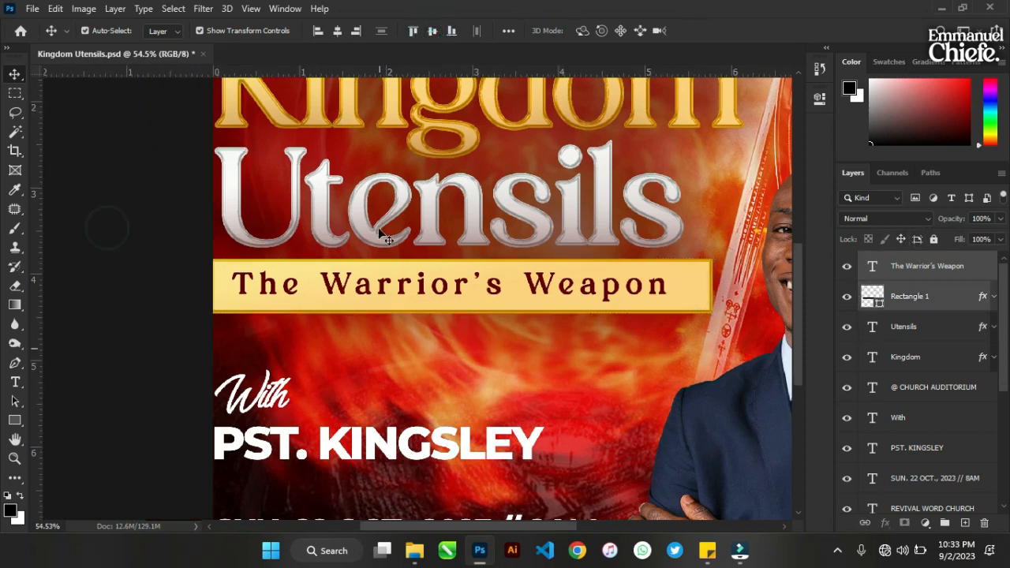
- In the golden rectangle's Bevel & Emboss, set size to 18 px and soften to 5 px, with the three-peak gloss contour
{"action": "scroll", "coordinate": [378, 227], "scroll_direction": "down", "scroll_amount": 6}
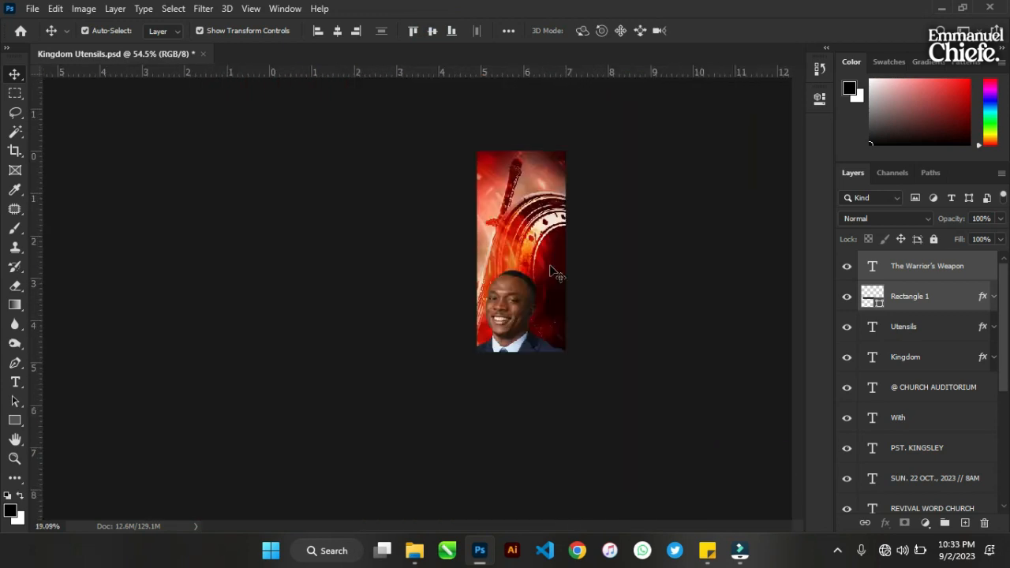
{"action": "left_click", "coordinate": [459, 320]}
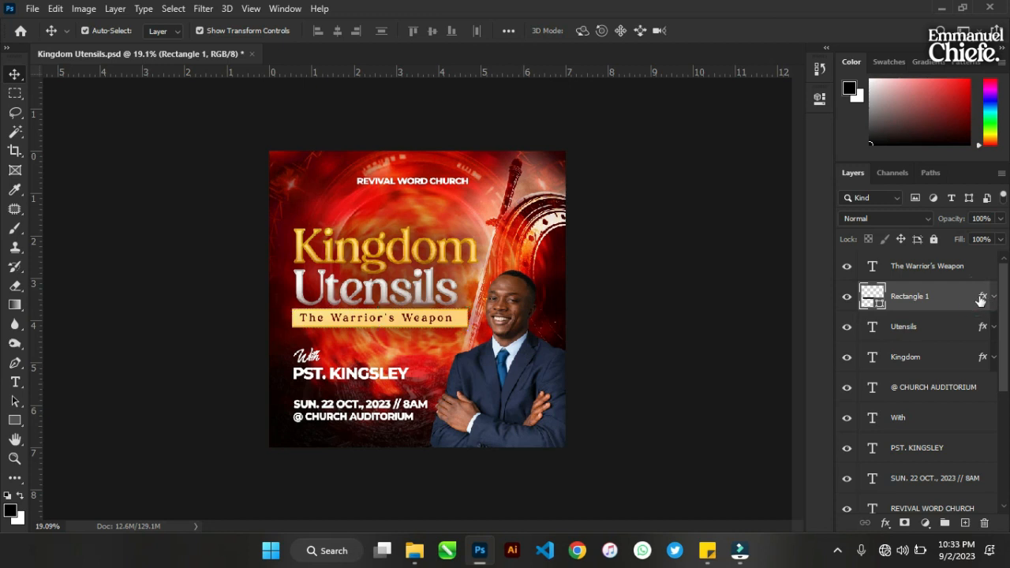
{"action": "double_click", "coordinate": [980, 298]}
{"action": "left_click", "coordinate": [452, 150]}
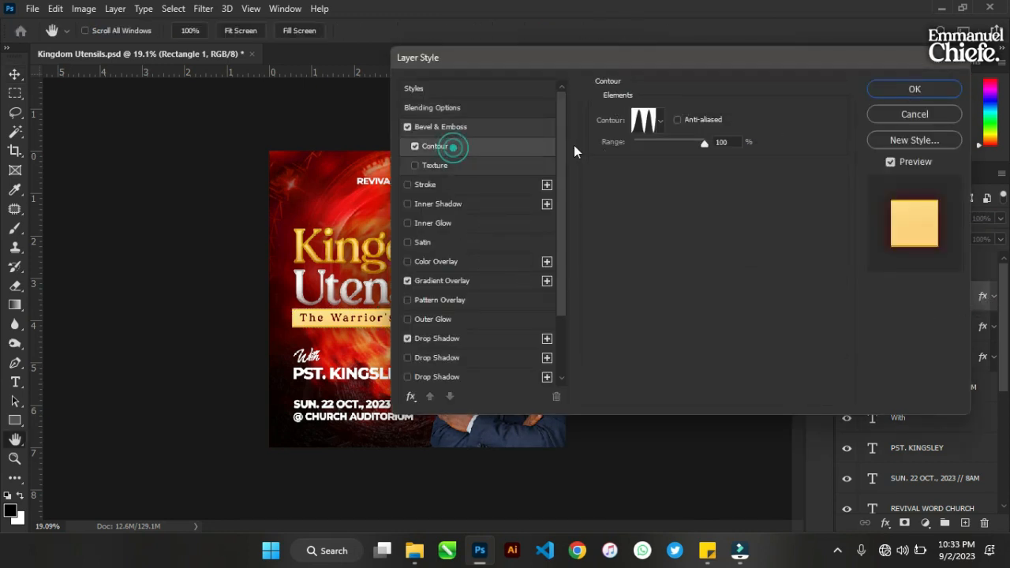
{"action": "left_click", "coordinate": [506, 129]}
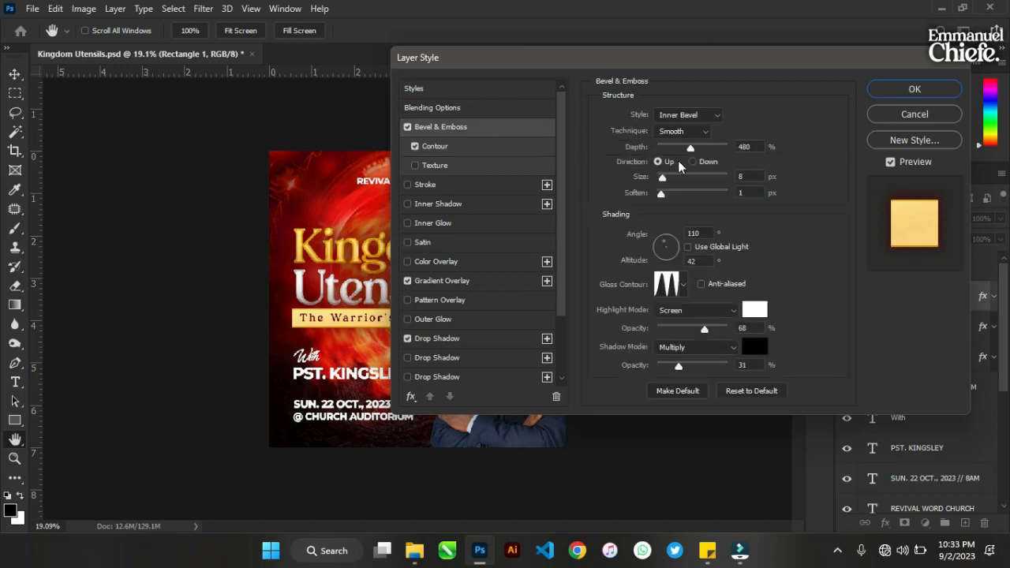
{"action": "left_click_drag", "start_coordinate": [663, 179], "coordinate": [690, 182]}
{"action": "mouse_move", "coordinate": [686, 181]}
{"action": "left_mouse_down"}
{"action": "mouse_move", "coordinate": [658, 180]}
{"action": "mouse_move", "coordinate": [684, 196]}
{"action": "left_mouse_up"}
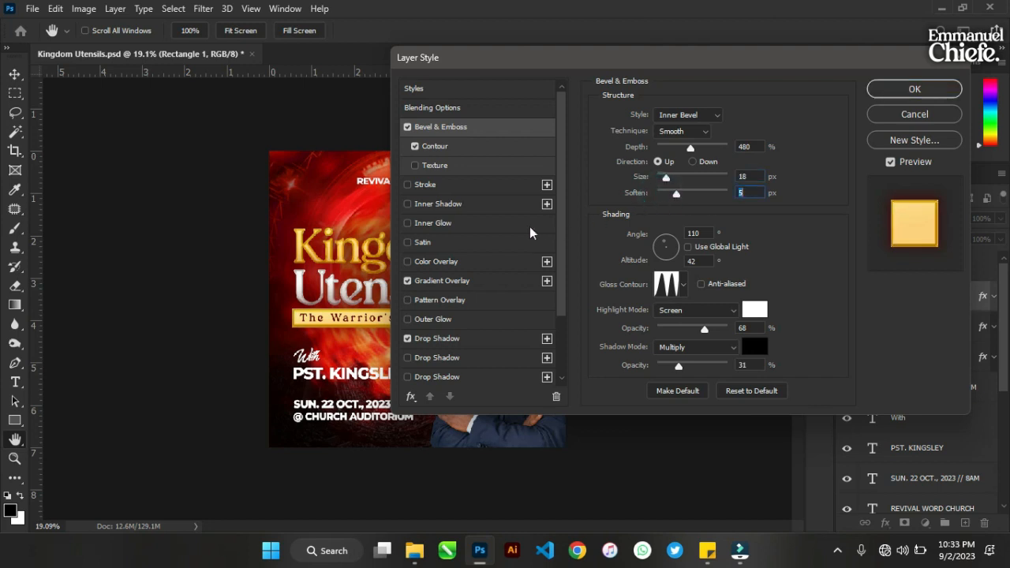
{"action": "left_click", "coordinate": [683, 285]}
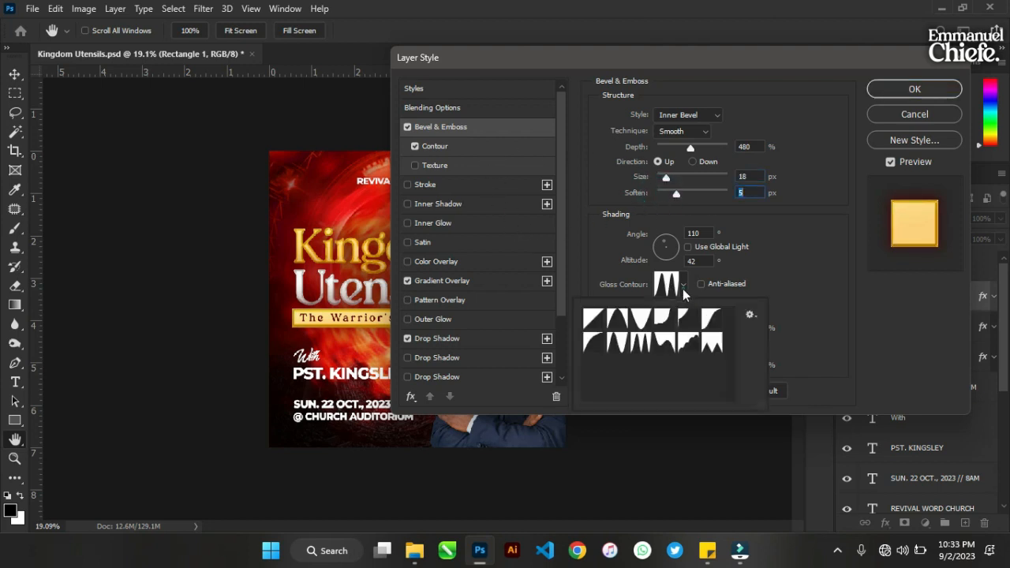
{"action": "left_click", "coordinate": [638, 341]}
{"action": "left_click", "coordinate": [821, 248]}
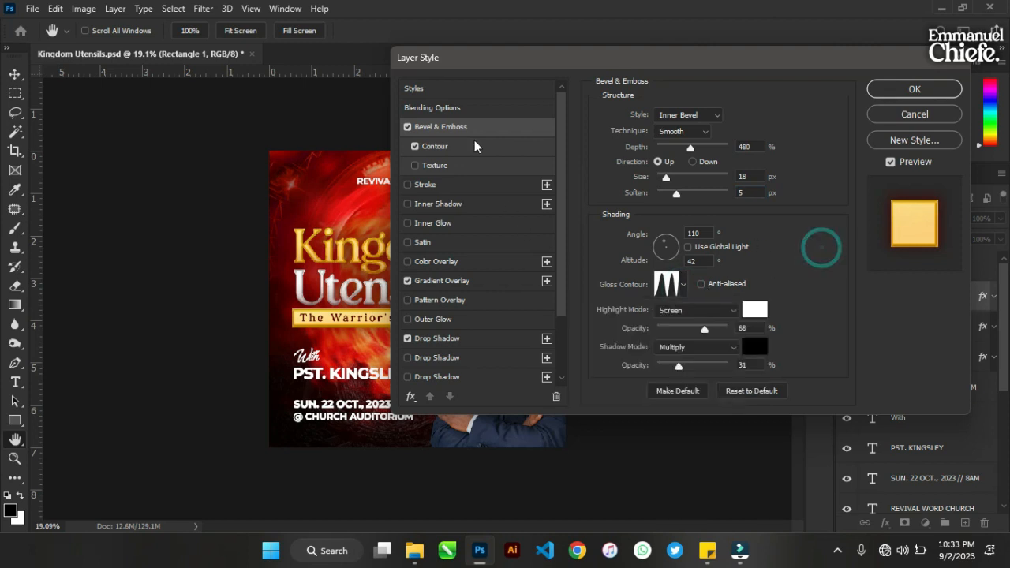
{"action": "left_click", "coordinate": [480, 146]}
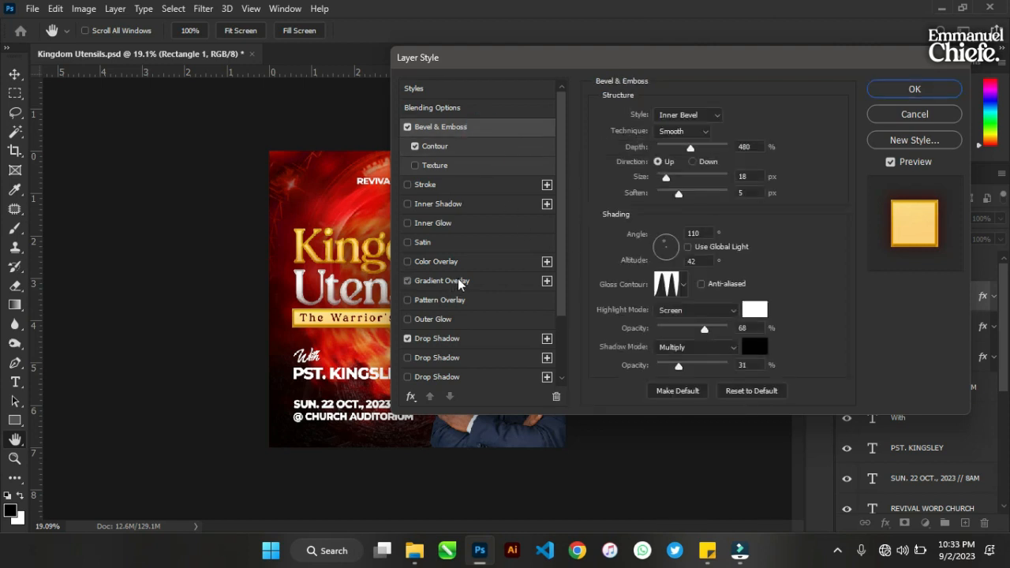
- Change the first color stop of the rectangle's Gradient Overlay from facc22 to a more saturated yellow
{"action": "left_click", "coordinate": [457, 281]}
{"action": "left_click", "coordinate": [683, 150]}
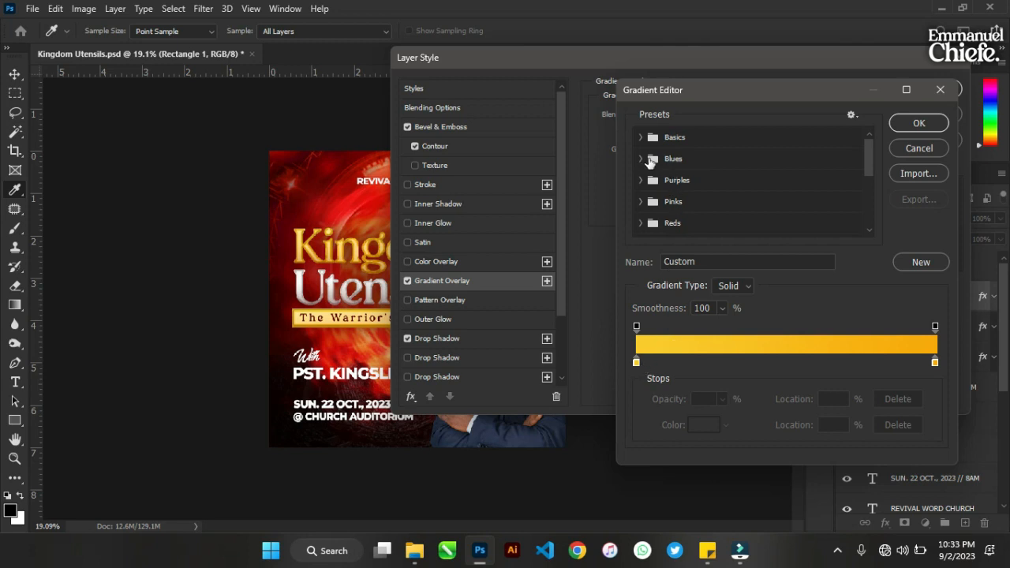
{"action": "left_click", "coordinate": [897, 125]}
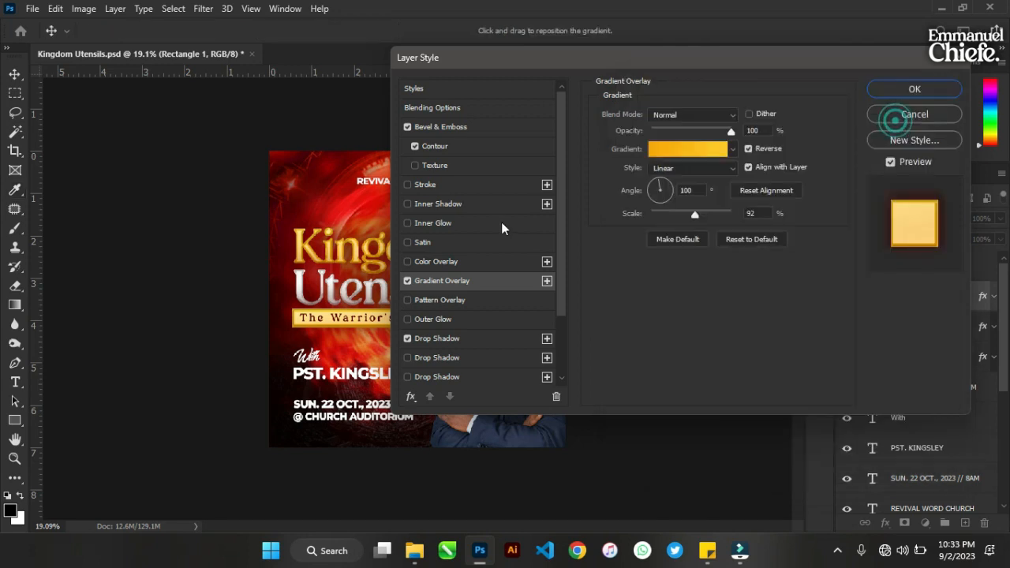
{"action": "left_click", "coordinate": [694, 149]}
{"action": "left_click", "coordinate": [636, 361]}
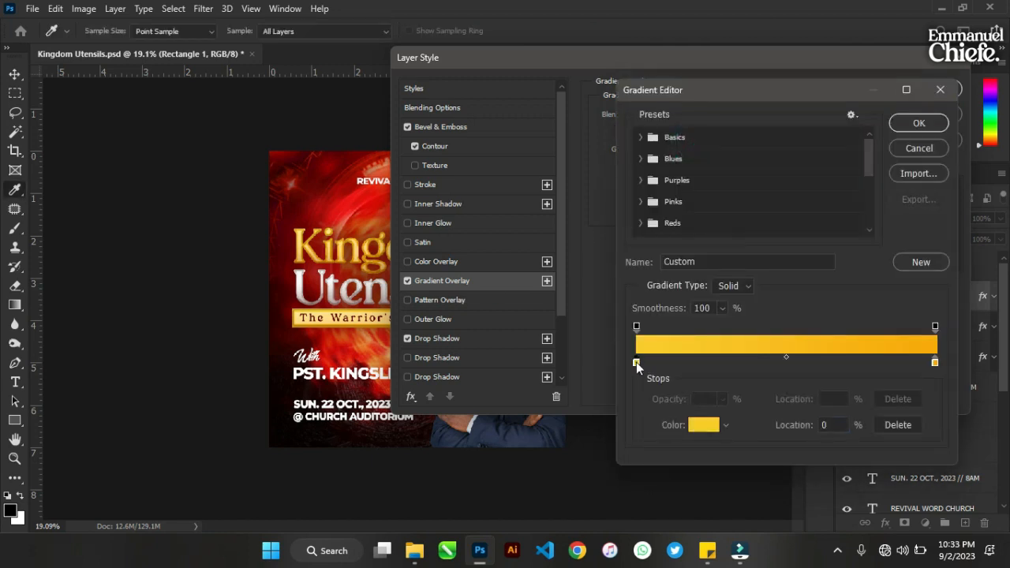
{"action": "left_click", "coordinate": [698, 424]}
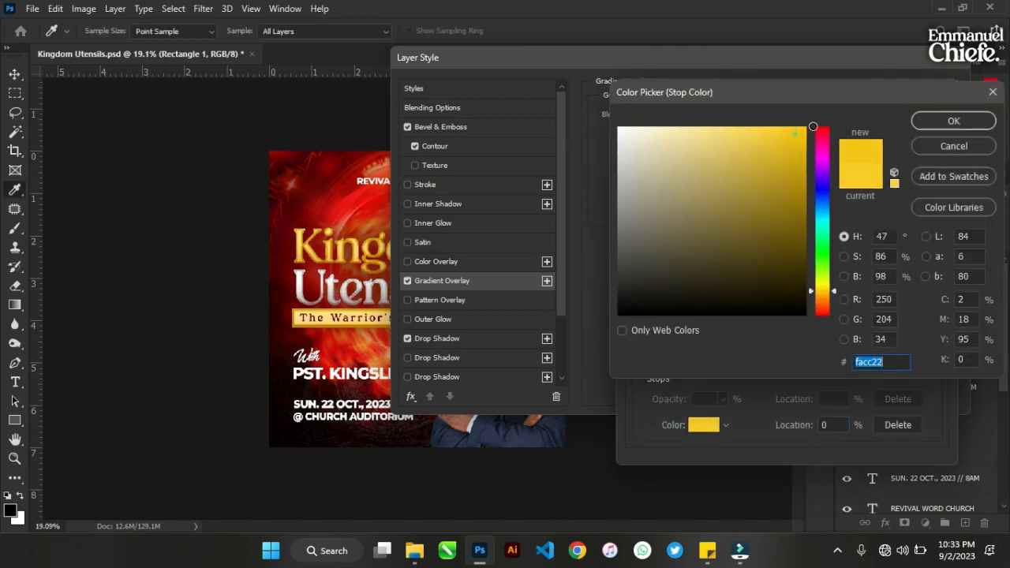
{"action": "left_click", "coordinate": [794, 132]}
{"action": "left_click", "coordinate": [935, 121]}
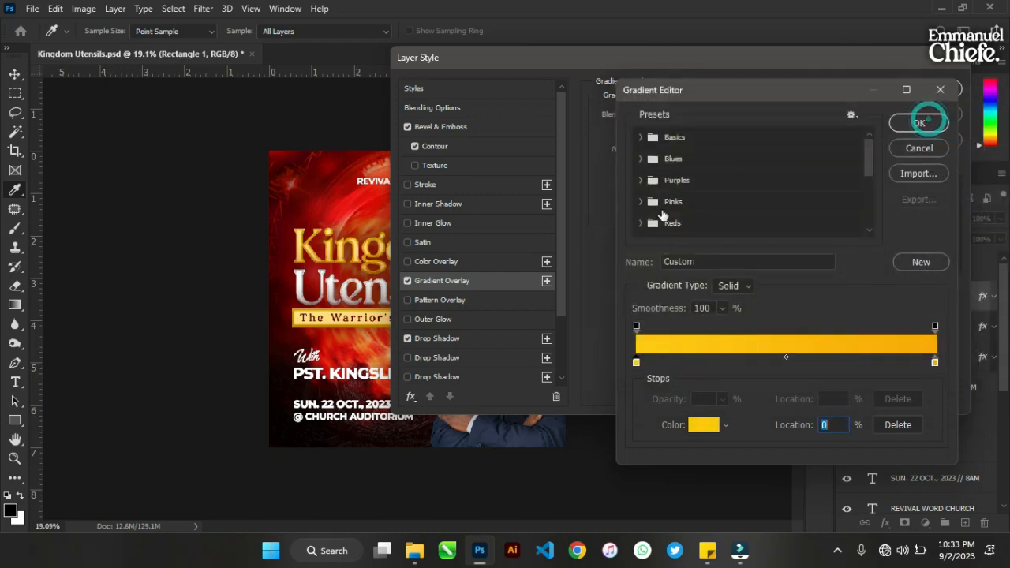
{"action": "left_click", "coordinate": [918, 125]}
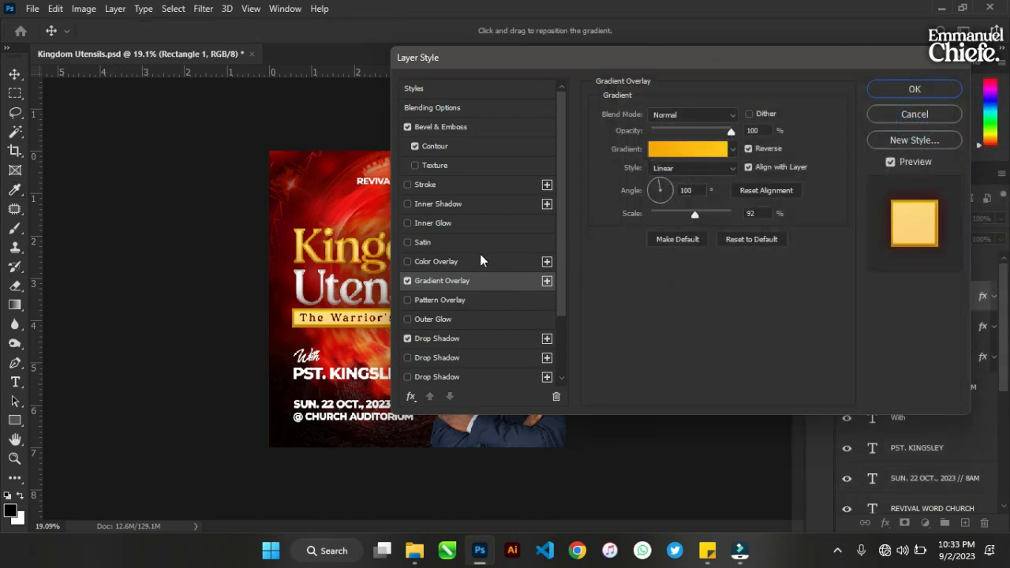
- Set the rectangle's Bevel & Emboss size to 21 px and apply the layer style
{"action": "left_click", "coordinate": [466, 127]}
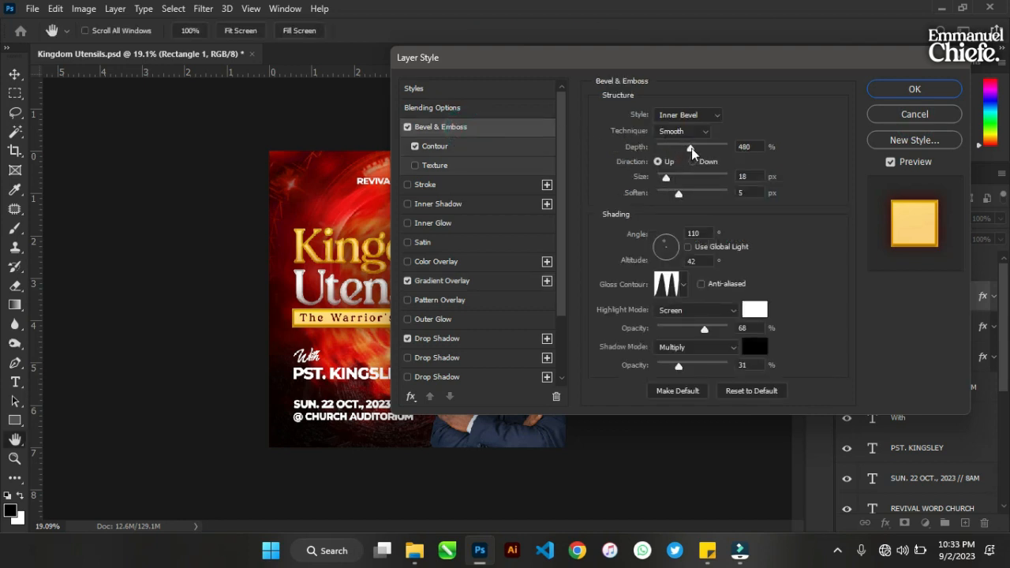
{"action": "left_click_drag", "start_coordinate": [666, 178], "coordinate": [666, 180]}
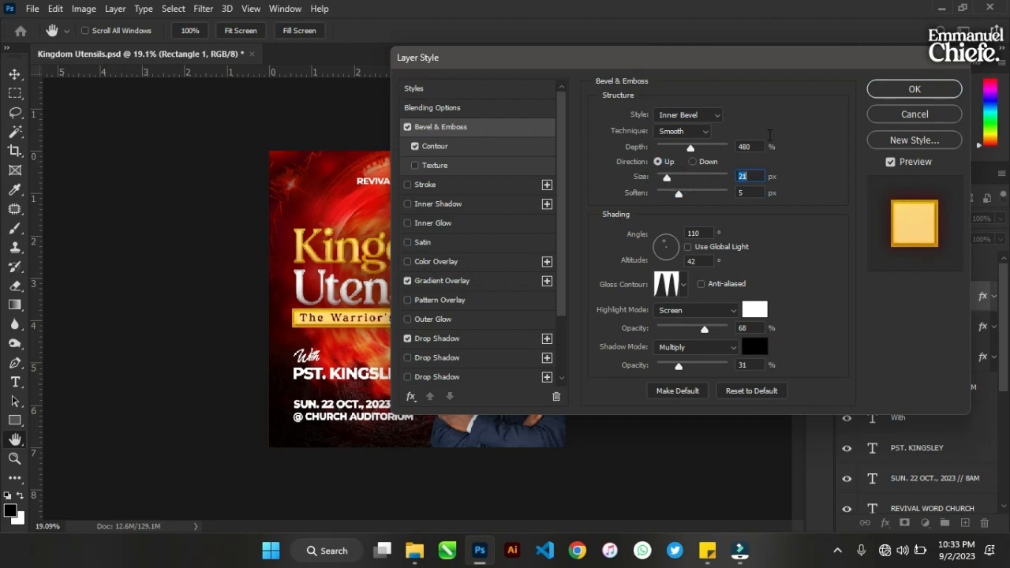
{"action": "left_click", "coordinate": [891, 90]}
- Group the "Kingdom", "Utensils", rectangle and "The Warrior's Weapon" layers and name the group Theme
{"action": "scroll", "coordinate": [385, 296], "scroll_direction": "up", "scroll_amount": 2}
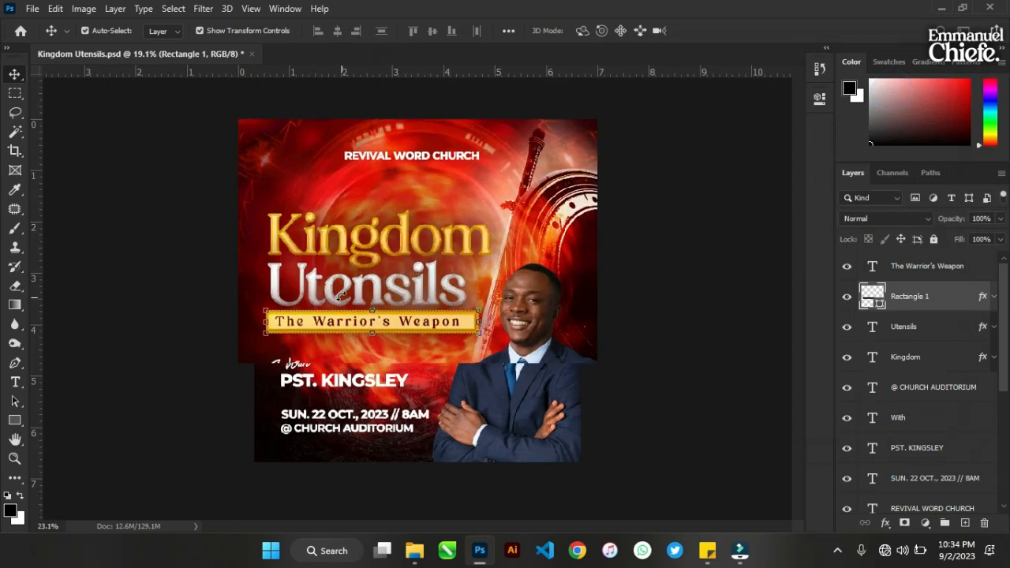
{"action": "left_click", "coordinate": [400, 296], "text": "shift"}
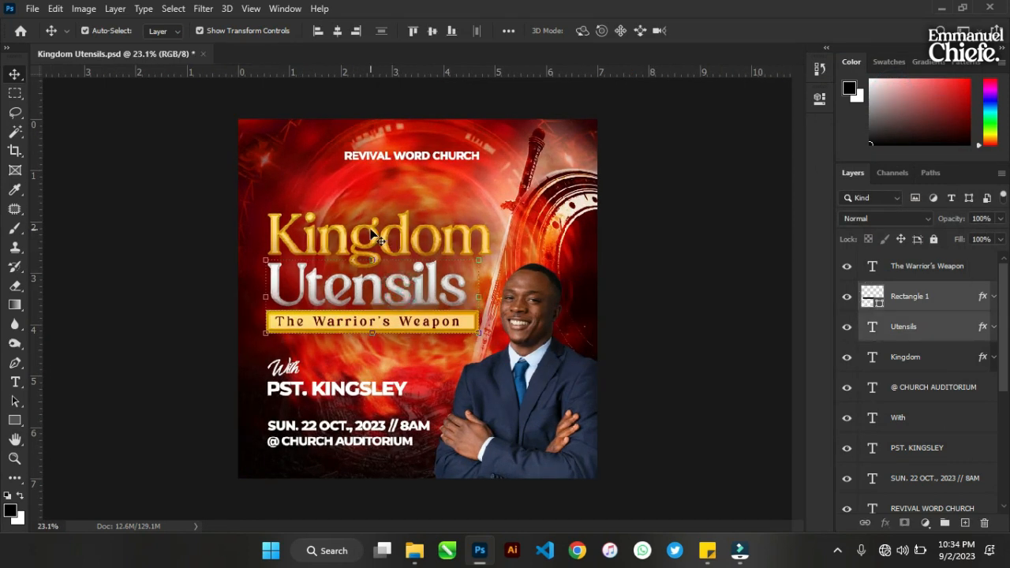
{"action": "left_click", "coordinate": [374, 236], "text": "shift"}
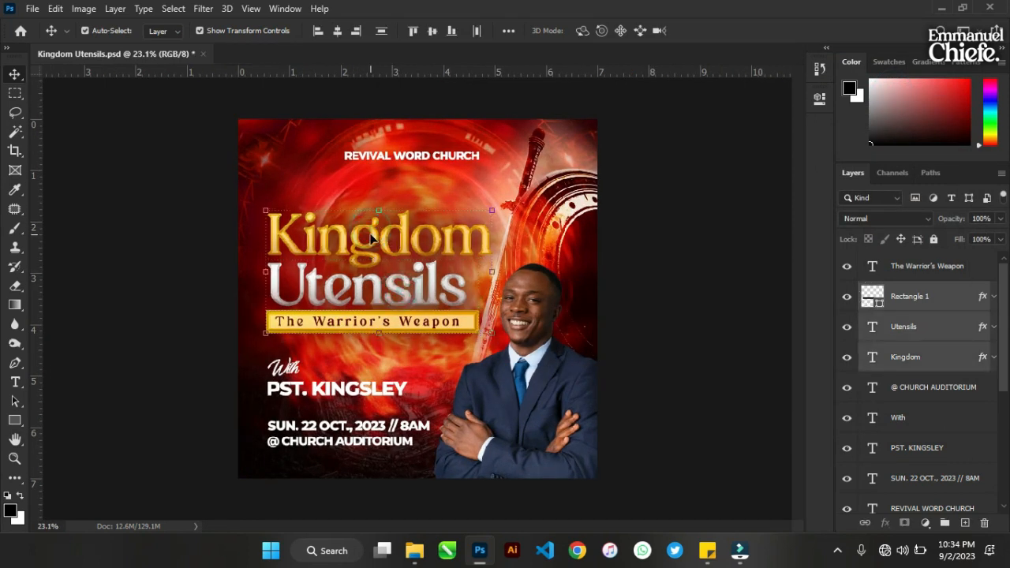
{"action": "left_click", "coordinate": [906, 269]}
{"action": "left_click", "coordinate": [906, 359], "text": "shift"}
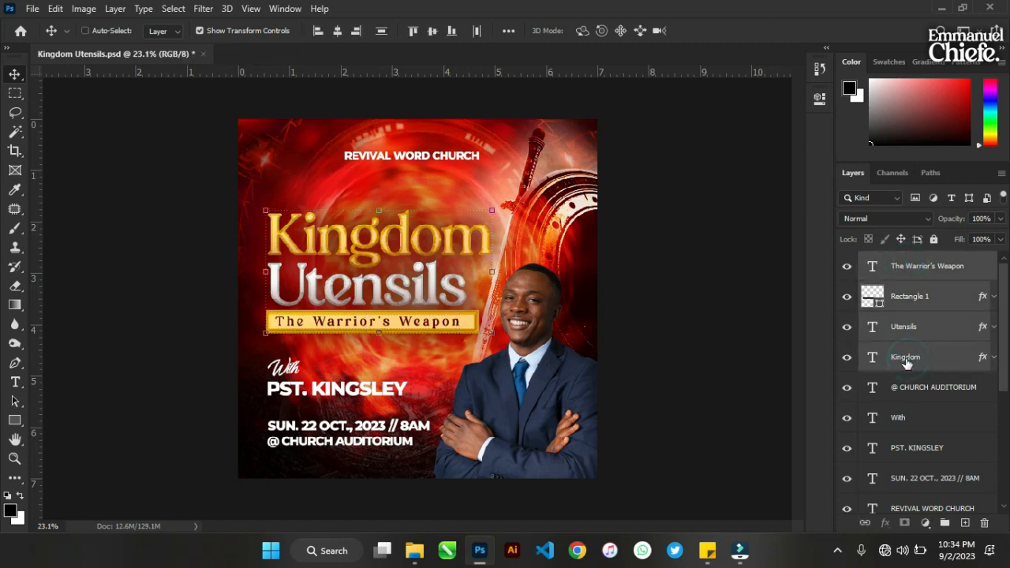
{"action": "key", "text": "ctrl+g"}
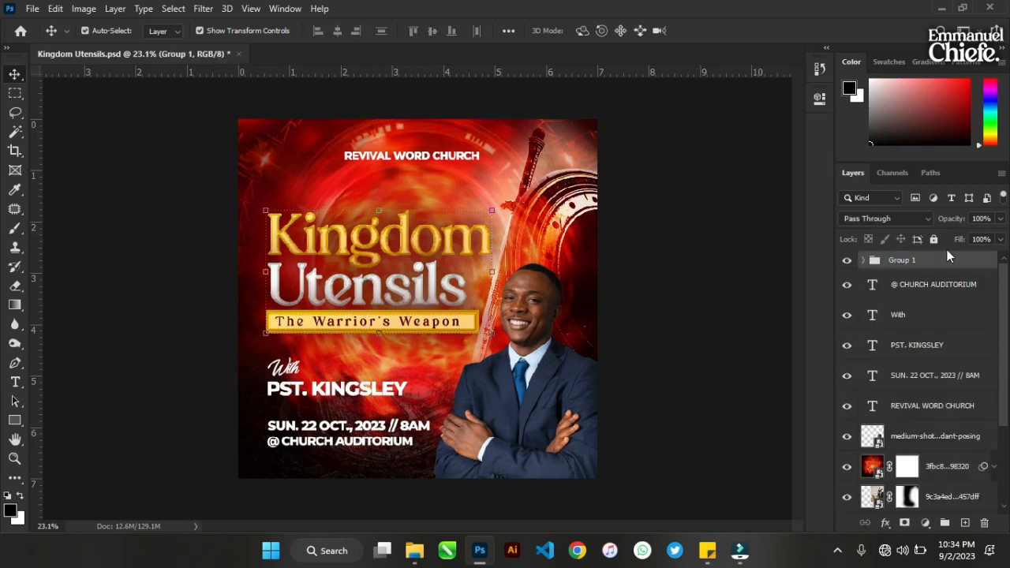
{"action": "double_click", "coordinate": [904, 261]}
{"action": "type", "text": "Theme"}
{"action": "key", "text": "Return"}
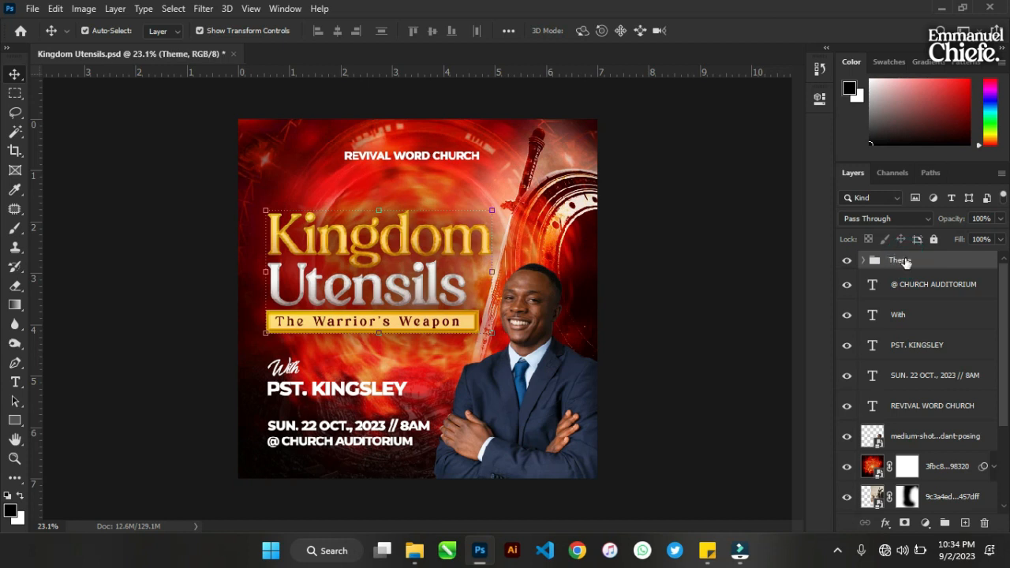
- Nudge the Theme group slightly upward on the flyer
{"action": "key", "text": "Up"}
{"action": "key", "text": "Up"}
{"action": "key", "text": "Up"}
{"action": "key", "text": "Up"}
{"action": "key", "text": "Up"}
{"action": "key", "text": "Up"}
{"action": "key", "text": "Up"}
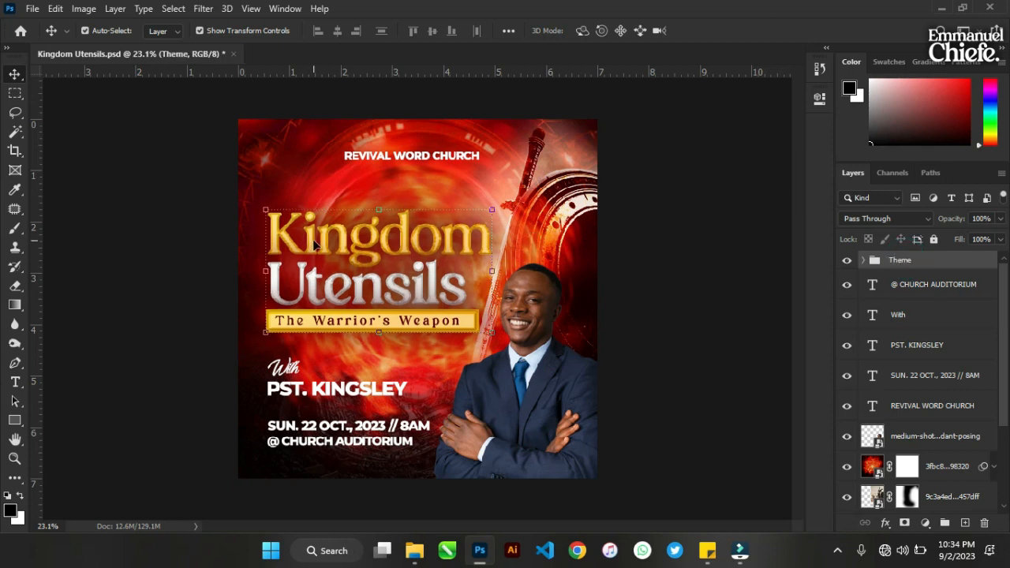
- Change the colour of the "With" text to yellow ffcc00
{"action": "left_click", "coordinate": [292, 370]}
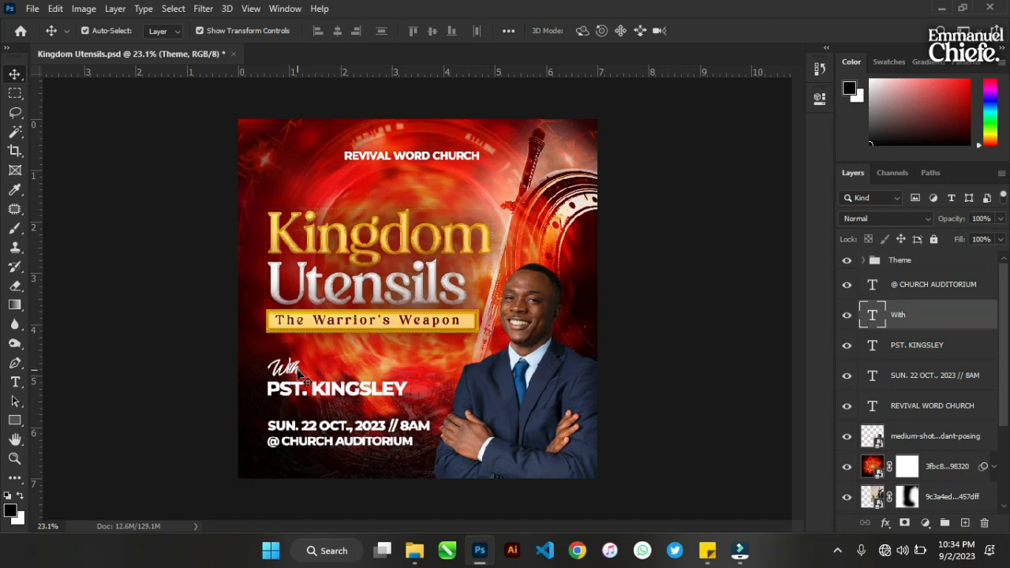
{"action": "left_click", "coordinate": [820, 100]}
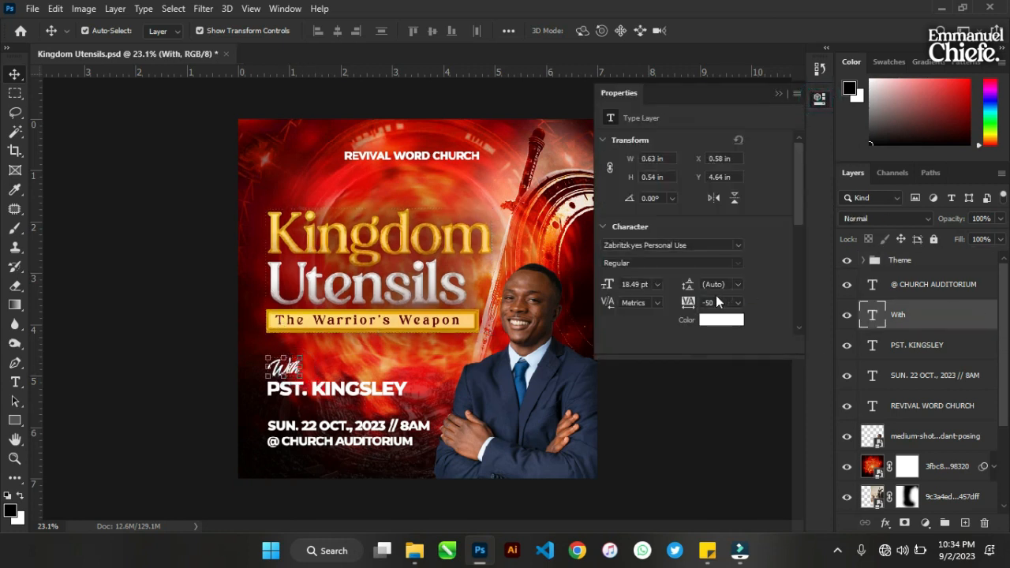
{"action": "left_click", "coordinate": [720, 321]}
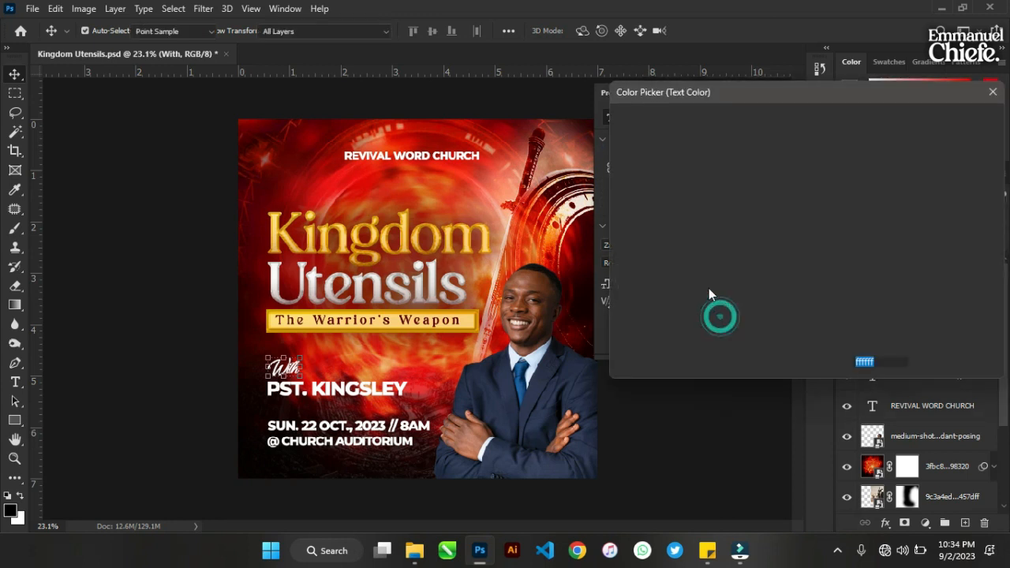
{"action": "left_click", "coordinate": [820, 294]}
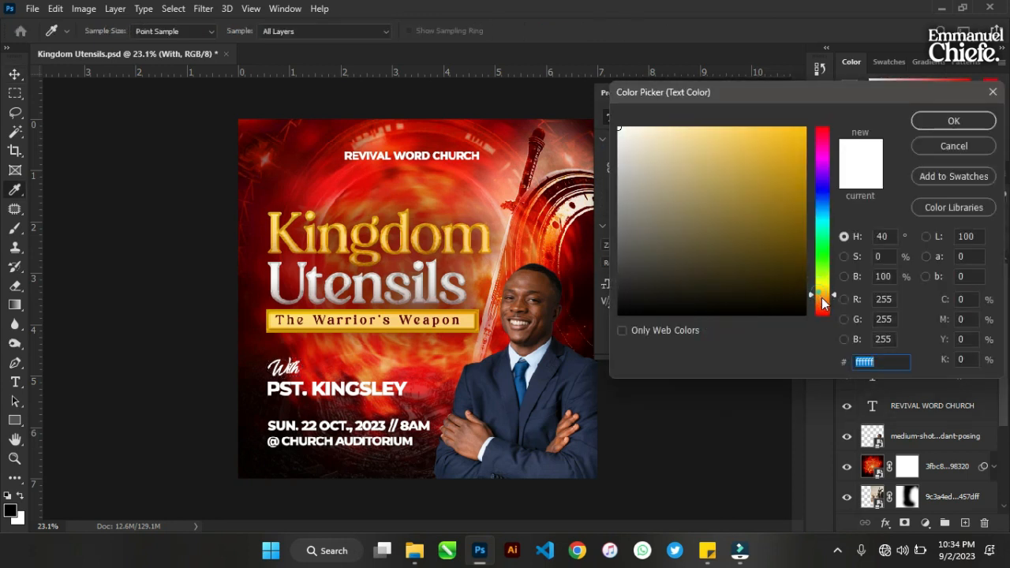
{"action": "type", "text": "ff9000"}
{"action": "left_click_drag", "start_coordinate": [830, 296], "coordinate": [817, 293]}
{"action": "type", "text": "ffcc00"}
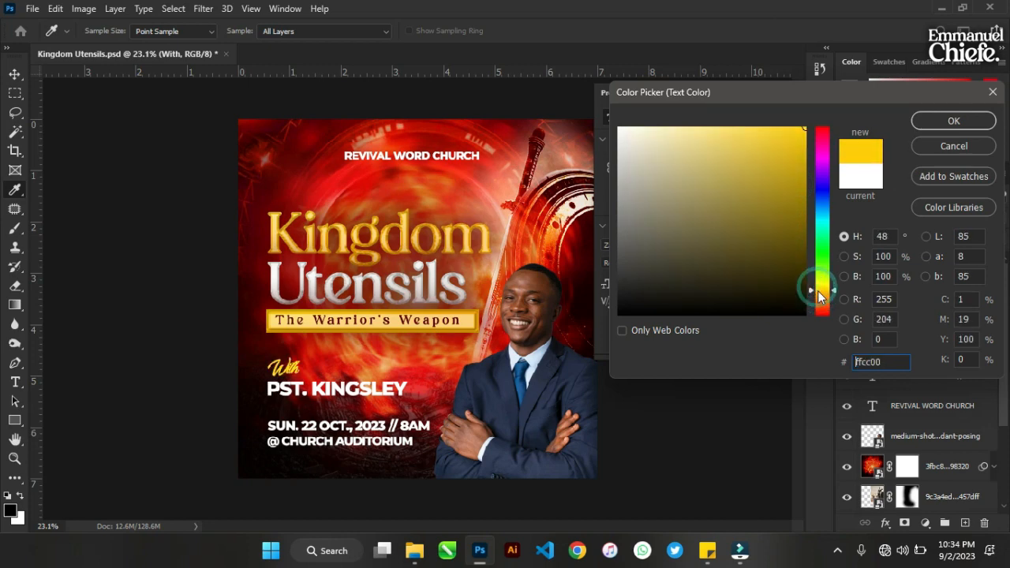
{"action": "left_click", "coordinate": [954, 121]}
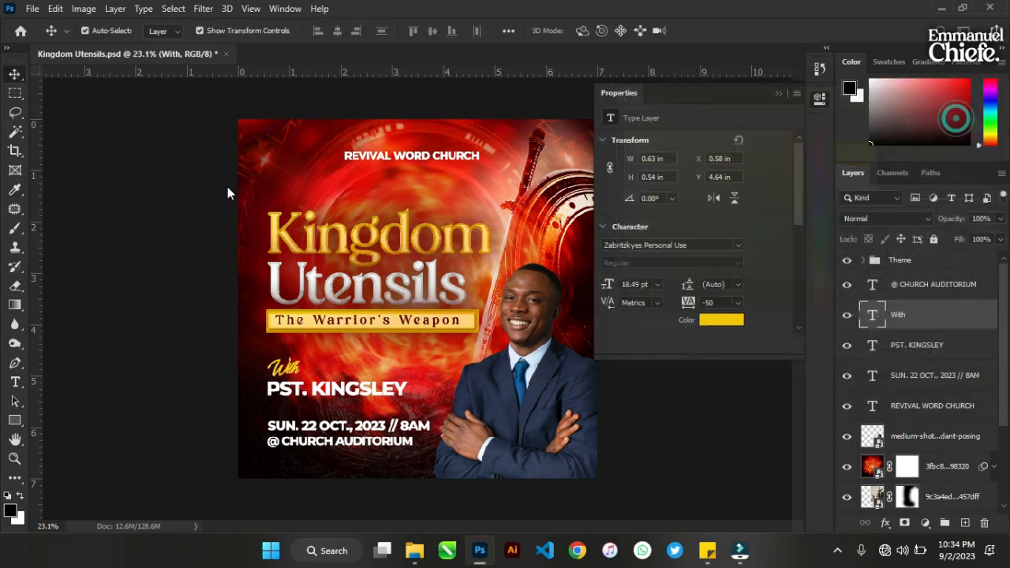
{"action": "left_click", "coordinate": [780, 94]}
- Recolour only the "22" in the date line to orange-yellow ffba00
{"action": "left_click", "coordinate": [17, 383]}
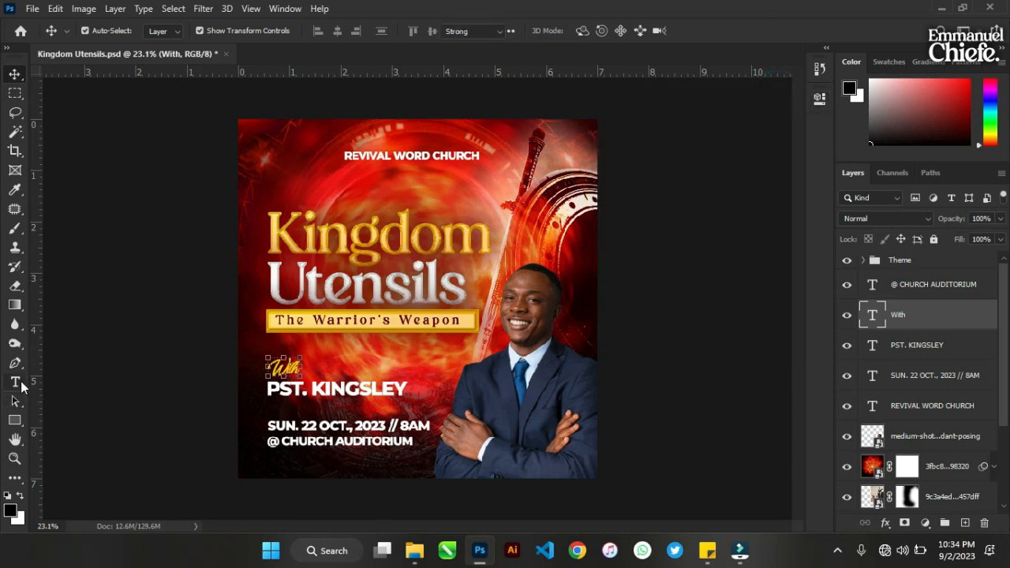
{"action": "double_click", "coordinate": [309, 426]}
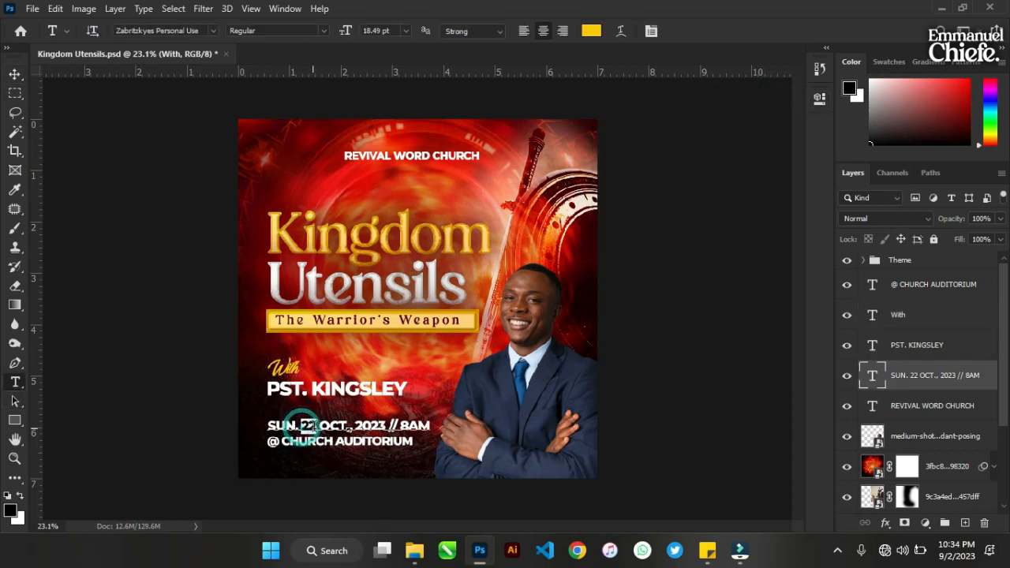
{"action": "left_click", "coordinate": [591, 31]}
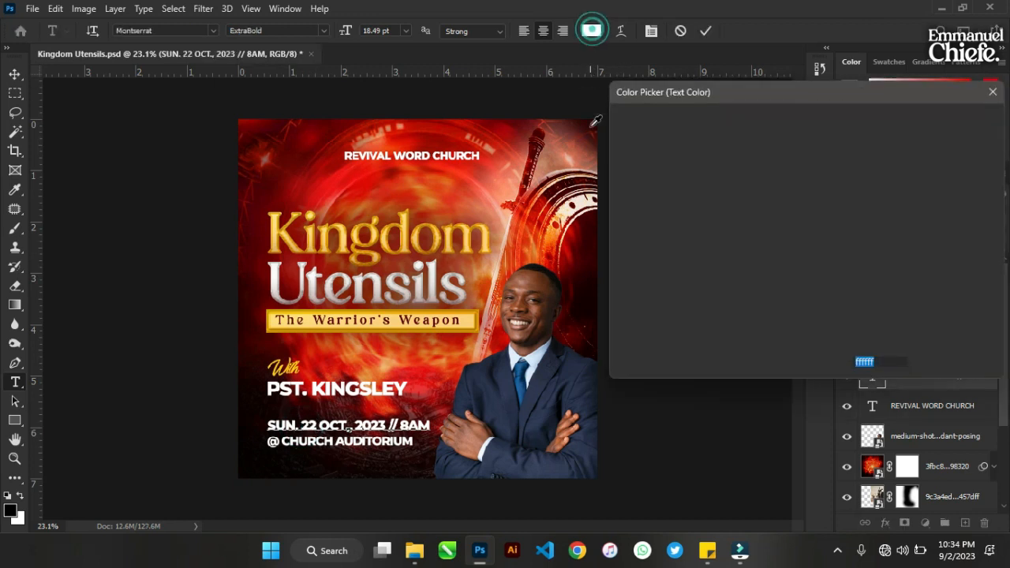
{"action": "left_click", "coordinate": [824, 293]}
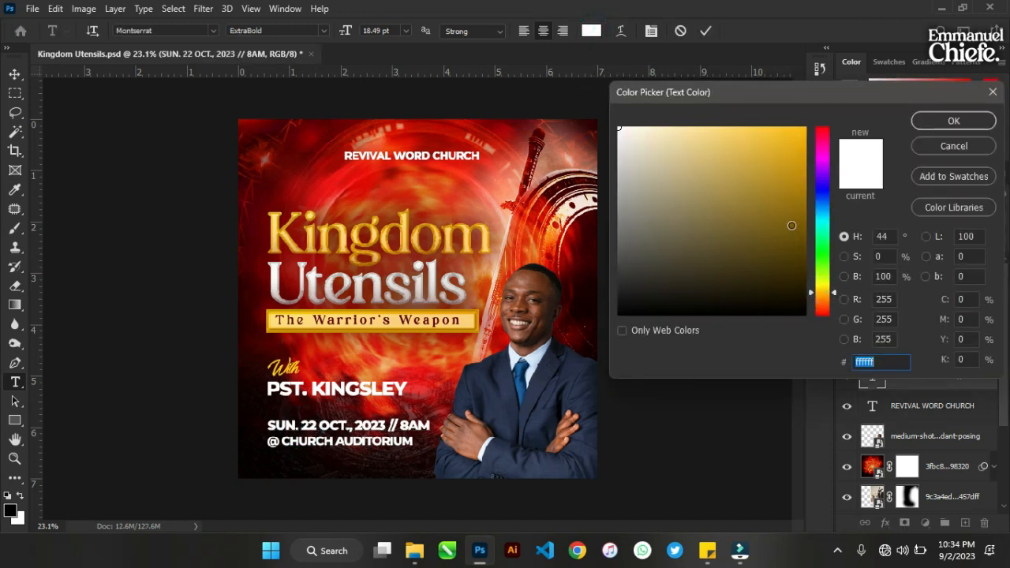
{"action": "left_click_drag", "start_coordinate": [790, 228], "coordinate": [816, 120]}
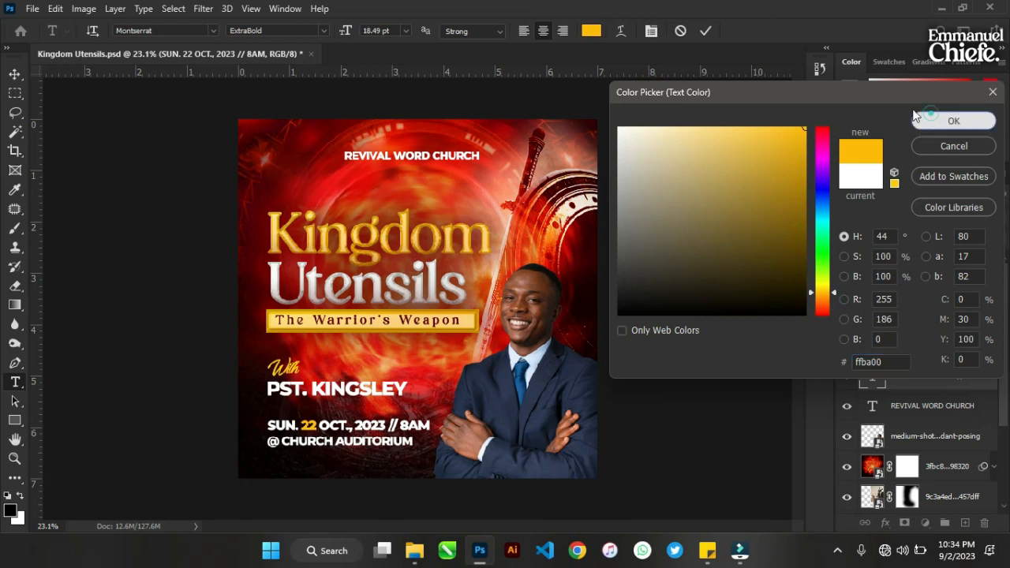
{"action": "left_click", "coordinate": [942, 121]}
{"action": "left_click", "coordinate": [14, 76]}
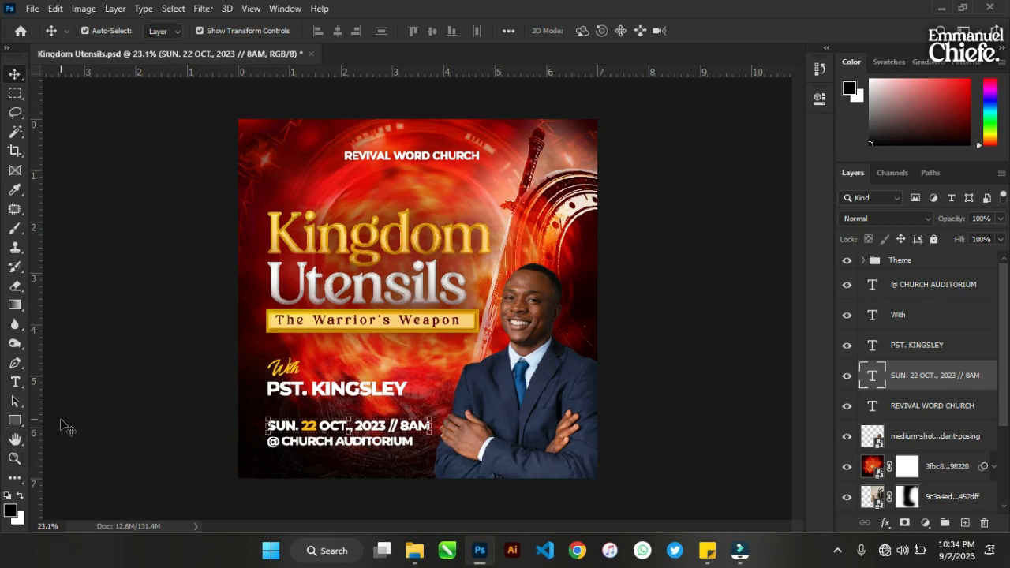
- Try to recolour the "22" in the date line with a colour sampled from the "With" text
{"action": "left_click", "coordinate": [15, 383]}
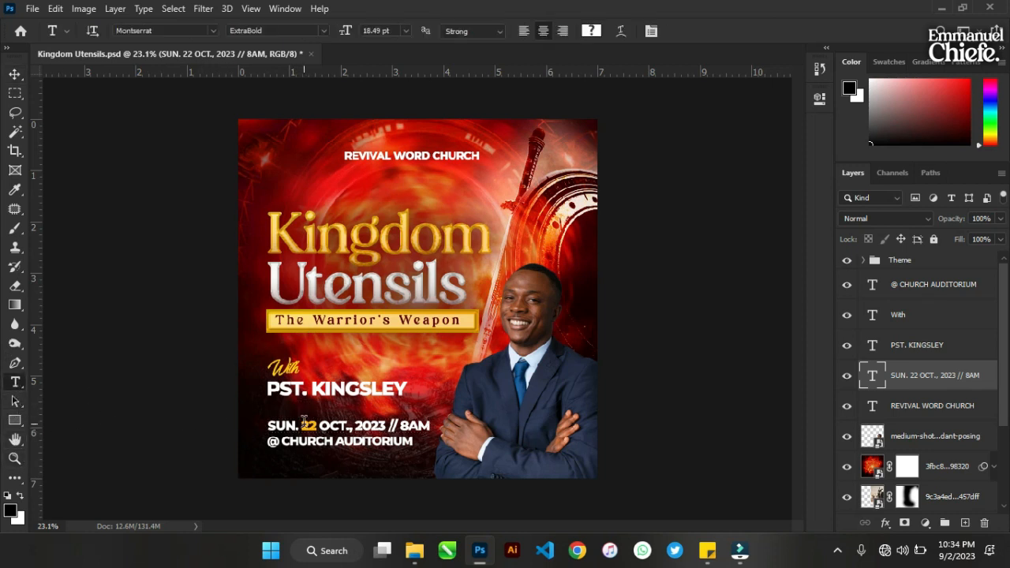
{"action": "double_click", "coordinate": [307, 426]}
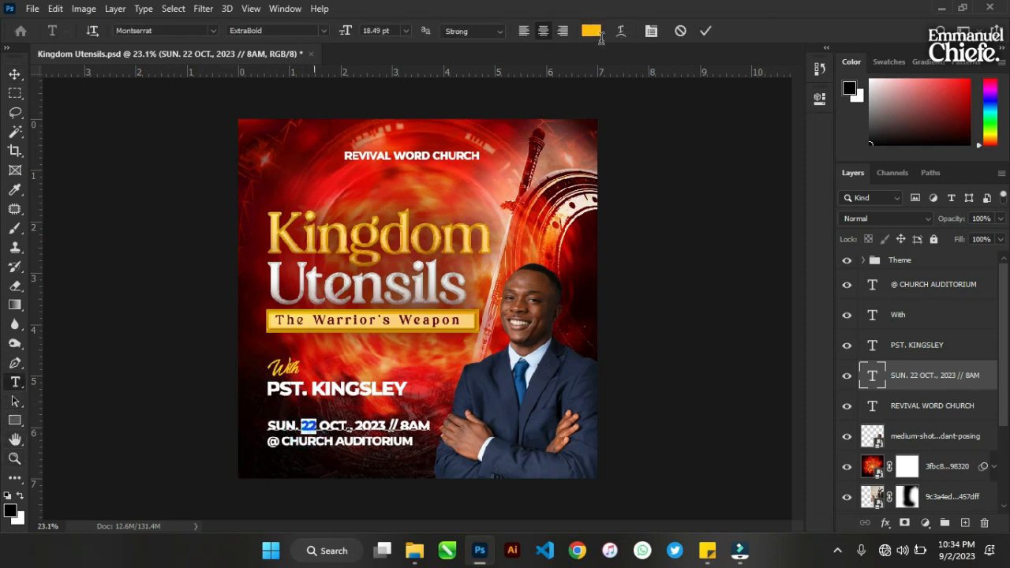
{"action": "left_click", "coordinate": [591, 30]}
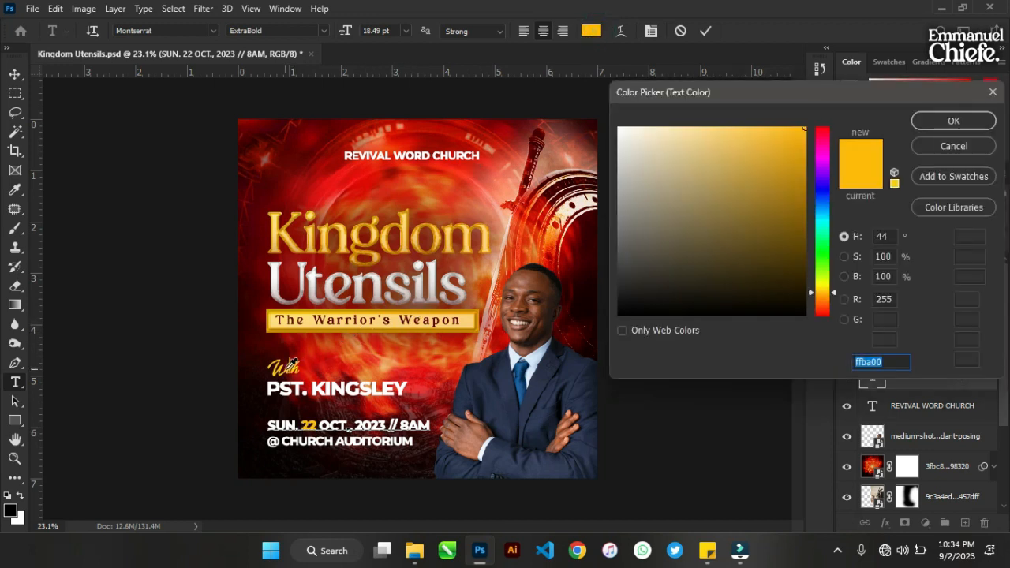
{"action": "left_click", "coordinate": [278, 368]}
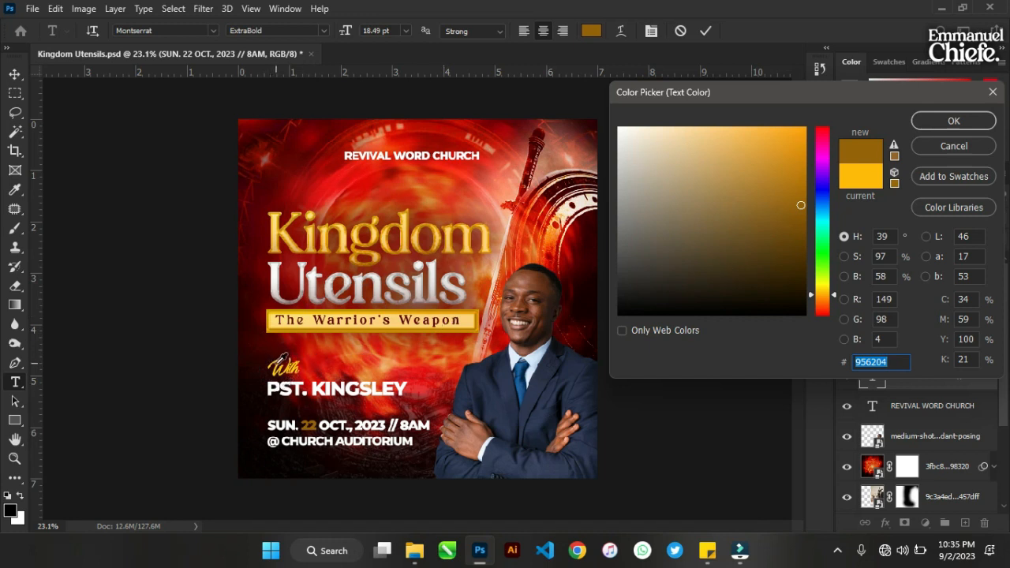
{"action": "left_click", "coordinate": [276, 368]}
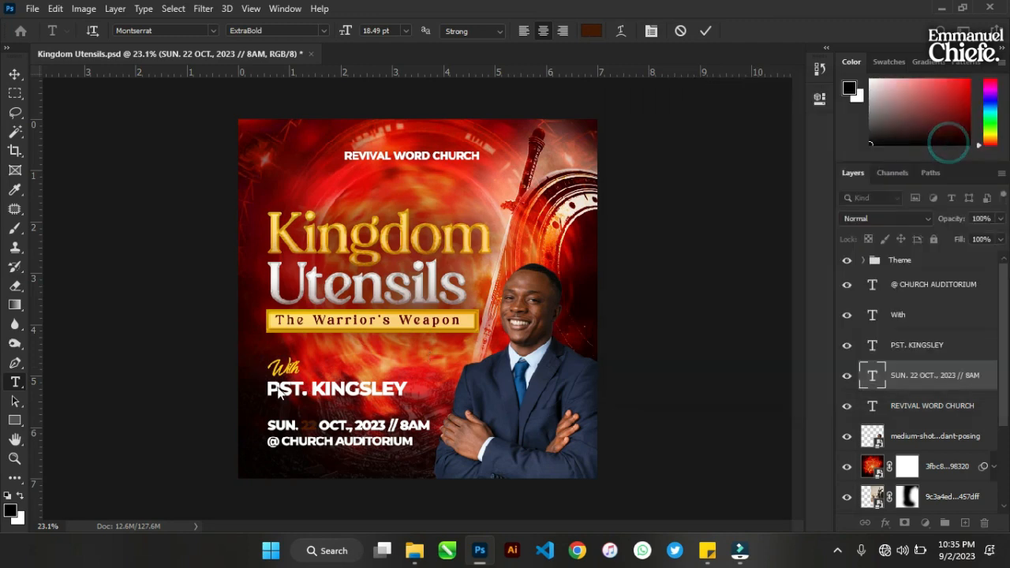
- Match the "22" in the date line to the yellow of the "With" text, ffcc00, and commit the text edit
{"action": "scroll", "coordinate": [281, 387], "scroll_direction": "up", "scroll_amount": 4}
{"action": "scroll", "coordinate": [290, 396], "scroll_direction": "up", "scroll_amount": 4}
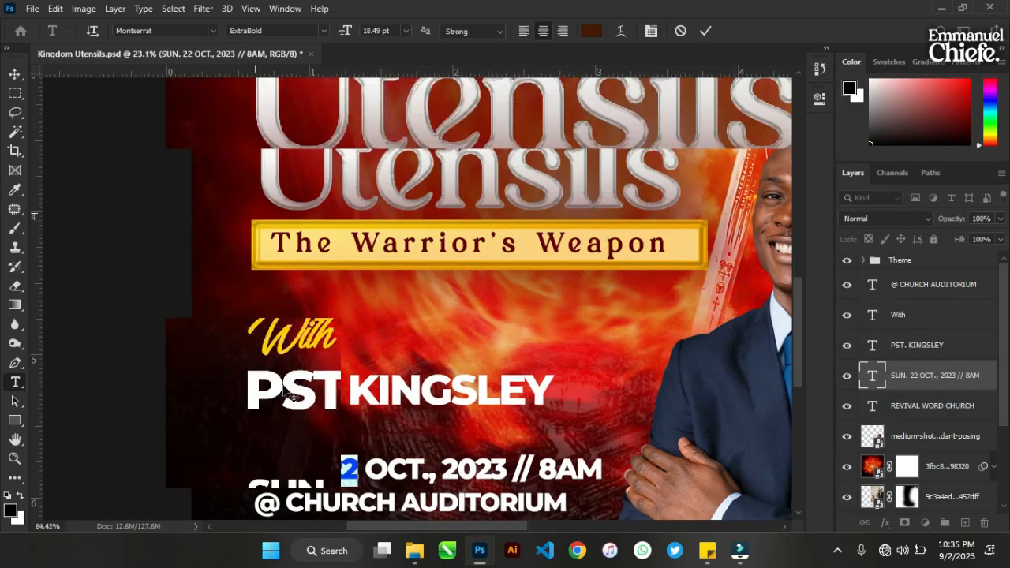
{"action": "scroll", "coordinate": [294, 392], "scroll_direction": "up", "scroll_amount": 2}
{"action": "scroll", "coordinate": [304, 381], "scroll_direction": "up", "scroll_amount": 3}
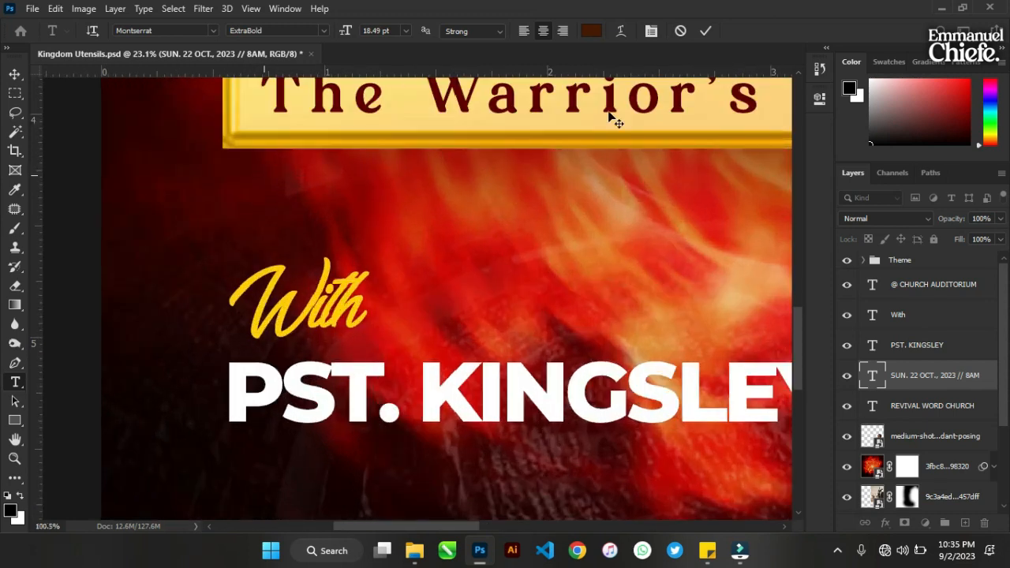
{"action": "left_click", "coordinate": [592, 30]}
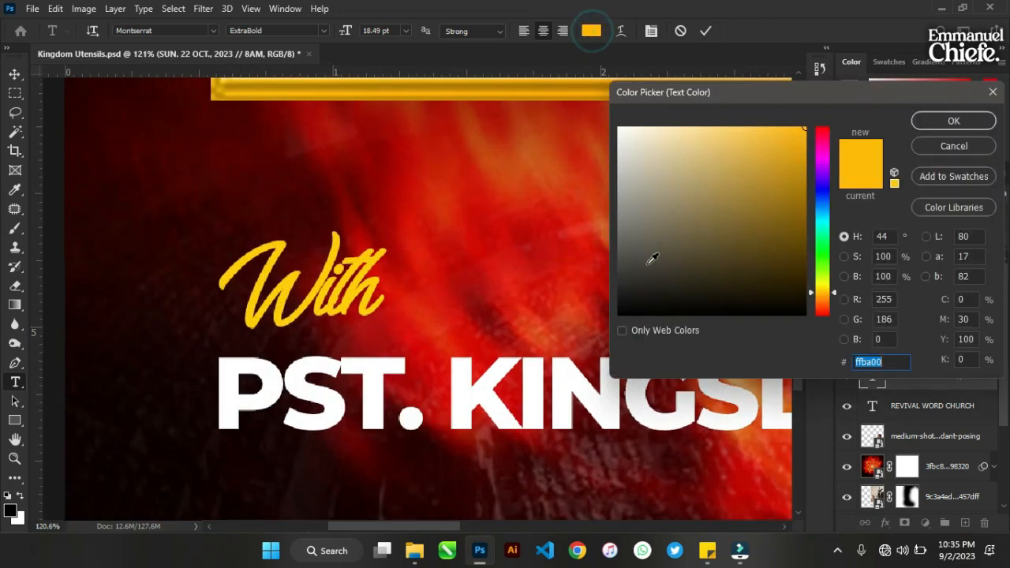
{"action": "type", "text": "ffcc00"}
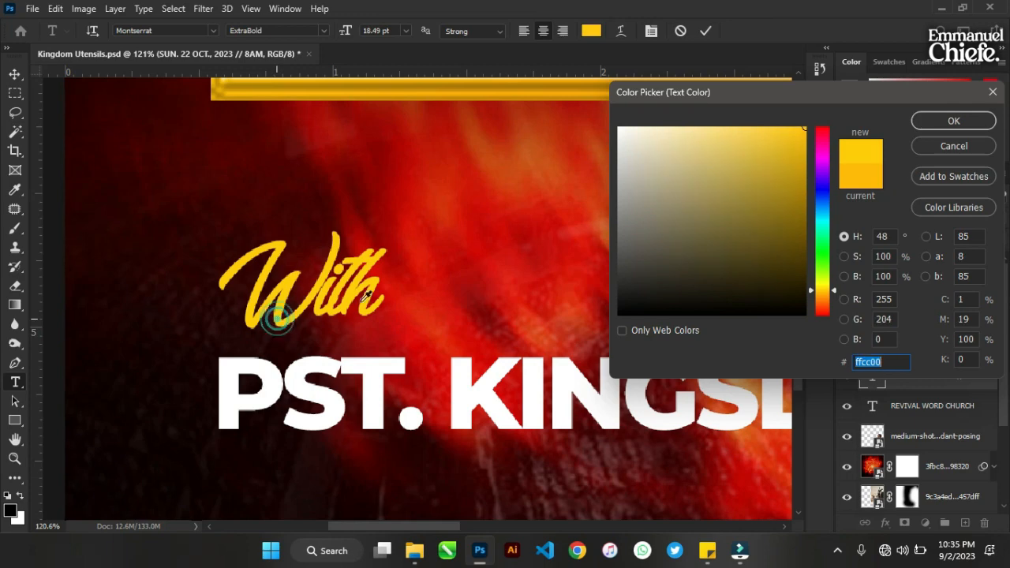
{"action": "left_click", "coordinate": [953, 121]}
{"action": "scroll", "coordinate": [434, 227], "scroll_direction": "down", "scroll_amount": 5}
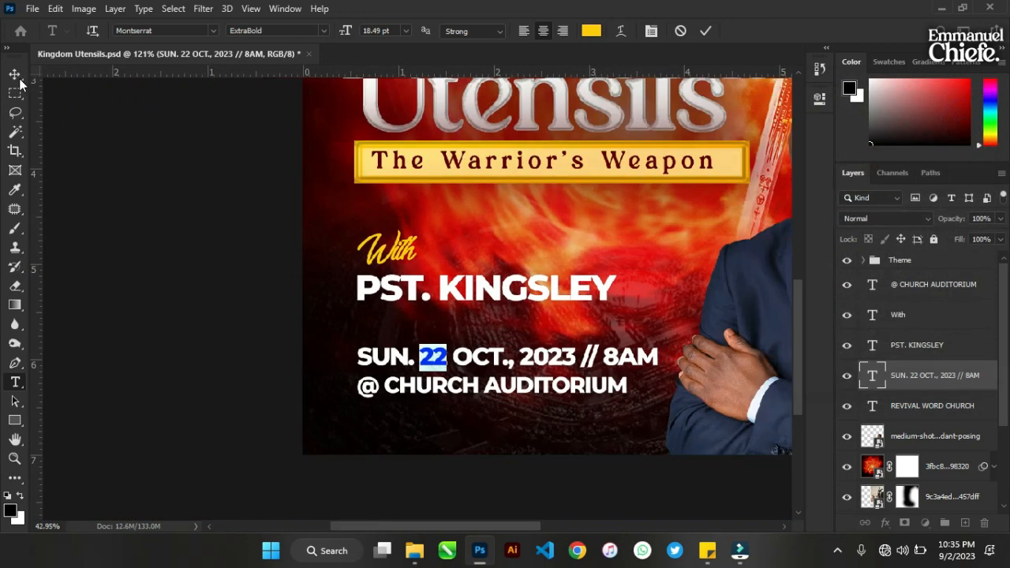
{"action": "left_click", "coordinate": [16, 75]}
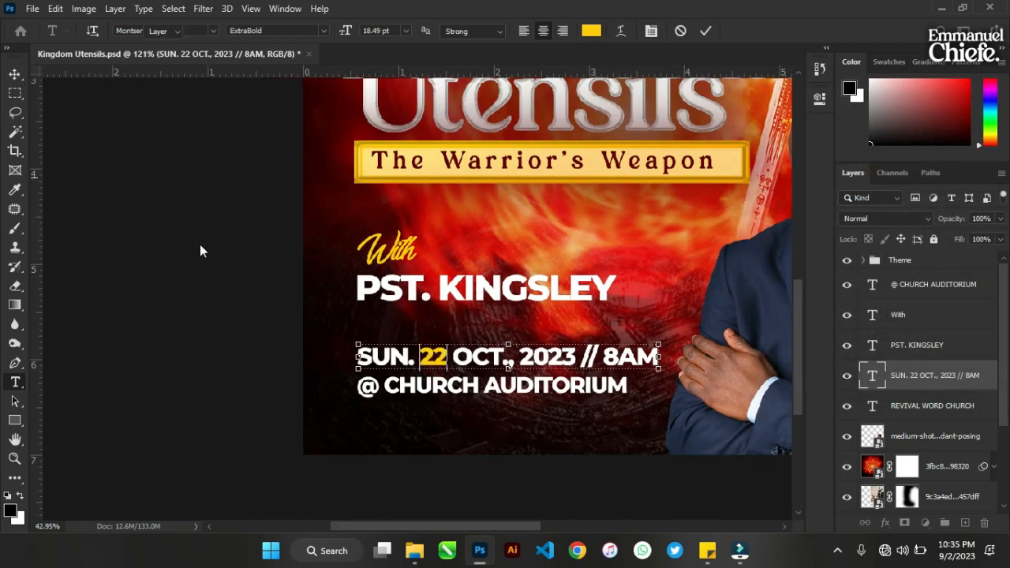
{"action": "left_click", "coordinate": [199, 245]}
{"action": "scroll", "coordinate": [156, 256], "scroll_direction": "down", "scroll_amount": 3}
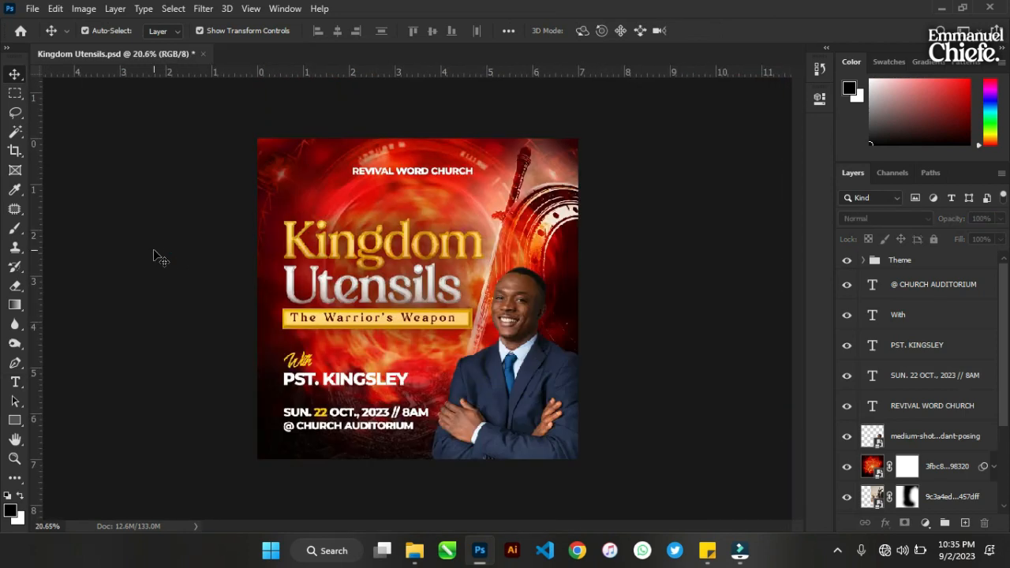
{"action": "left_click", "coordinate": [448, 177]}
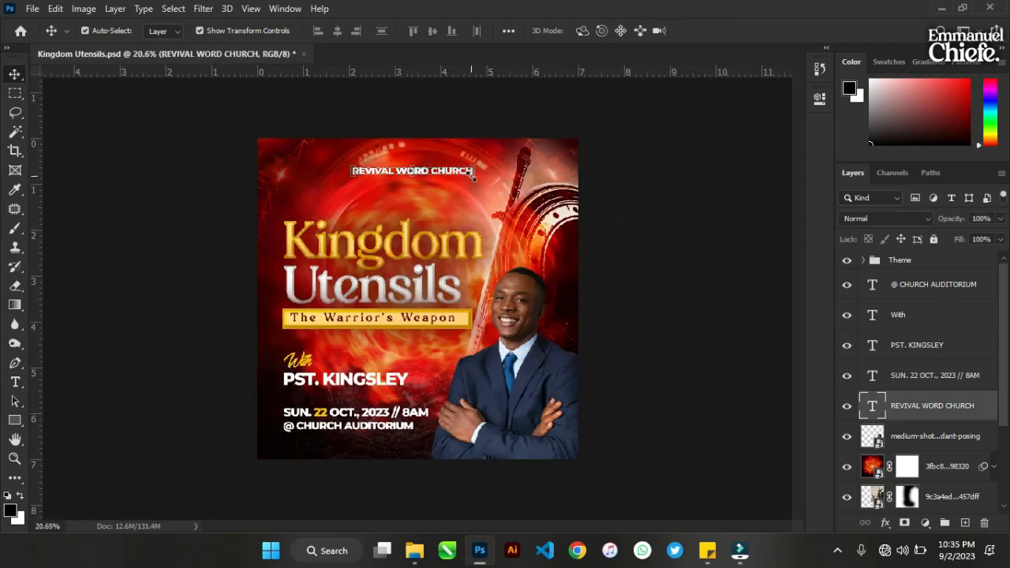
{"action": "left_click_drag", "start_coordinate": [472, 178], "coordinate": [473, 182]}
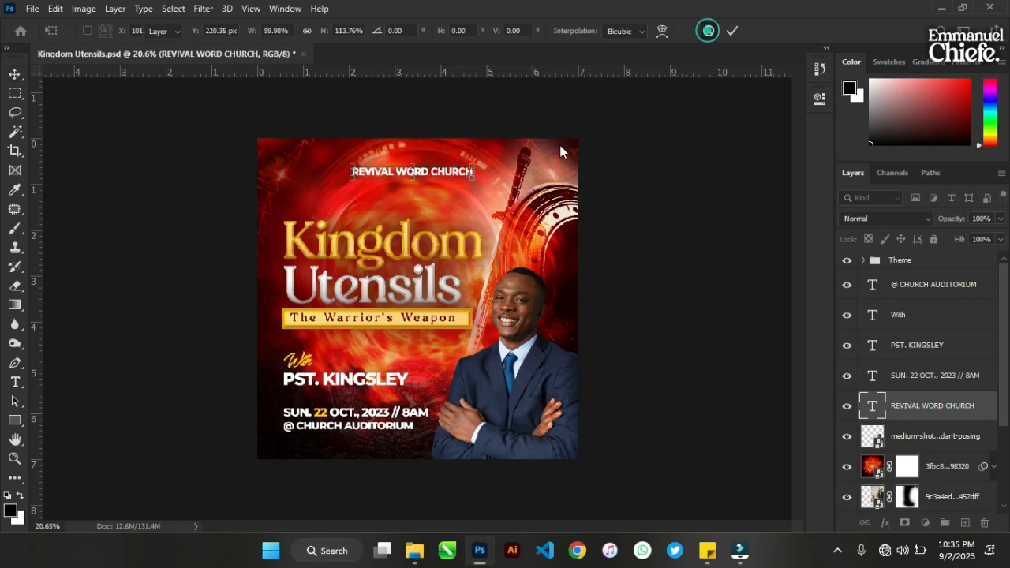
{"action": "left_click", "coordinate": [709, 31]}
- Scale the "REVIVAL WORD CHURCH" text proportionally about its centre to about 107%, and save the document
{"action": "left_click", "coordinate": [468, 168]}
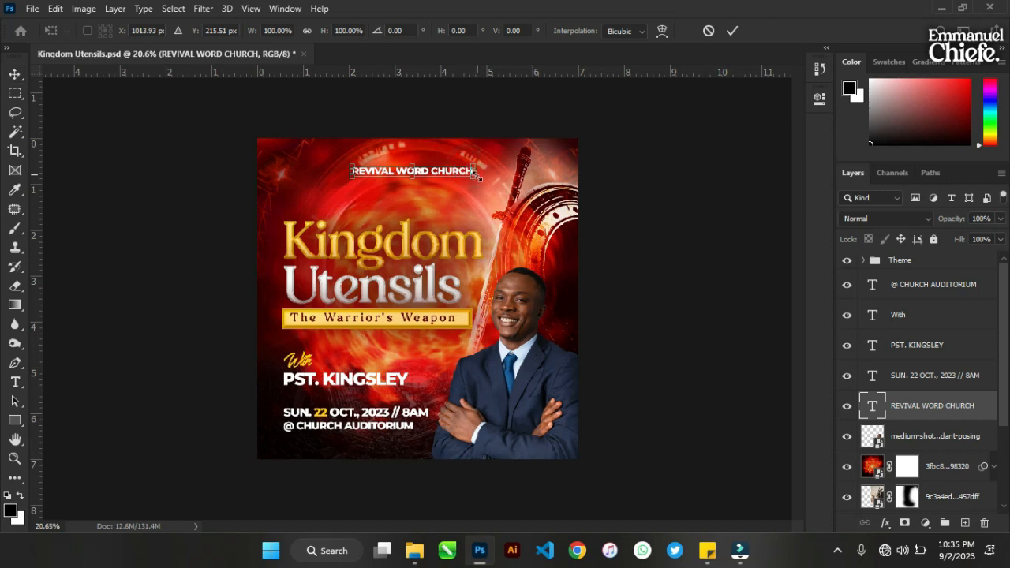
{"action": "left_click_drag", "start_coordinate": [474, 180], "coordinate": [479, 184]}
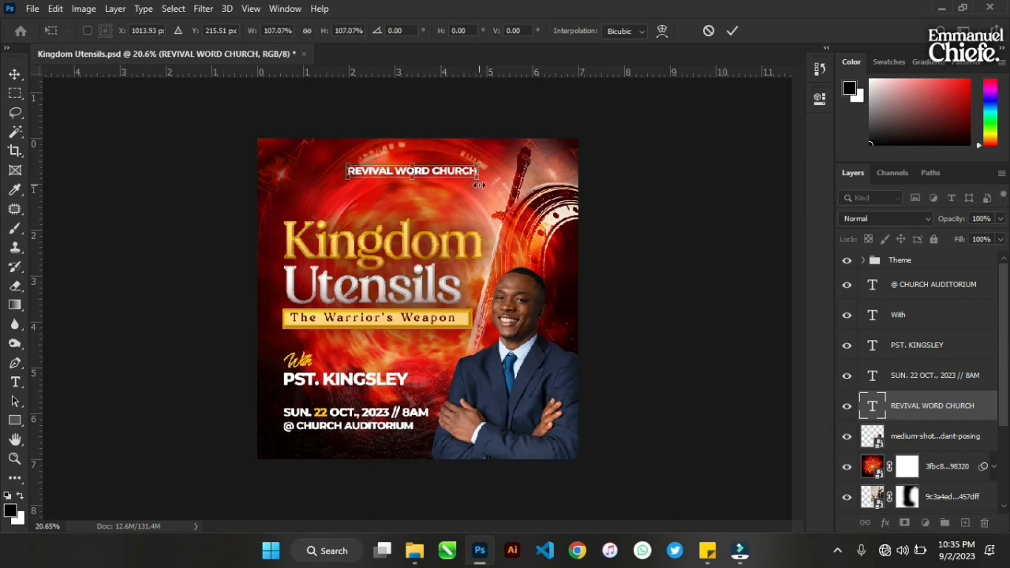
{"action": "key", "text": "Return"}
{"action": "left_click", "coordinate": [697, 211]}
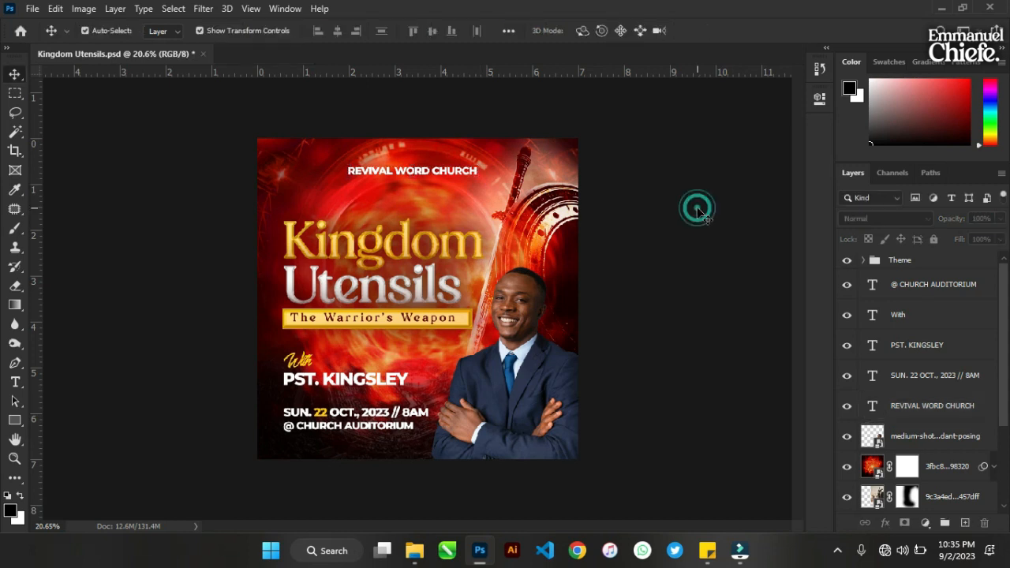
{"action": "key", "text": "ctrl+s"}
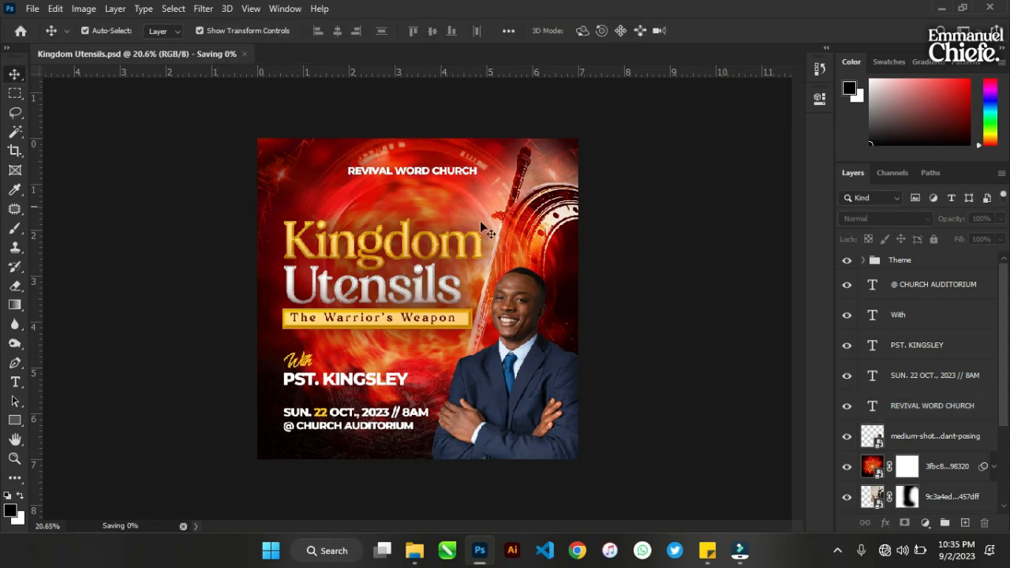
- Apply a Curves adjustment to the suited man's photo layer with a slight S-curve, raising the highlights and lowering input 86 to output 71
{"action": "scroll", "coordinate": [452, 245], "scroll_direction": "up", "scroll_amount": 1}
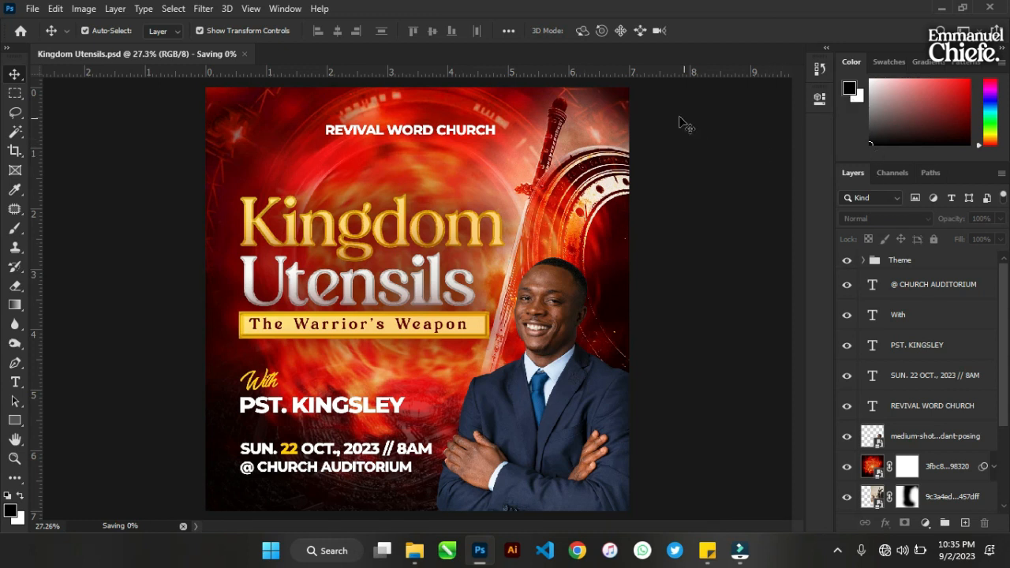
{"action": "left_click", "coordinate": [552, 367]}
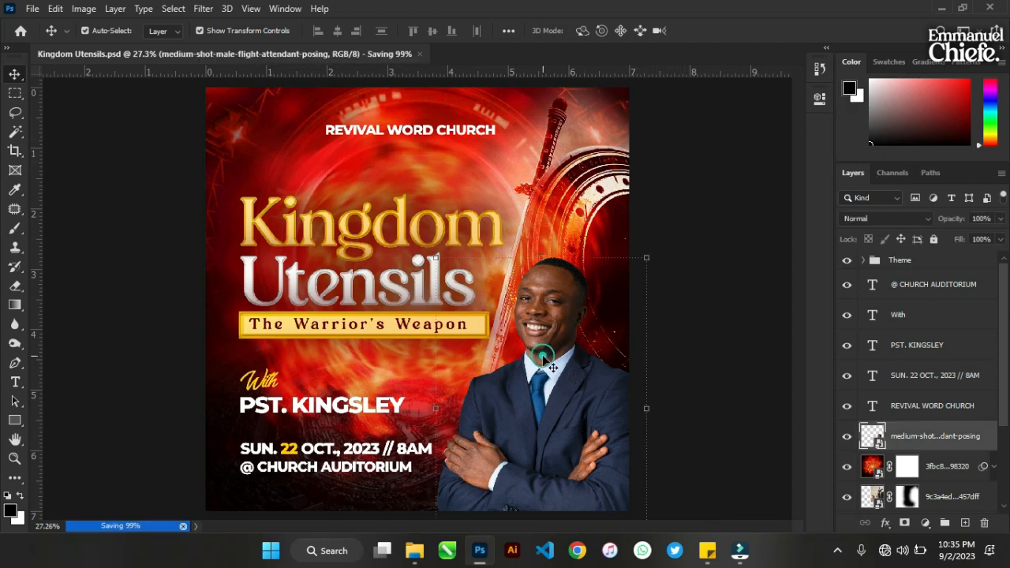
{"action": "key", "text": "ctrl"}
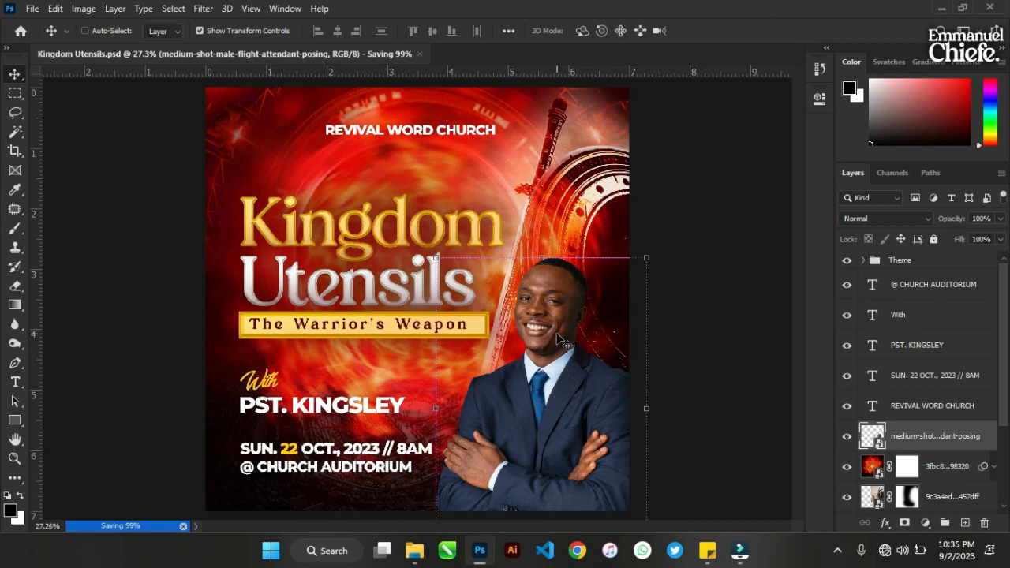
{"action": "key", "text": "ctrl+m"}
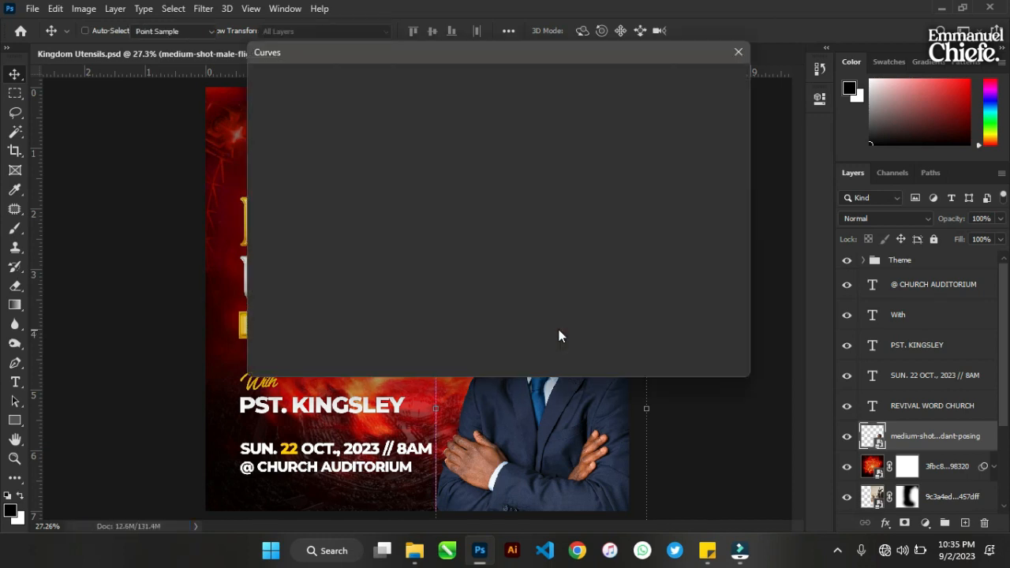
{"action": "left_click_drag", "start_coordinate": [486, 51], "coordinate": [804, 21]}
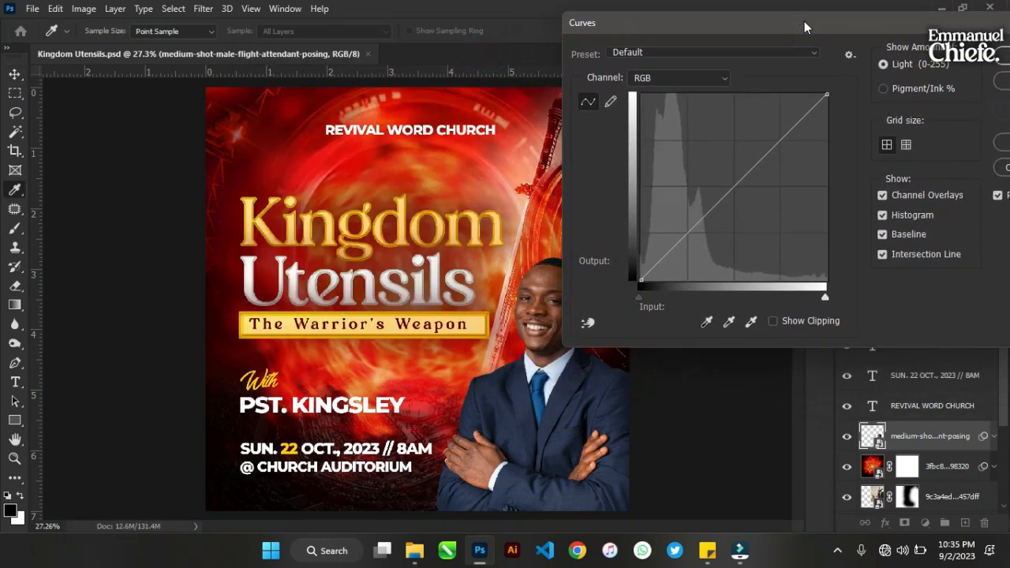
{"action": "left_click_drag", "start_coordinate": [763, 156], "coordinate": [762, 151]}
{"action": "left_click_drag", "start_coordinate": [694, 223], "coordinate": [703, 228]}
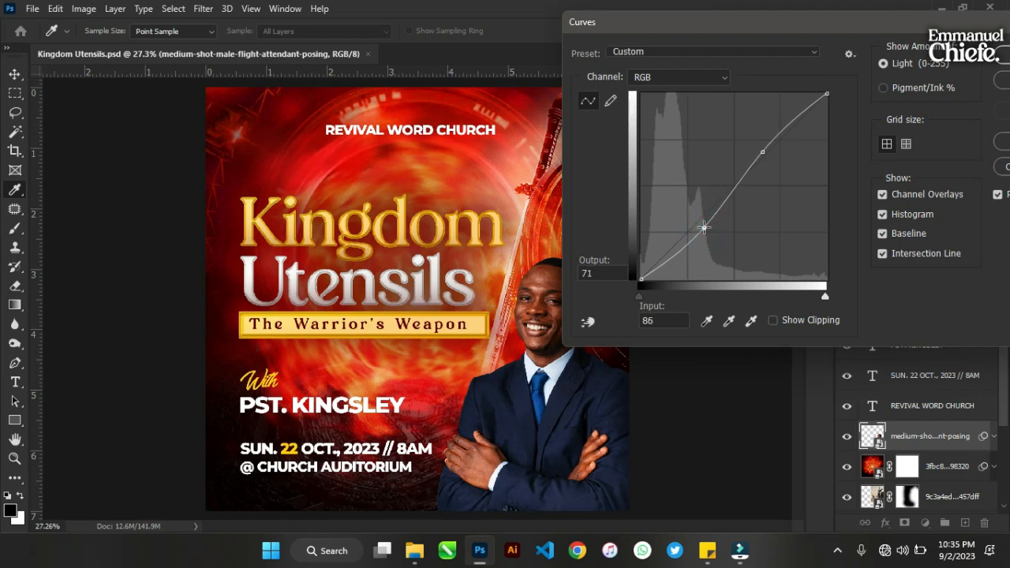
{"action": "left_click", "coordinate": [1003, 63]}
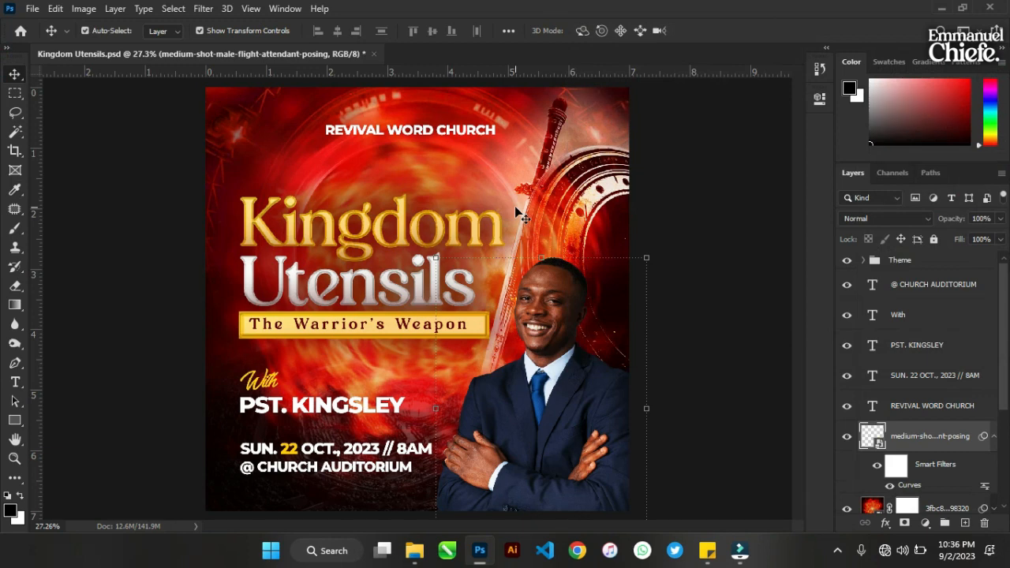
- Rasterize the suited man's photo layer and desaturate it to black and white
{"action": "left_click", "coordinate": [84, 9]}
{"action": "mouse_move", "coordinate": [100, 27]}
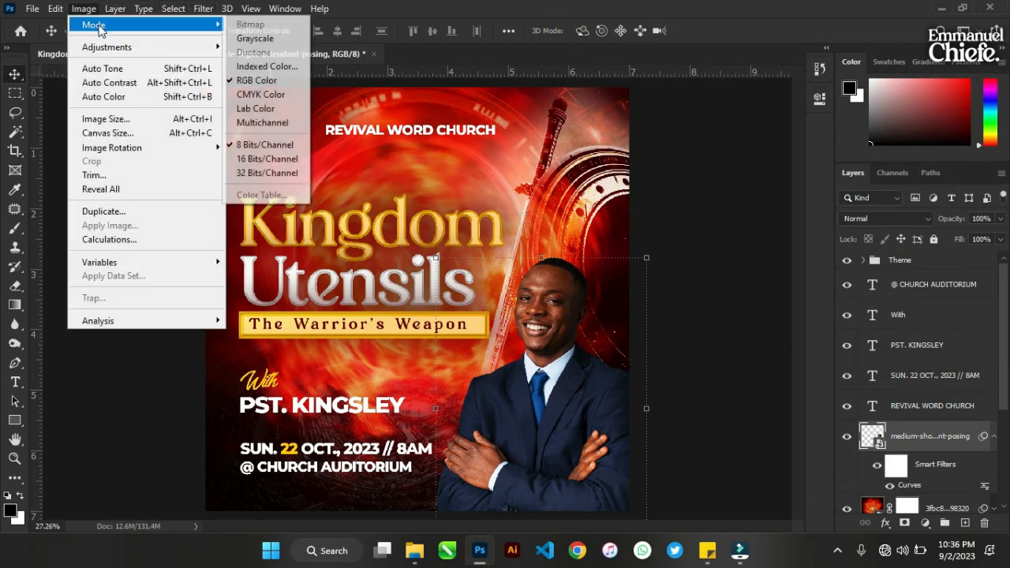
{"action": "mouse_move", "coordinate": [163, 50]}
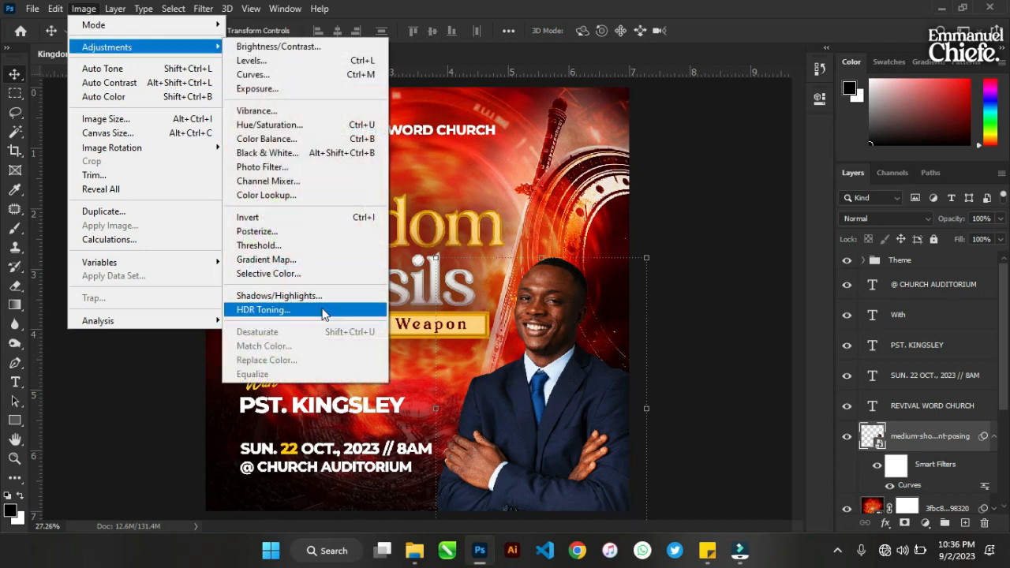
{"action": "right_click", "coordinate": [962, 438]}
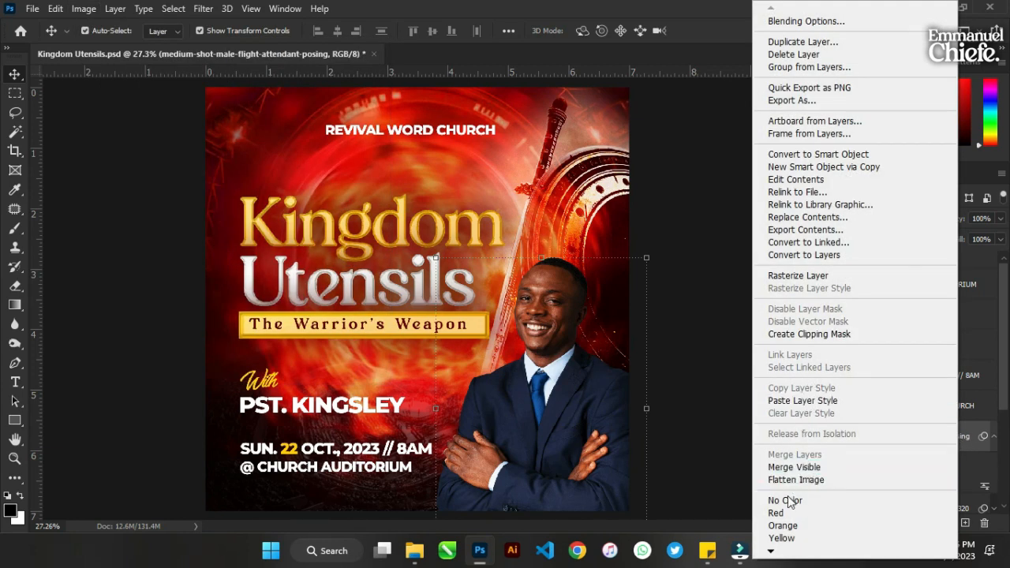
{"action": "left_click", "coordinate": [804, 276]}
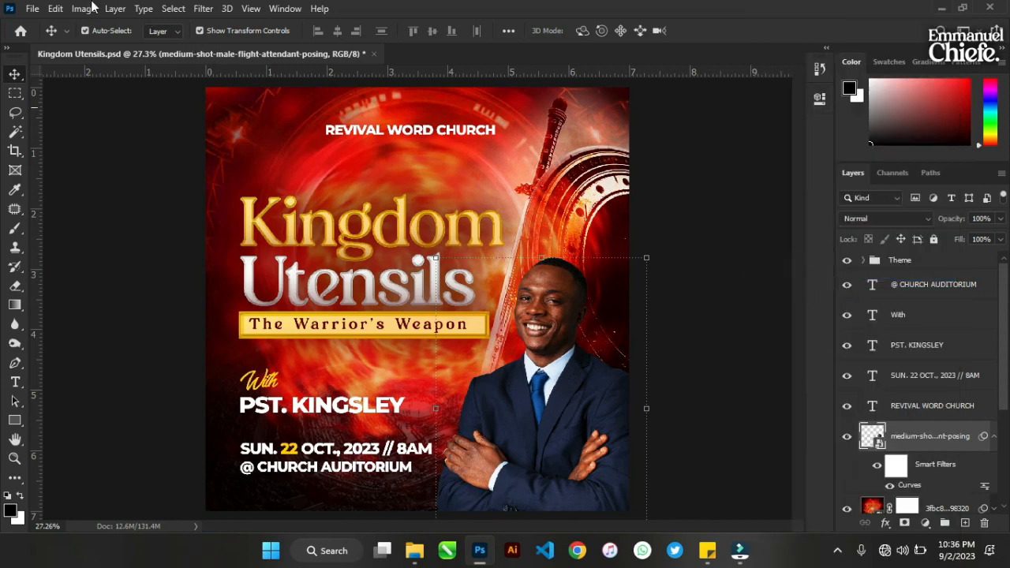
{"action": "left_click", "coordinate": [85, 9]}
{"action": "mouse_move", "coordinate": [142, 47]}
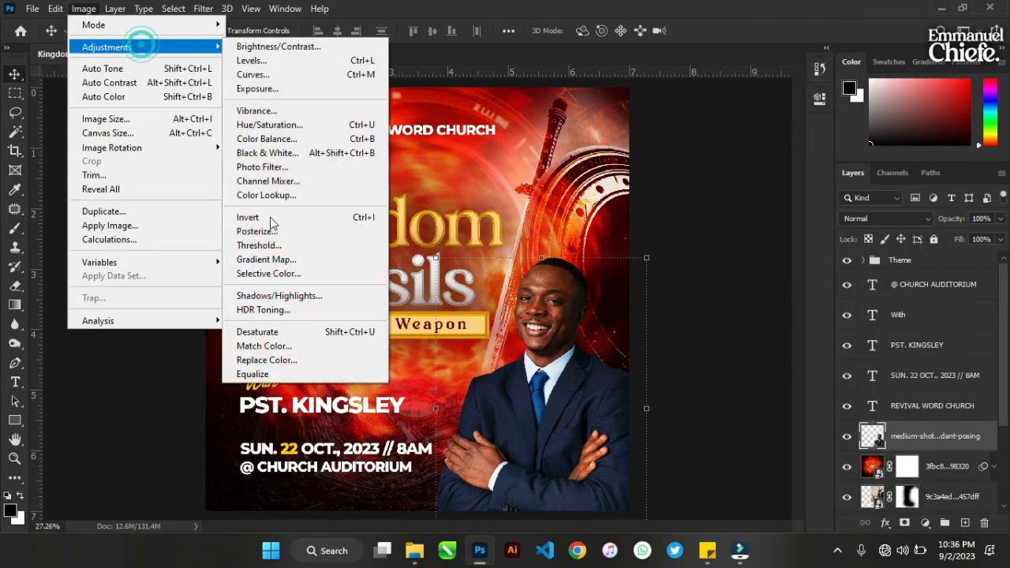
{"action": "left_click", "coordinate": [269, 332]}
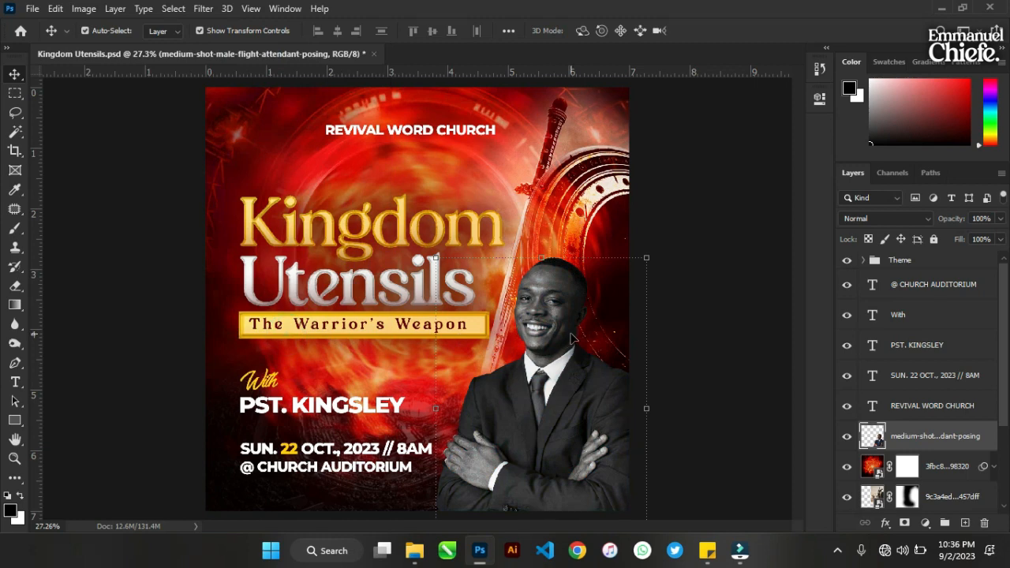
- Apply Curves to the black-and-white photo with a mild S-curve, lifting the upper midtones and setting input 93 to output 89
{"action": "key", "text": "ctrl+m"}
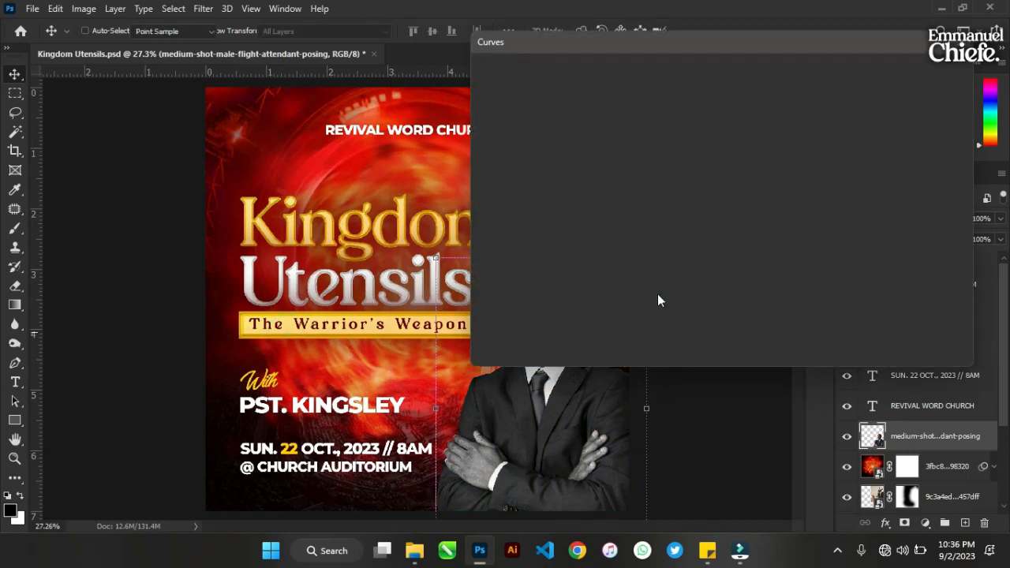
{"action": "left_click_drag", "start_coordinate": [648, 45], "coordinate": [764, 43]}
{"action": "left_click", "coordinate": [767, 191]}
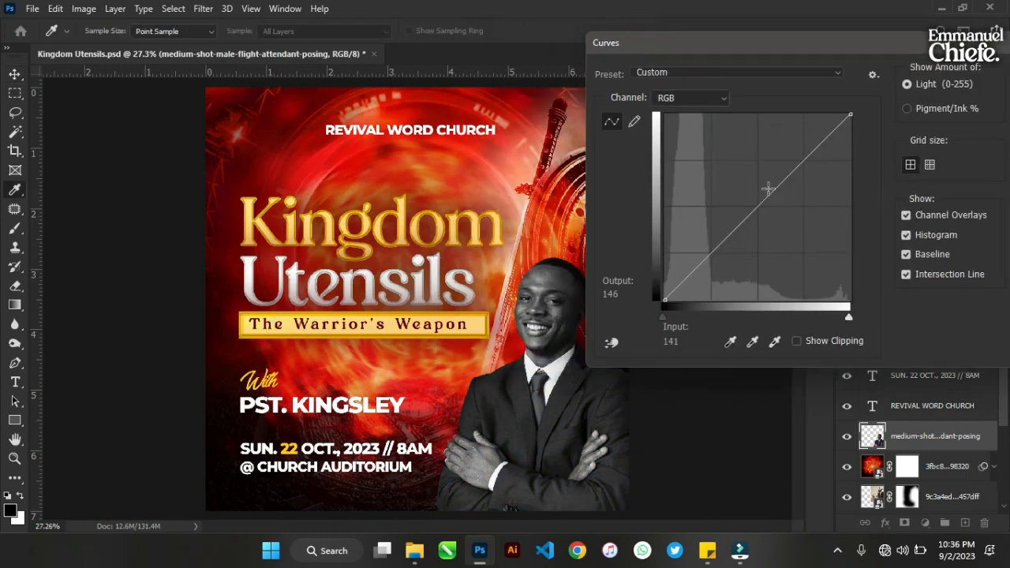
{"action": "left_click_drag", "start_coordinate": [734, 227], "coordinate": [733, 234]}
{"action": "left_click", "coordinate": [733, 234]}
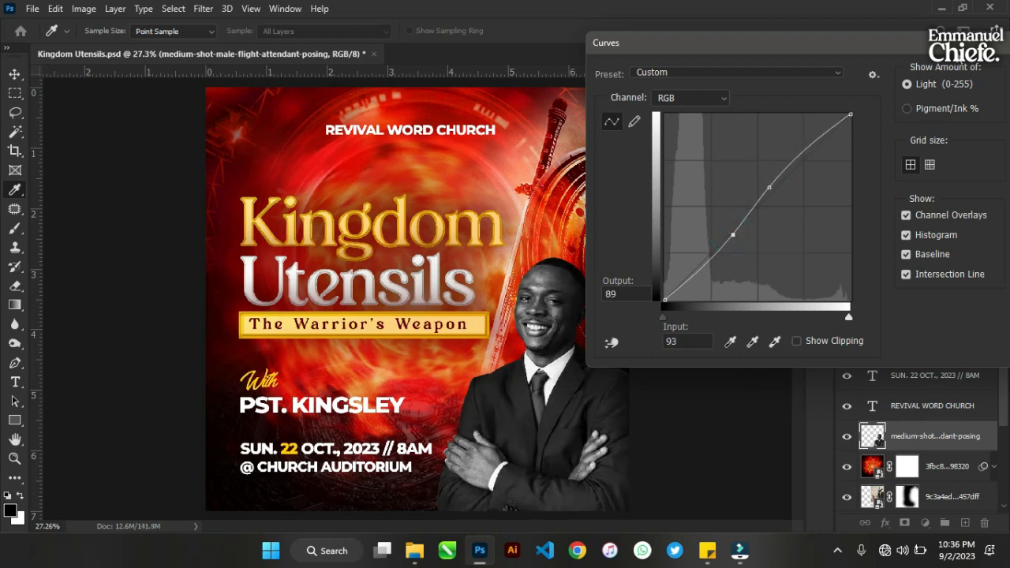
{"action": "left_click_drag", "start_coordinate": [856, 53], "coordinate": [549, 64]}
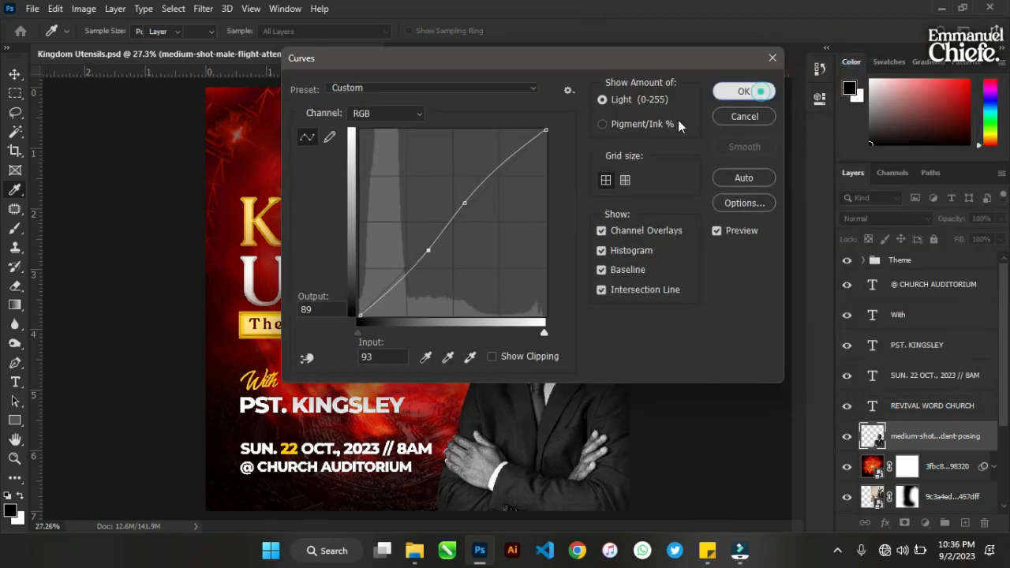
{"action": "left_click", "coordinate": [758, 91]}
- Switch to File Explorer and look through the New folder and Background folders for a texture image
{"action": "mouse_move", "coordinate": [414, 549]}
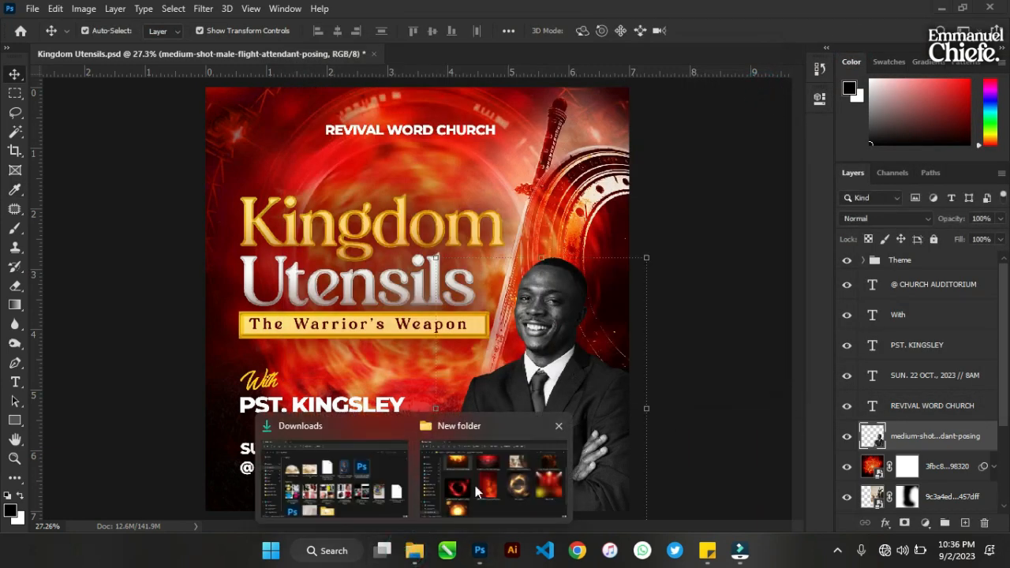
{"action": "left_click", "coordinate": [475, 485]}
{"action": "key", "text": "Home"}
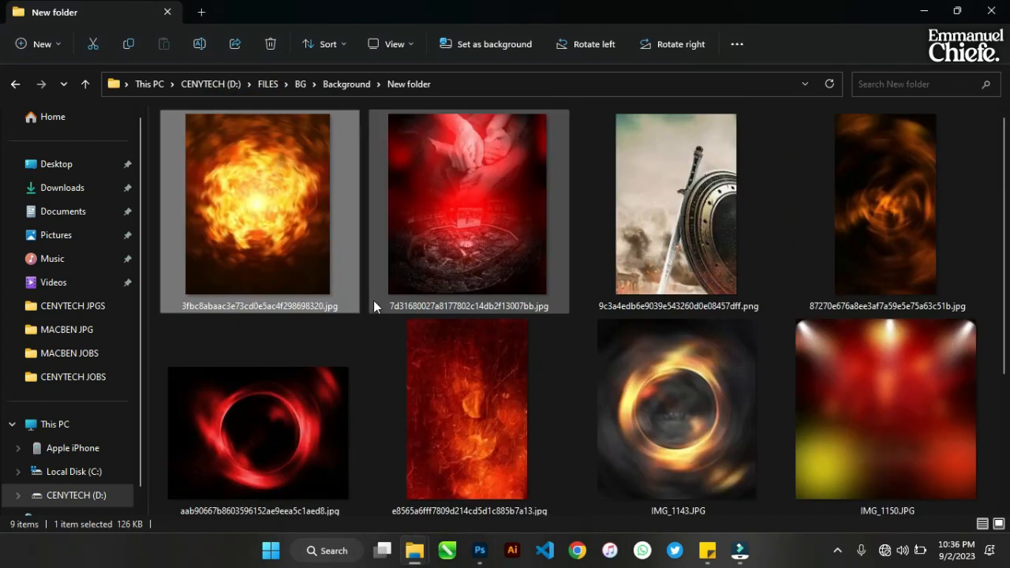
{"action": "left_click", "coordinate": [86, 83]}
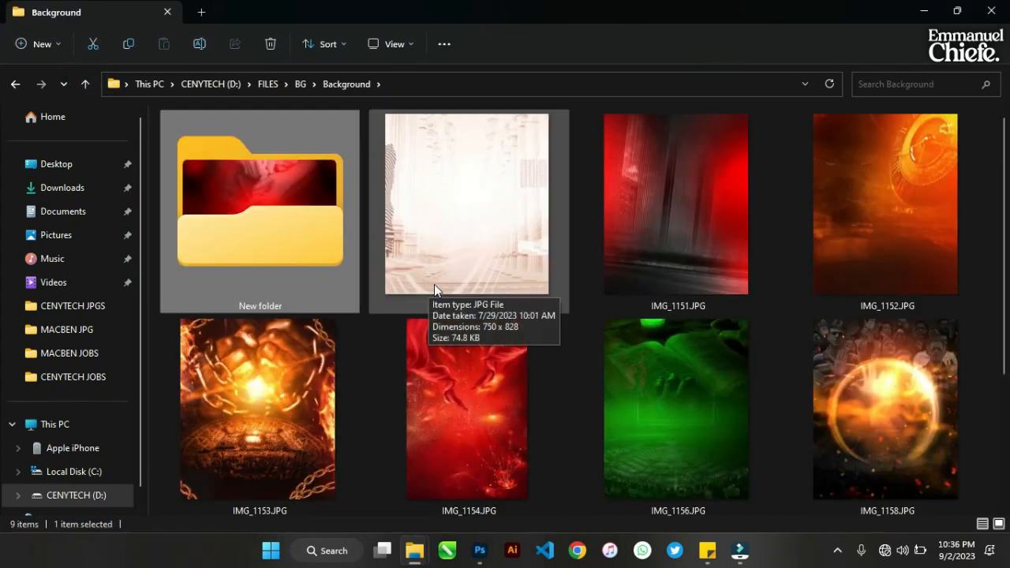
{"action": "scroll", "coordinate": [470, 284], "scroll_direction": "down", "scroll_amount": 3}
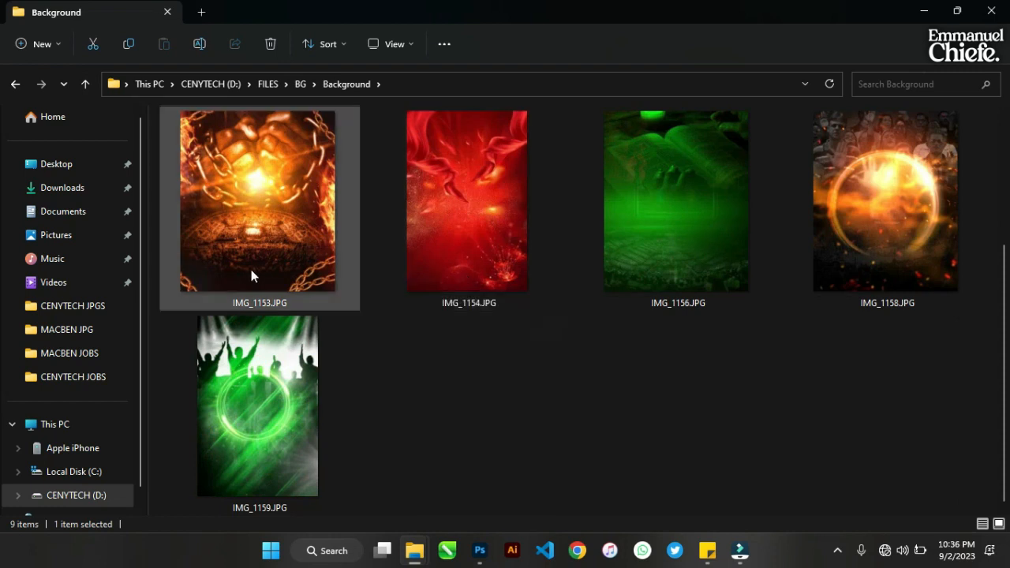
{"action": "left_click", "coordinate": [866, 235]}
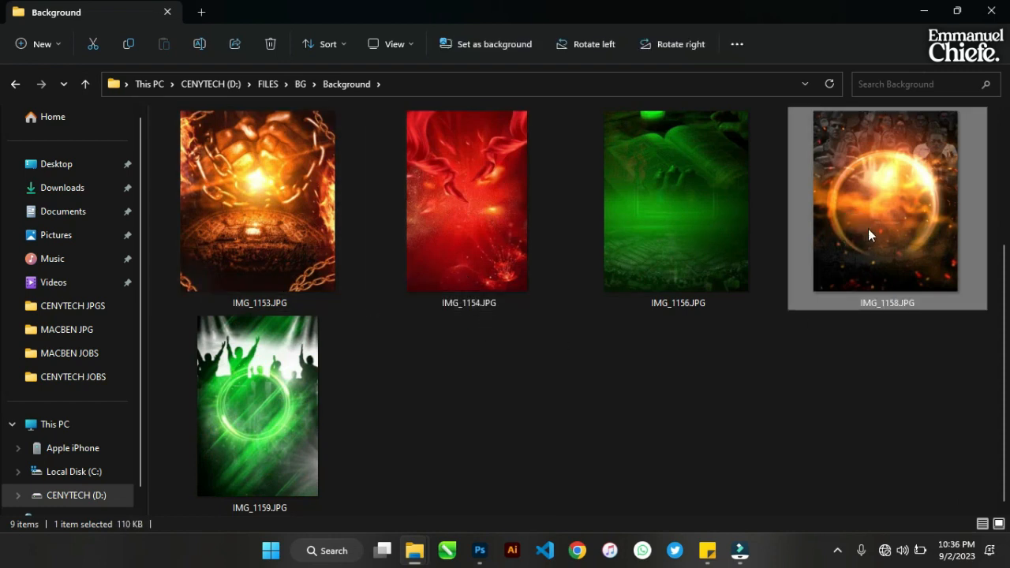
- Find the grey texture peakpx.jpg in the Downloads folder and place it in the Kingdom Utensils document in Photoshop
{"action": "left_click", "coordinate": [62, 187]}
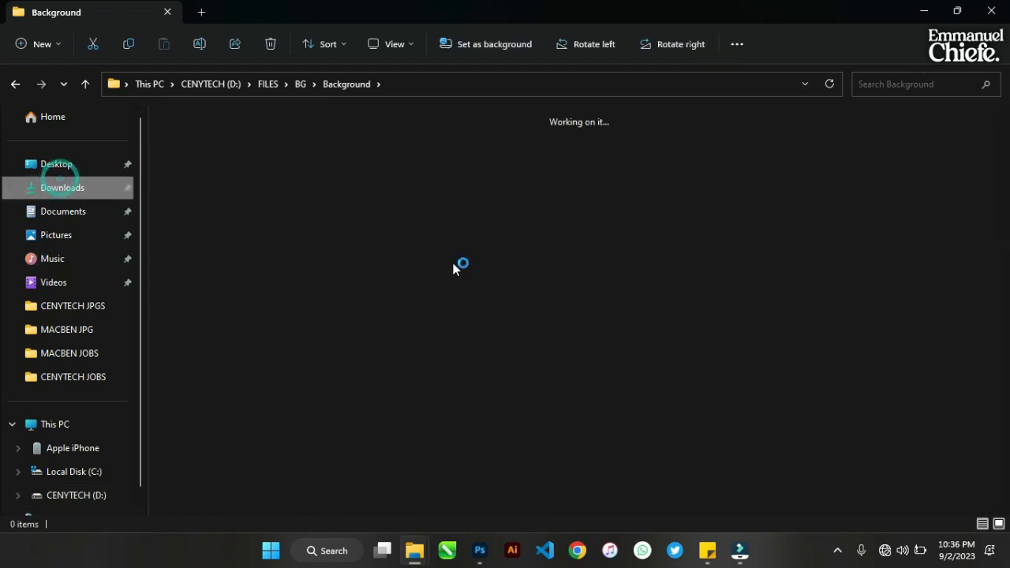
{"action": "scroll", "coordinate": [452, 268], "scroll_direction": "down", "scroll_amount": 2}
{"action": "scroll", "coordinate": [453, 268], "scroll_direction": "down", "scroll_amount": 4}
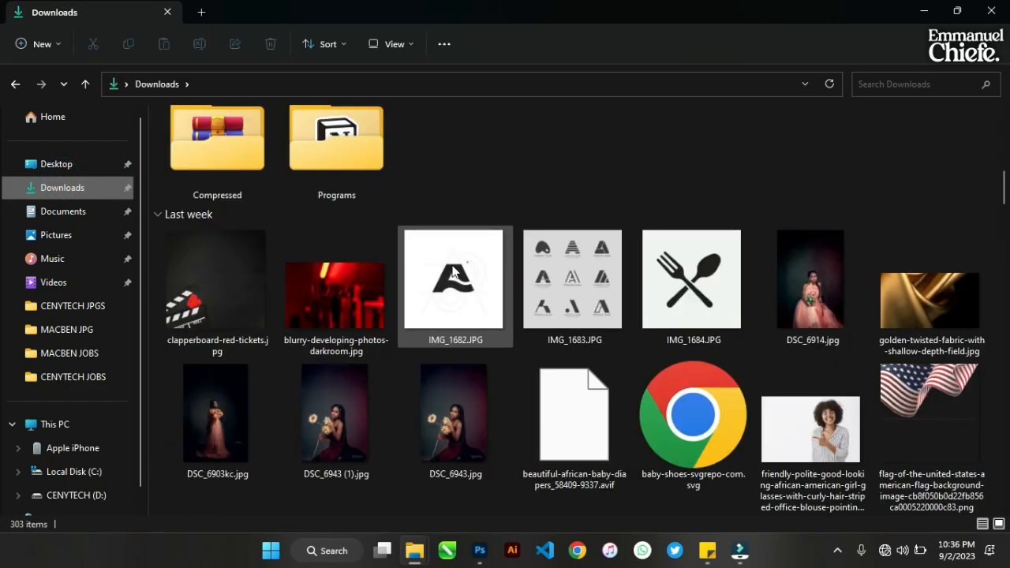
{"action": "scroll", "coordinate": [452, 268], "scroll_direction": "down", "scroll_amount": 15}
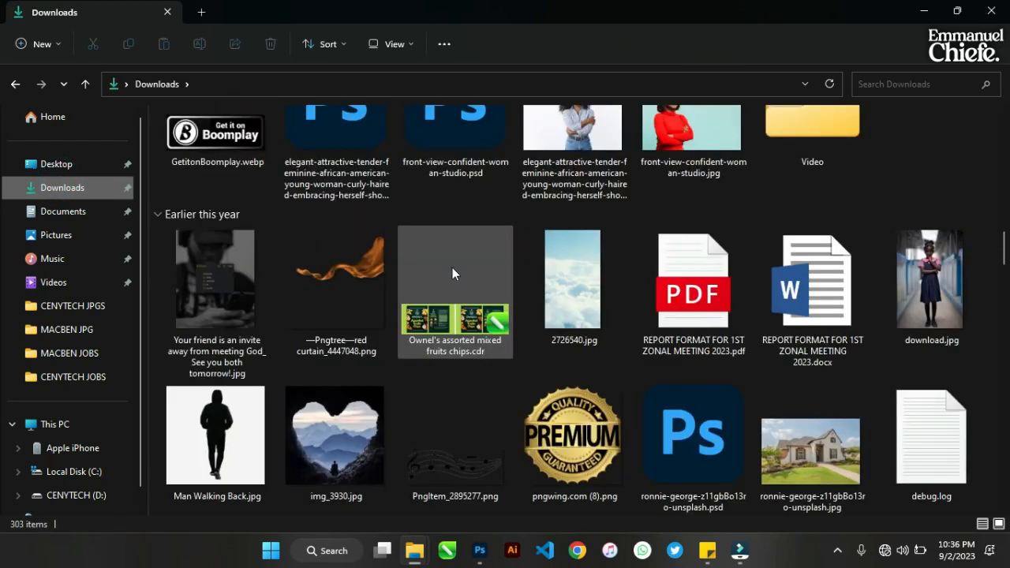
{"action": "scroll", "coordinate": [452, 272], "scroll_direction": "down", "scroll_amount": 10}
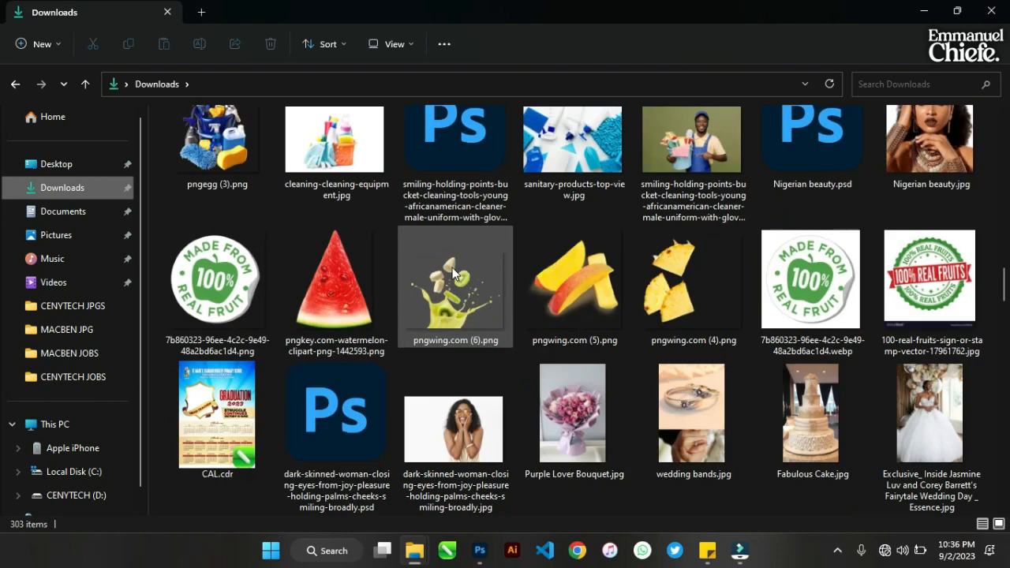
{"action": "scroll", "coordinate": [453, 272], "scroll_direction": "down", "scroll_amount": 8}
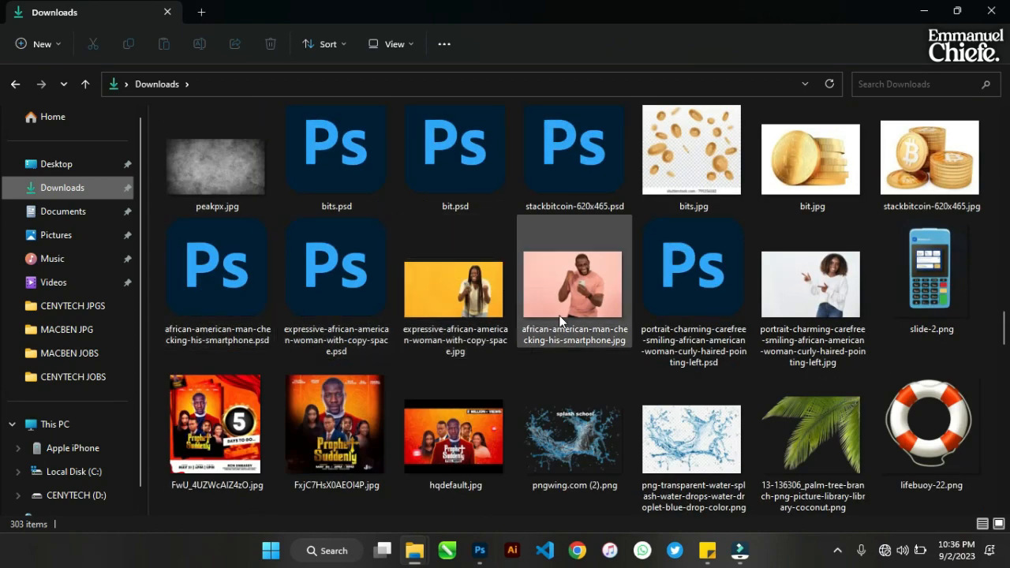
{"action": "scroll", "coordinate": [647, 315], "scroll_direction": "down", "scroll_amount": 4}
{"action": "scroll", "coordinate": [1002, 394], "scroll_direction": "down", "scroll_amount": 12}
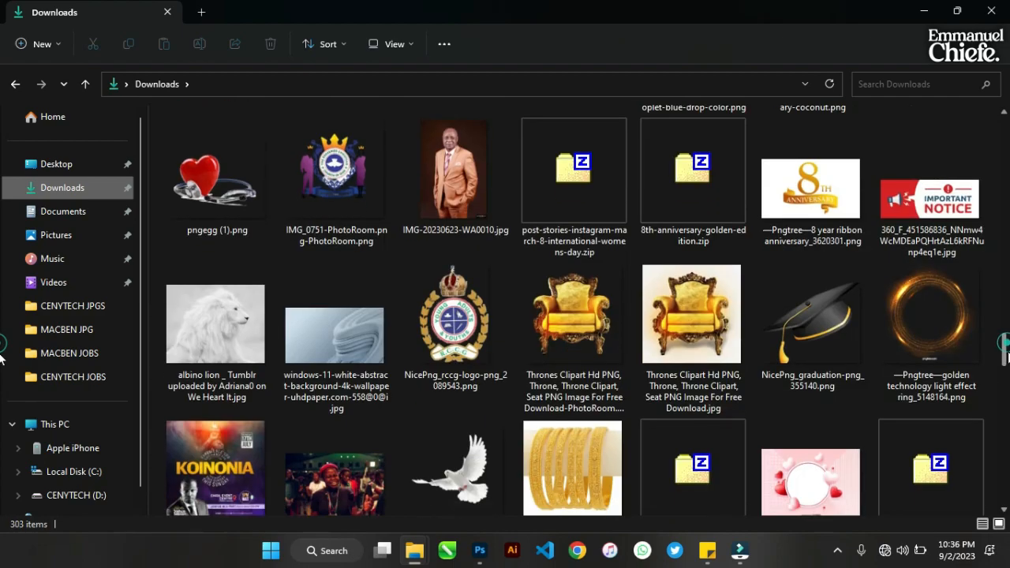
{"action": "left_click_drag", "start_coordinate": [1007, 418], "coordinate": [1007, 312]}
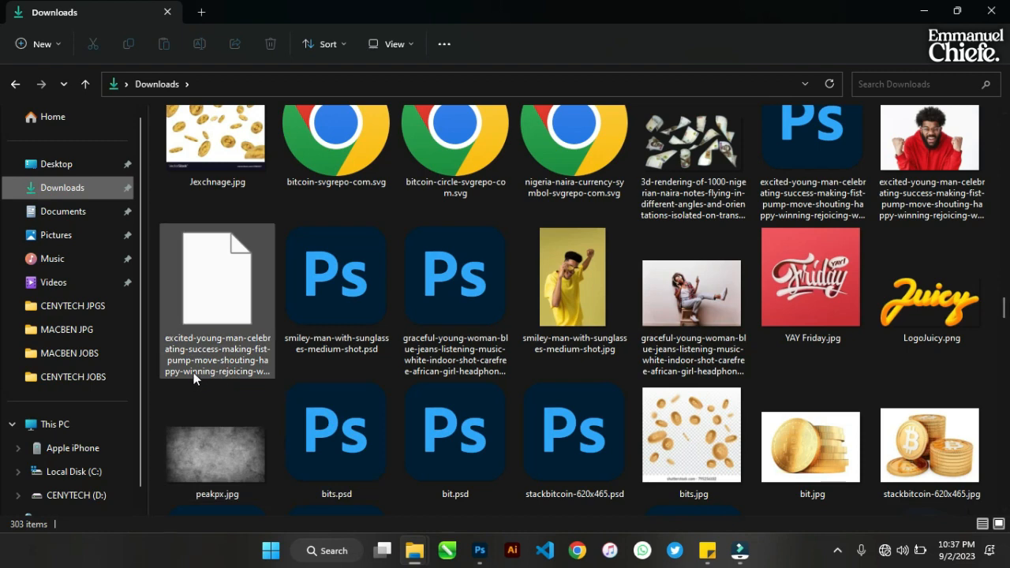
{"action": "left_click", "coordinate": [222, 493]}
{"action": "mouse_move", "coordinate": [479, 550]}
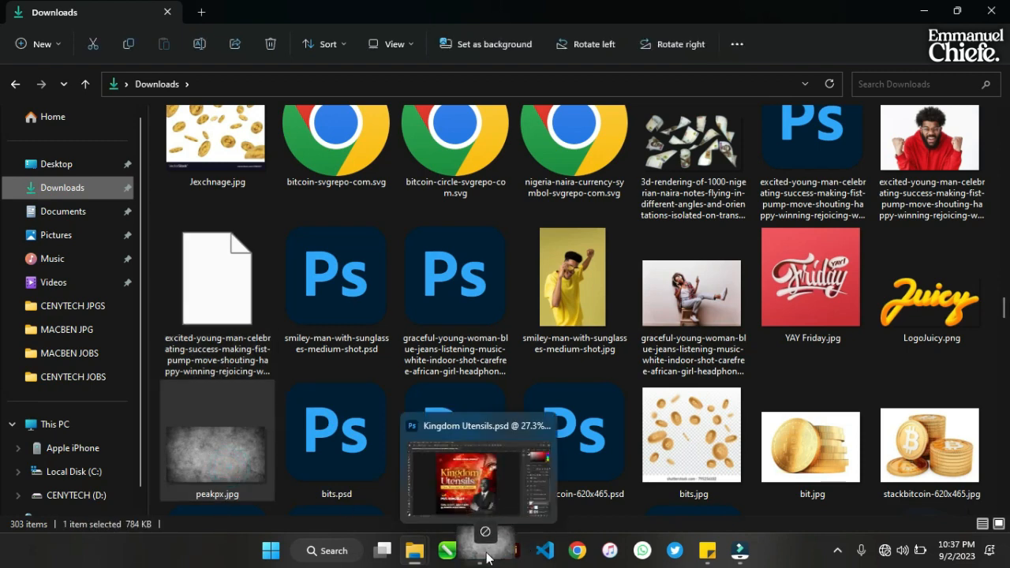
{"action": "left_click", "coordinate": [473, 482]}
{"action": "left_click_drag", "start_coordinate": [439, 236], "coordinate": [440, 238]}
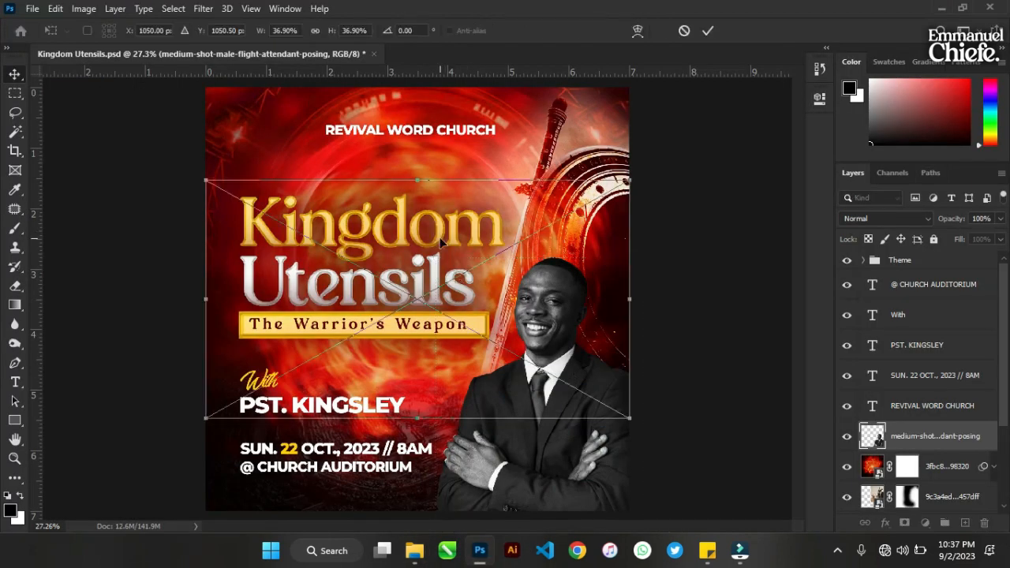
- Scale the peakpx texture to about 38.44% width and 66.84% height so it covers the whole flyer, and commit the placement
{"action": "scroll", "coordinate": [440, 241], "scroll_direction": "down", "scroll_amount": 2}
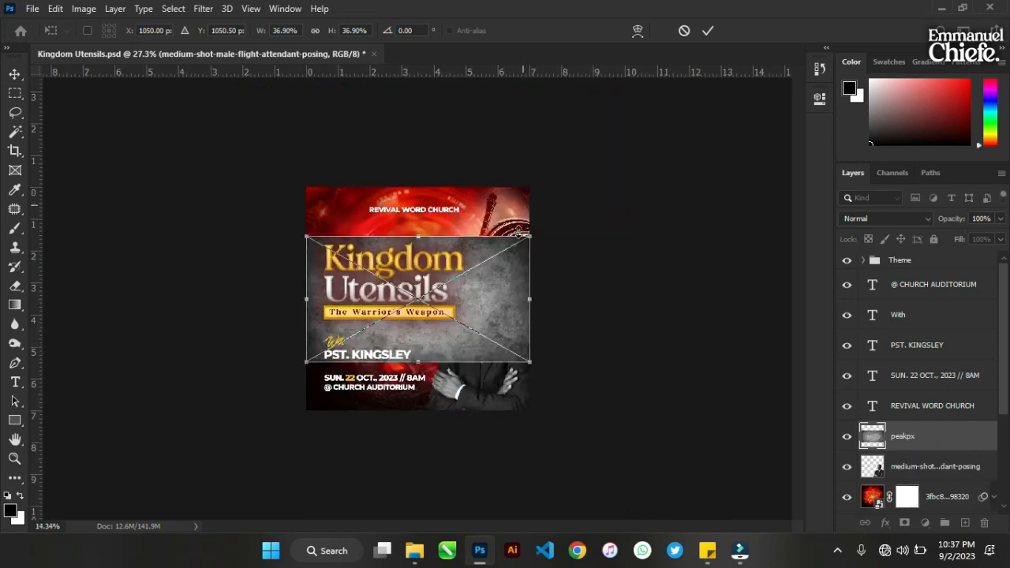
{"action": "left_click_drag", "start_coordinate": [529, 232], "coordinate": [612, 161]}
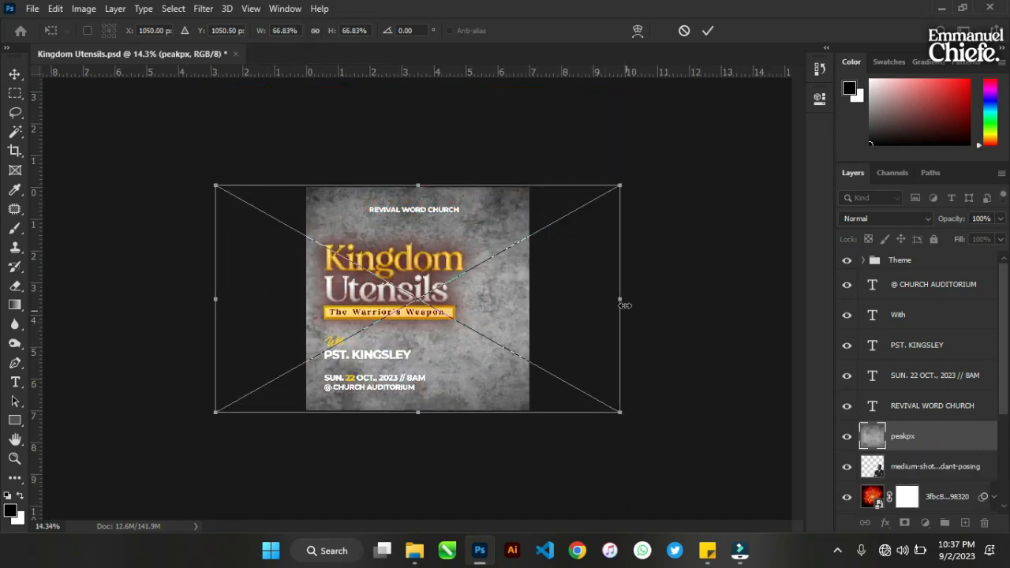
{"action": "left_click_drag", "start_coordinate": [624, 305], "coordinate": [539, 310]}
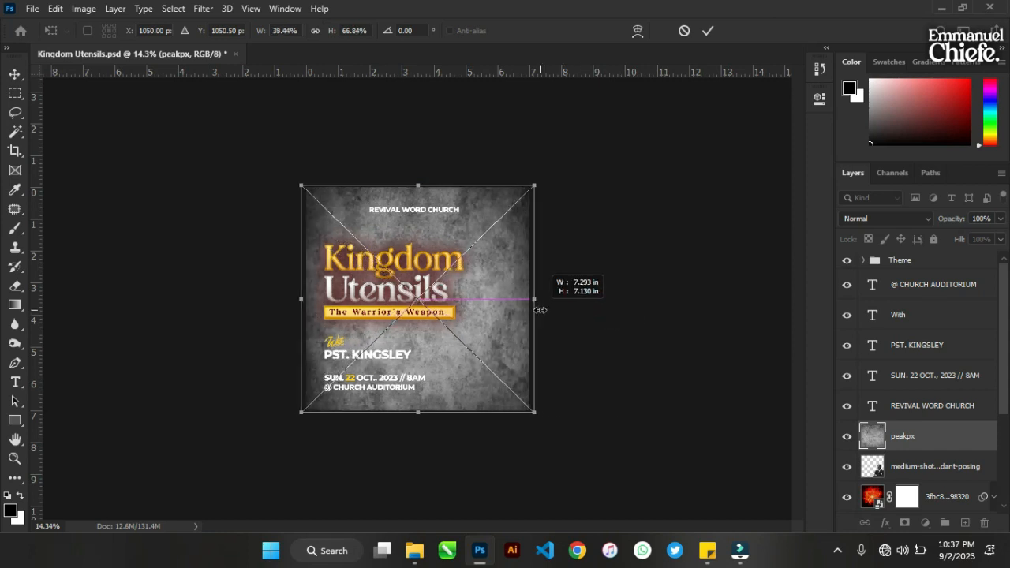
{"action": "key", "text": "Return"}
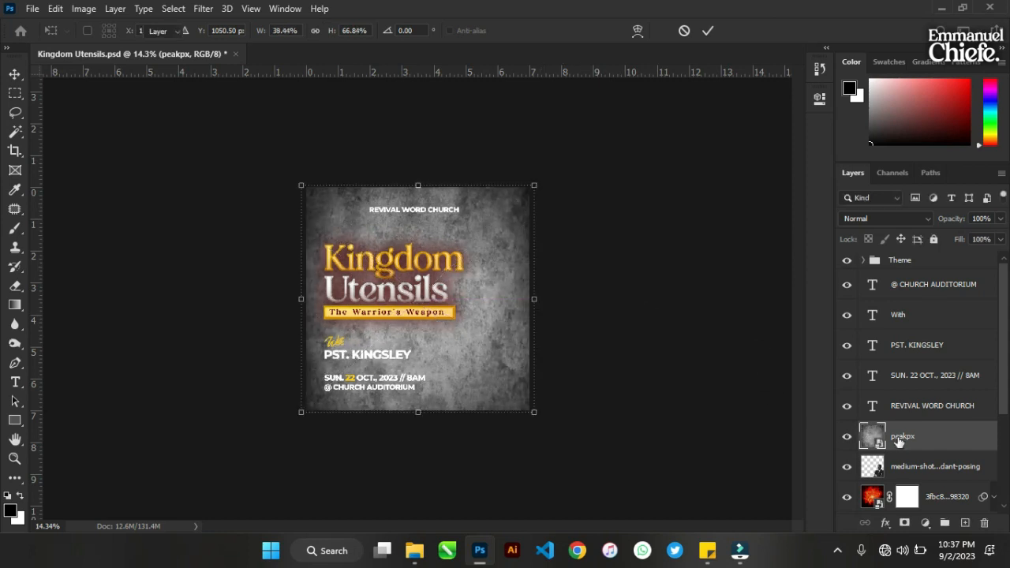
- Set the peakpx texture layer's blend mode to Soft Light, preview other modes, and check the texture on the flyer
{"action": "scroll", "coordinate": [899, 441], "scroll_direction": "down", "scroll_amount": 1}
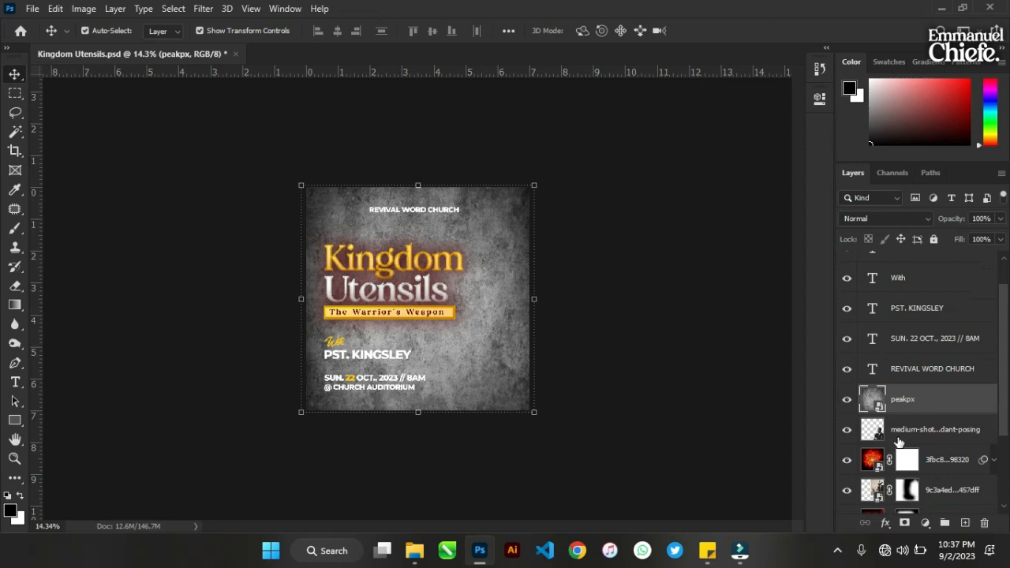
{"action": "left_click", "coordinate": [888, 218]}
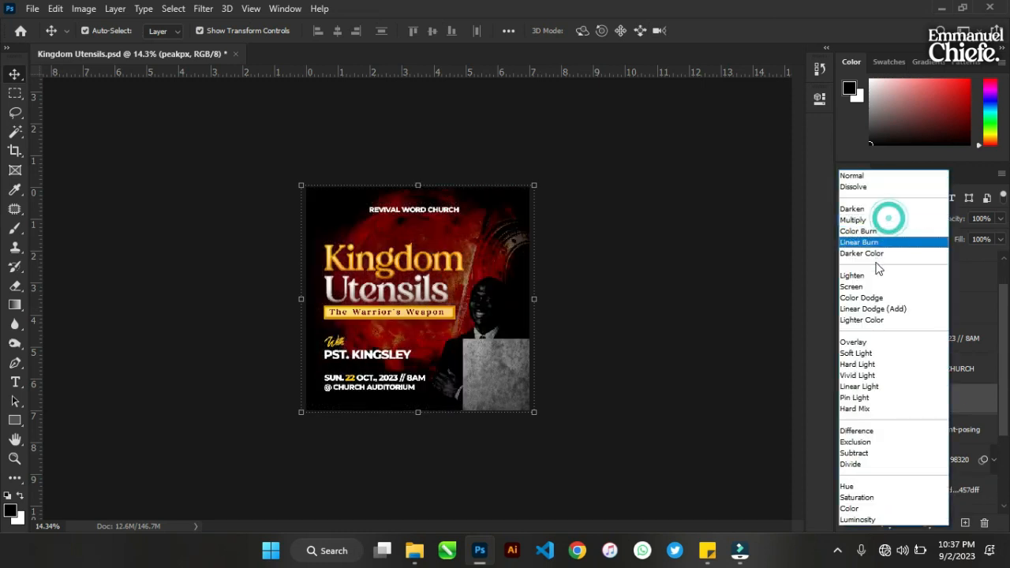
{"action": "left_click", "coordinate": [884, 355]}
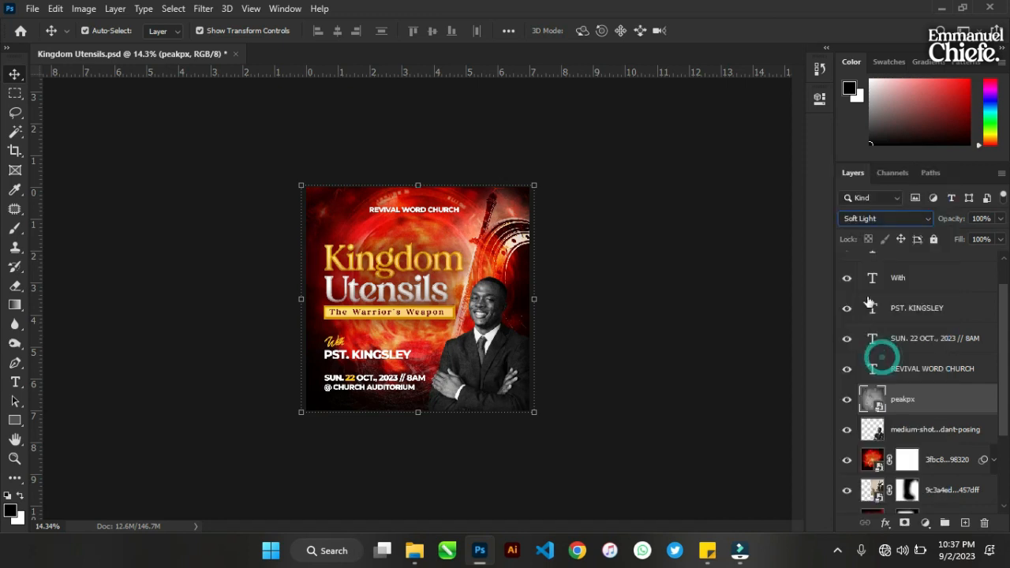
{"action": "left_click", "coordinate": [871, 219]}
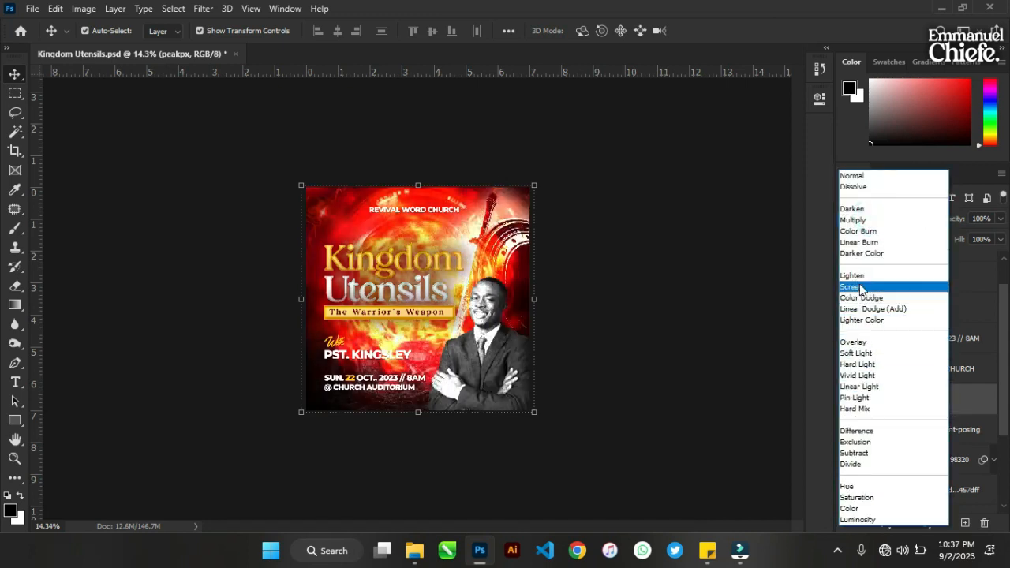
{"action": "left_click", "coordinate": [624, 311]}
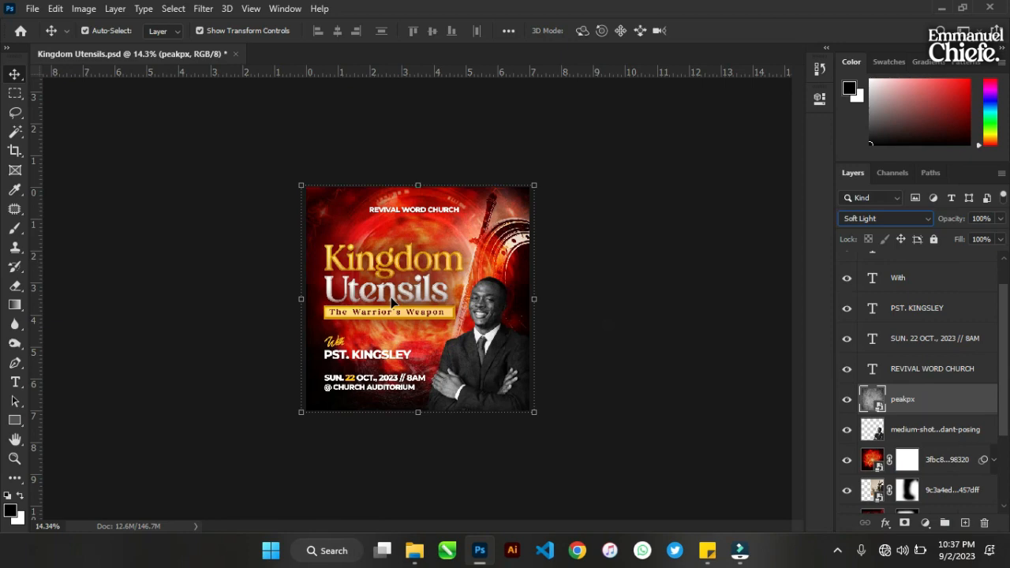
{"action": "left_click", "coordinate": [678, 289]}
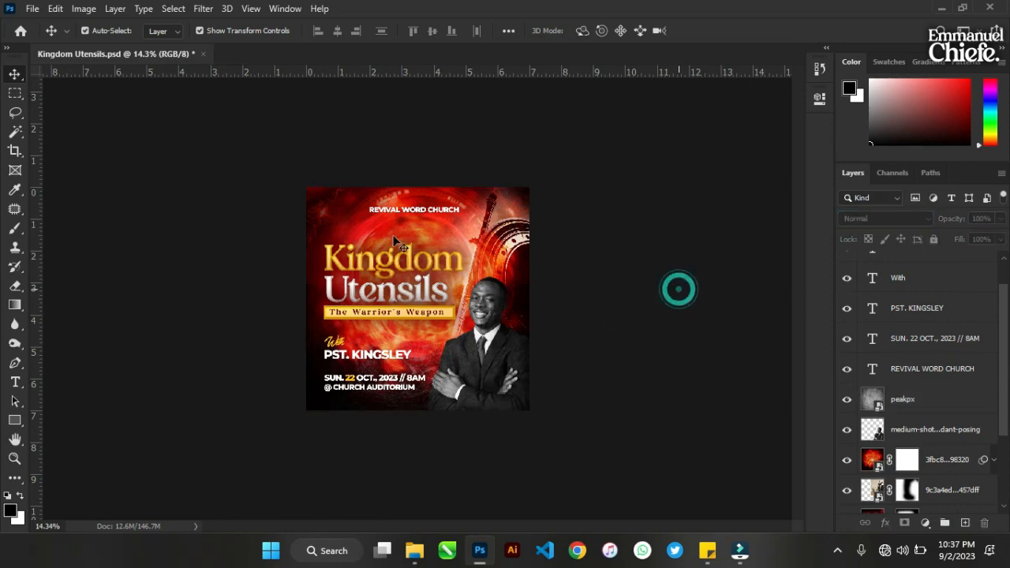
{"action": "scroll", "coordinate": [395, 238], "scroll_direction": "up", "scroll_amount": 5}
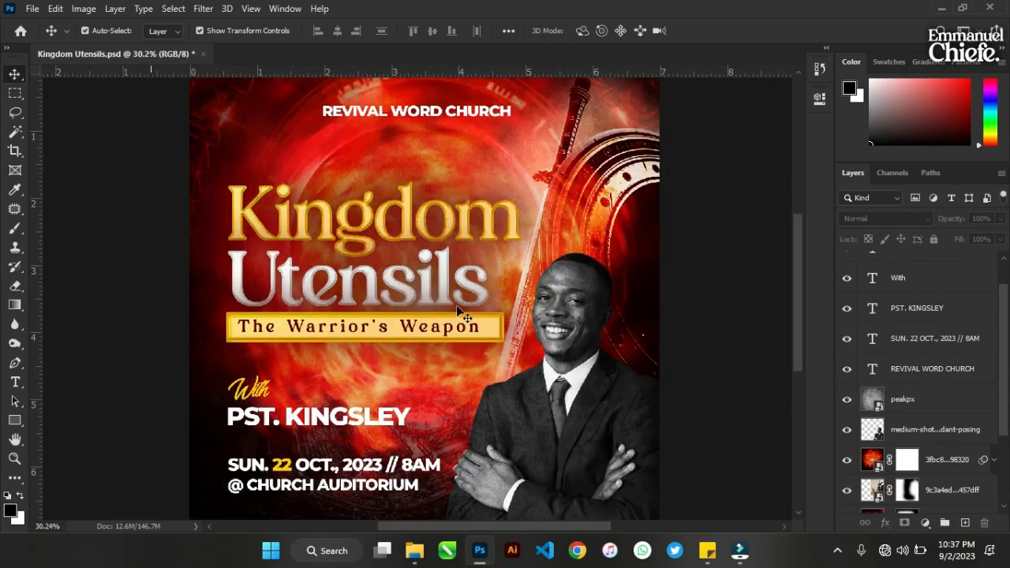
{"action": "scroll", "coordinate": [465, 316], "scroll_direction": "down", "scroll_amount": 2}
- Lower the peakpx texture layer's opacity to about 72% and save the document
{"action": "left_click", "coordinate": [547, 320]}
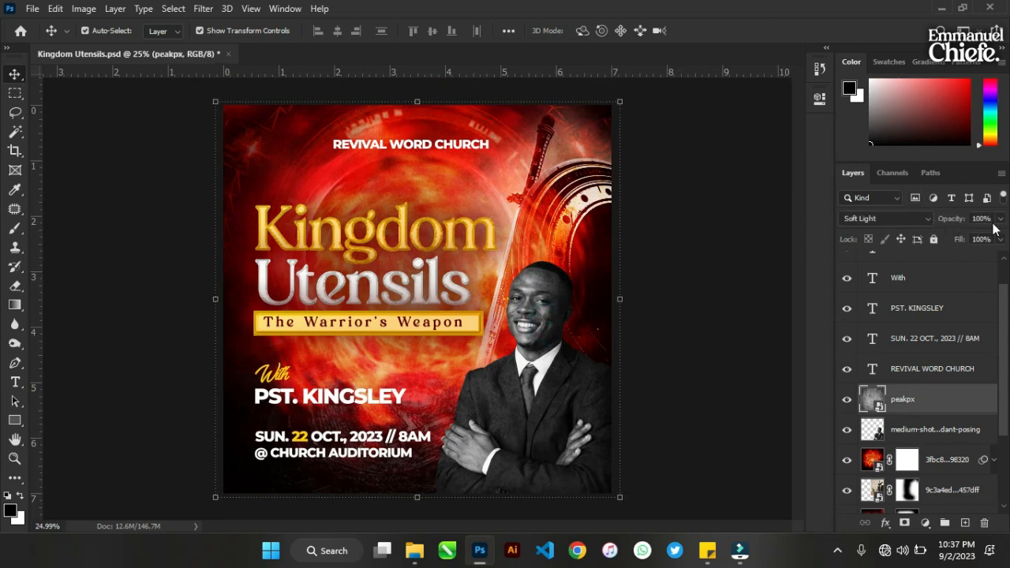
{"action": "left_click_drag", "start_coordinate": [982, 240], "coordinate": [980, 240]}
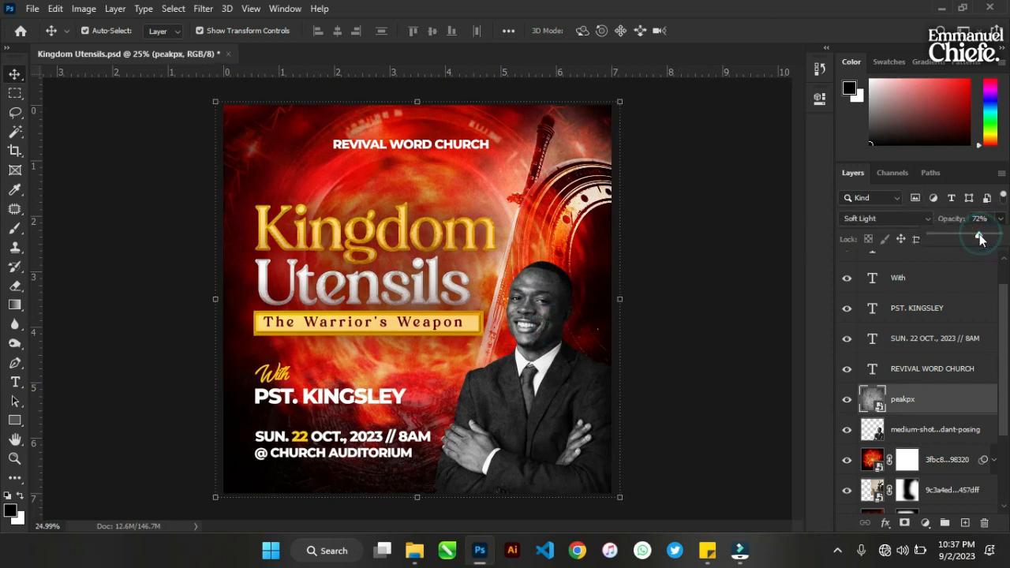
{"action": "left_click", "coordinate": [721, 276]}
{"action": "scroll", "coordinate": [881, 391], "scroll_direction": "down", "scroll_amount": 2}
{"action": "scroll", "coordinate": [881, 391], "scroll_direction": "down", "scroll_amount": 1}
{"action": "scroll", "coordinate": [881, 390], "scroll_direction": "up", "scroll_amount": 3}
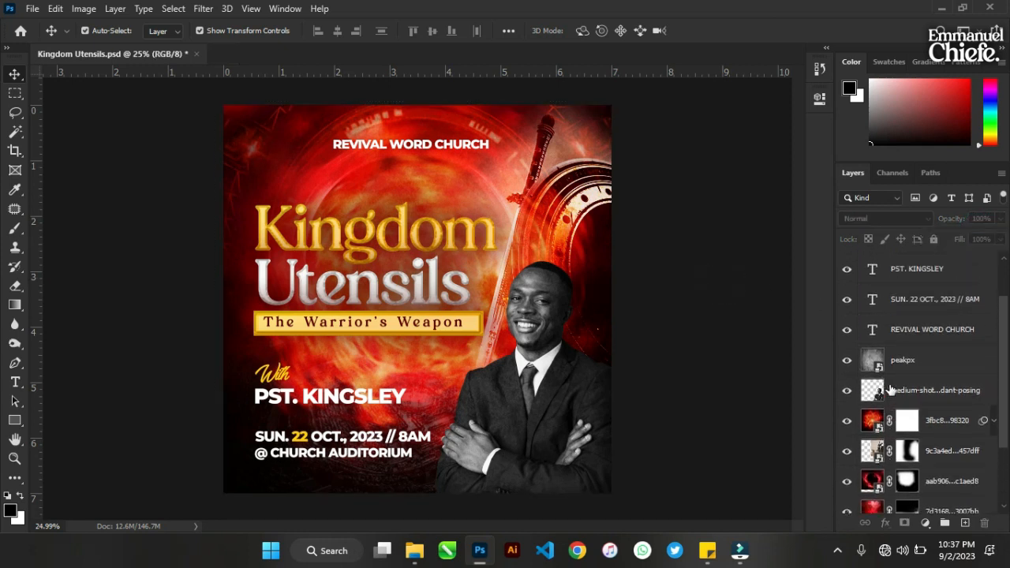
{"action": "left_click", "coordinate": [714, 334]}
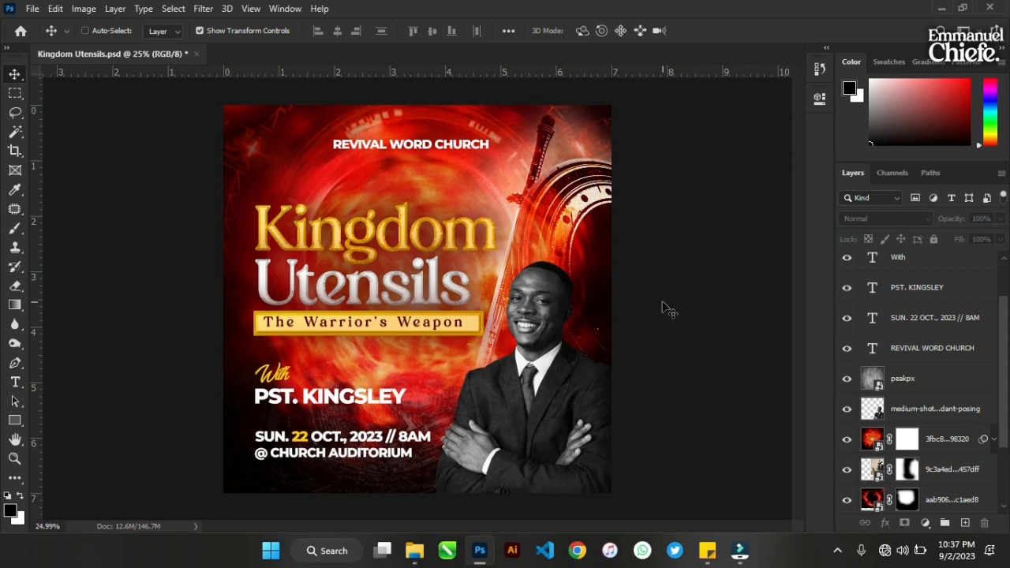
{"action": "key", "text": "ctrl+s"}
{"action": "left_click", "coordinate": [32, 9]}
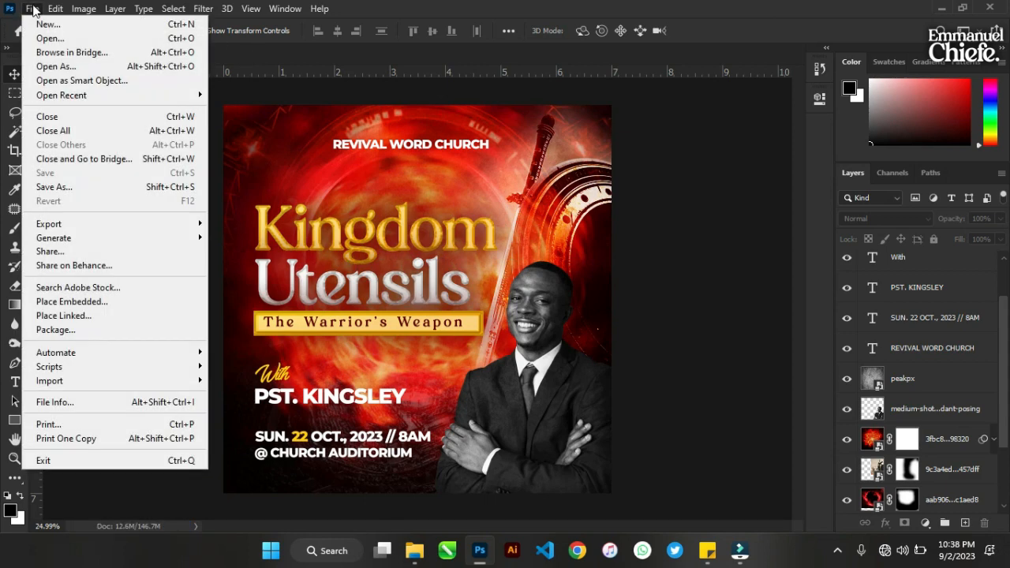
{"action": "mouse_move", "coordinate": [54, 11]}
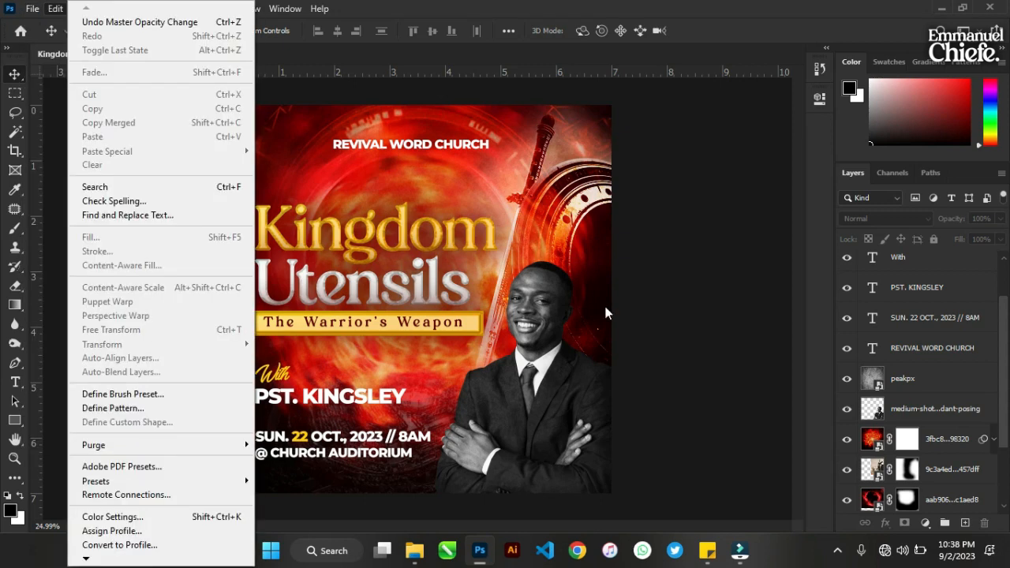
{"action": "left_click", "coordinate": [670, 331]}
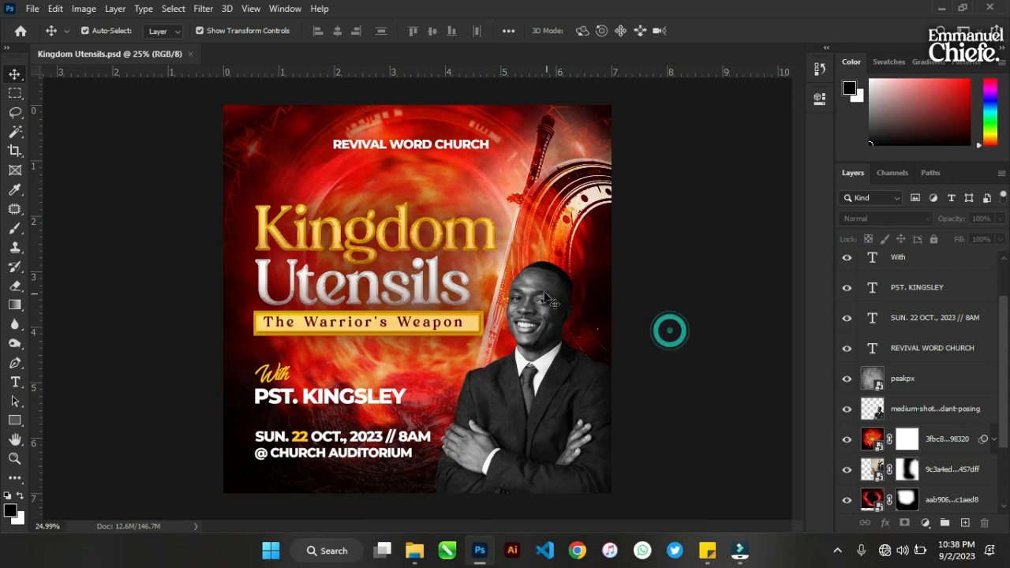
- Add a new empty layer above all others and set the foreground colour to golden yellow #ffba00 for the Brush
{"action": "scroll", "coordinate": [928, 356], "scroll_direction": "down", "scroll_amount": 3}
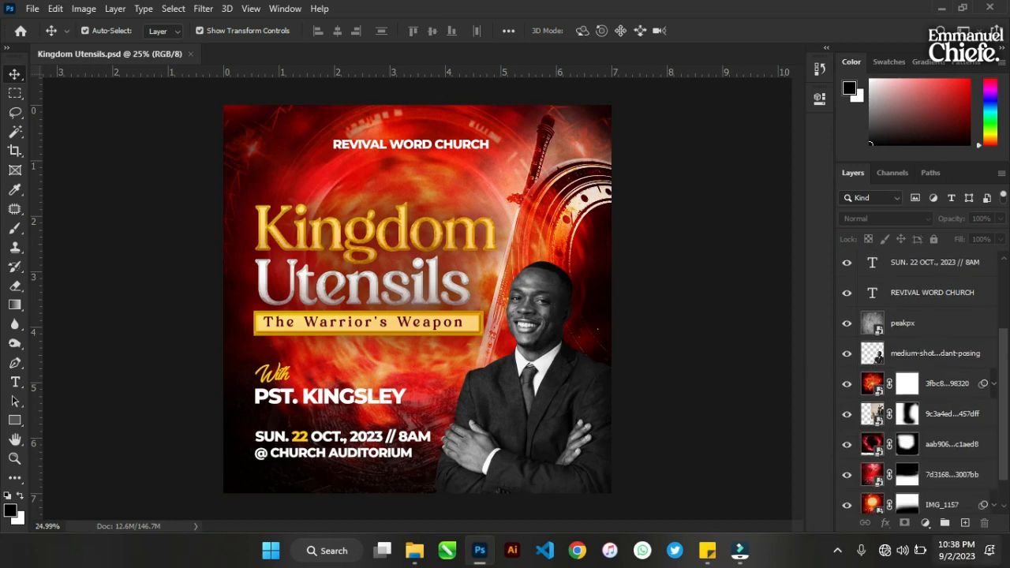
{"action": "left_click", "coordinate": [964, 522]}
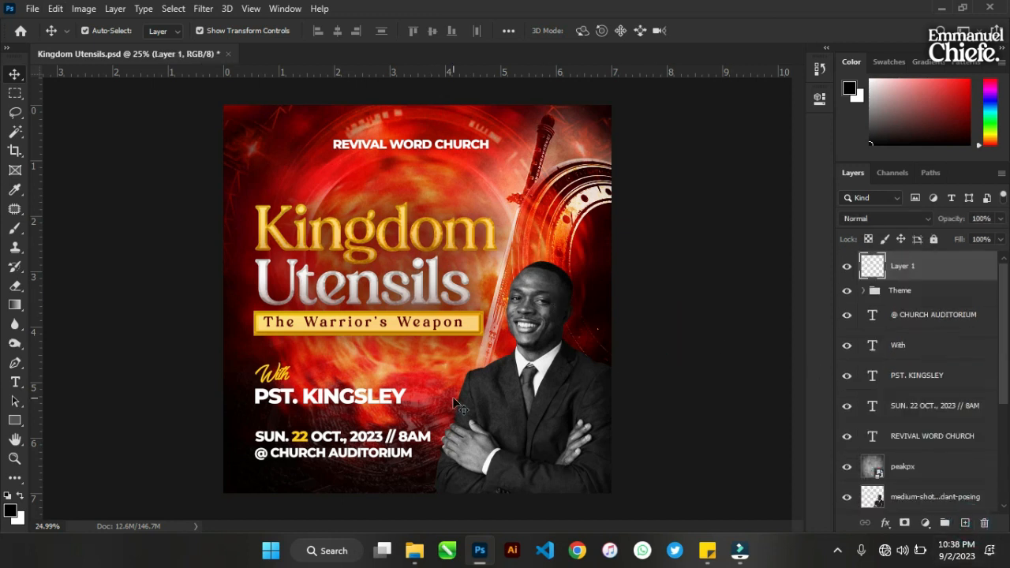
{"action": "key", "text": "b"}
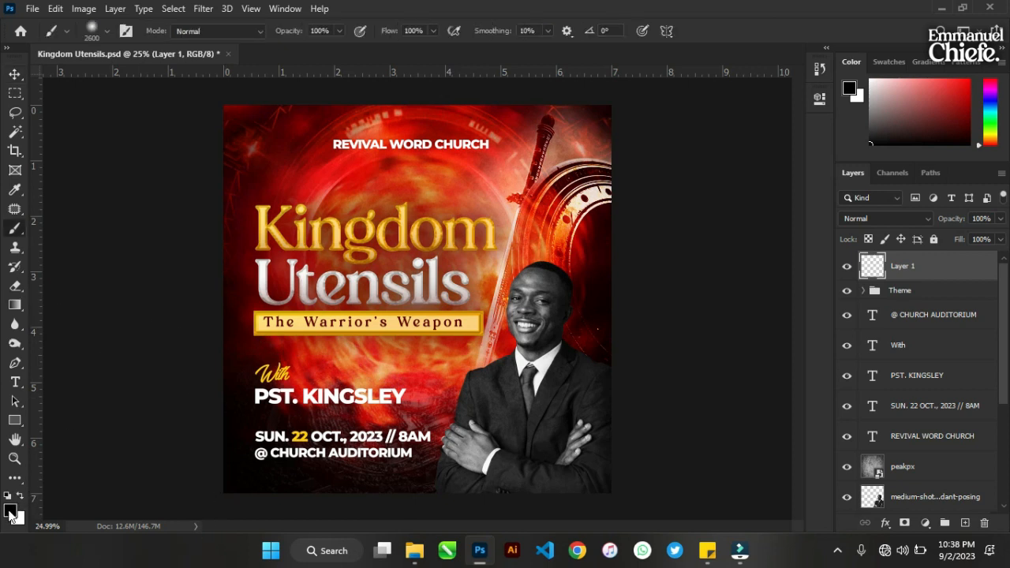
{"action": "left_click", "coordinate": [11, 512]}
{"action": "left_click", "coordinate": [805, 273]}
{"action": "left_click", "coordinate": [825, 298]}
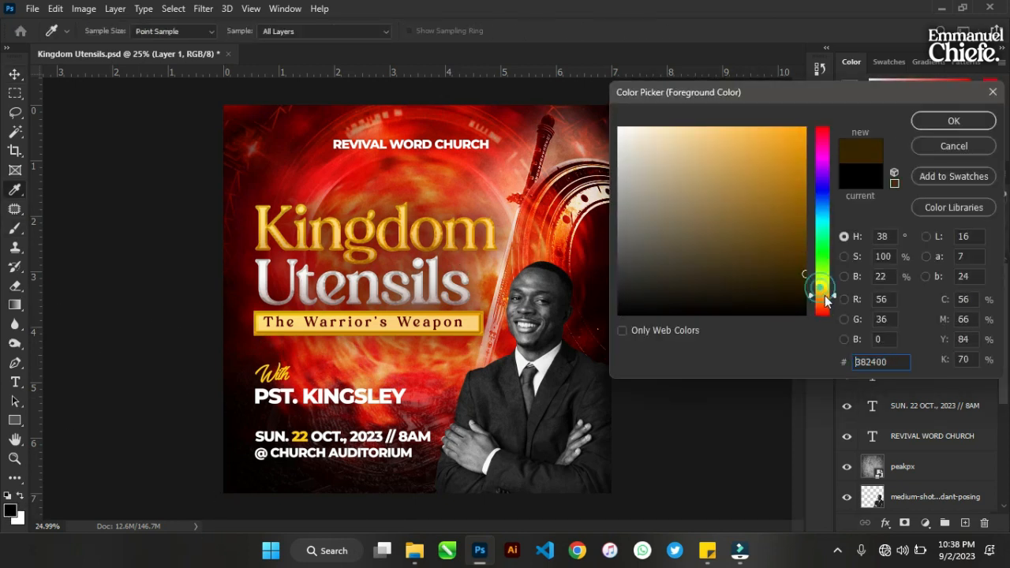
{"action": "mouse_move", "coordinate": [825, 298]}
{"action": "left_mouse_down"}
{"action": "mouse_move", "coordinate": [822, 288]}
{"action": "mouse_move", "coordinate": [826, 298]}
{"action": "left_mouse_up"}
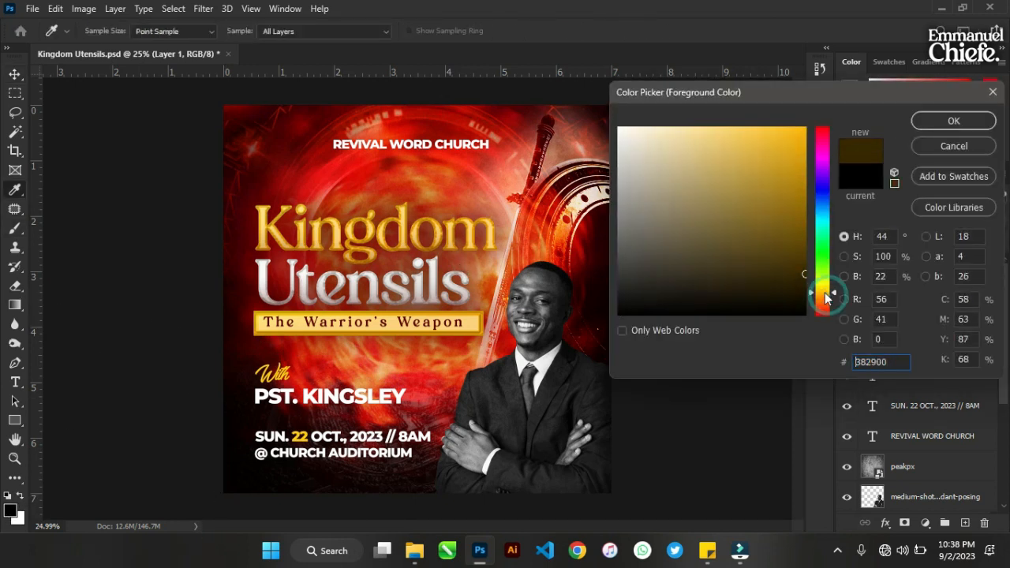
{"action": "left_click_drag", "start_coordinate": [784, 195], "coordinate": [826, 54]}
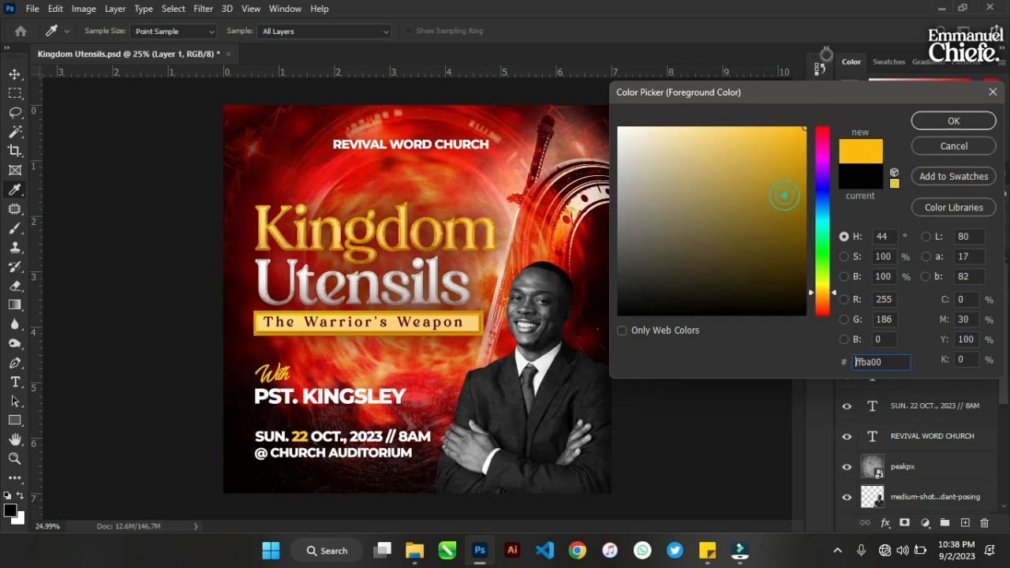
{"action": "left_click", "coordinate": [952, 119]}
- Reduce the soft brush to 1100 px and paint one yellow glow spot between the subtitle bar and the speaker
{"action": "key", "text": "b"}
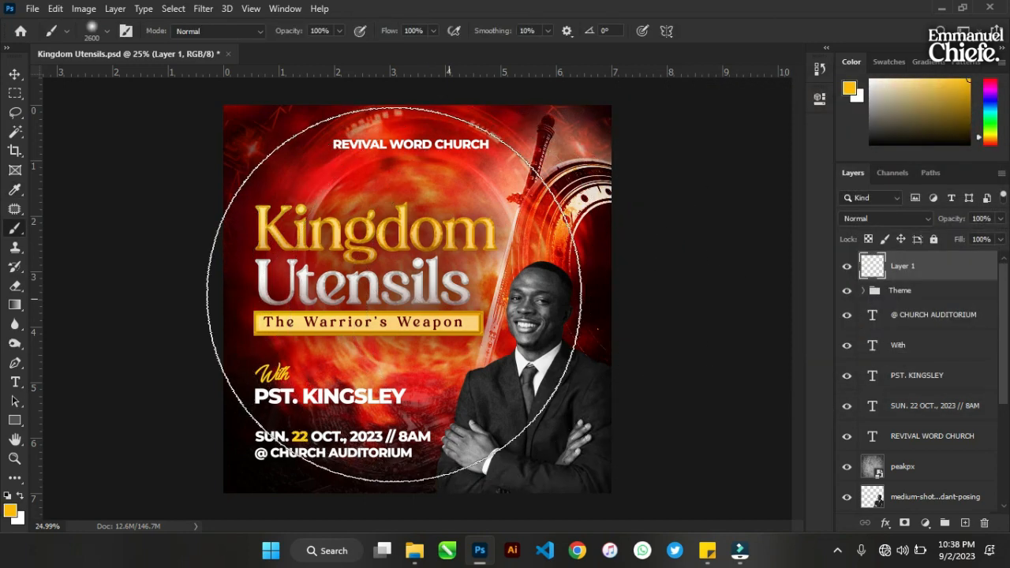
{"action": "key", "text": "bracketleft"}
{"action": "key", "text": "bracketleft"}
{"action": "key", "text": "bracketleft"}
{"action": "key", "text": "bracketleft"}
{"action": "key", "text": "bracketleft"}
{"action": "key", "text": "bracketleft"}
{"action": "key", "text": "bracketleft"}
{"action": "key", "text": "bracketleft"}
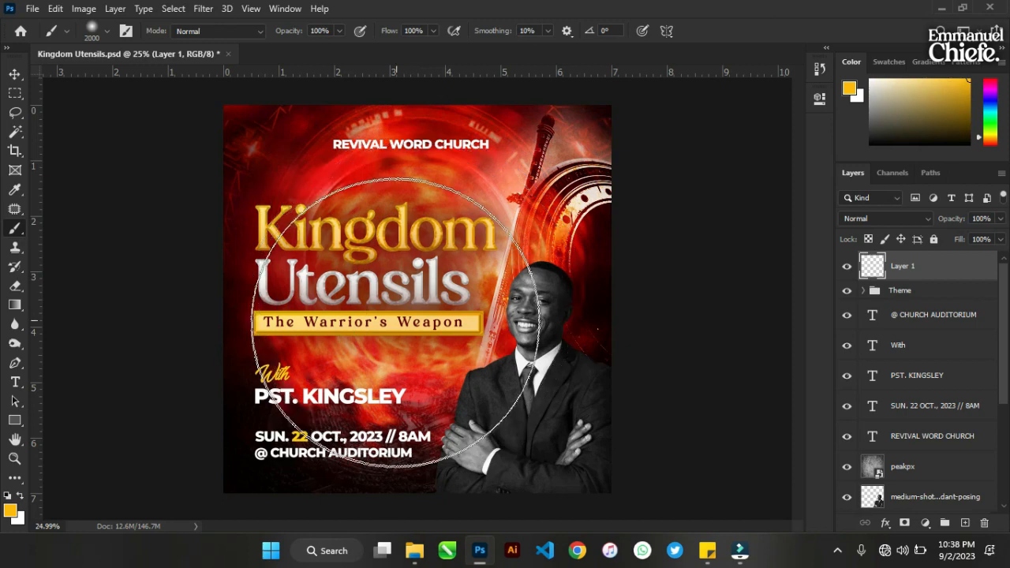
{"action": "key", "text": "bracketleft"}
{"action": "key", "text": "bracketleft"}
{"action": "key", "text": "bracketleft"}
{"action": "key", "text": "bracketleft"}
{"action": "key", "text": "bracketleft"}
{"action": "key", "text": "bracketleft"}
{"action": "key", "text": "bracketleft"}
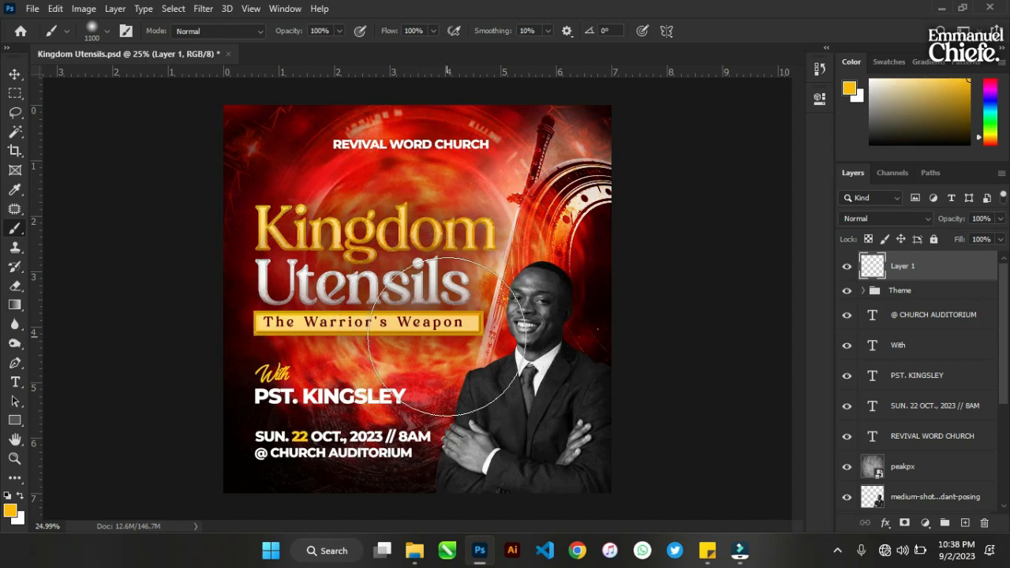
{"action": "left_click", "coordinate": [450, 335]}
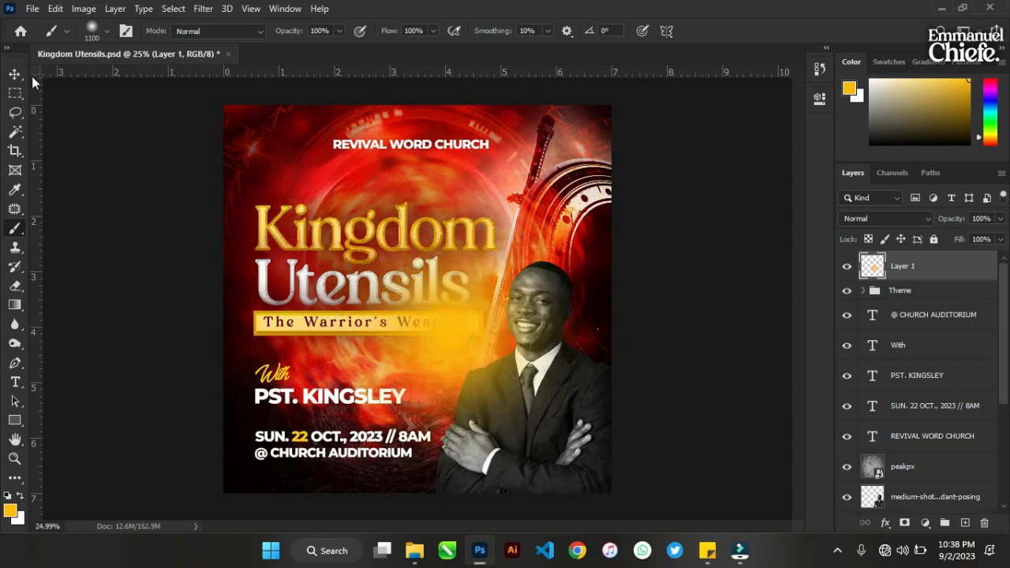
- Set the yellow glow layer's blend mode to Overlay and reorder it below the text layers, directly above the peakpx texture
{"action": "key", "text": "v"}
{"action": "left_click", "coordinate": [886, 223]}
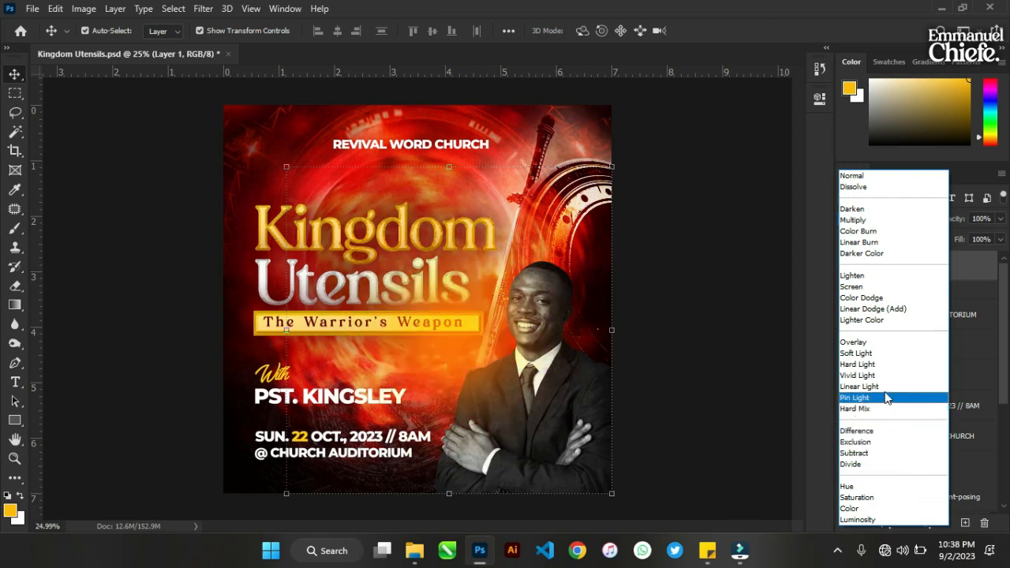
{"action": "left_click", "coordinate": [886, 348]}
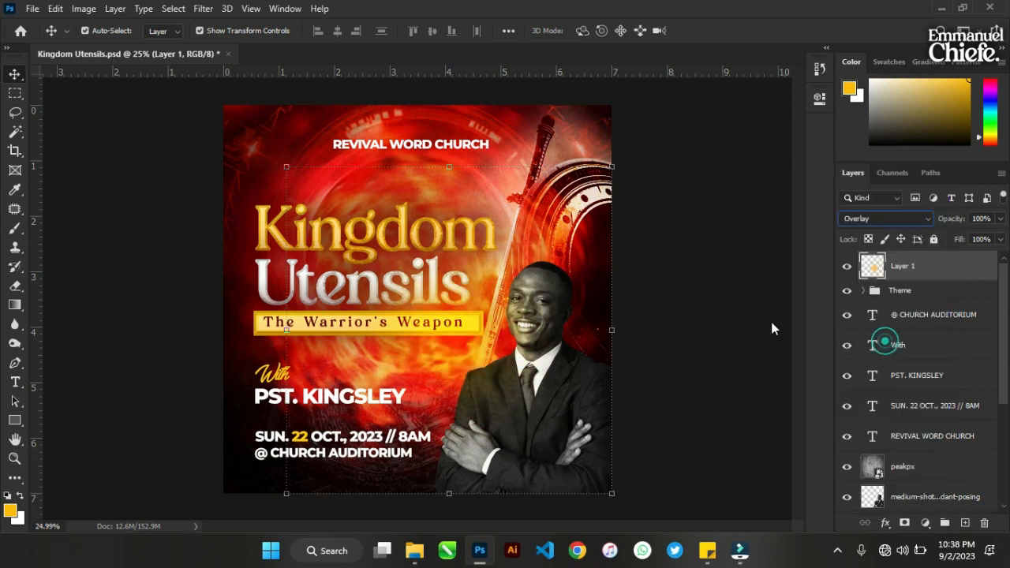
{"action": "left_click_drag", "start_coordinate": [902, 268], "coordinate": [862, 419]}
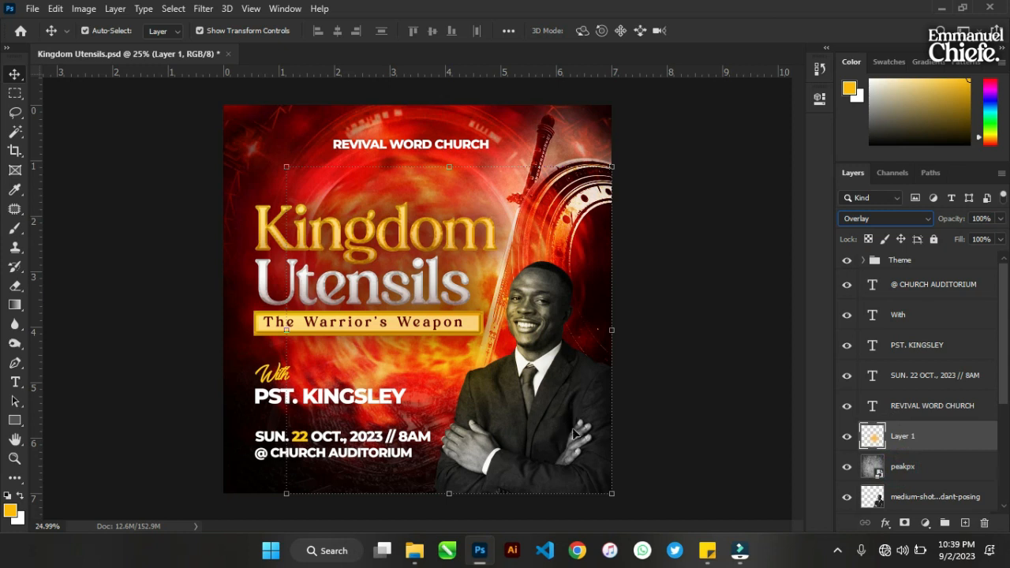
- Scale the yellow glow layer proportionally about its centre to 113.86% and commit the transform
{"action": "left_click", "coordinate": [613, 162]}
{"action": "left_click_drag", "start_coordinate": [613, 161], "coordinate": [635, 138]}
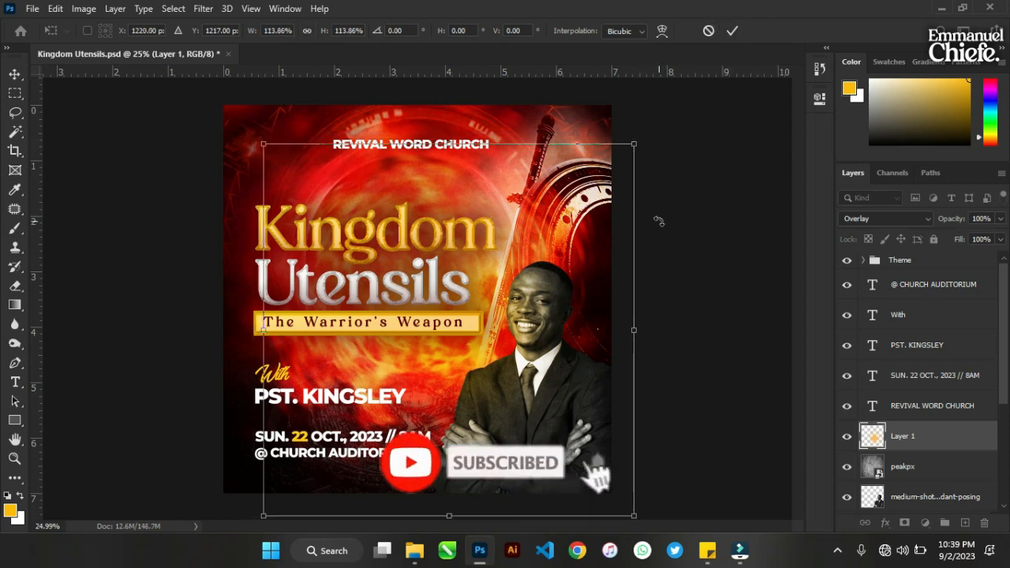
{"action": "left_click", "coordinate": [732, 31]}
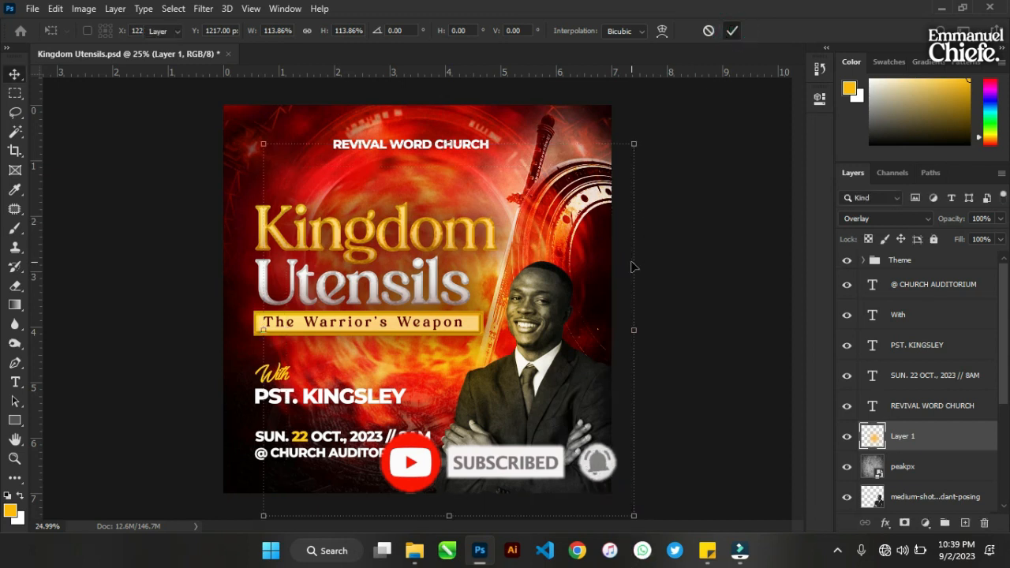
- Duplicate the yellow glow, move the copy partly past the flyer's right edge and level with its top, and nudge the original slightly left
{"action": "key", "text": "ctrl+j"}
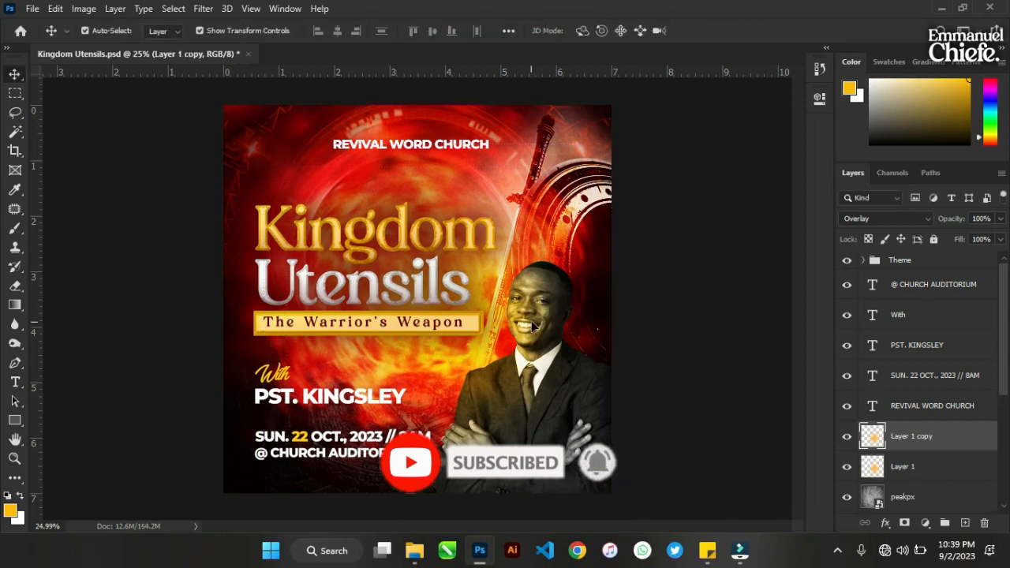
{"action": "left_click_drag", "start_coordinate": [533, 326], "coordinate": [699, 300]}
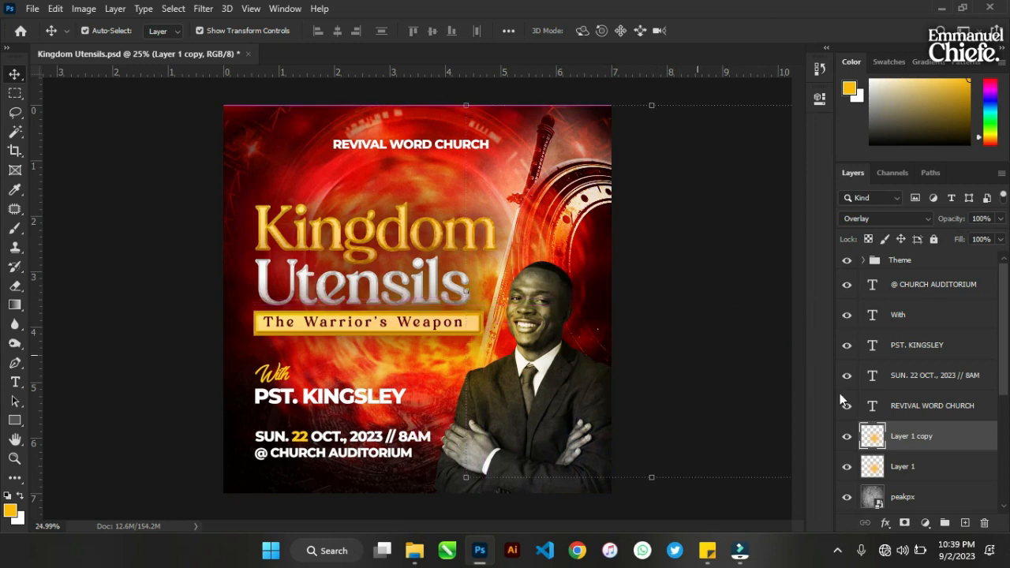
{"action": "left_click", "coordinate": [923, 470]}
{"action": "key", "text": "Left"}
{"action": "key", "text": "Left"}
{"action": "key", "text": "Left"}
{"action": "key", "text": "Left"}
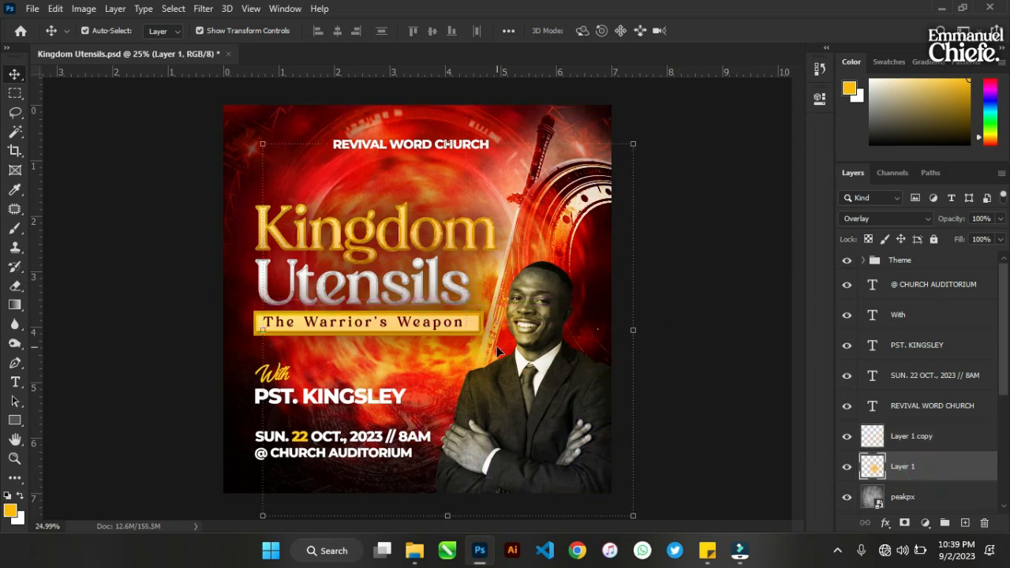
- Deselect the glow layer and save the Kingdom Utensils document
{"action": "left_click", "coordinate": [680, 229]}
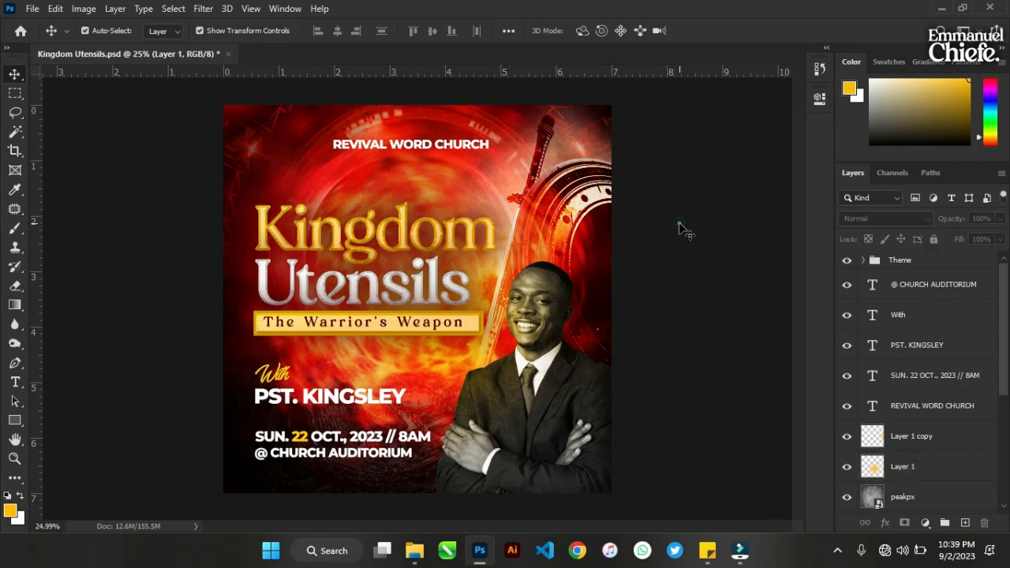
{"action": "left_click", "coordinate": [678, 224]}
{"action": "key", "text": "ctrl+s"}
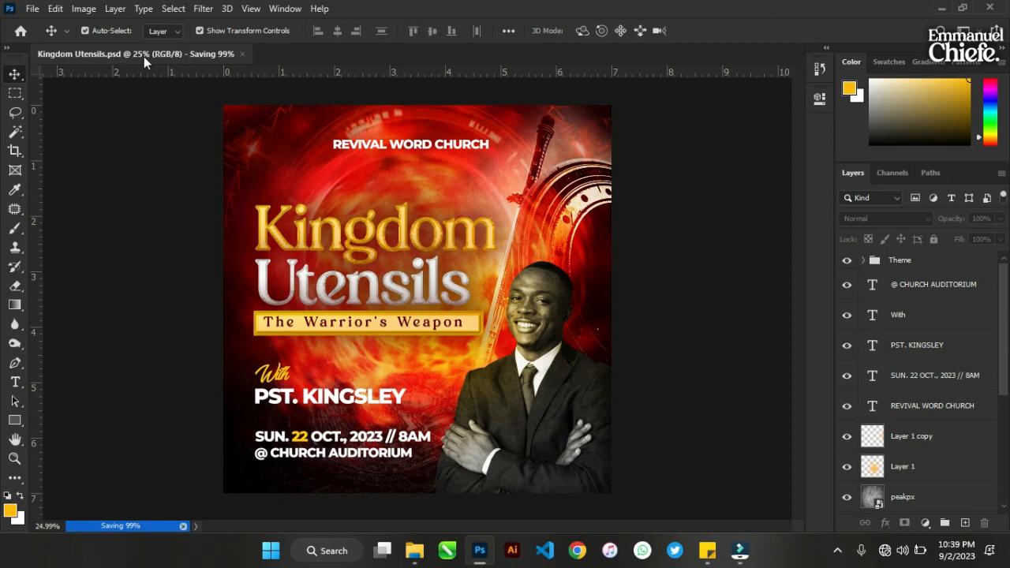
{"action": "scroll", "coordinate": [241, 328], "scroll_direction": "up", "scroll_amount": 4}
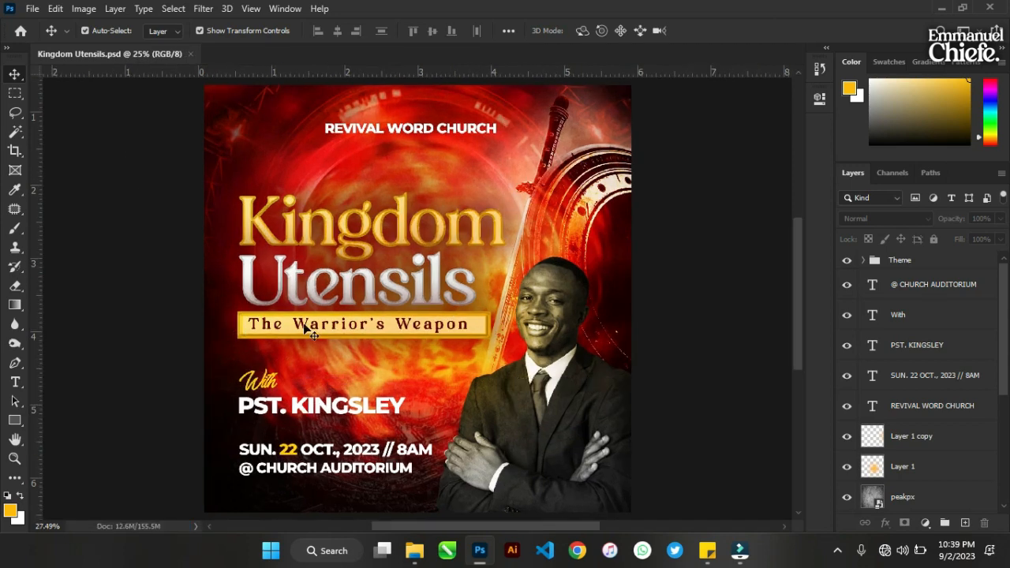
- Stretch the gold banner rectangle behind "The Warrior's Weapon" downward to 112.50% of its height, keeping its width
{"action": "scroll", "coordinate": [362, 344], "scroll_direction": "up", "scroll_amount": 4}
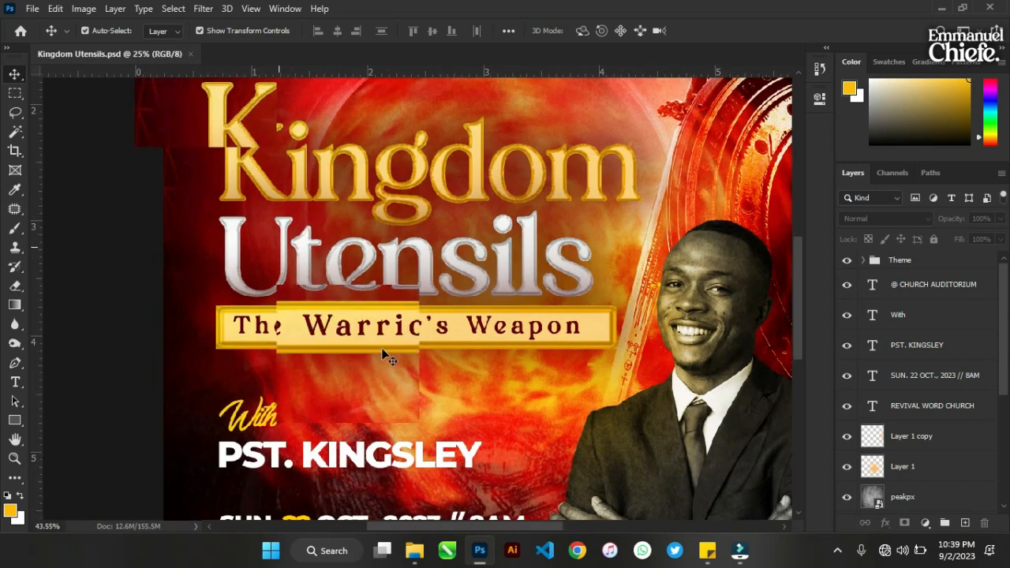
{"action": "left_click", "coordinate": [385, 356]}
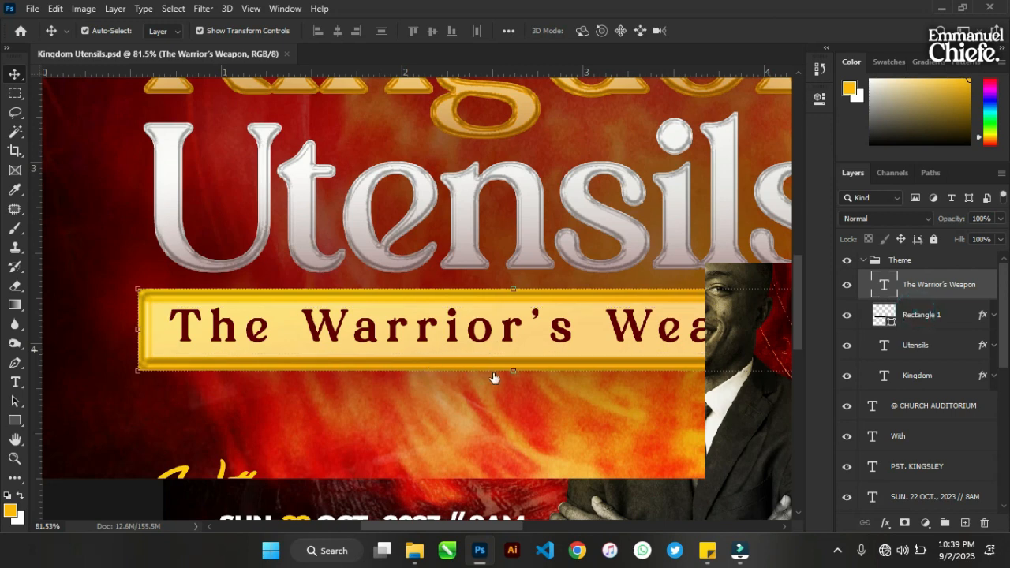
{"action": "left_click", "coordinate": [512, 370]}
{"action": "left_click_drag", "start_coordinate": [512, 370], "coordinate": [513, 387]}
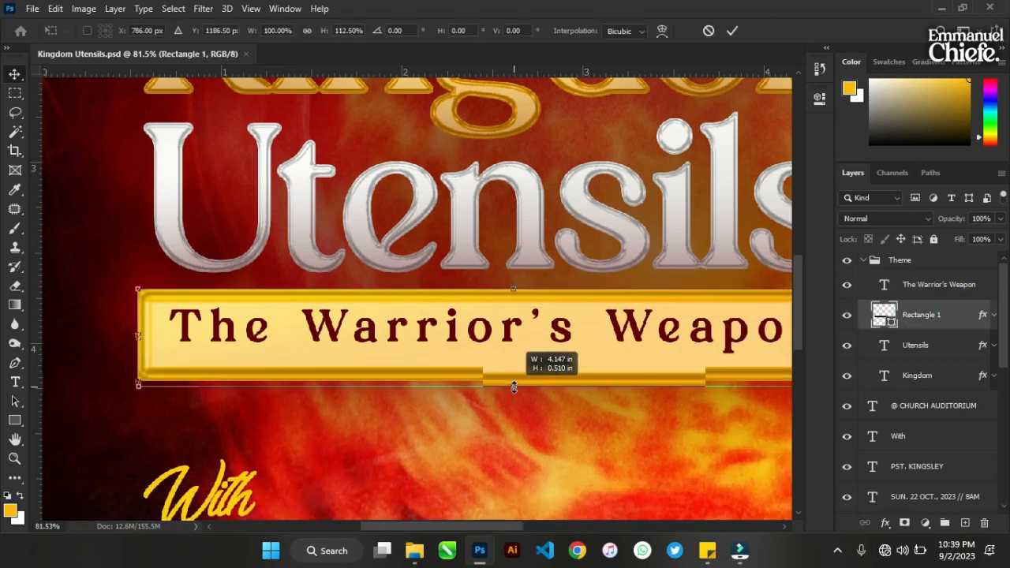
- Move "The Warrior's Weapon" text slightly down to centre it vertically within the gold banner, and deselect the layer
{"action": "left_click", "coordinate": [931, 289]}
{"action": "left_click", "coordinate": [933, 293]}
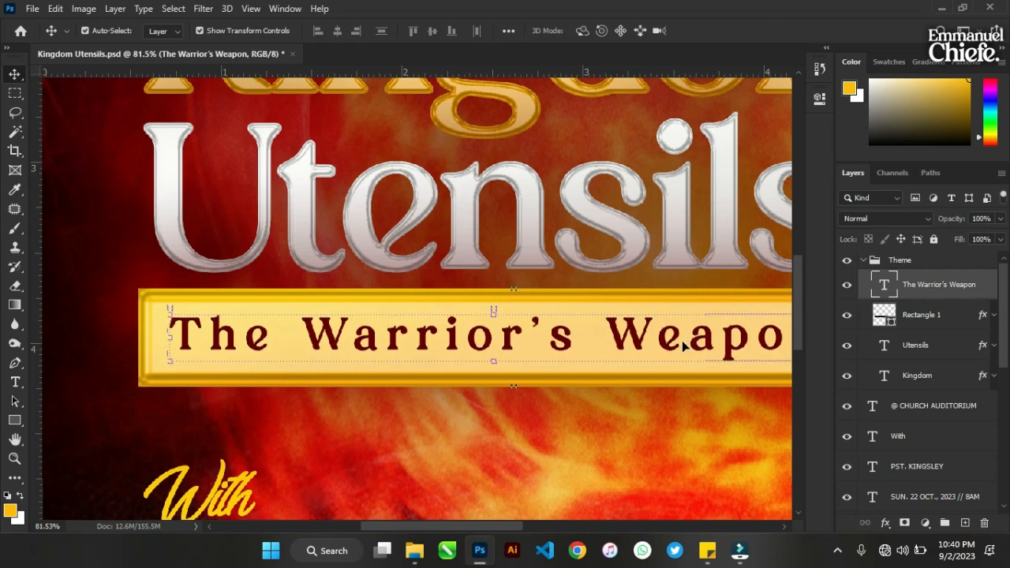
{"action": "scroll", "coordinate": [426, 324], "scroll_direction": "down", "scroll_amount": 1}
{"action": "scroll", "coordinate": [426, 324], "scroll_direction": "down", "scroll_amount": 3}
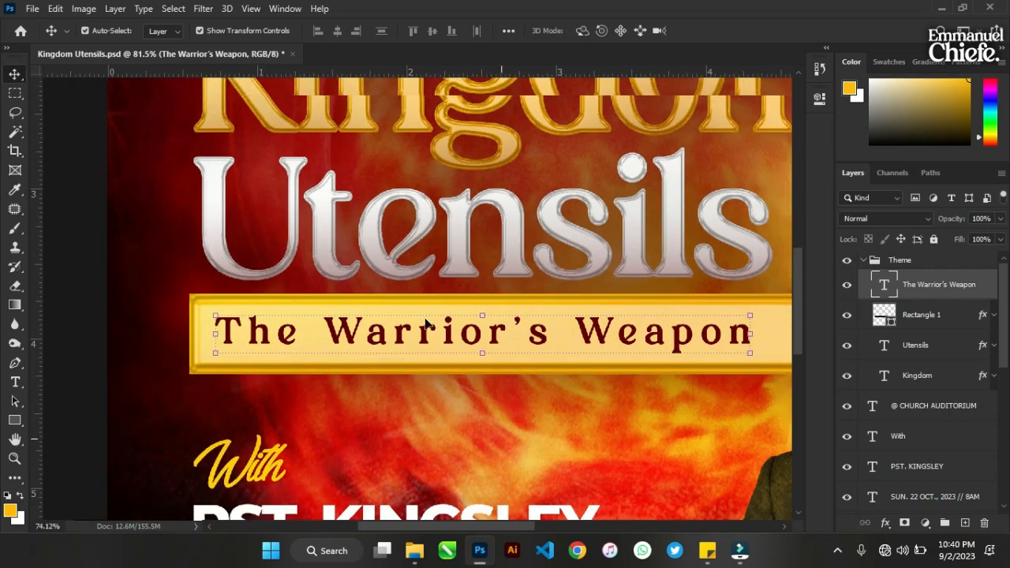
{"action": "scroll", "coordinate": [426, 323], "scroll_direction": "down", "scroll_amount": 8}
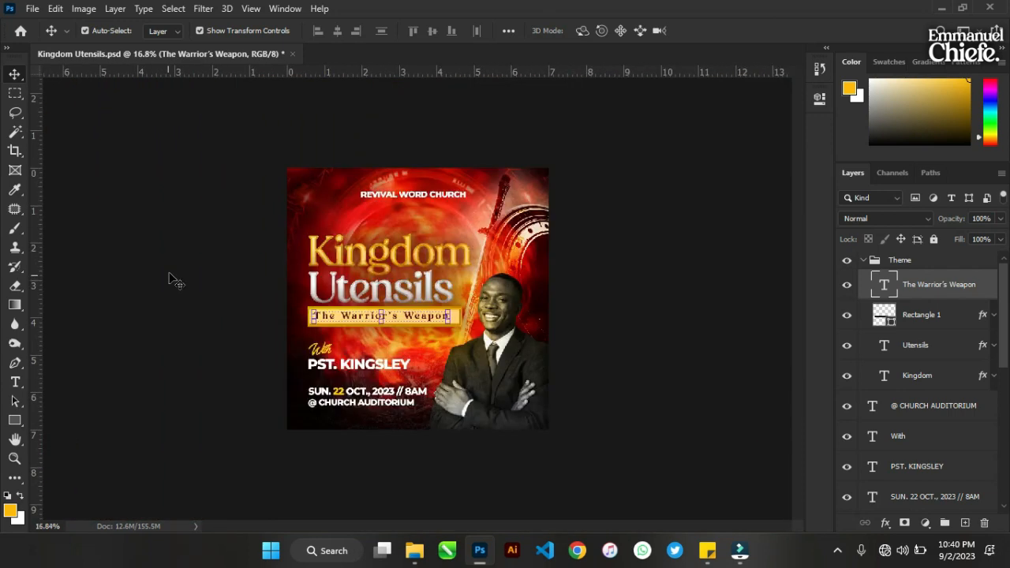
{"action": "left_click", "coordinate": [178, 264]}
{"action": "scroll", "coordinate": [347, 264], "scroll_direction": "up", "scroll_amount": 4}
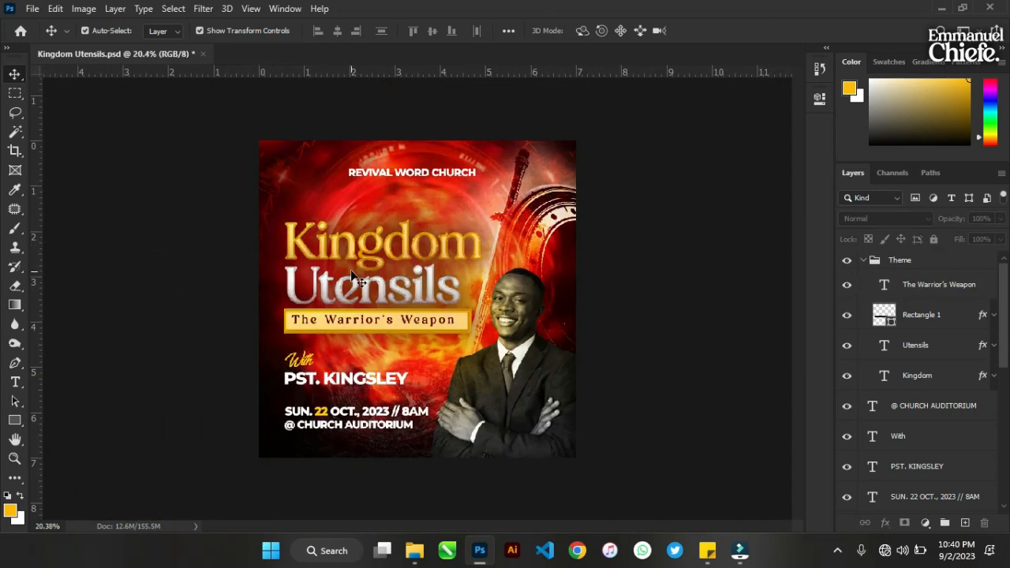
{"action": "left_click", "coordinate": [32, 8]}
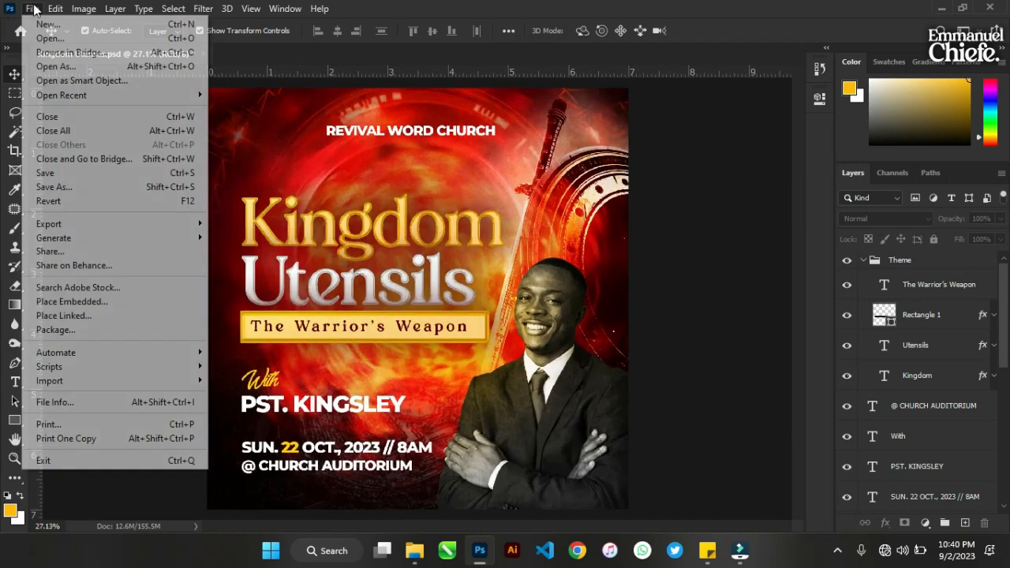
{"action": "left_click", "coordinate": [77, 189]}
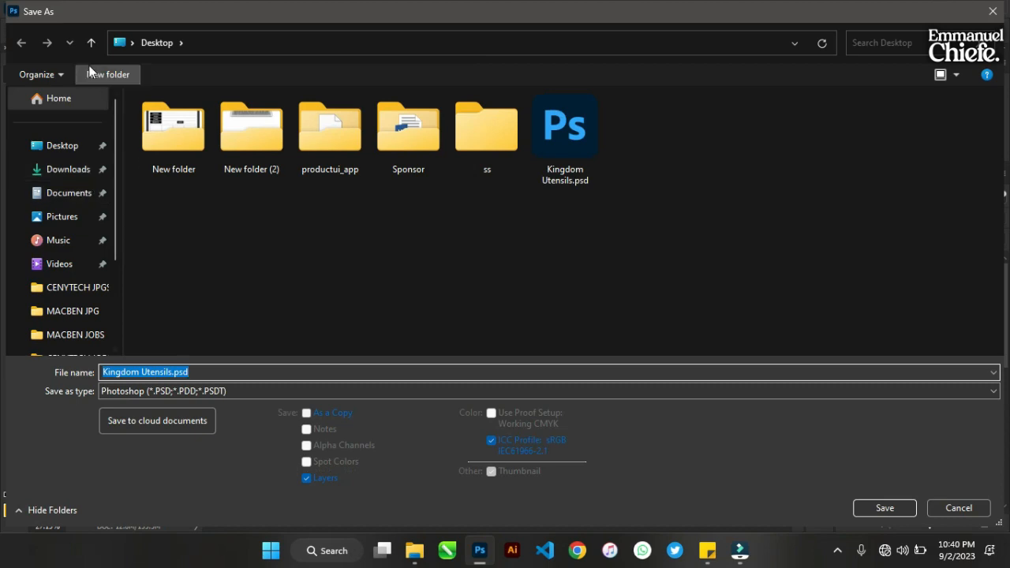
{"action": "left_click", "coordinate": [991, 13]}
- Save a PNG copy as Kingdom Utensils.png on the Desktop with large file size (fastest saving), and save the PSD document
{"action": "left_click", "coordinate": [32, 7]}
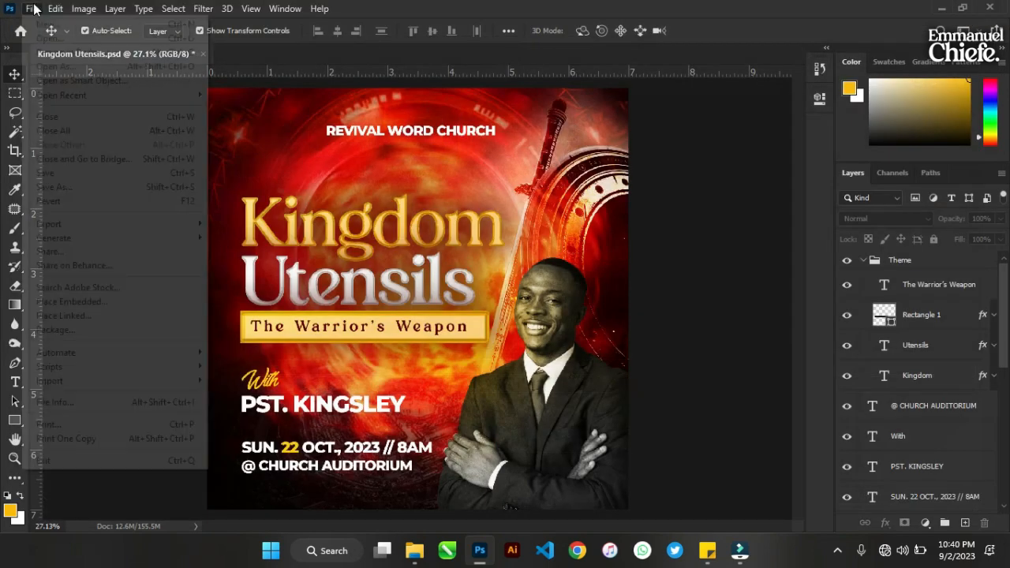
{"action": "left_click", "coordinate": [54, 188]}
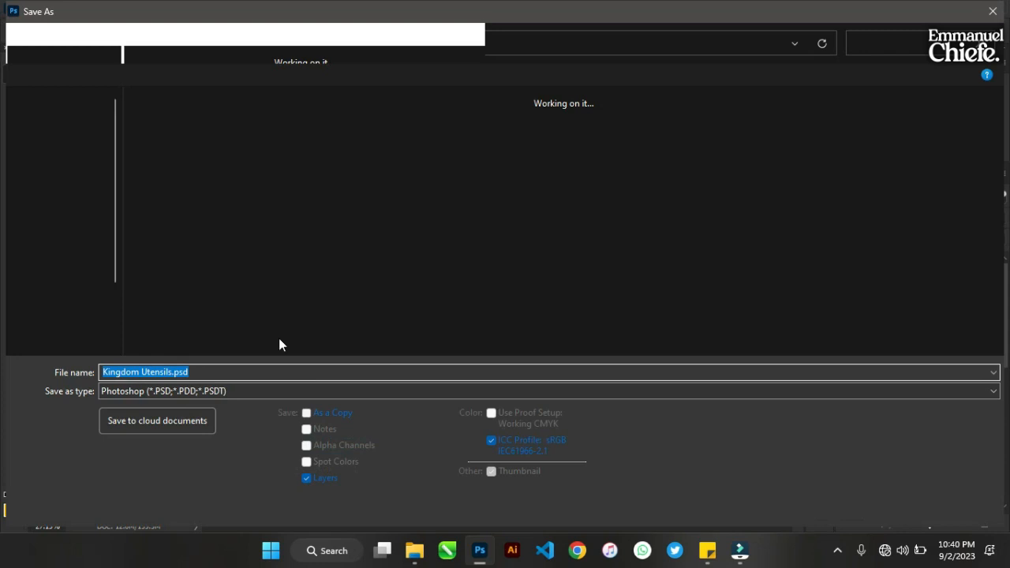
{"action": "left_click", "coordinate": [249, 389]}
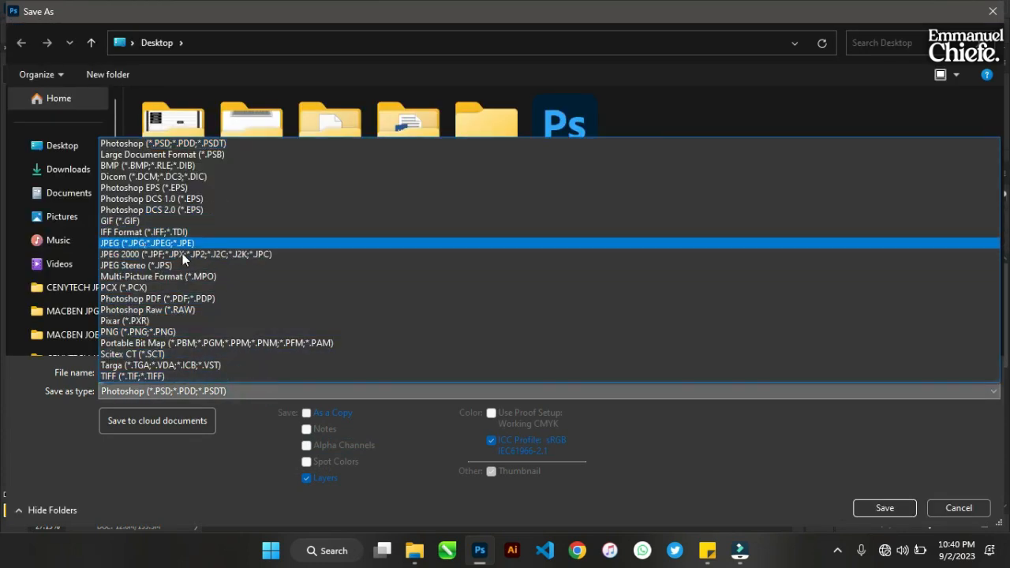
{"action": "left_click", "coordinate": [150, 332]}
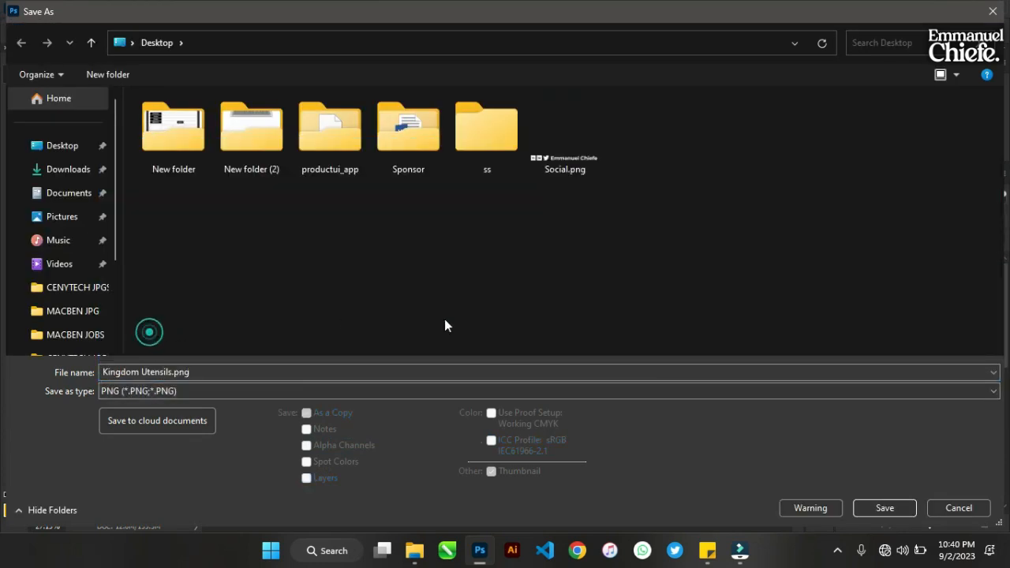
{"action": "left_click", "coordinate": [878, 503]}
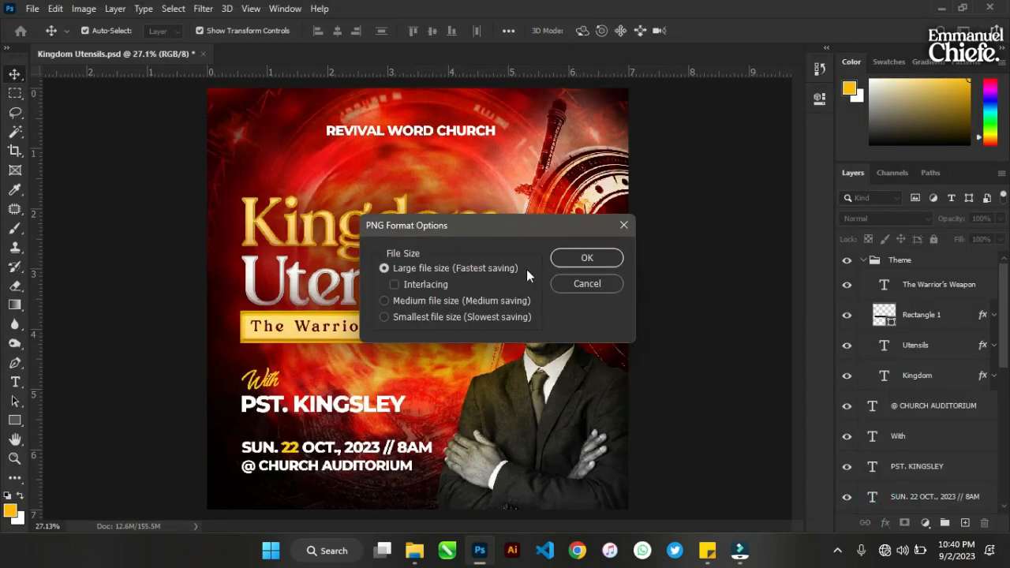
{"action": "left_click", "coordinate": [568, 261]}
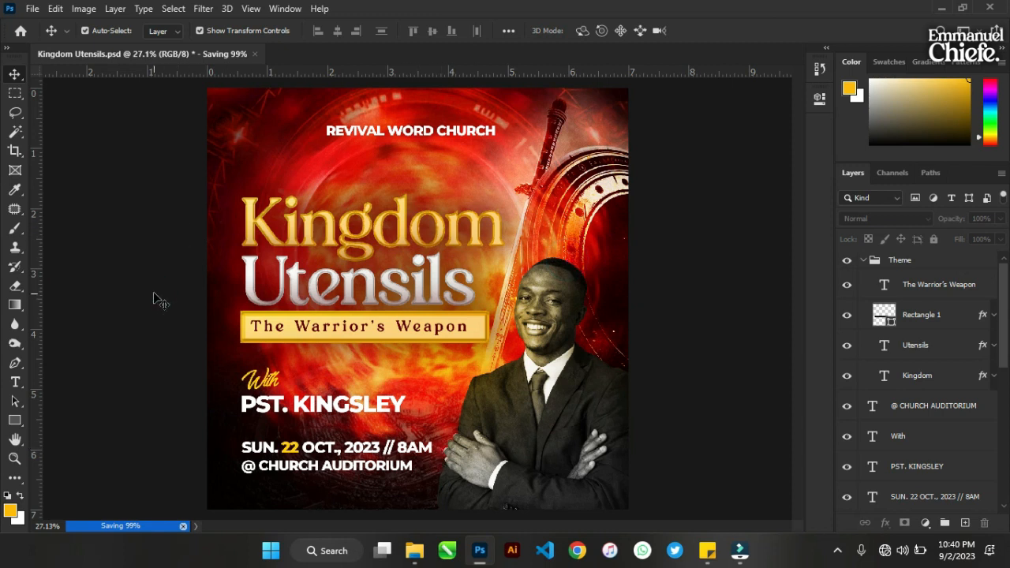
{"action": "key", "text": "ctrl+s"}
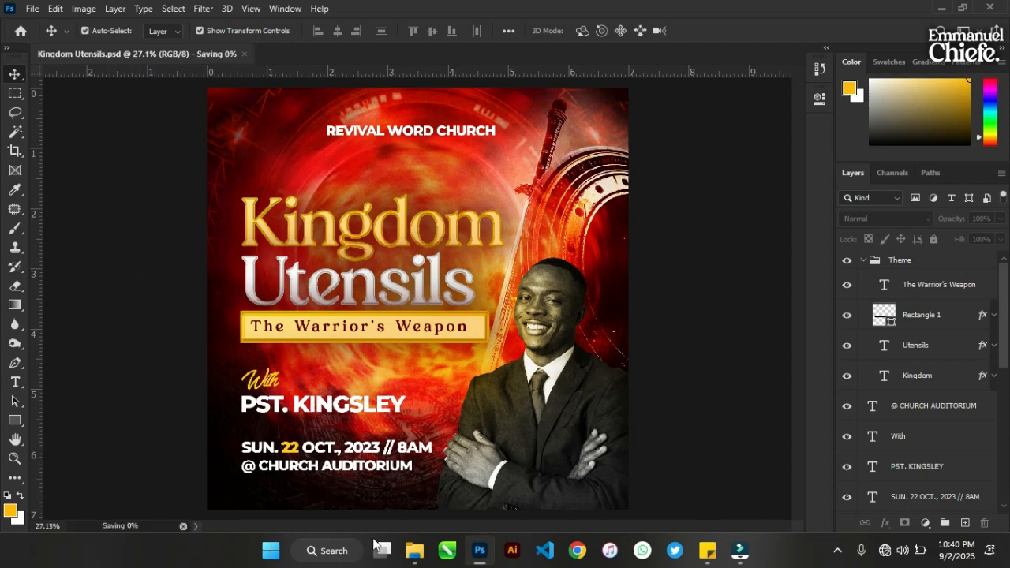
- Switch to File Explorer and open Kingdom Utensils.png from the Desktop folder in the image viewer
{"action": "mouse_move", "coordinate": [415, 551]}
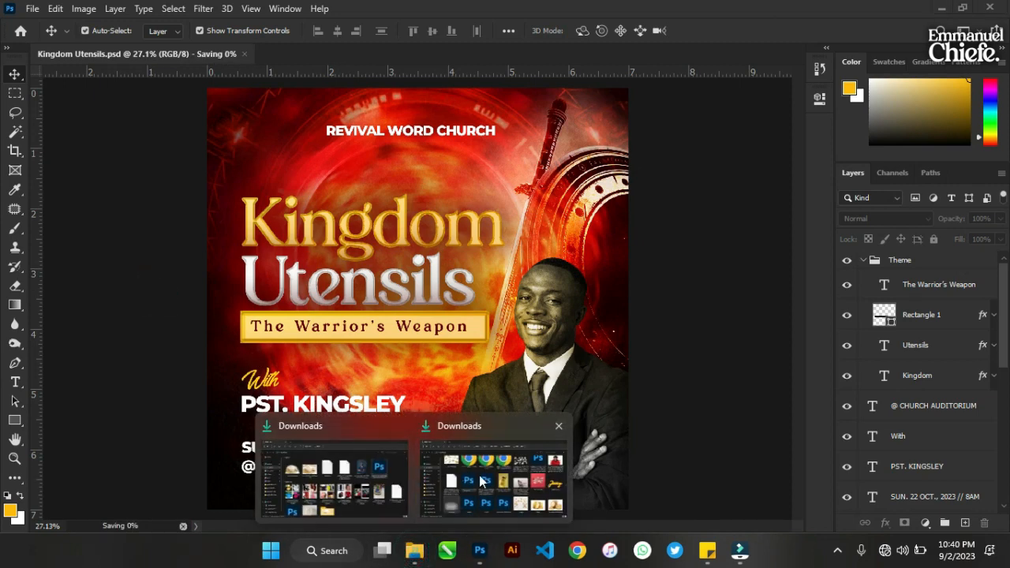
{"action": "left_click", "coordinate": [339, 465]}
{"action": "left_click", "coordinate": [67, 164]}
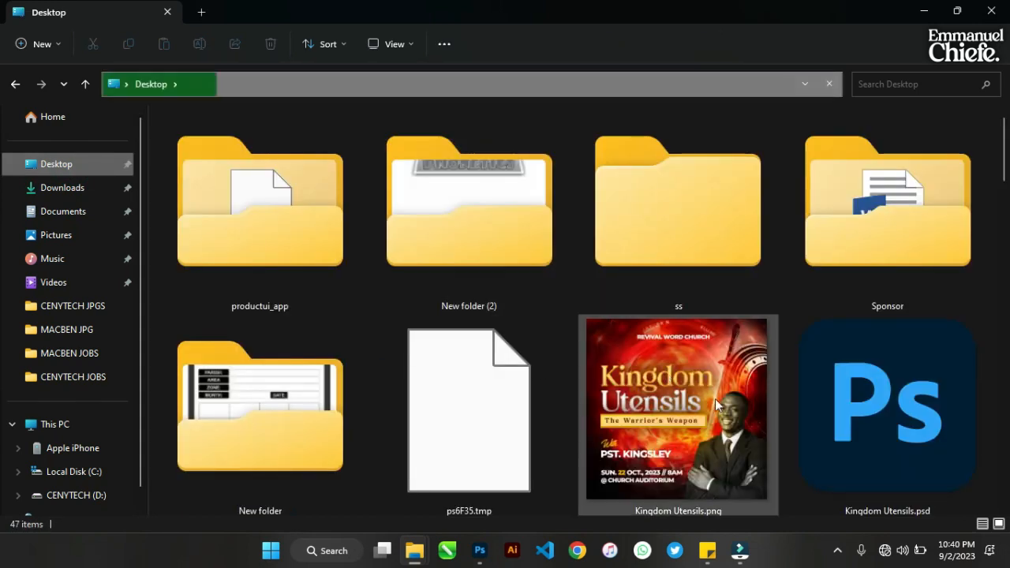
{"action": "left_click", "coordinate": [730, 404]}
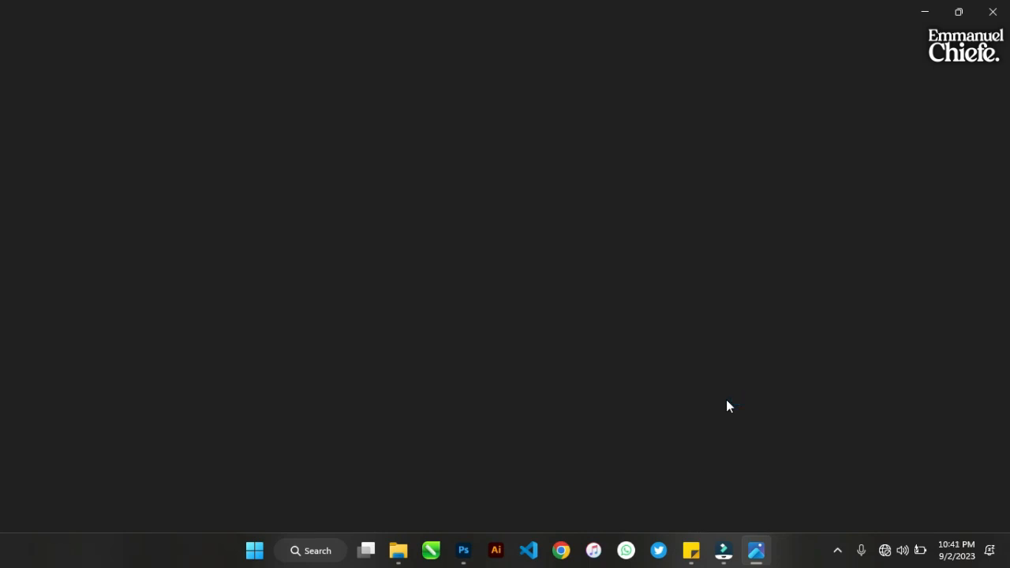
{"action": "left_click", "coordinate": [463, 553]}
{"action": "left_click", "coordinate": [463, 552]}
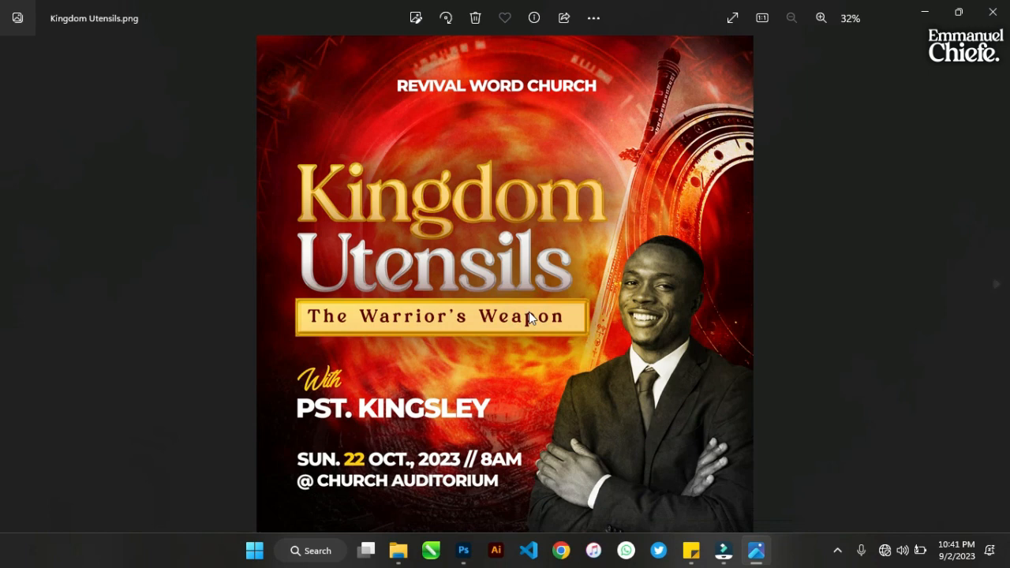
{"action": "left_click", "coordinate": [528, 312]}
{"action": "left_click", "coordinate": [528, 312]}
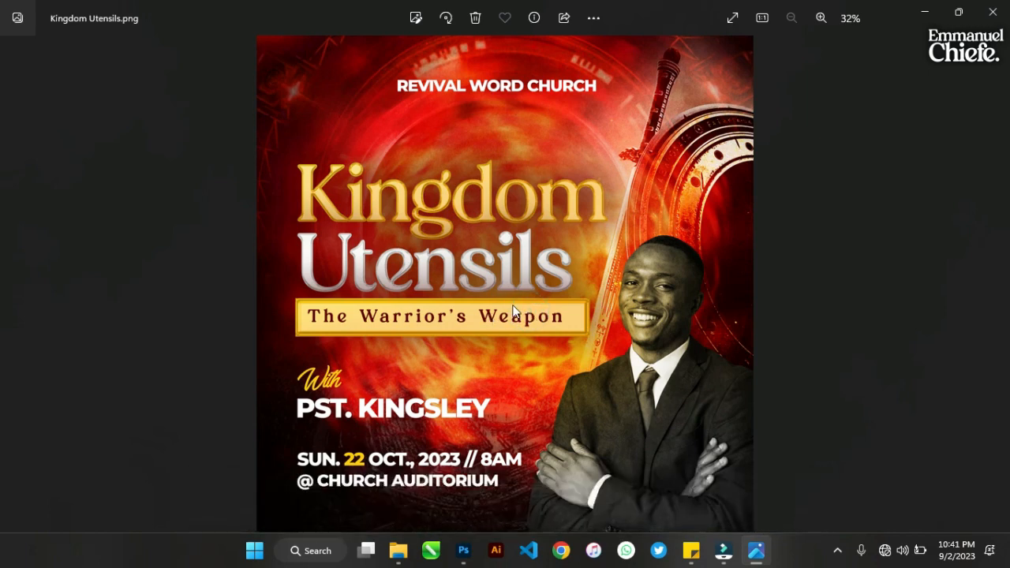